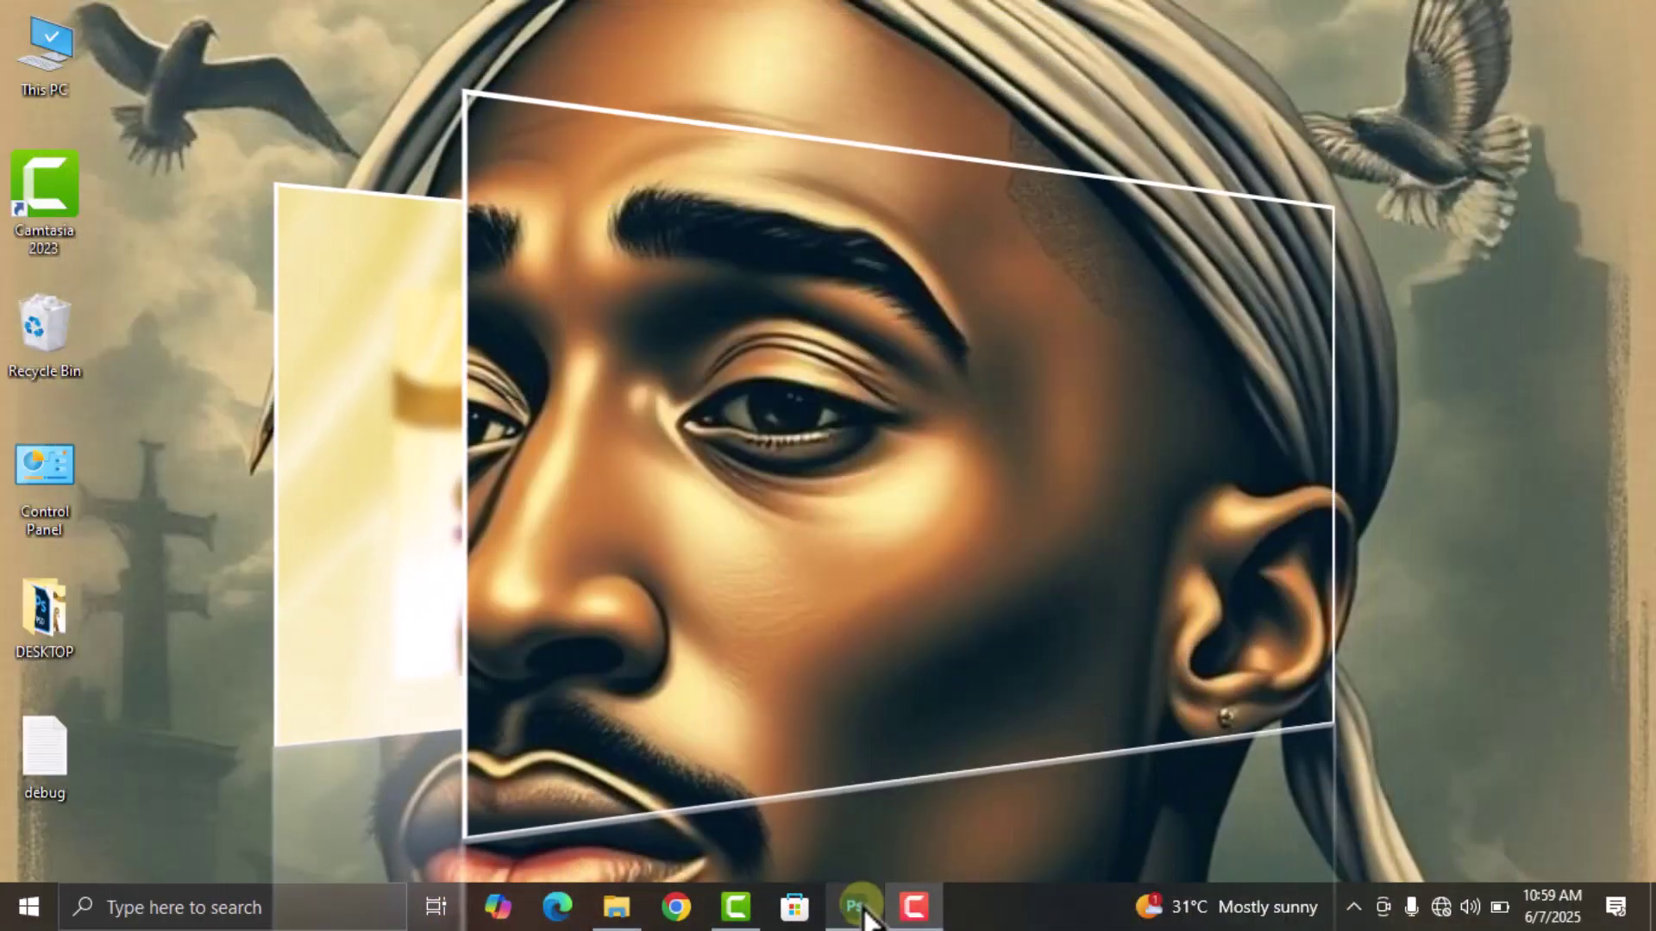
# Switch to Photoshop and name the new document "Simple gold birthday flyer"
pyautogui.click(858, 905)
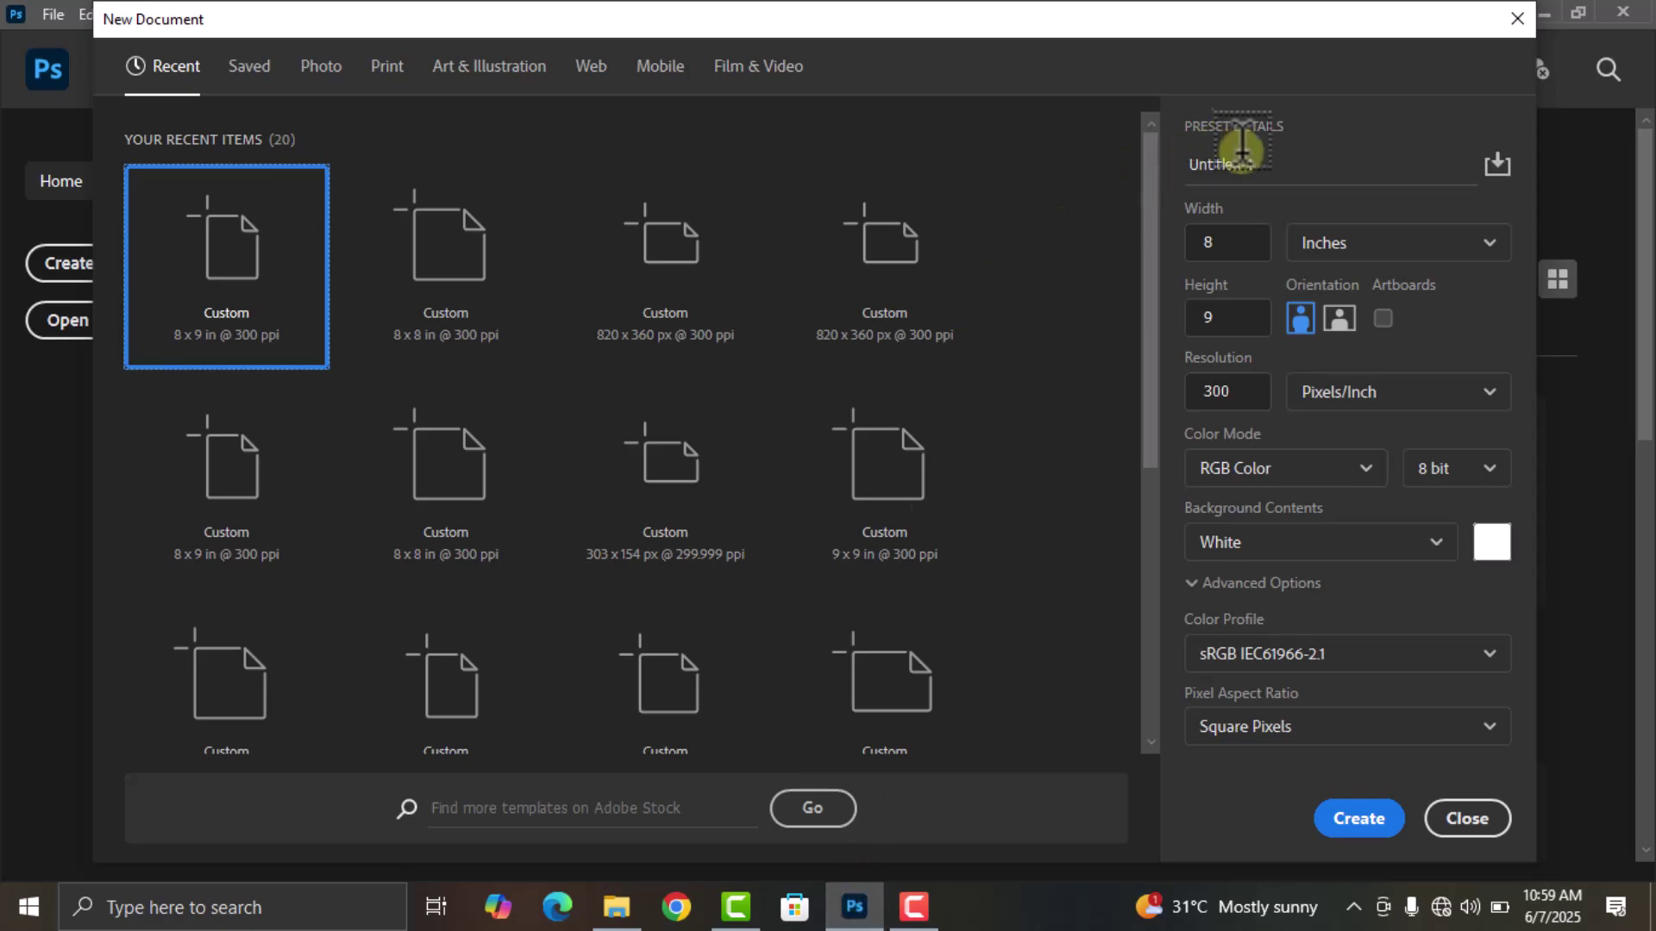
pyautogui.click(1282, 160)
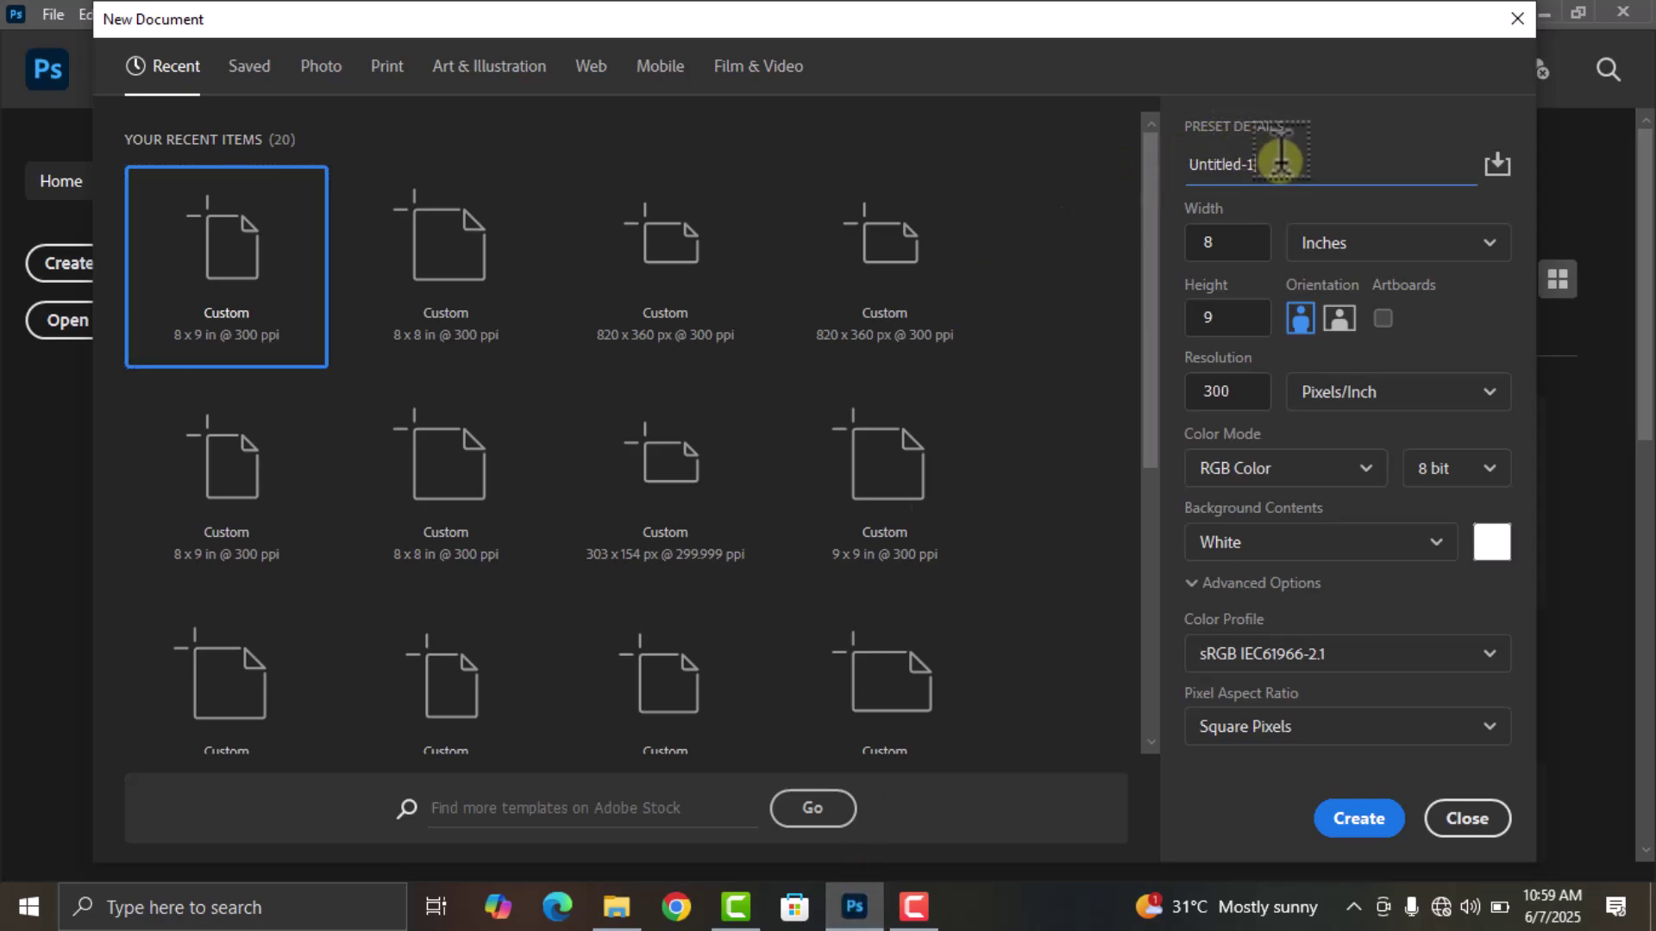
pyautogui.press('BackSpace')
pyautogui.press('BackSpace')
pyautogui.press('BackSpace')
pyautogui.press('BackSpace')
pyautogui.press('BackSpace')
pyautogui.press('BackSpace')
pyautogui.press('BackSpace')
pyautogui.press('BackSpace')
pyautogui.press('BackSpace')
pyautogui.write('Simple gold bi')
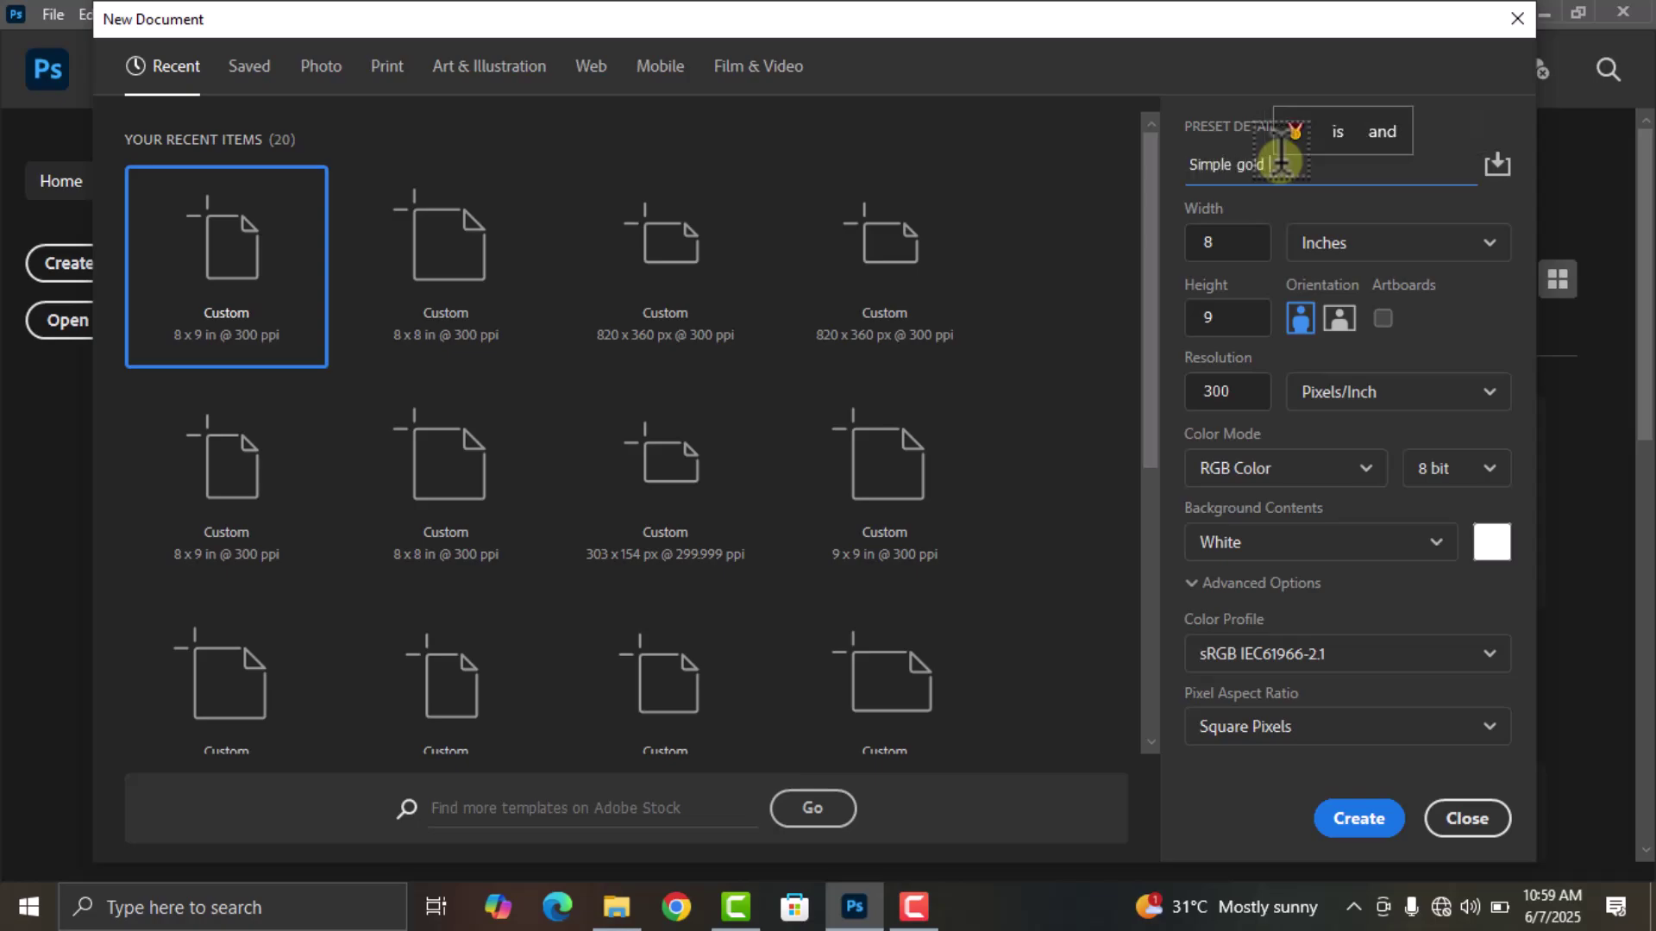
pyautogui.write('rth')
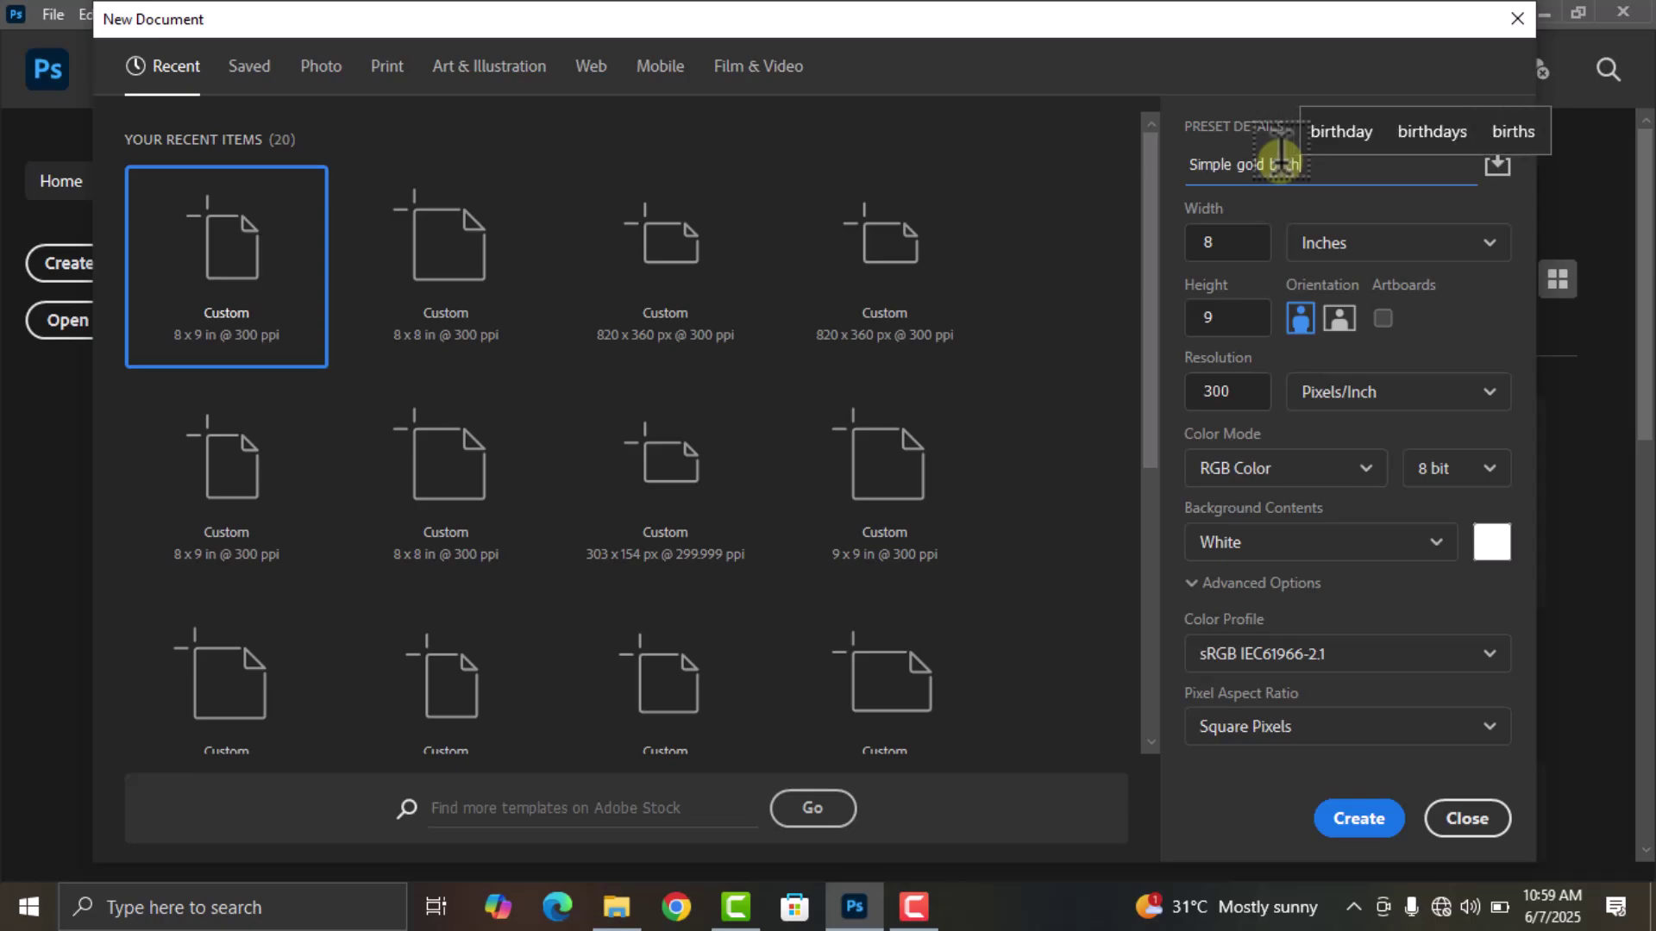
pyautogui.write('day flyer')
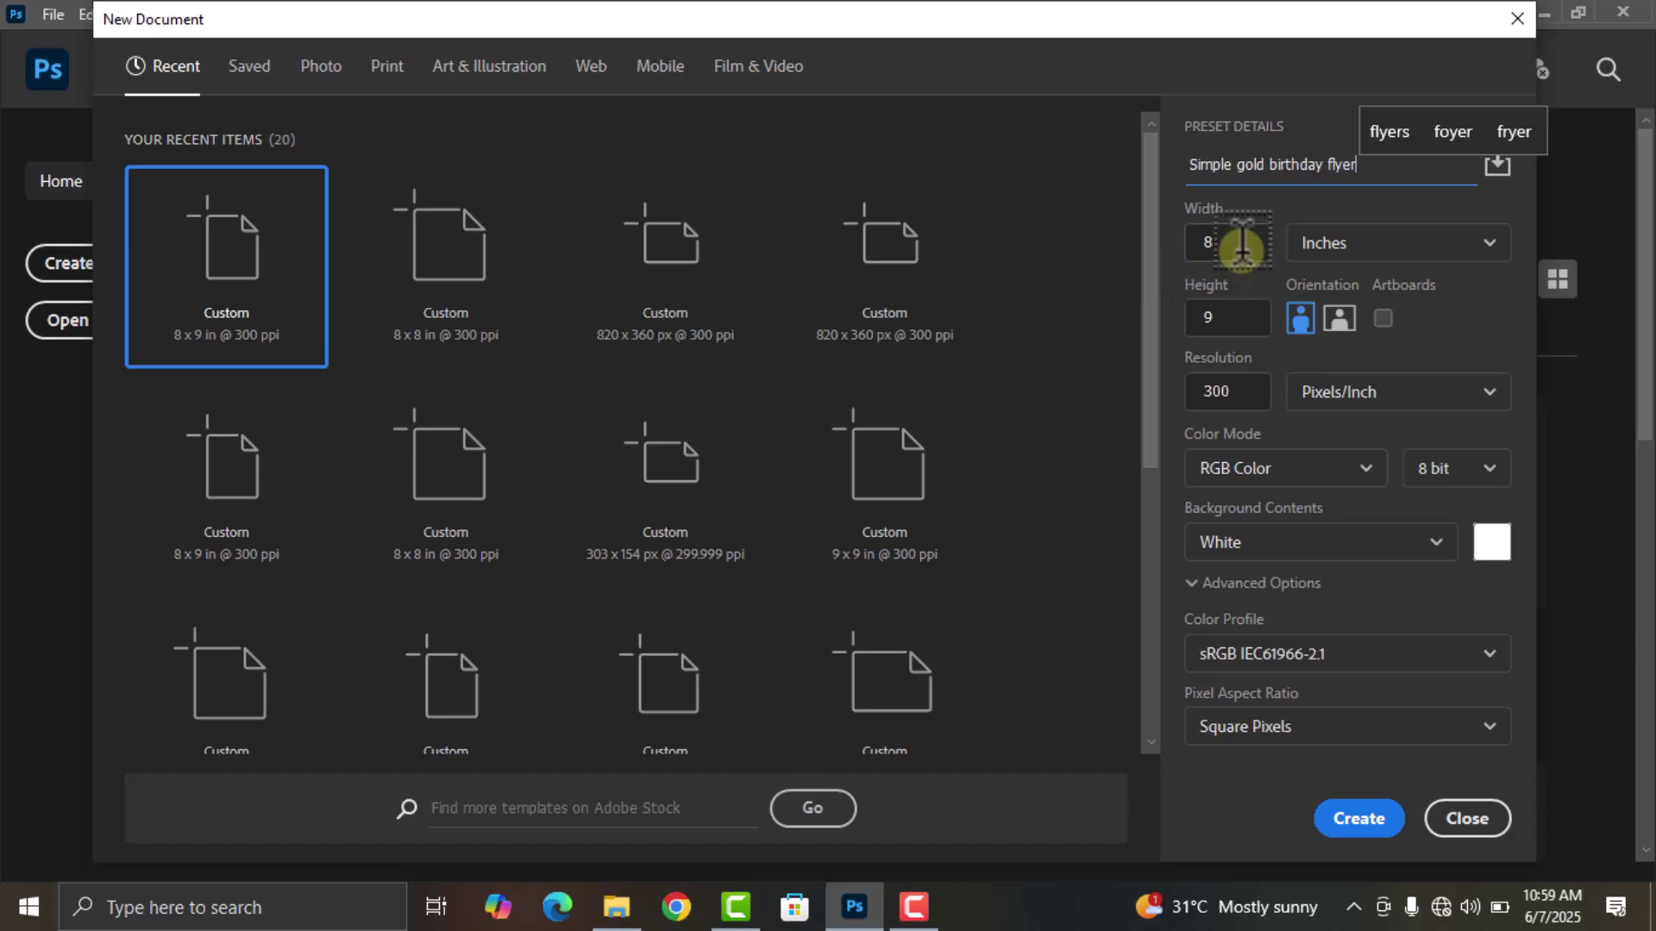
# Create the document at 8 x 9 inches with a resolution of 300 pixels/inch
pyautogui.click(1191, 243)
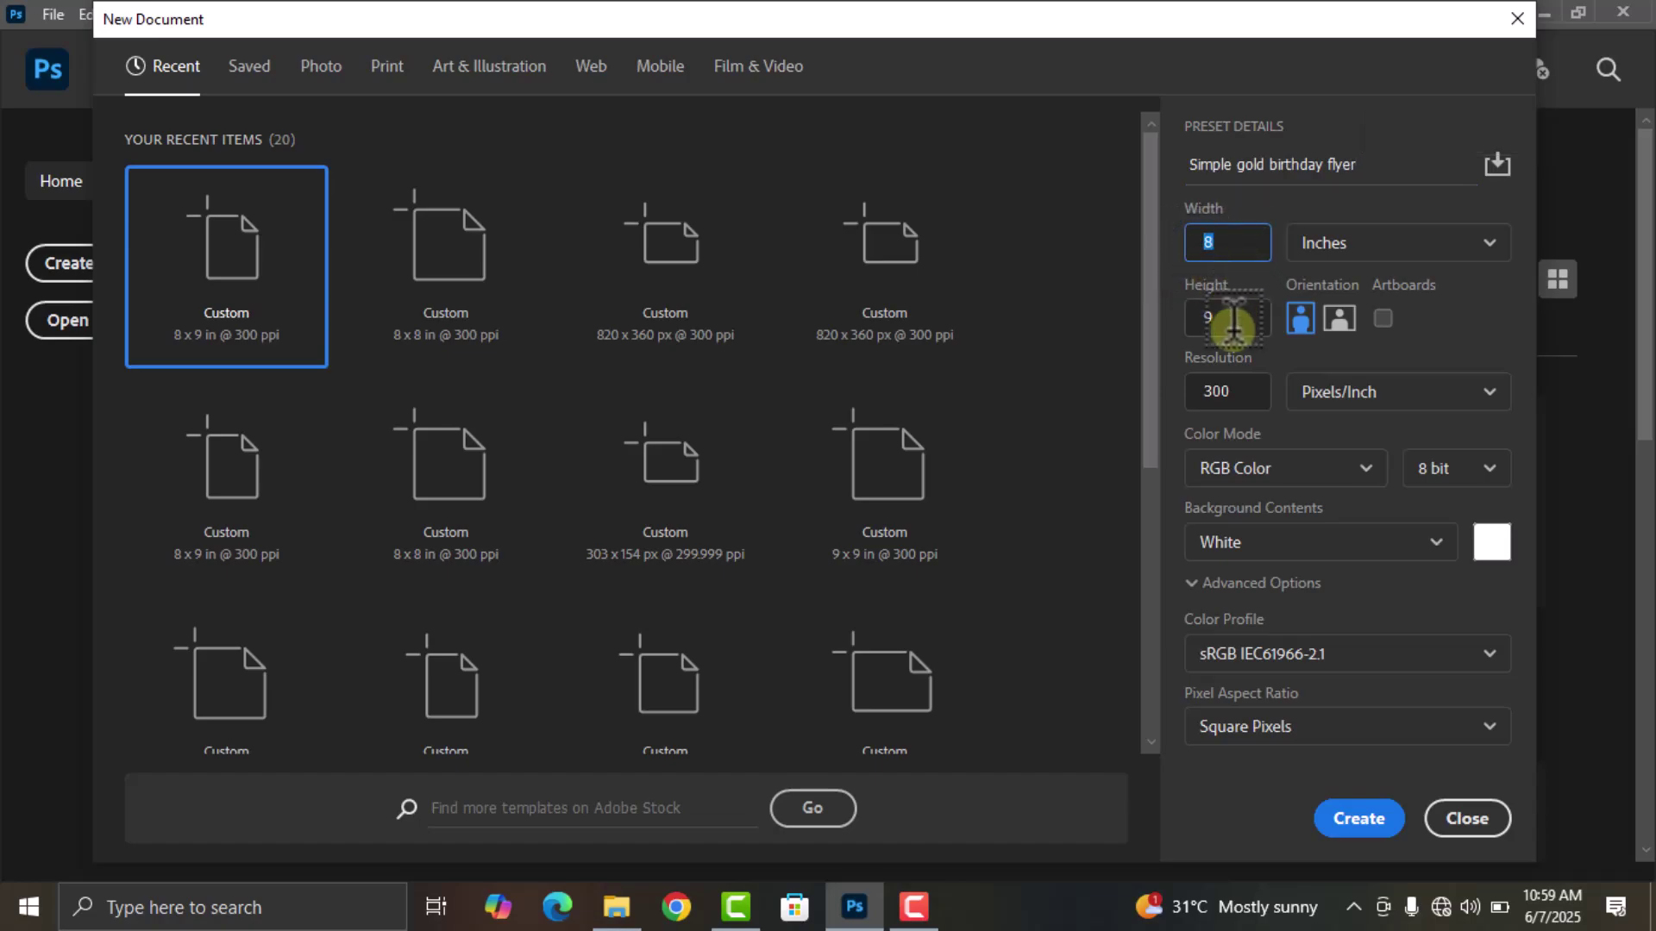
pyautogui.click(1203, 317)
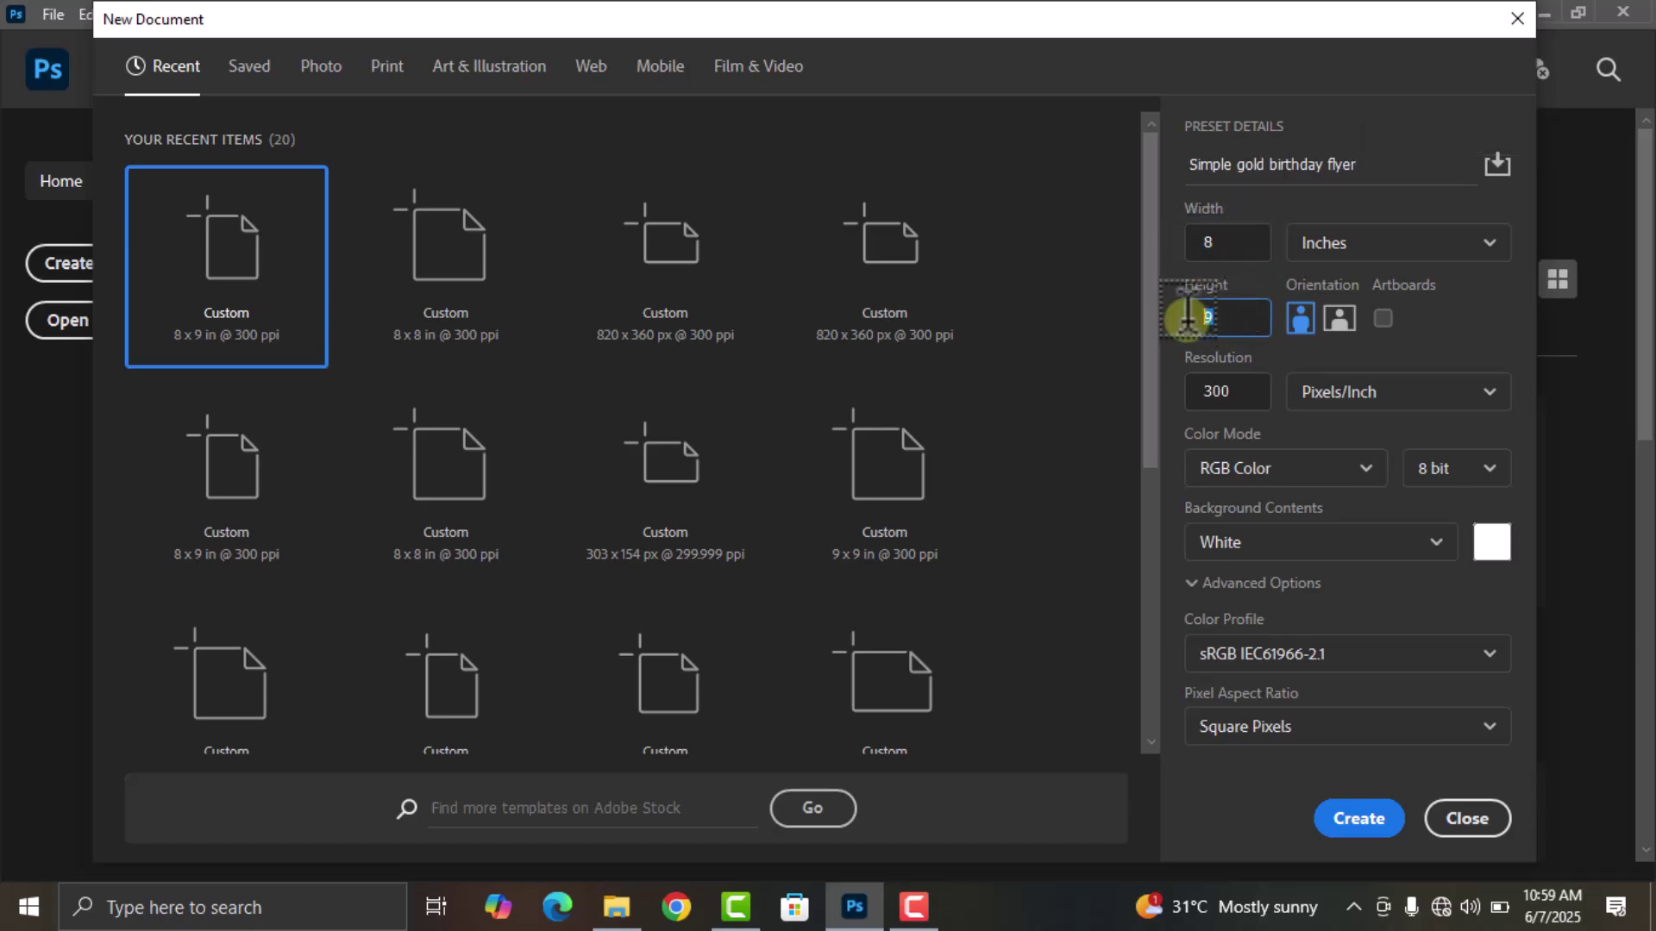
pyautogui.click(1336, 245)
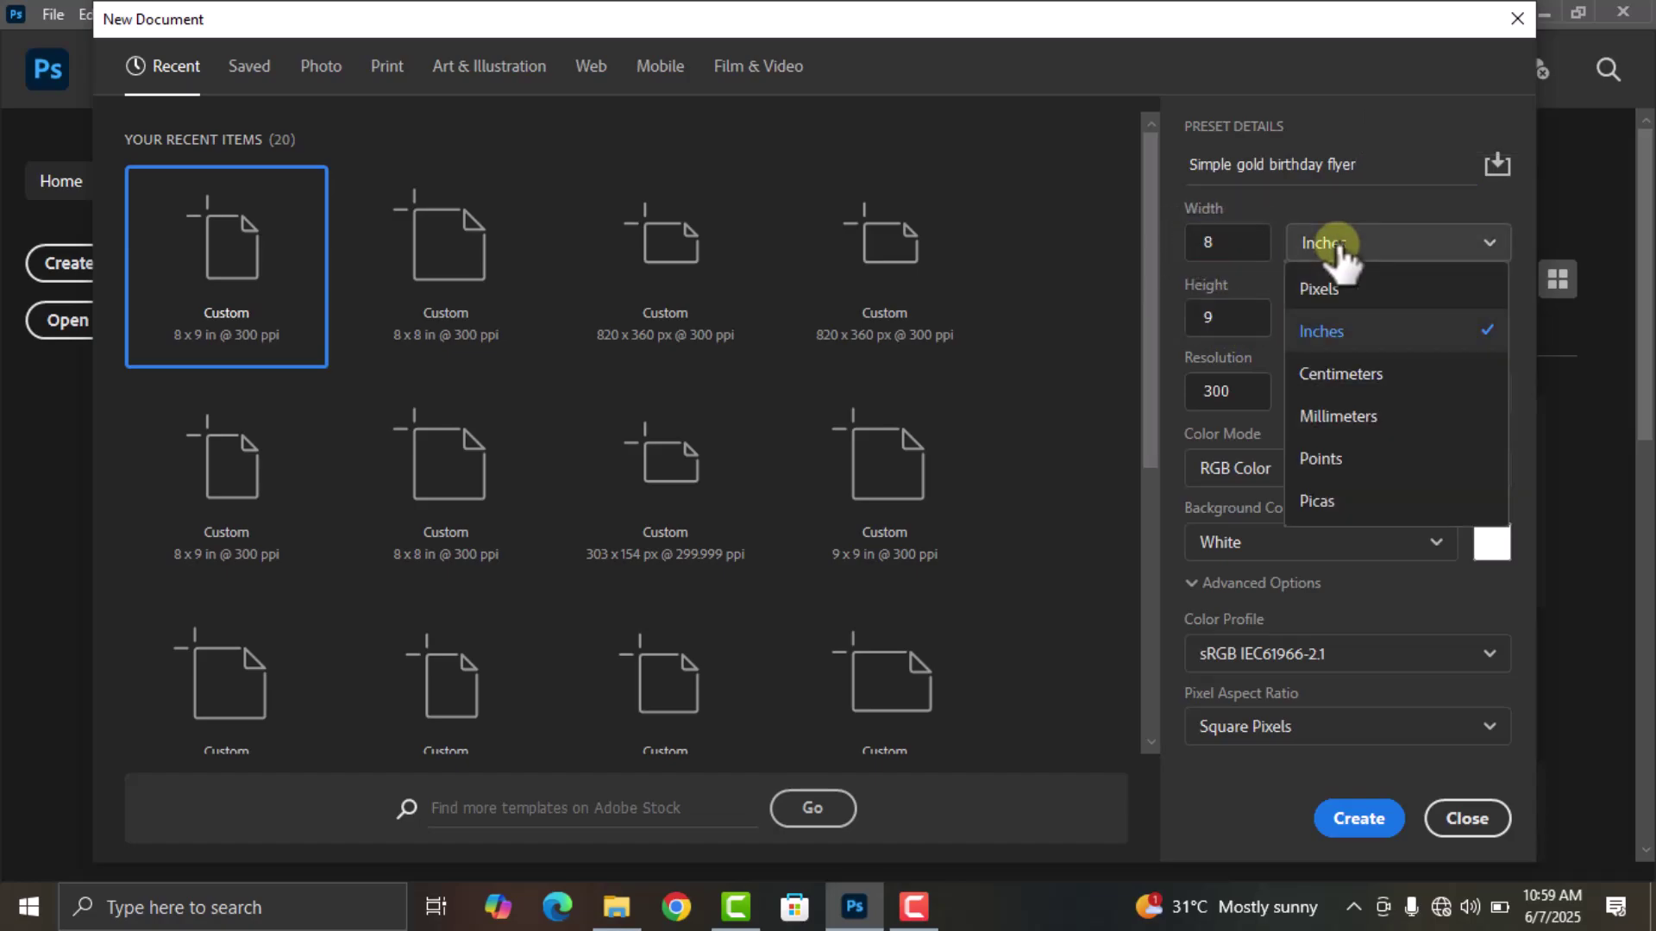
pyautogui.click(1334, 331)
pyautogui.click(1250, 390)
pyautogui.moveTo(1251, 391); pyautogui.dragTo(1175, 391)
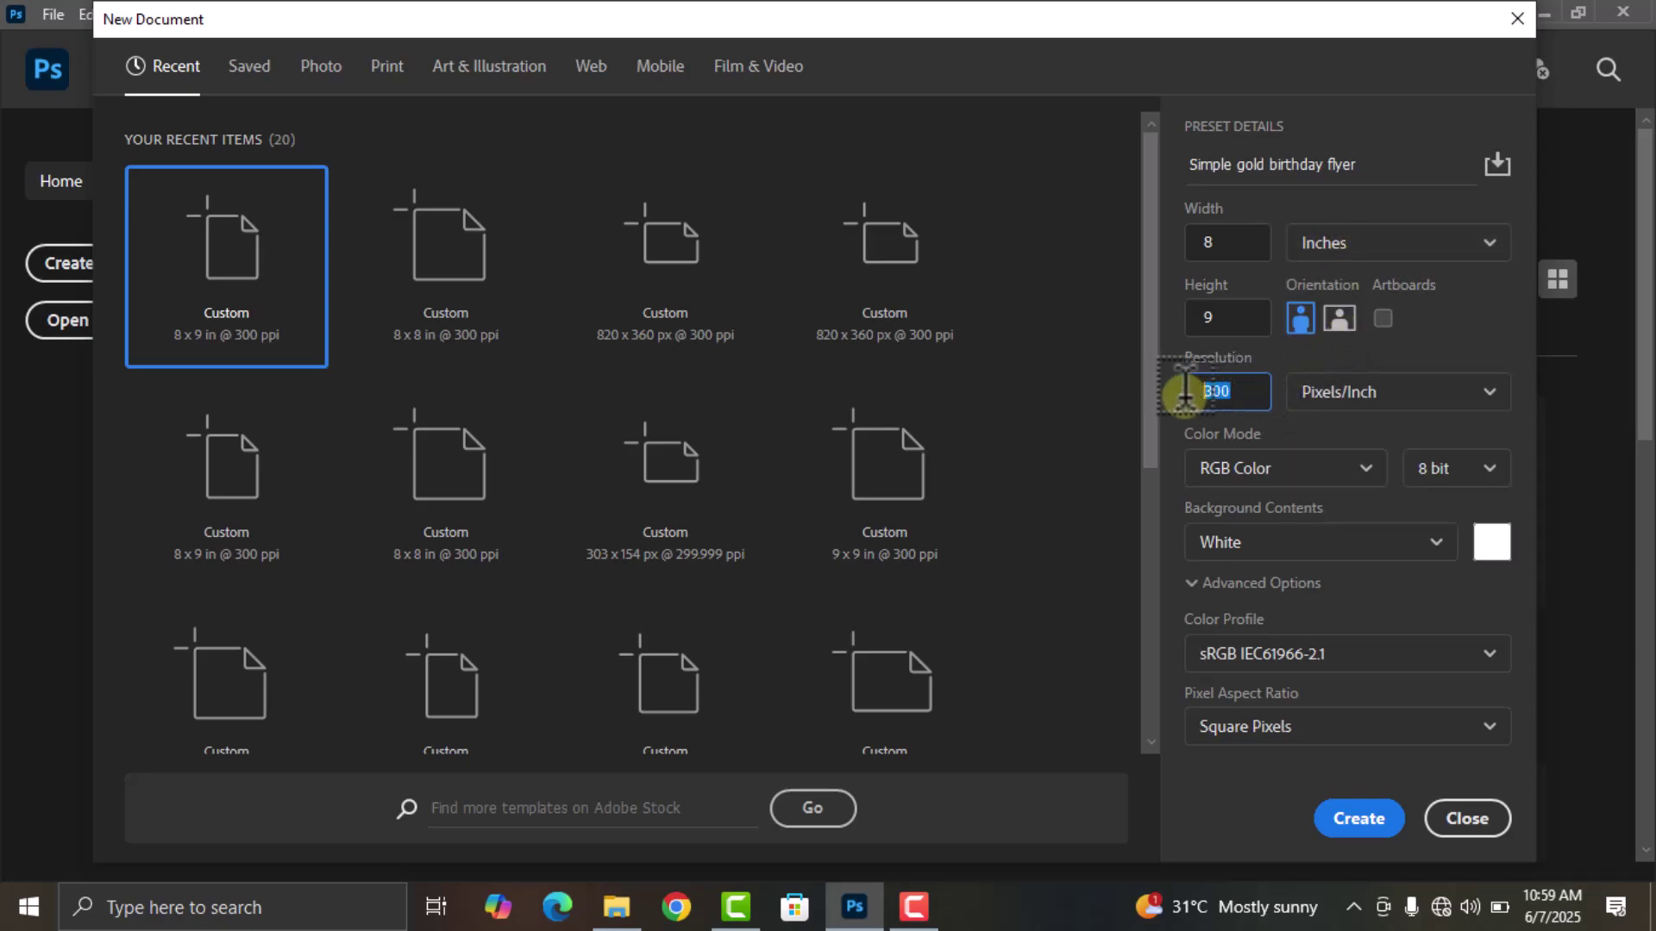
pyautogui.click(1380, 819)
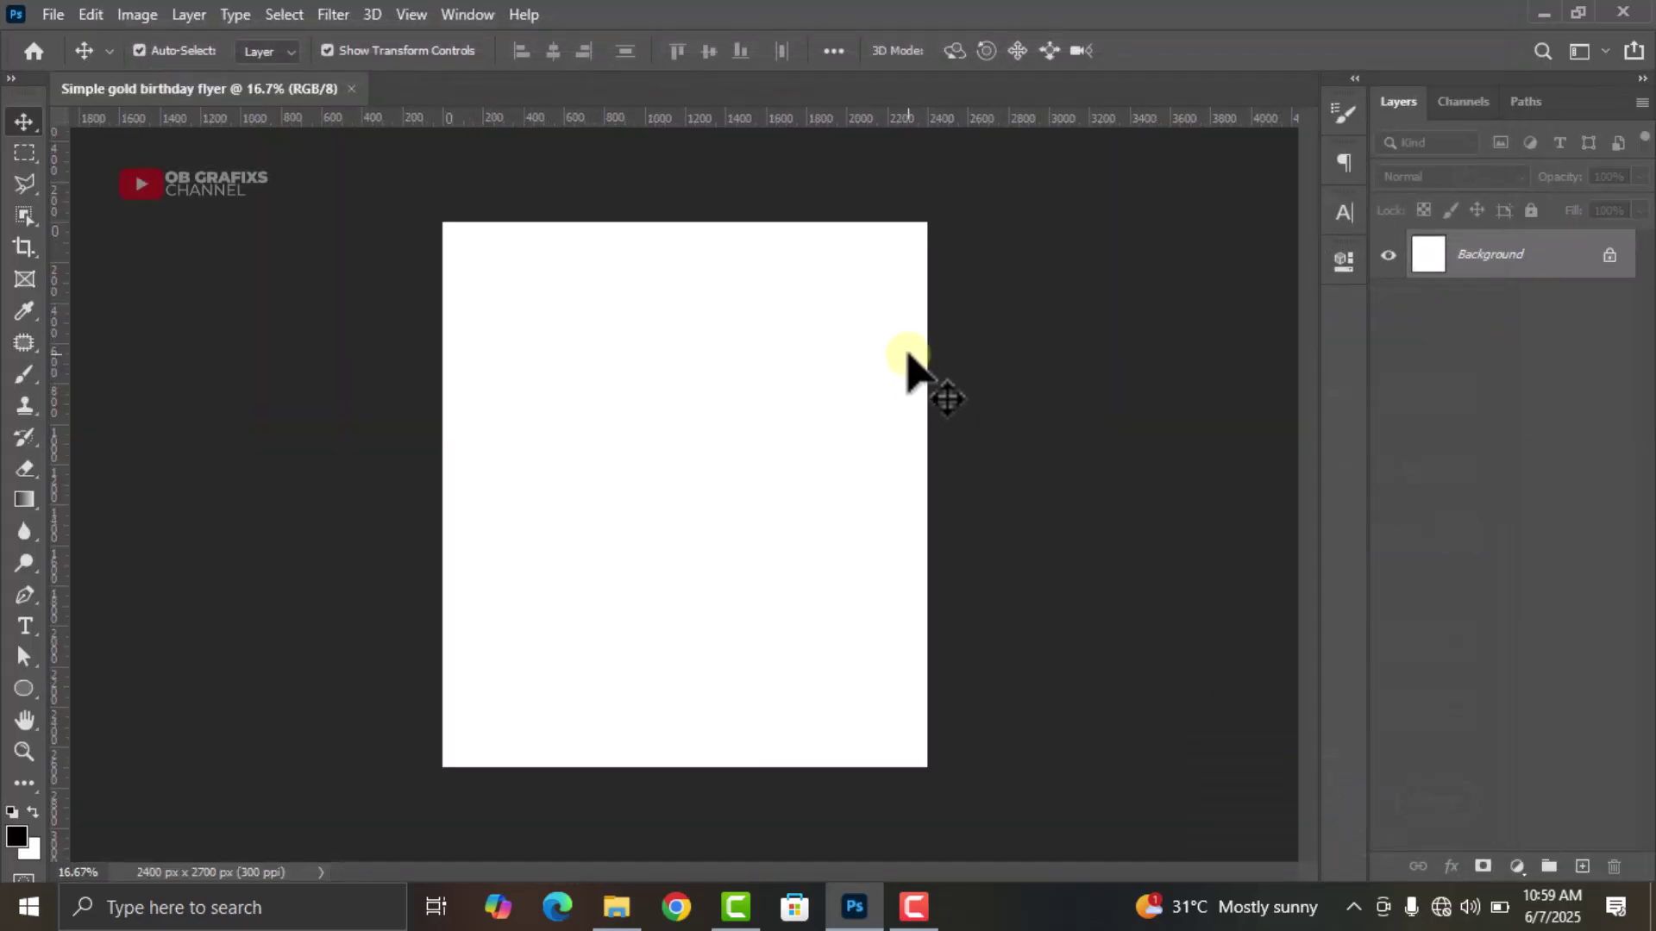
# Add two vertical guides to the canvas, at the 10% and 90% positions
pyautogui.click(411, 14)
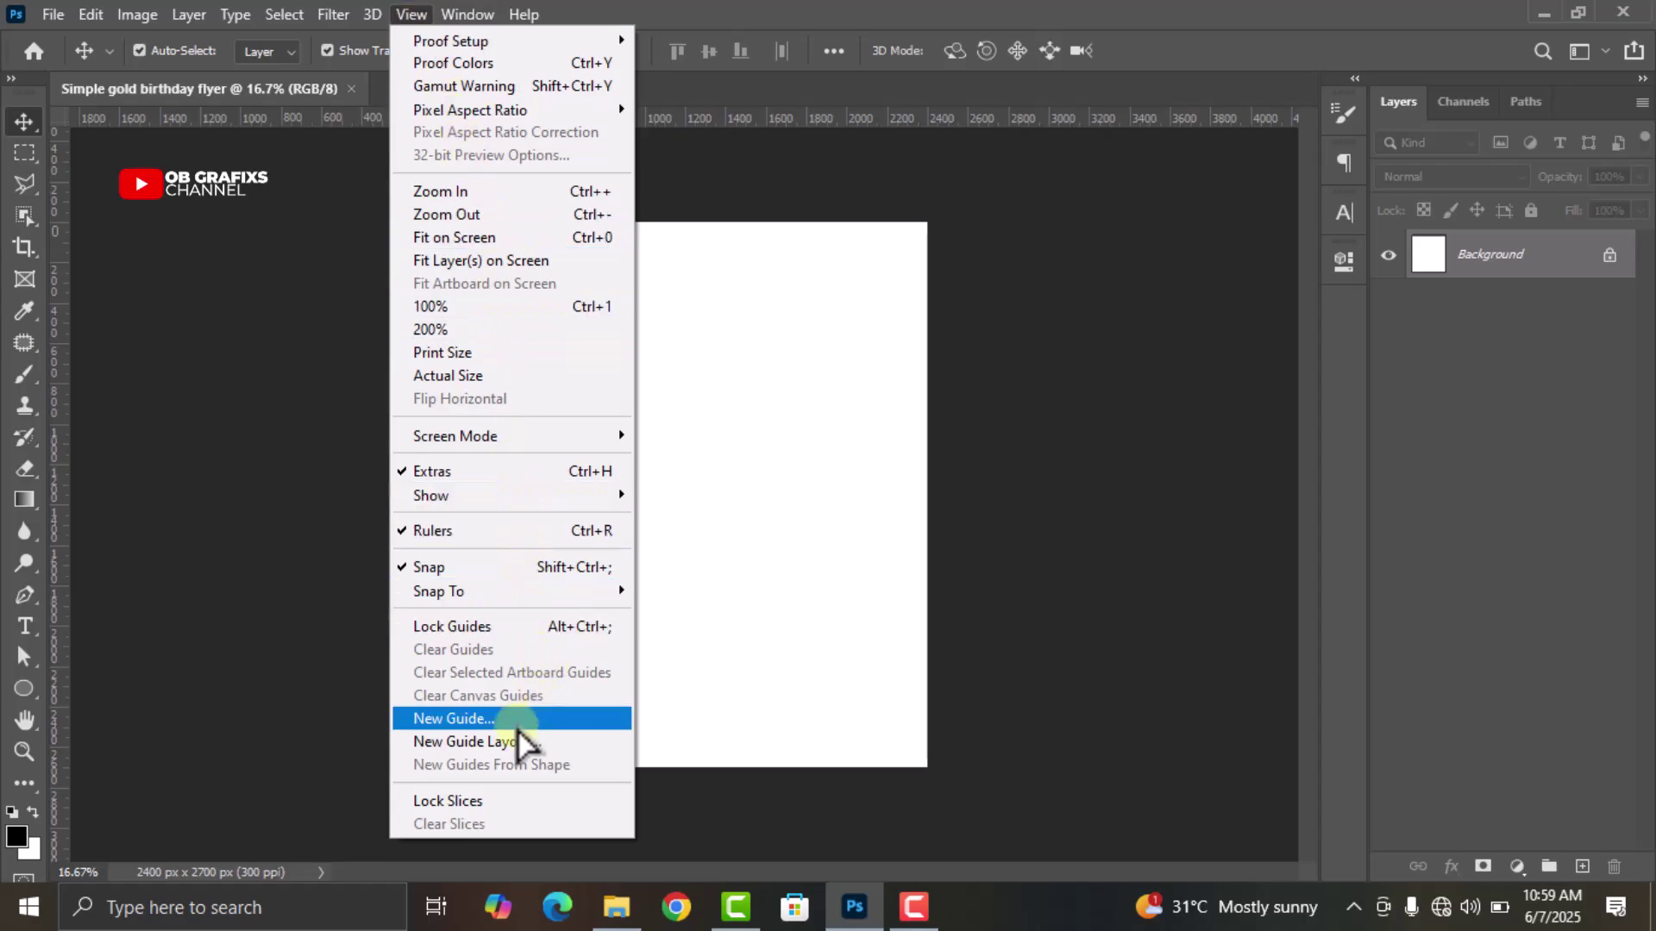
pyautogui.click(509, 719)
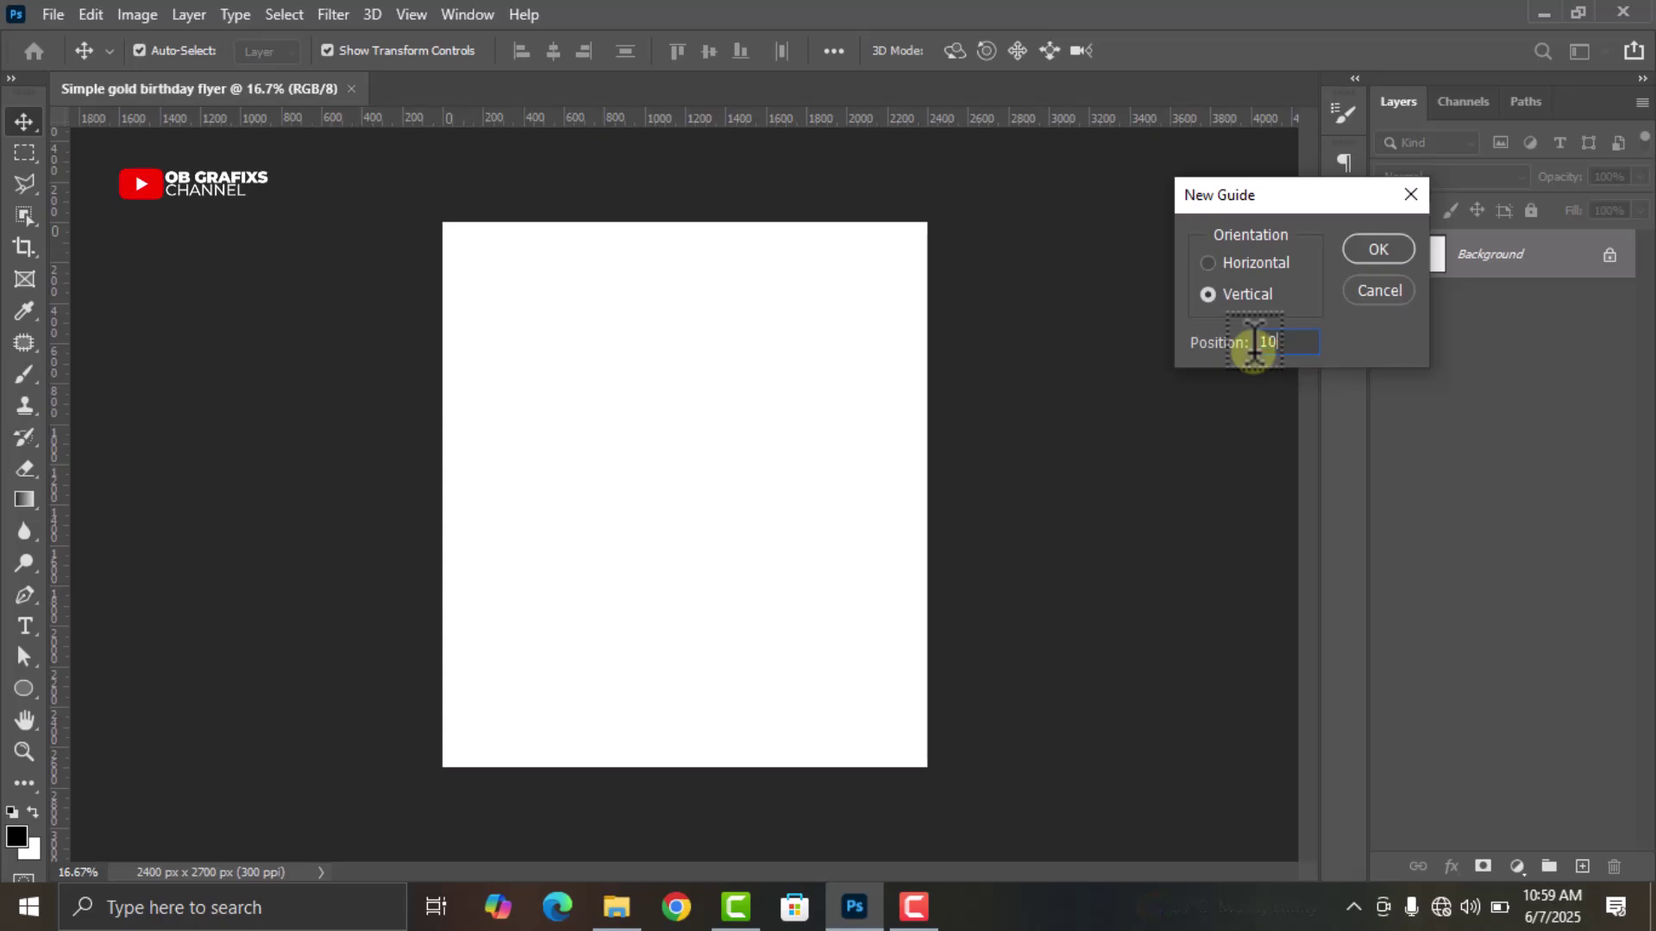
pyautogui.press('Return')
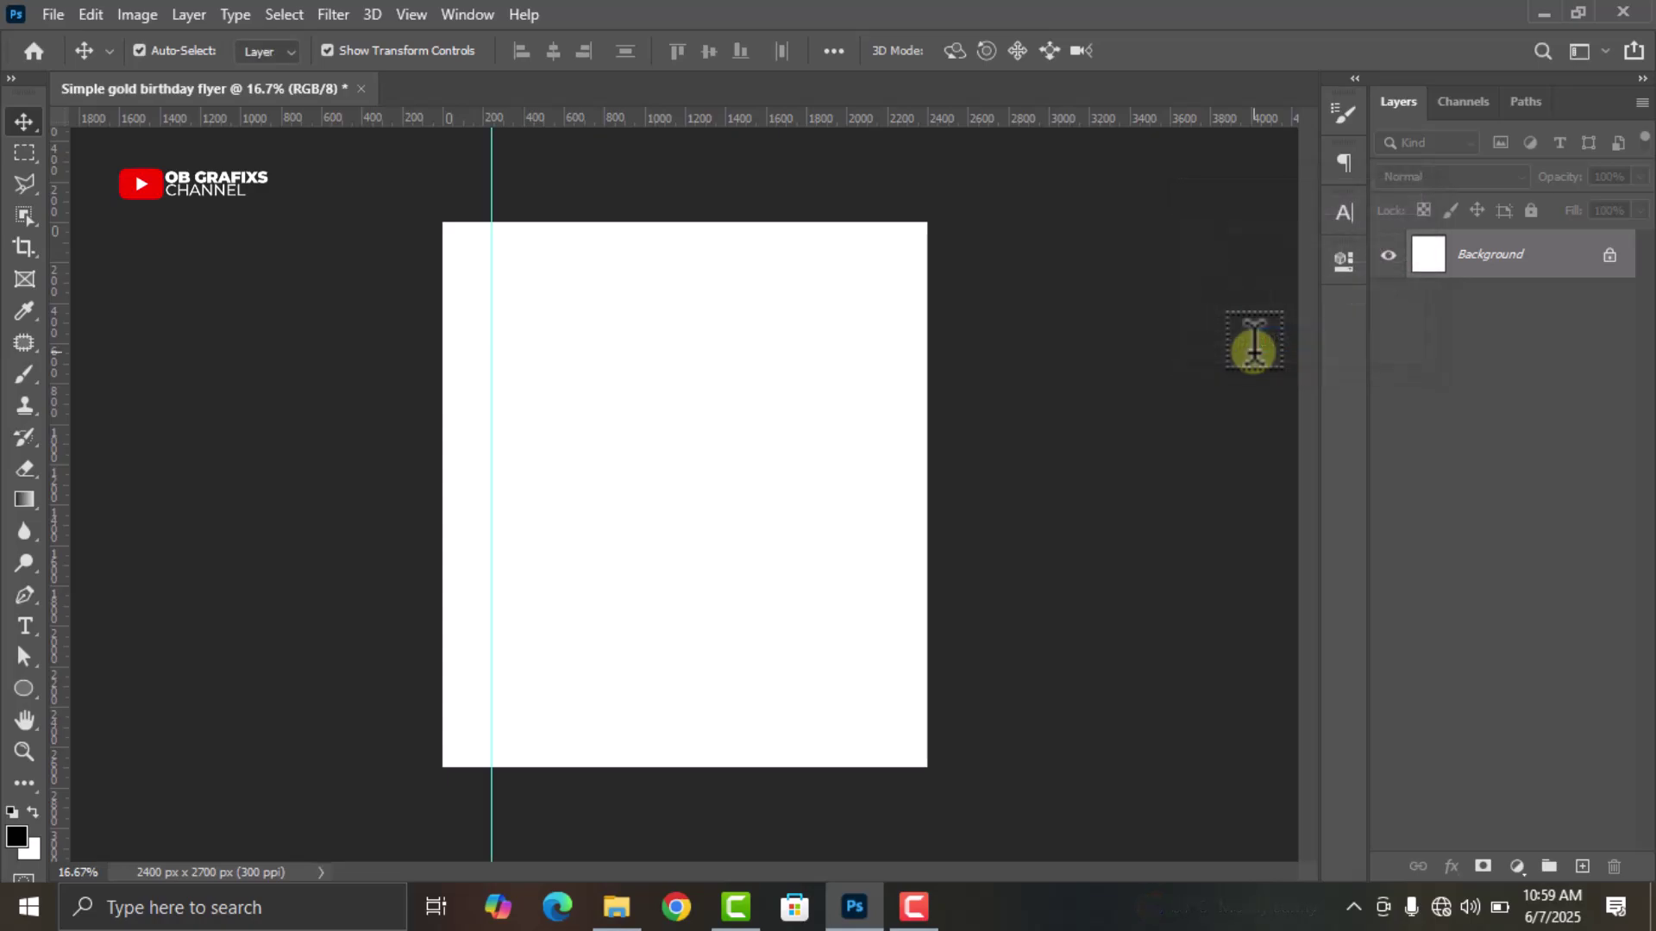
pyautogui.click(414, 10)
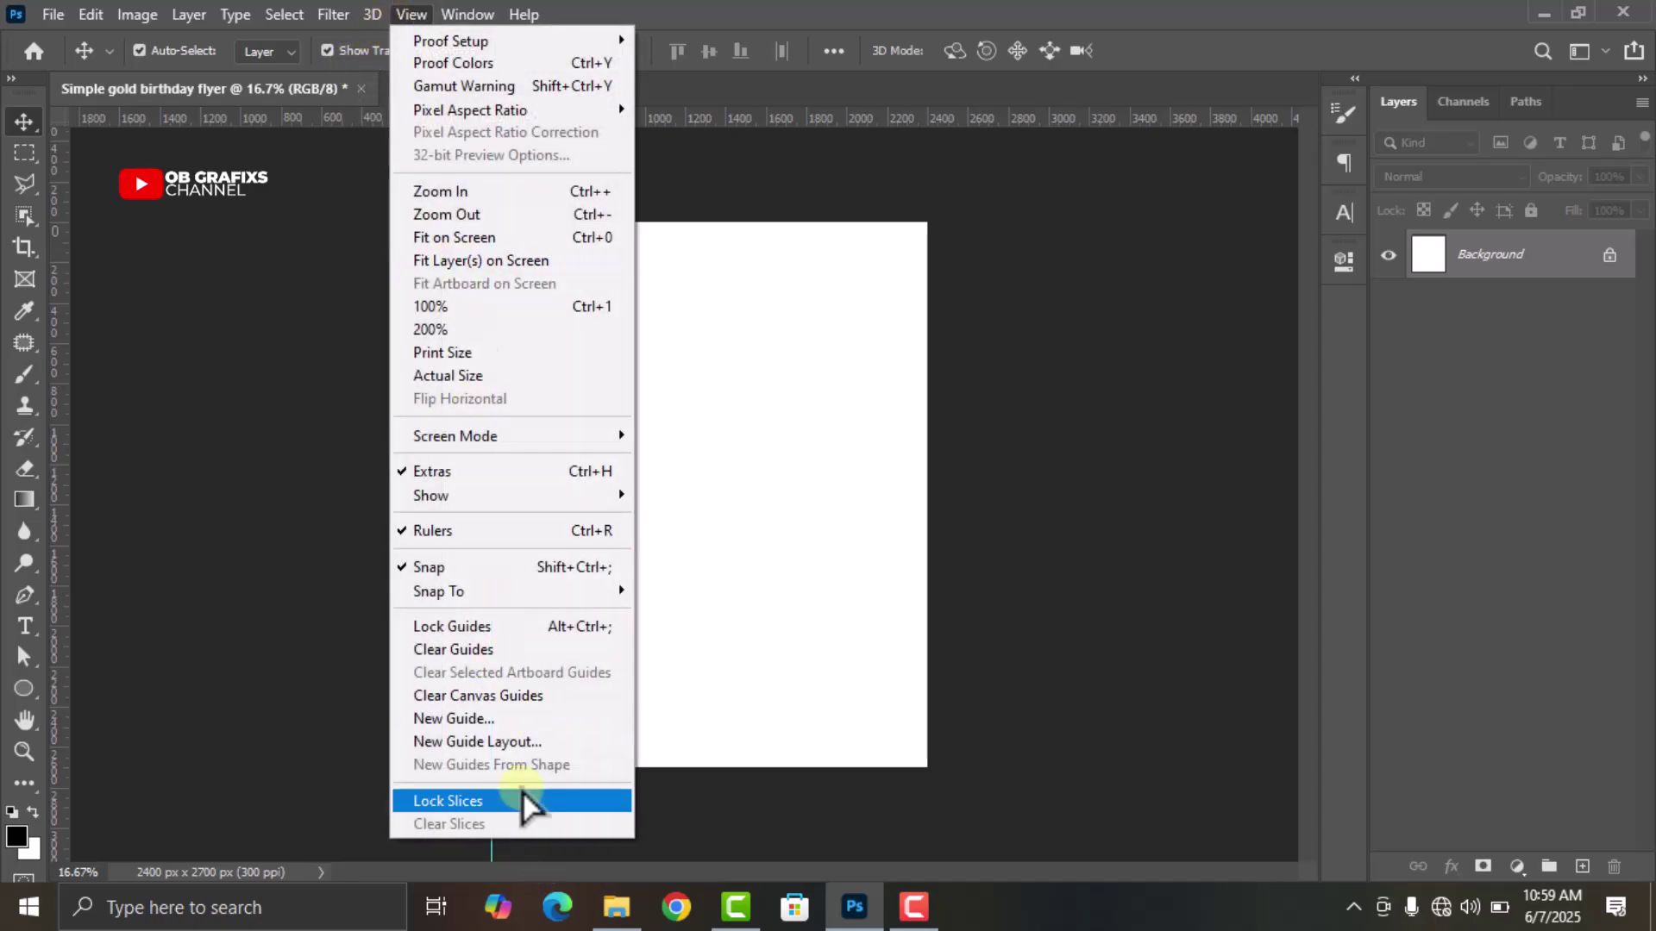
pyautogui.click(518, 719)
pyautogui.write('90')
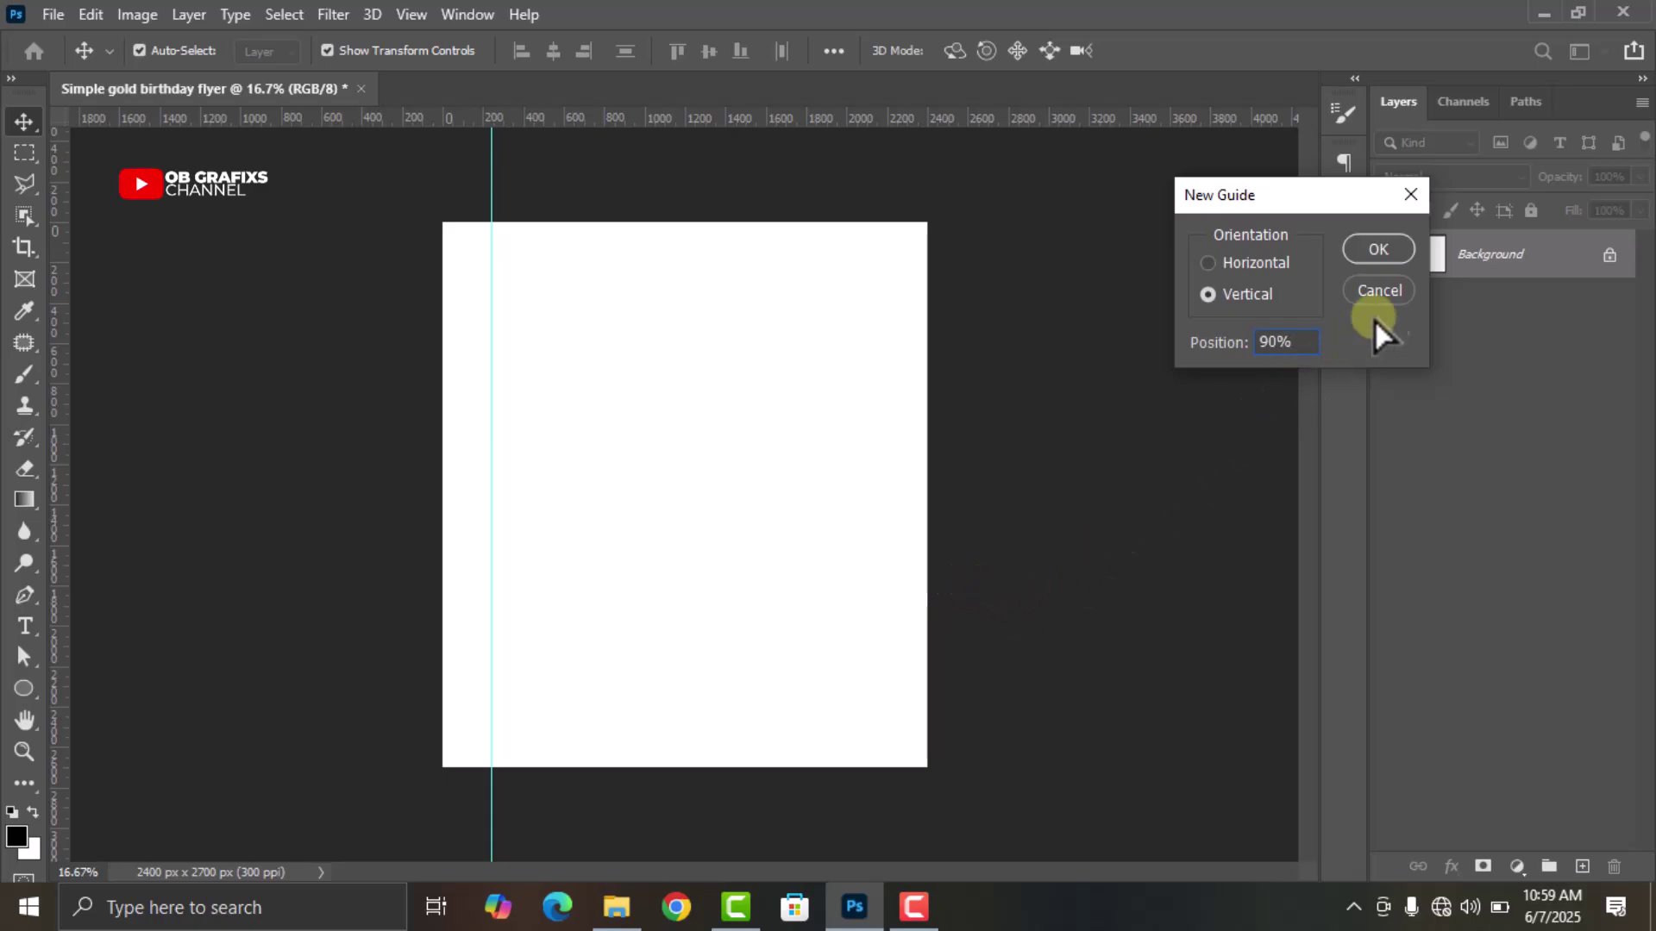
pyautogui.click(1378, 248)
# Add two horizontal guides to the canvas, at the 10% and 90% positions
pyautogui.click(411, 18)
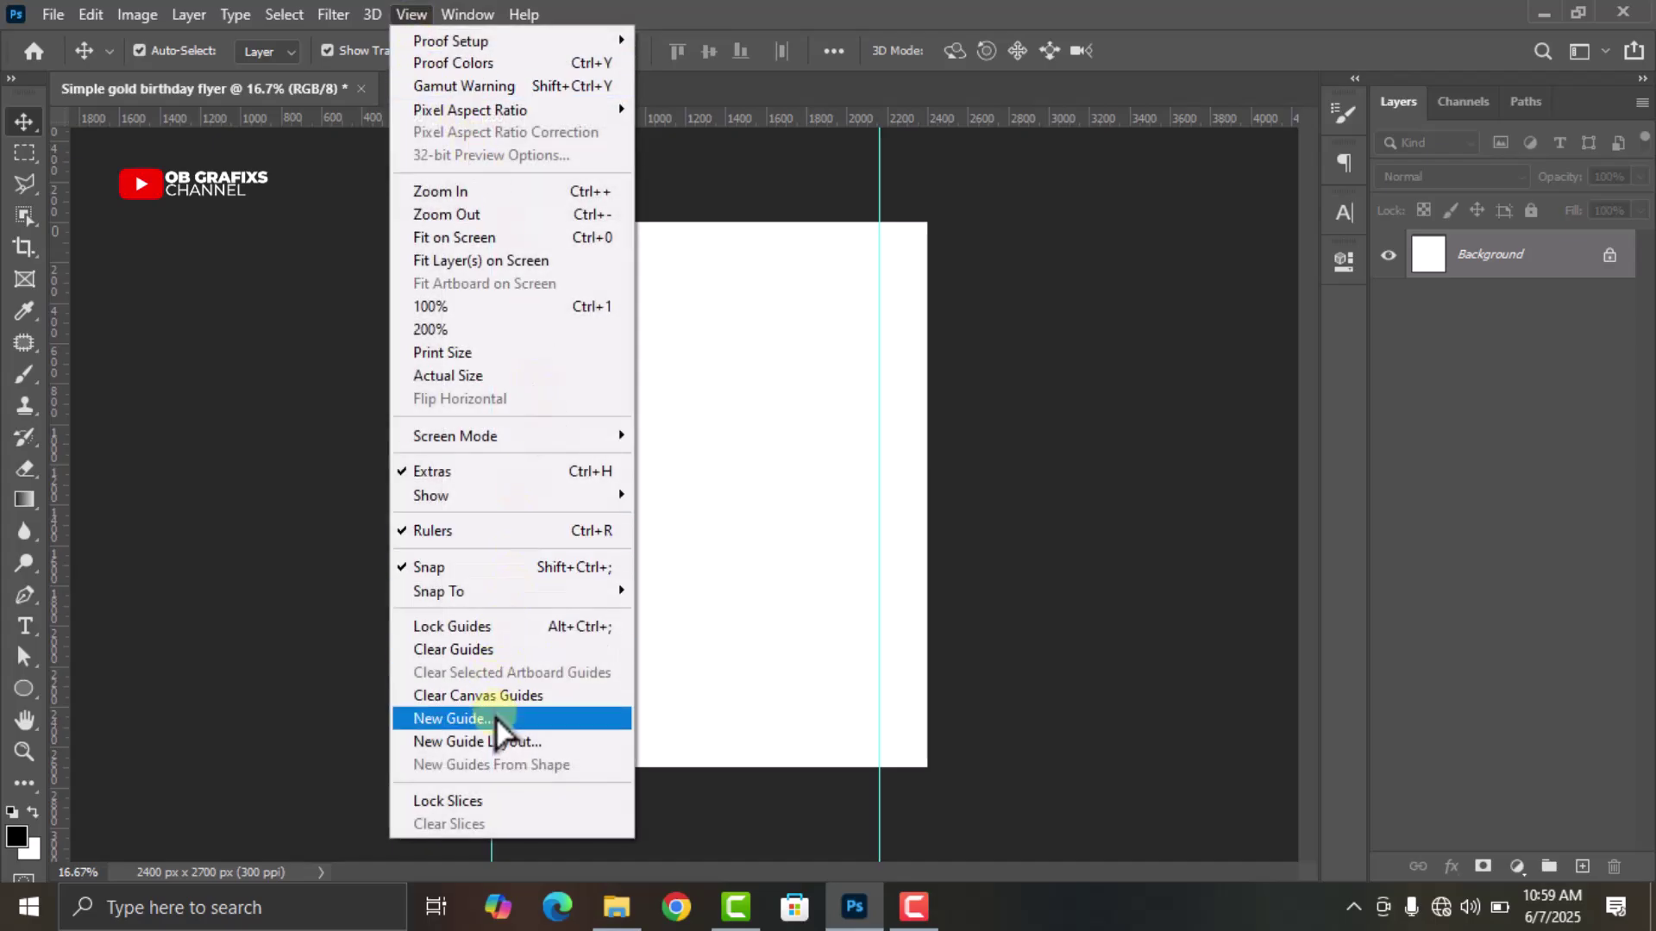
pyautogui.click(483, 719)
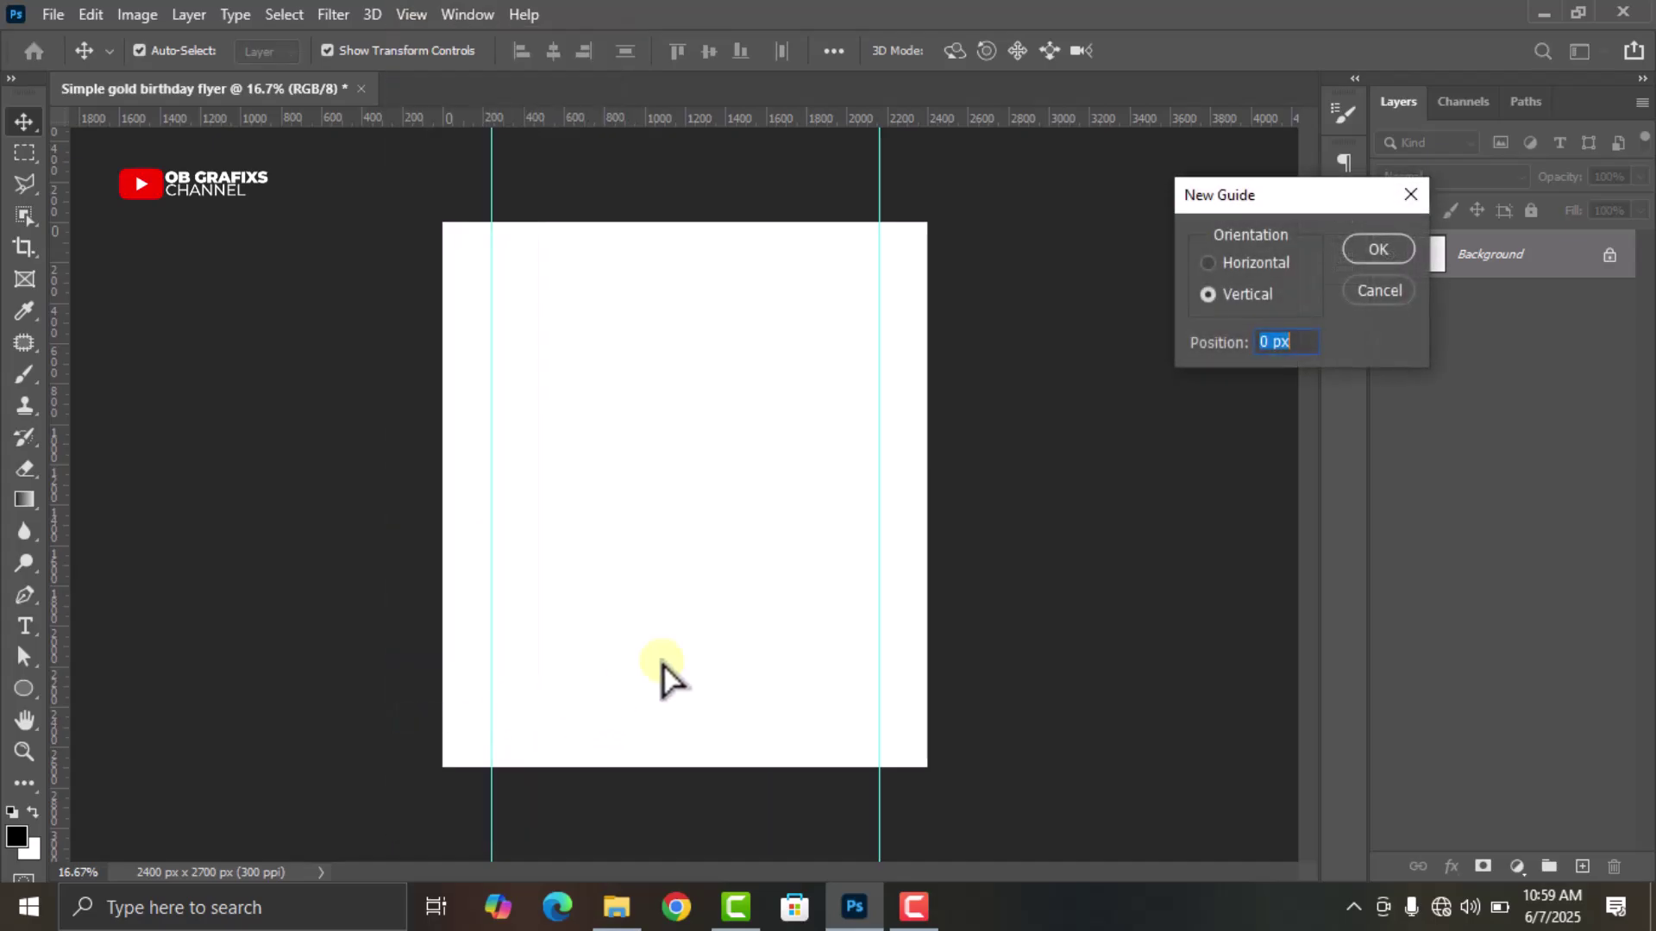
pyautogui.click(1211, 262)
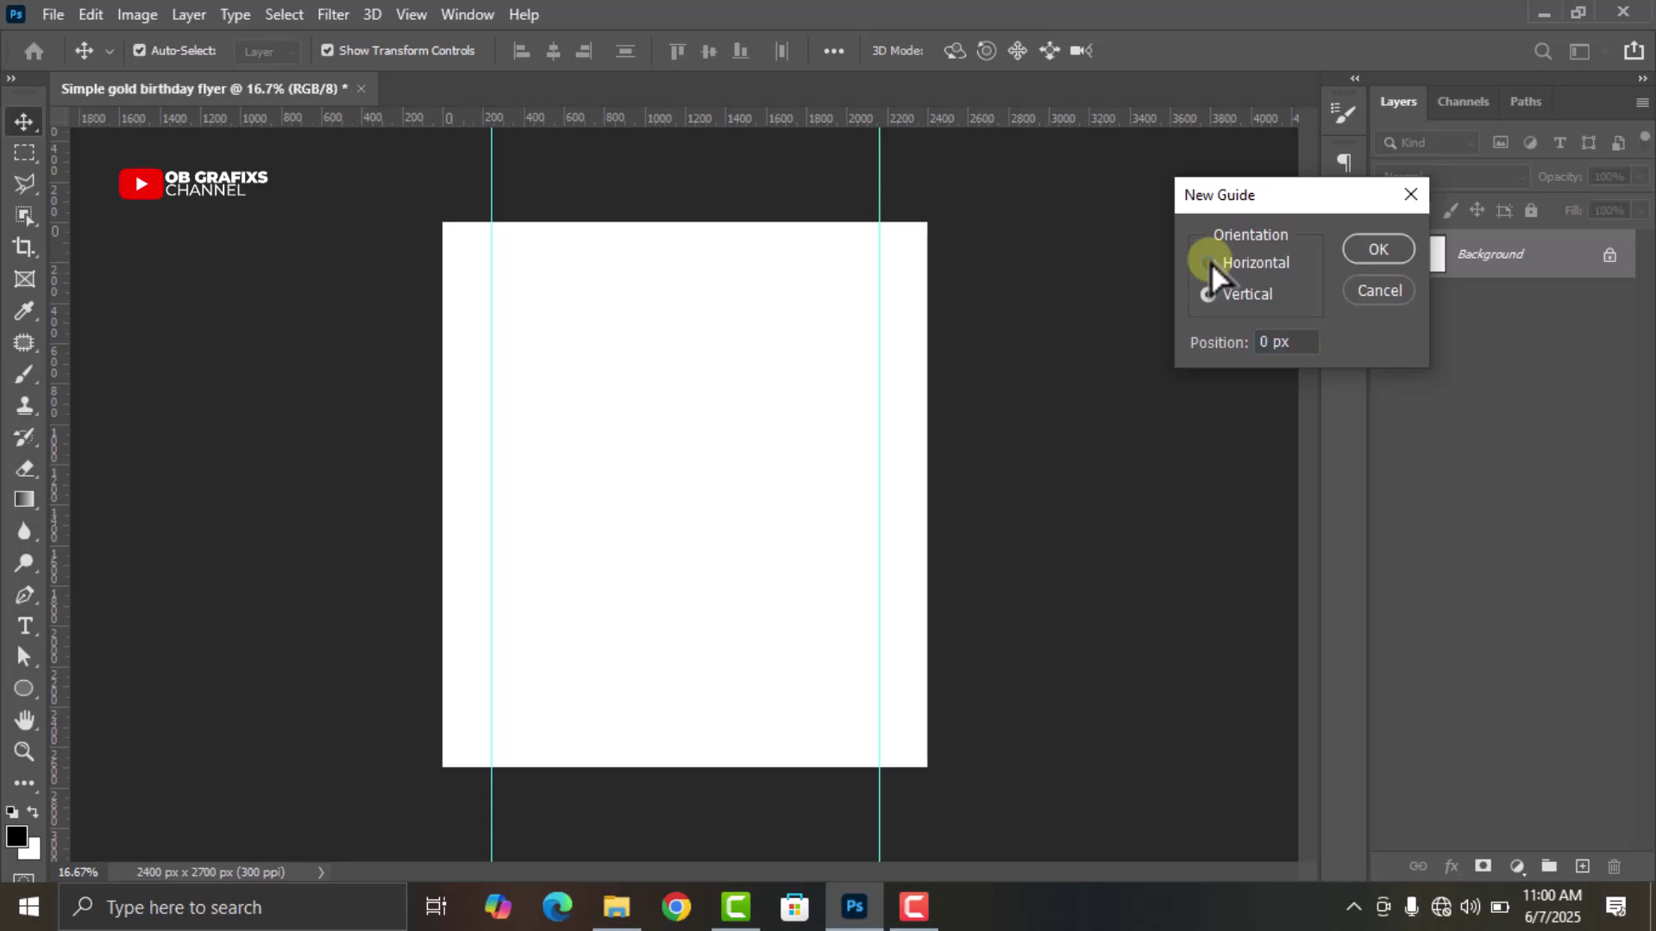
pyautogui.click(1291, 342)
pyautogui.moveTo(1291, 342); pyautogui.dragTo(1235, 342)
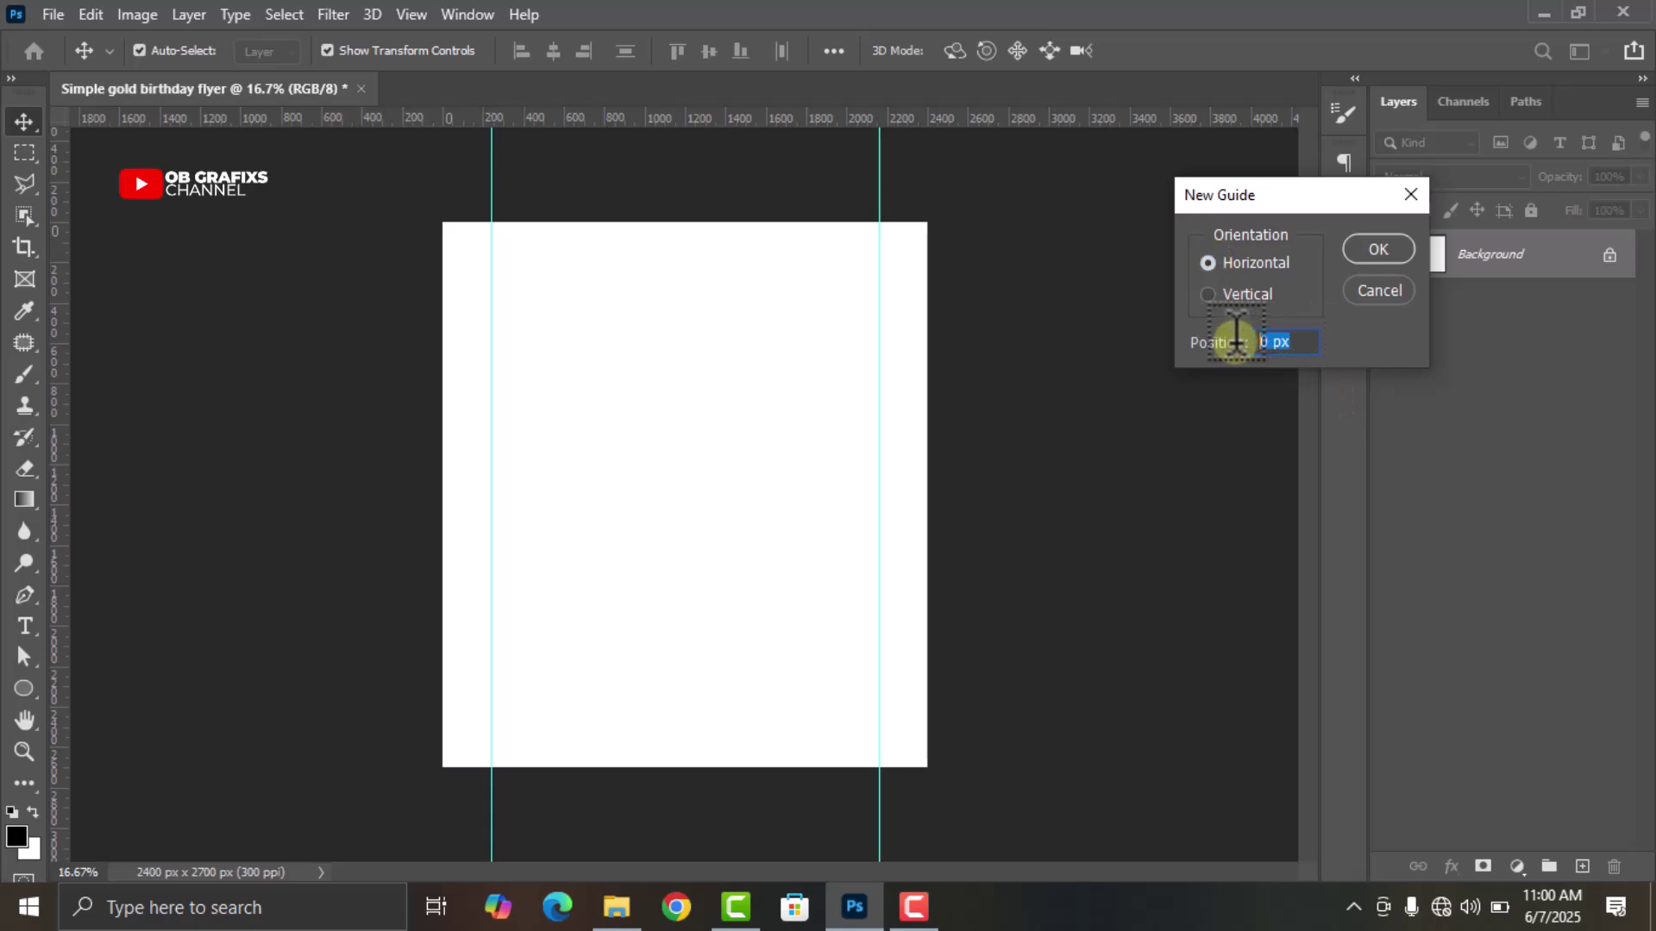
pyautogui.write('20')
pyautogui.click(1409, 252)
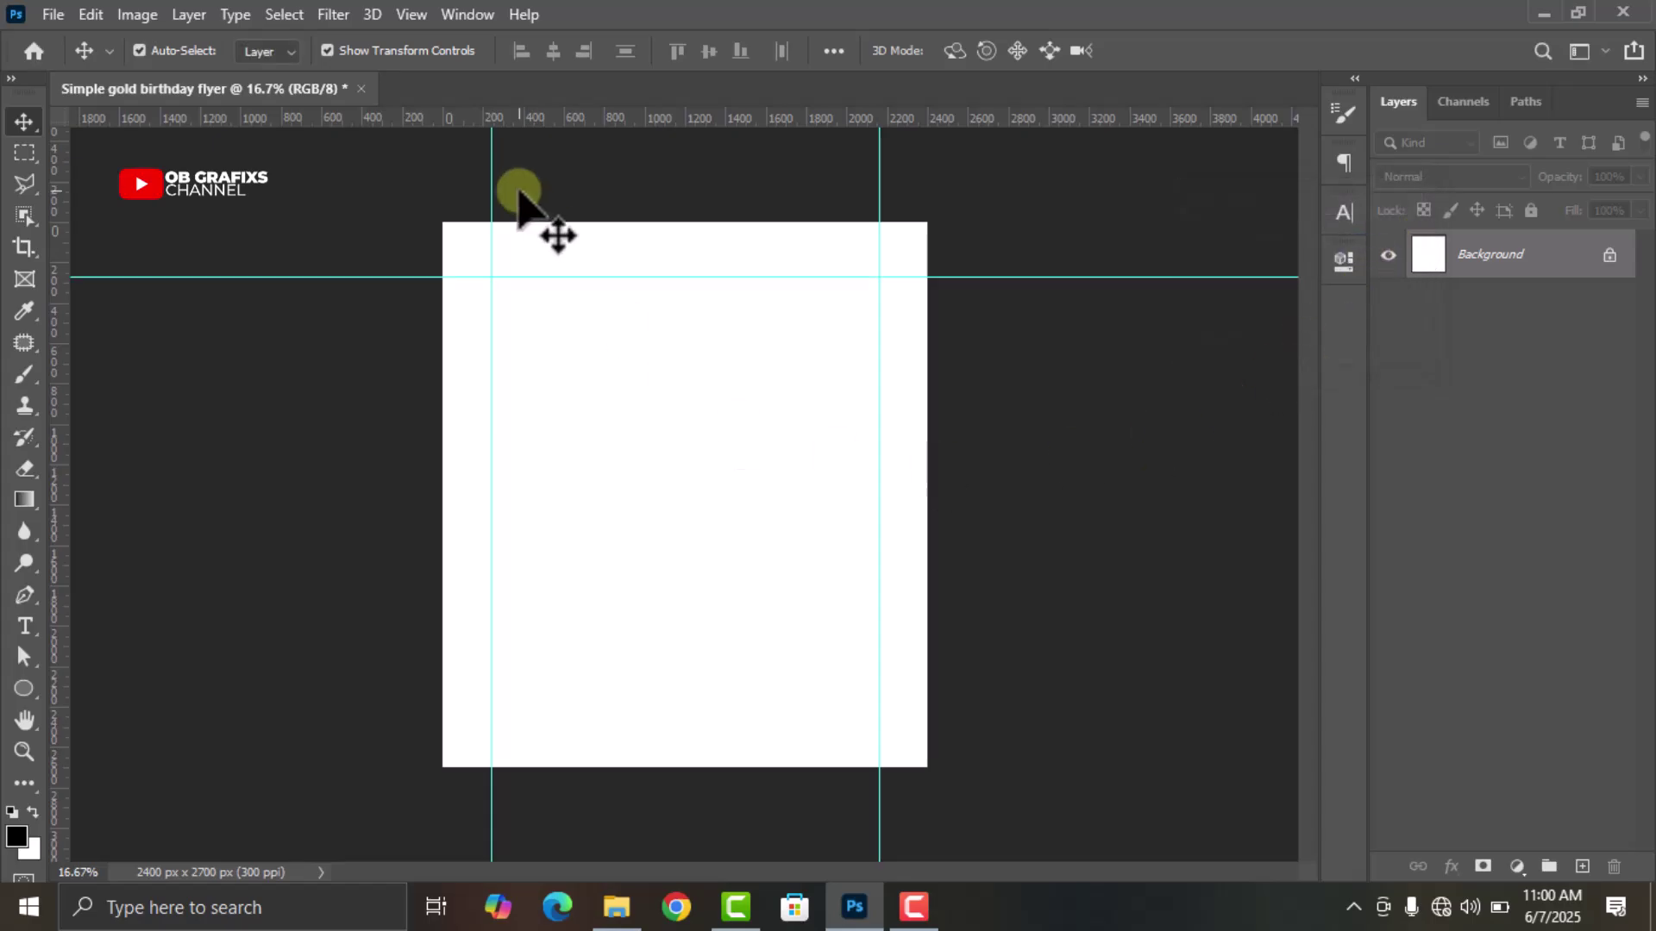
pyautogui.click(418, 17)
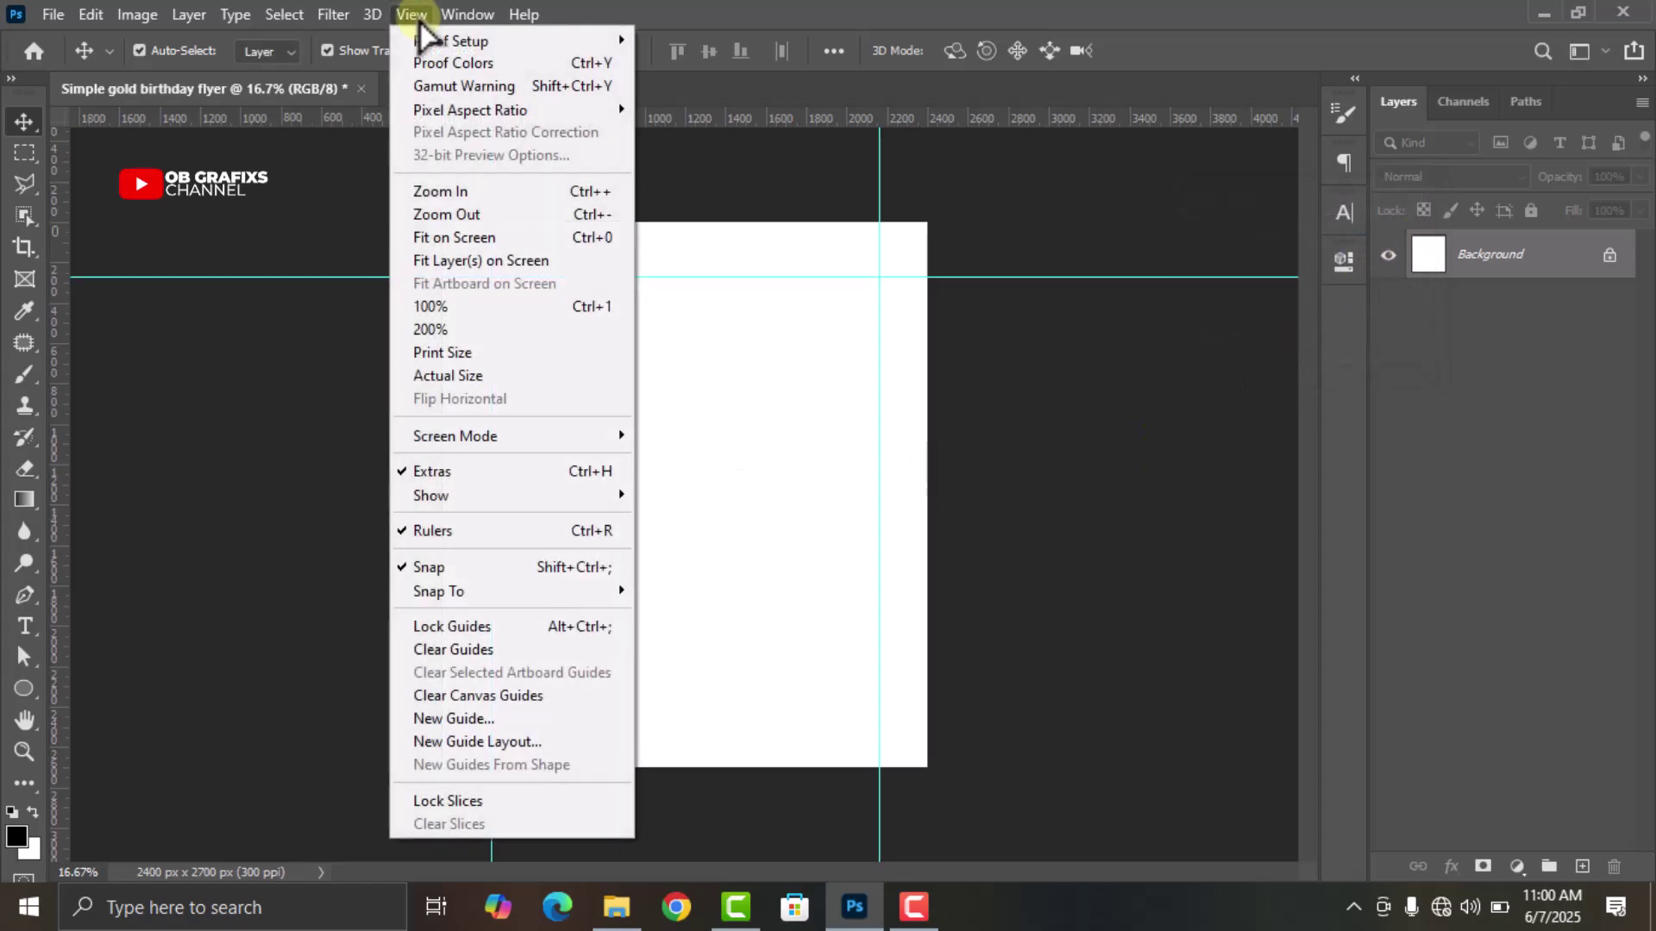
pyautogui.click(517, 721)
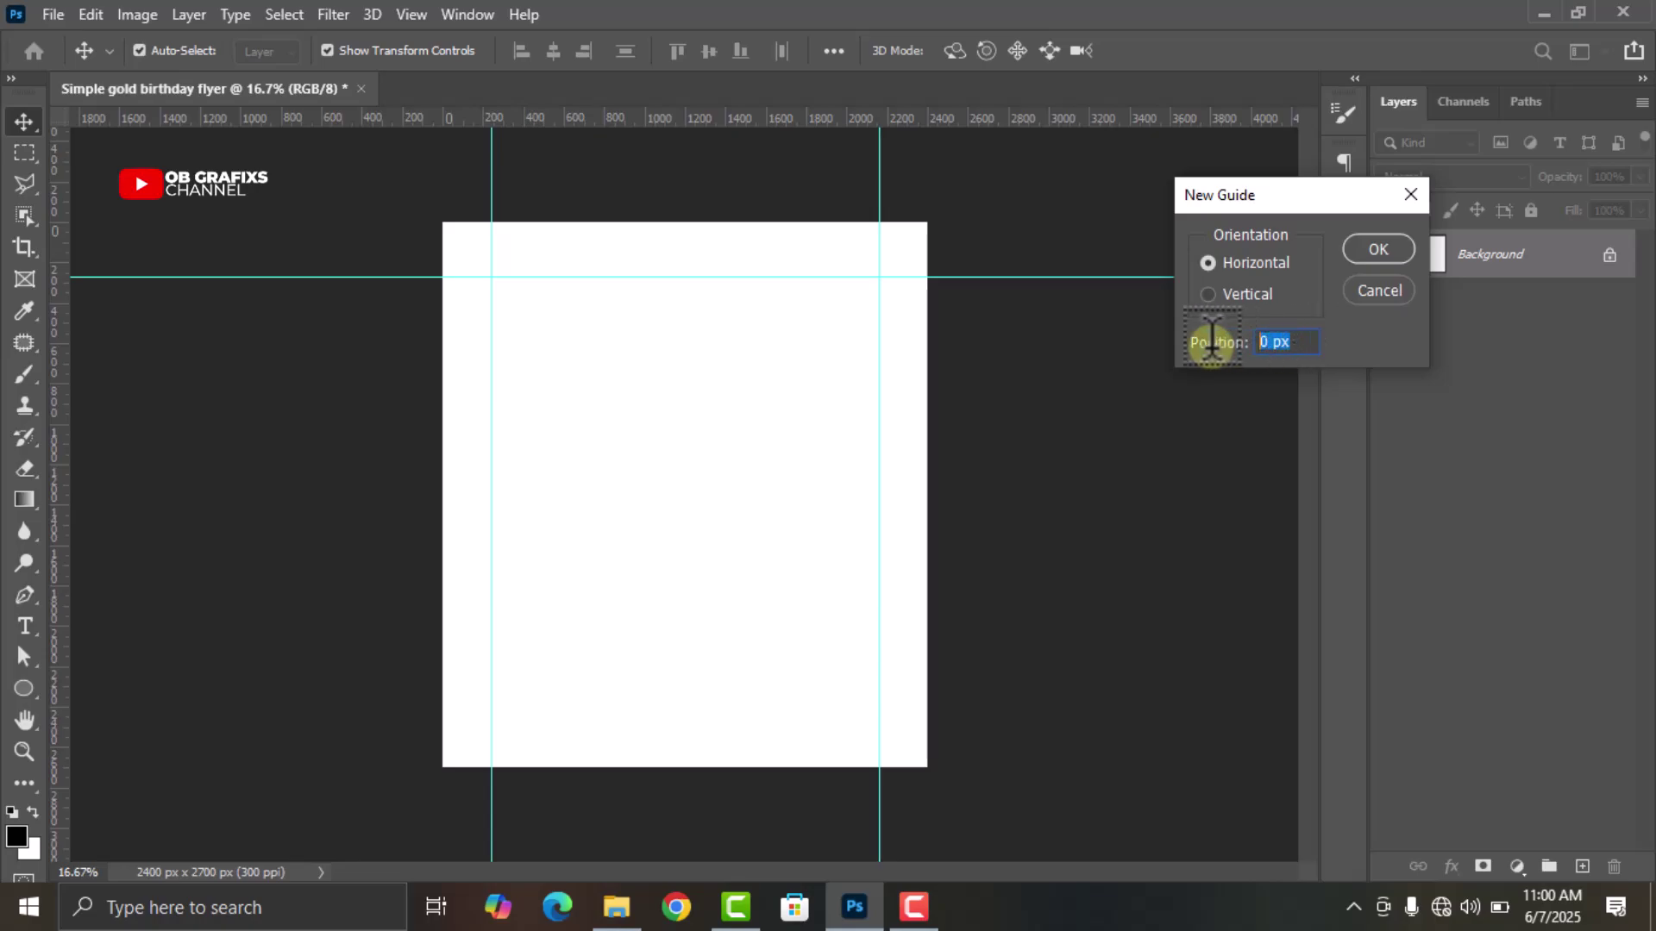
pyautogui.write('90')
pyautogui.click(1378, 247)
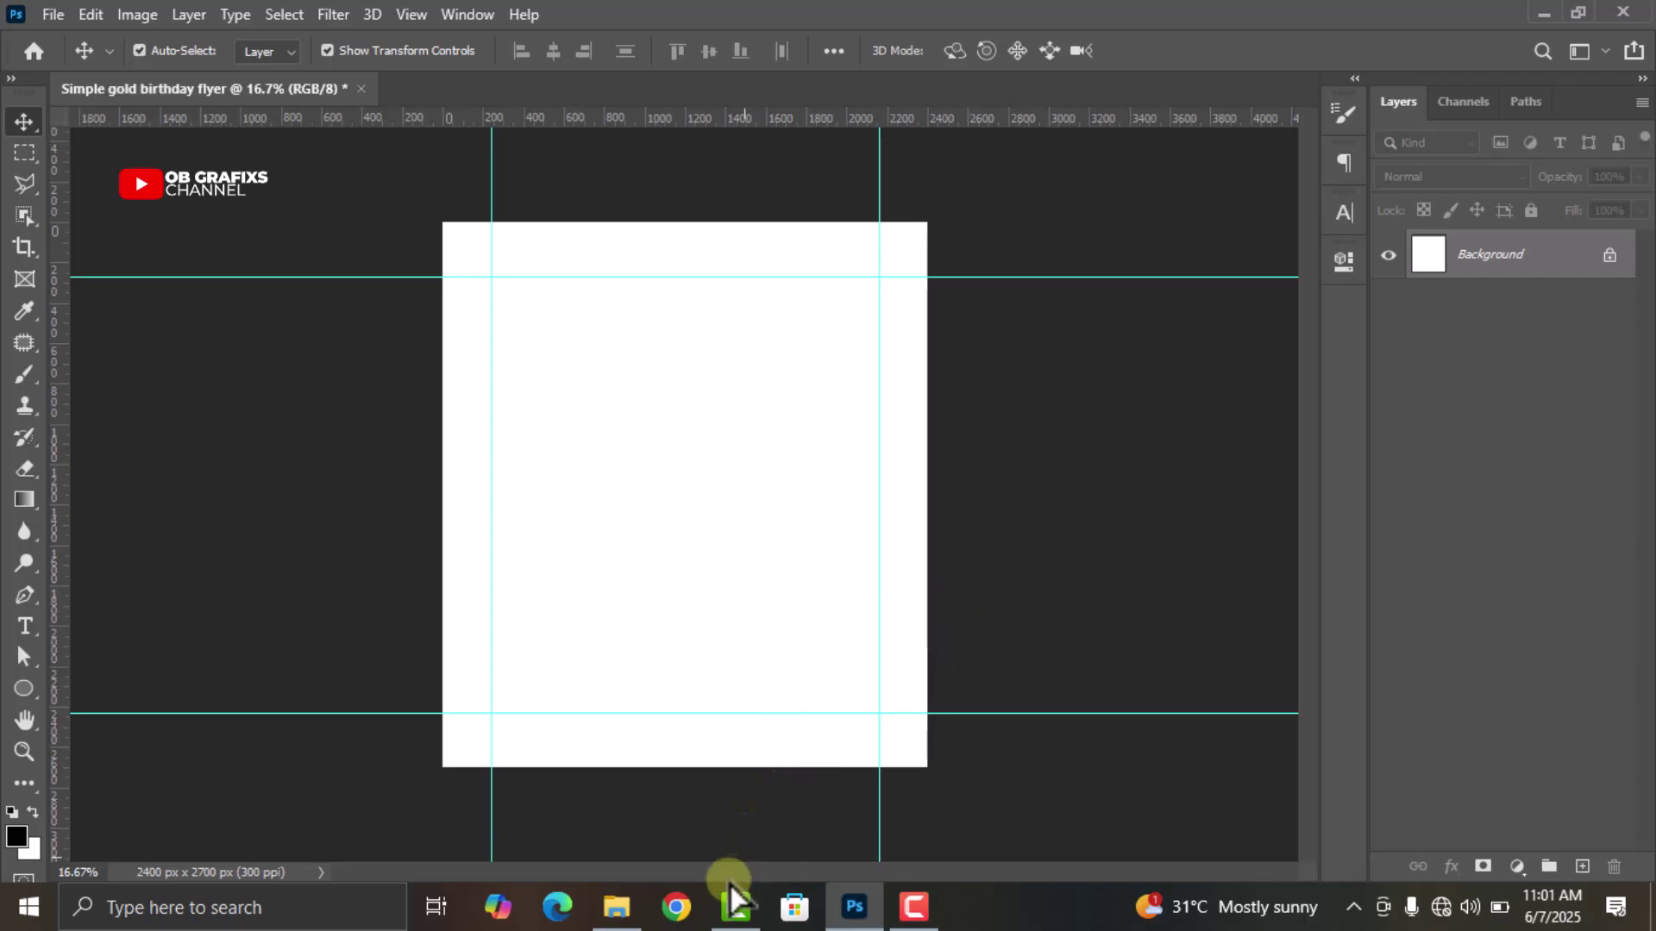
# Place the white curtain image from File Explorer across the canvas width, slightly above its upper edge, and rasterize its layer
pyautogui.click(616, 920)
pyautogui.moveTo(559, 185); pyautogui.dragTo(692, 560)
pyautogui.moveTo(766, 480); pyautogui.dragTo(764, 481)
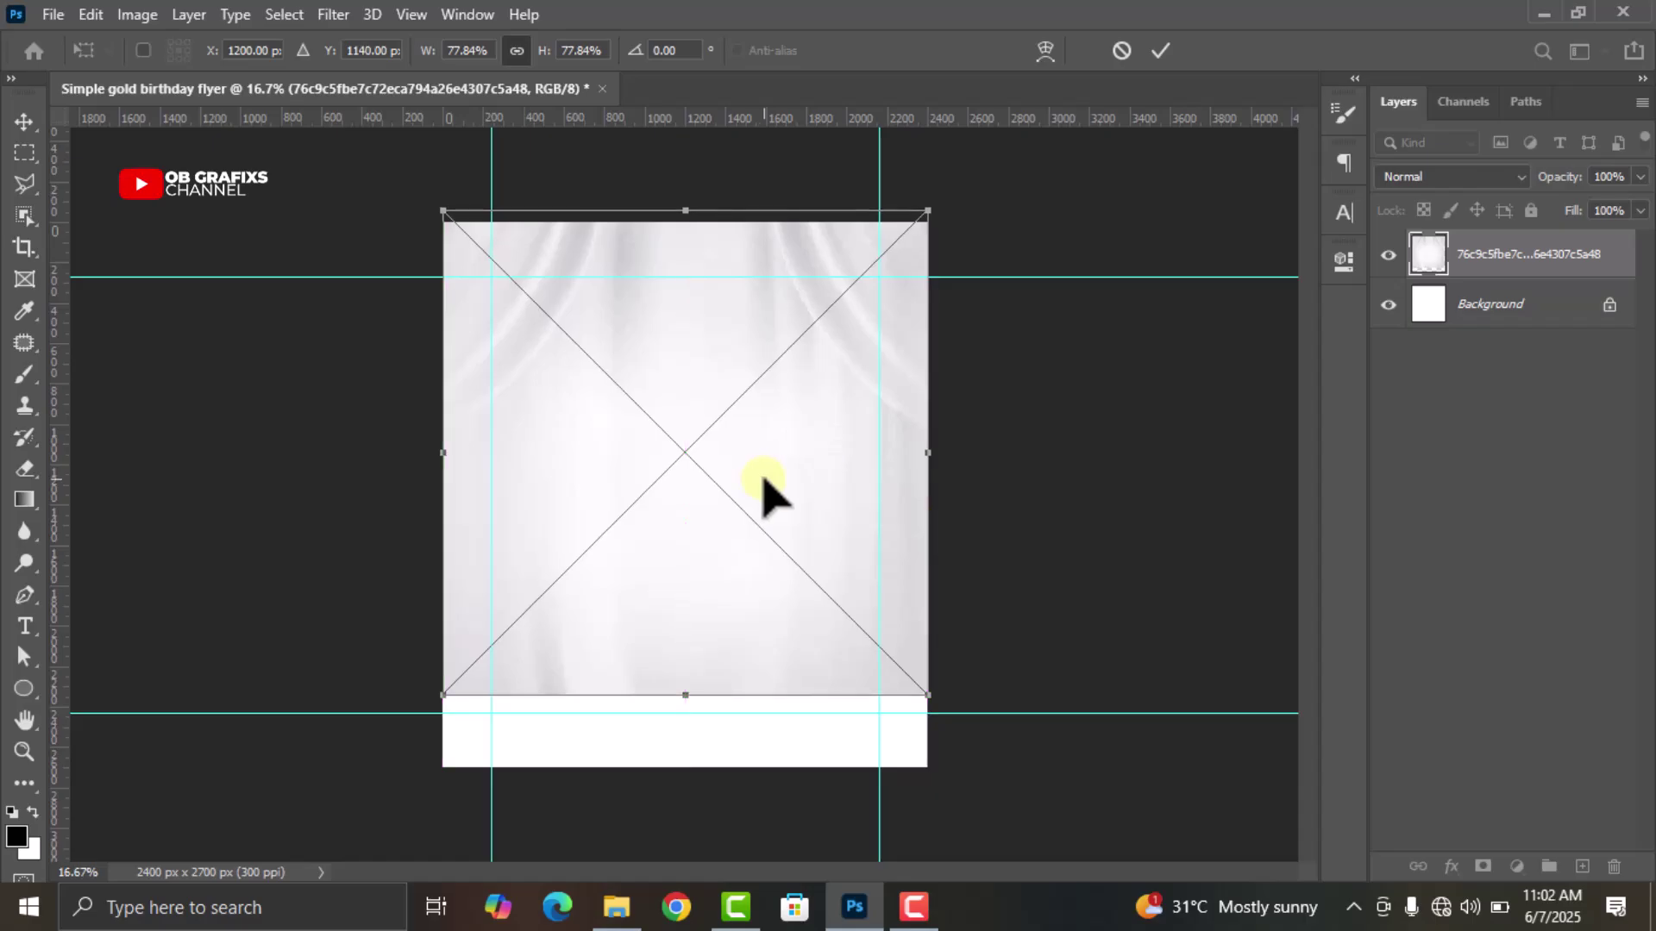
pyautogui.click(1157, 54)
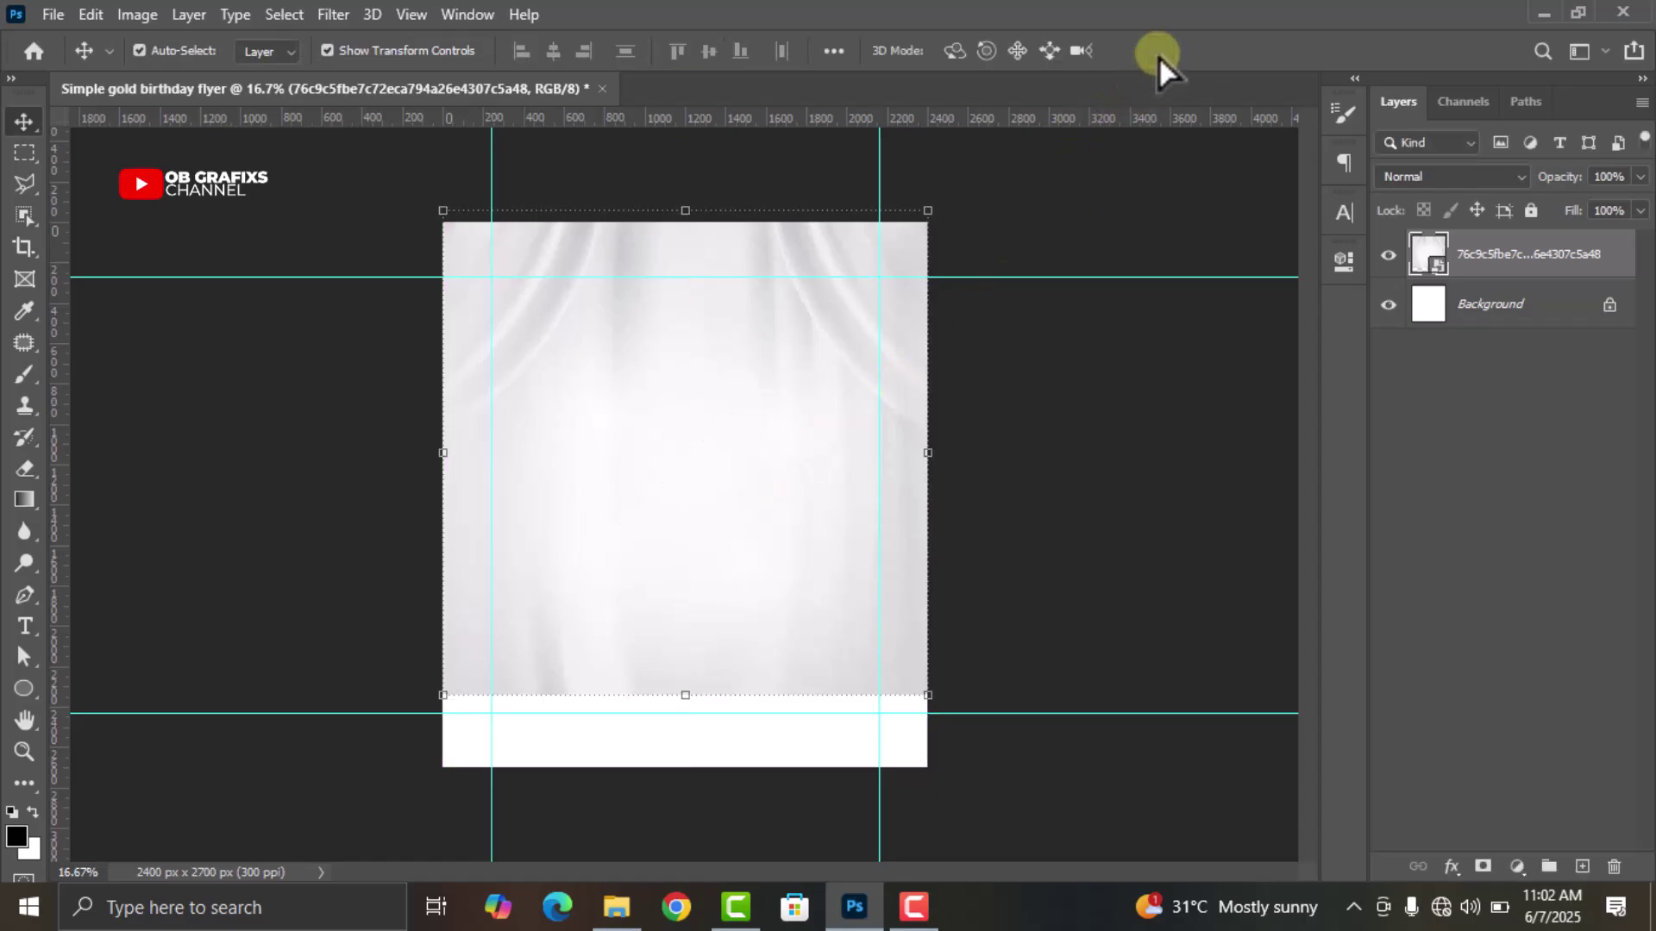
pyautogui.rightClick(1479, 261)
pyautogui.click(1218, 452)
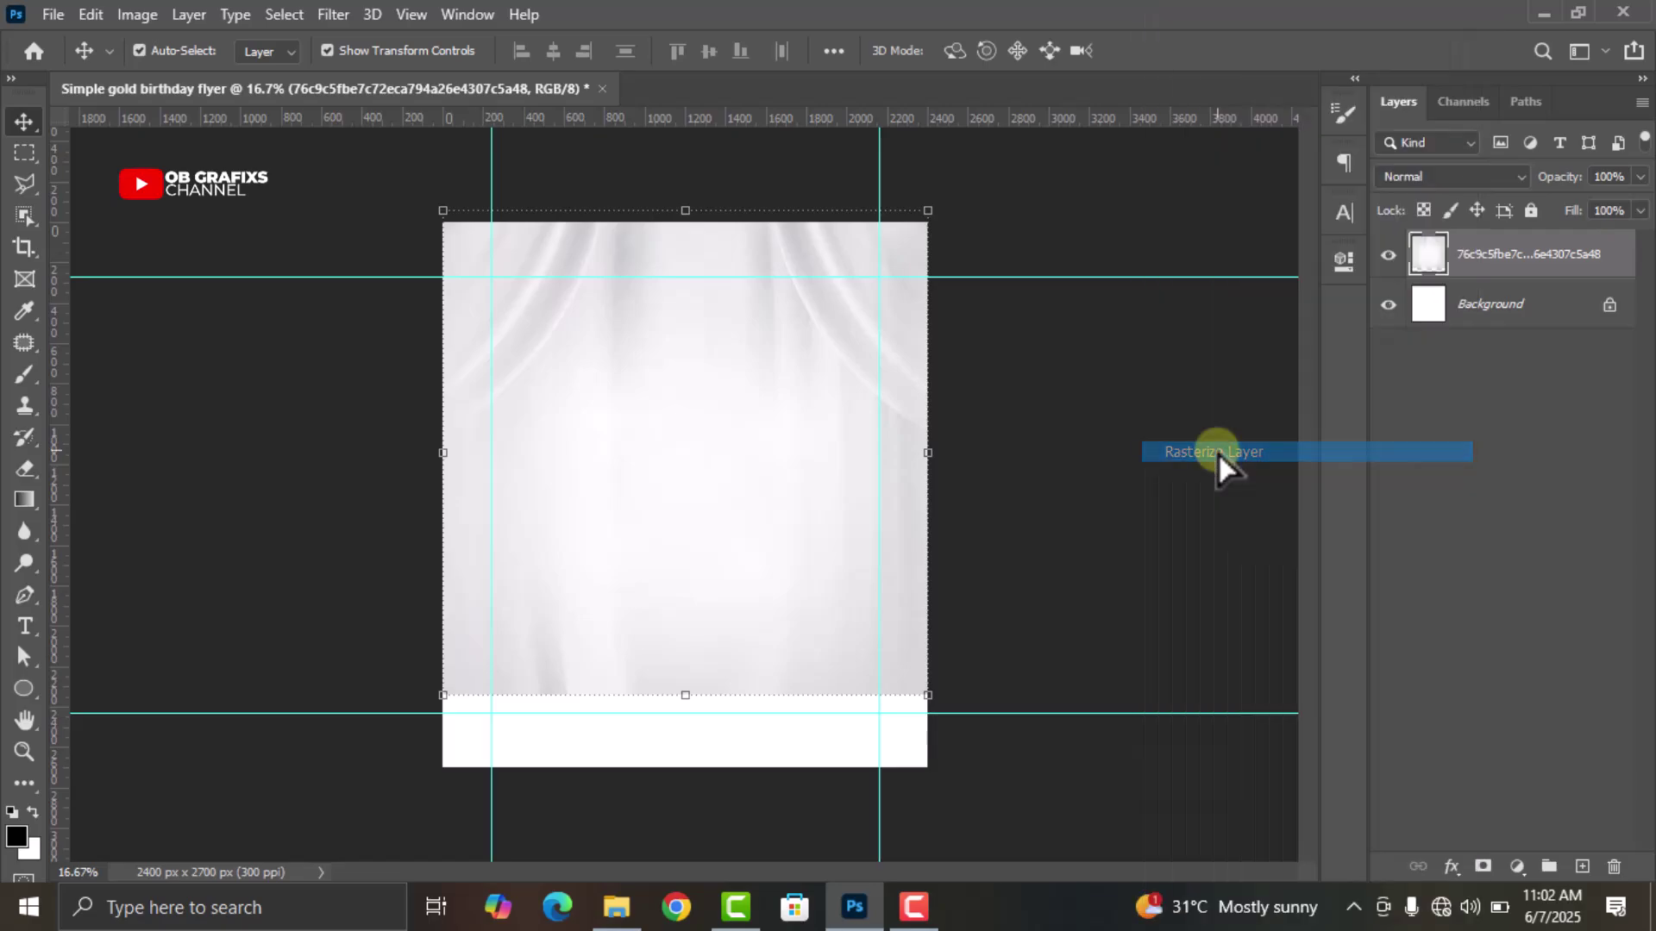
# Start a Color Balance adjustment on the curtain layer with midtone levels +100 red, +100 green and -100 toward yellow
pyautogui.click(134, 15)
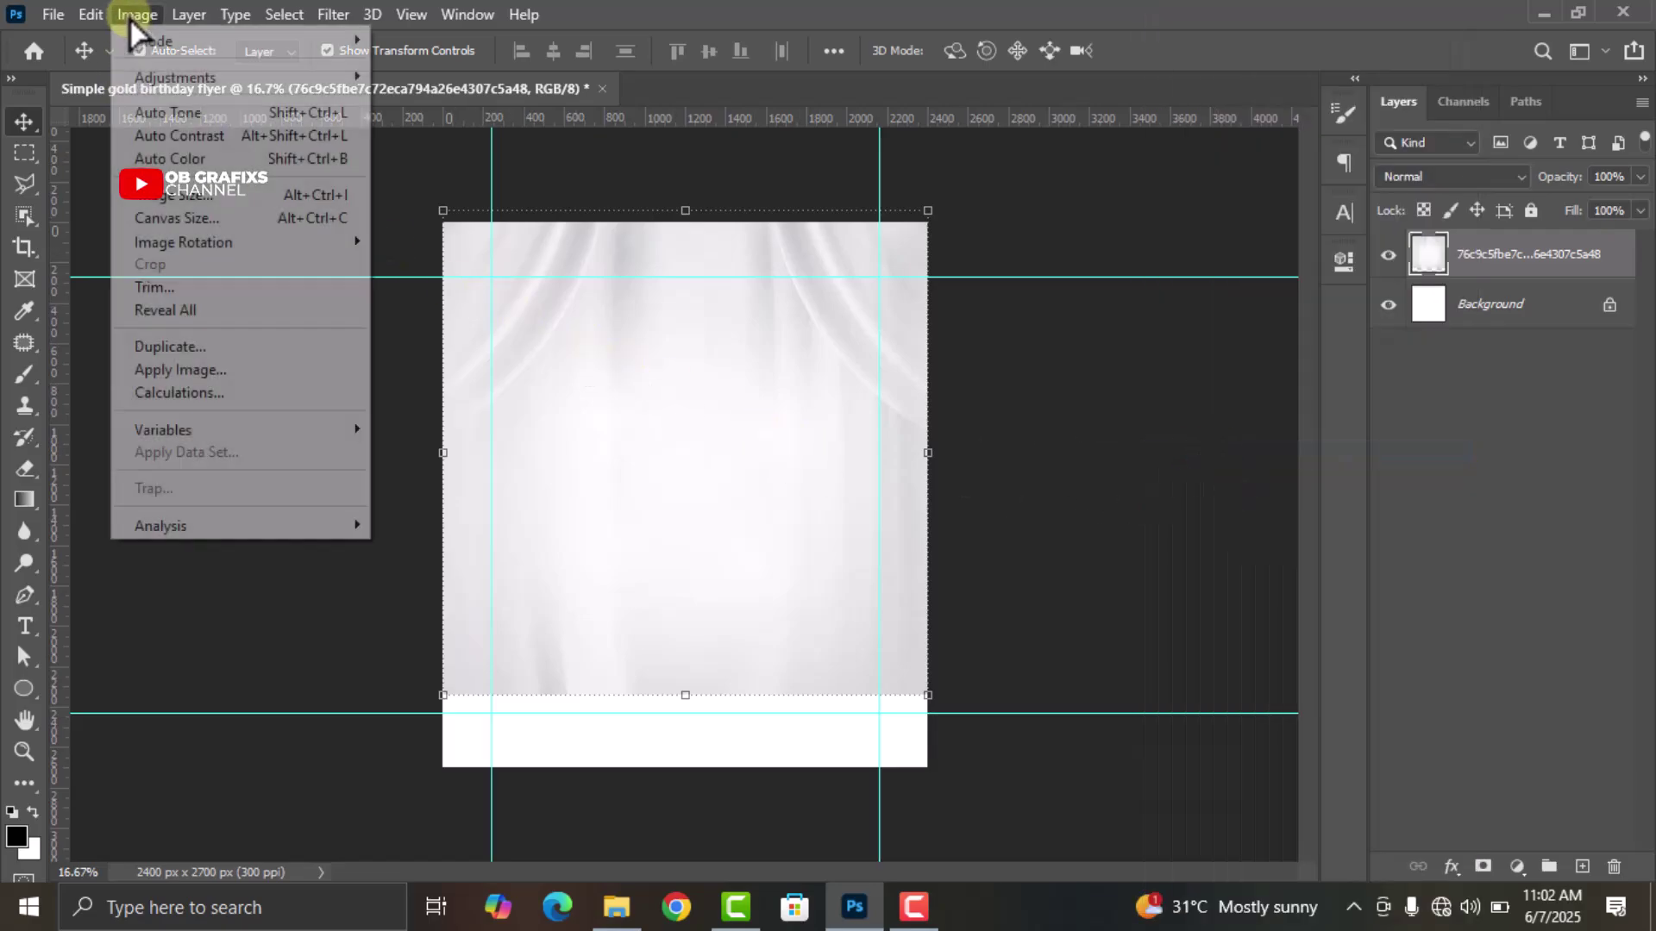
pyautogui.moveTo(189, 79)
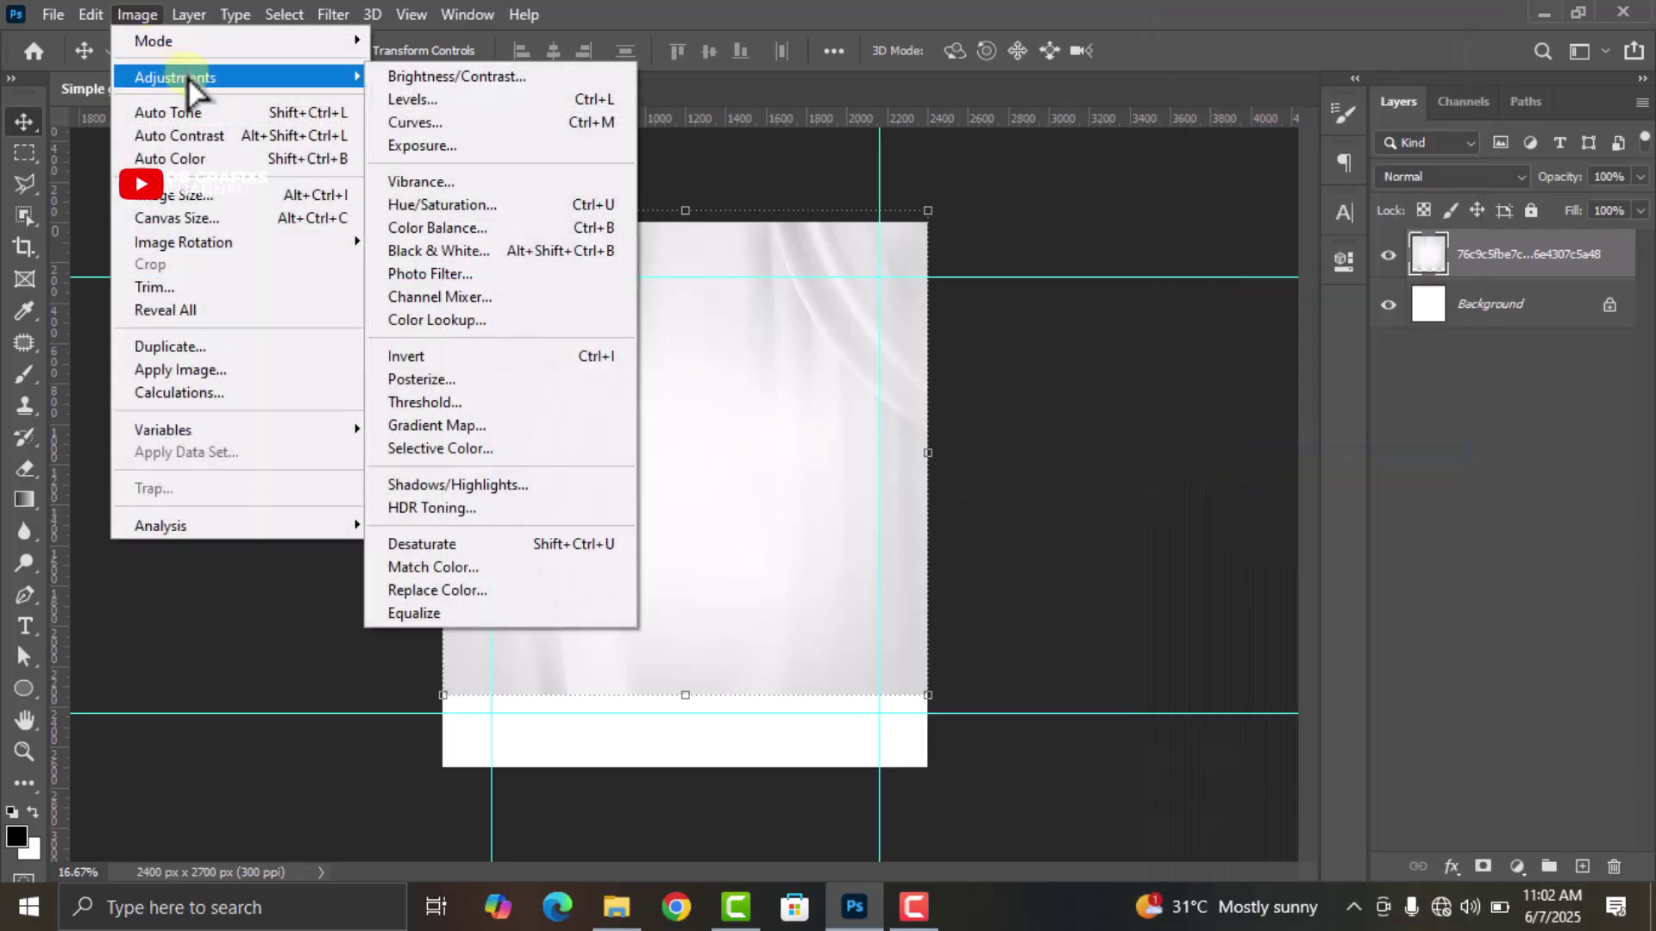
pyautogui.click(438, 229)
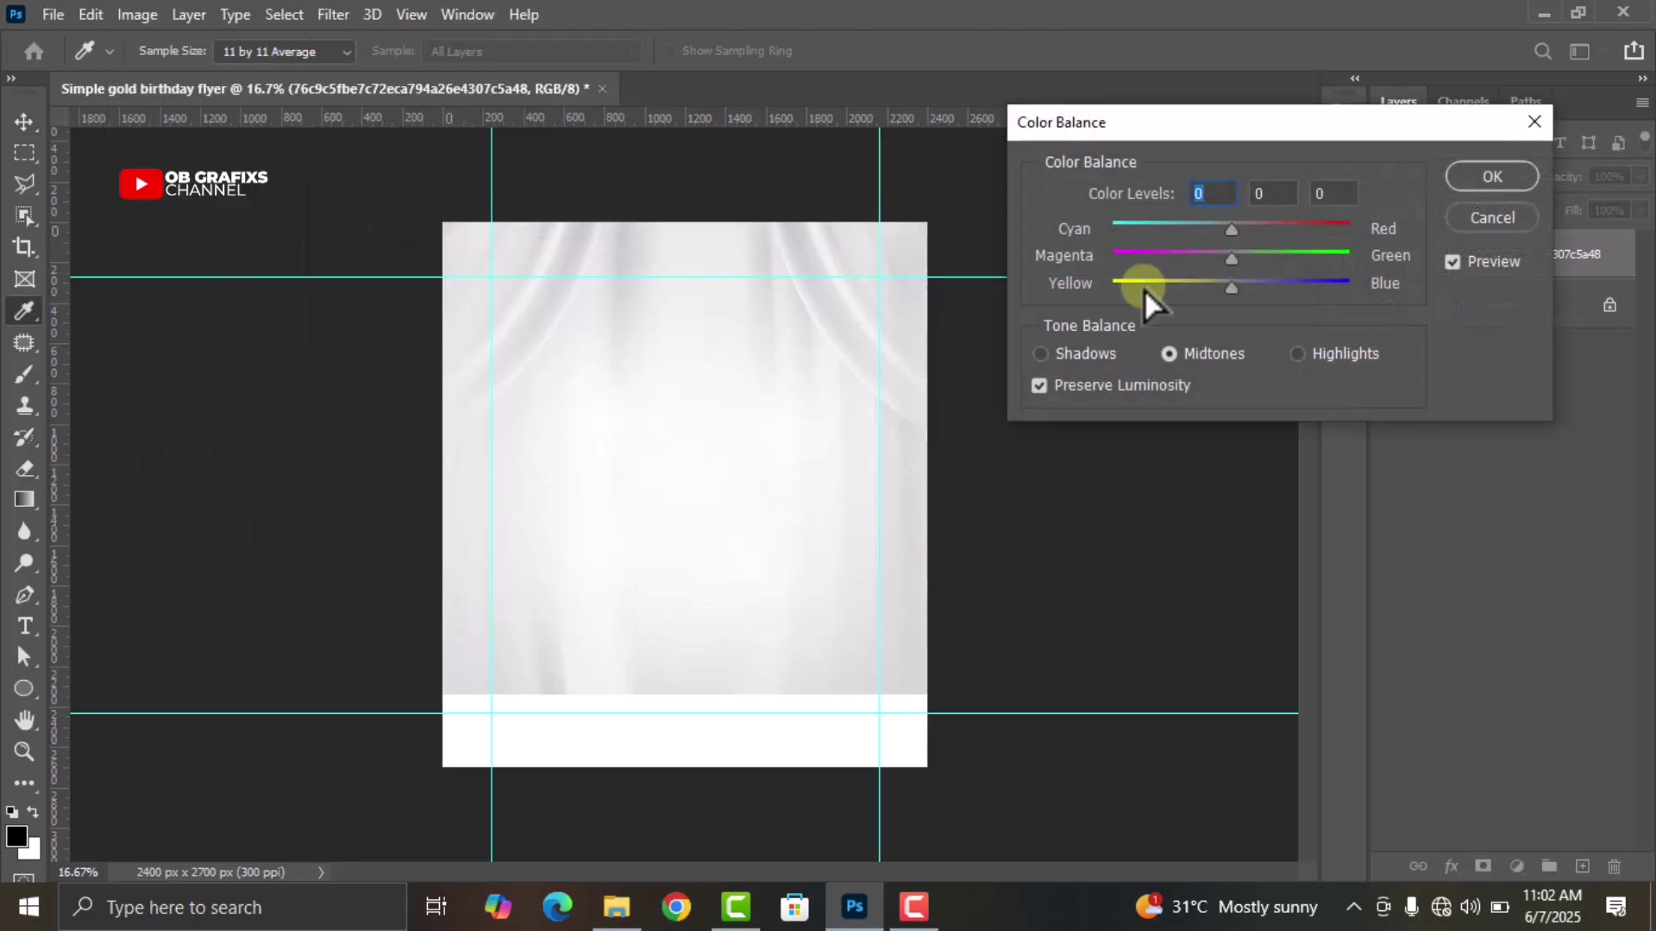
pyautogui.moveTo(1233, 291); pyautogui.dragTo(1090, 288)
pyautogui.moveTo(1231, 258); pyautogui.dragTo(1368, 250)
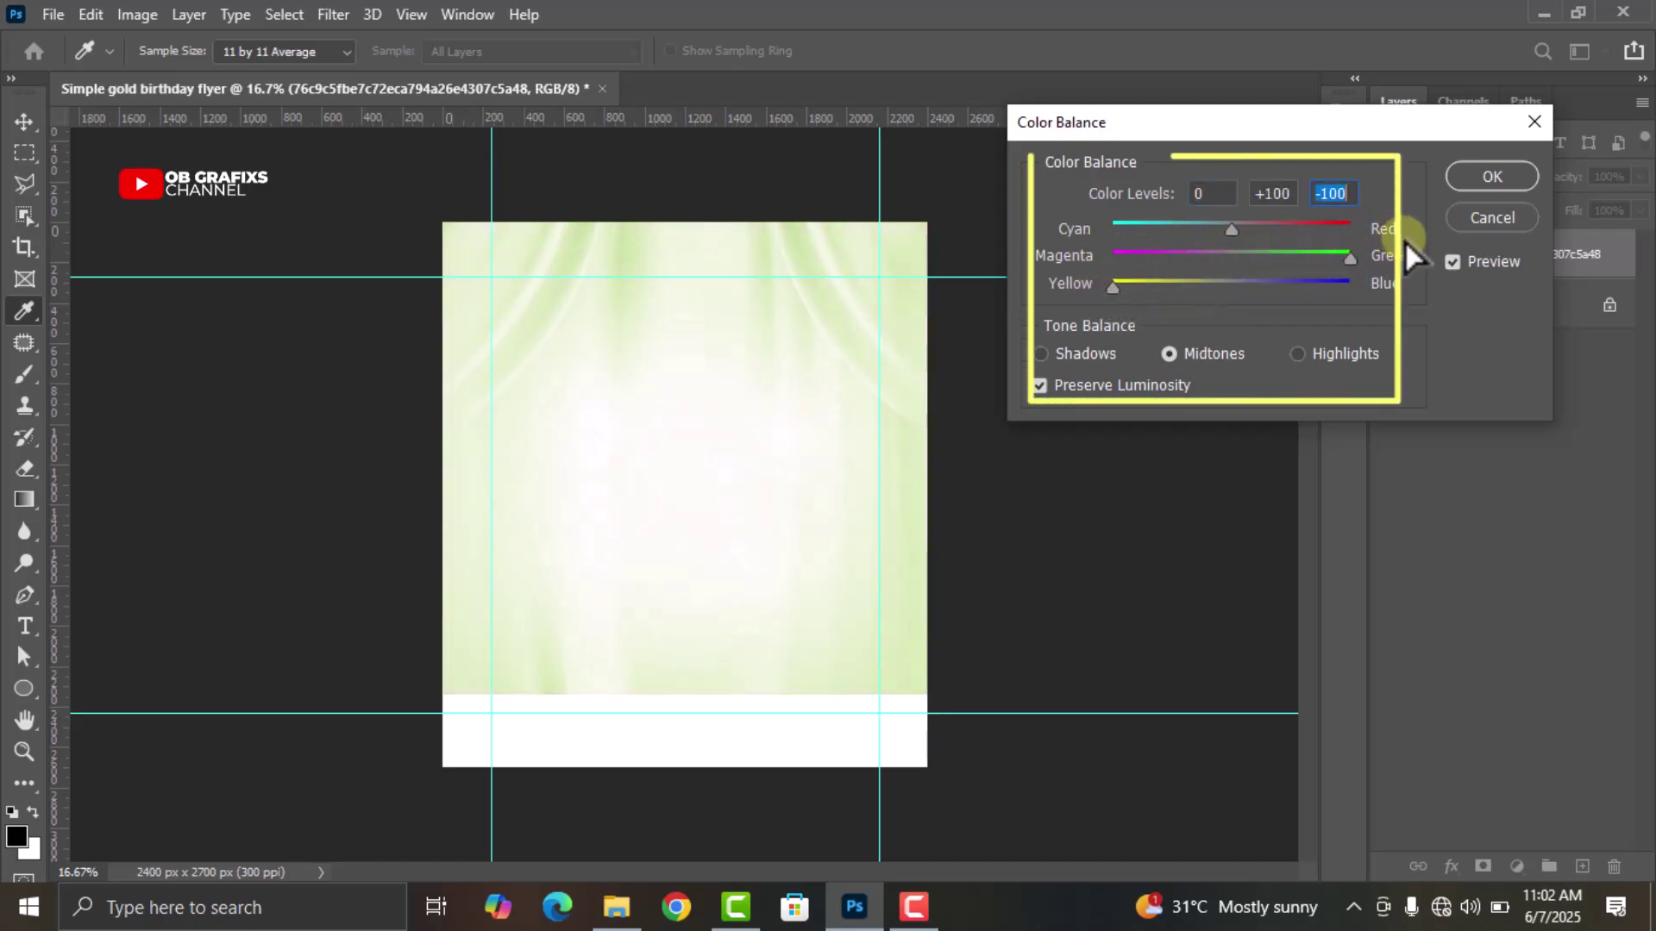
pyautogui.click(1255, 210)
pyautogui.moveTo(1233, 229); pyautogui.dragTo(1397, 230)
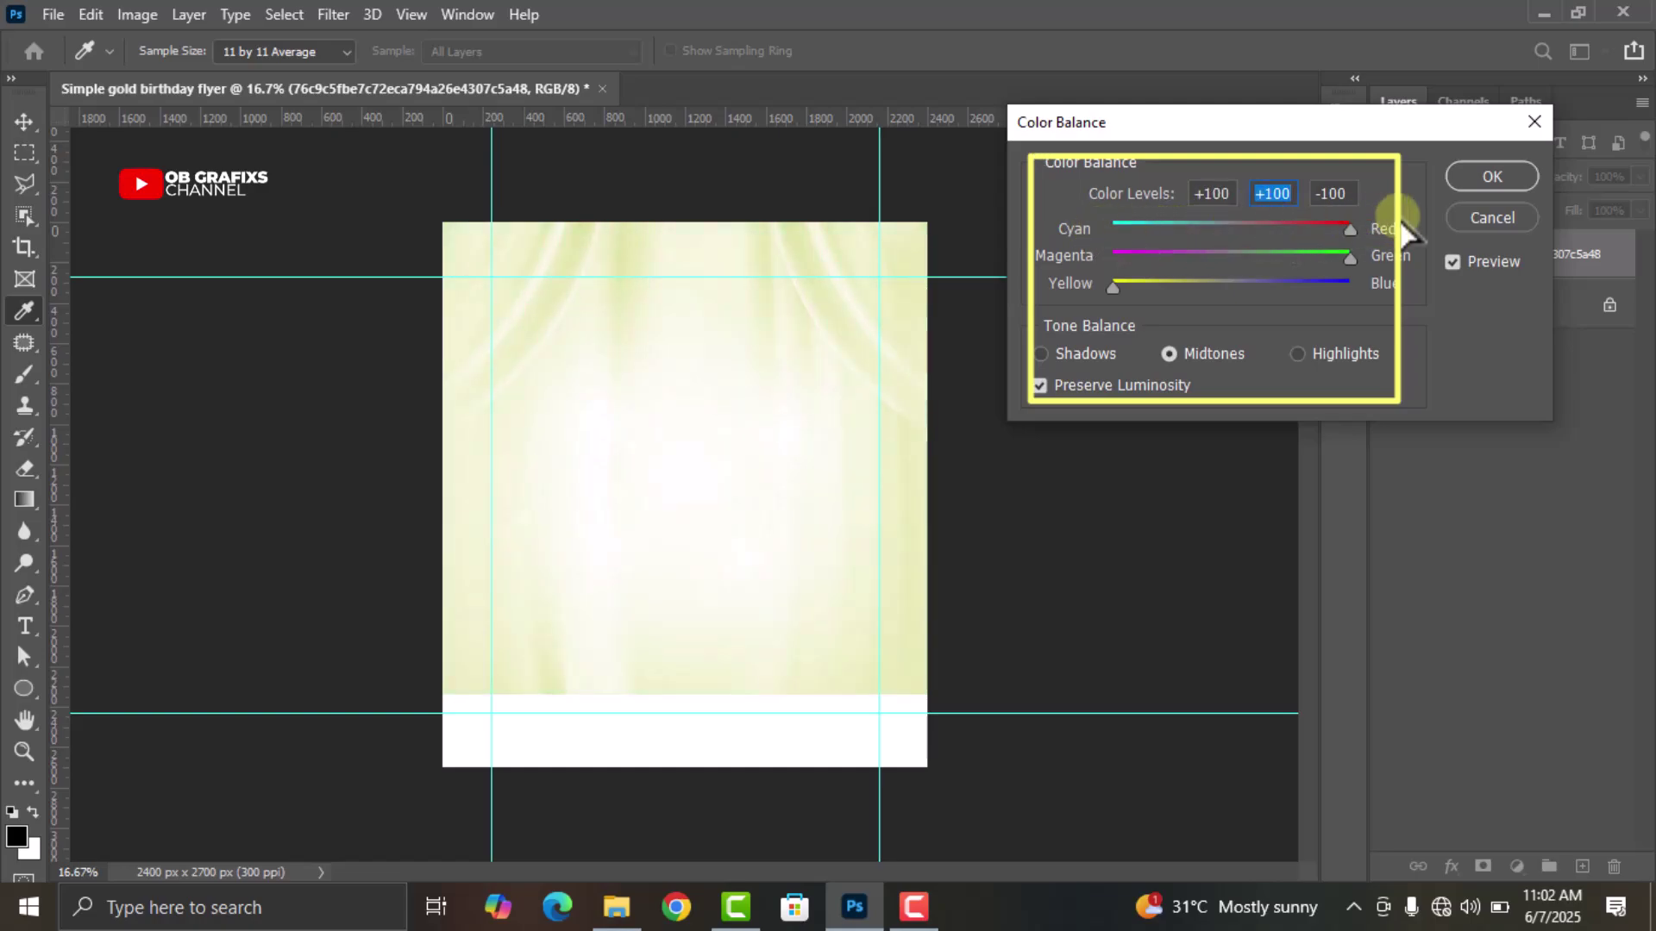
# Set the shadow color levels to +6, -36 and -100 and apply the Color Balance adjustment to the curtain
pyautogui.click(1053, 355)
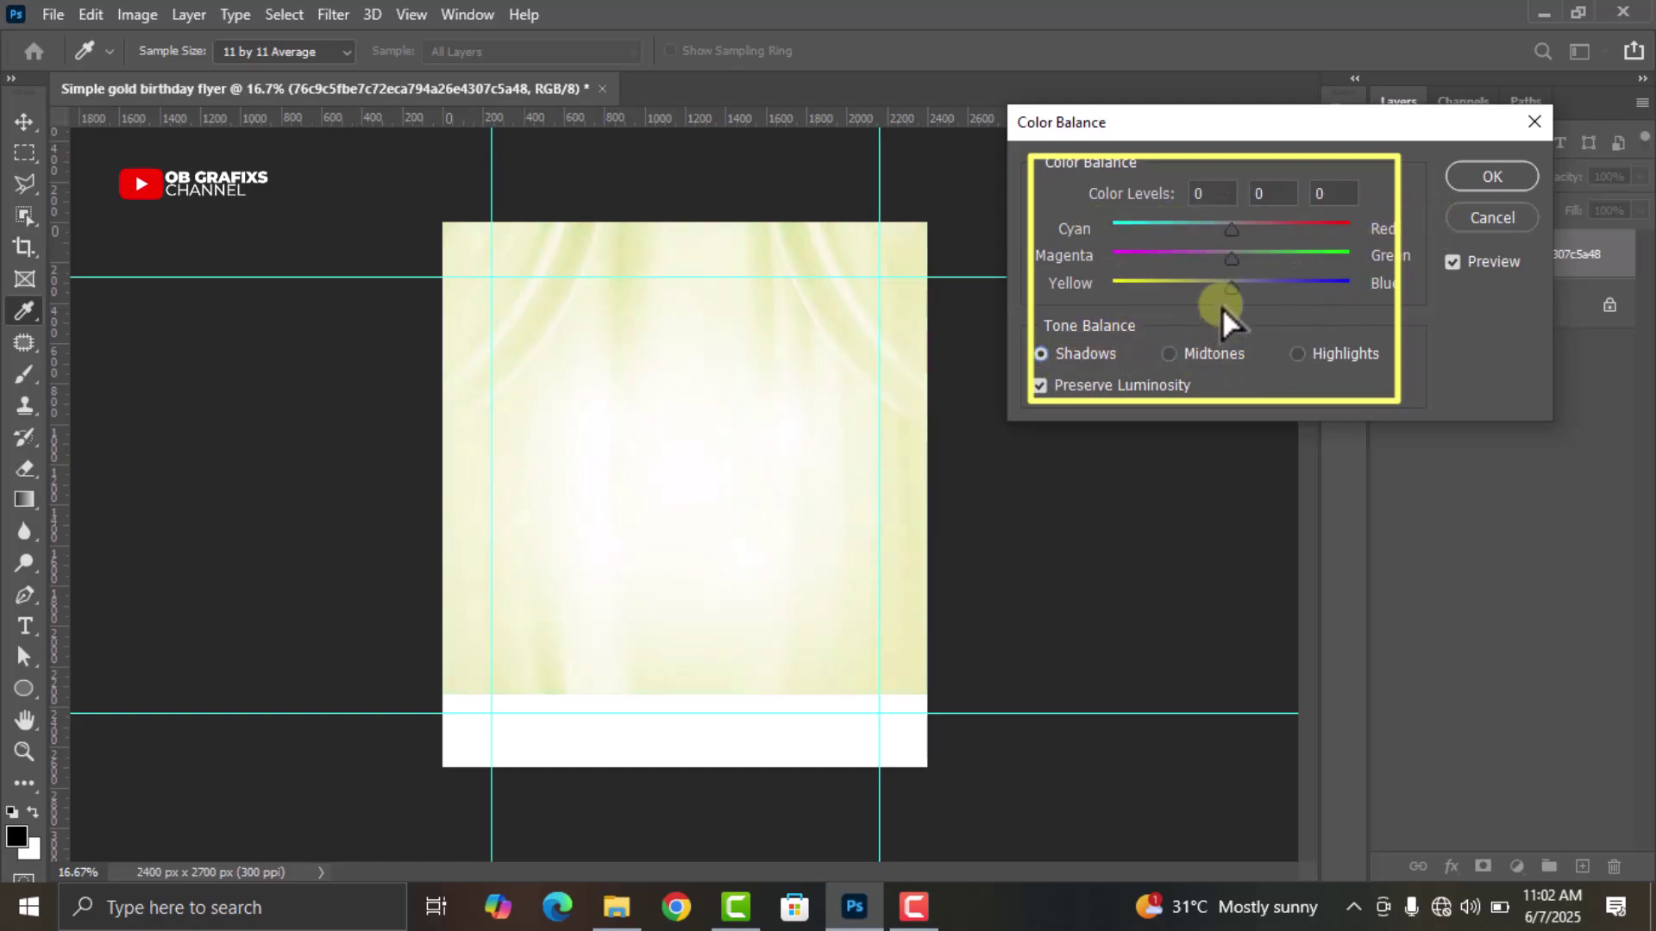
pyautogui.moveTo(1198, 288); pyautogui.dragTo(1108, 287)
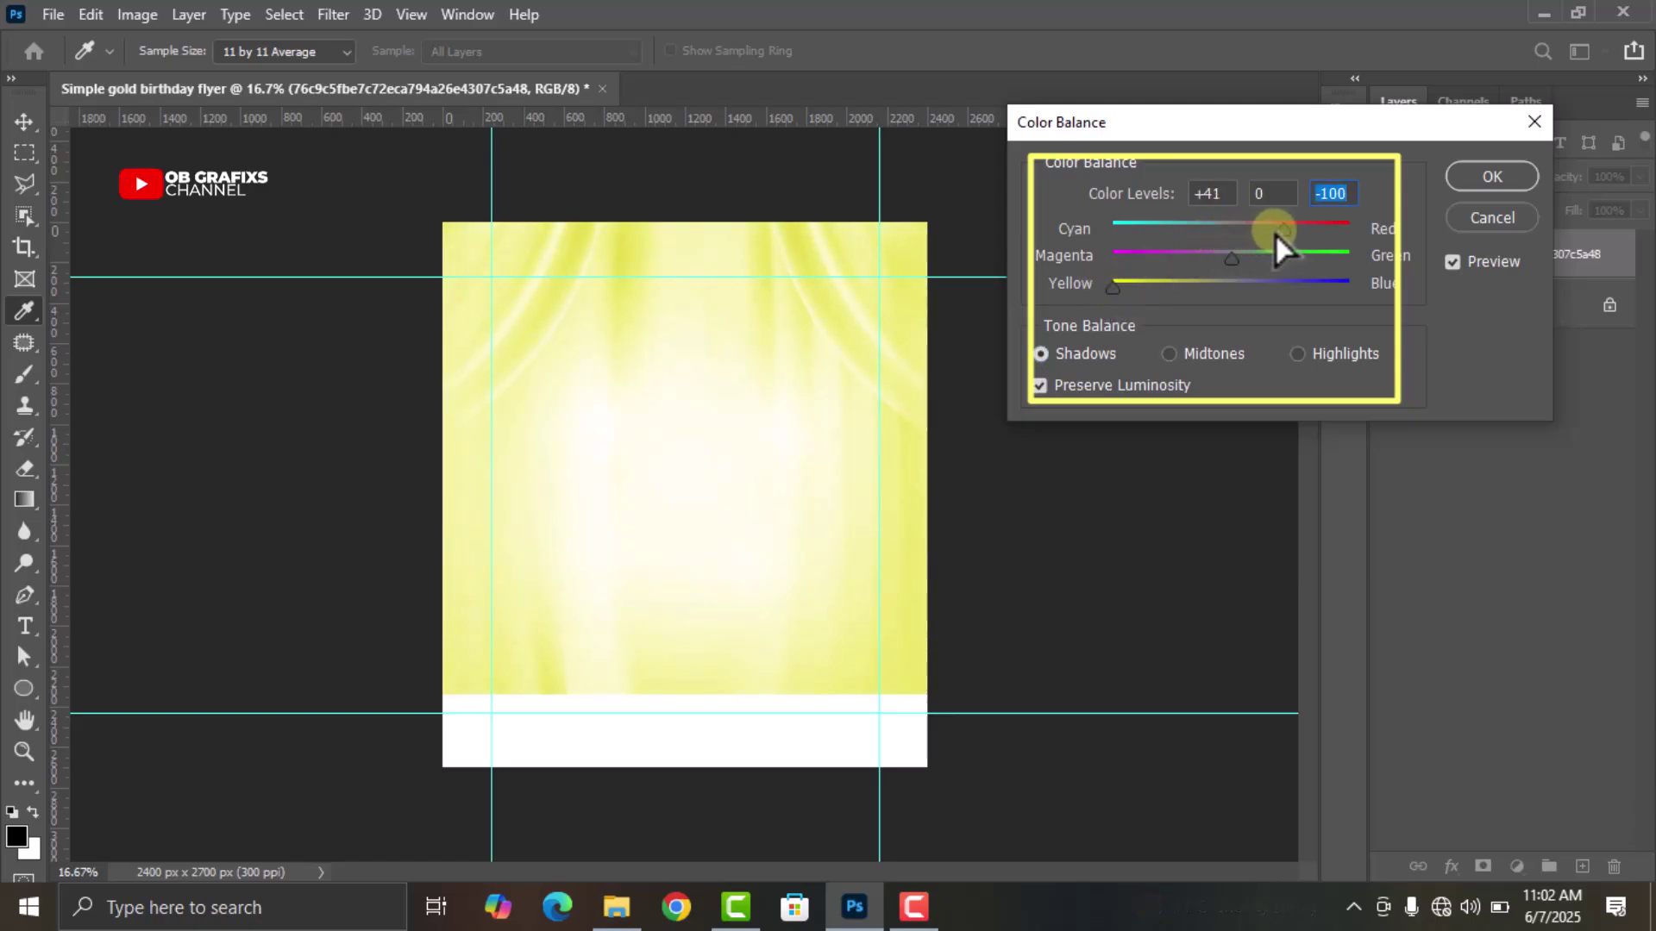
pyautogui.moveTo(1244, 231); pyautogui.dragTo(1190, 255)
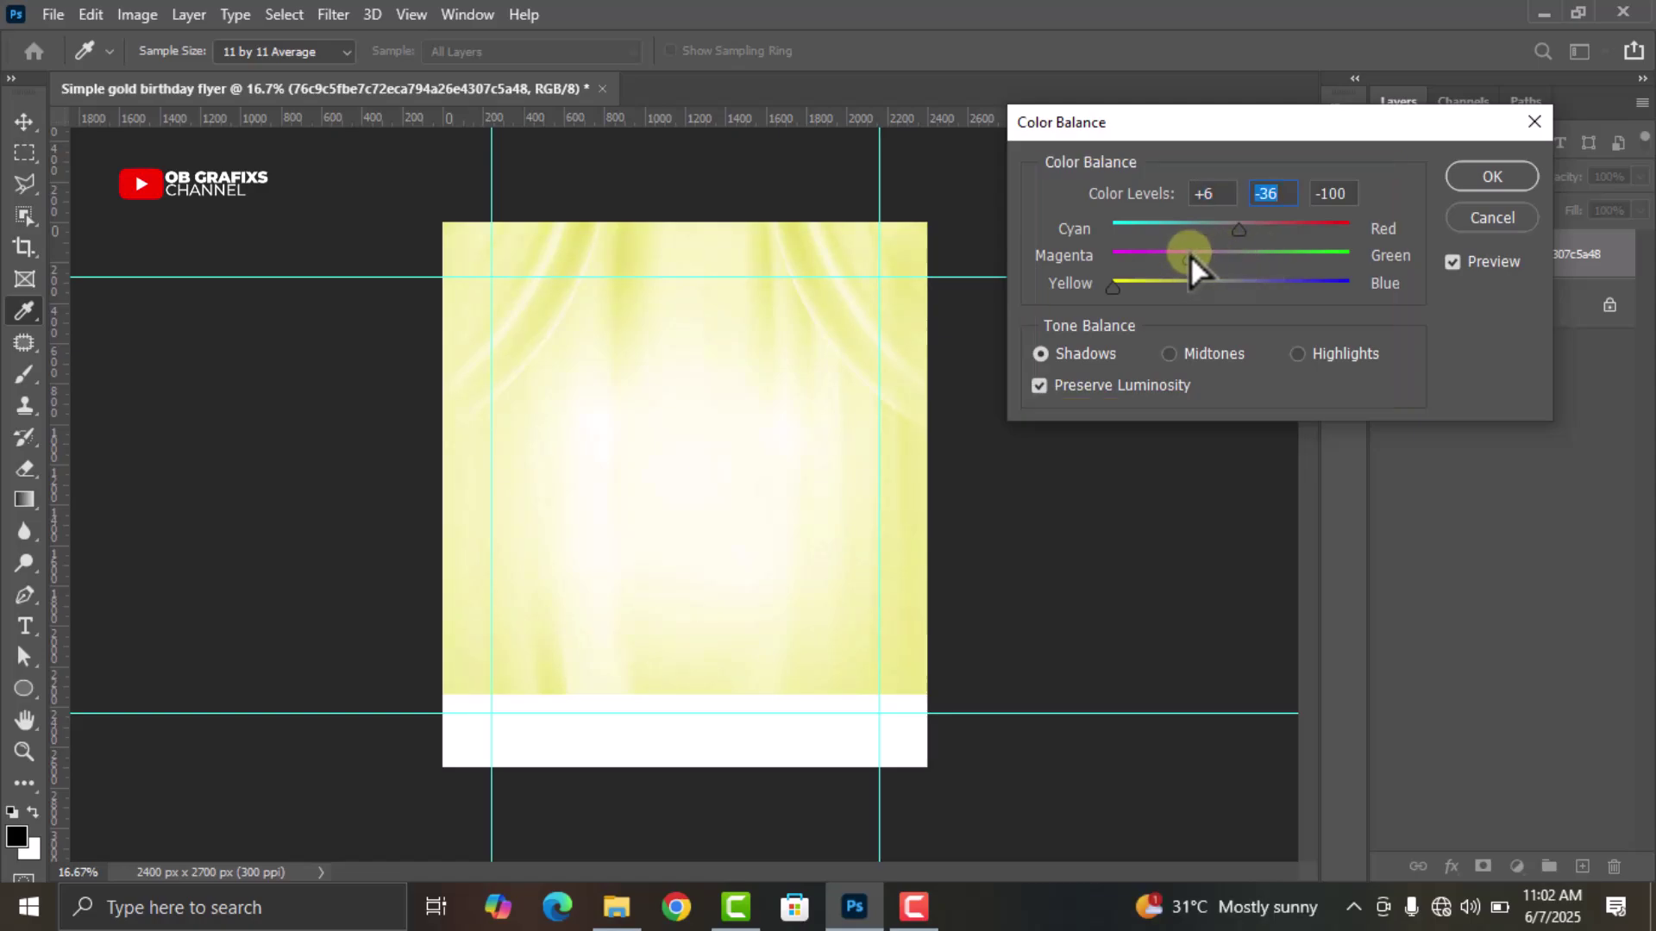
pyautogui.click(1498, 174)
pyautogui.press('v')
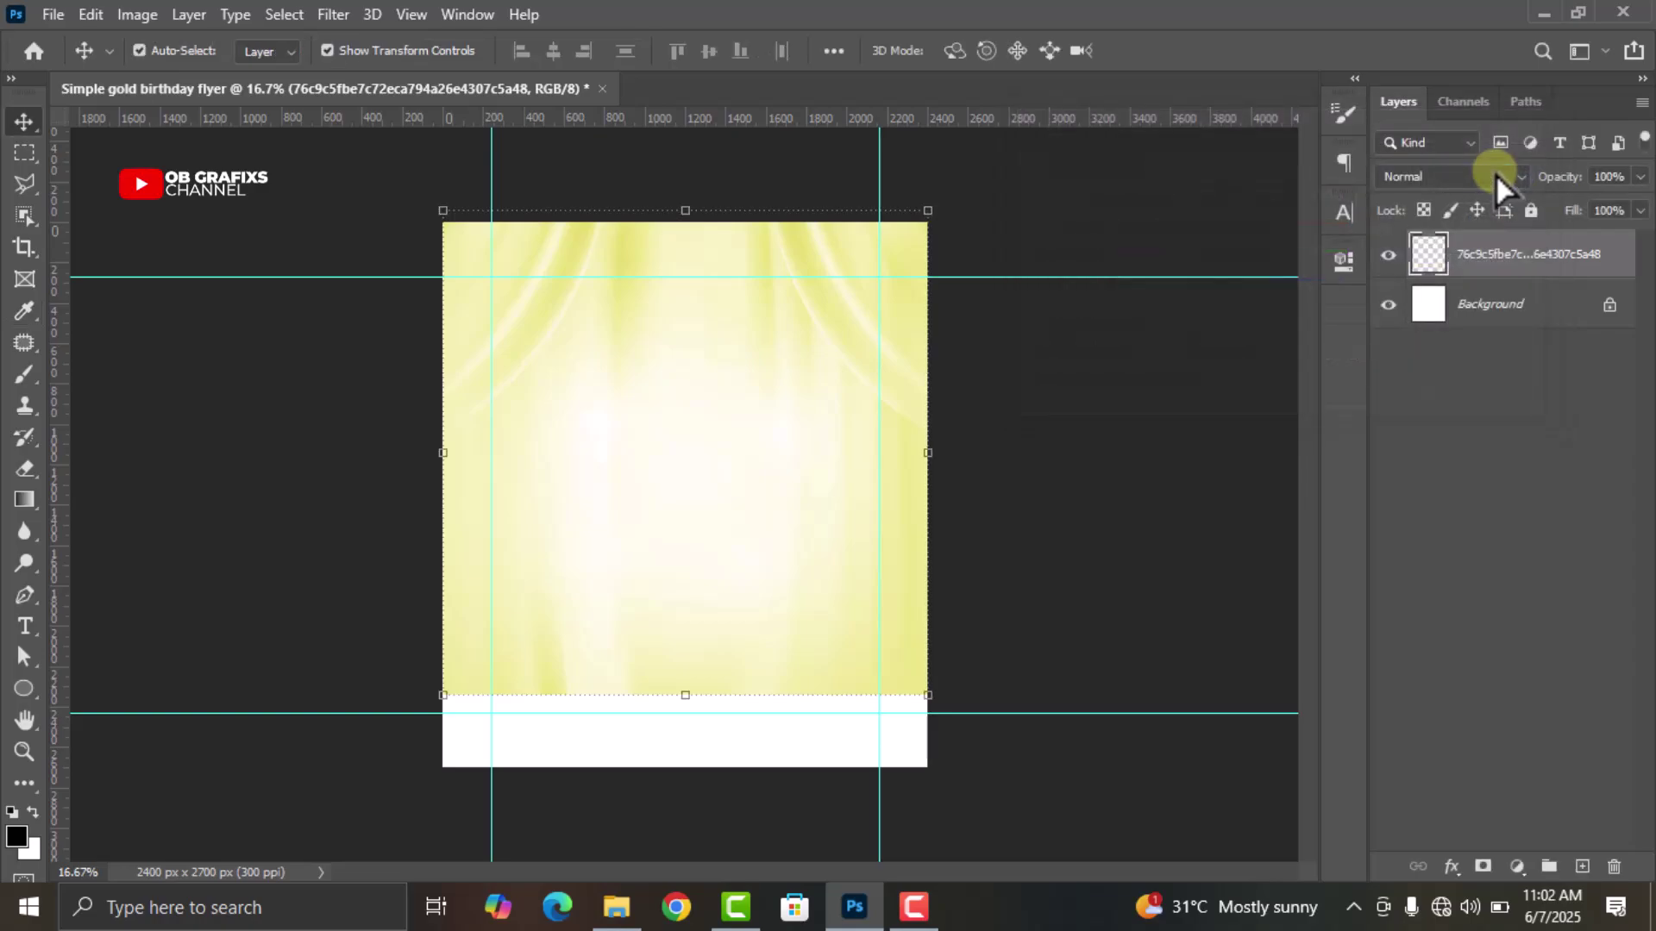
# Fade out the lower half of the curtain with a soft round Eraser brush at 1457 px and 0% hardness
pyautogui.click(27, 469)
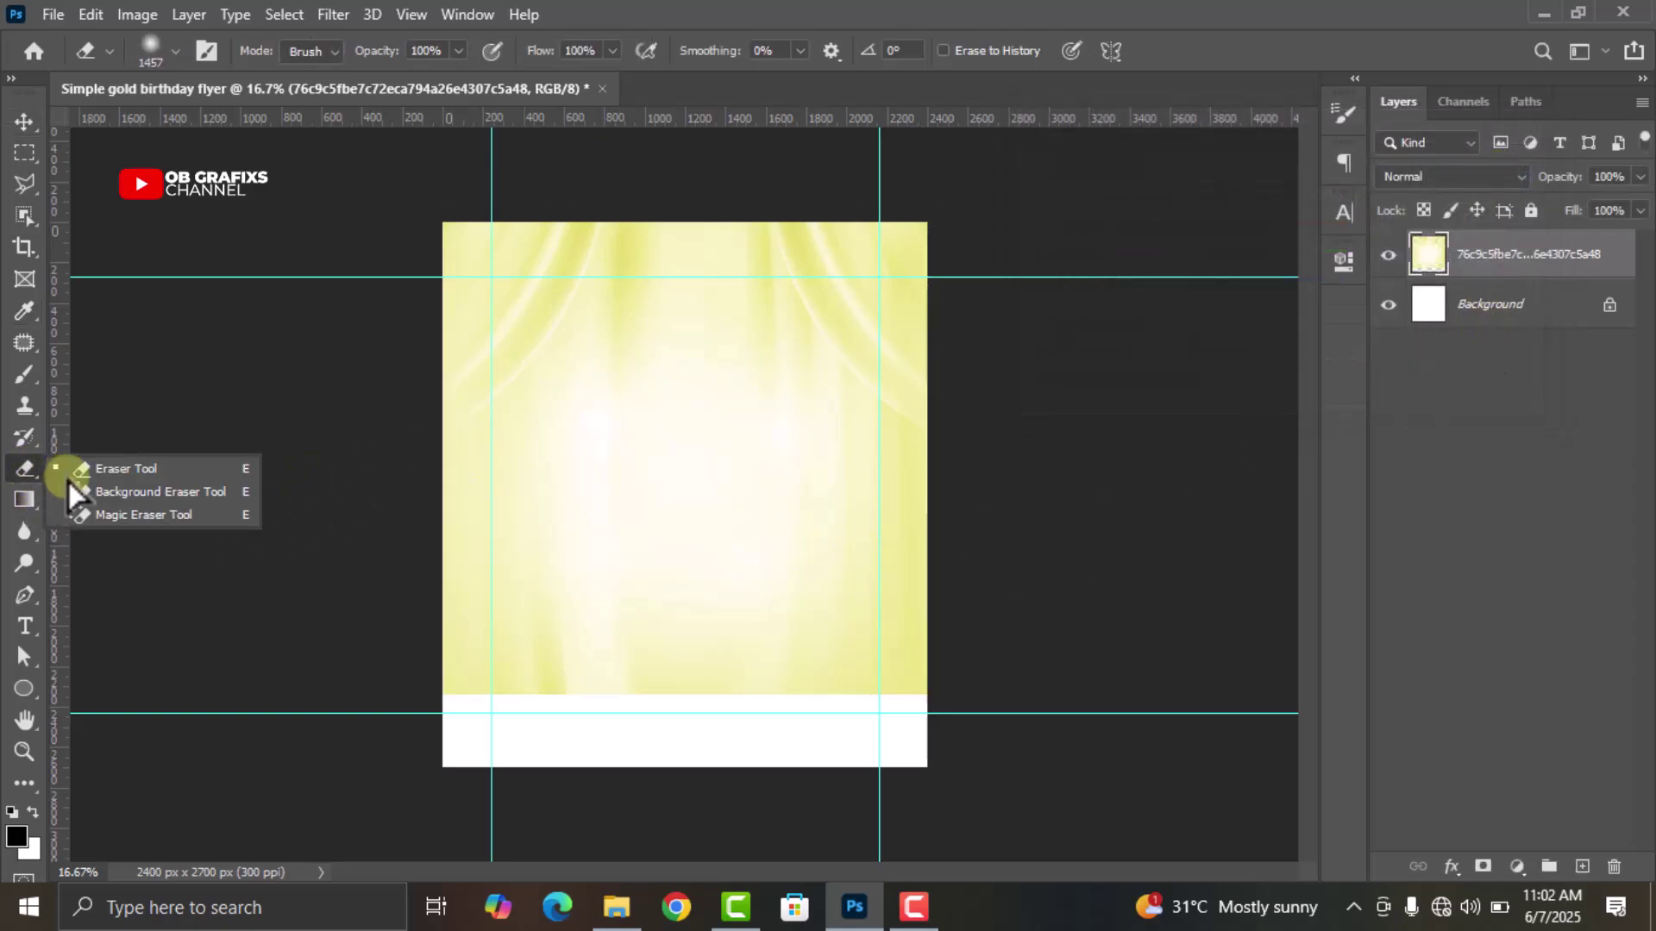
pyautogui.click(100, 474)
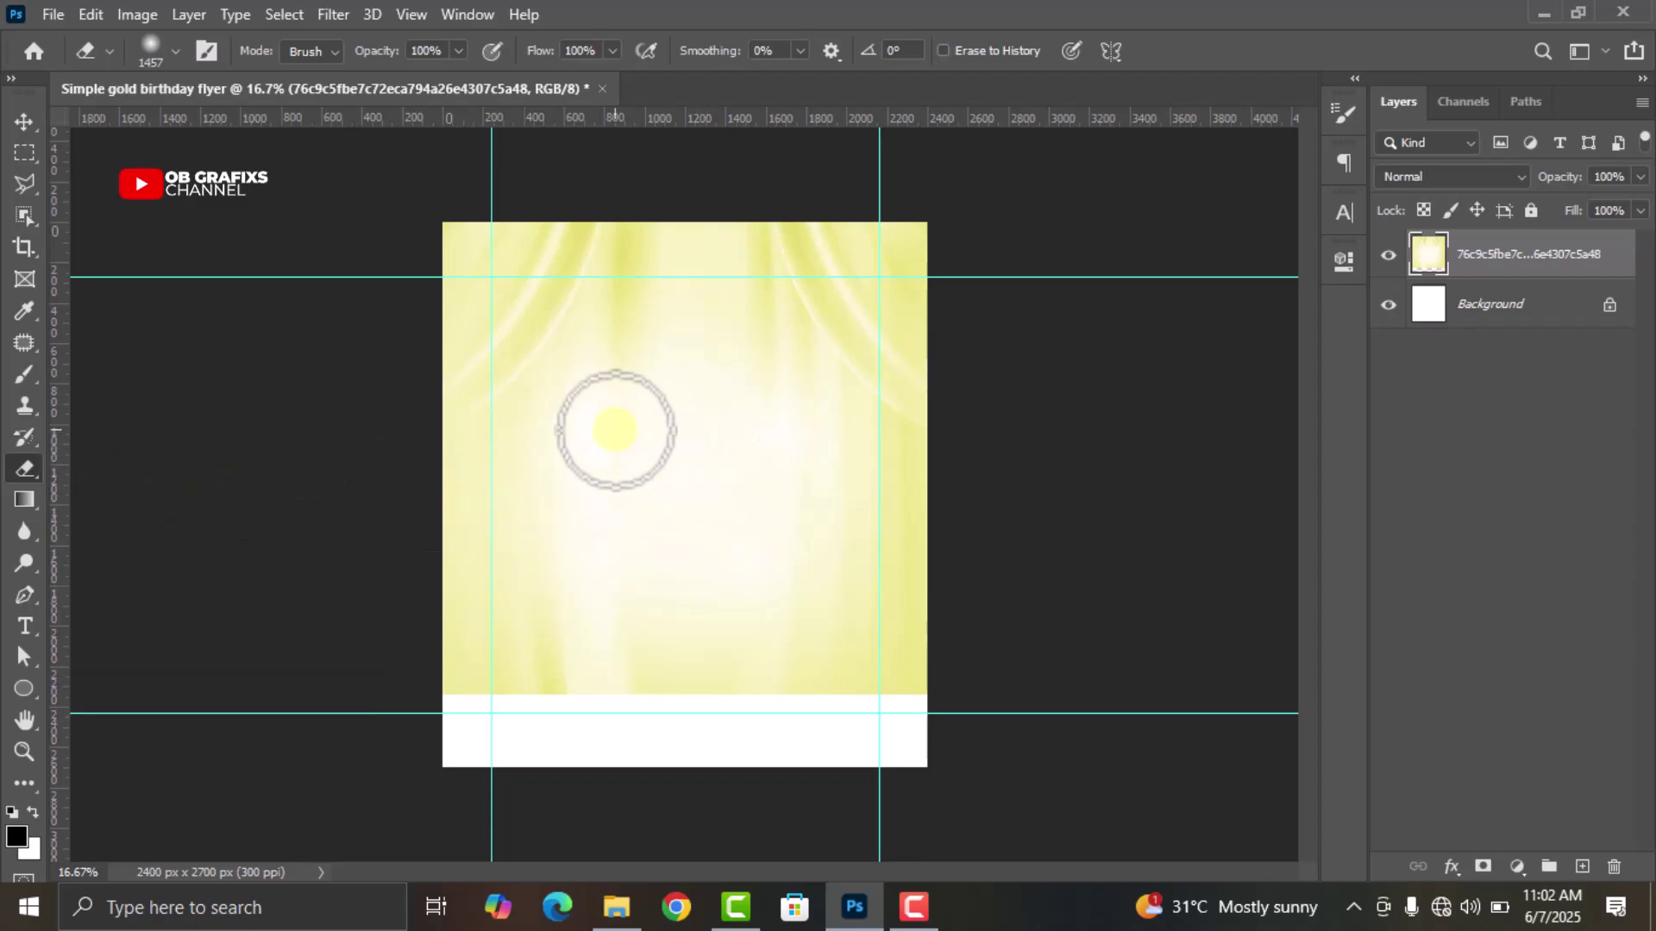
pyautogui.rightClick(705, 474)
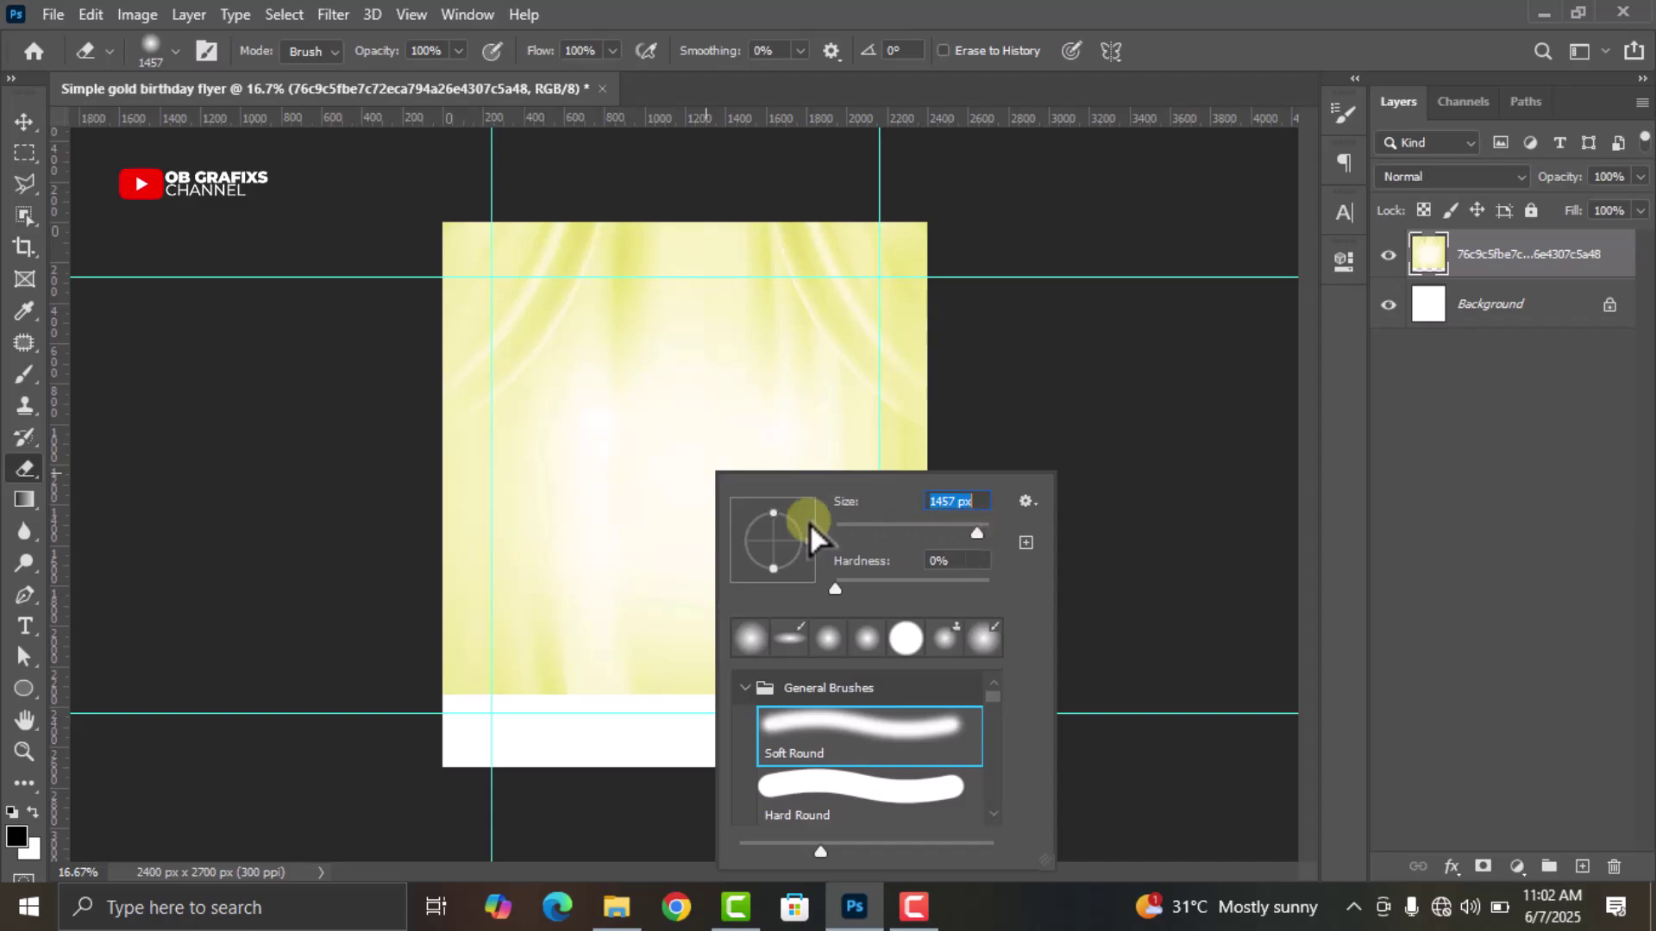
pyautogui.press('Return')
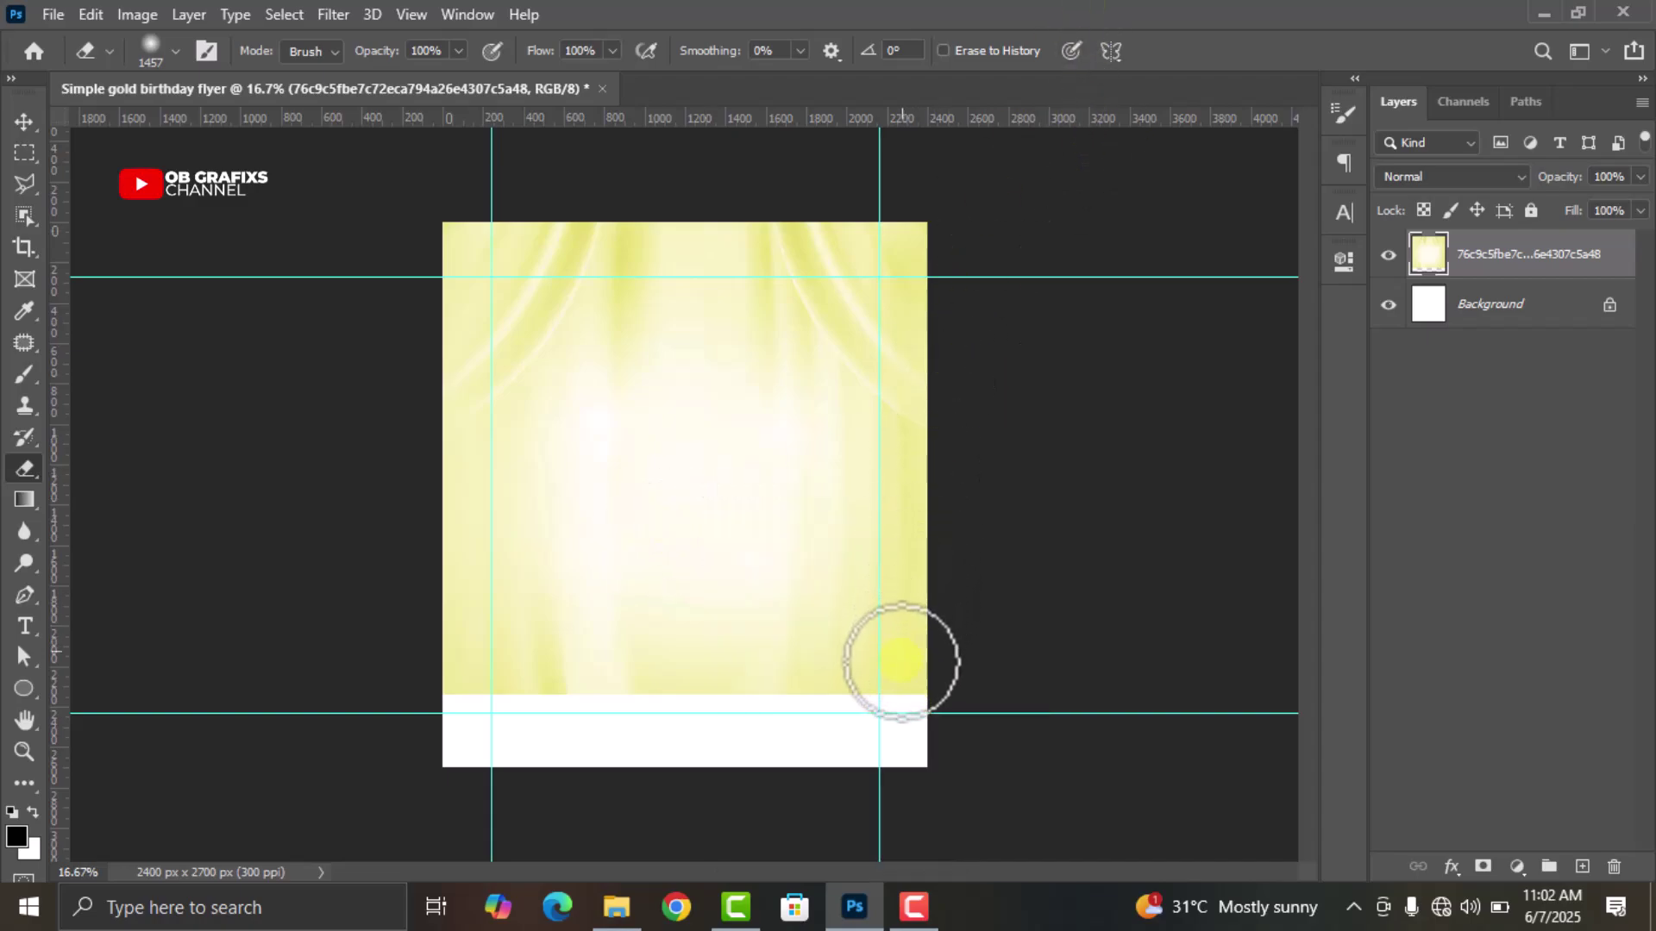
pyautogui.moveTo(940, 673)
pyautogui.mouseDown()
pyautogui.moveTo(485, 670)
pyautogui.moveTo(326, 646)
pyautogui.moveTo(275, 597)
pyautogui.moveTo(845, 630)
pyautogui.moveTo(930, 607)
pyautogui.moveTo(702, 638)
pyautogui.moveTo(374, 620)
pyautogui.moveTo(877, 682)
pyautogui.mouseUp()
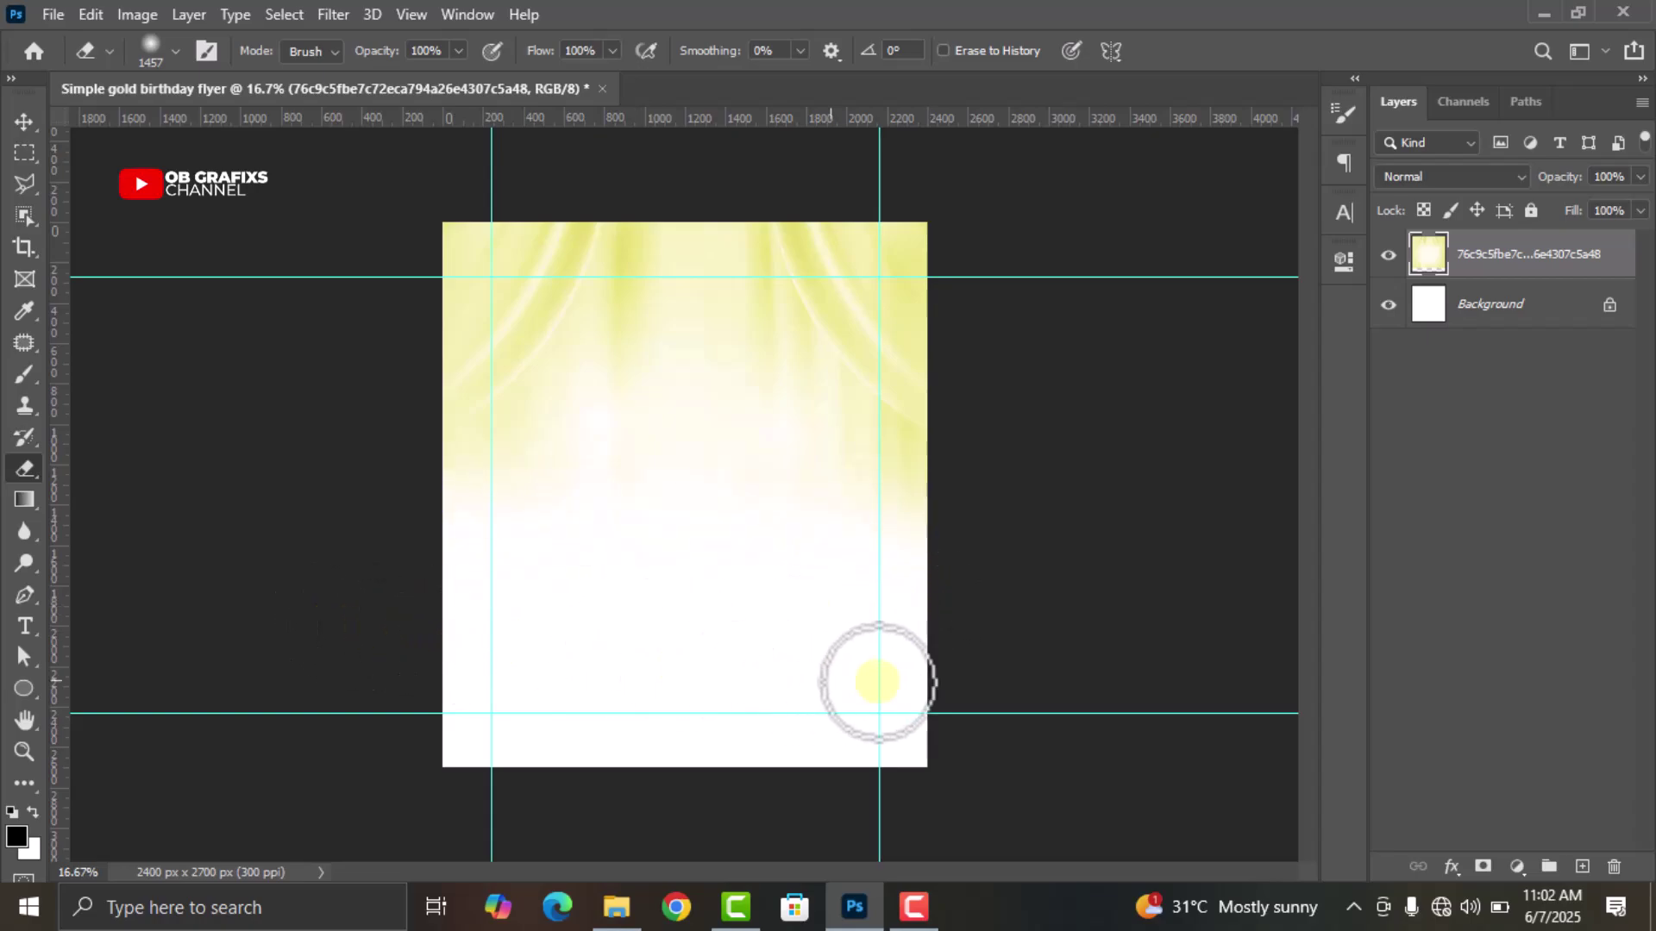
# Lock the curtain layer completely and deselect it
pyautogui.click(24, 122)
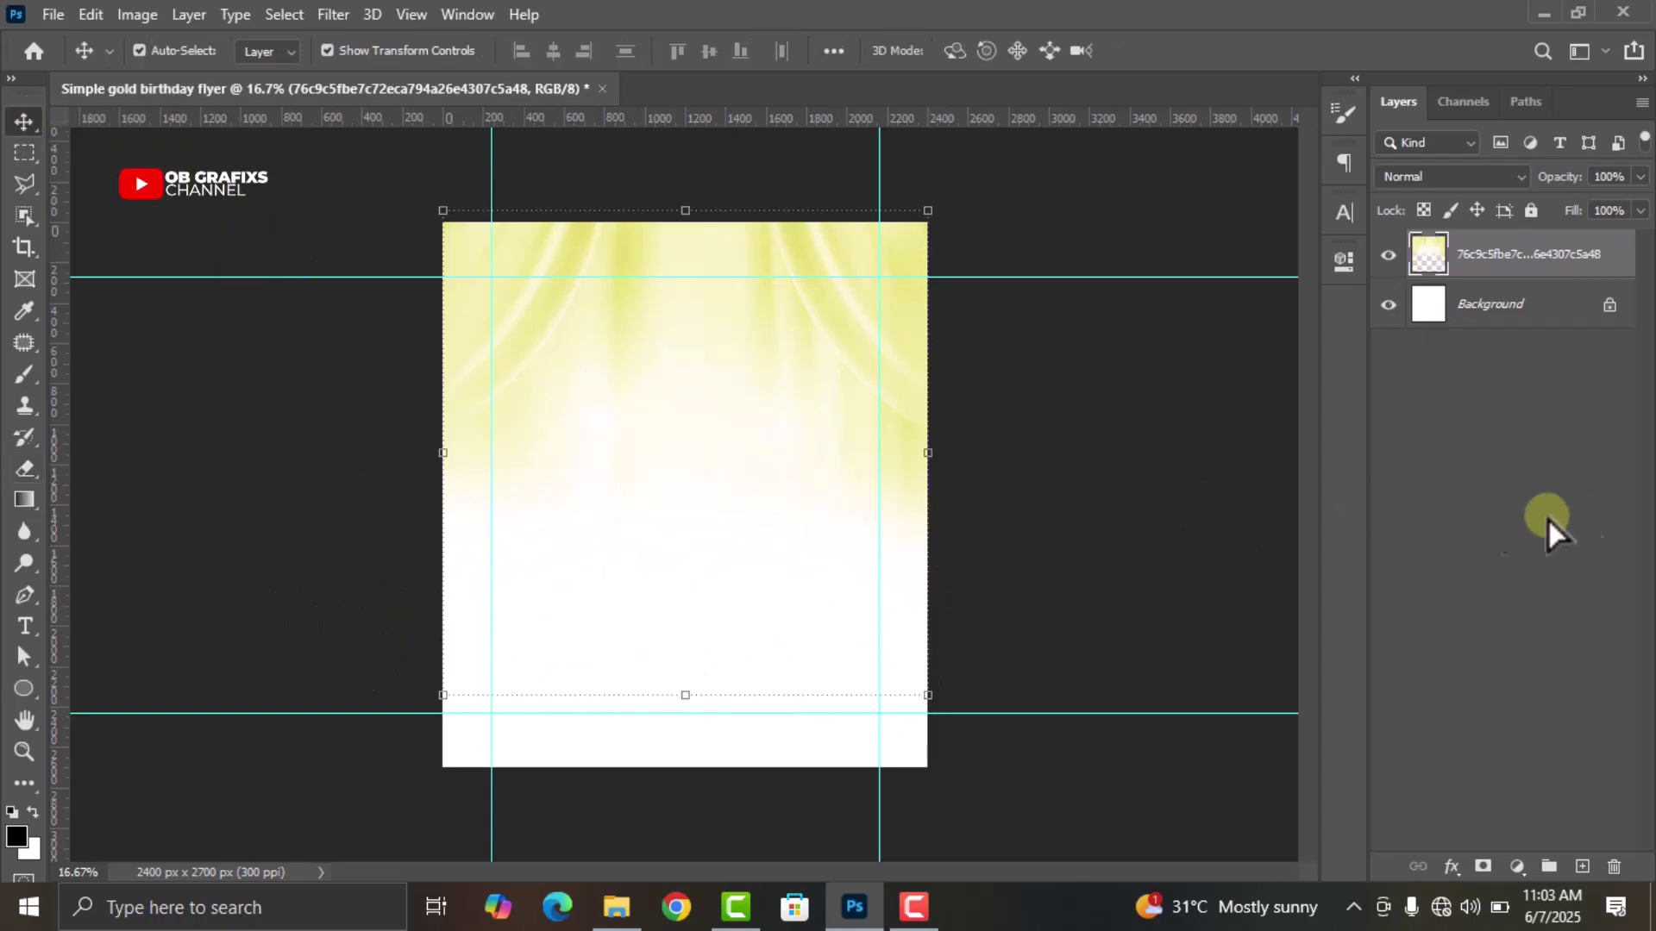
pyautogui.click(1530, 213)
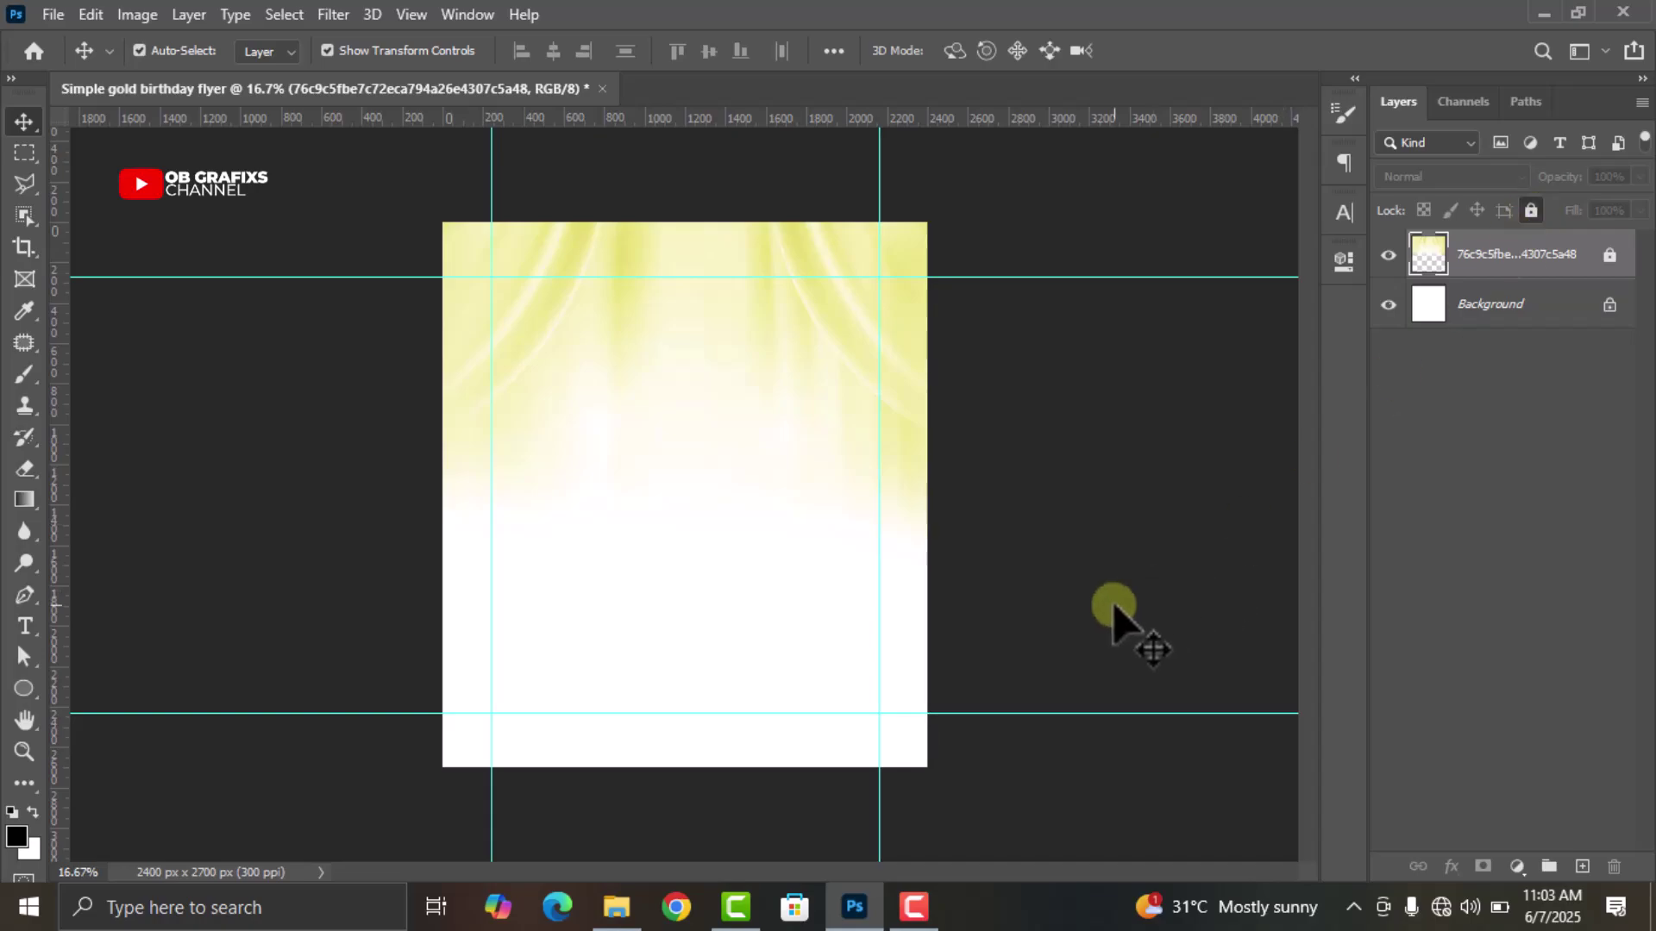
pyautogui.click(1207, 545)
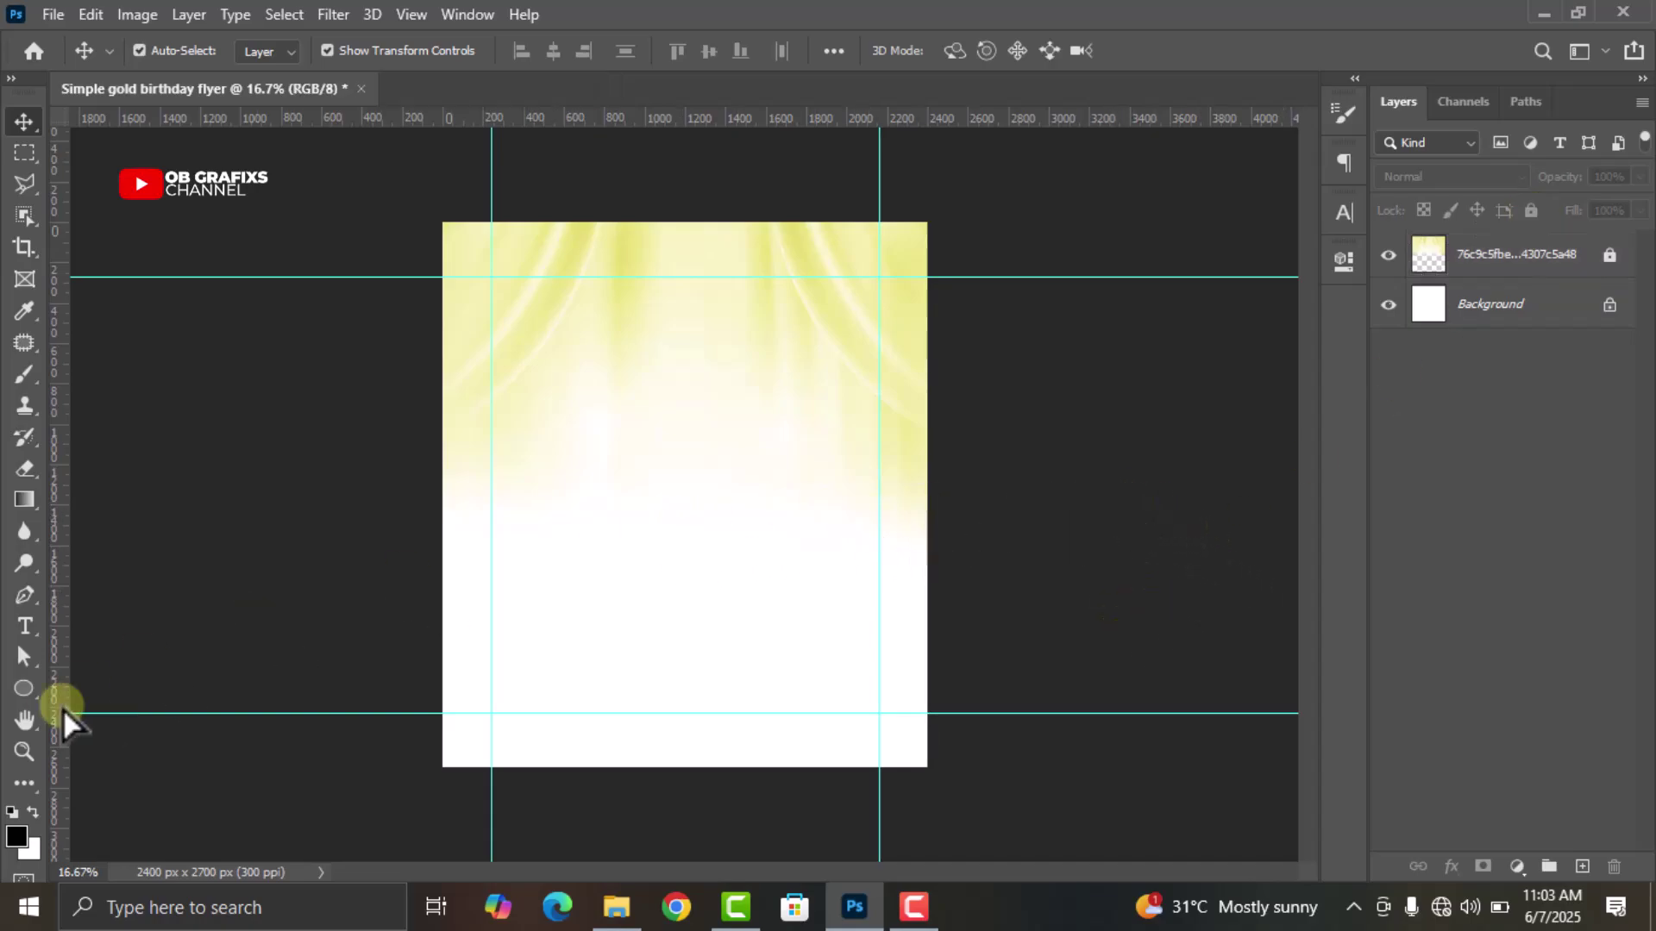
# Draw a black circle about 1488 px in diameter and center it horizontally in the upper middle of the canvas
pyautogui.click(31, 691)
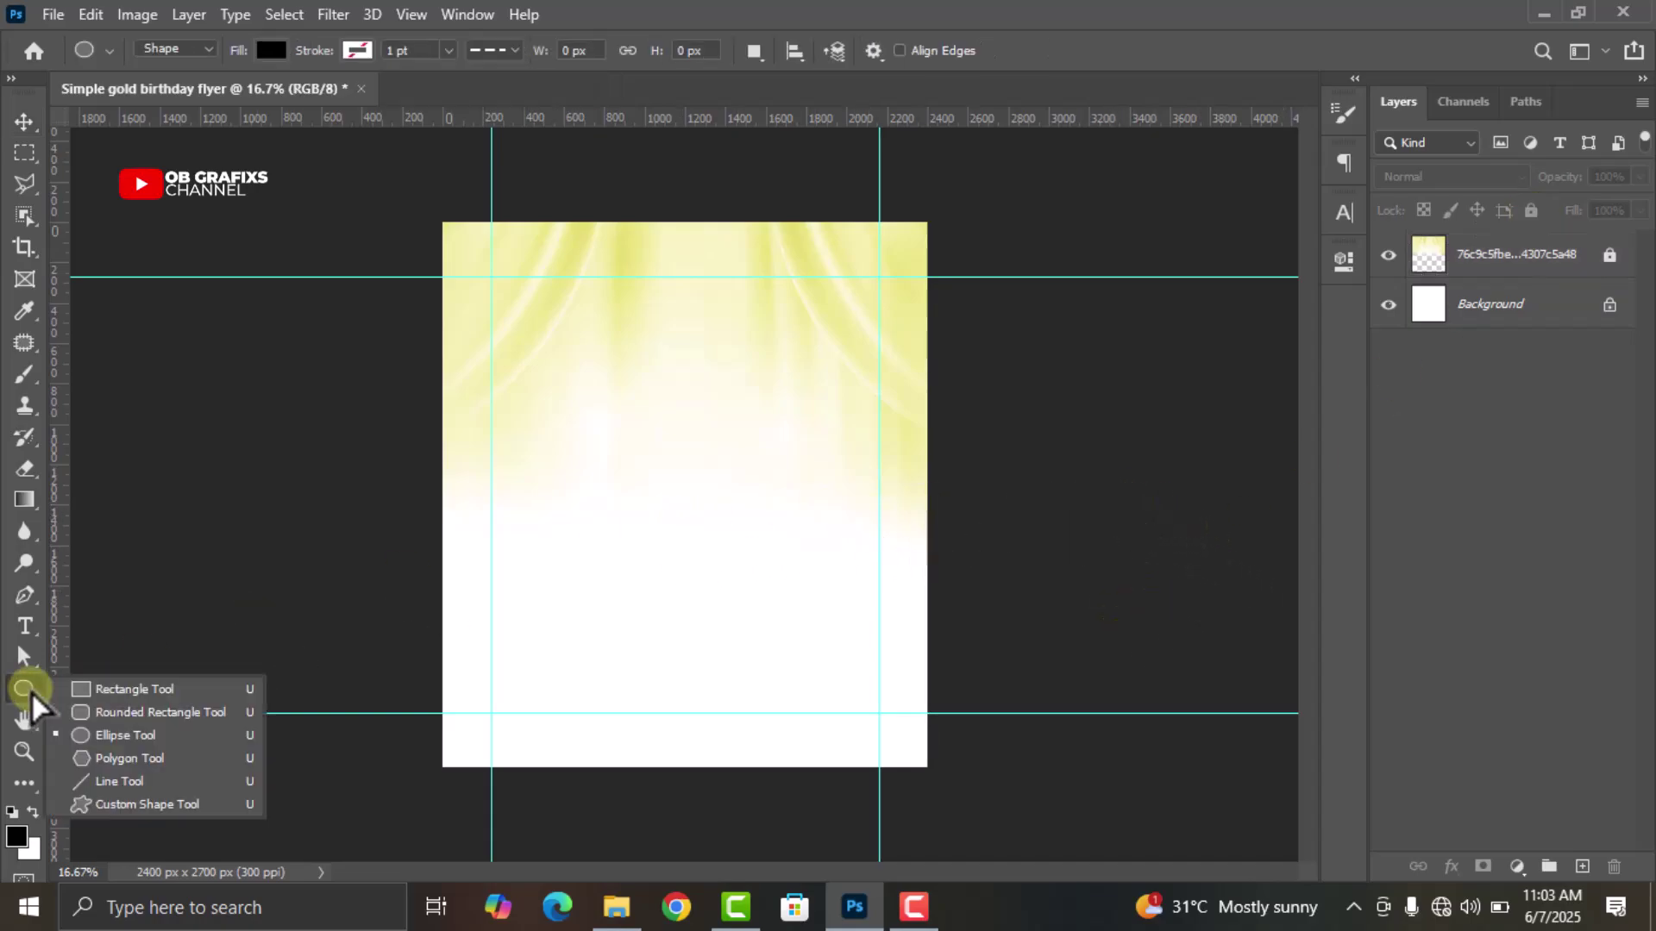
pyautogui.click(122, 735)
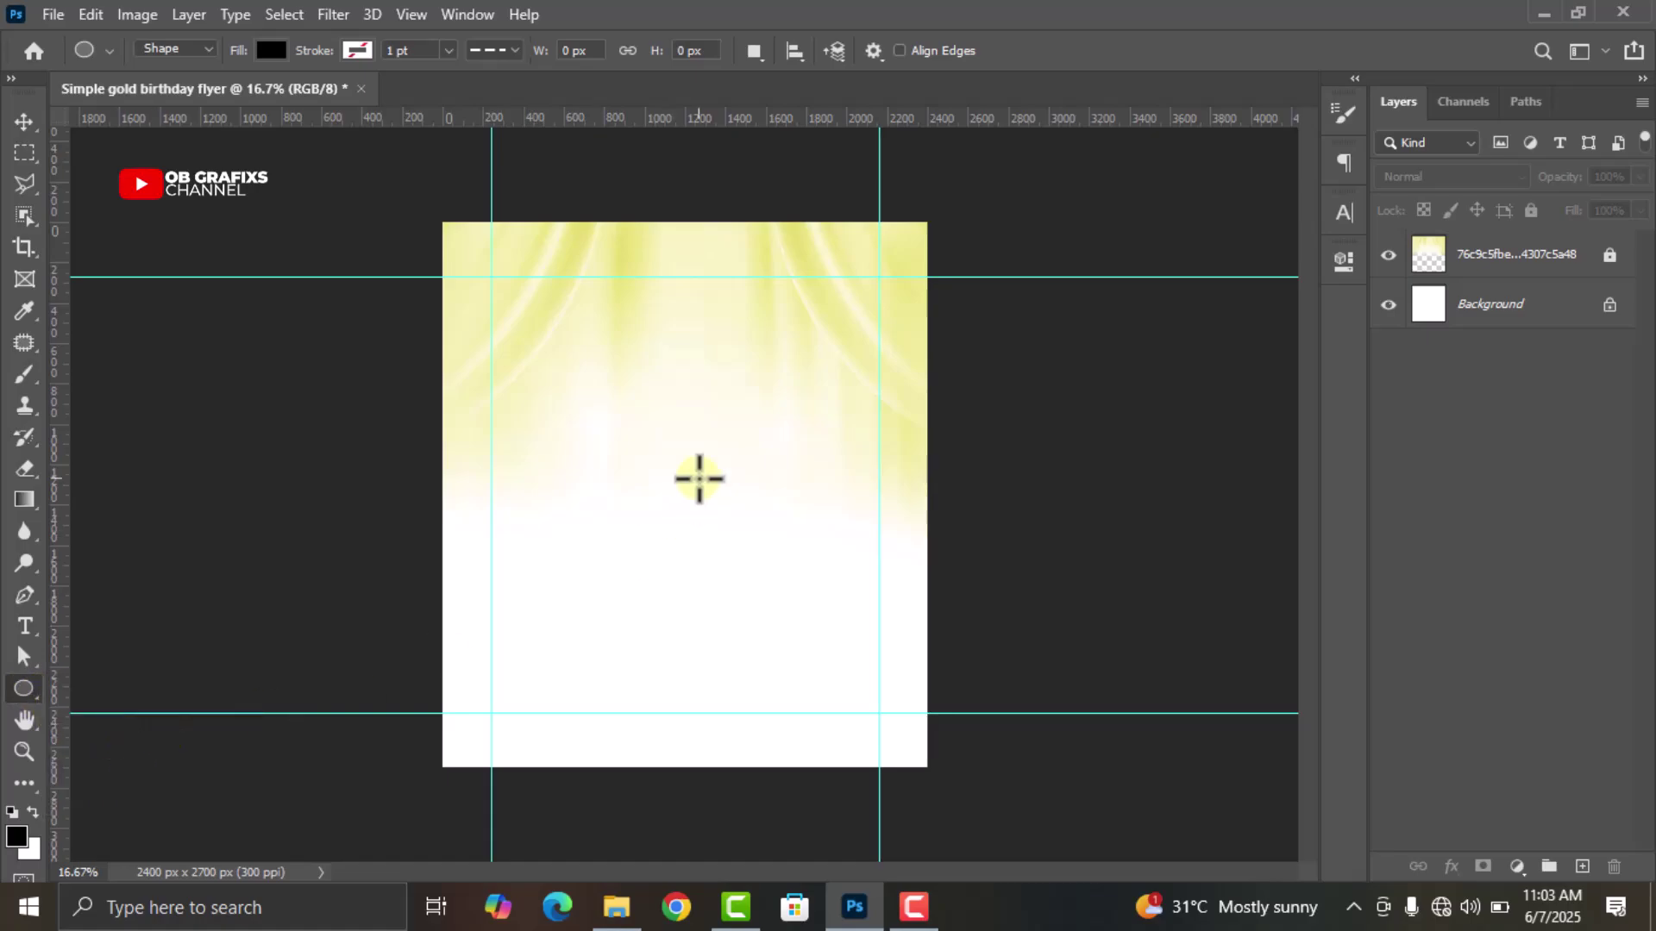
pyautogui.moveTo(578, 387); pyautogui.dragTo(872, 691)
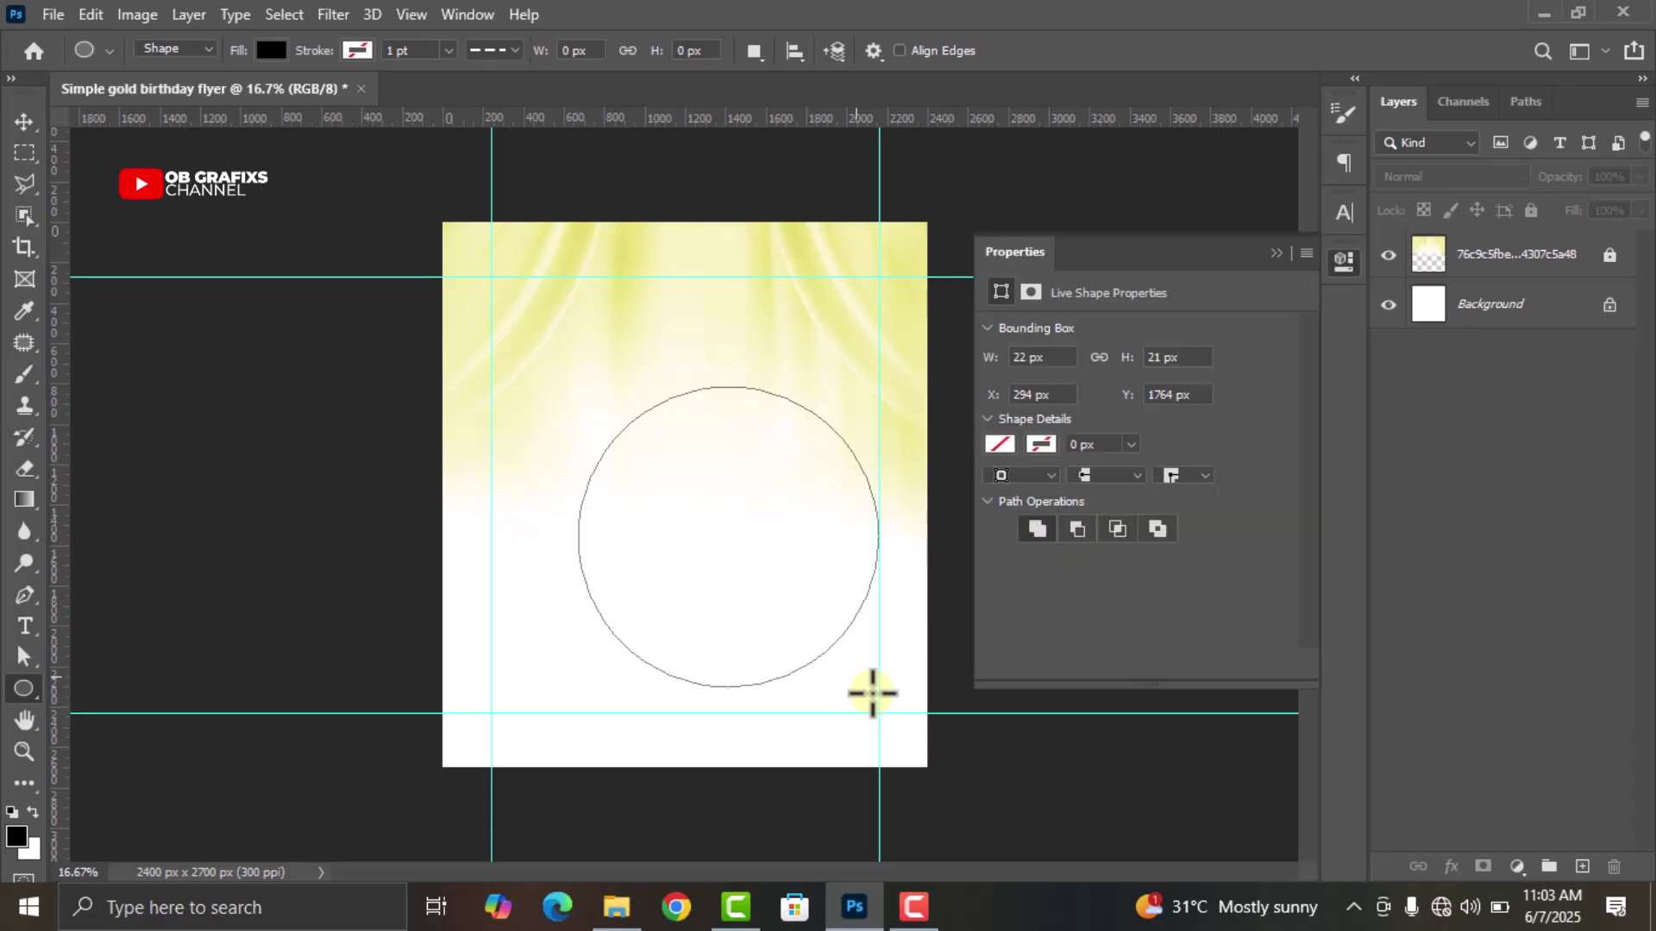
pyautogui.click(1345, 263)
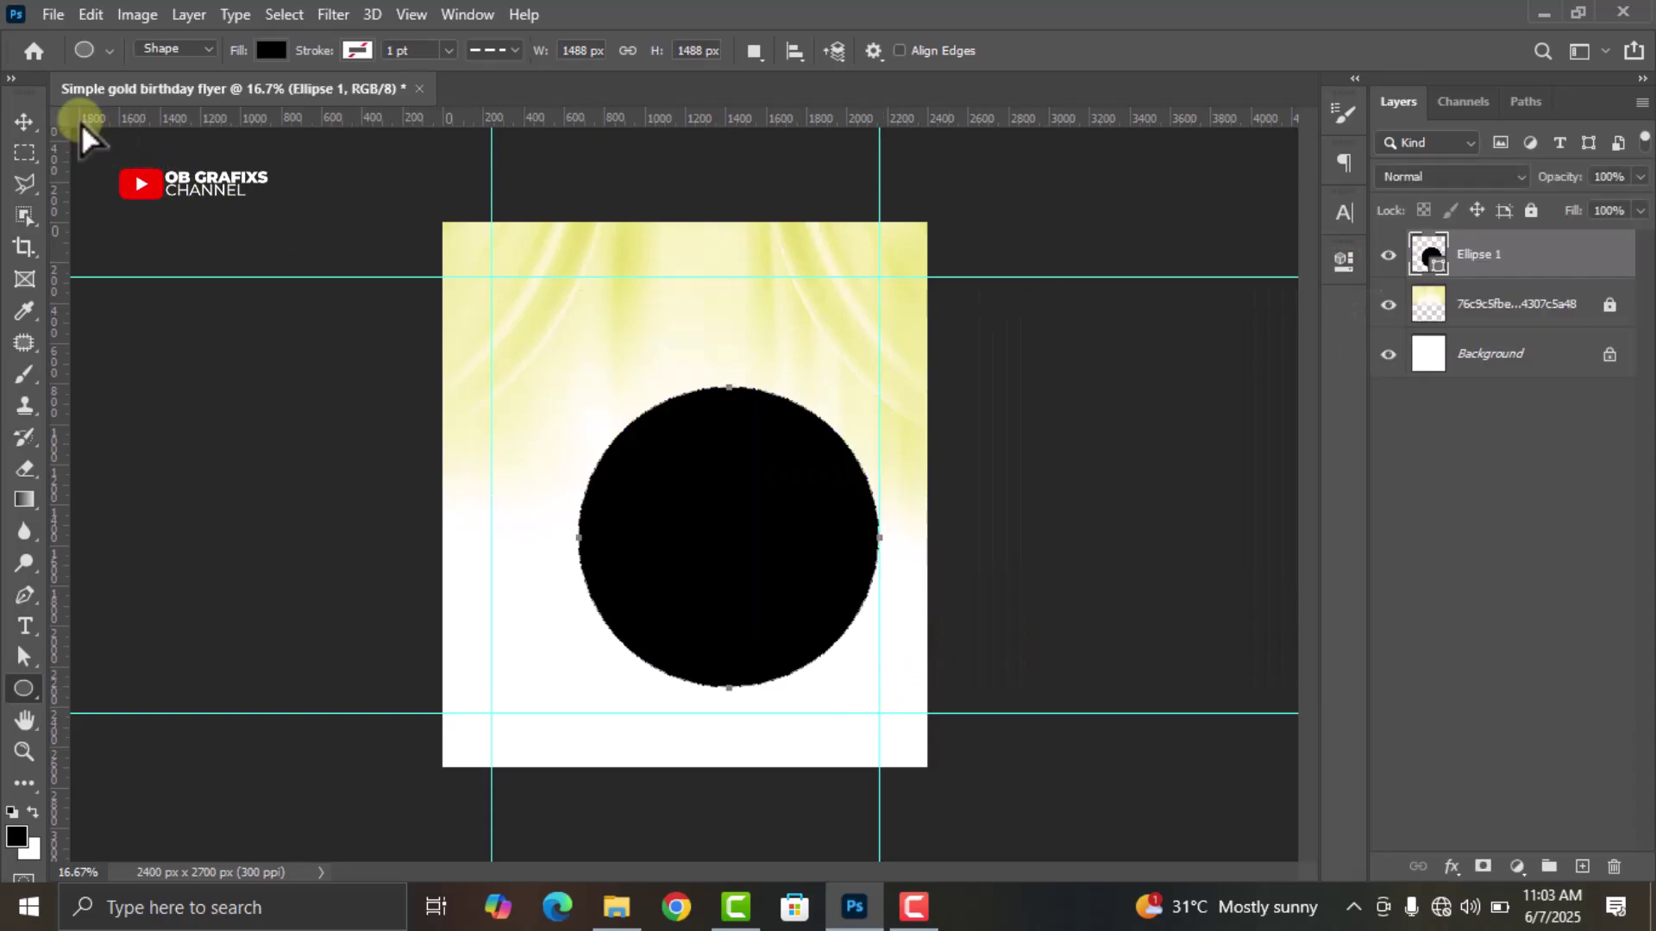
pyautogui.click(25, 122)
pyautogui.moveTo(758, 584); pyautogui.dragTo(718, 538)
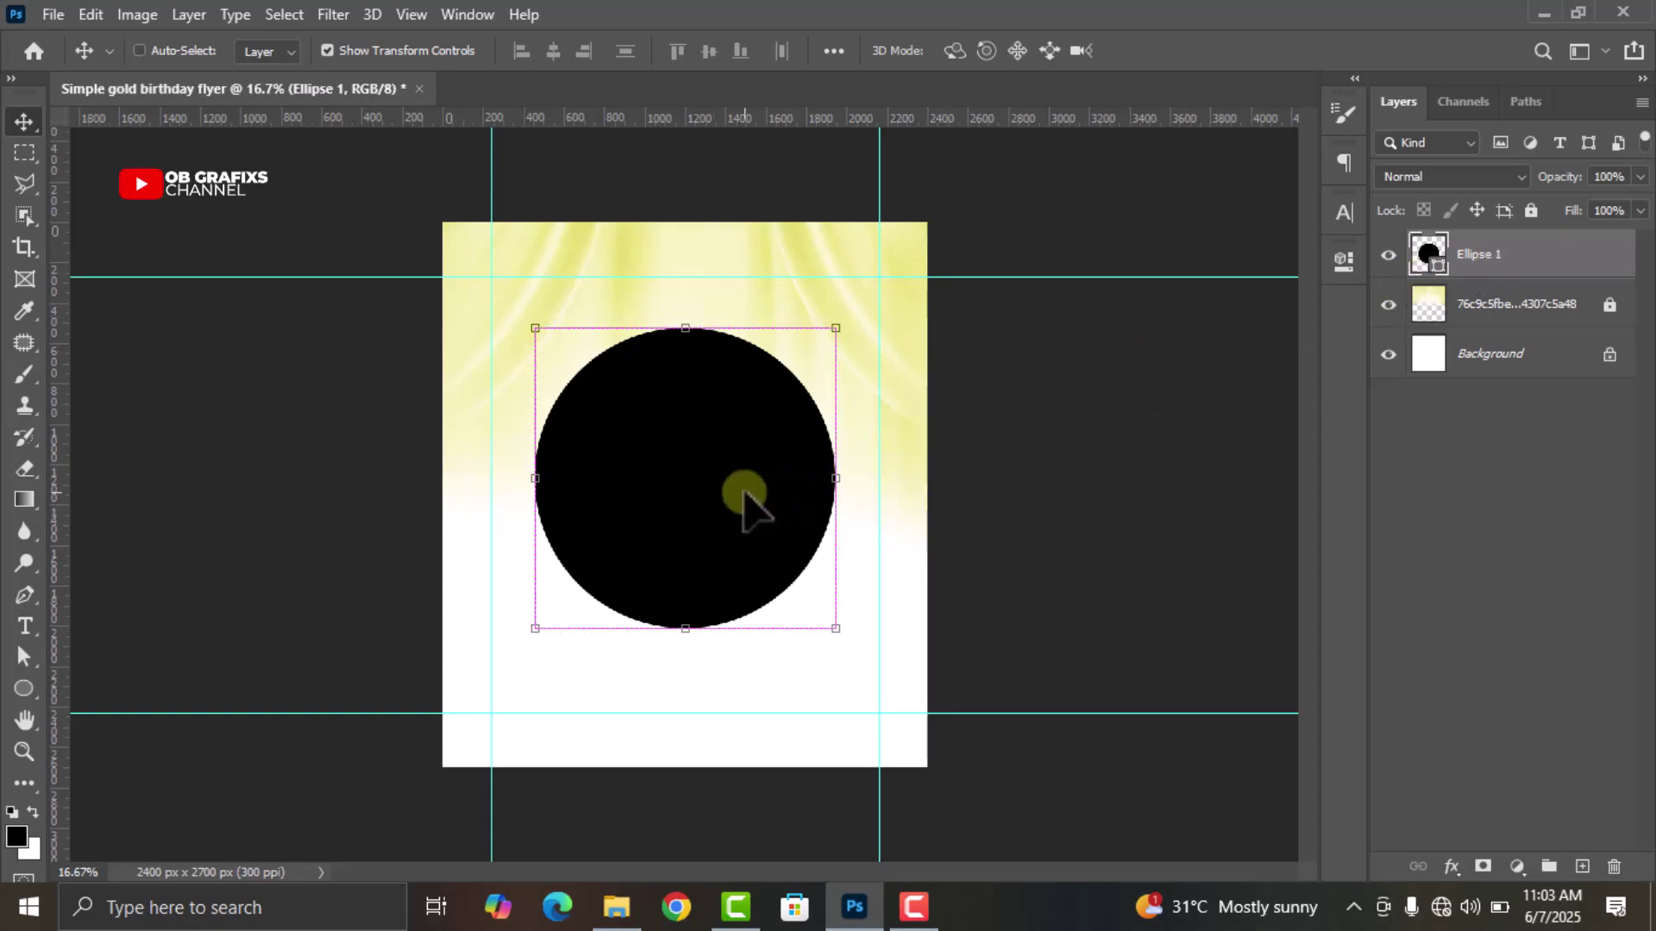
# Duplicate the black circle's layer and change the copy's fill to white (ffffff)
pyautogui.hotkey('ctrl', 'j')
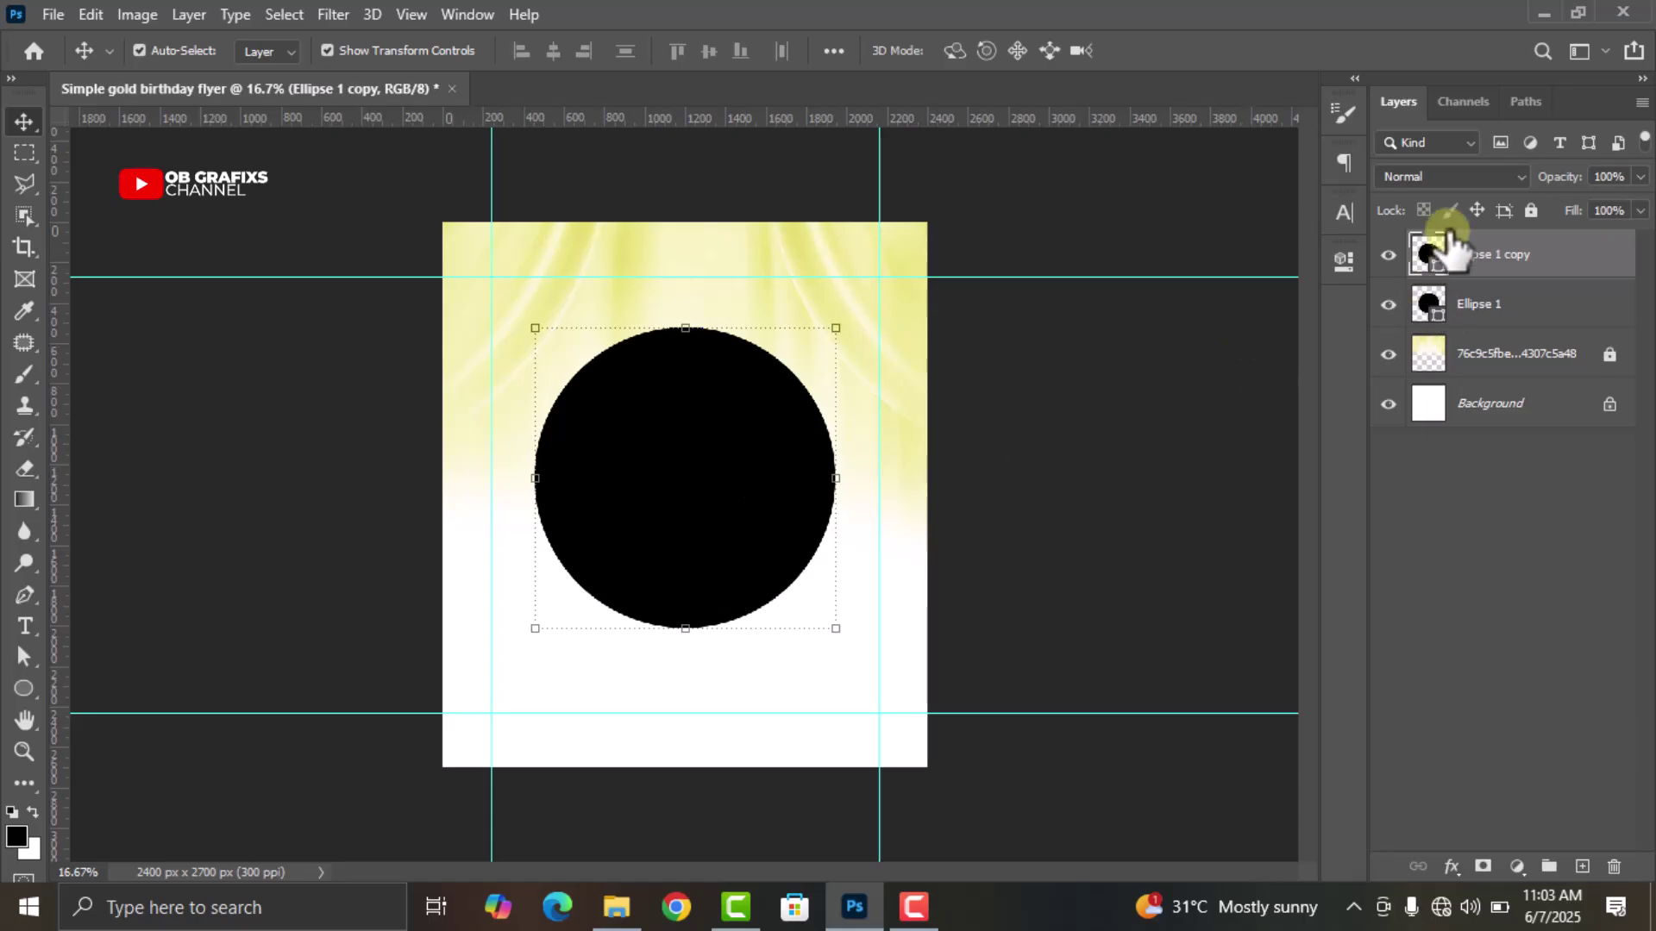
pyautogui.doubleClick(1428, 253)
pyautogui.click(769, 351)
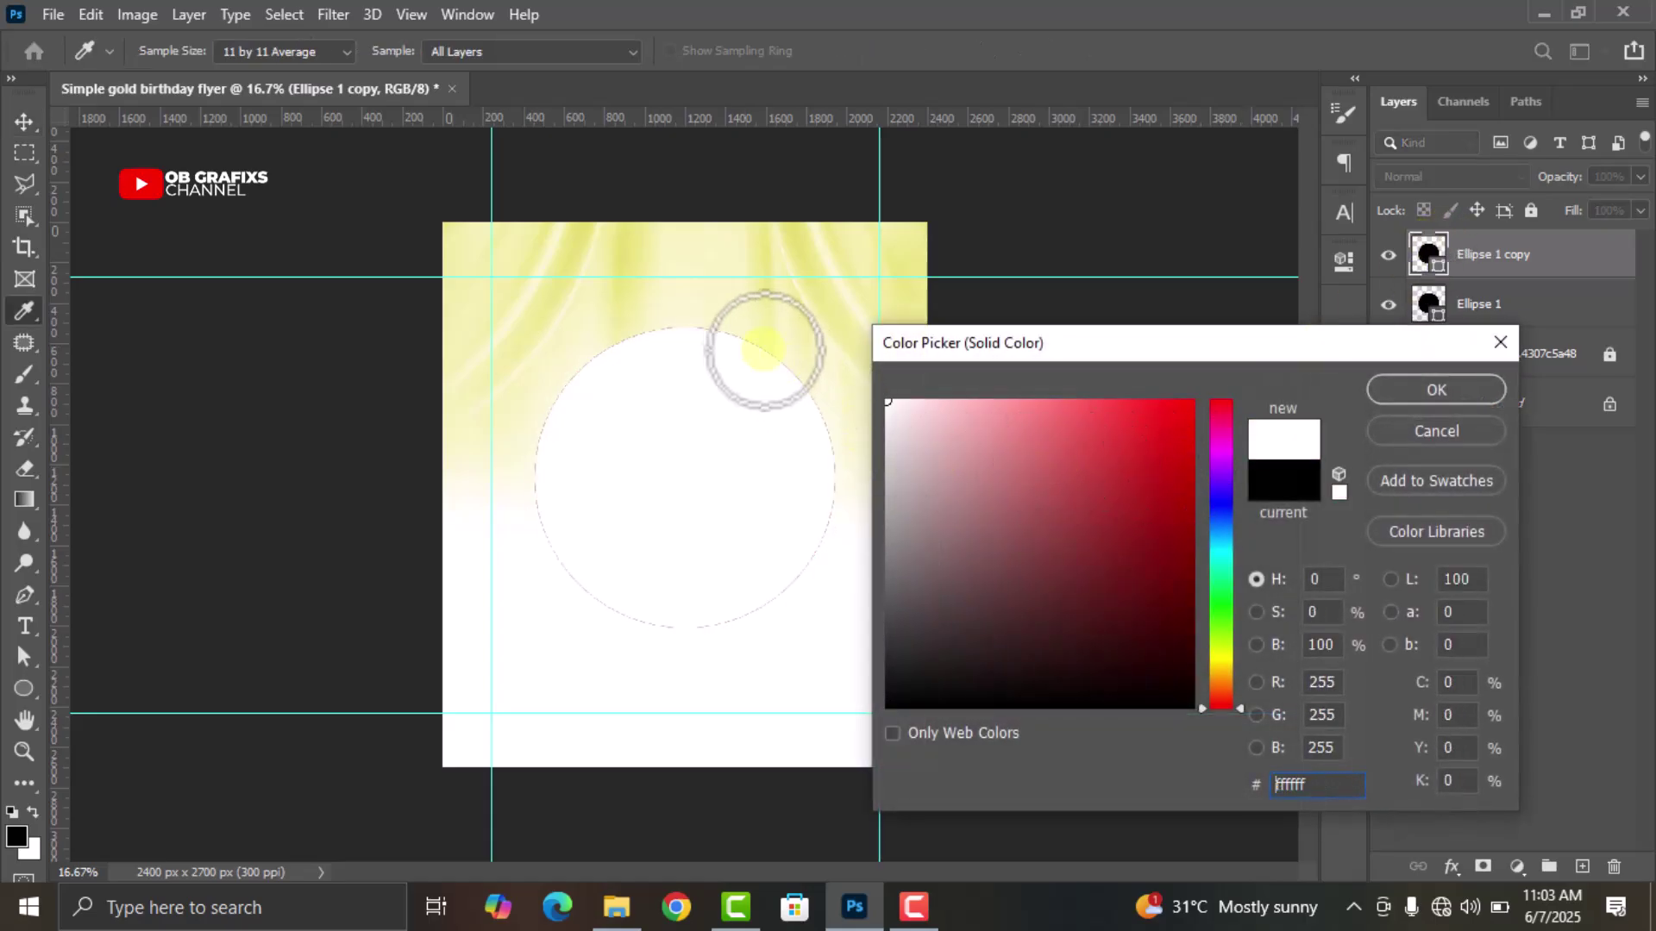
pyautogui.click(1428, 388)
# Scale the white circle to about 56% and center it inside the black circle
pyautogui.hotkey('ctrl', 't')
pyautogui.moveTo(836, 632); pyautogui.dragTo(739, 529)
pyautogui.moveTo(676, 462); pyautogui.dragTo(709, 496)
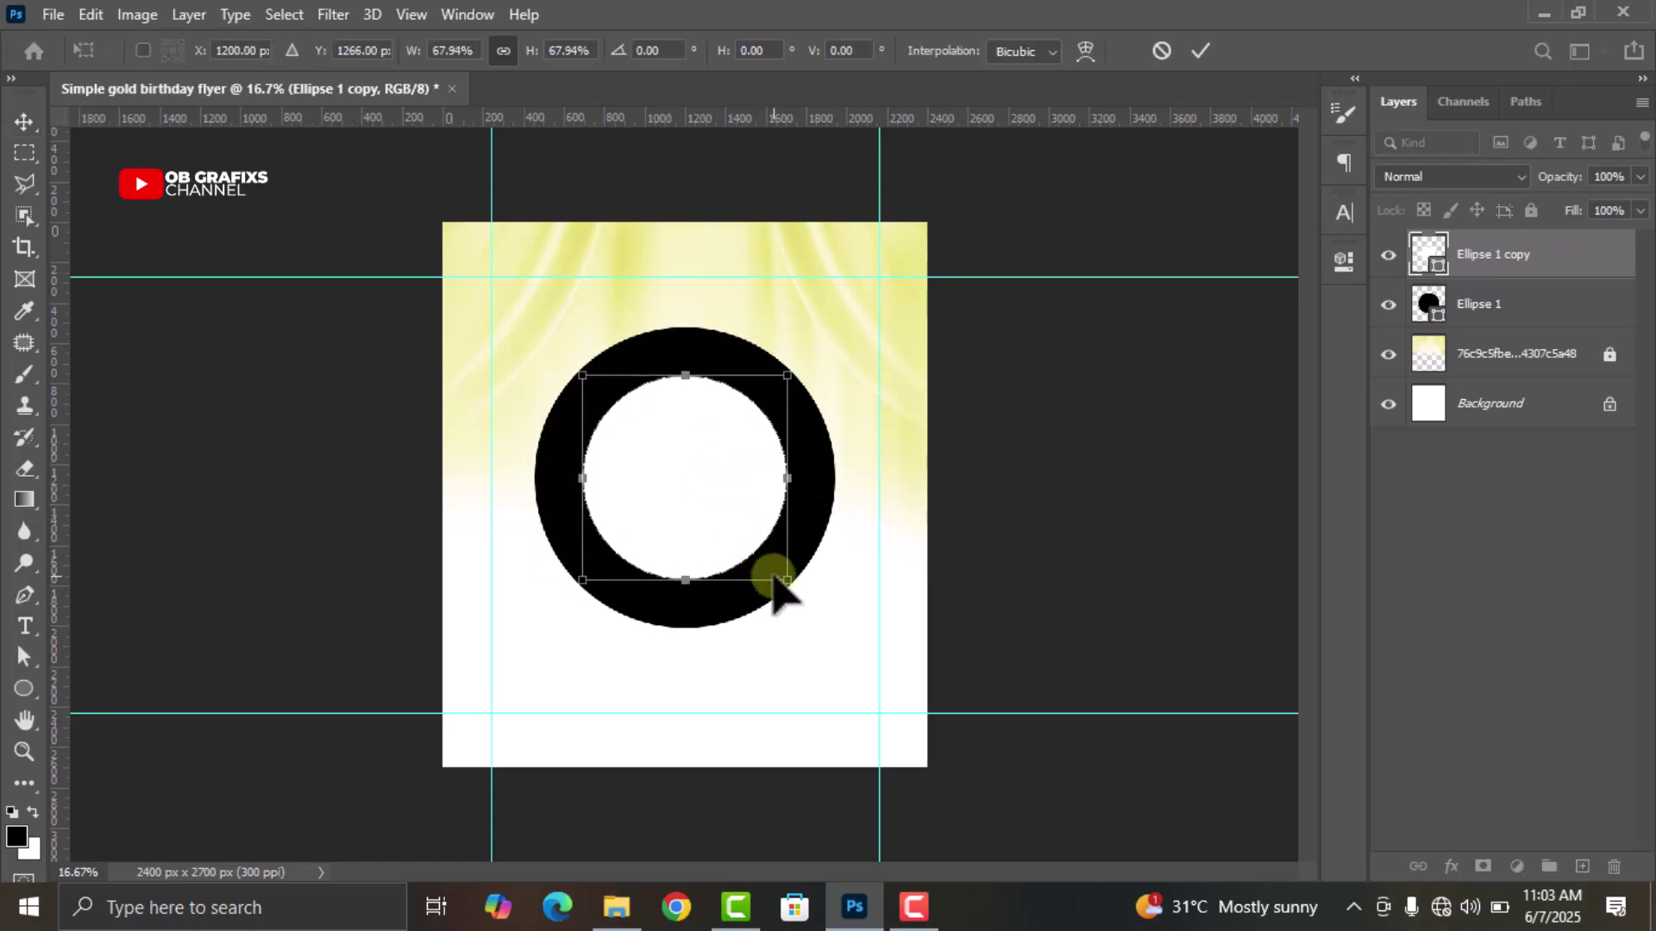
pyautogui.moveTo(785, 580); pyautogui.dragTo(746, 539)
pyautogui.moveTo(681, 479); pyautogui.dragTo(707, 505)
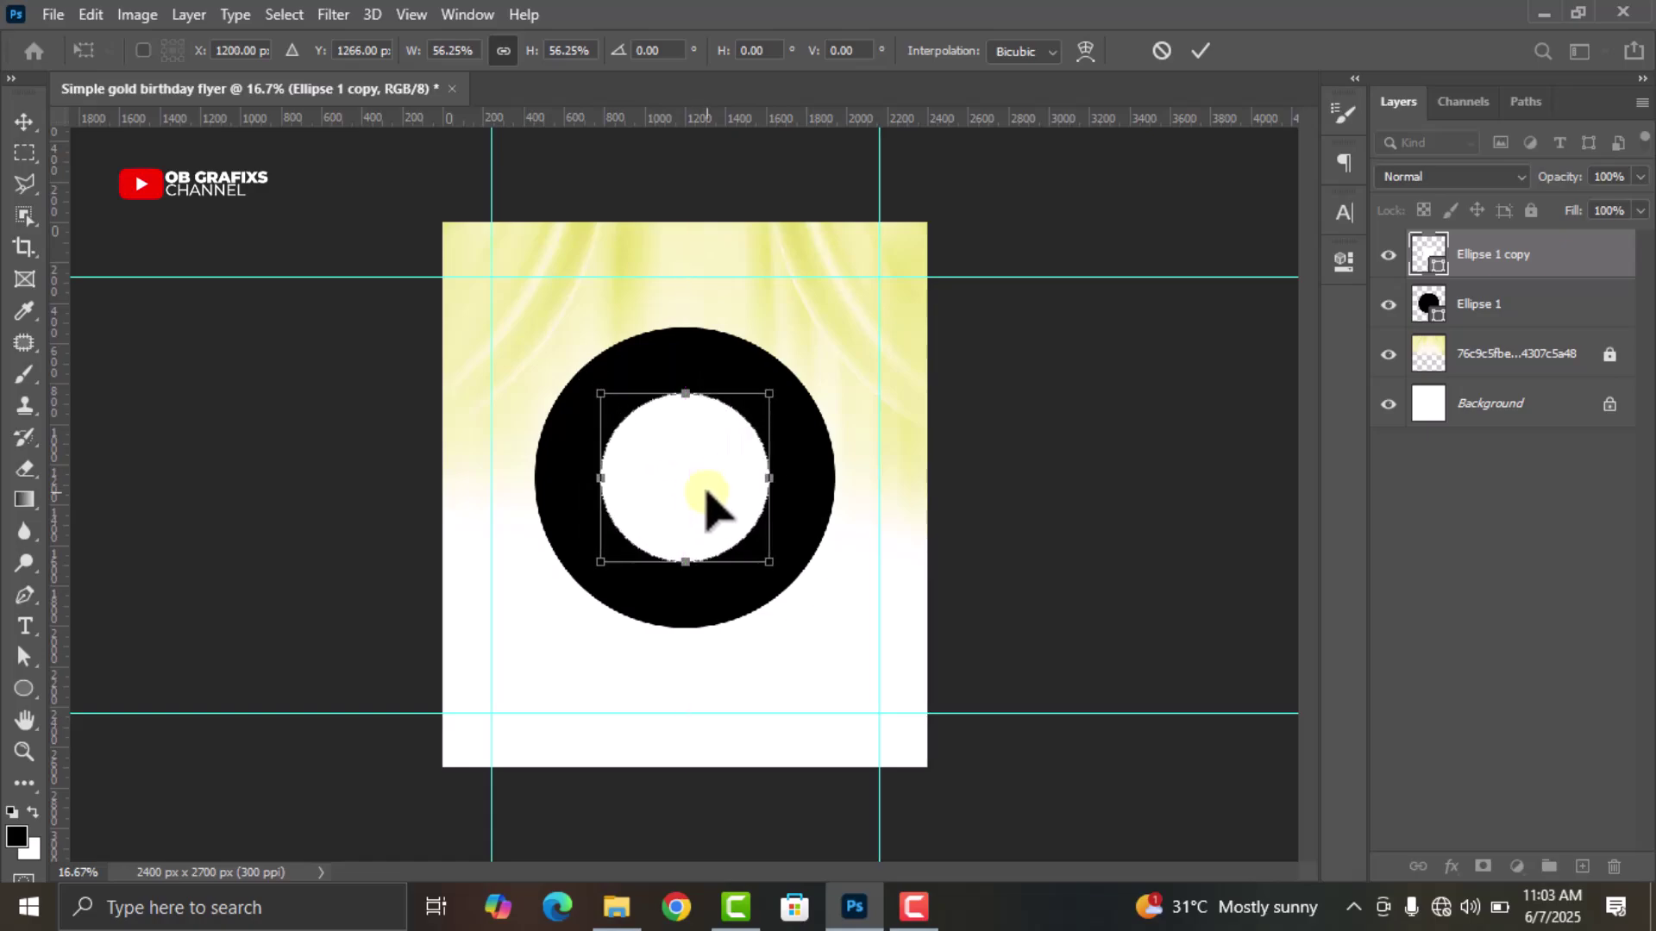
pyautogui.click(1202, 49)
# Rasterize the black and white circle layers and merge them into a single layer
pyautogui.click(1541, 308)
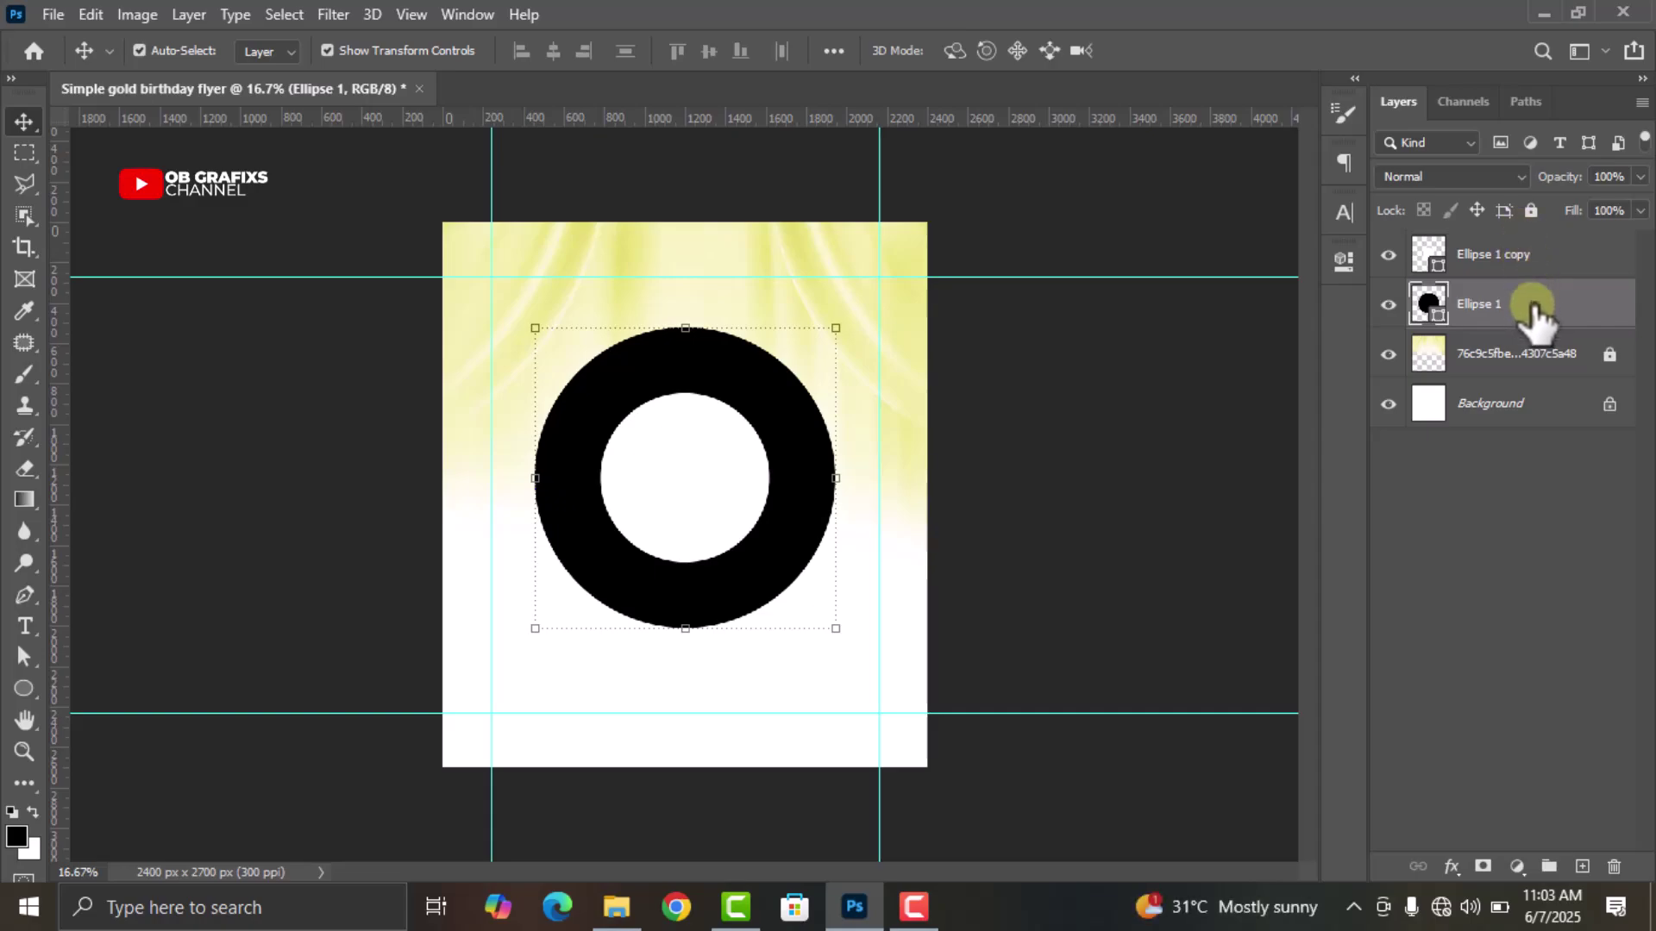
pyautogui.keyDown('shift'); pyautogui.click(1529, 258); pyautogui.keyUp('shift')
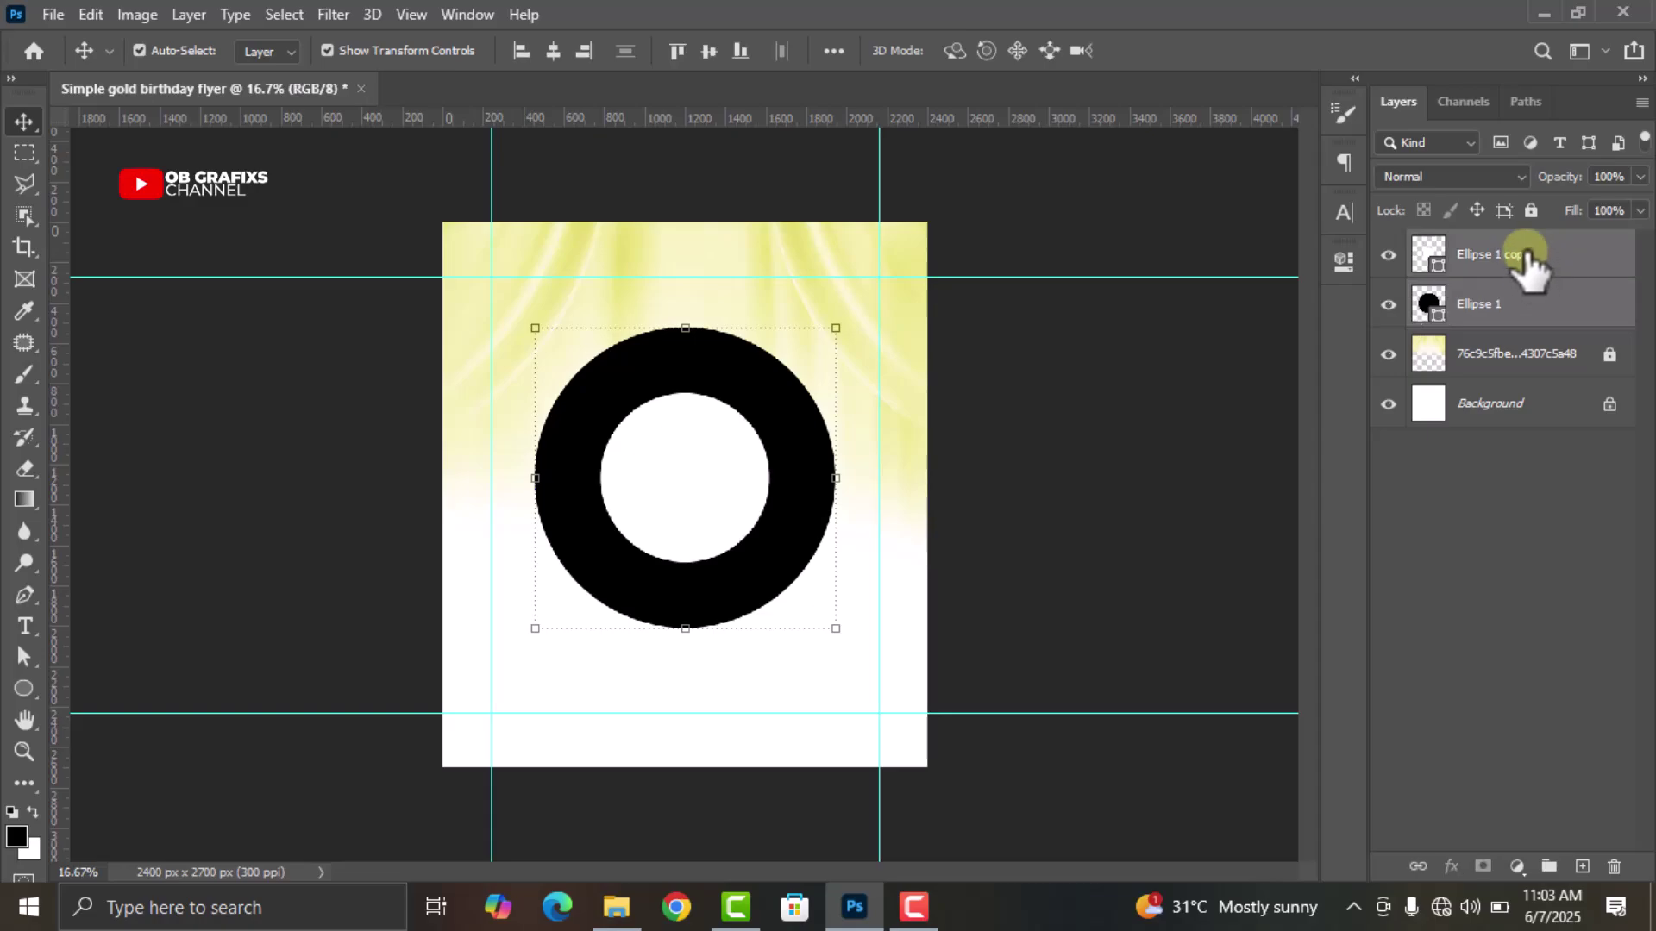
pyautogui.click(1484, 481)
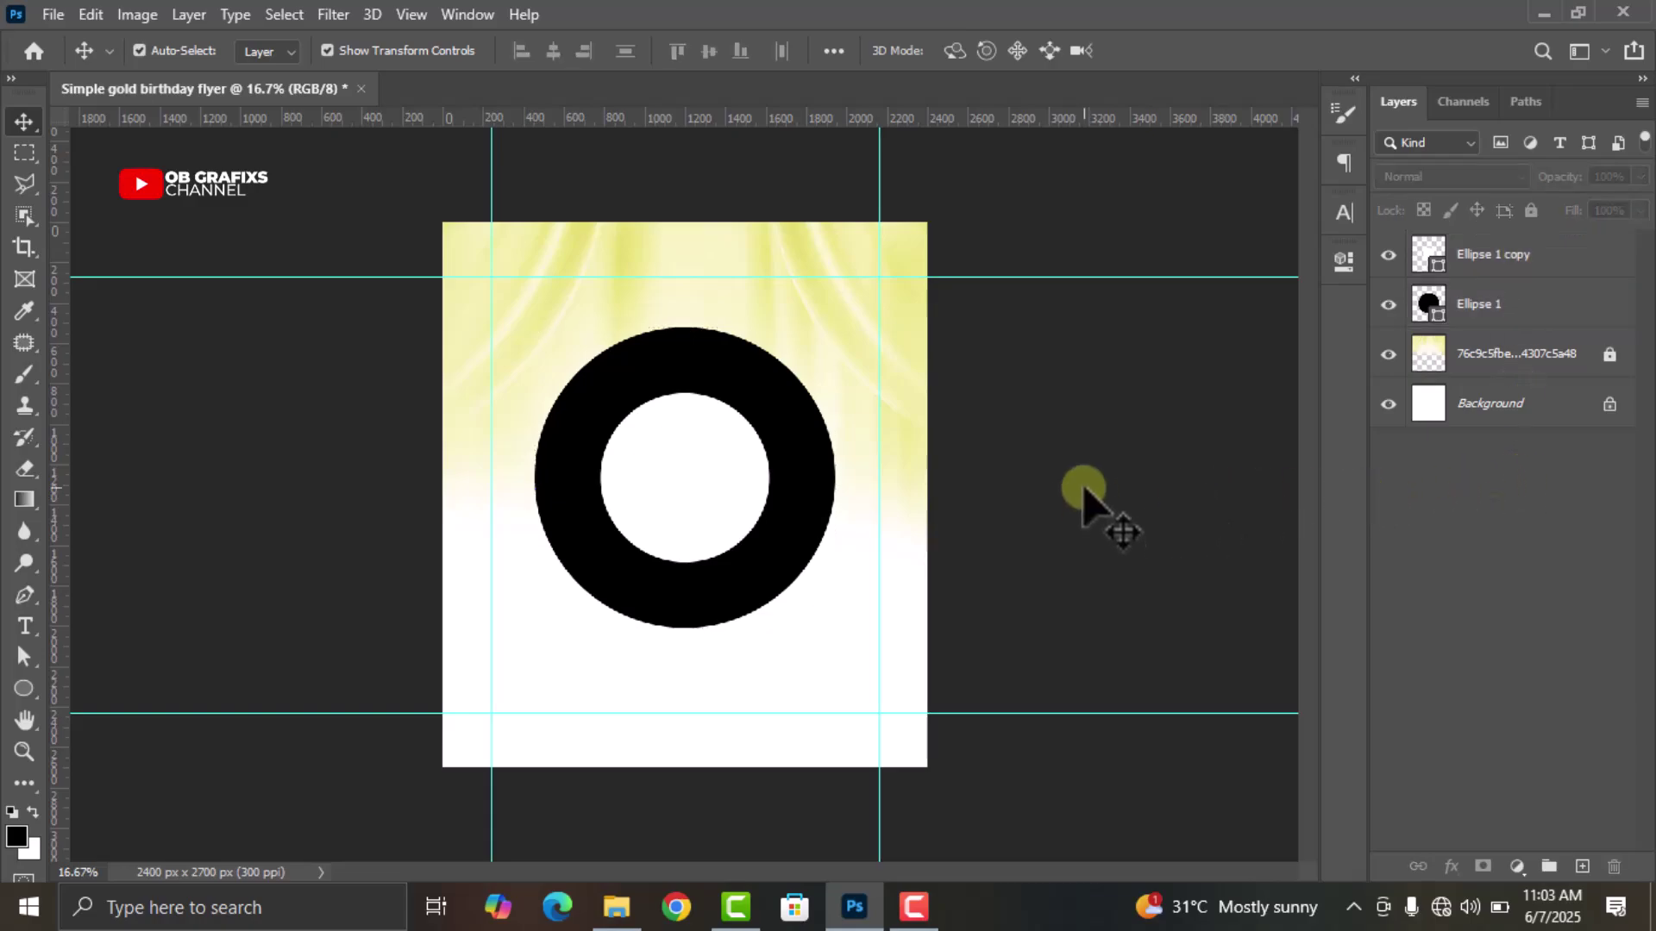
pyautogui.click(1539, 312)
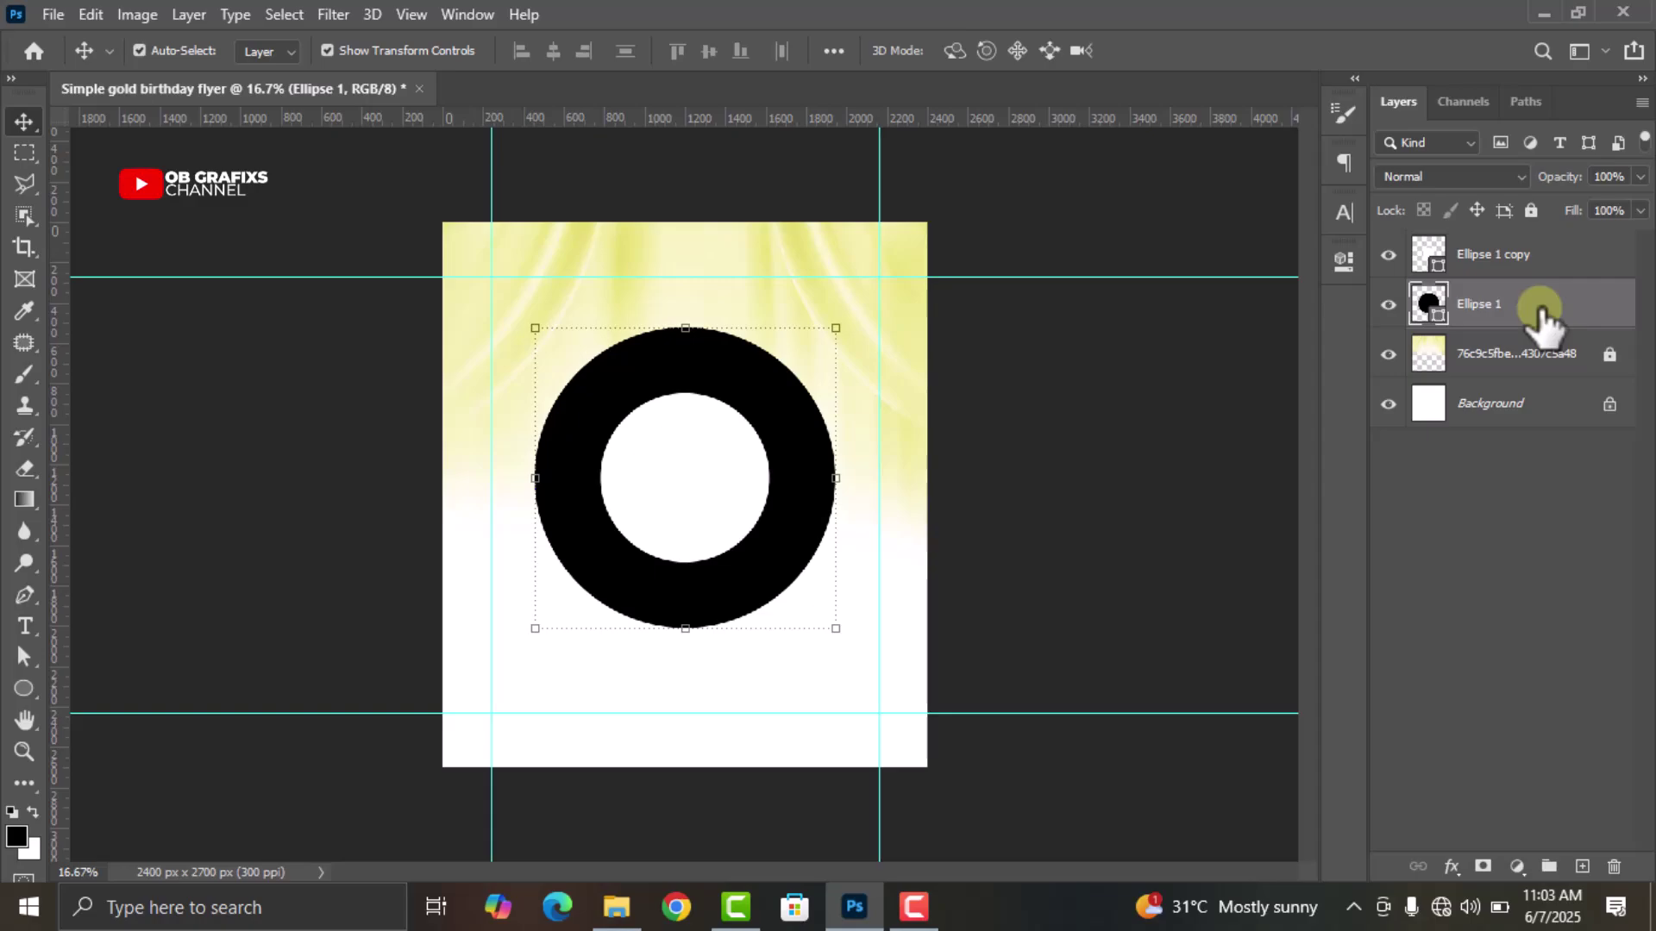
pyautogui.keyDown('shift'); pyautogui.click(1528, 257); pyautogui.keyUp('shift')
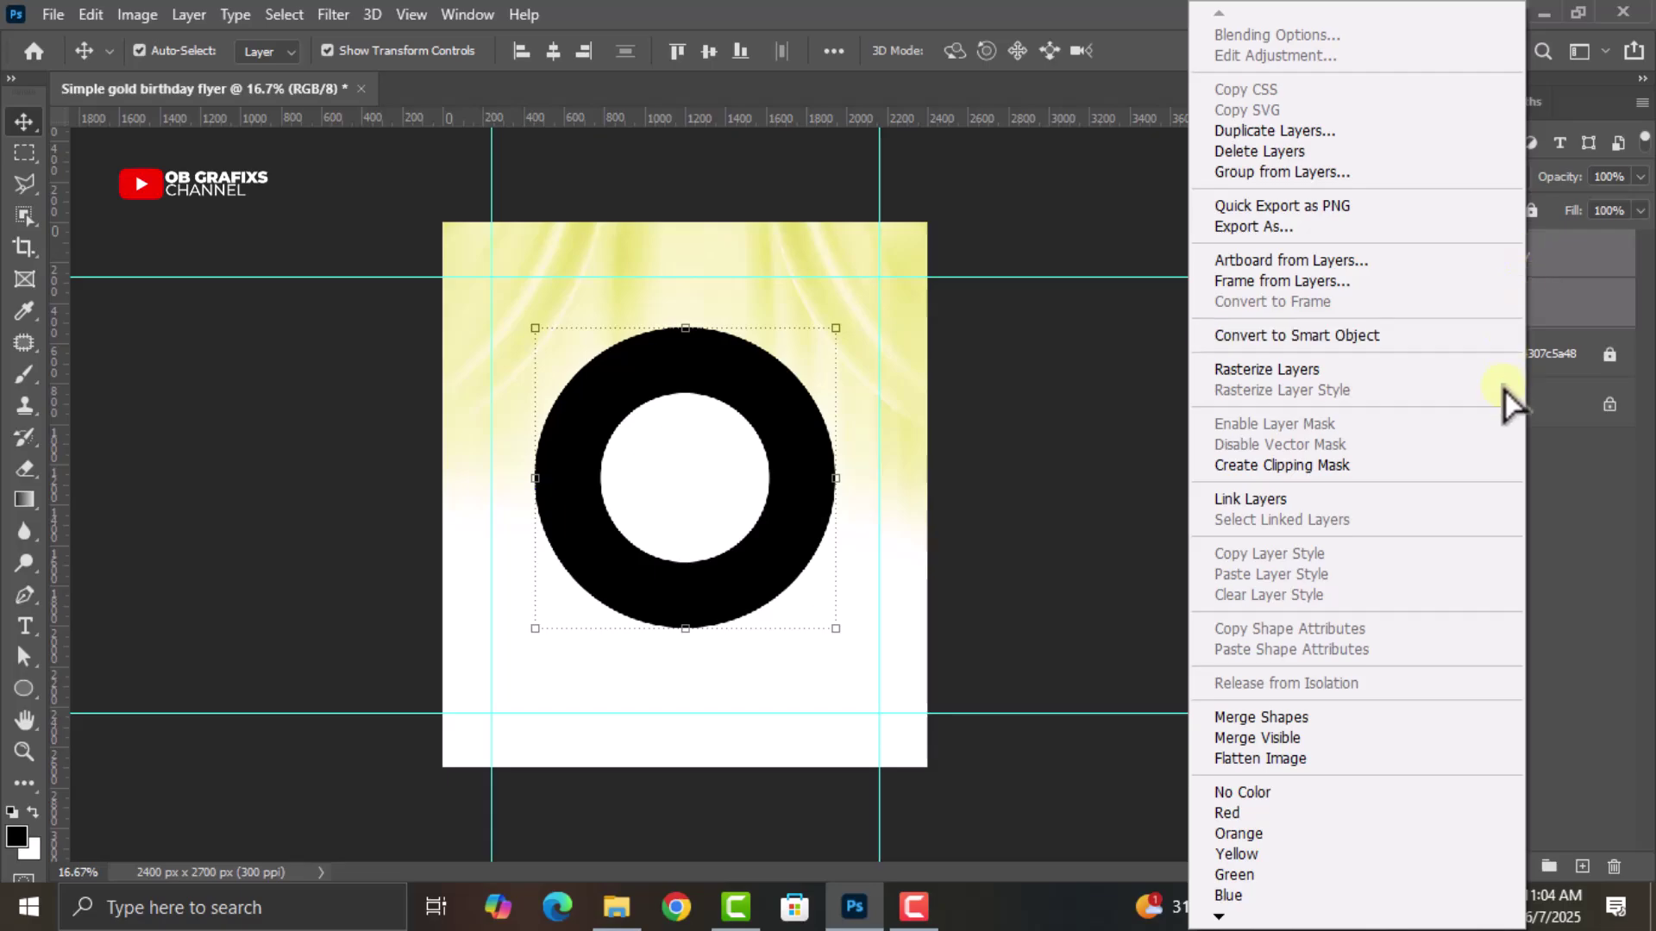
pyautogui.click(1303, 377)
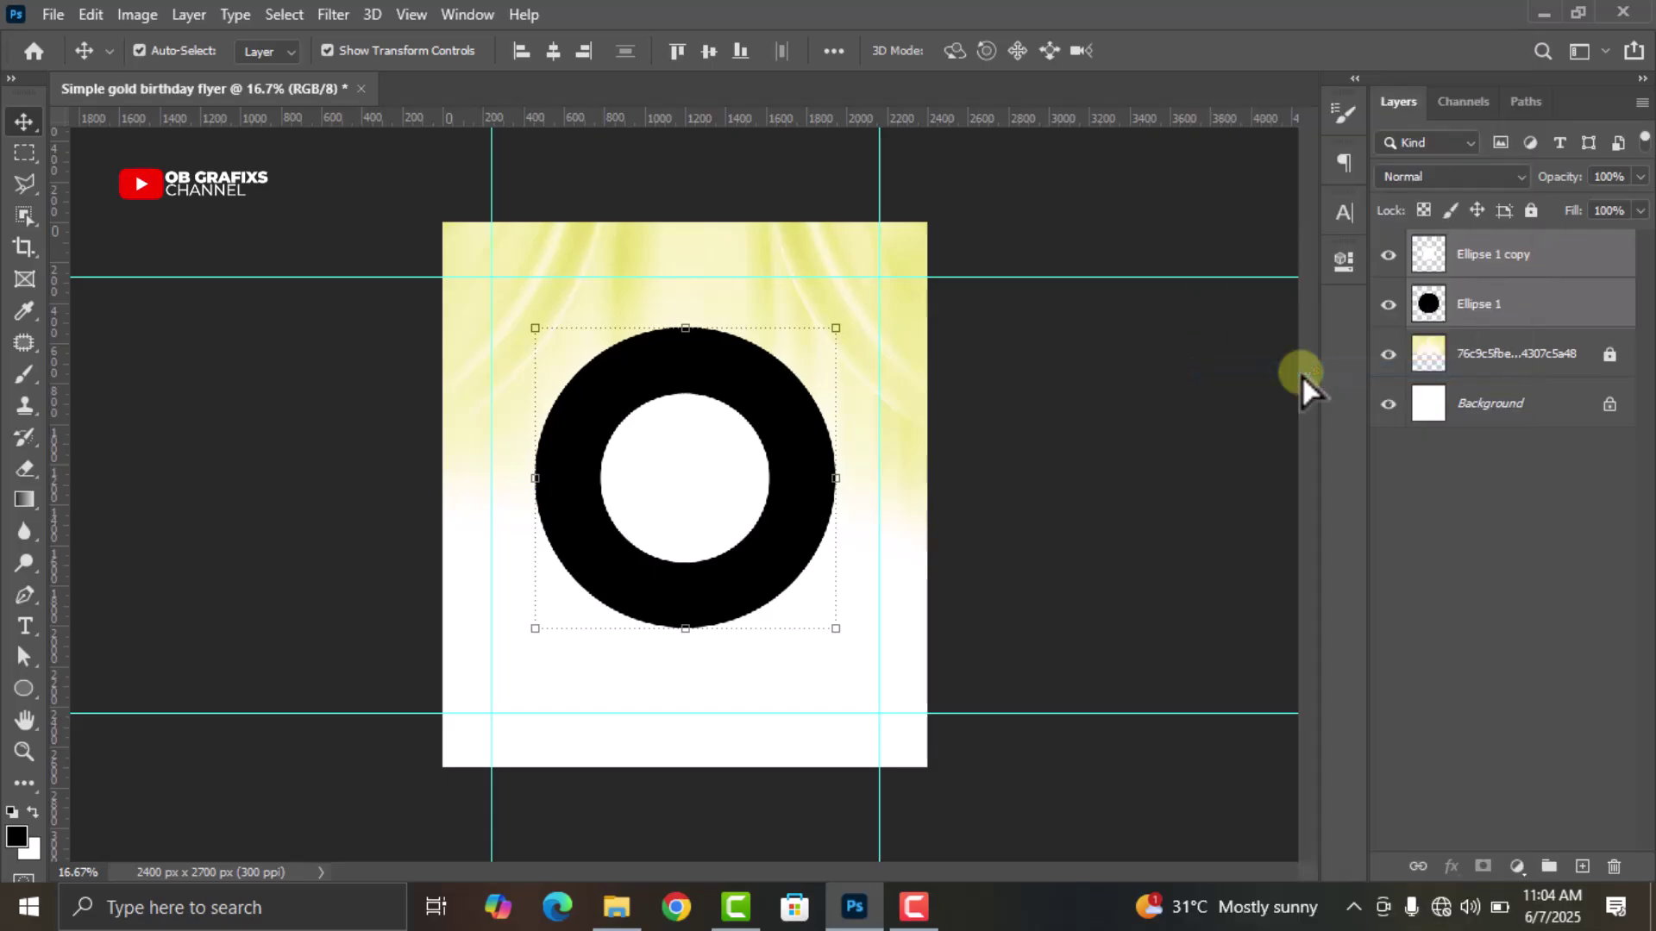
pyautogui.rightClick(1521, 298)
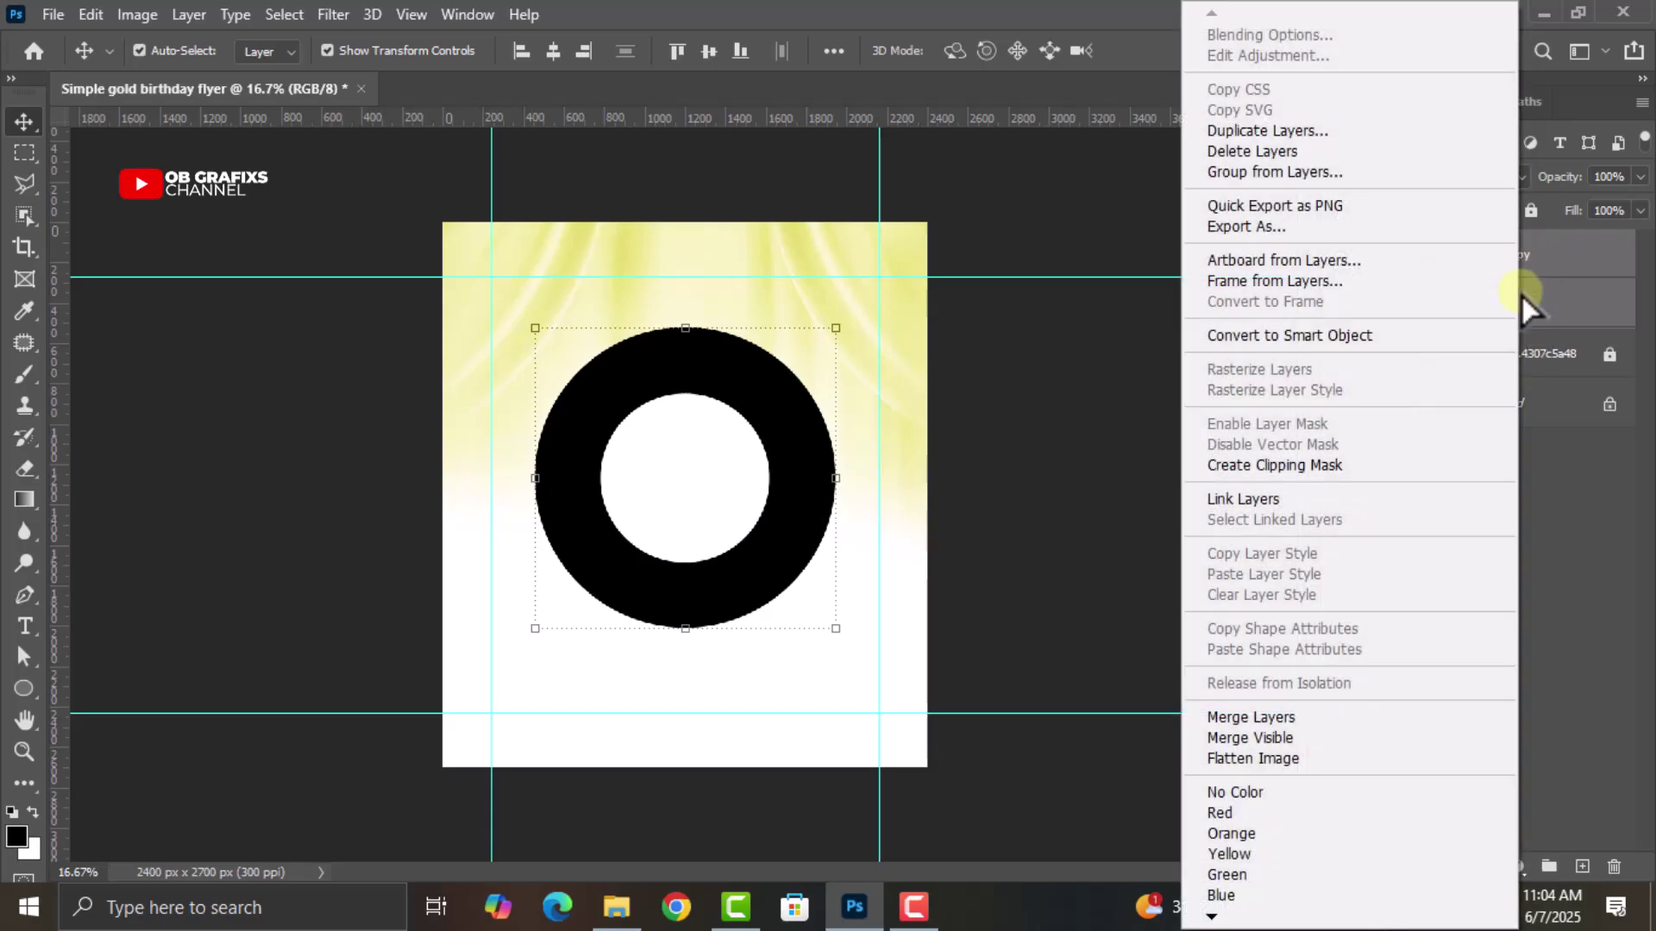
pyautogui.click(1312, 716)
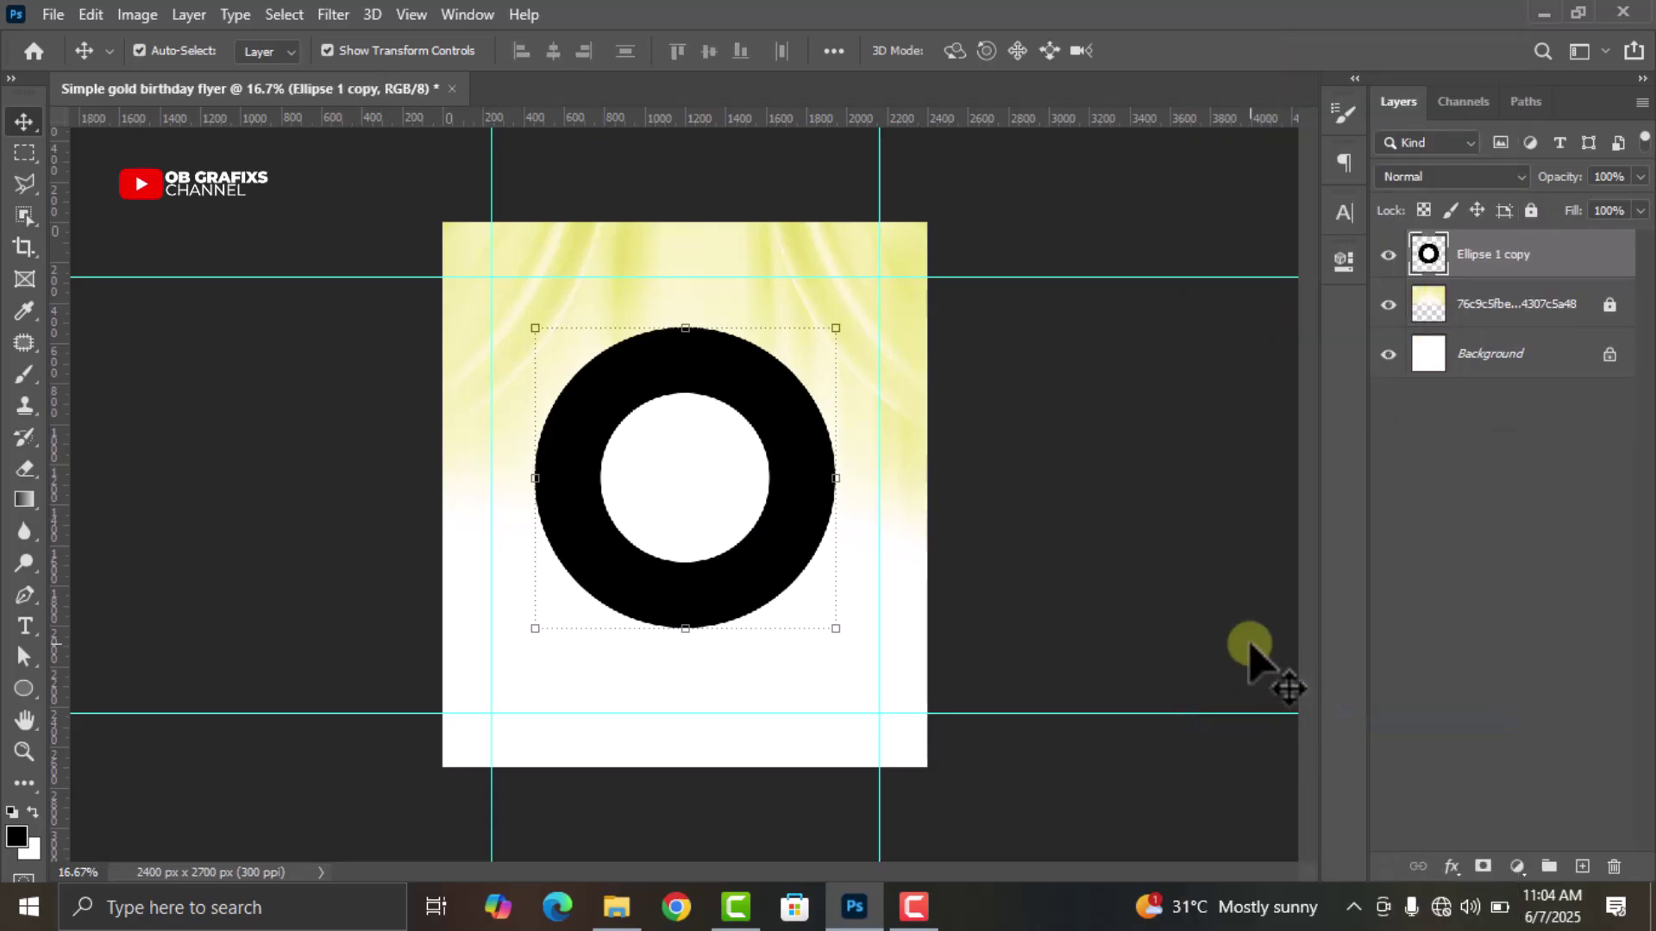
# Remove the ring's white center with the Magic Eraser and shift the black ring slightly to the right on the canvas
pyautogui.click(23, 479)
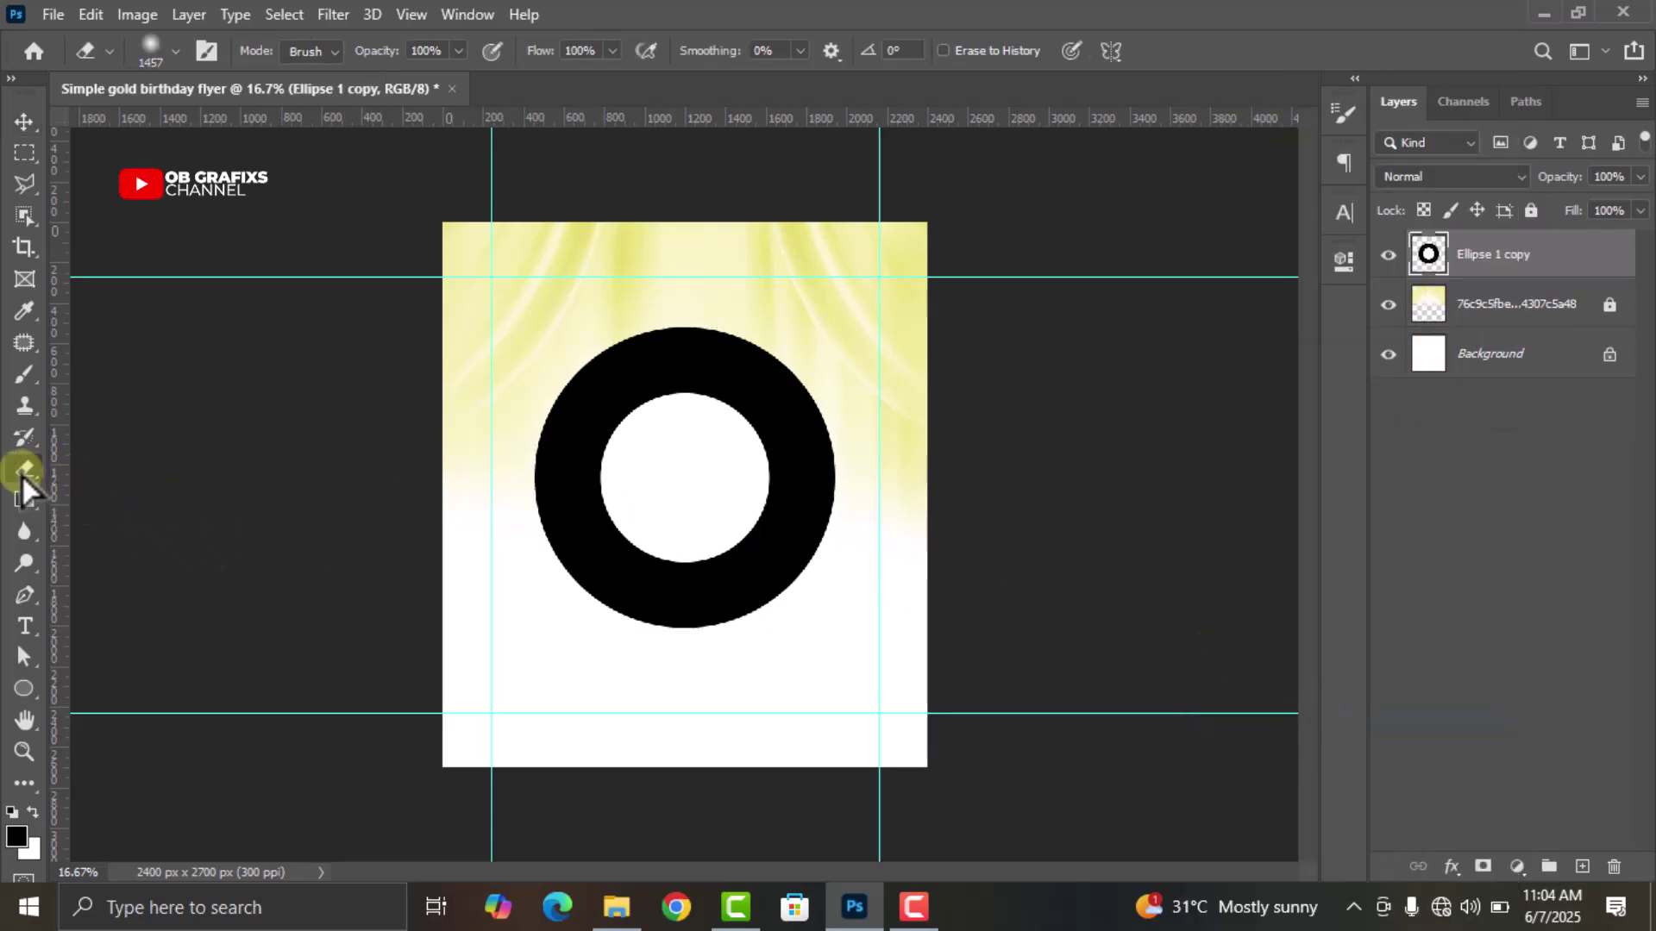
pyautogui.rightClick(23, 480)
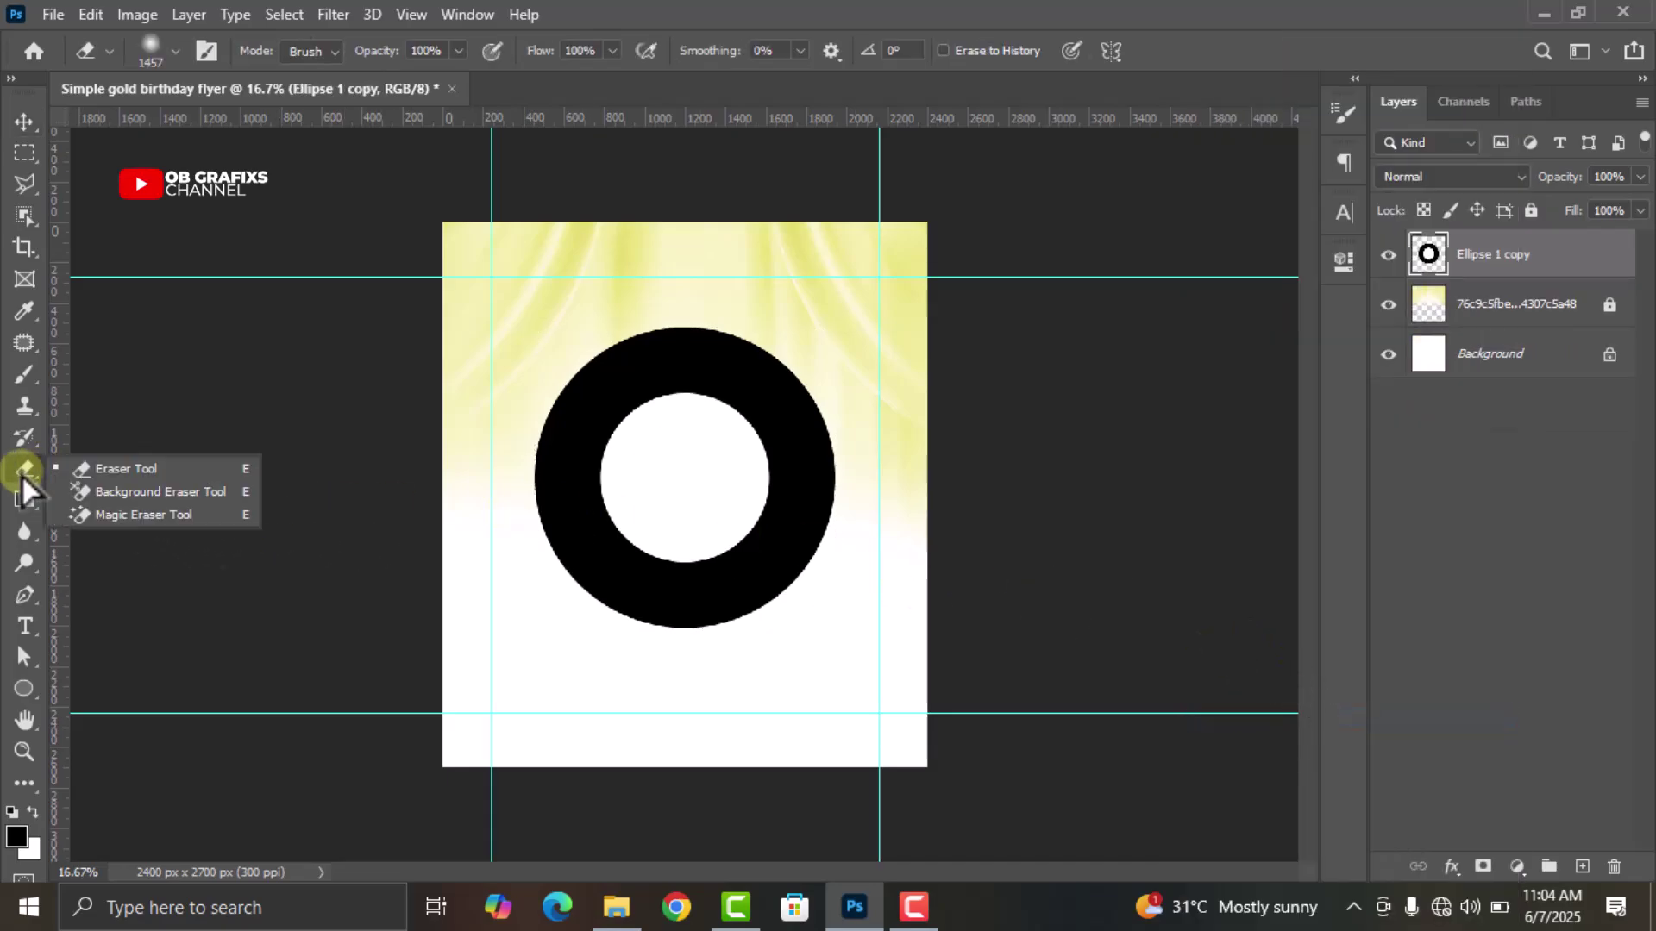
pyautogui.click(112, 516)
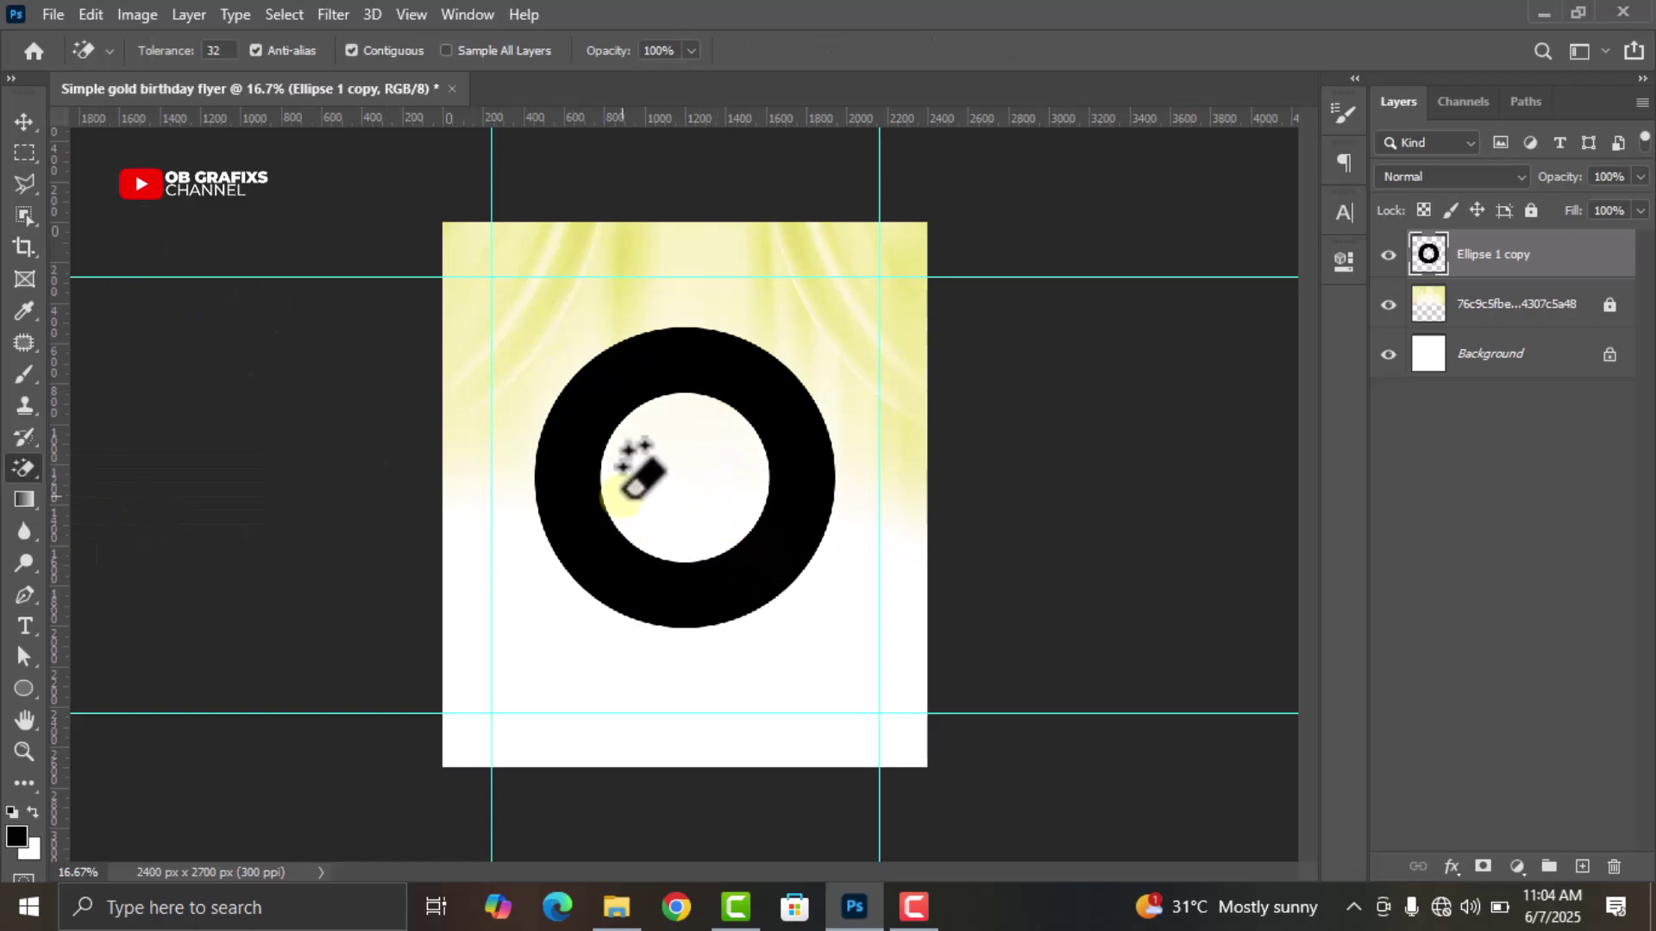
pyautogui.click(28, 125)
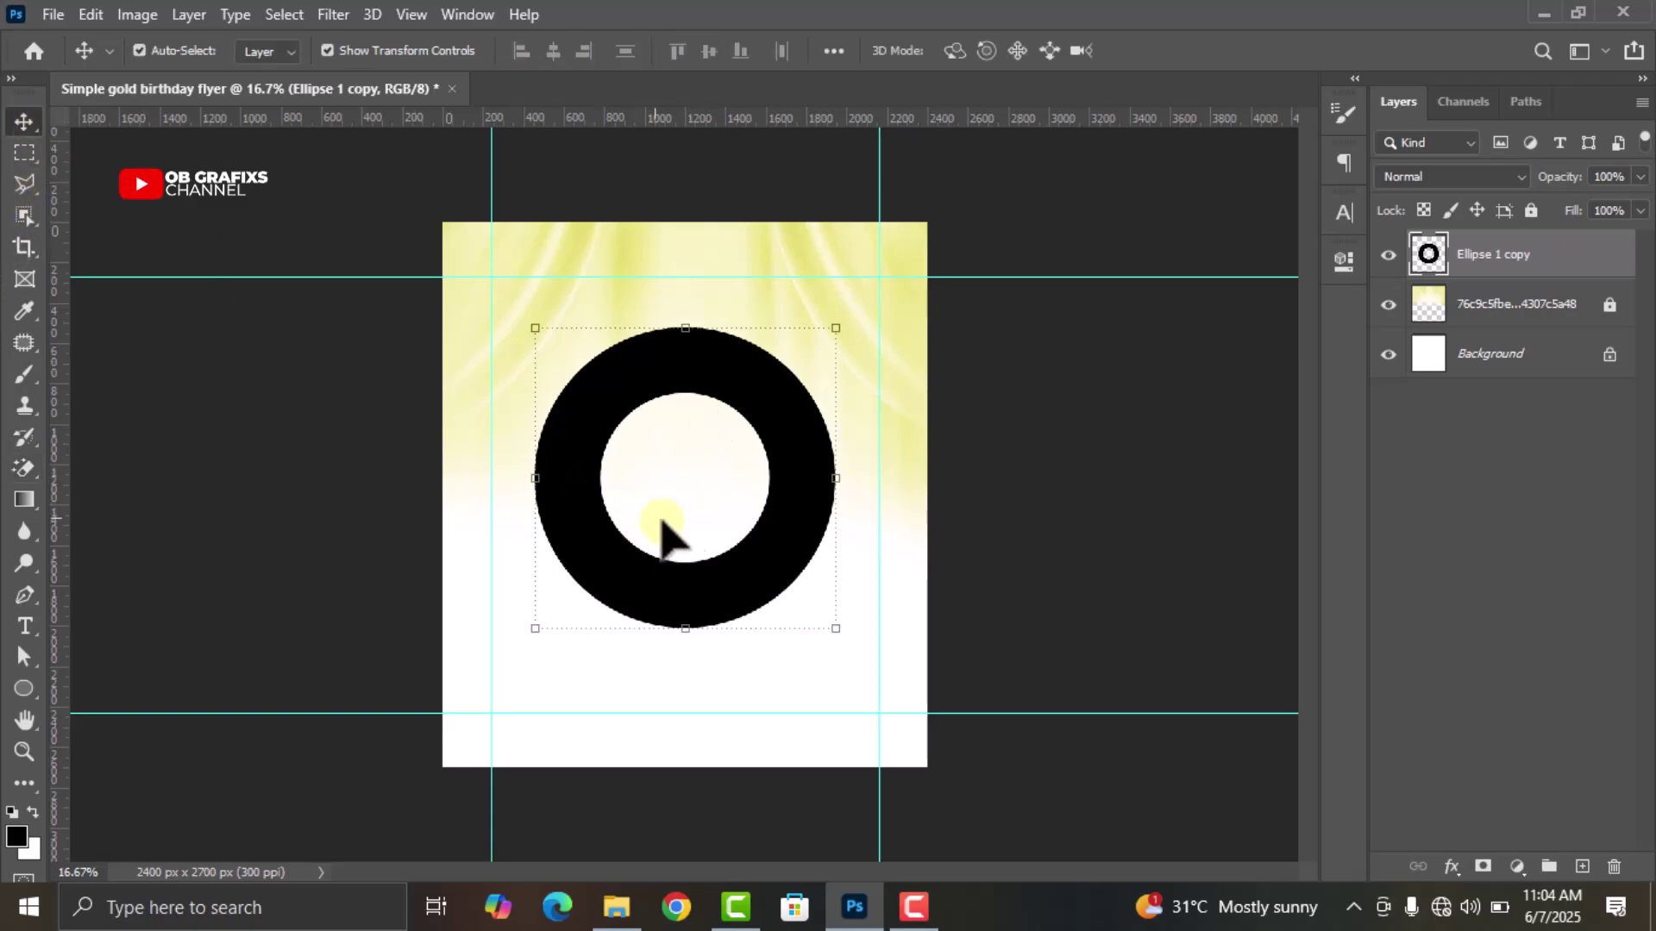
pyautogui.moveTo(806, 608); pyautogui.dragTo(797, 569)
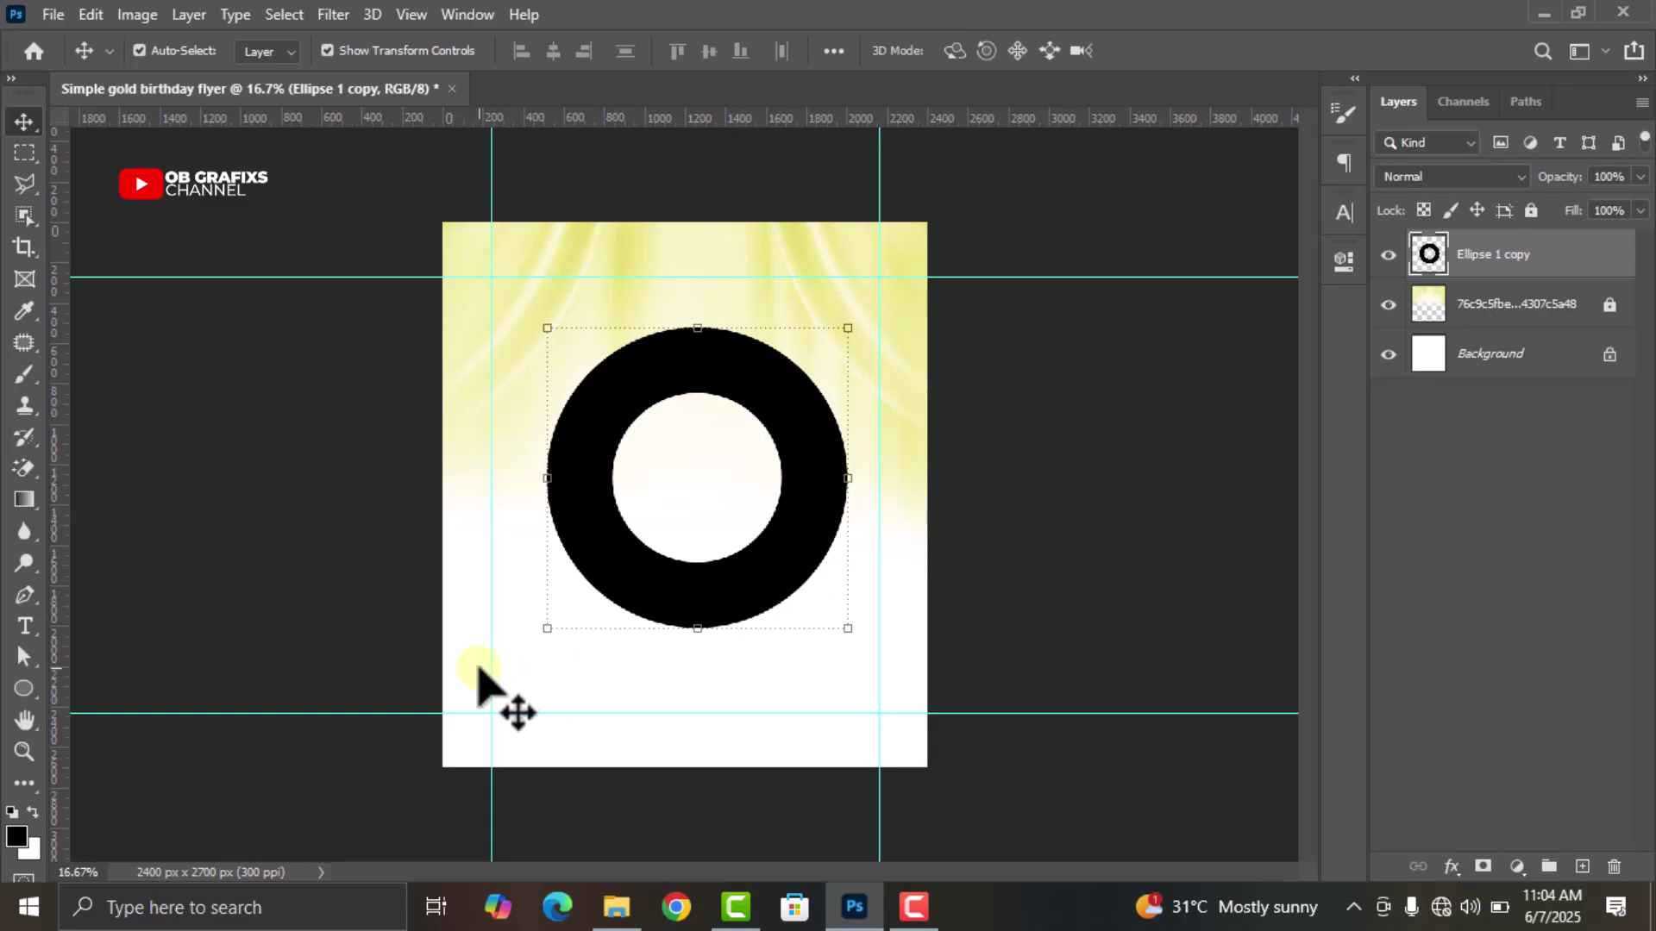
# Outline the right-hand section of the black ring with the Polygonal Lasso and cut it to its own layer
pyautogui.click(26, 189)
pyautogui.moveTo(26, 189); pyautogui.dragTo(118, 216)
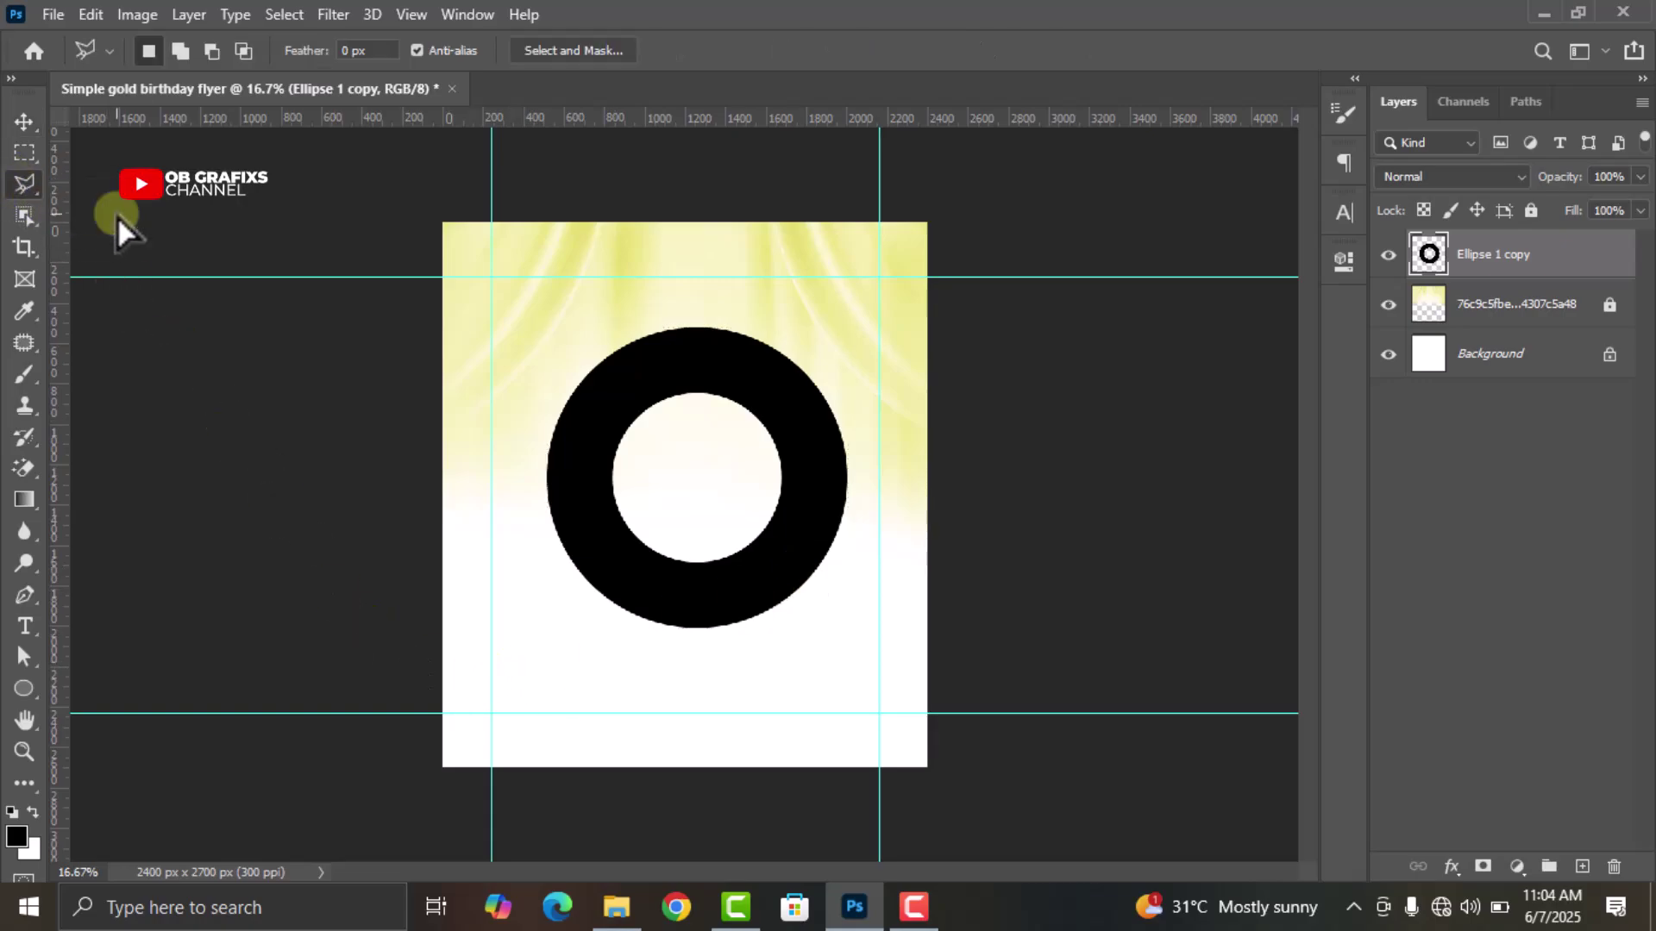
pyautogui.click(830, 593)
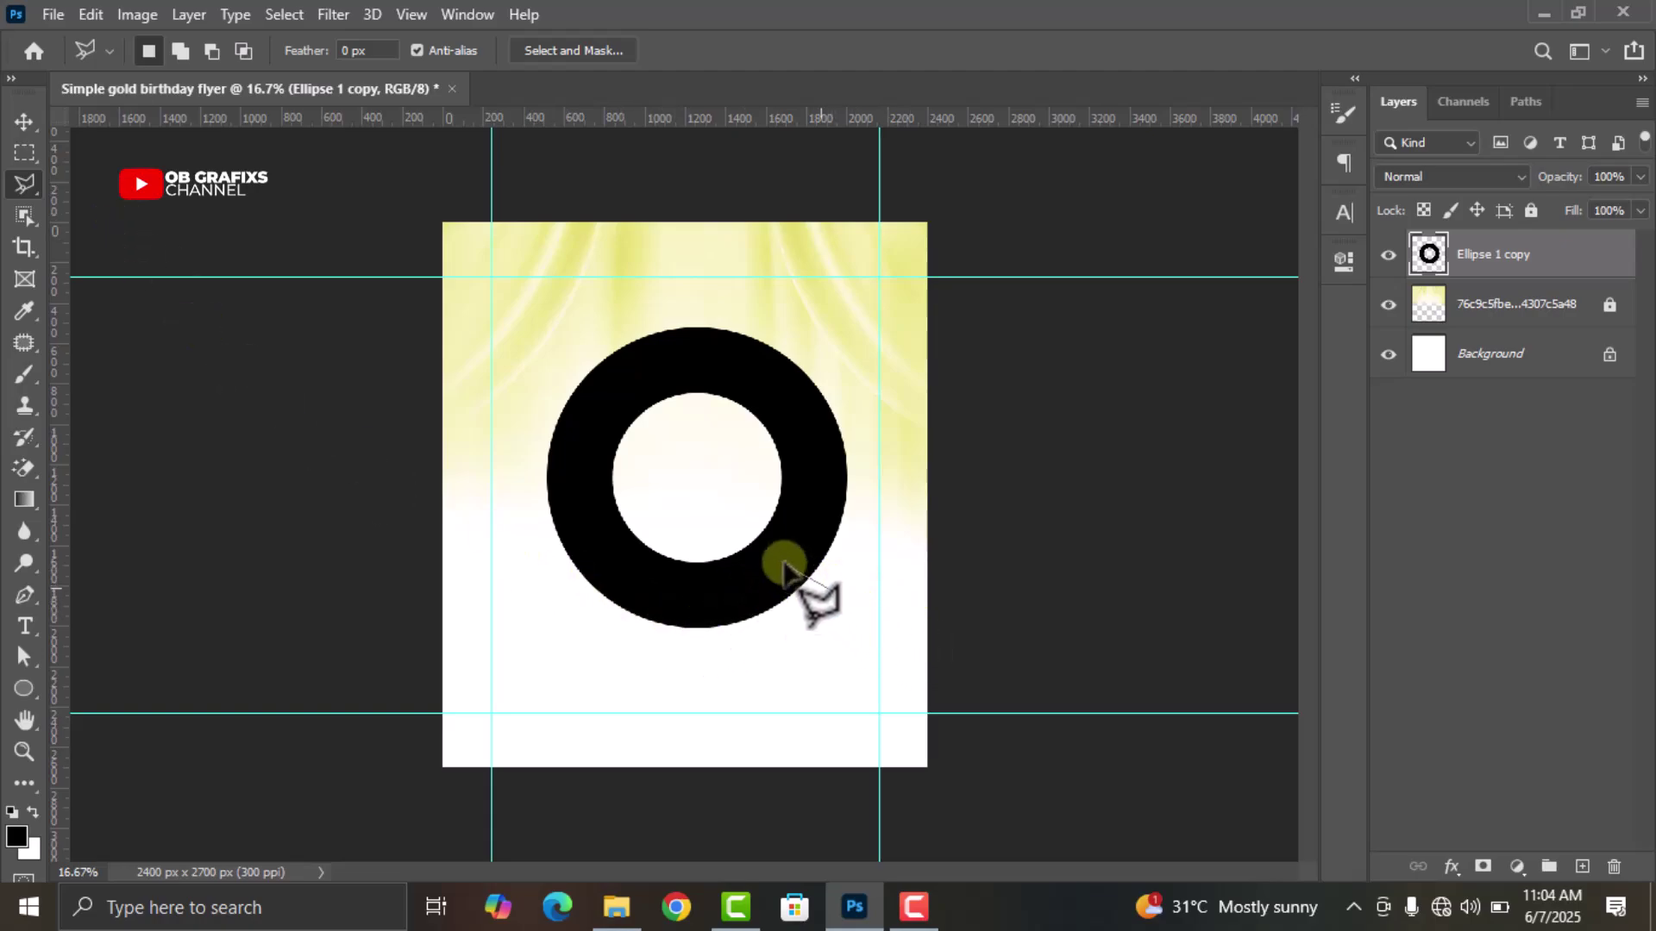
pyautogui.click(735, 517)
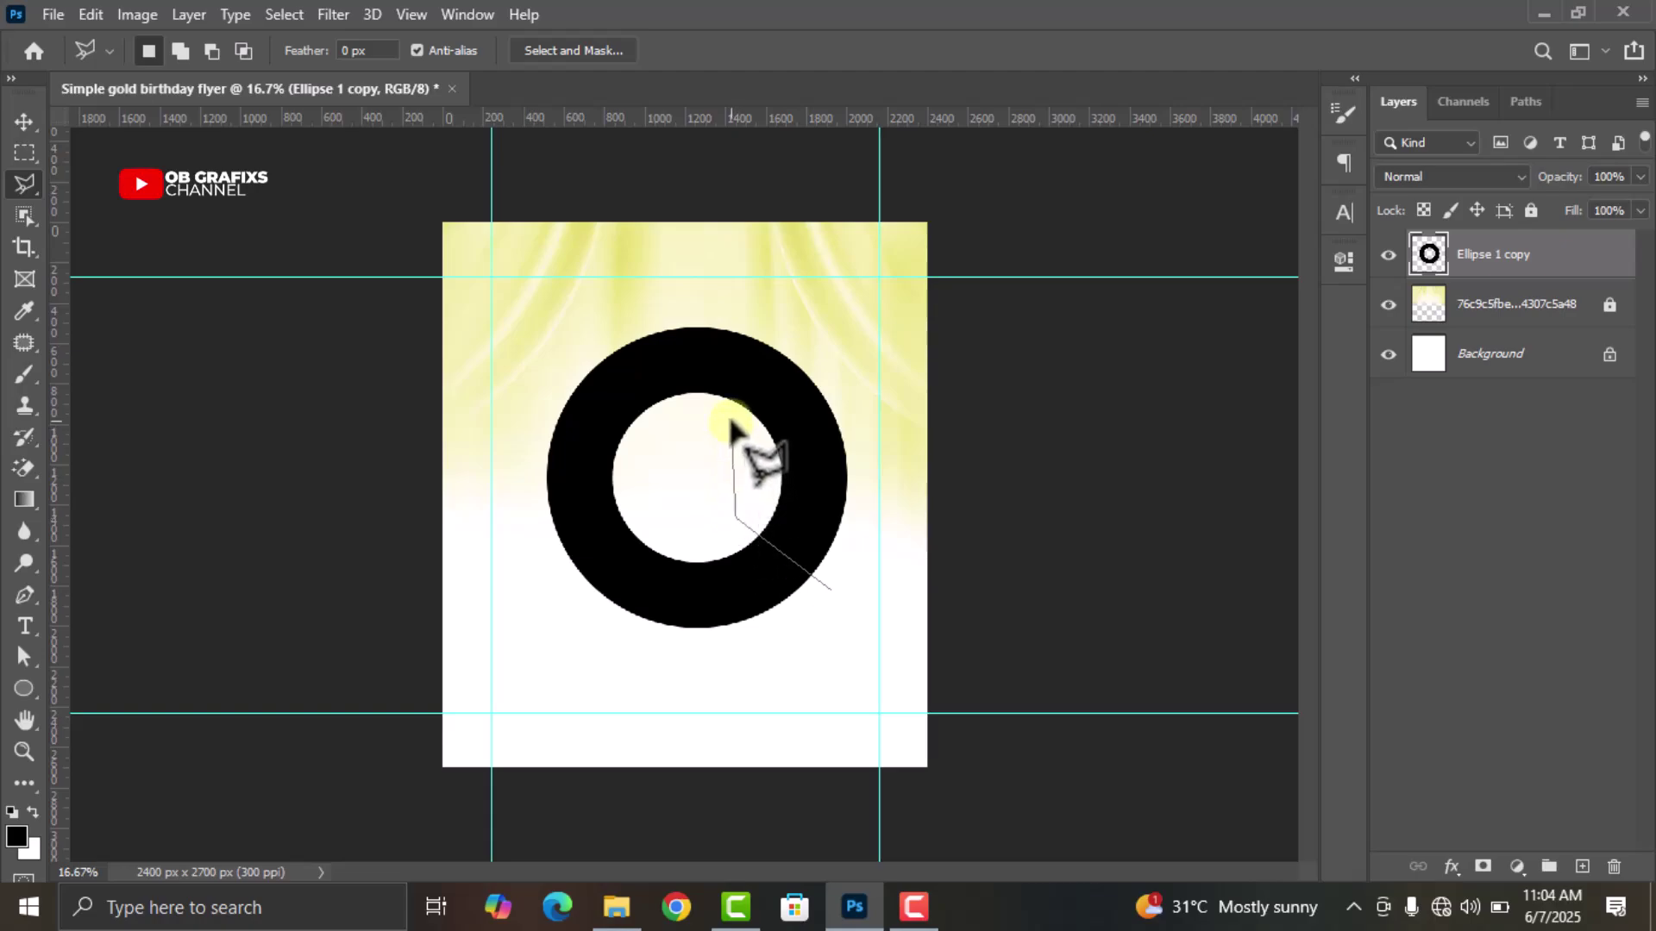
pyautogui.click(731, 420)
pyautogui.click(804, 345)
pyautogui.click(916, 438)
pyautogui.click(832, 592)
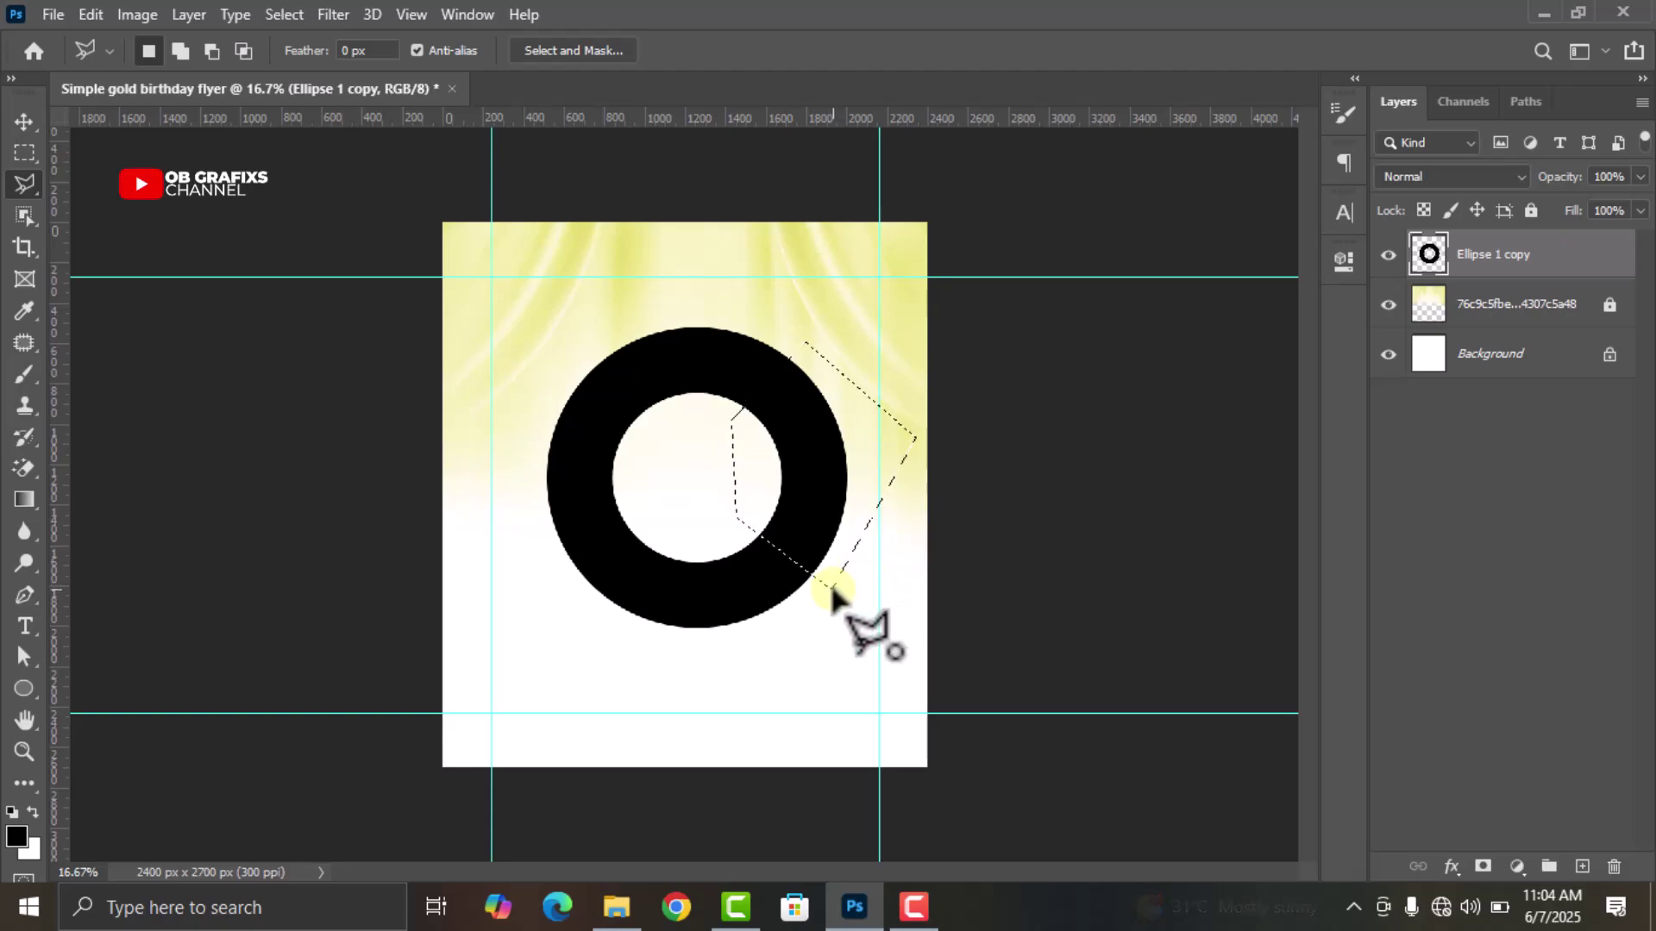
pyautogui.rightClick(811, 450)
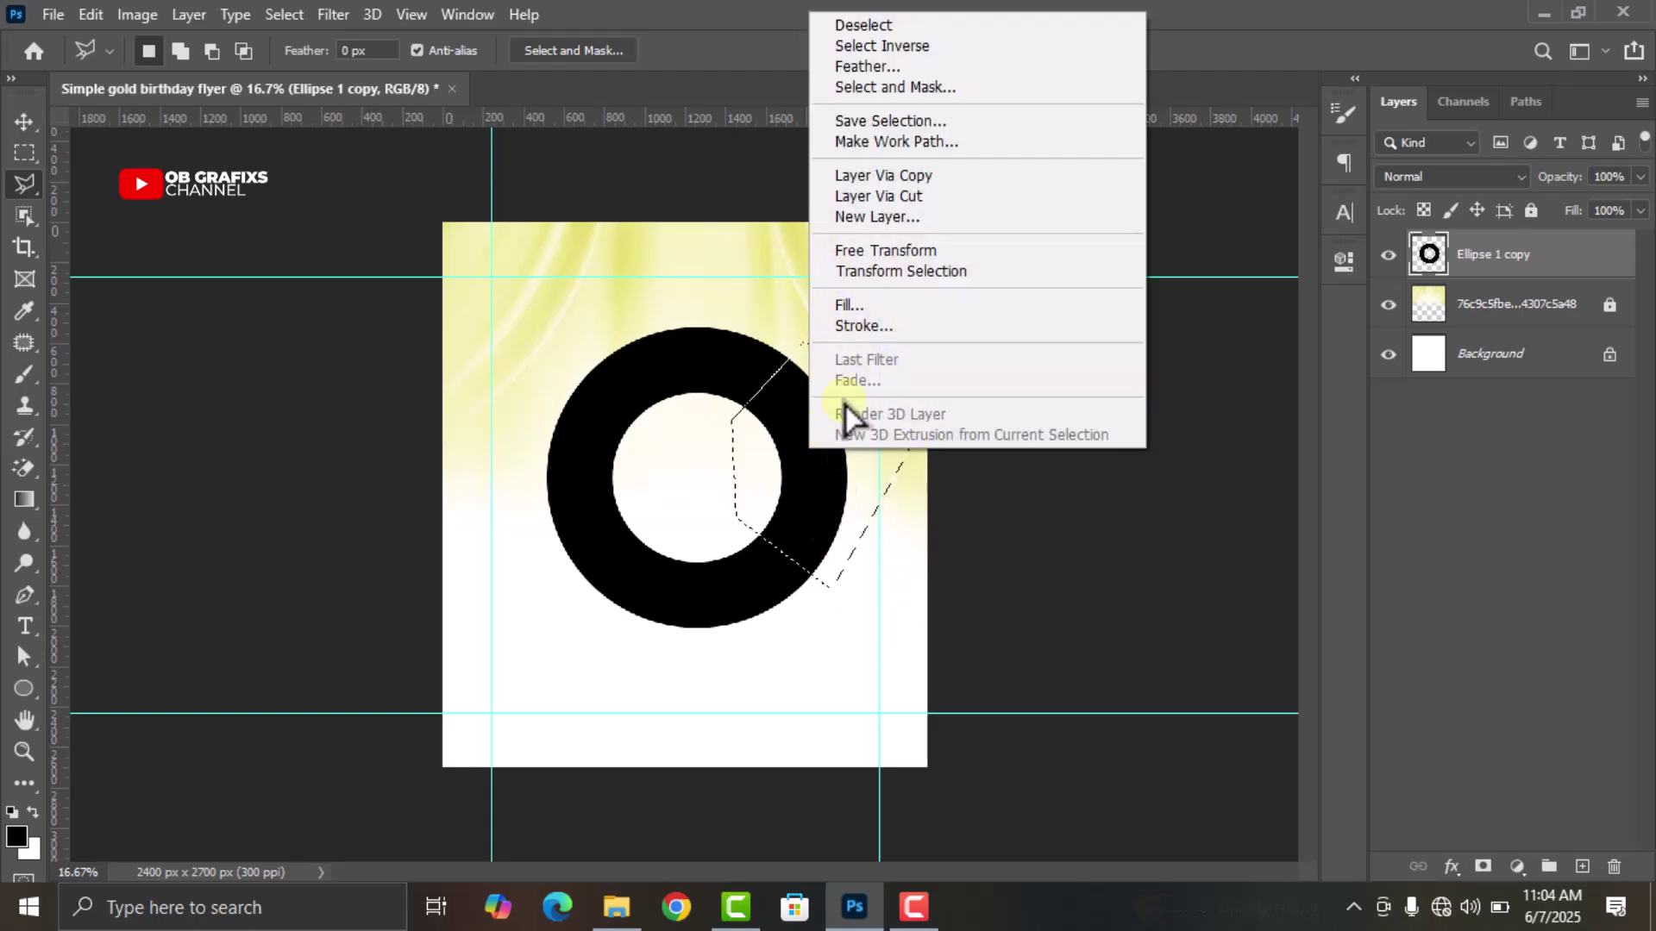
pyautogui.click(924, 197)
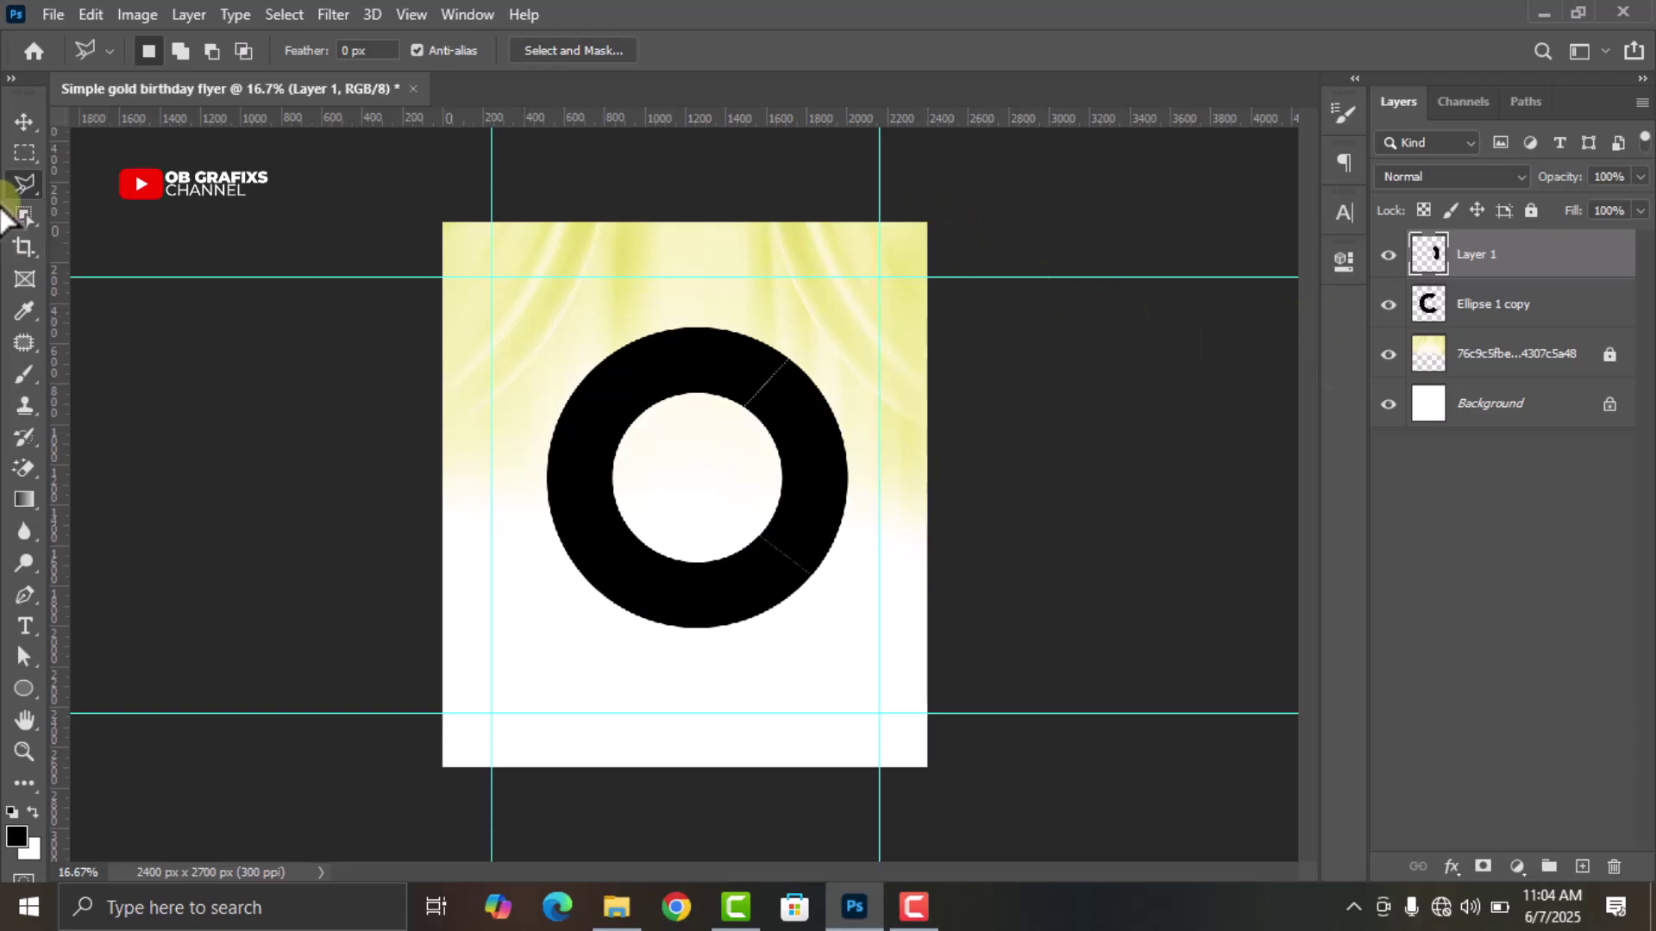
# Separate the cut segment from the ring and move the remaining C shape against the left vertical guide
pyautogui.click(24, 121)
pyautogui.moveTo(793, 444)
pyautogui.mouseDown()
pyautogui.moveTo(827, 427)
pyautogui.moveTo(787, 561)
pyautogui.moveTo(703, 593)
pyautogui.moveTo(791, 496)
pyautogui.moveTo(788, 474)
pyautogui.mouseUp()
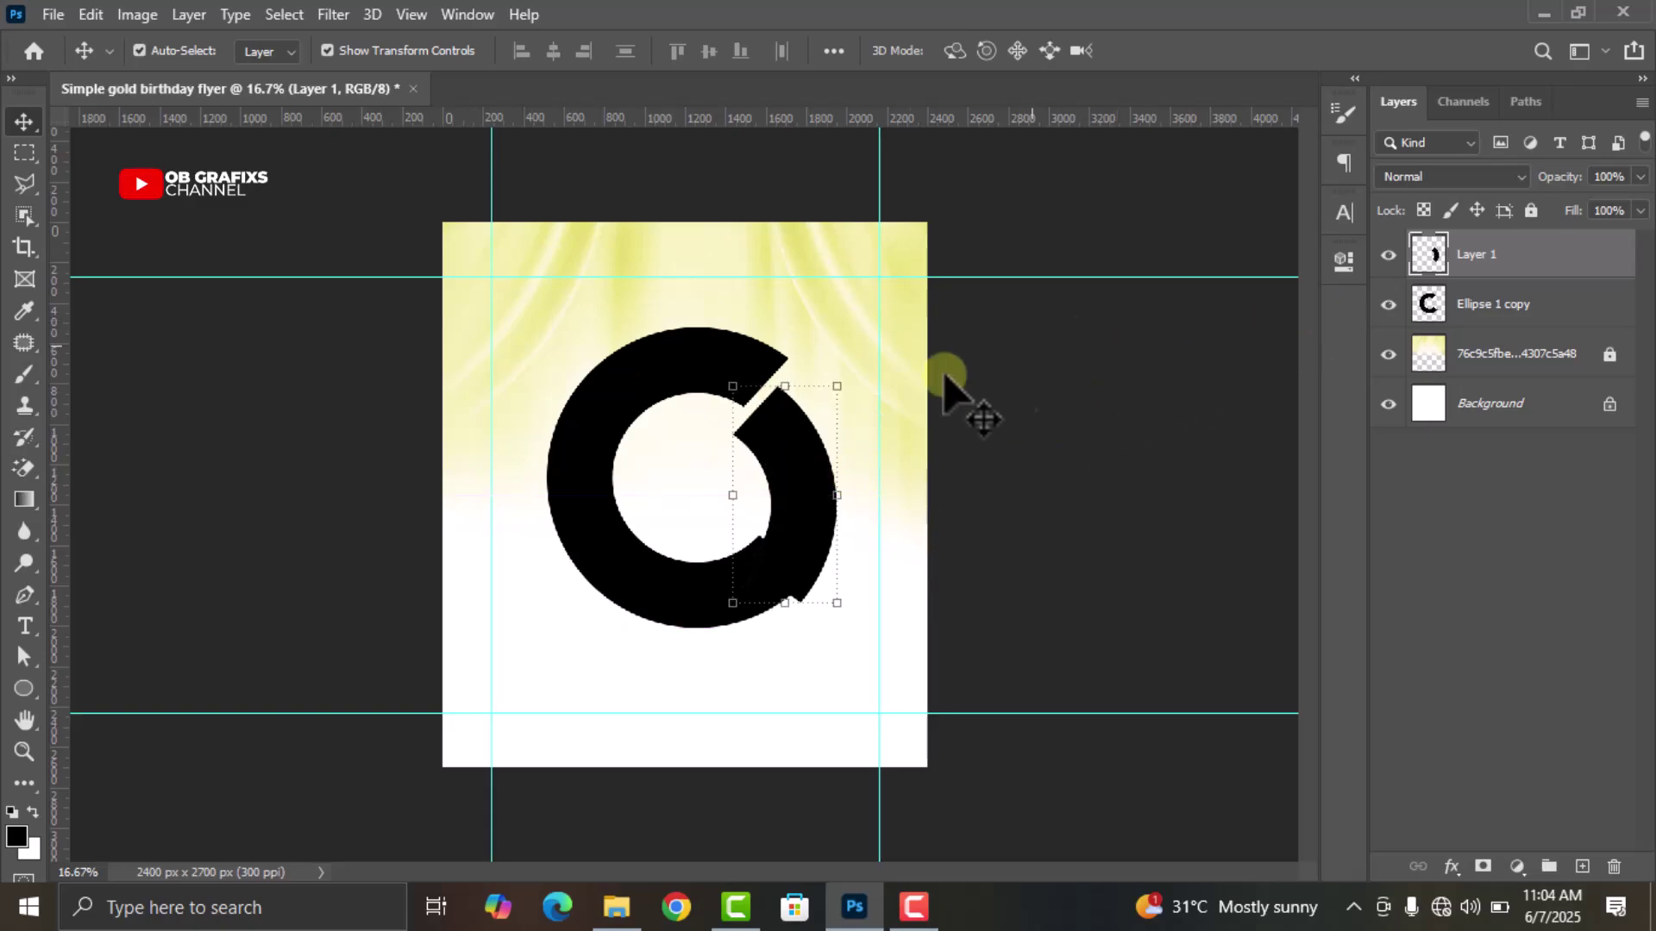
pyautogui.moveTo(614, 543); pyautogui.dragTo(562, 560)
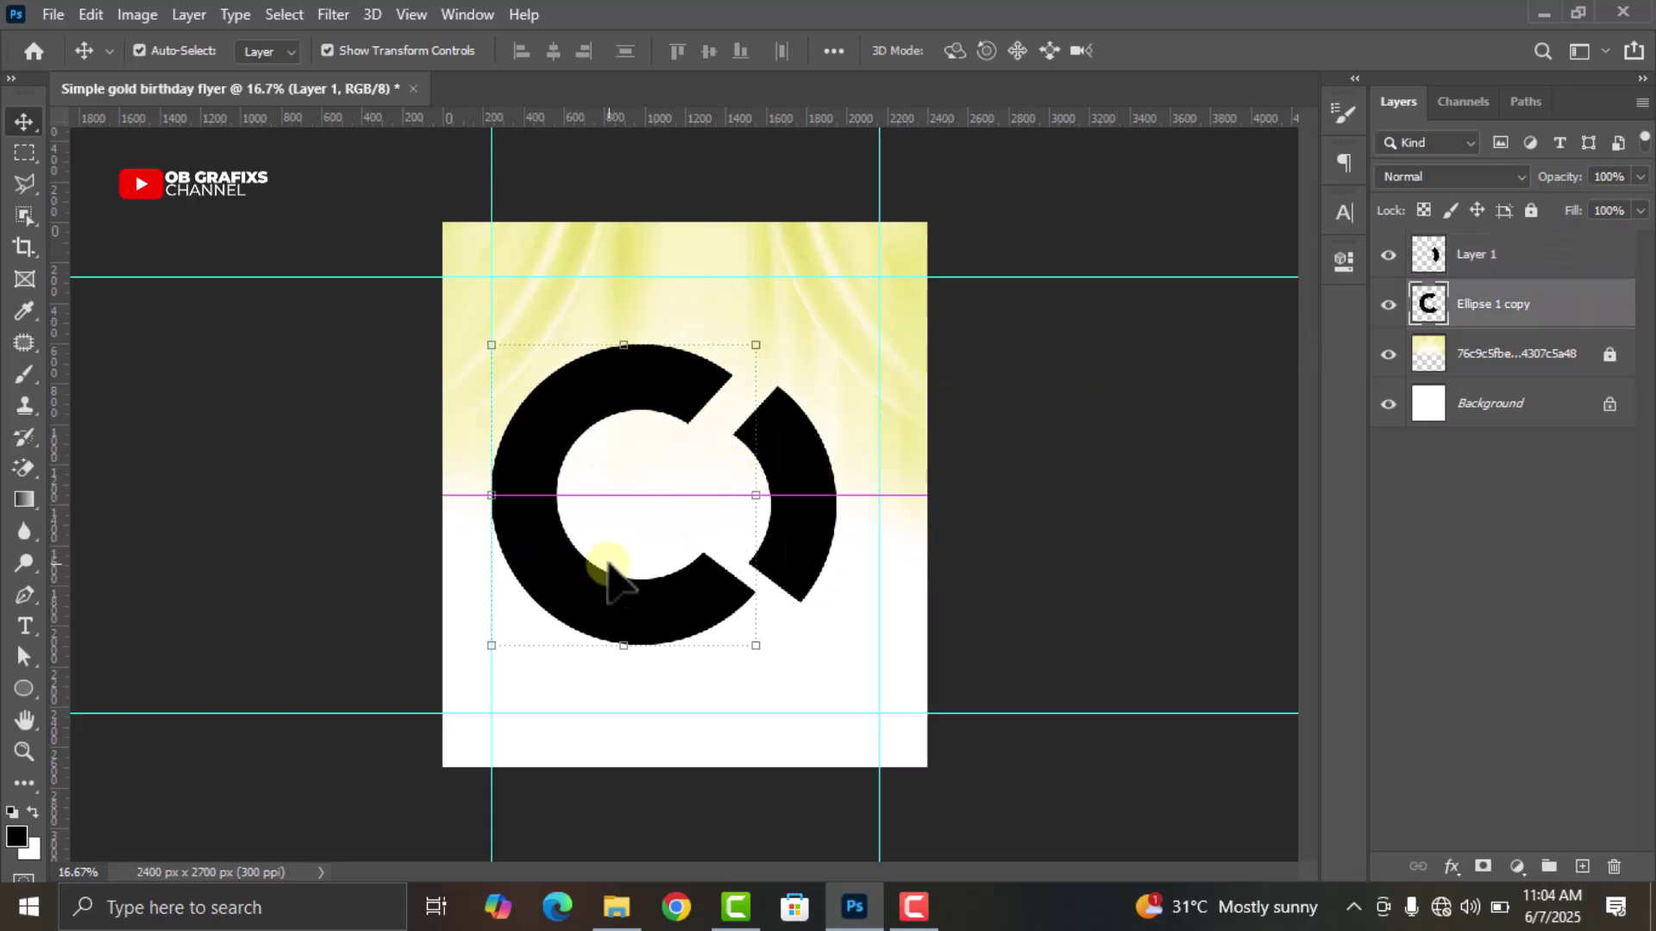
# Rotate the cut segment about 102° and place it beside the upper end of the C shape
pyautogui.moveTo(816, 505); pyautogui.dragTo(802, 376)
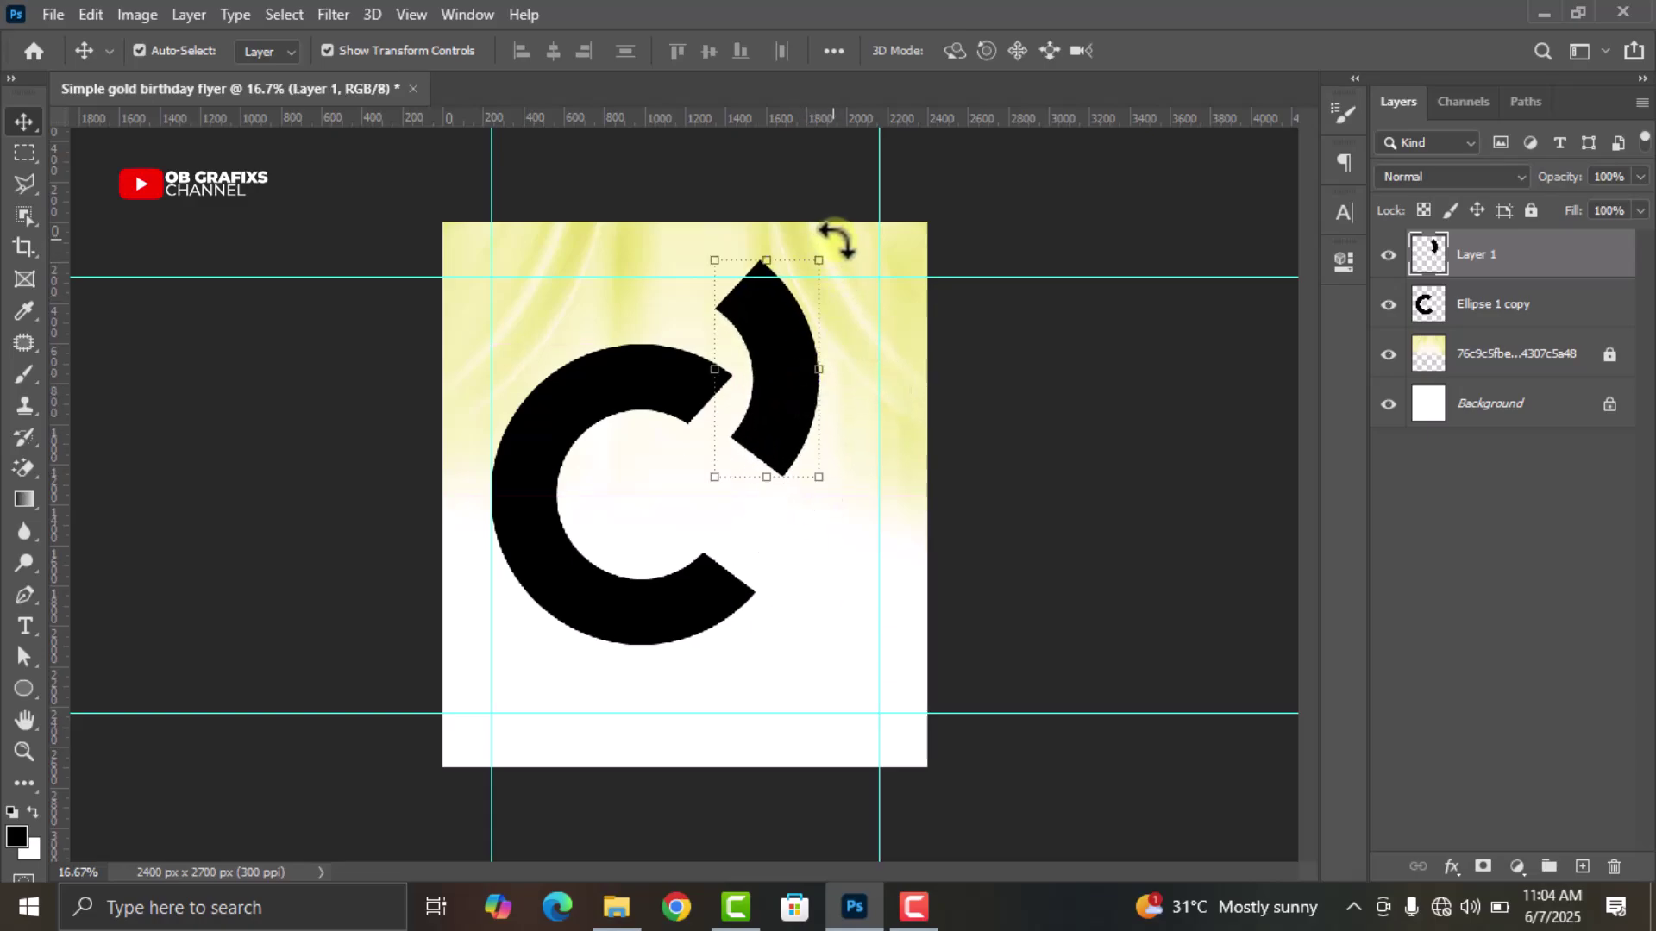
pyautogui.moveTo(846, 244); pyautogui.dragTo(905, 491)
pyautogui.moveTo(794, 380); pyautogui.dragTo(828, 435)
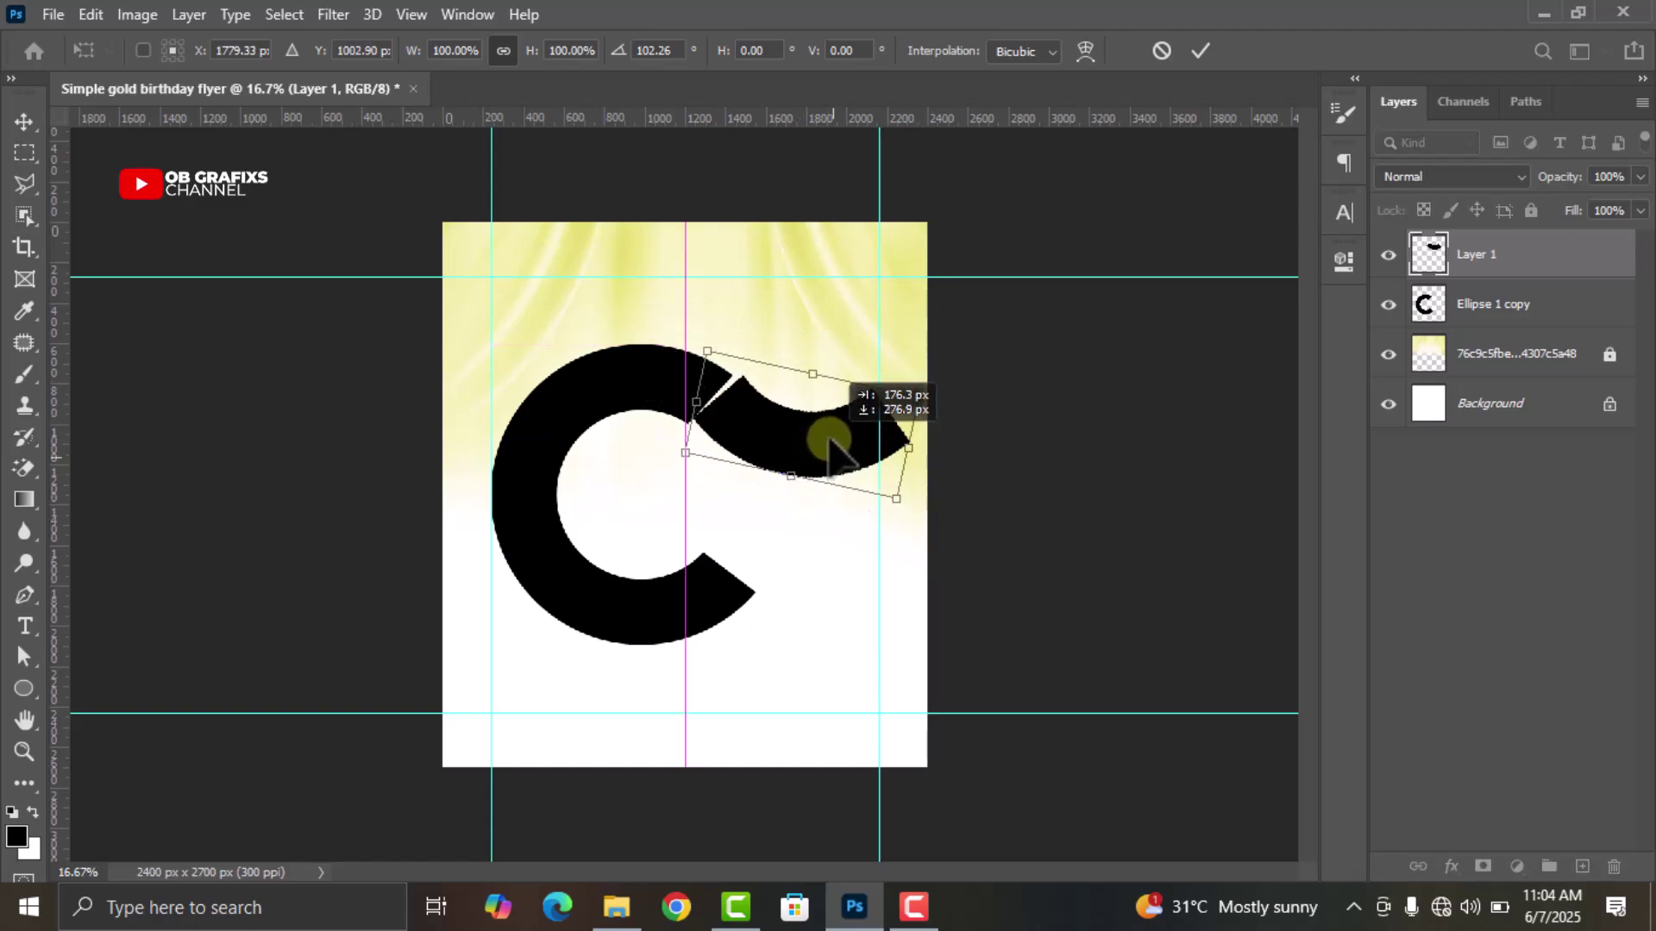
pyautogui.click(1194, 50)
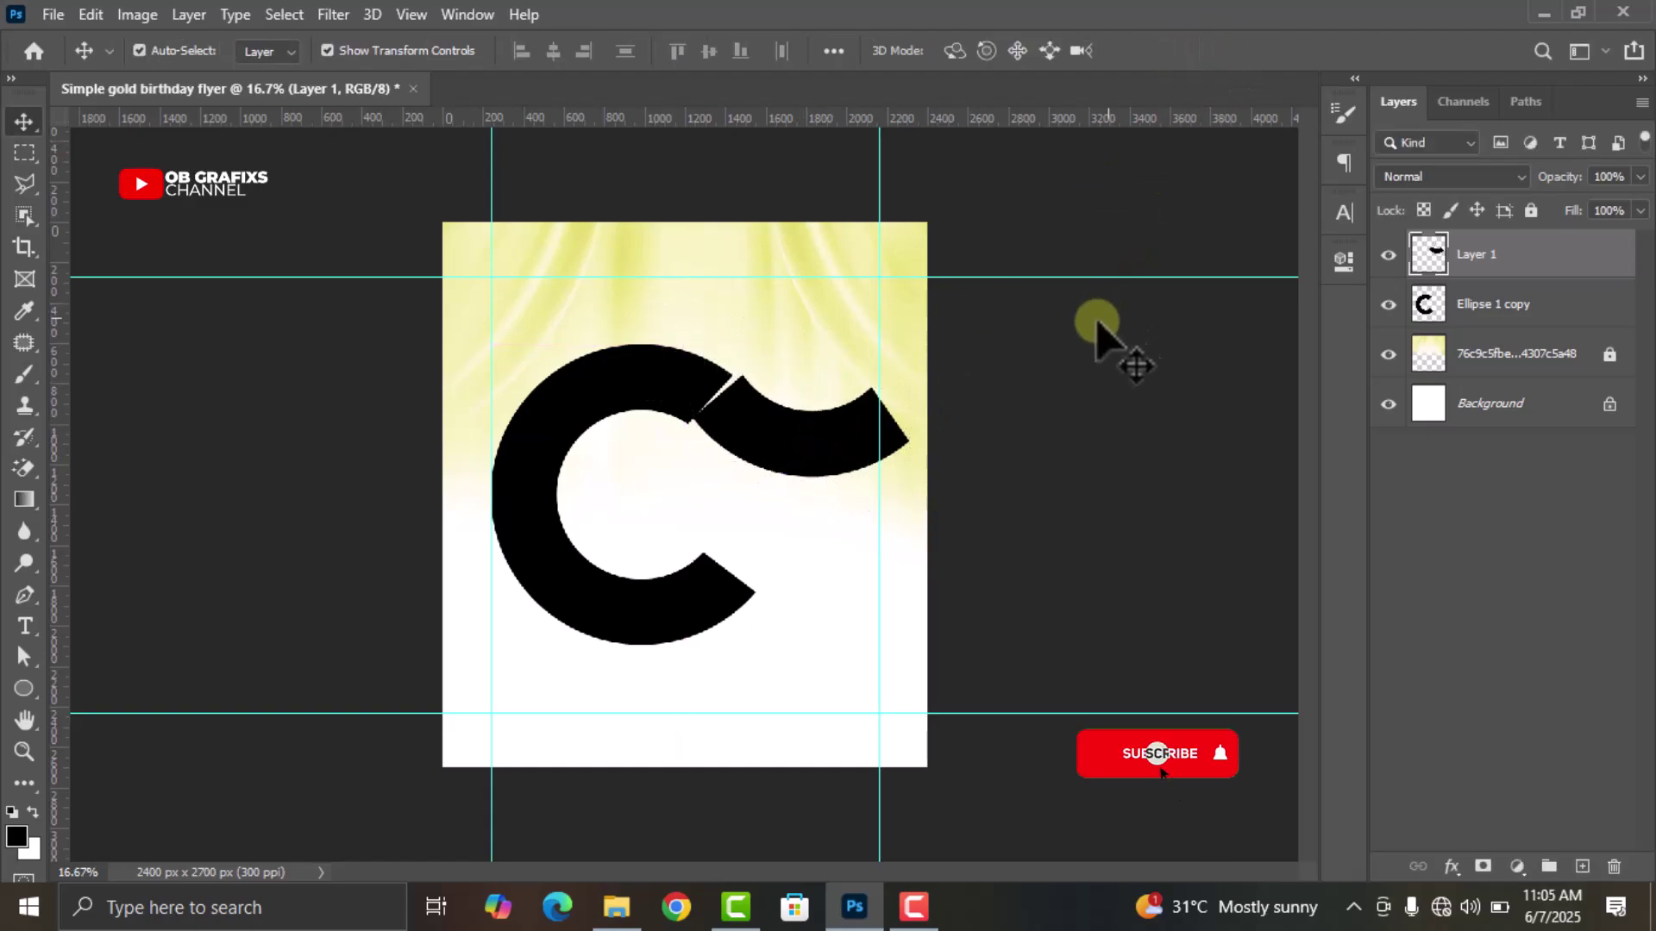
# Rotate the segment about -6.9° and align it with the C's upper end to form a continuous wavy band
pyautogui.scroll(3, 828, 345)
pyautogui.click(845, 473)
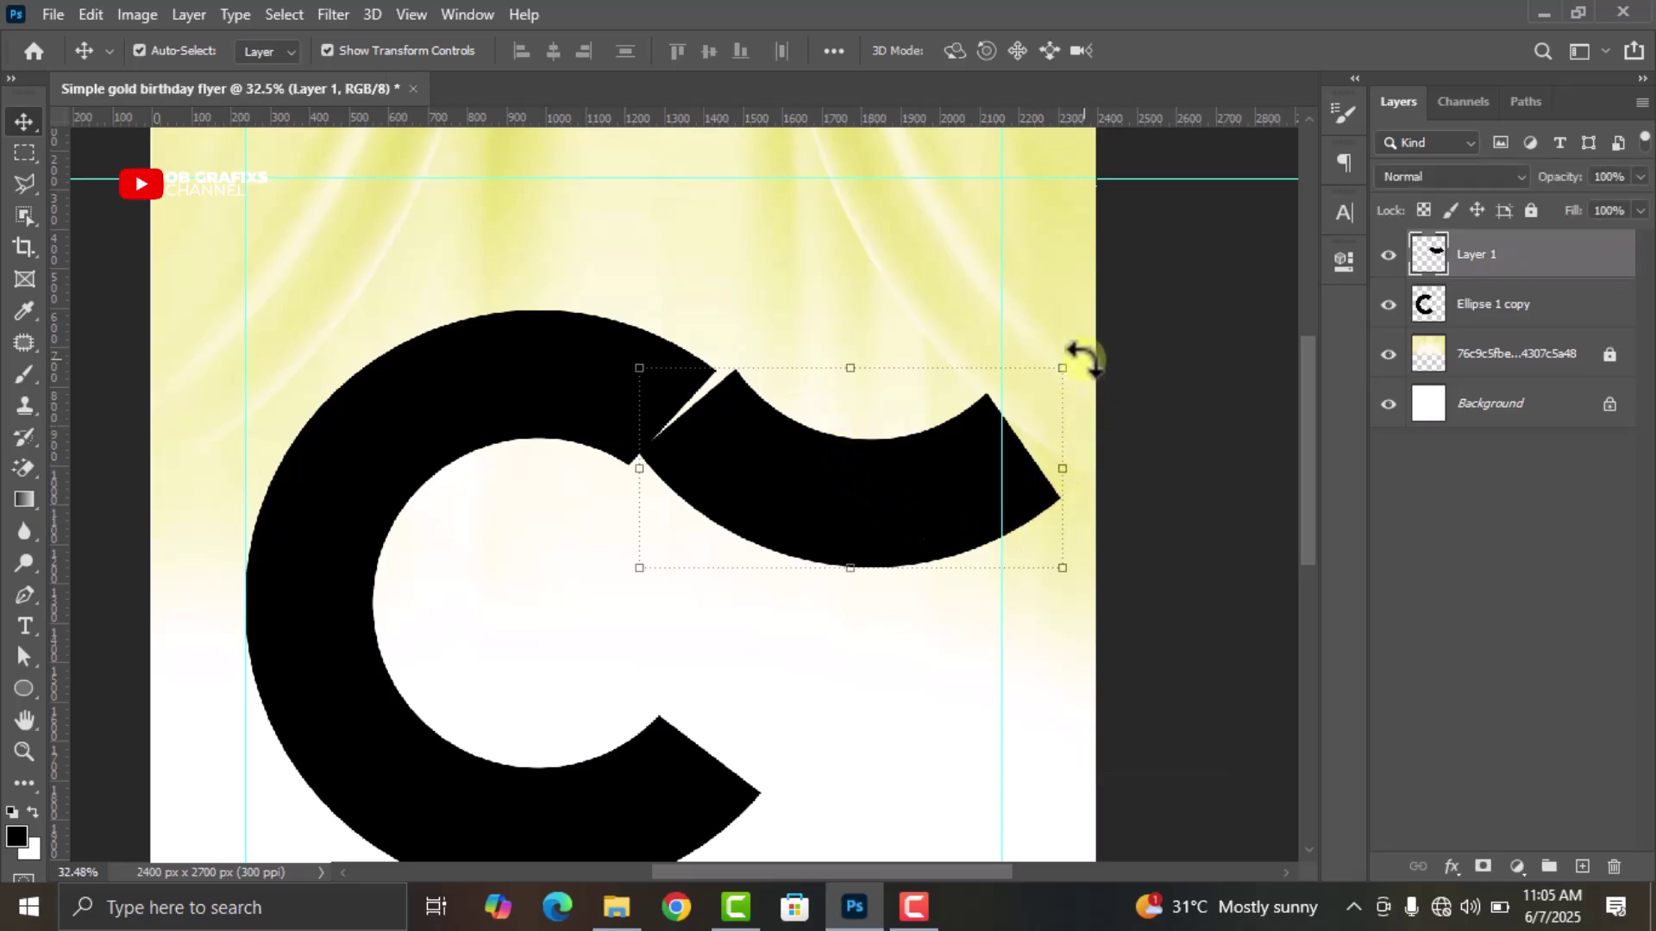
pyautogui.moveTo(1082, 358); pyautogui.dragTo(1069, 336)
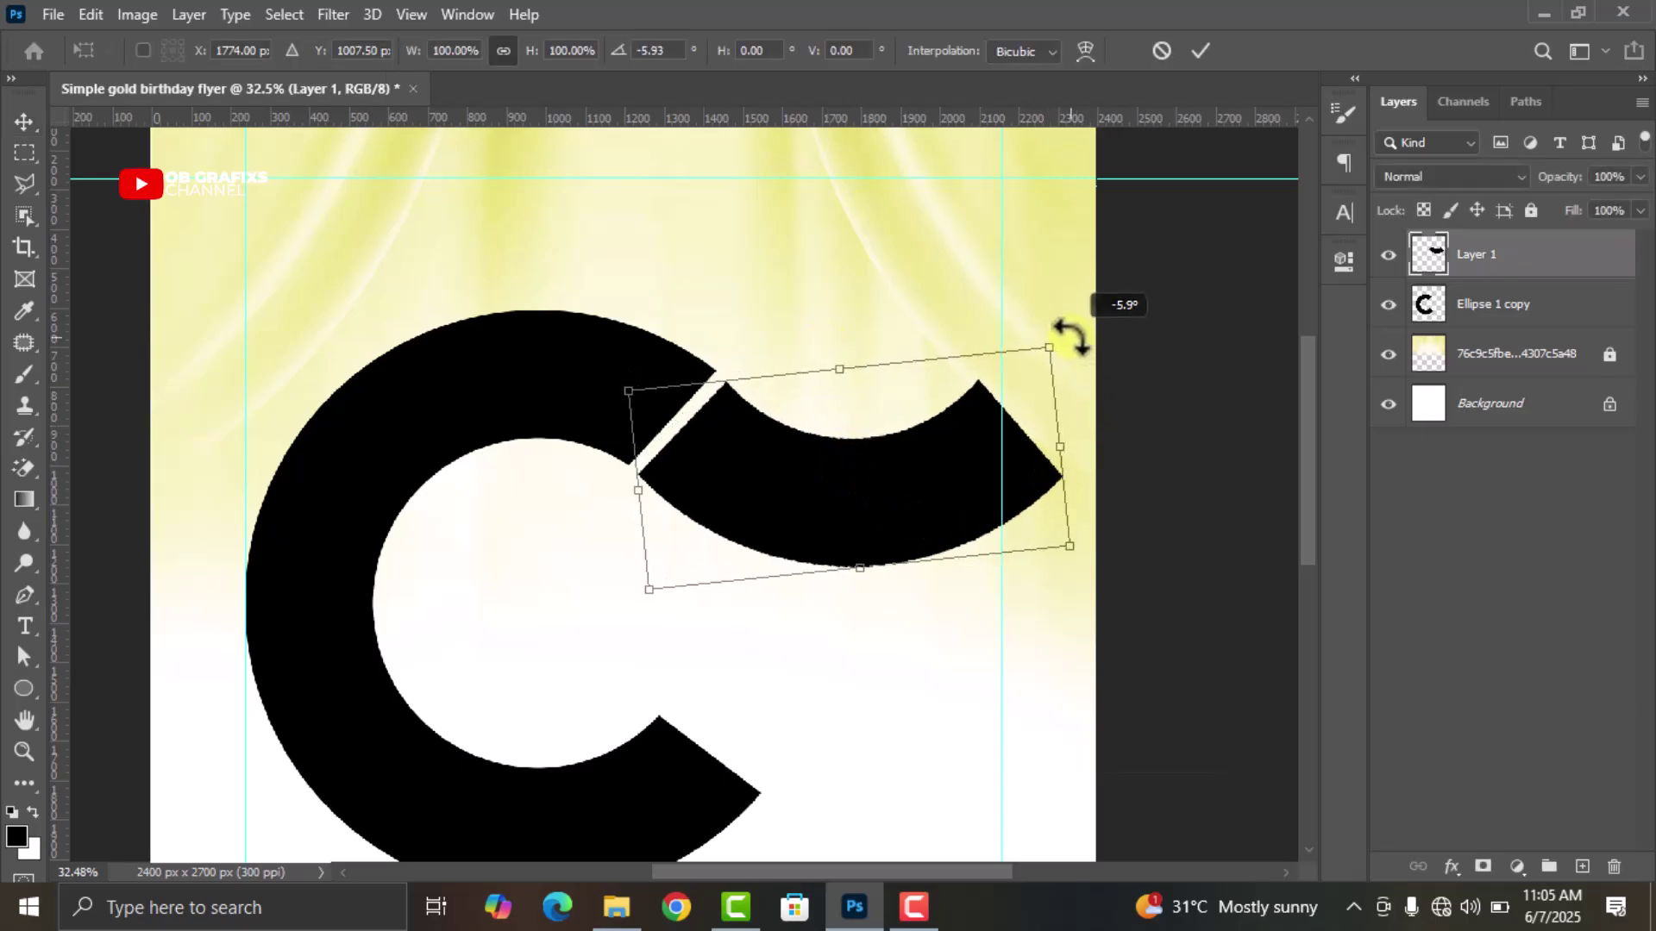
pyautogui.moveTo(897, 493); pyautogui.dragTo(879, 480)
pyautogui.scroll(5, 784, 425)
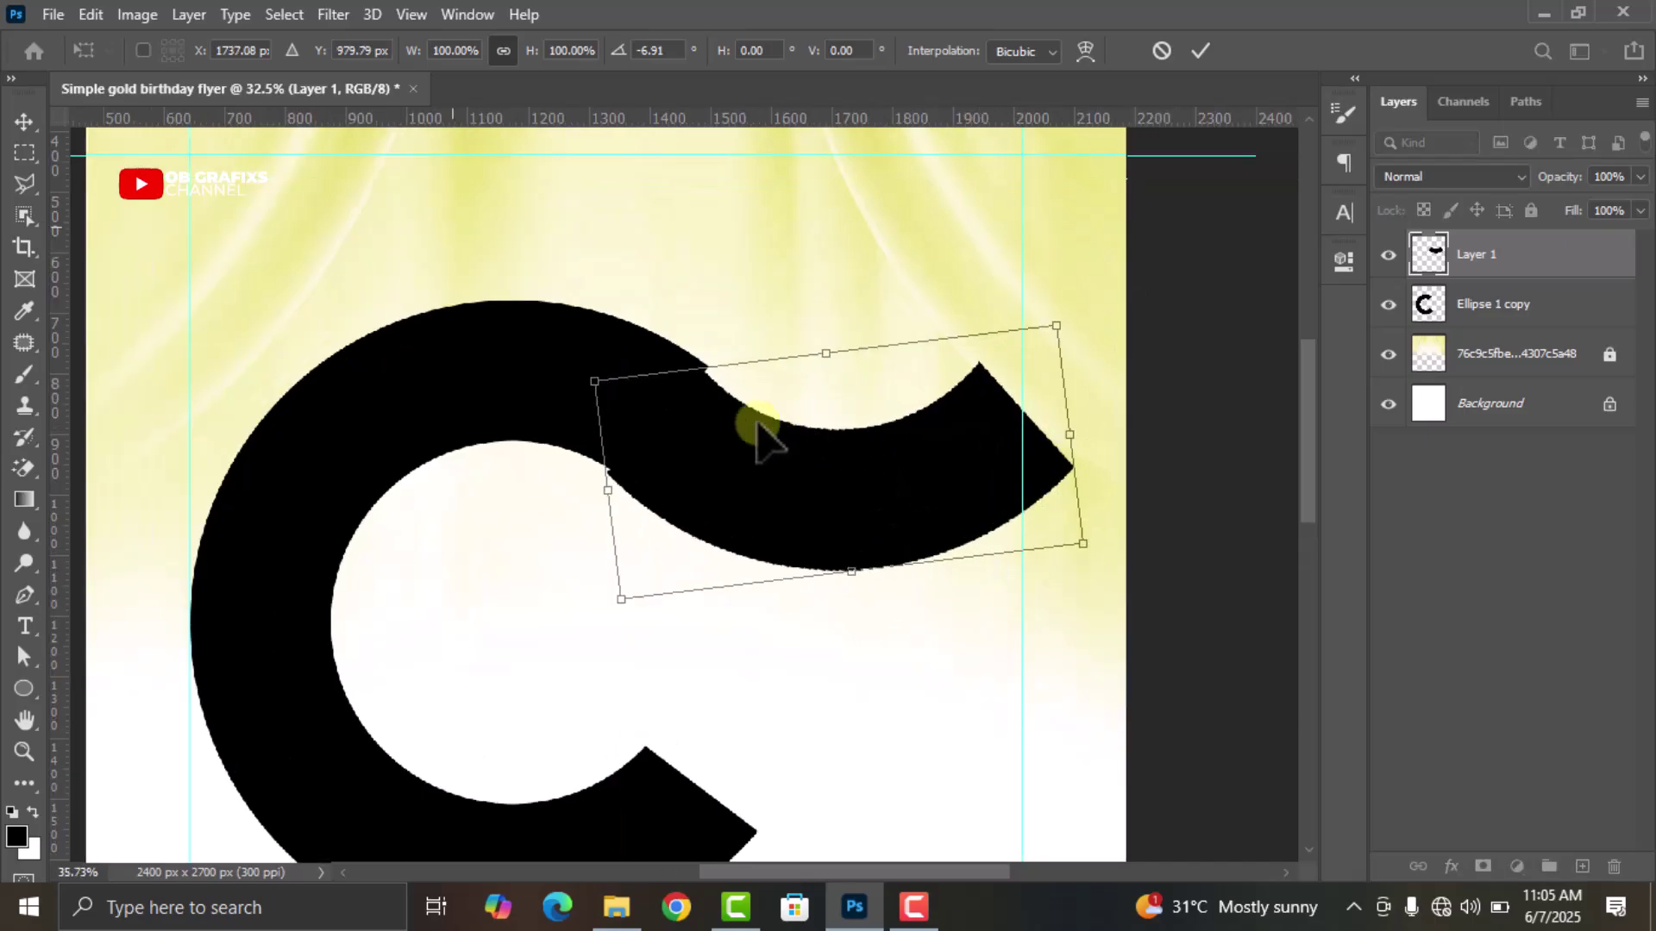
pyautogui.moveTo(695, 489); pyautogui.dragTo(703, 492)
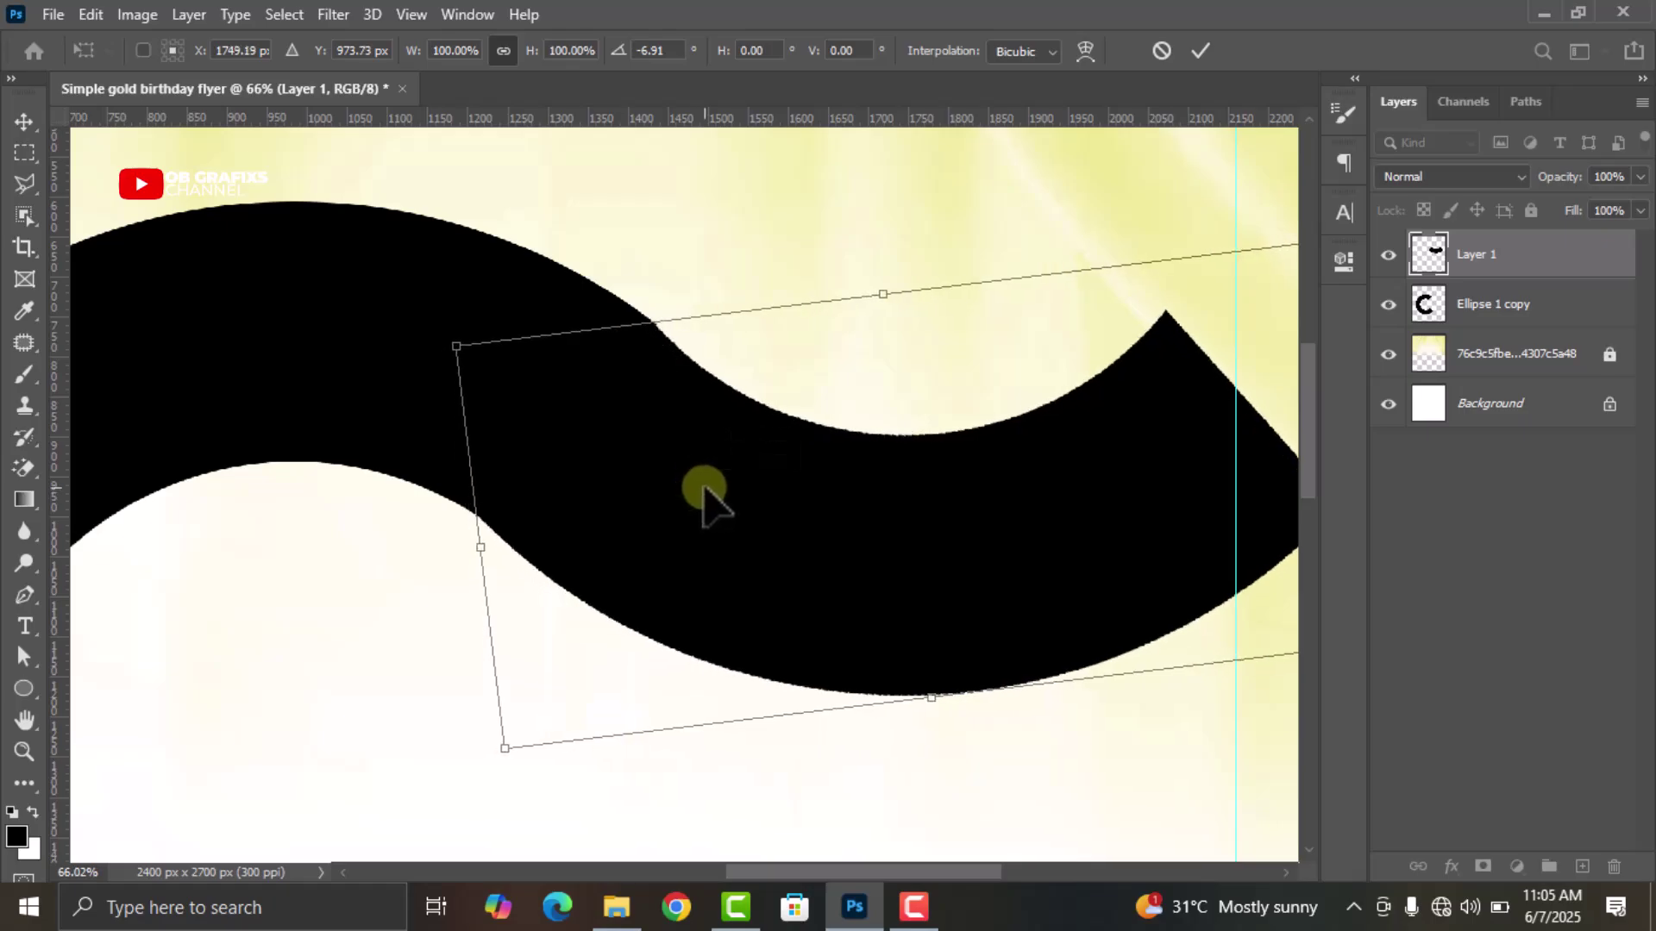
pyautogui.click(1200, 50)
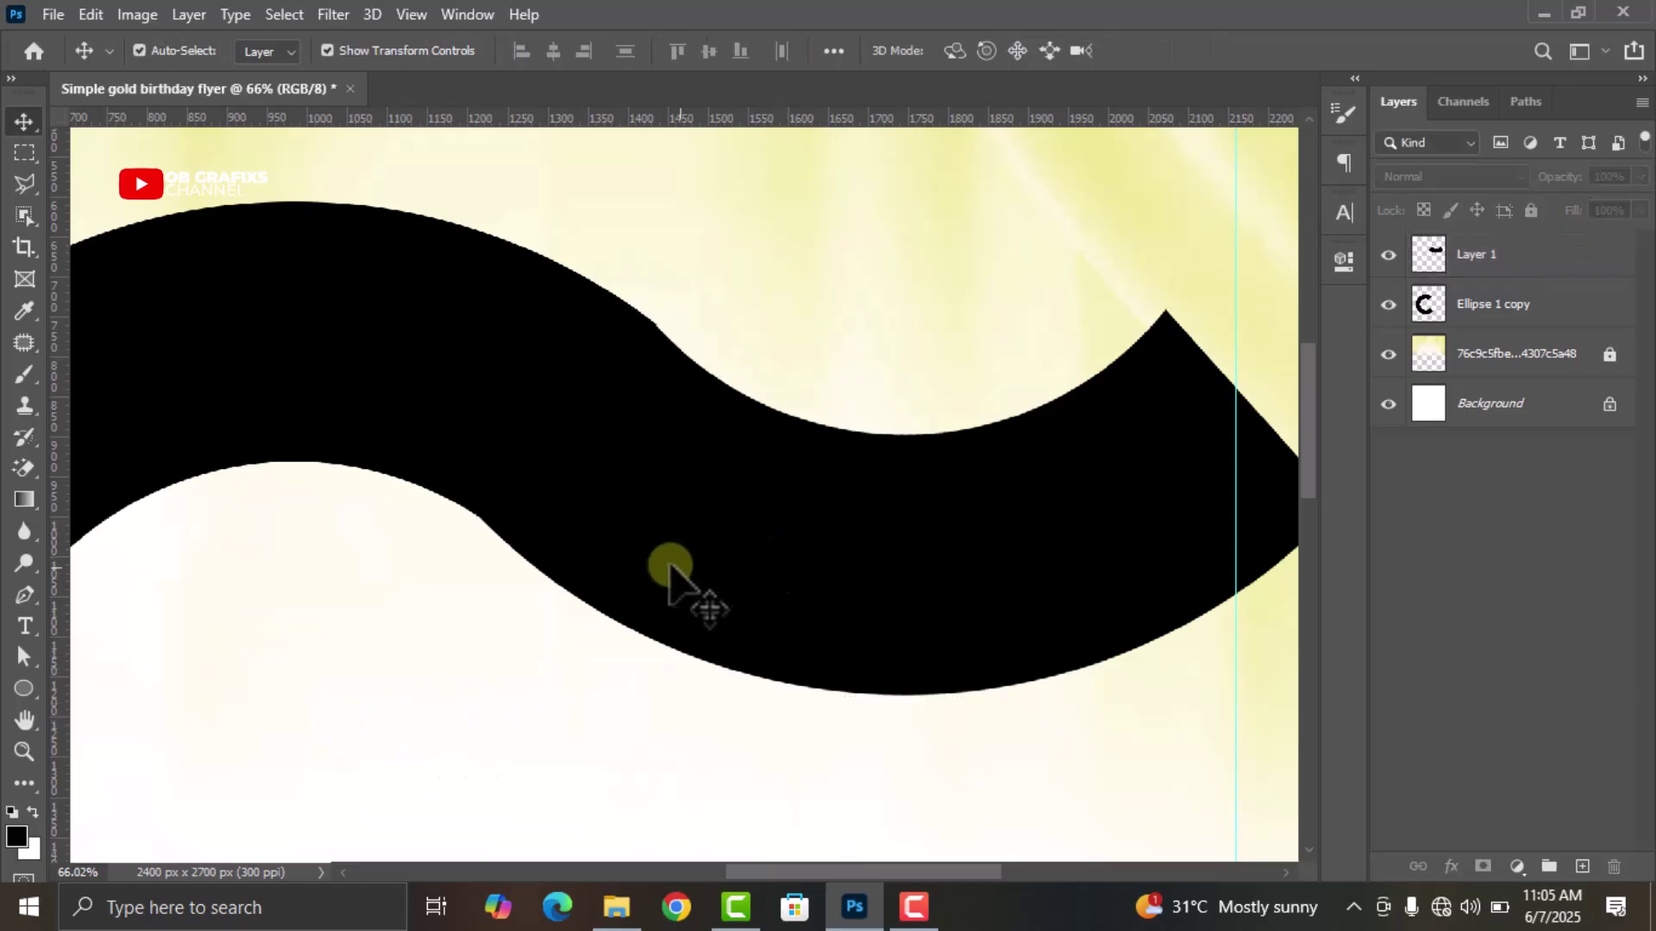
# Merge the segment layer and the C-shaped ring layer into one layer
pyautogui.scroll(-3, 677, 569)
pyautogui.scroll(-2, 673, 562)
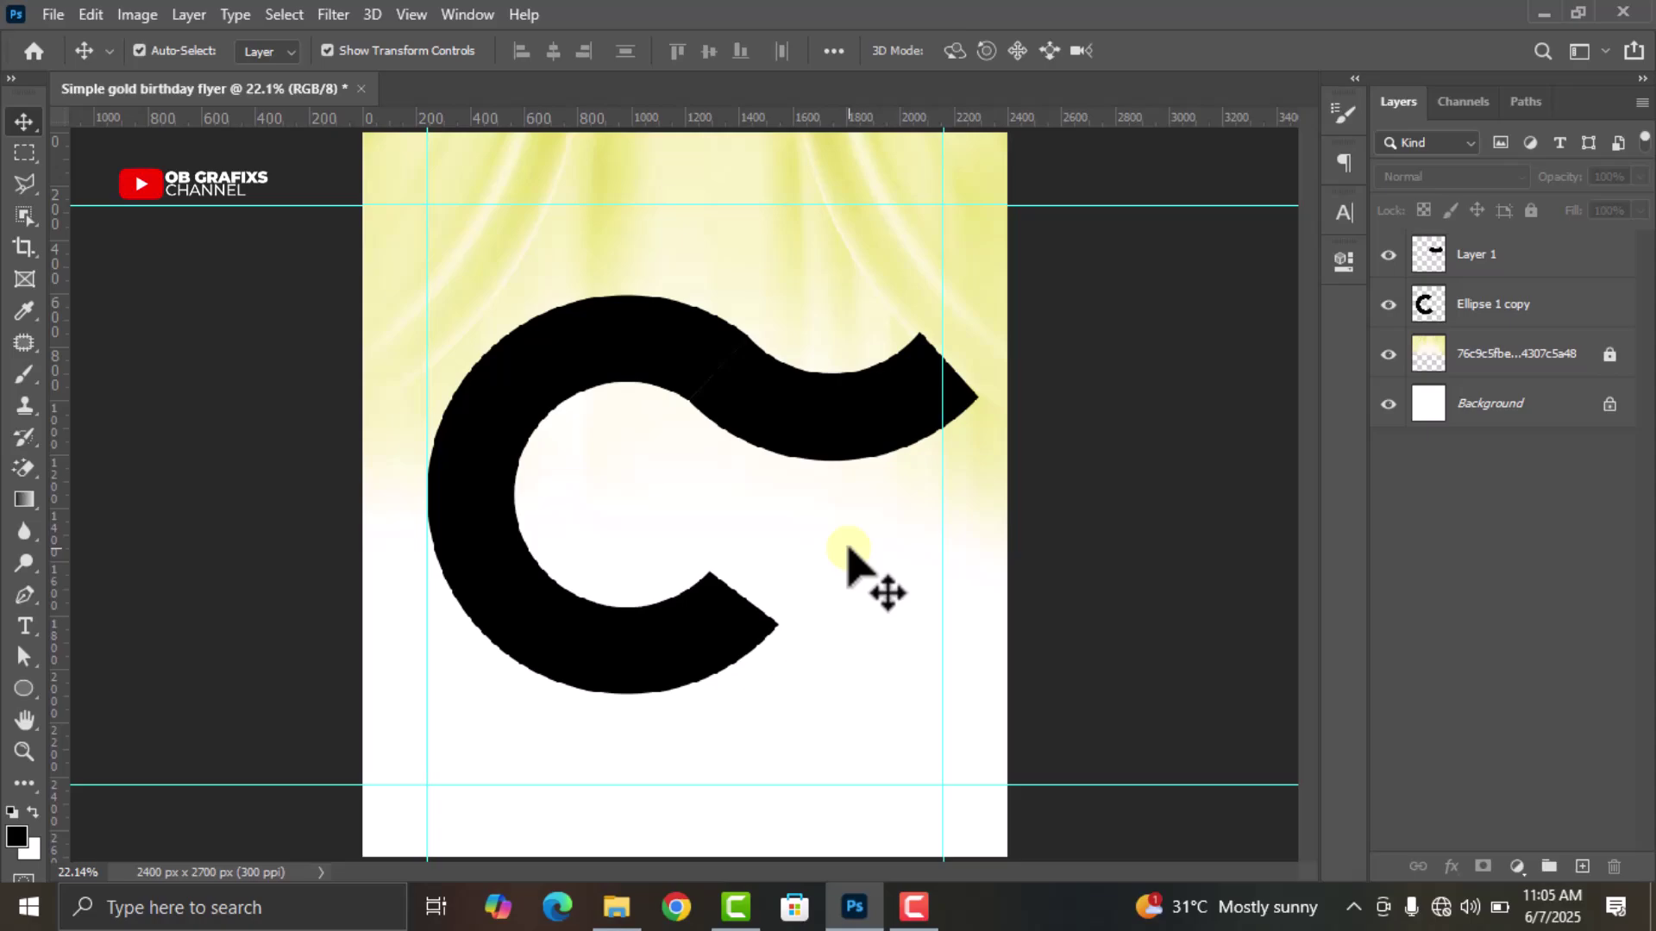
pyautogui.click(1490, 303)
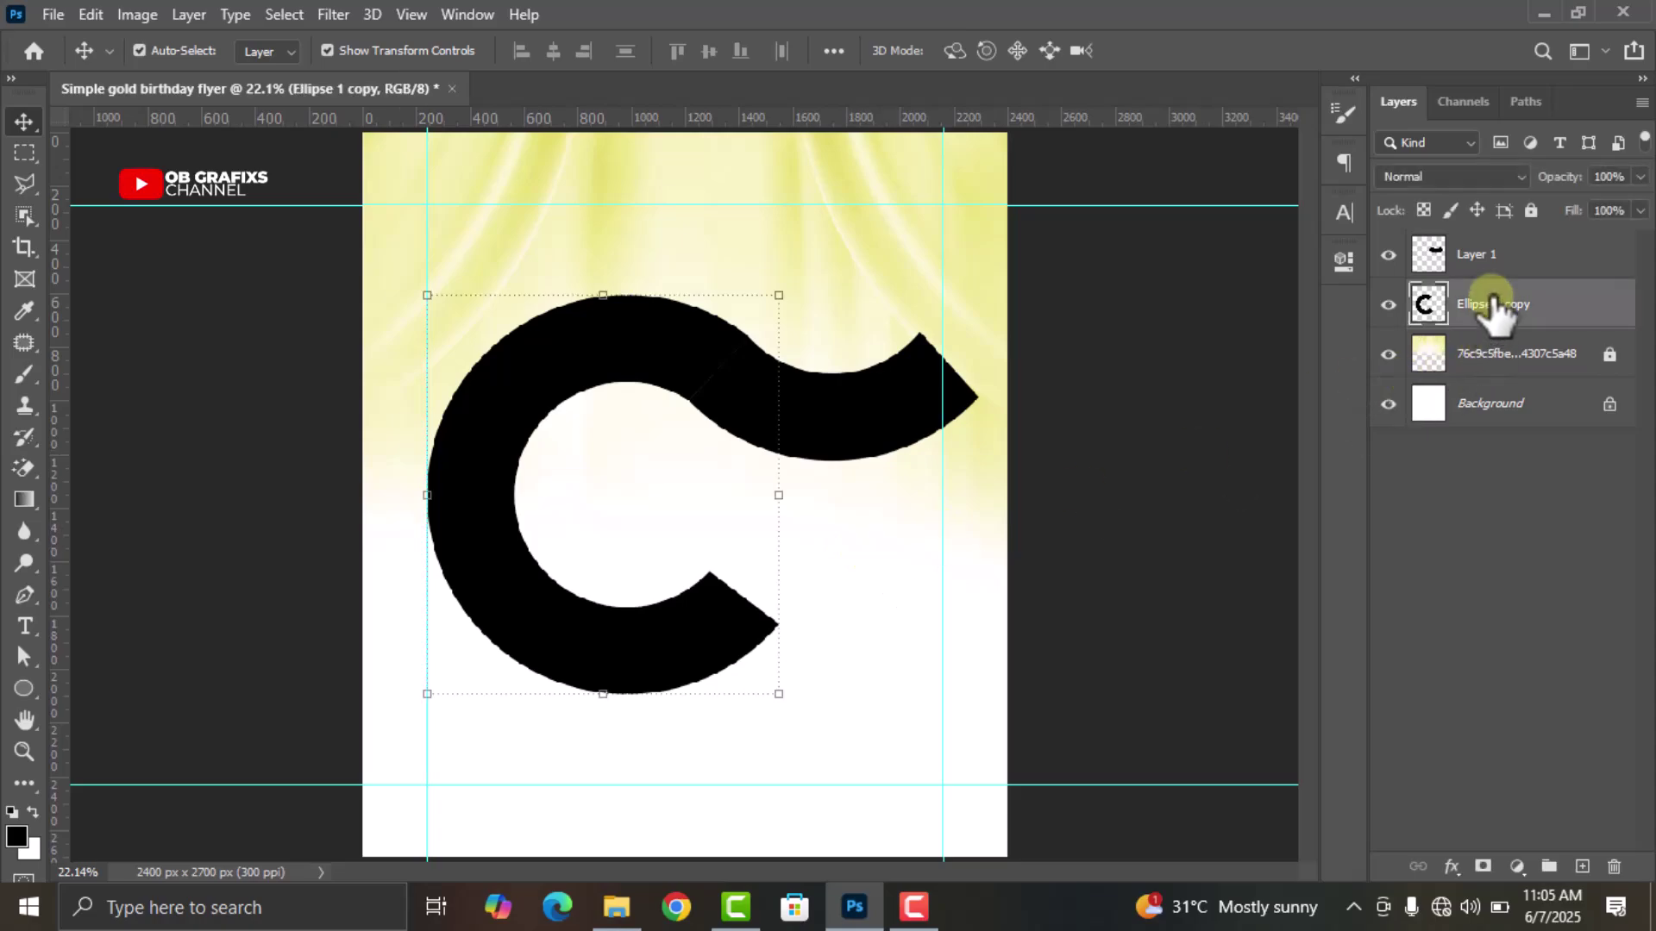
pyautogui.keyDown('shift'); pyautogui.click(1494, 254); pyautogui.keyUp('shift')
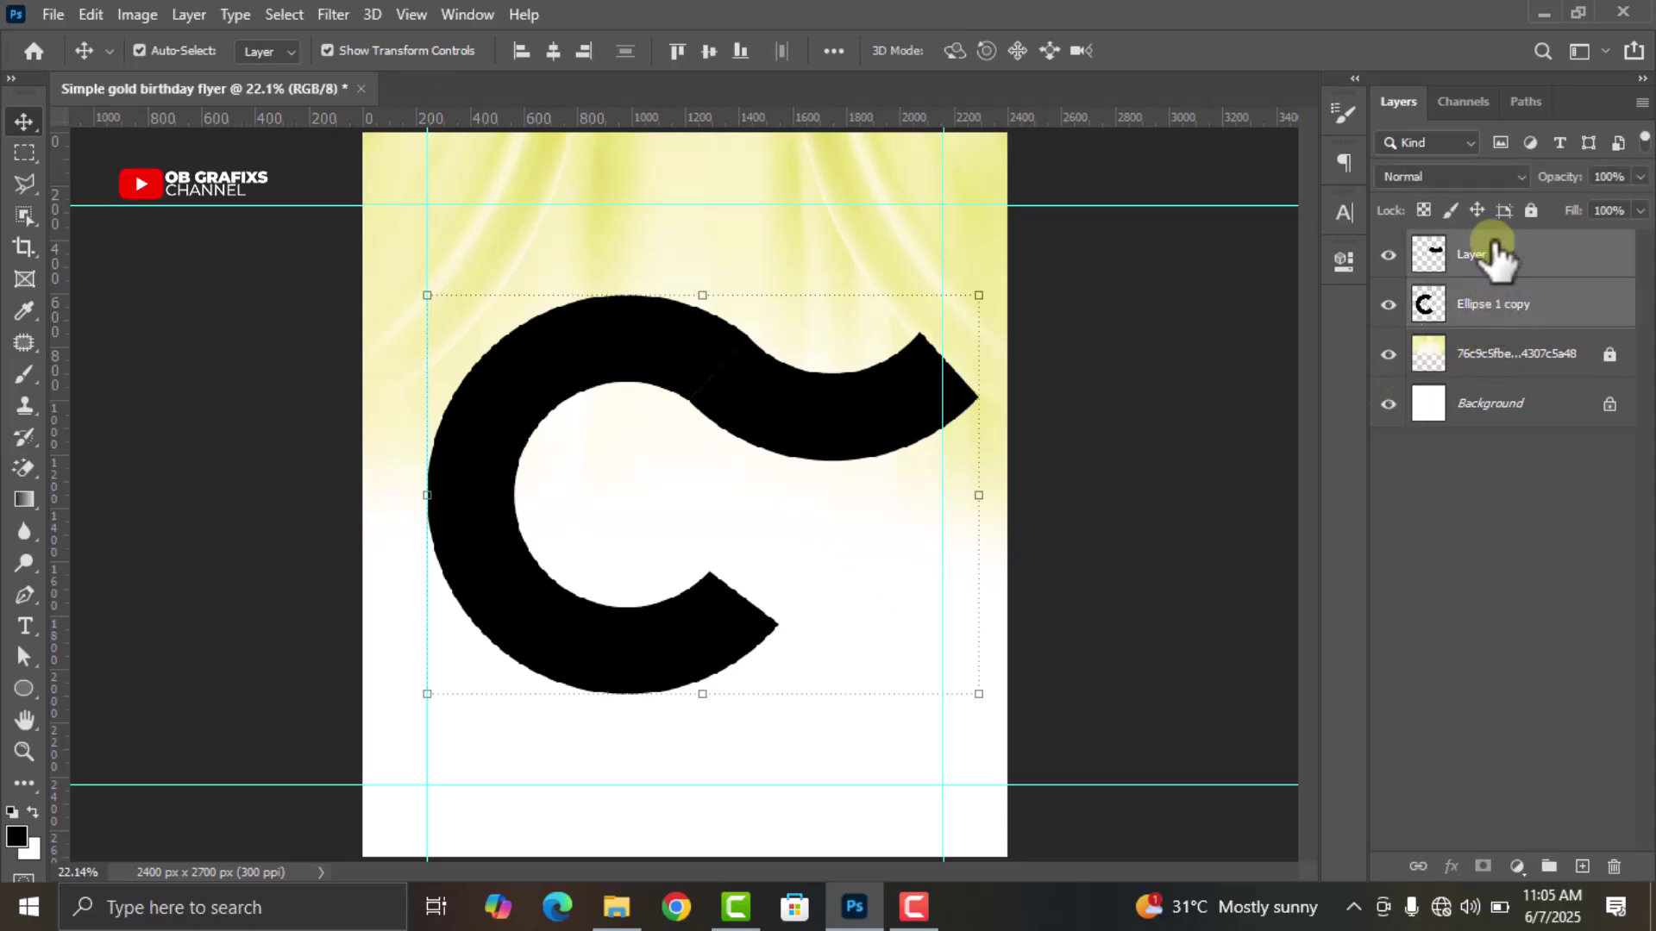
pyautogui.rightClick(1505, 301)
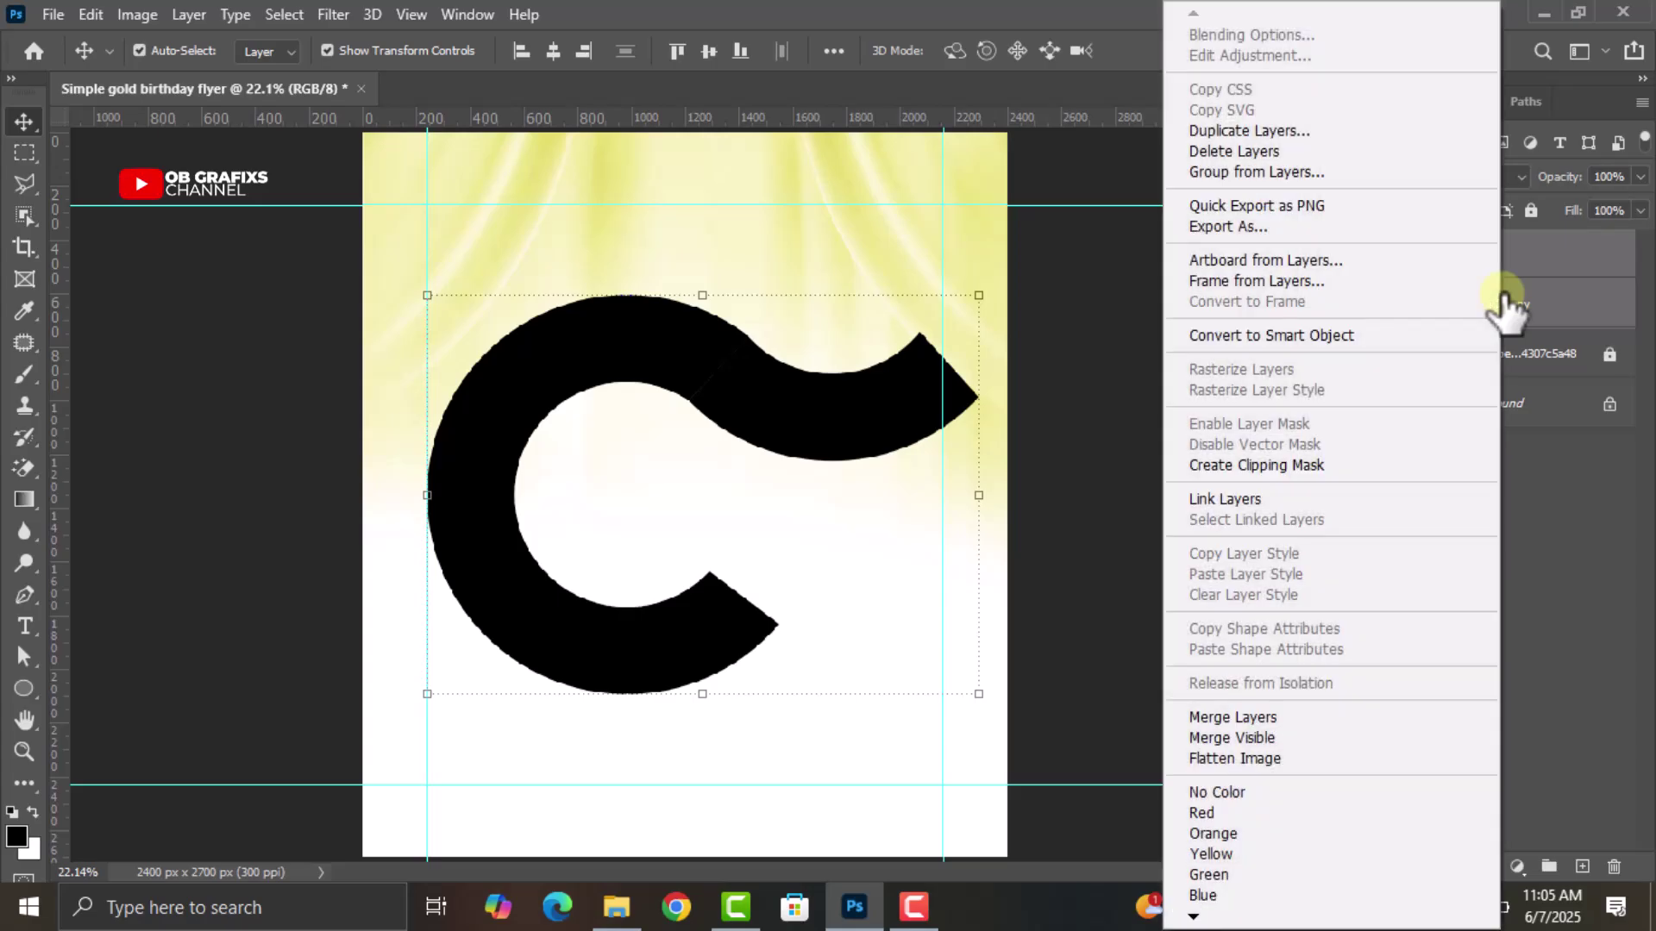
pyautogui.click(1279, 715)
# Move the merged black shape up and to the right so its tail runs off the canvas's right edge
pyautogui.moveTo(857, 411); pyautogui.dragTo(862, 341)
pyautogui.click(1202, 470)
pyautogui.scroll(-1, 723, 369)
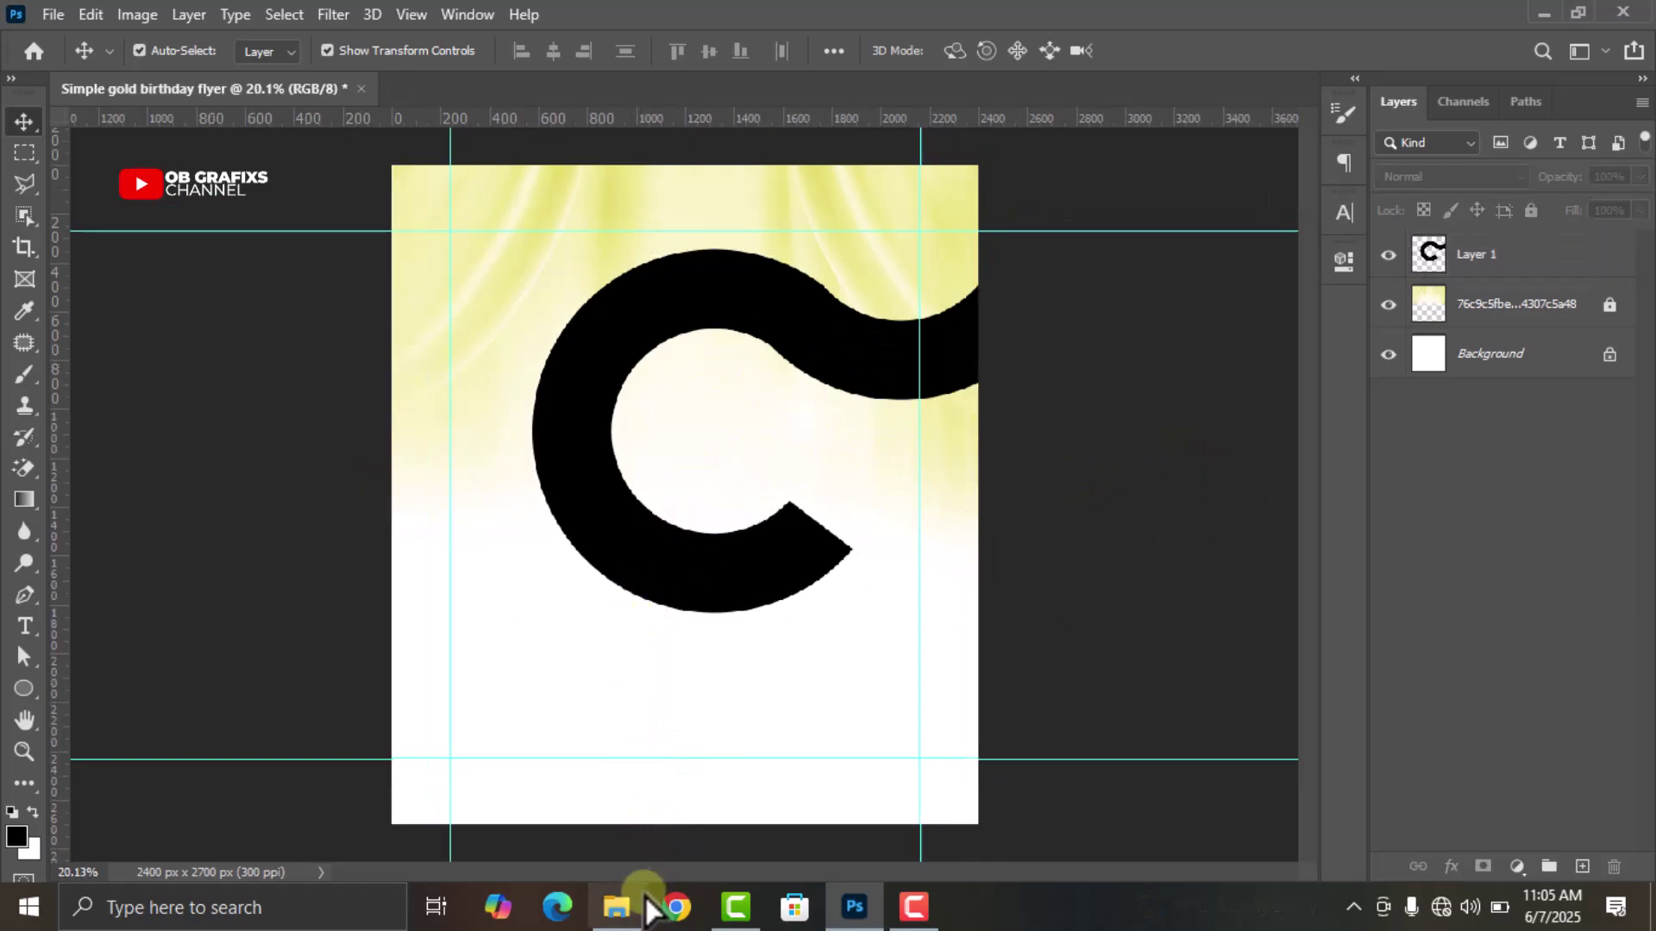
# Place the photo a4e4cd1f7c052fd6cd236c1e6e2d9297 of the woman holding a silver ball into the flyer and rasterize its layer
pyautogui.click(643, 919)
pyautogui.click(719, 321)
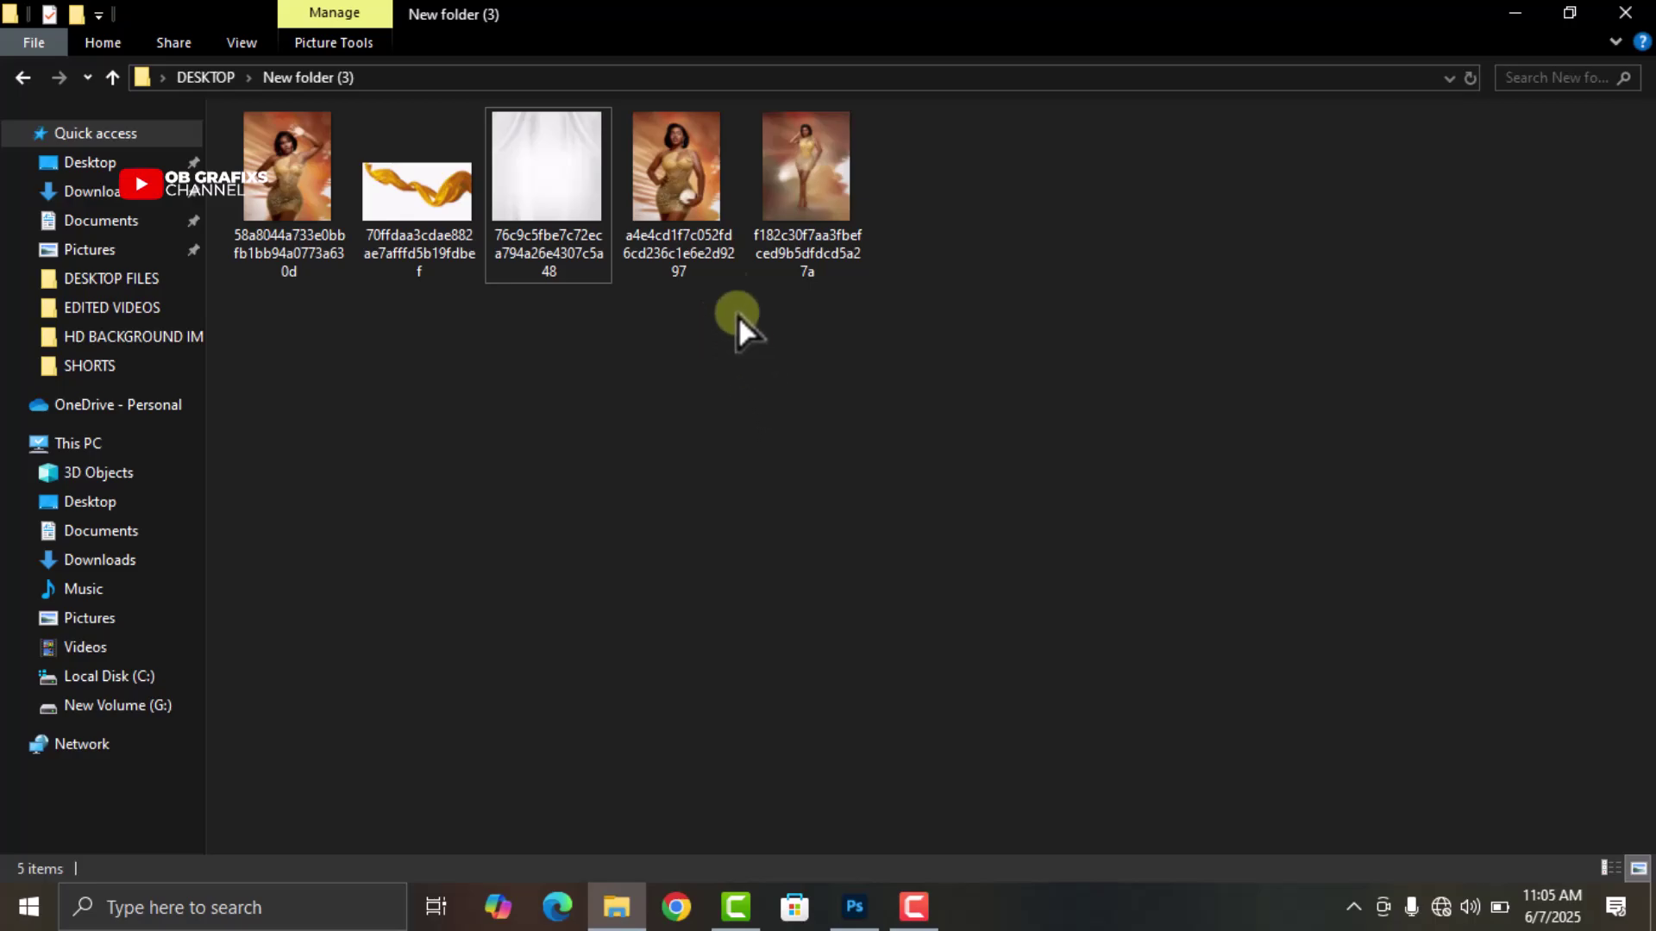
pyautogui.moveTo(679, 153); pyautogui.dragTo(733, 560)
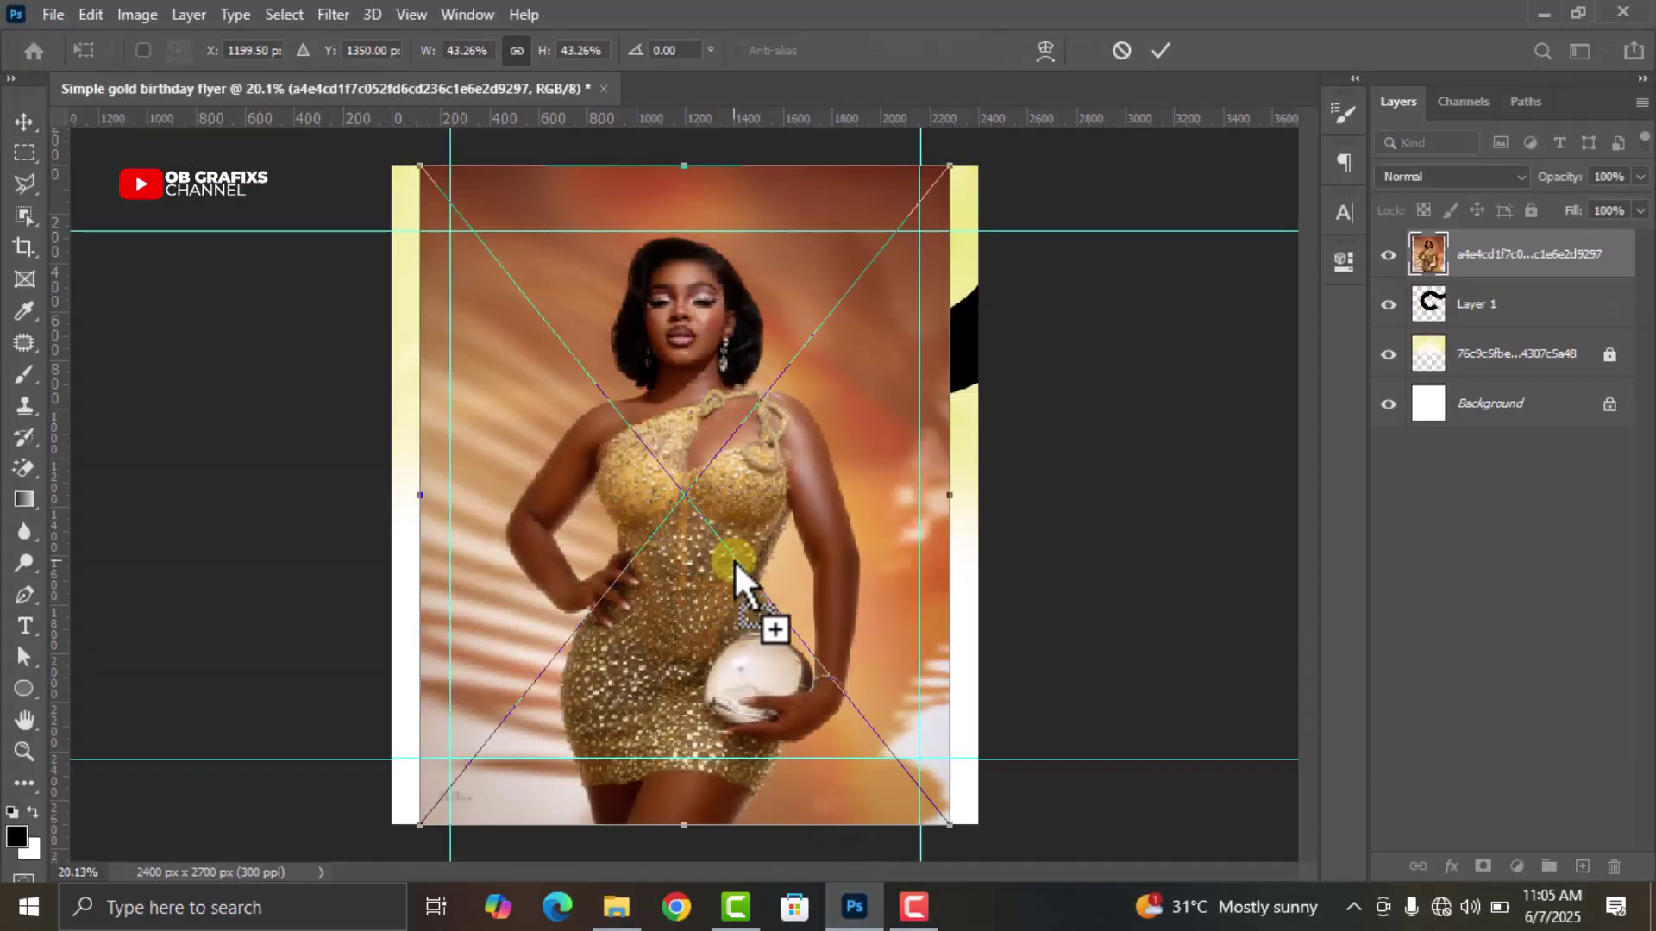
pyautogui.click(1160, 52)
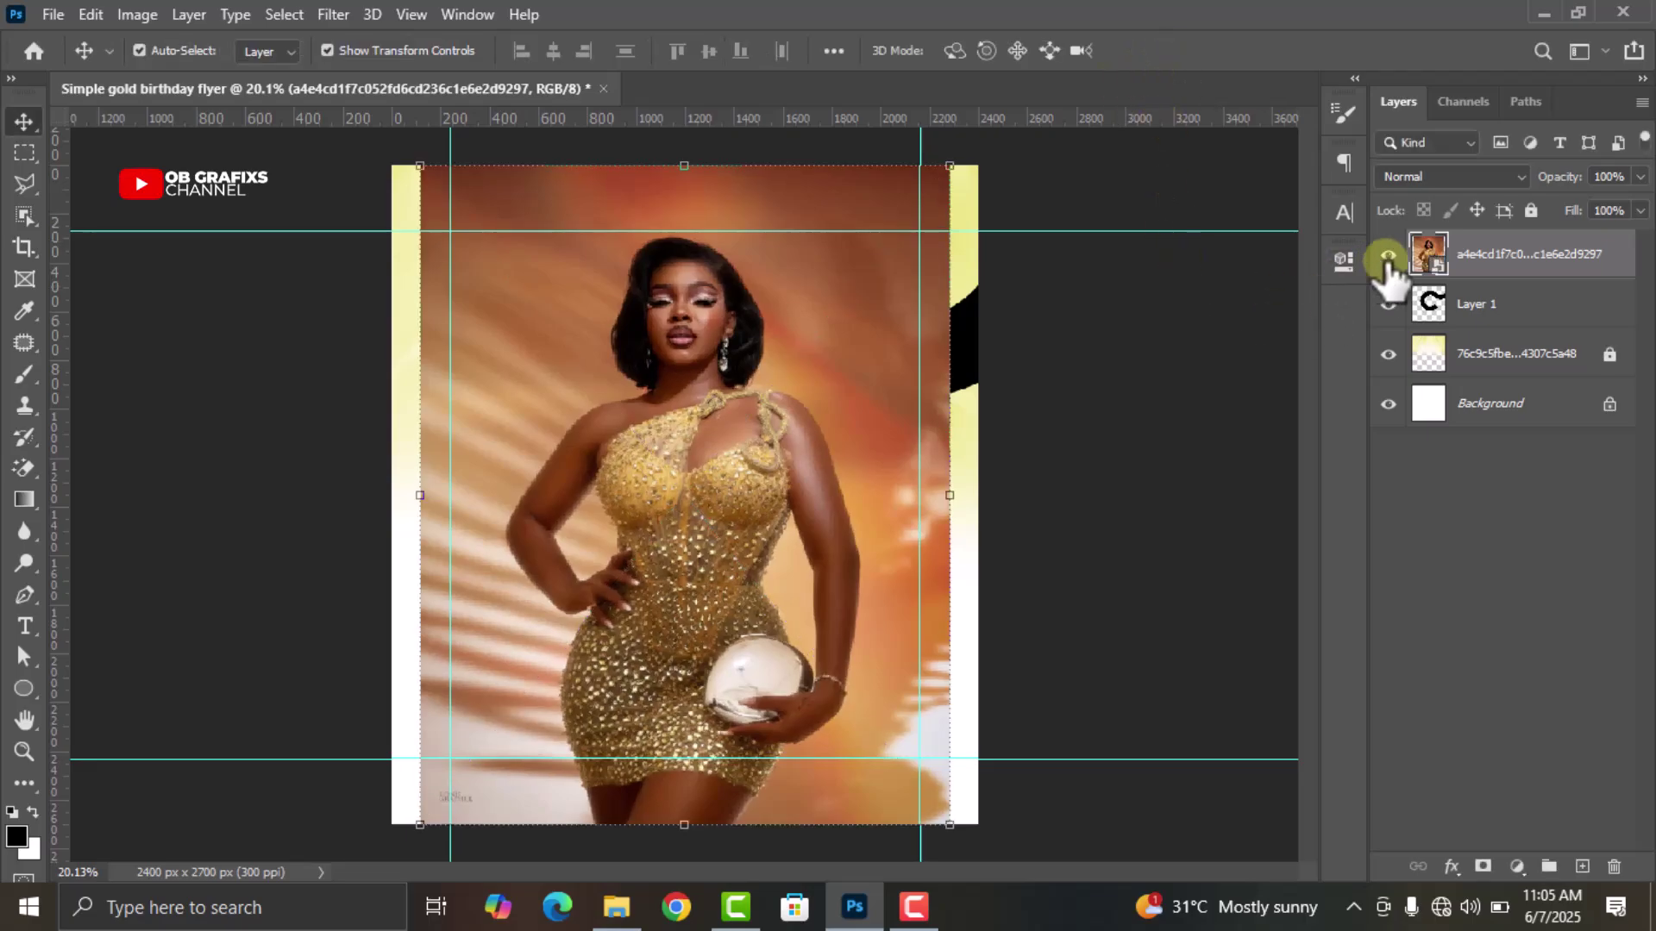
pyautogui.rightClick(1480, 256)
pyautogui.click(1246, 452)
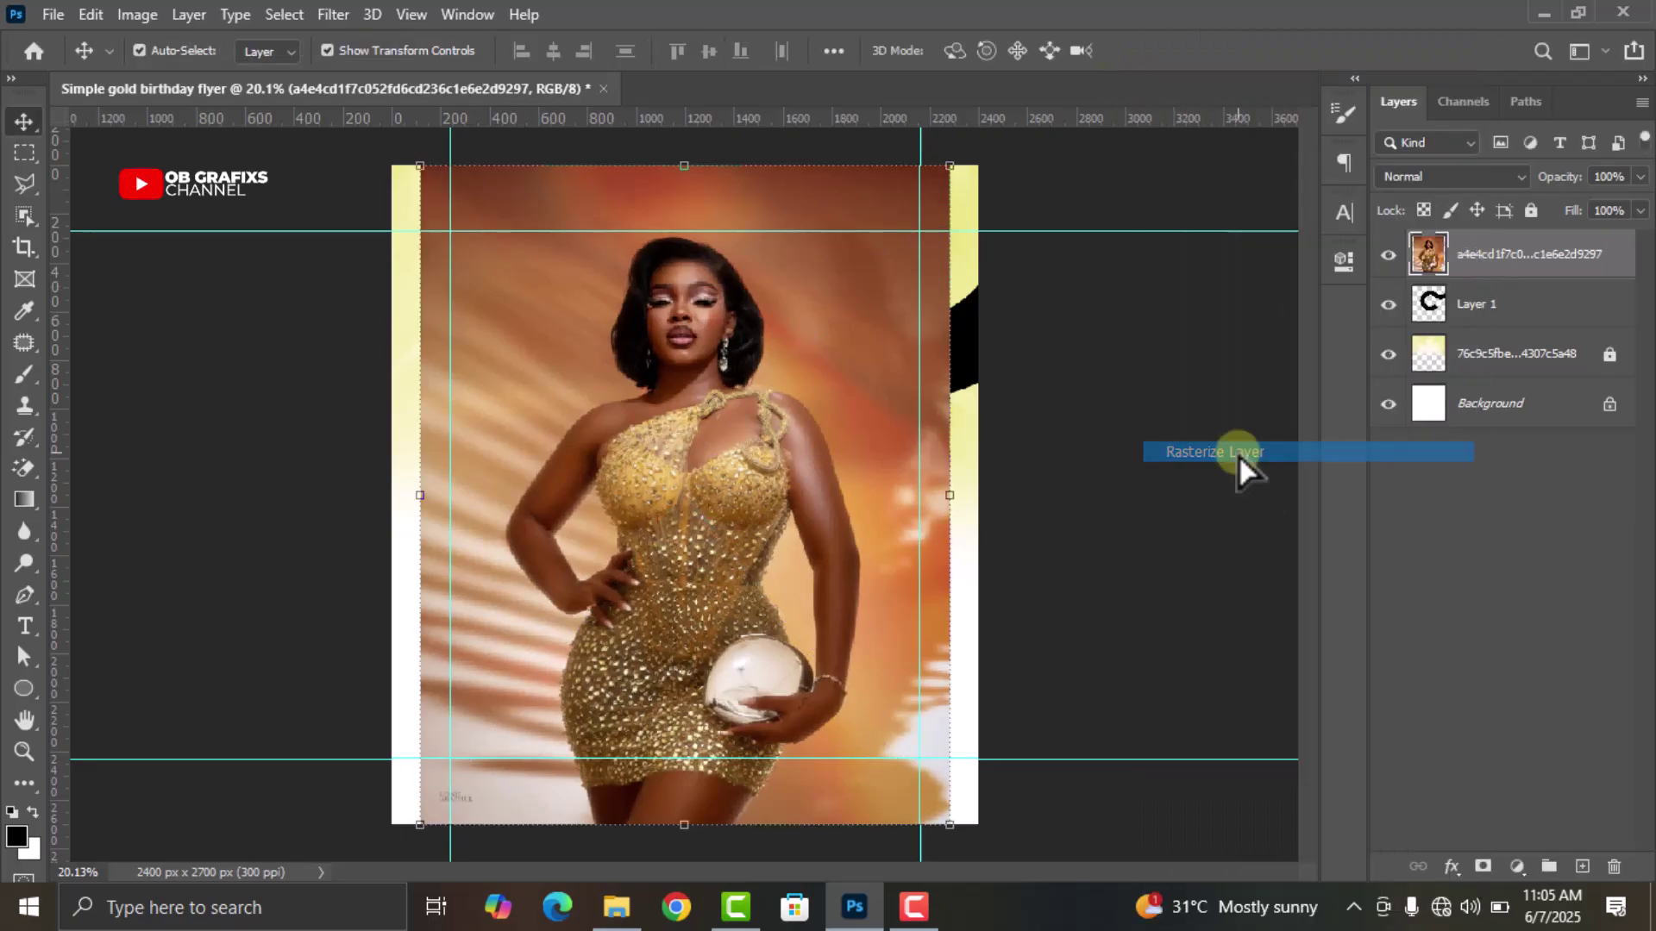
# Select the woman with Select Subject, copy her to a new layer, and delete the original photo layer
pyautogui.click(288, 12)
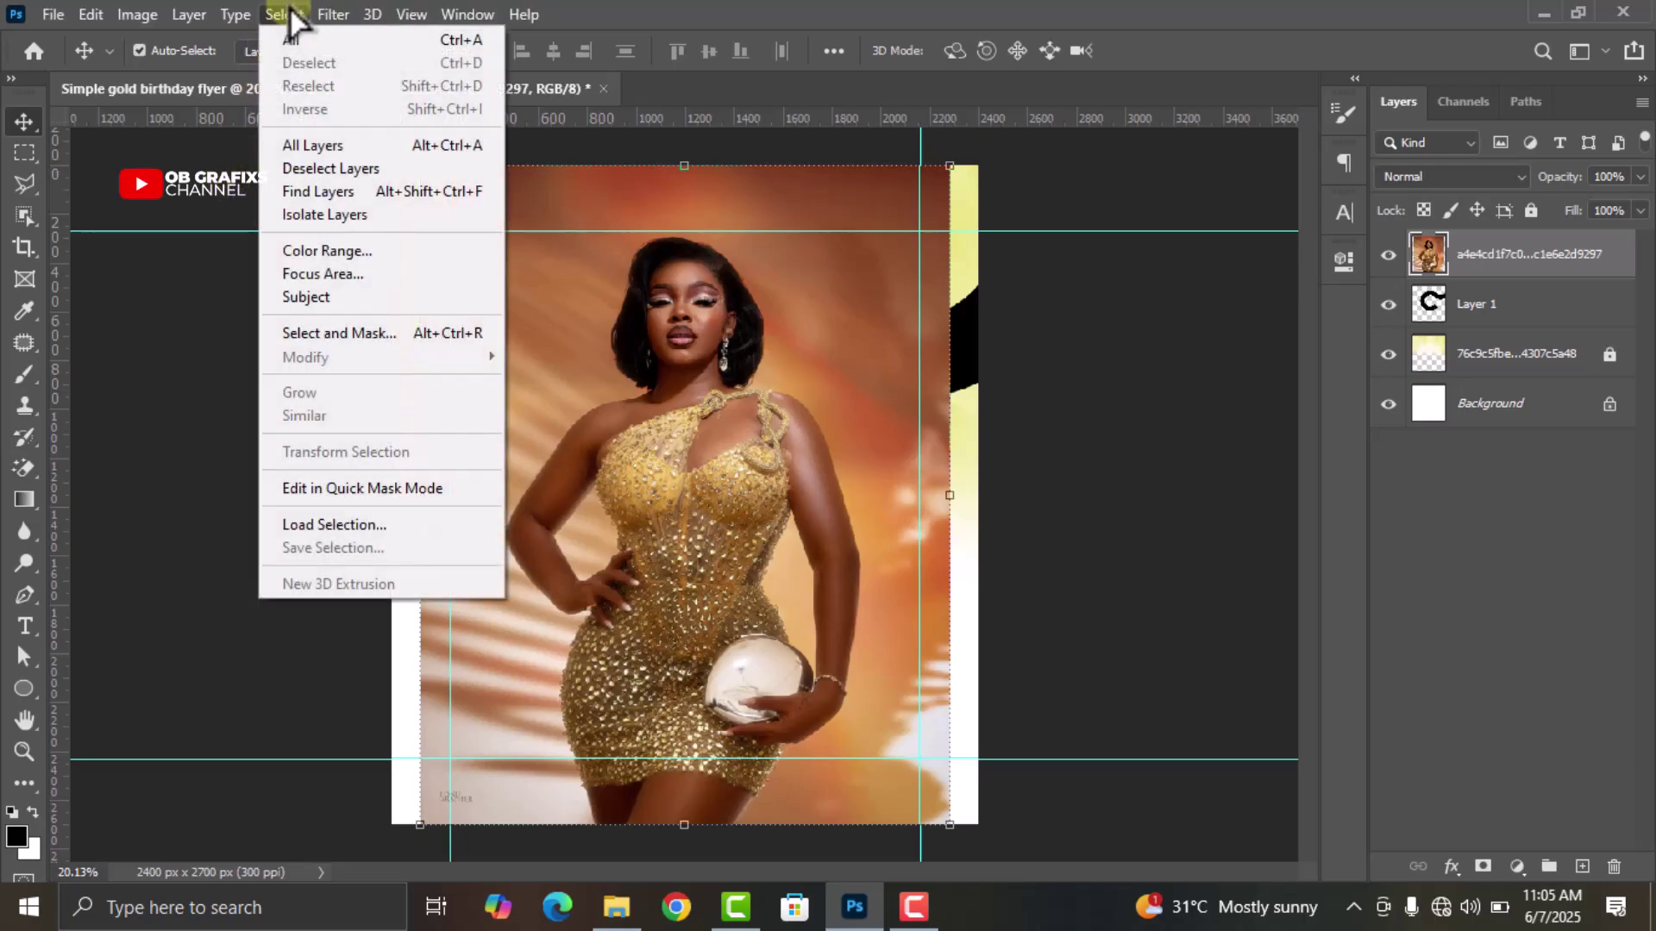
pyautogui.click(306, 297)
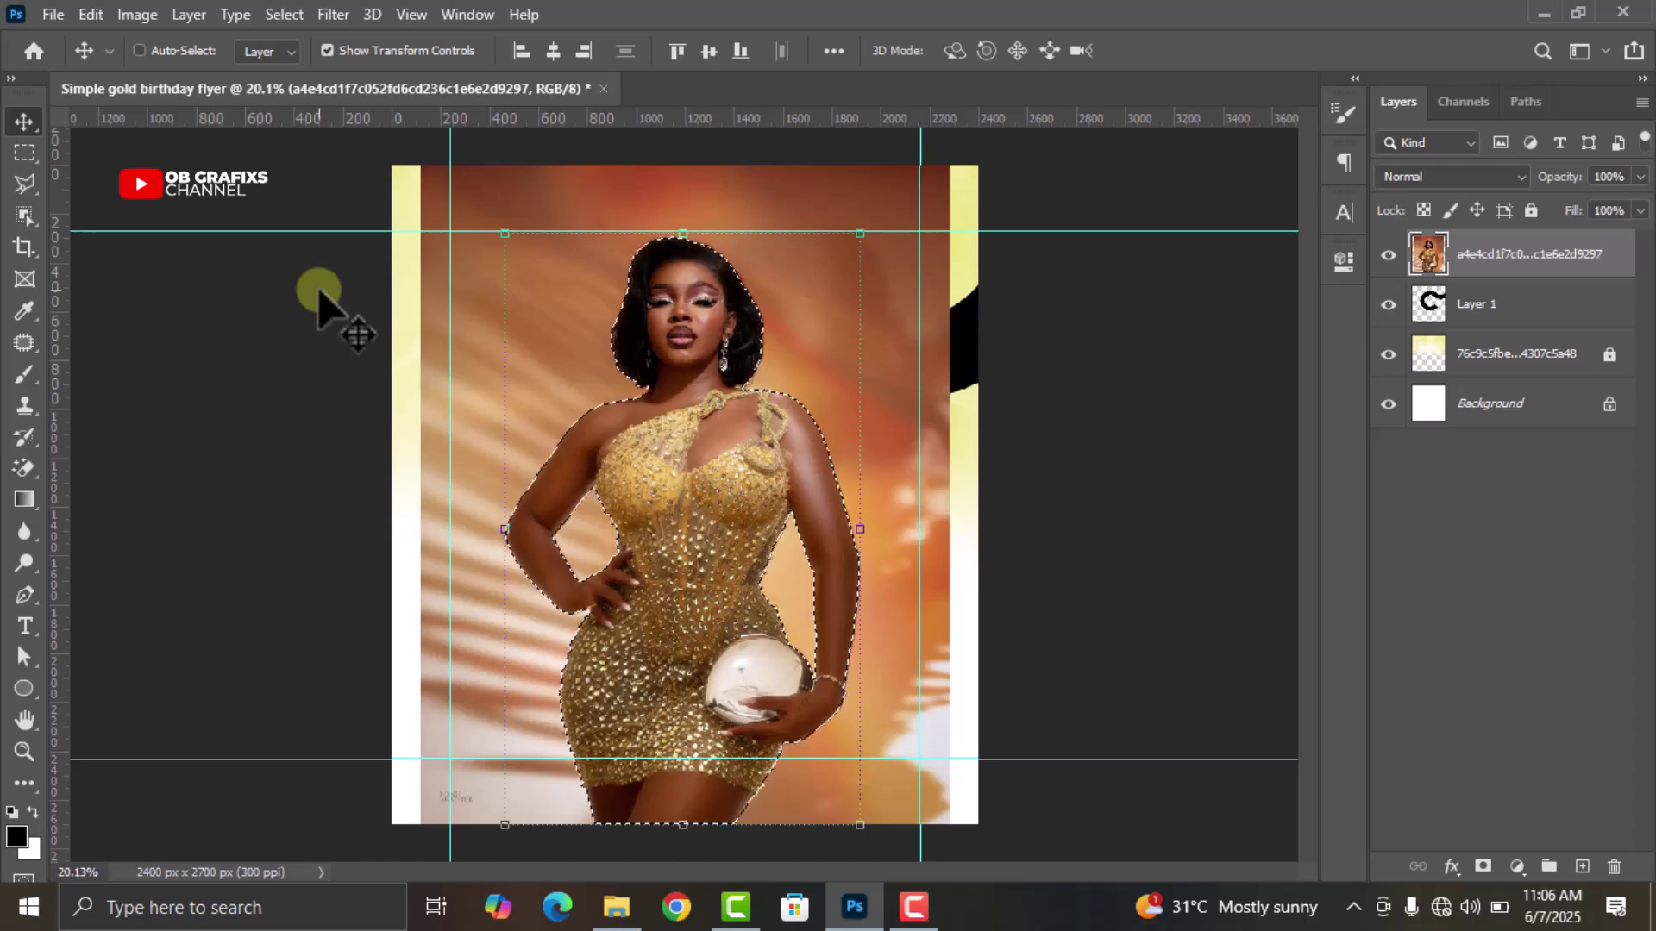
pyautogui.hotkey('ctrl', 'shift', 'alt', 'n')
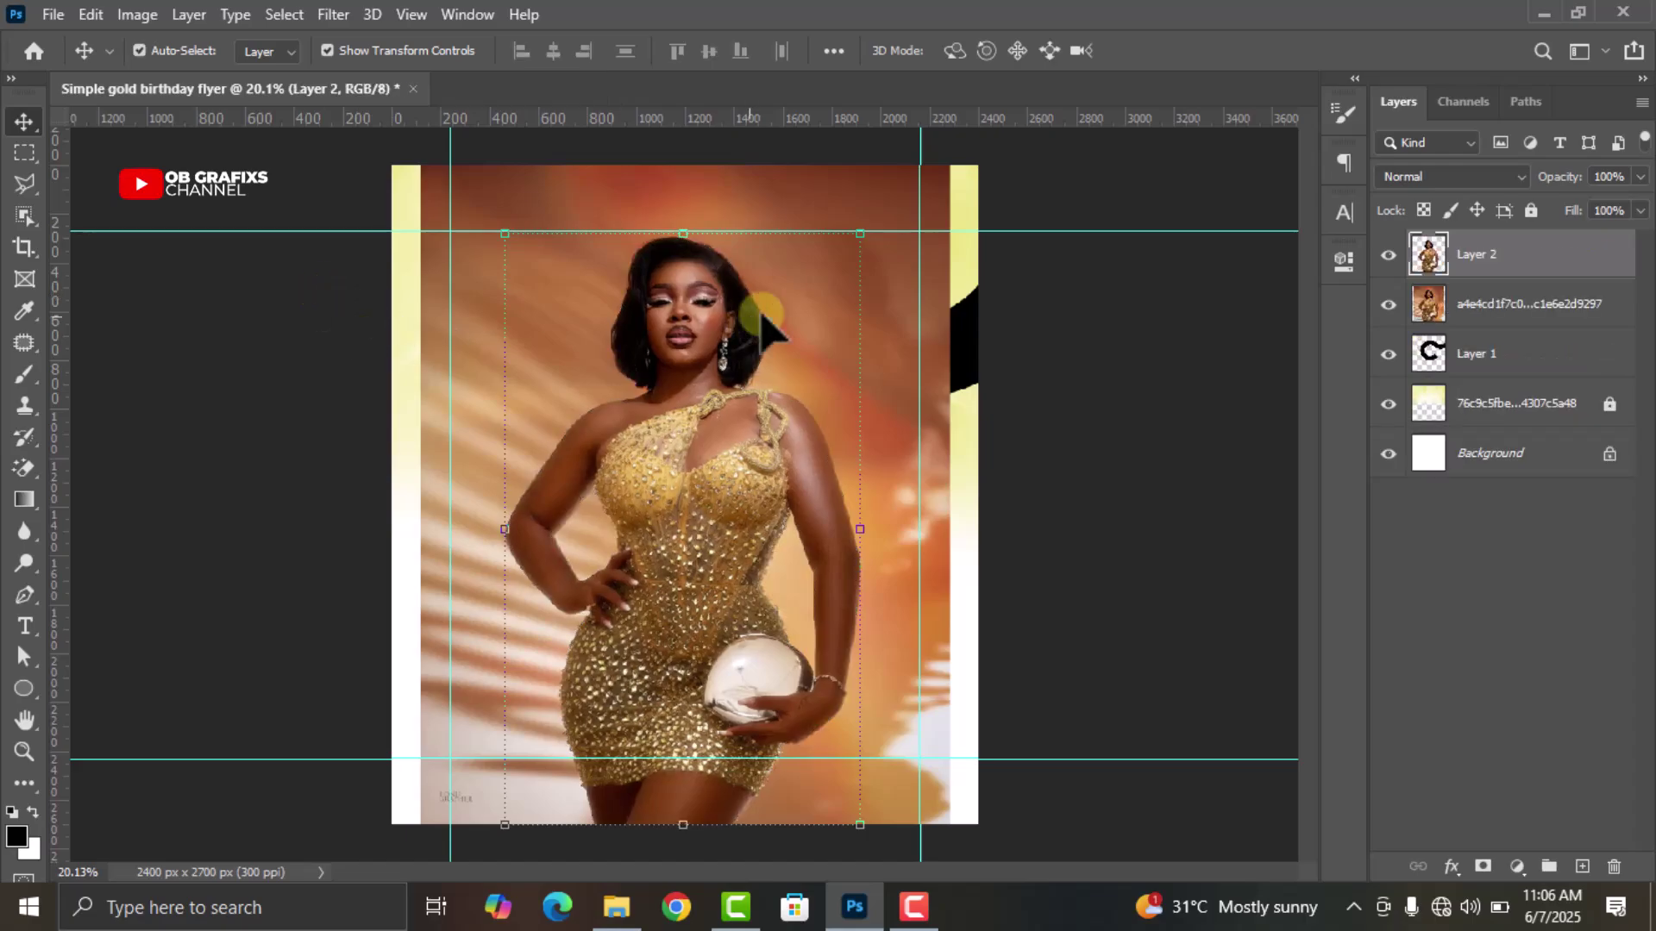
pyautogui.click(1516, 306)
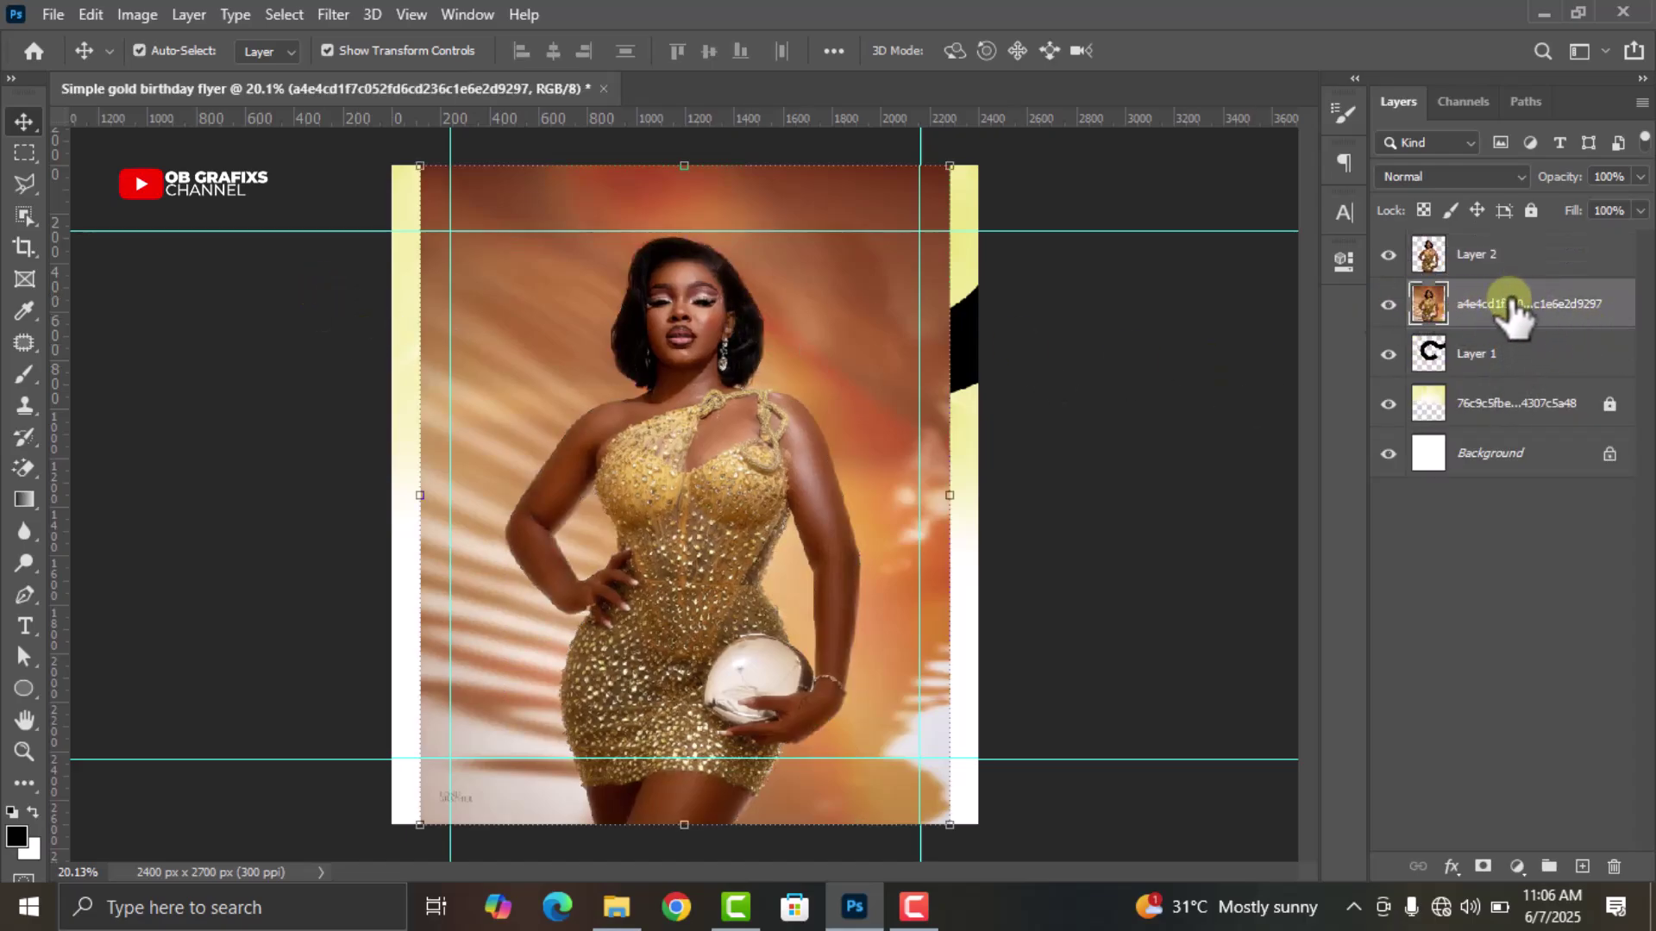
pyautogui.moveTo(1515, 318); pyautogui.dragTo(1615, 867)
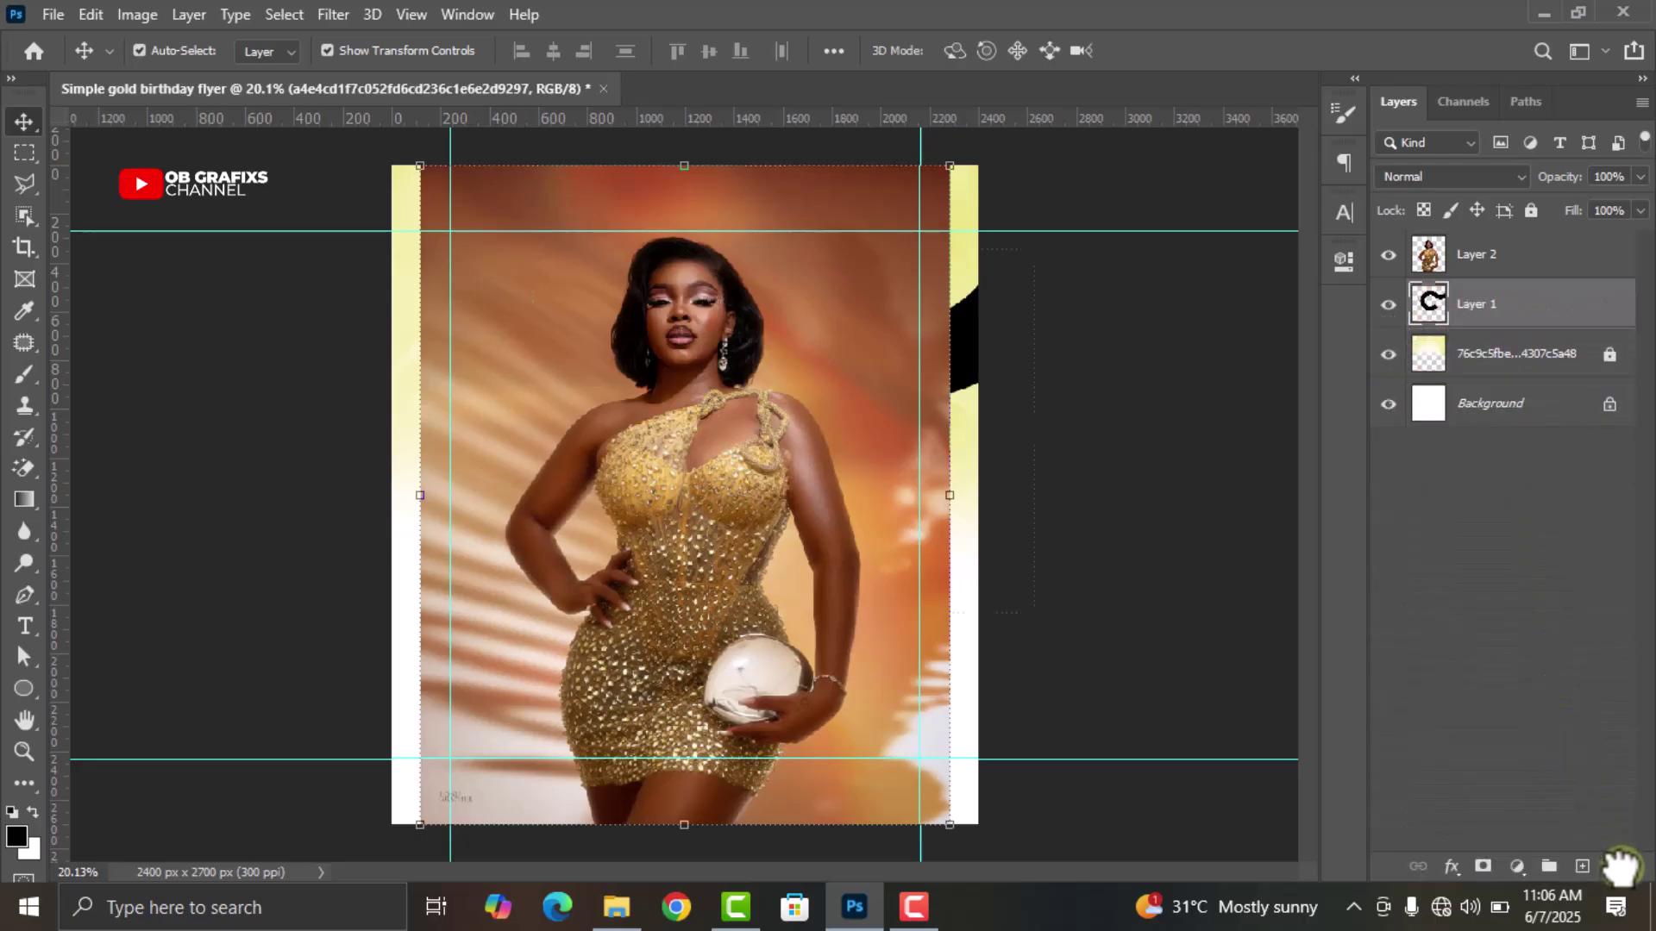
pyautogui.click(1212, 579)
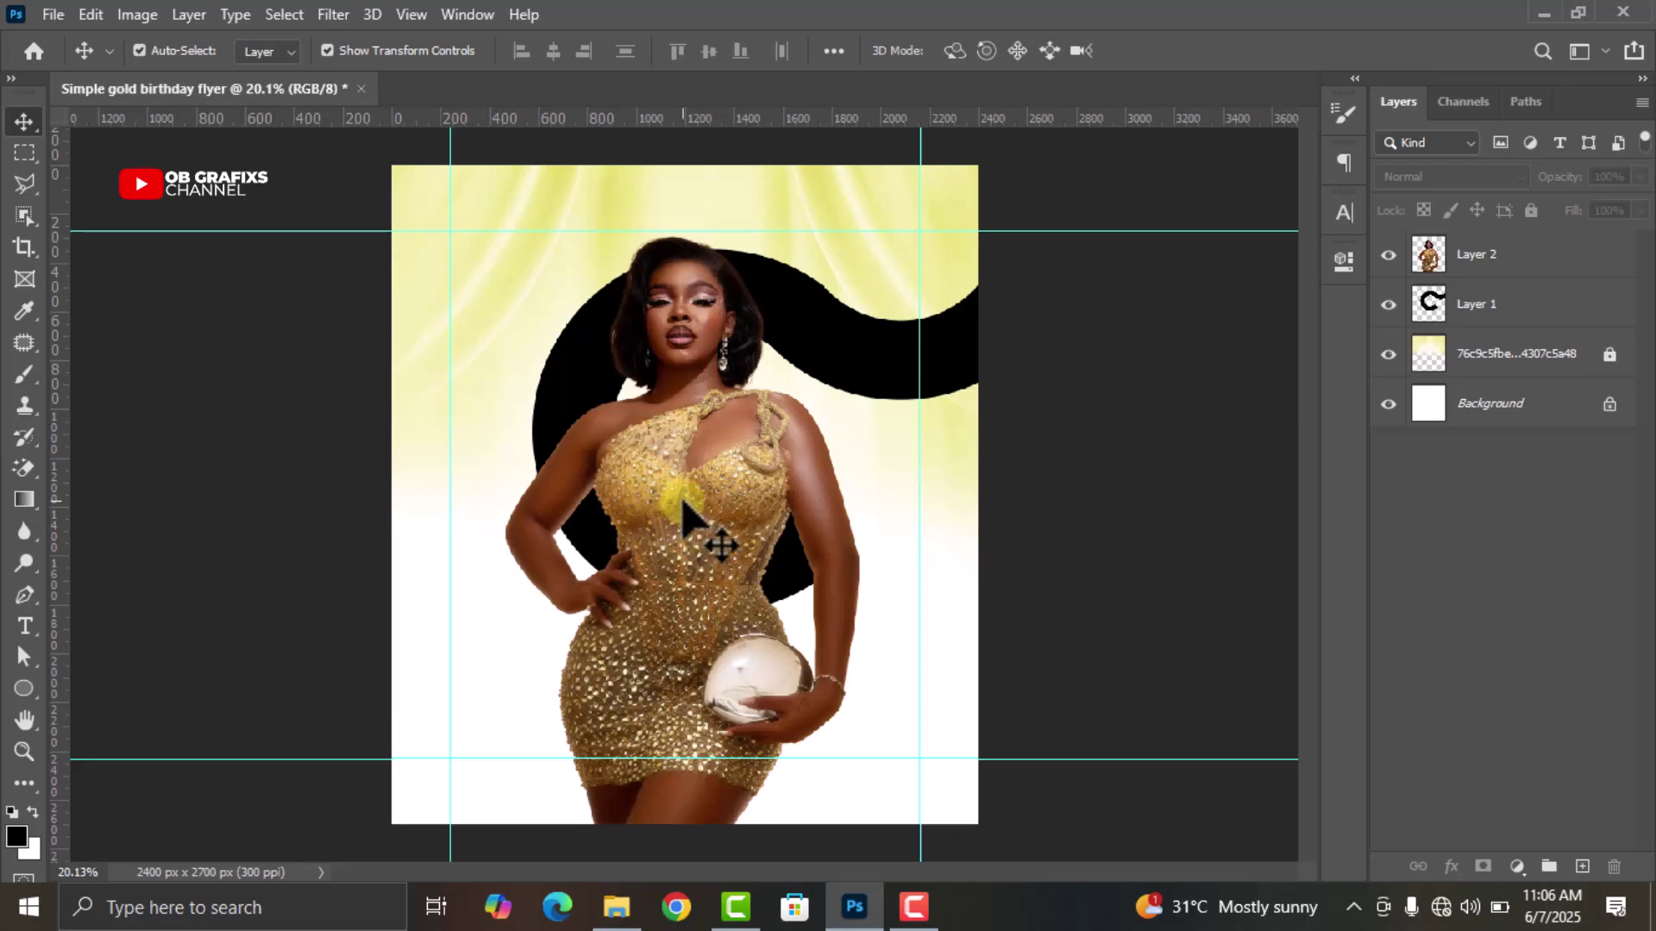
# Move the woman's cutout down so her head overlaps the lower opening of the black ring
pyautogui.click(698, 507)
pyautogui.moveTo(704, 485); pyautogui.dragTo(770, 639)
pyautogui.click(1127, 467)
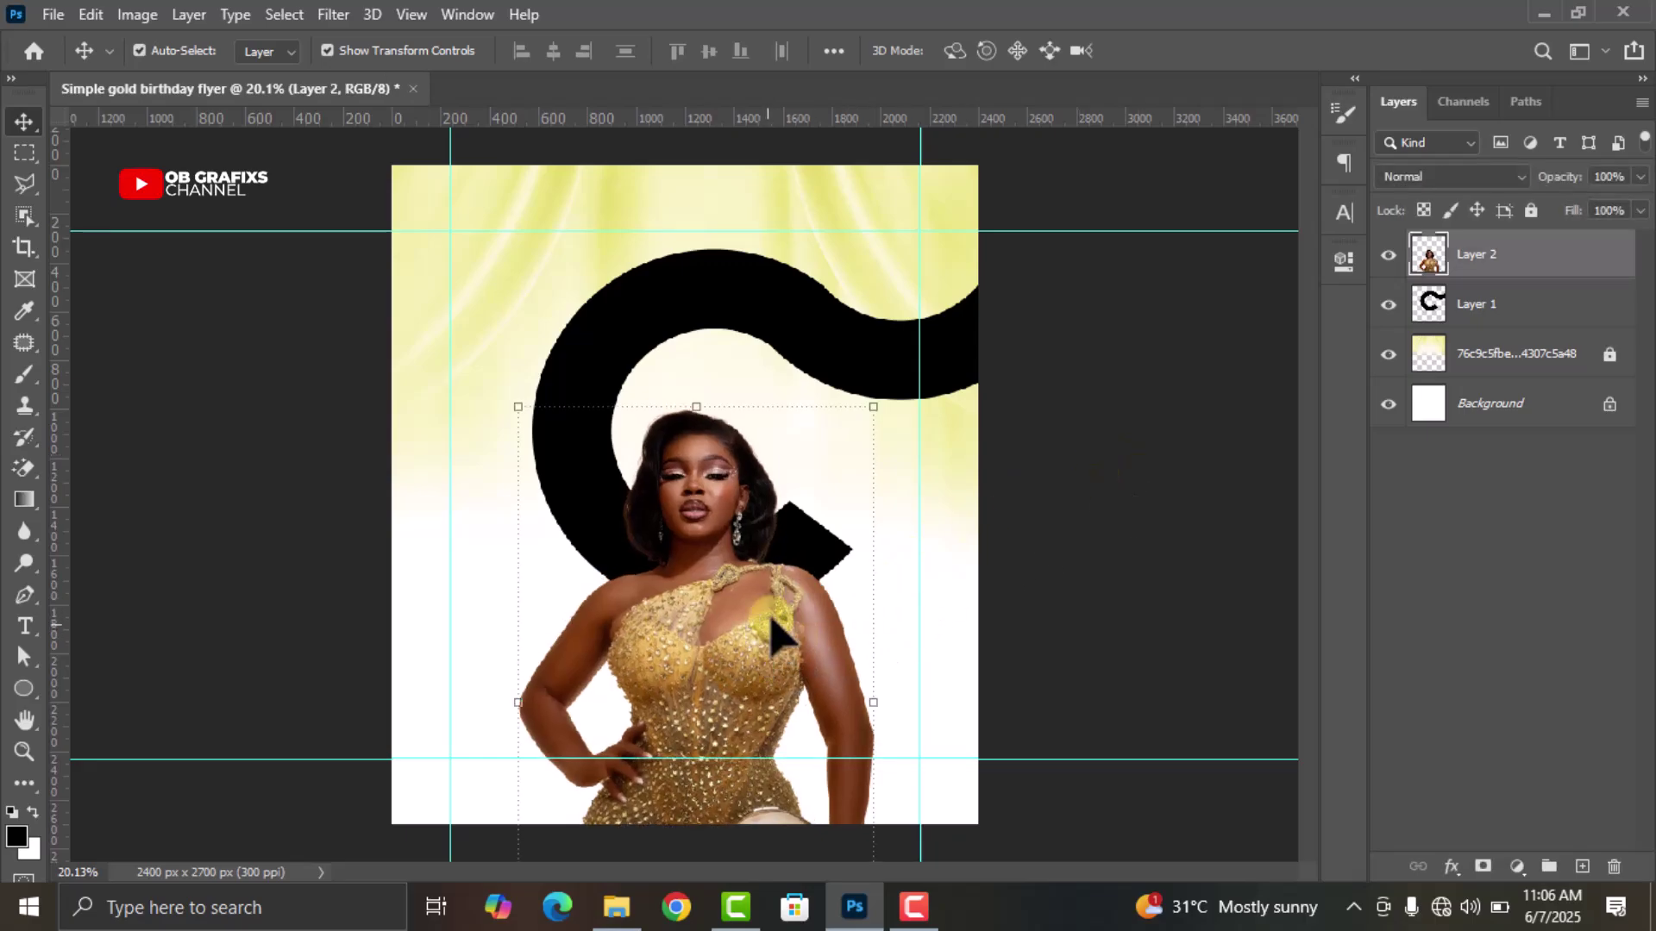
# Scale the woman's cutout to about 98% and shift it slightly down and right in front of the ring
pyautogui.hotkey('ctrl', '-')
pyautogui.click(1083, 543)
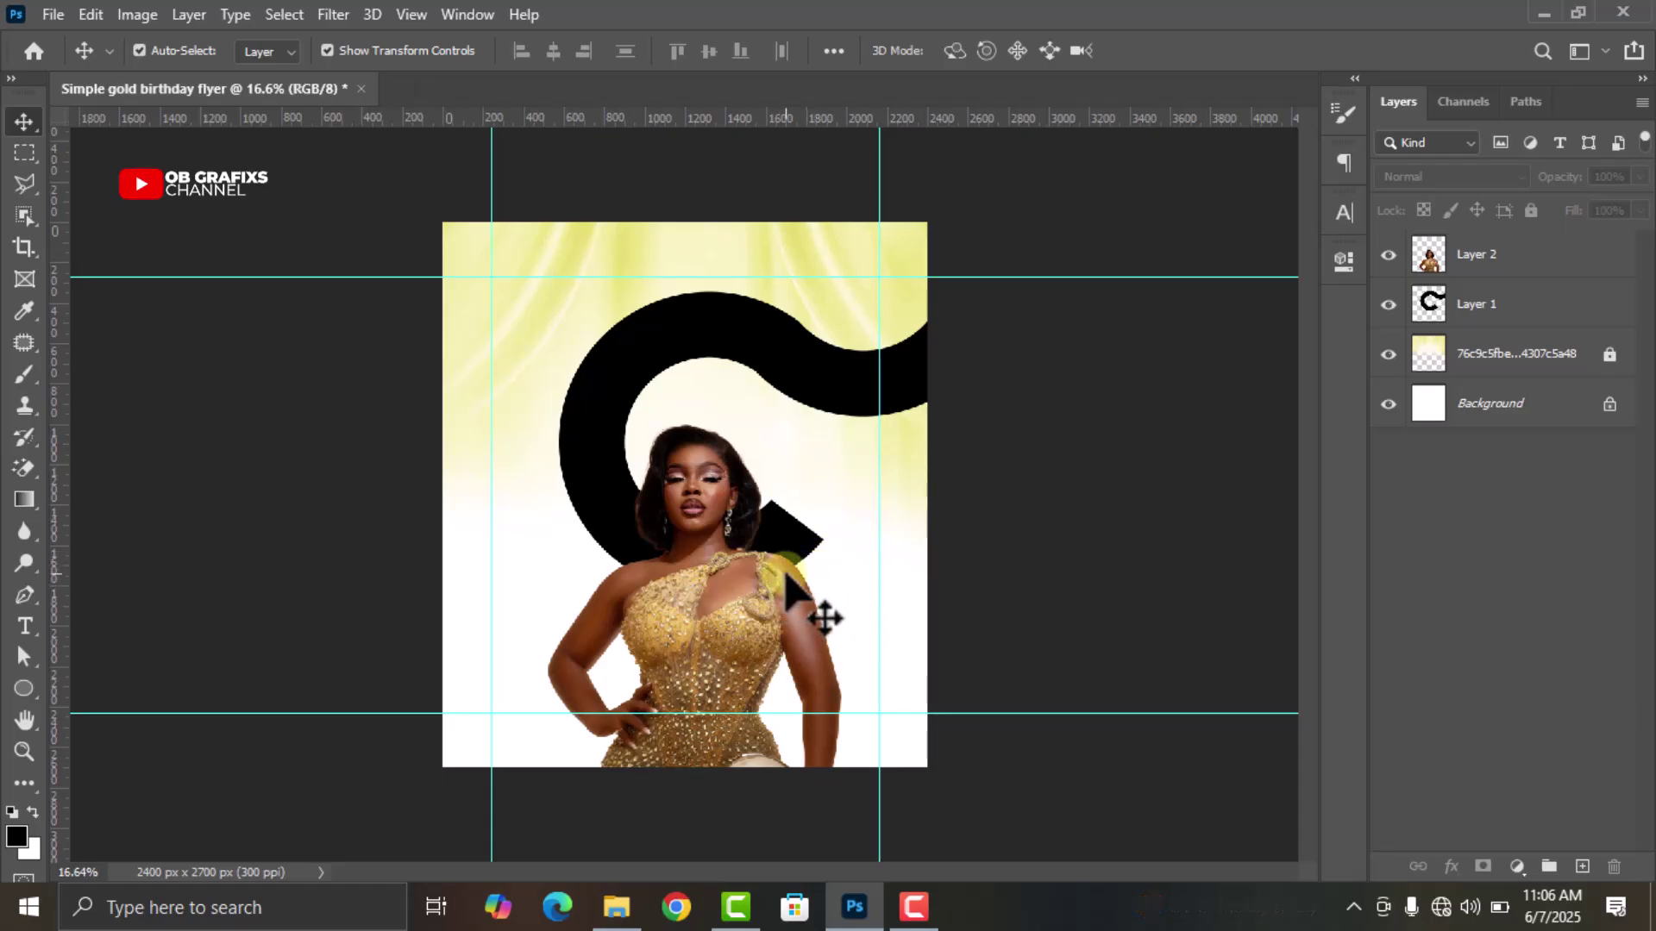
pyautogui.hotkey('ctrl', '+')
pyautogui.click(741, 633)
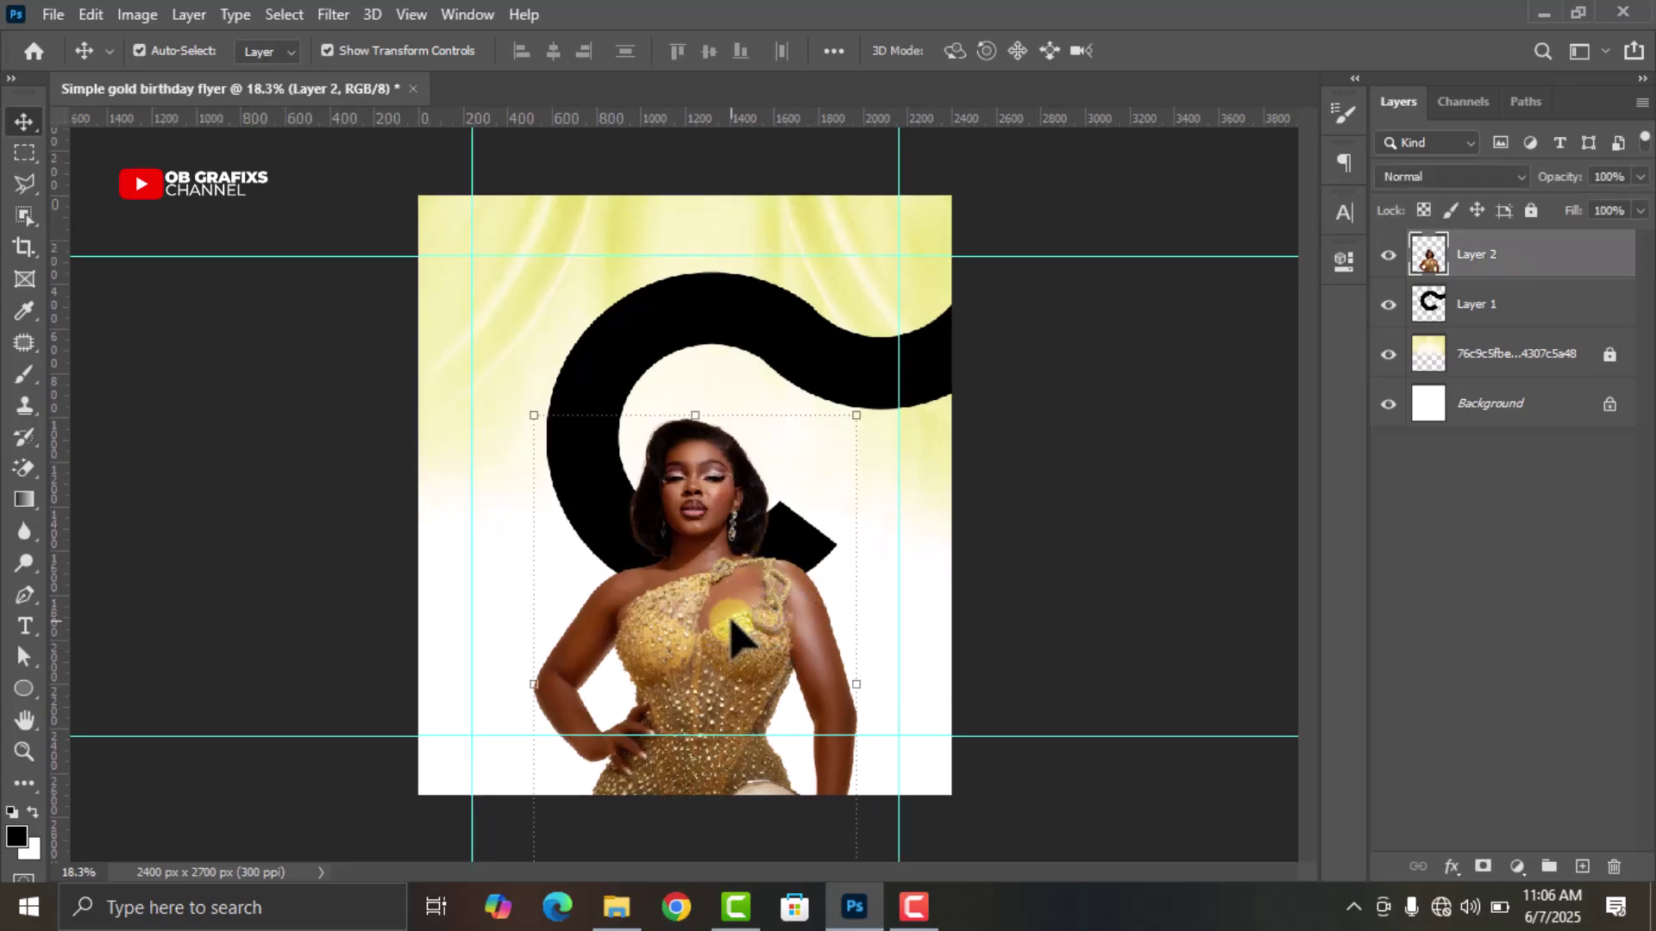
pyautogui.moveTo(700, 415); pyautogui.dragTo(695, 422)
pyautogui.moveTo(687, 543); pyautogui.dragTo(691, 554)
pyautogui.click(1202, 52)
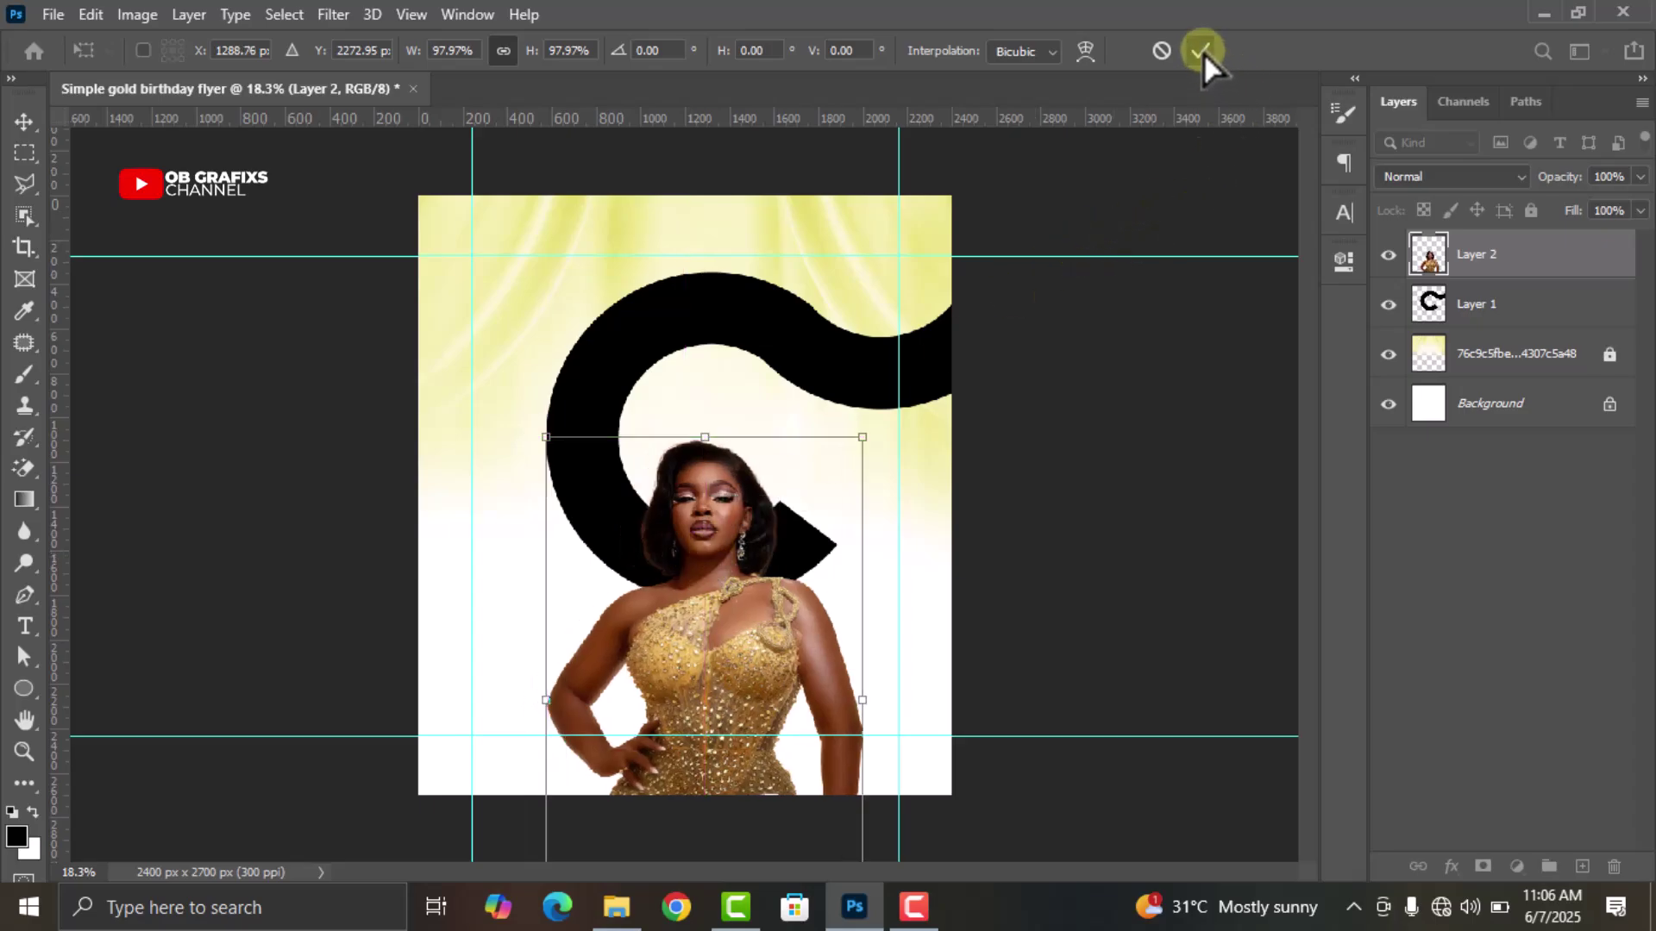
# Draw a black circle about 441 px wide with the Ellipse tool and place it over the ring's lower tip beside the woman's hair
pyautogui.click(1128, 508)
pyautogui.hotkey('ctrl', '+')
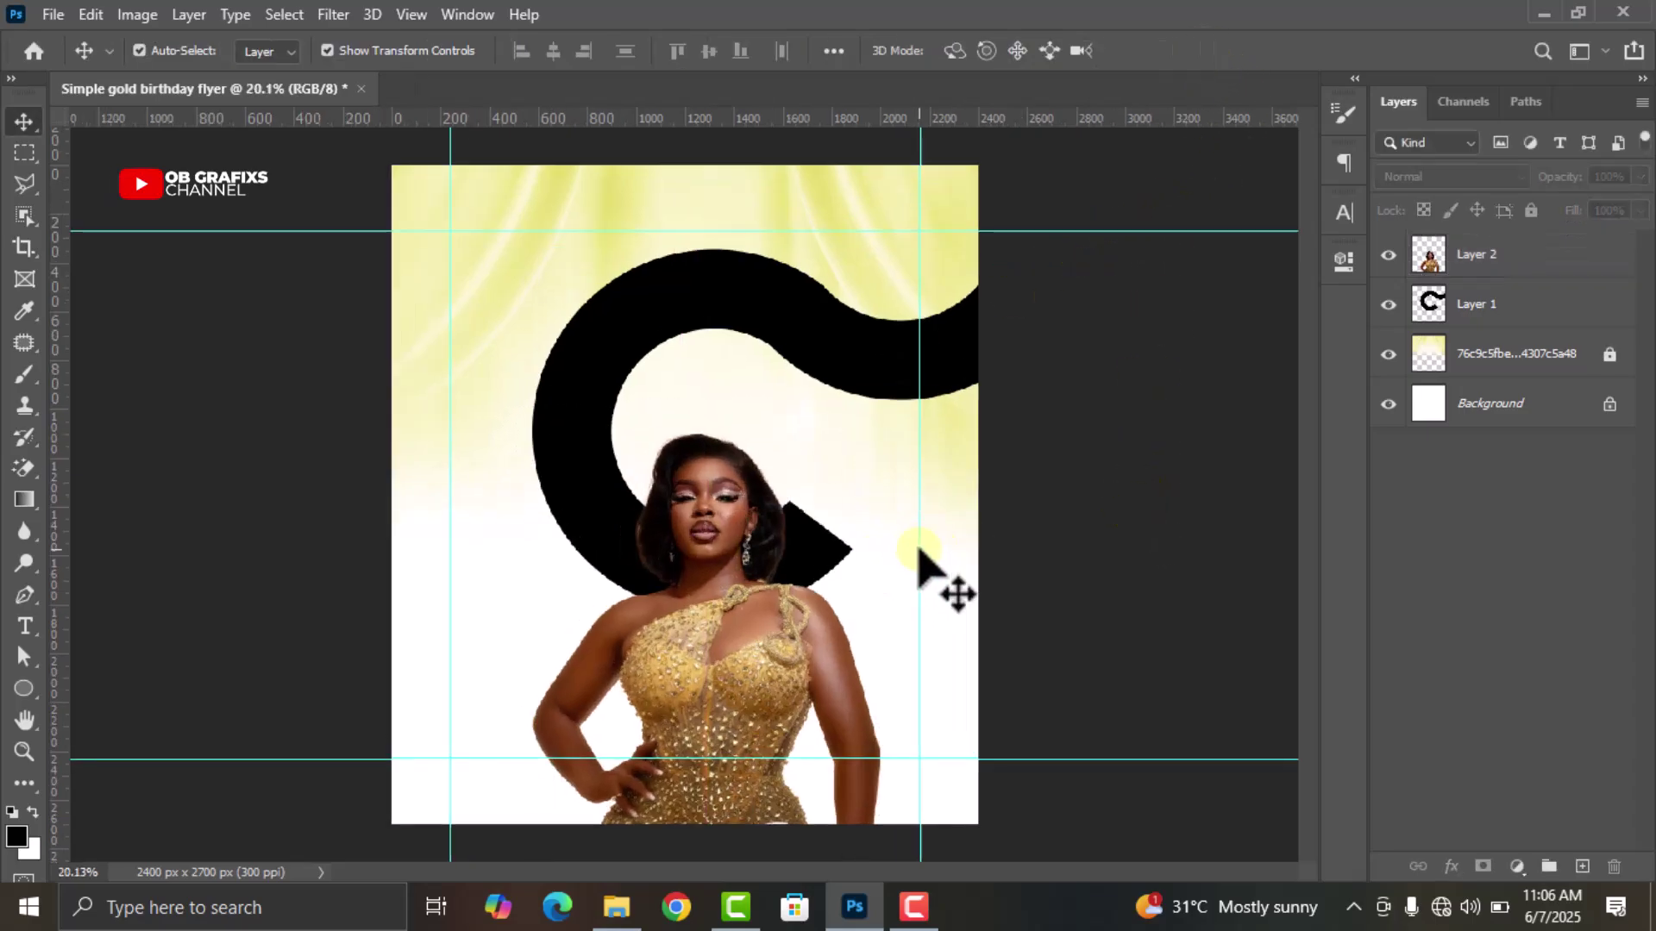
pyautogui.hotkey('ctrl', '+')
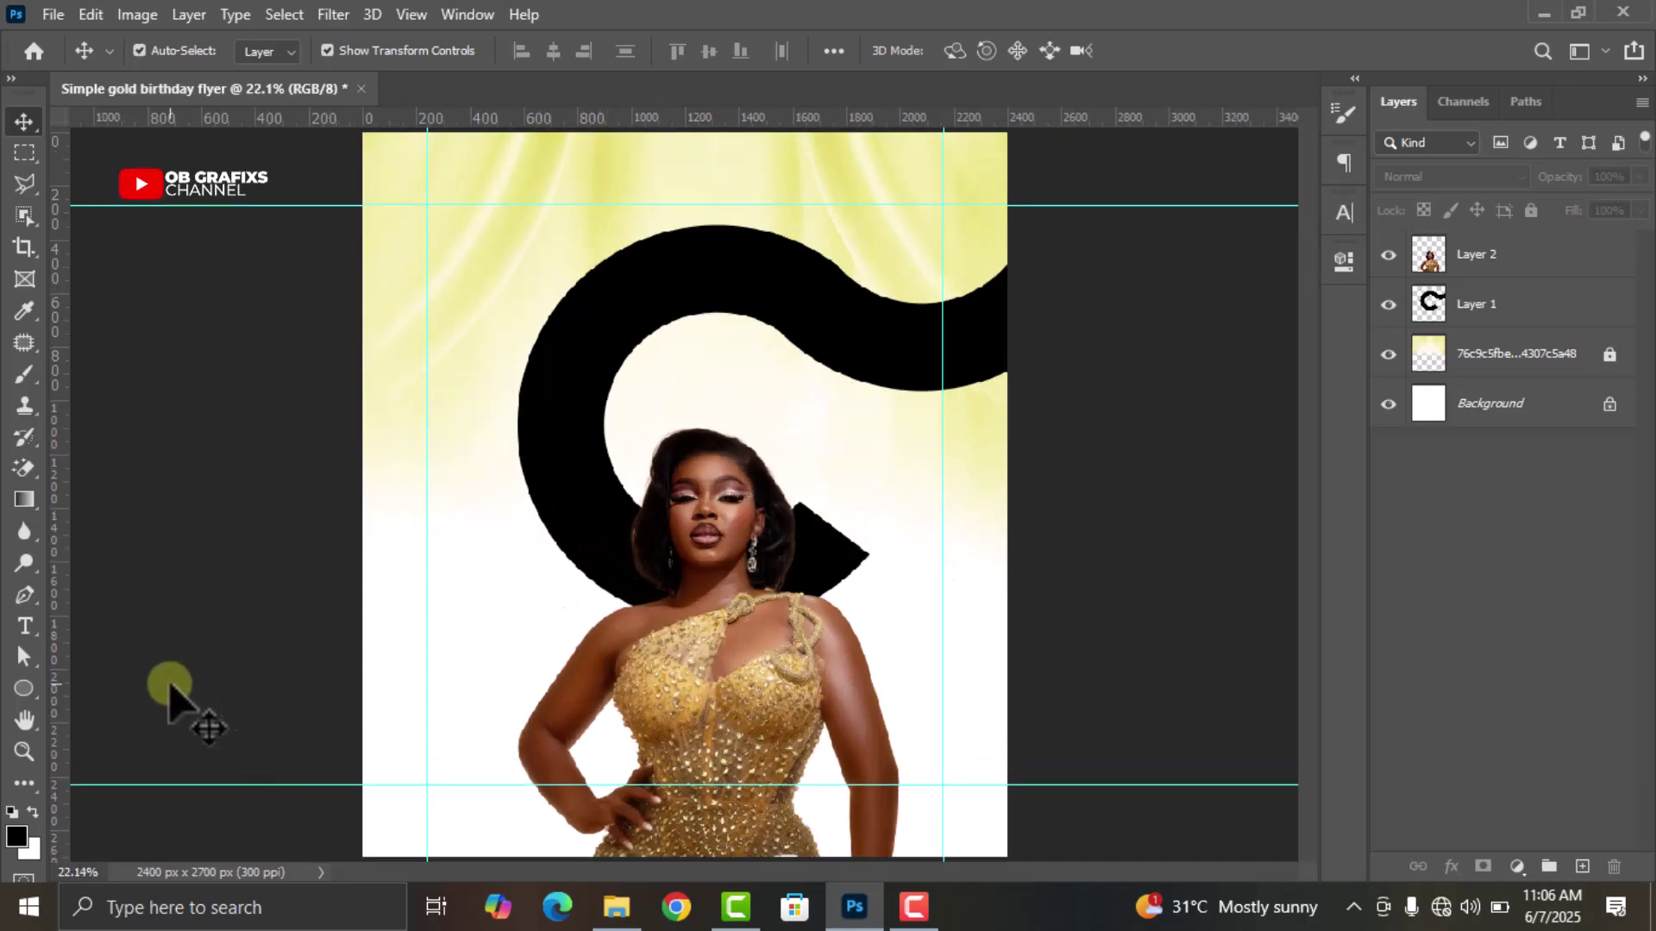
pyautogui.click(23, 688)
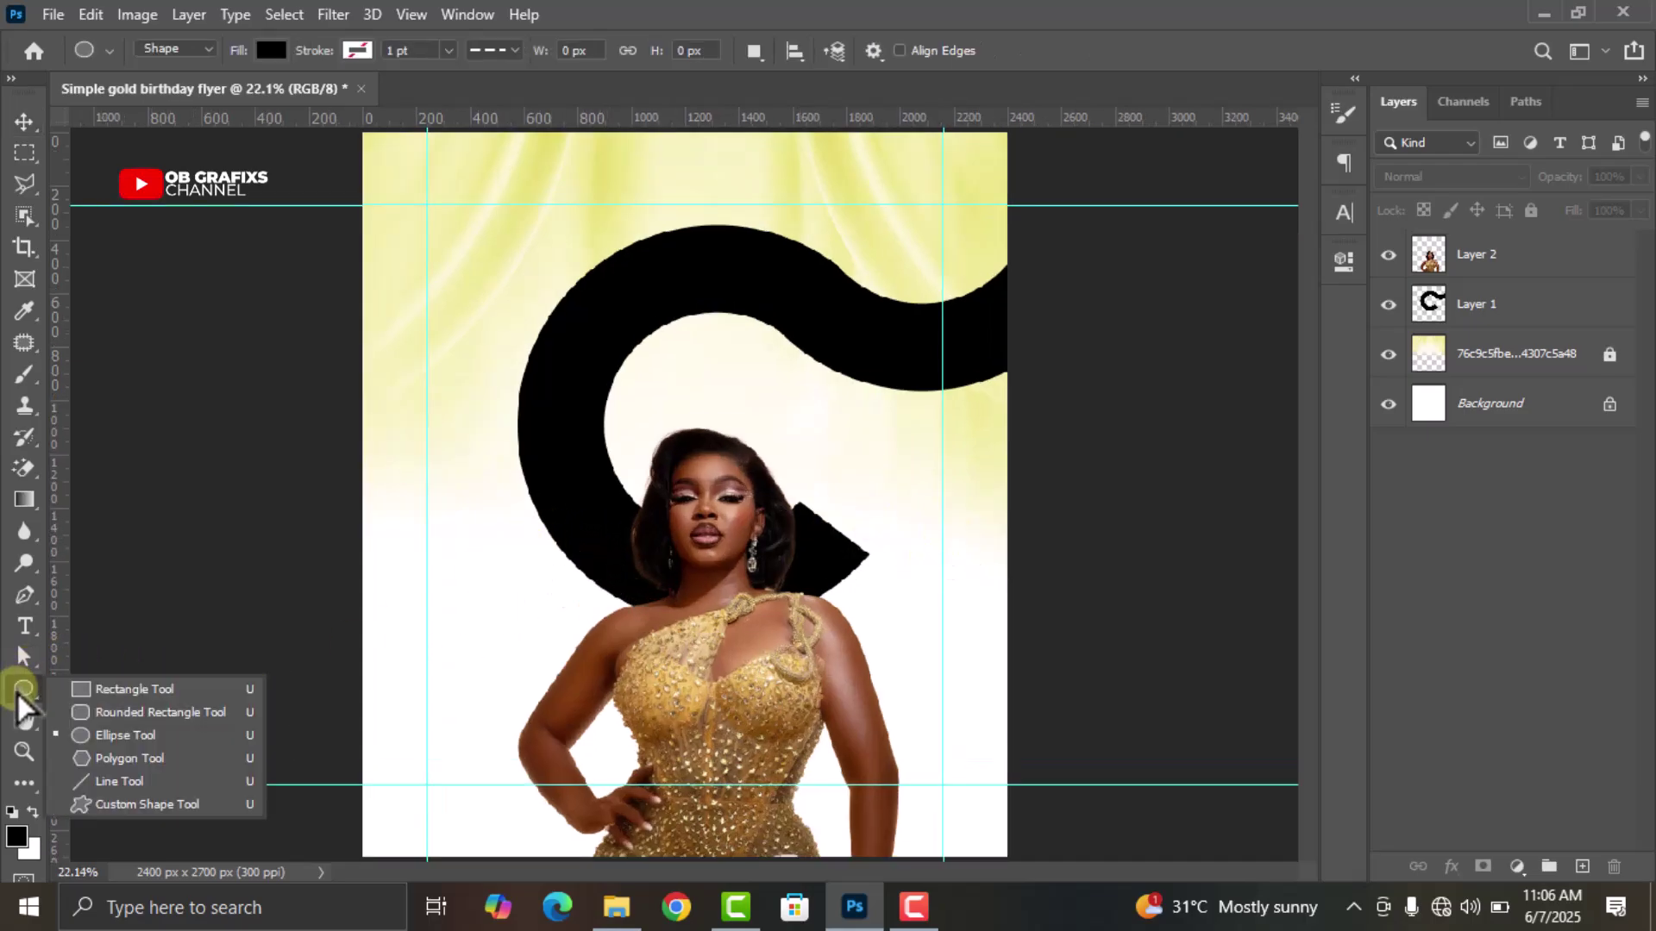
pyautogui.click(138, 736)
pyautogui.moveTo(825, 444); pyautogui.dragTo(943, 567)
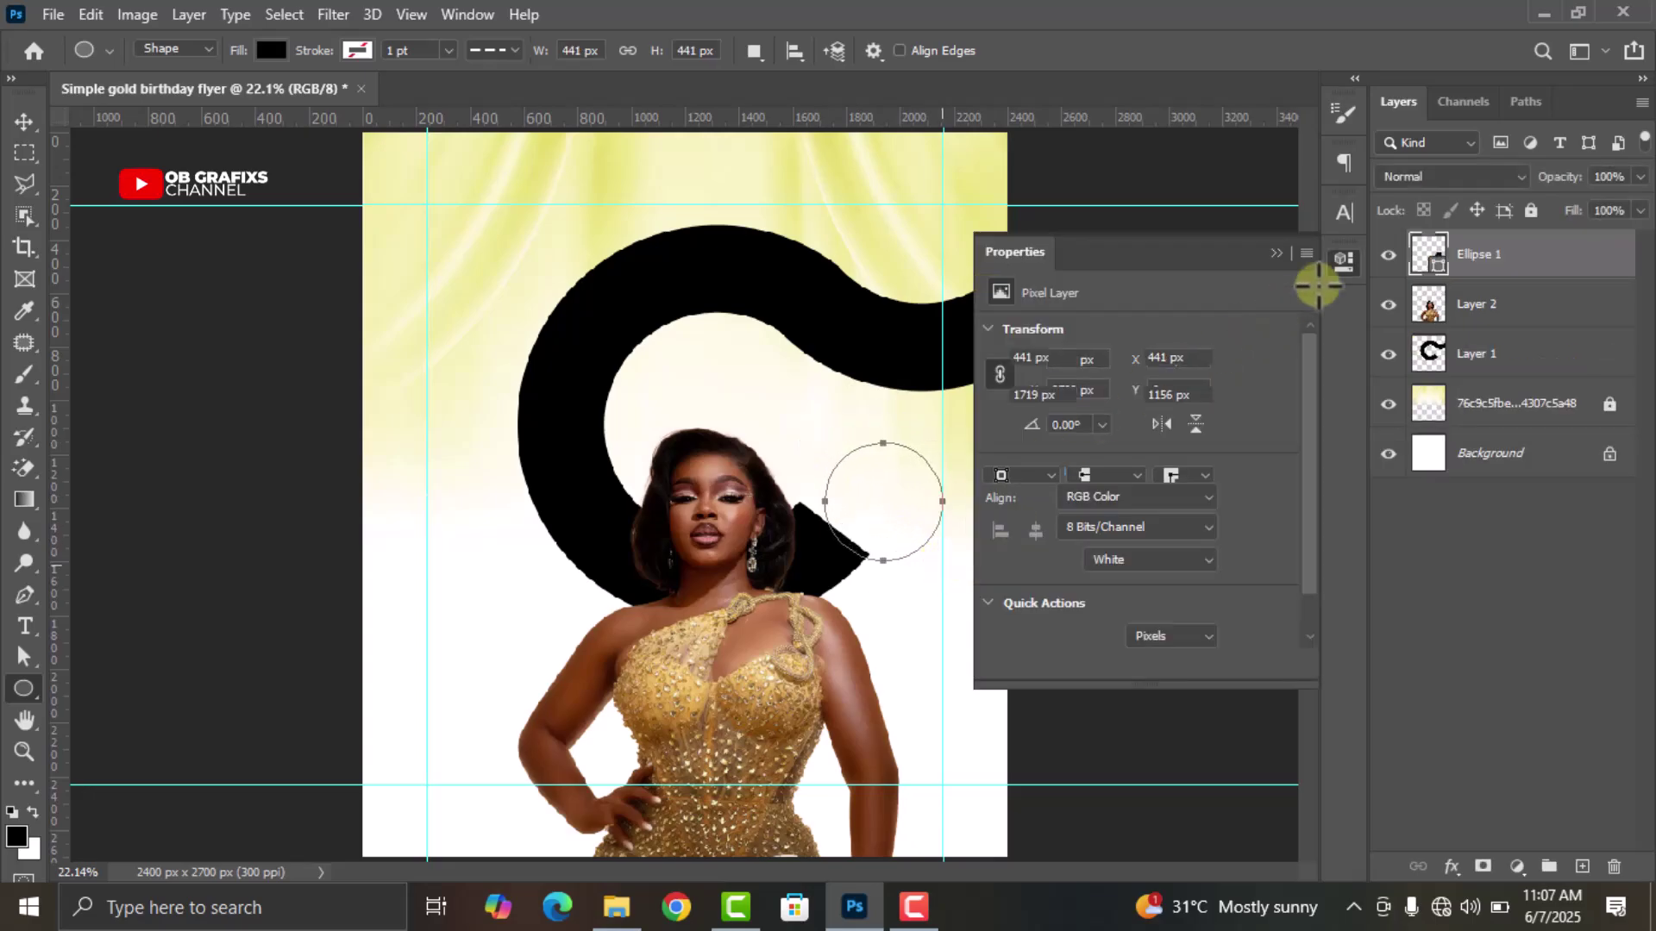
pyautogui.click(1344, 260)
pyautogui.click(24, 121)
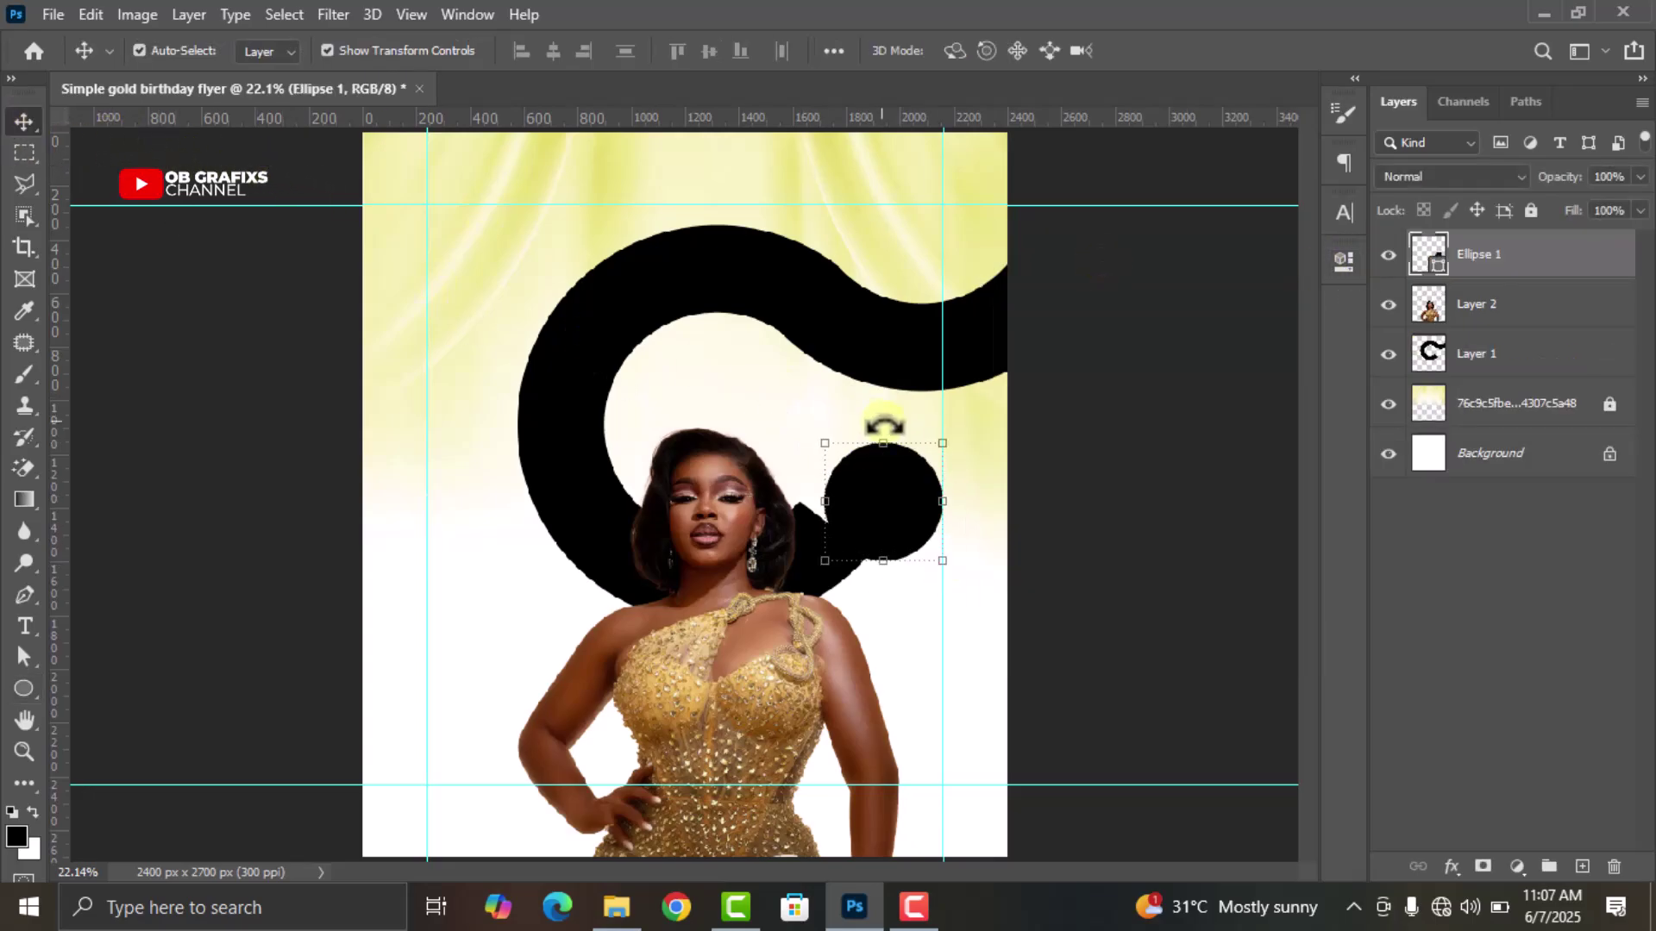
pyautogui.scroll(3, 884, 457)
pyautogui.moveTo(895, 530); pyautogui.dragTo(867, 536)
# Recolour the circle over the ring's tip to the pale cream fdfdf3 sampled from the background
pyautogui.doubleClick(1429, 258)
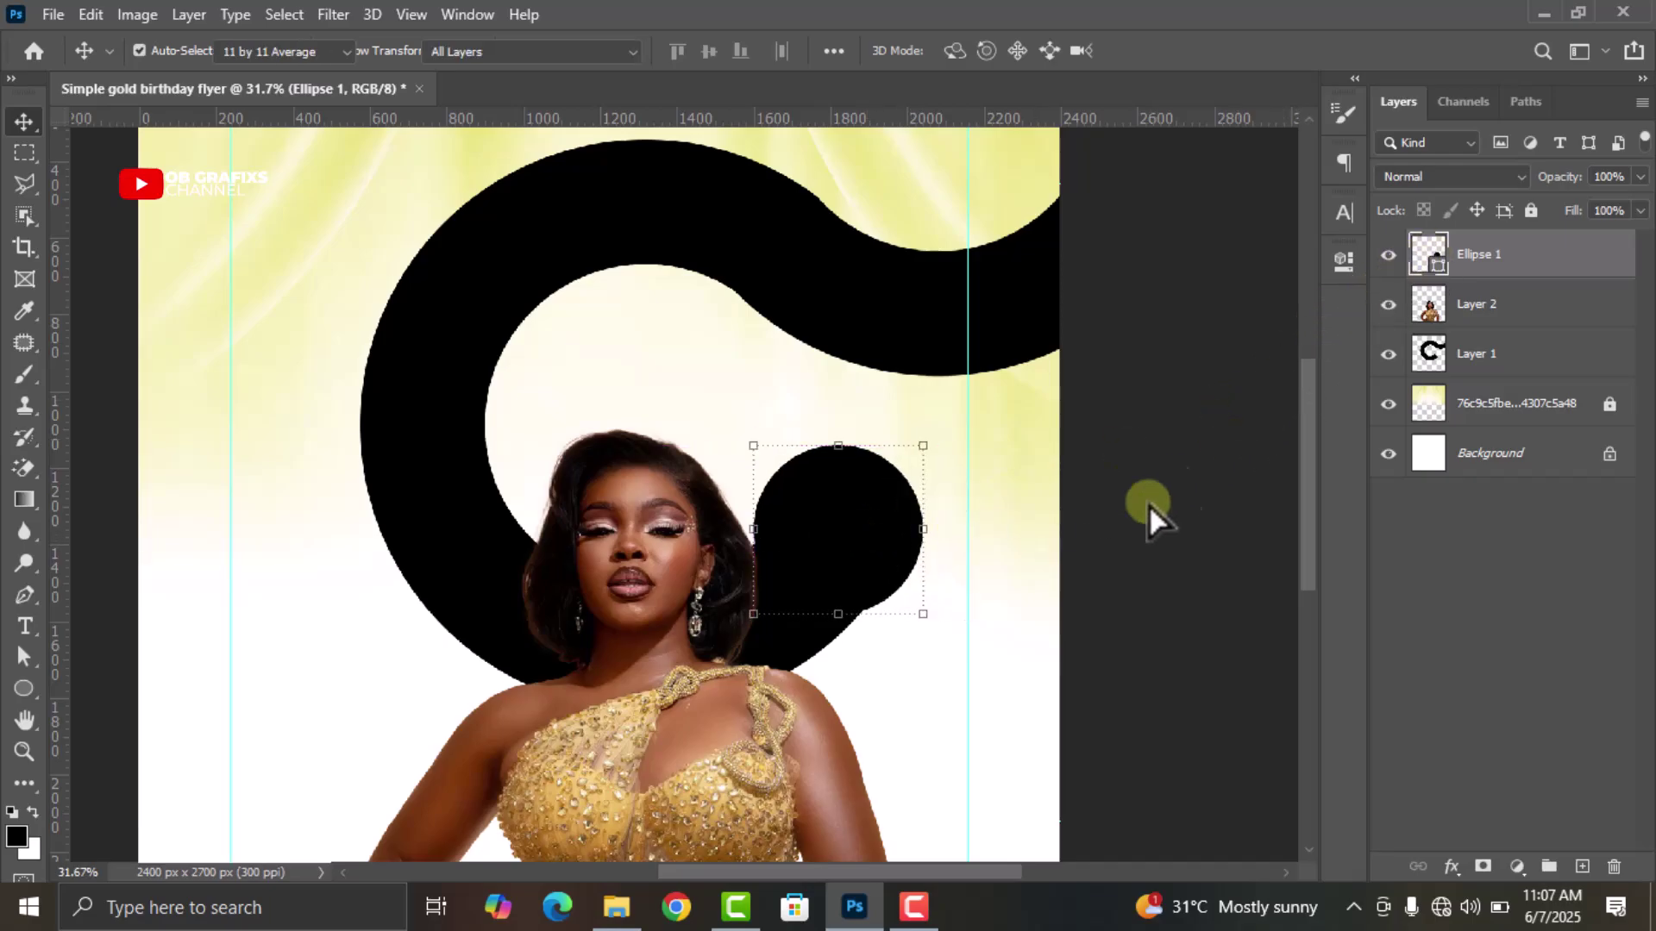
pyautogui.moveTo(1002, 355); pyautogui.dragTo(1221, 295)
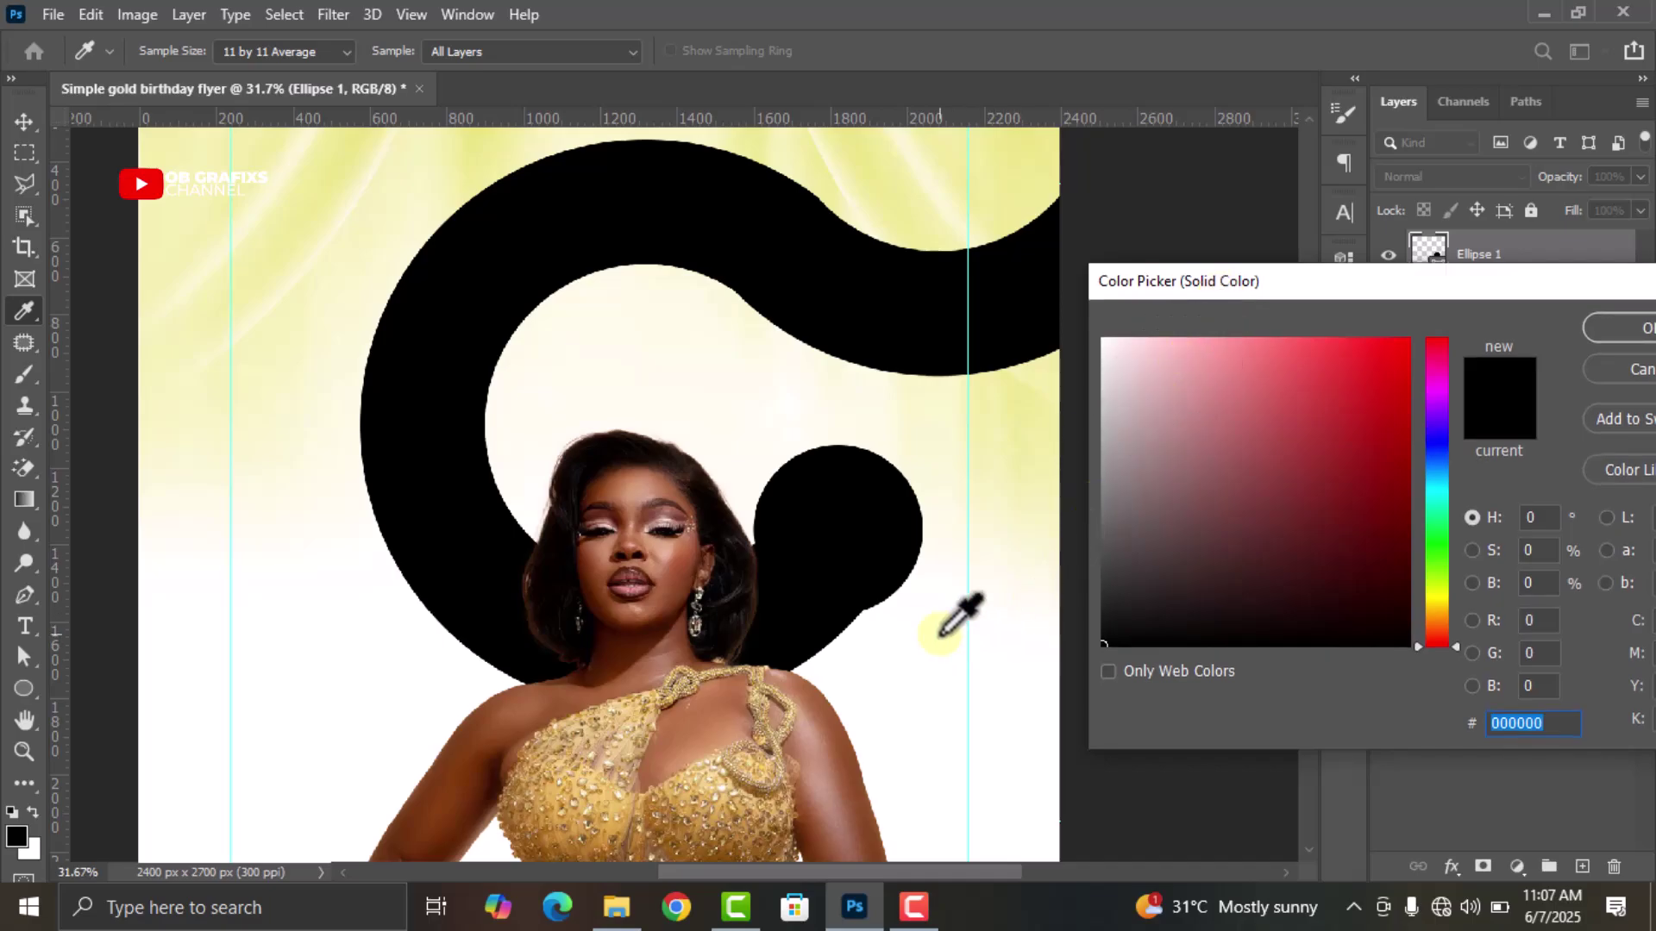
pyautogui.click(893, 604)
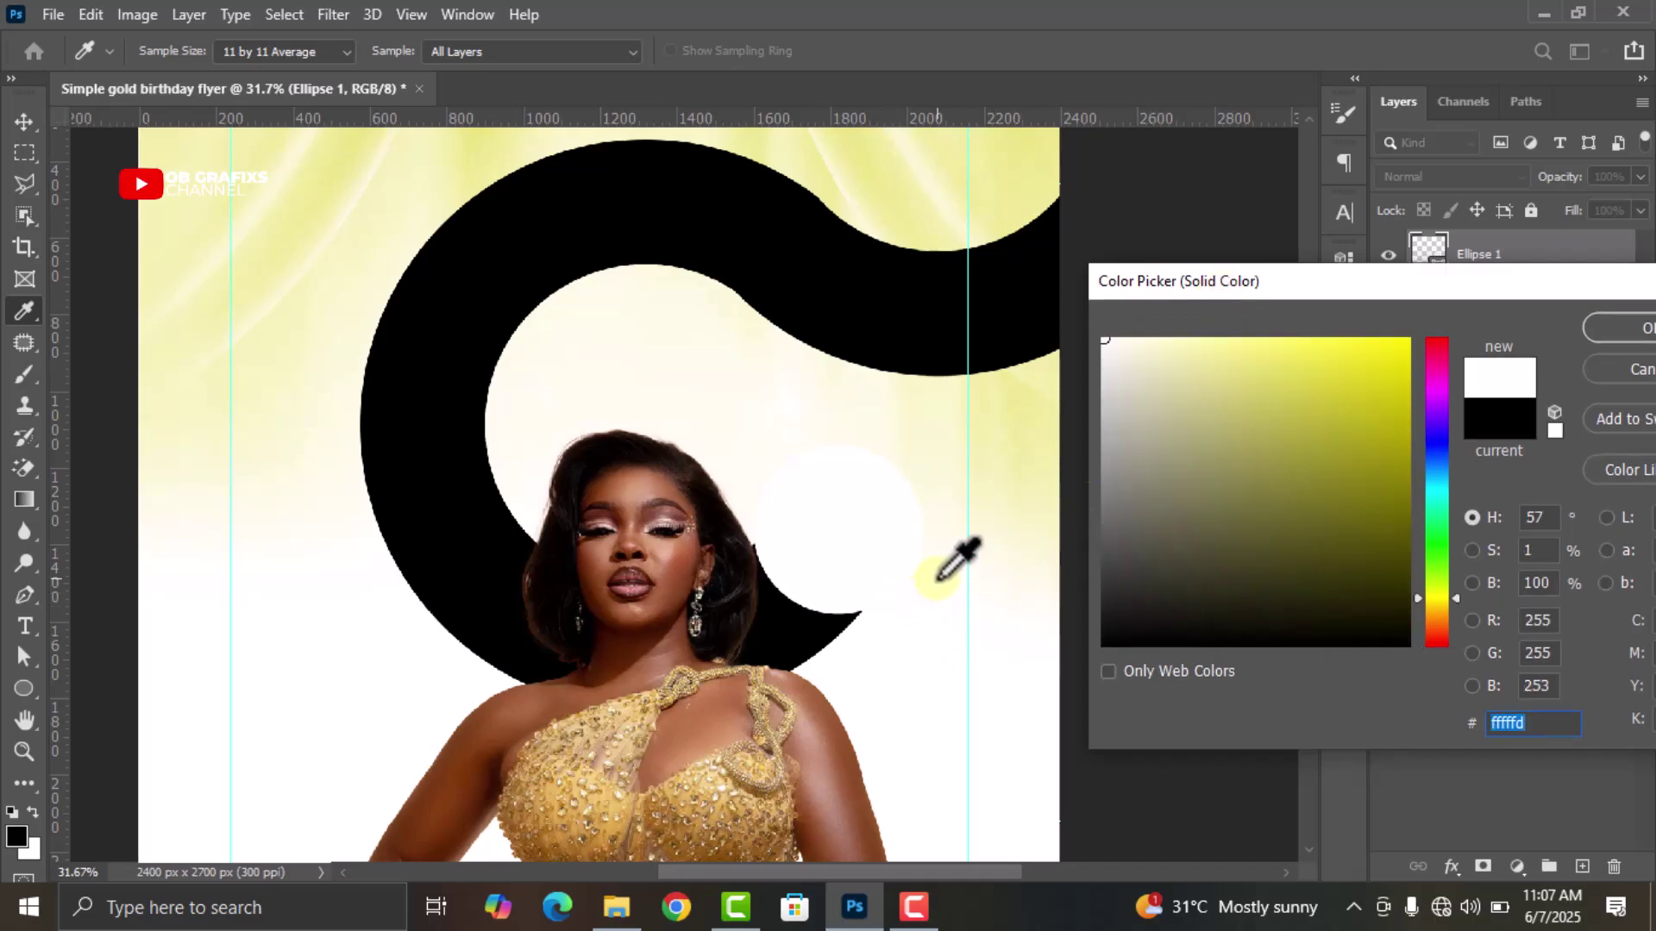
pyautogui.click(897, 649)
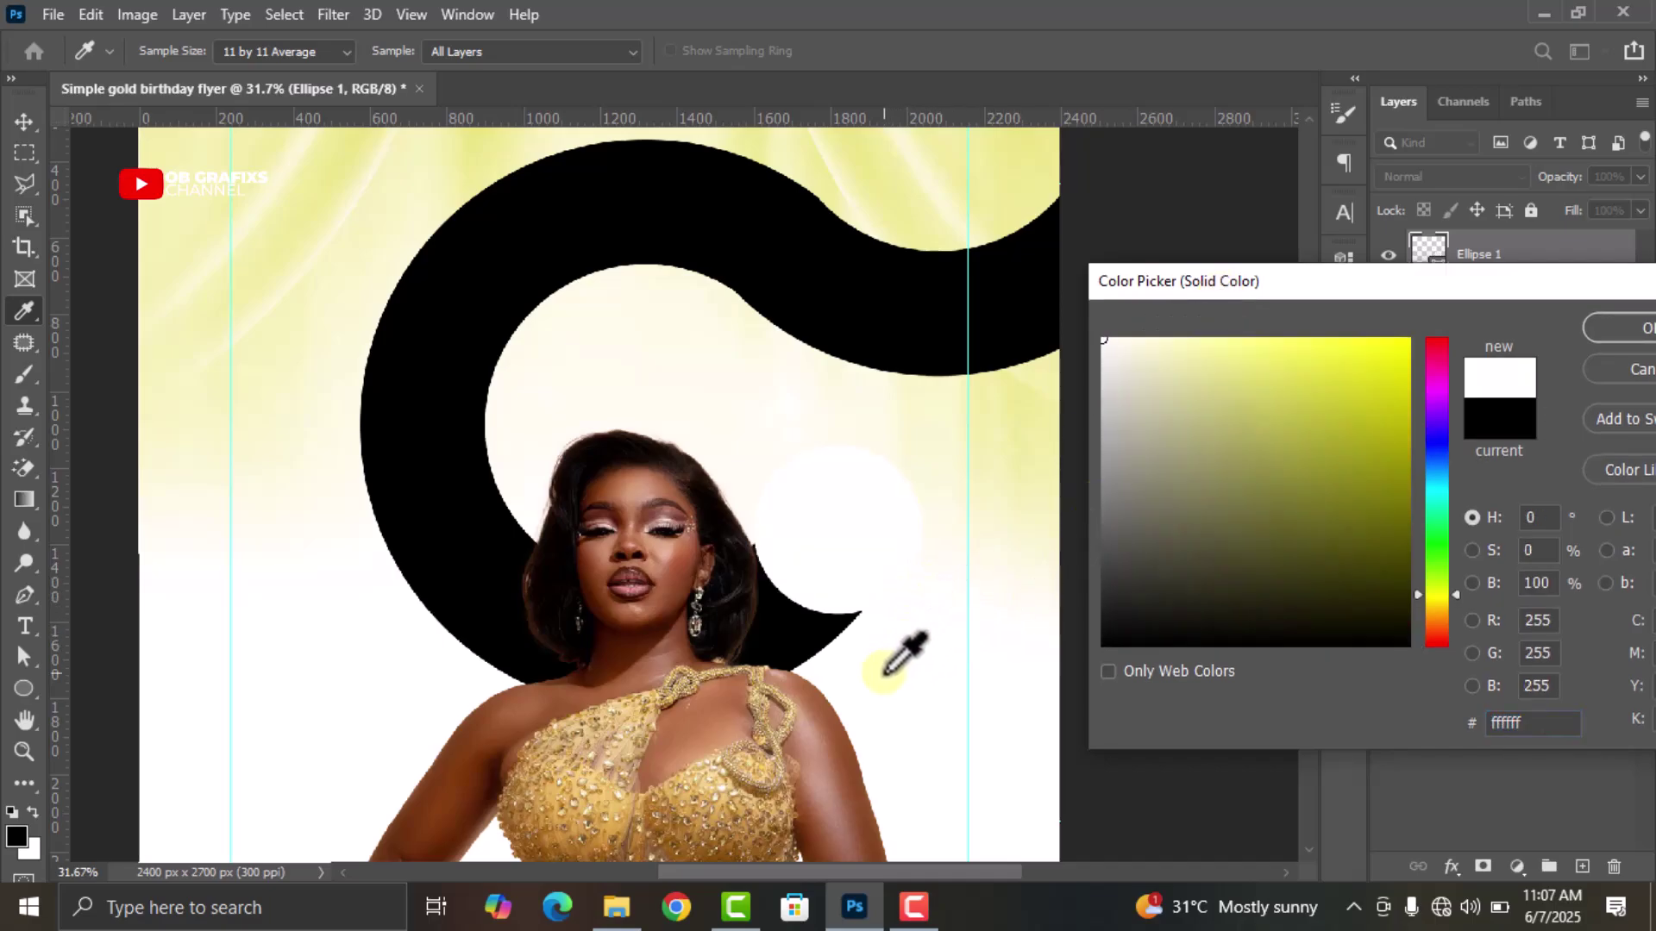
pyautogui.click(938, 558)
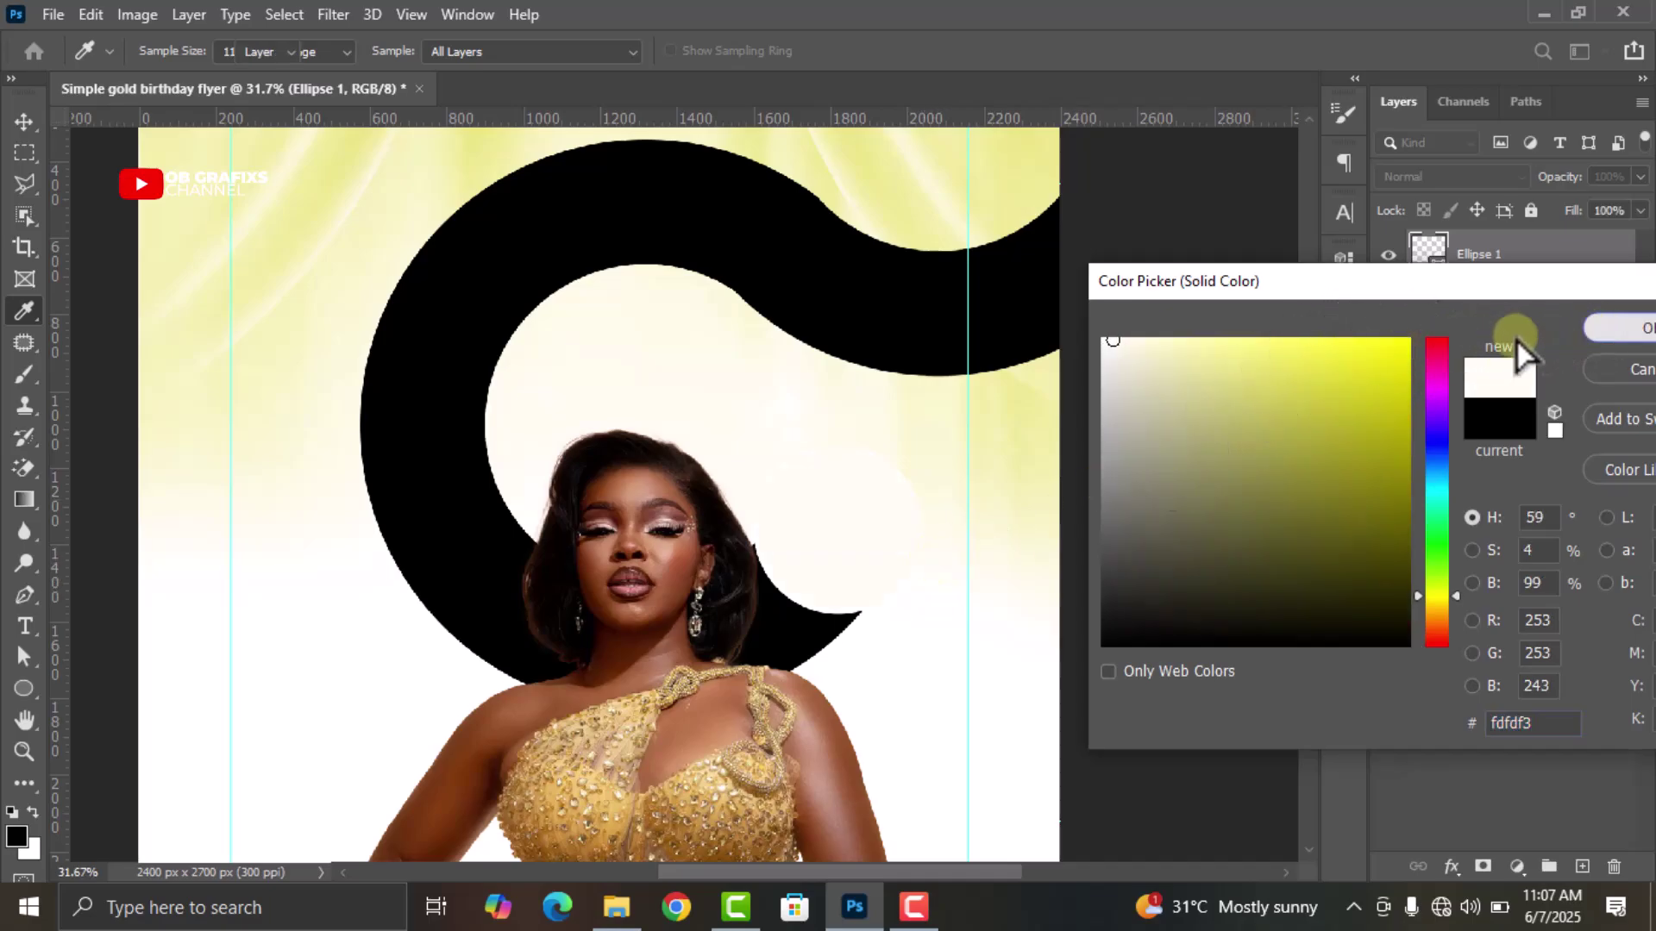
pyautogui.click(1620, 327)
pyautogui.press('v')
pyautogui.scroll(-3, 647, 425)
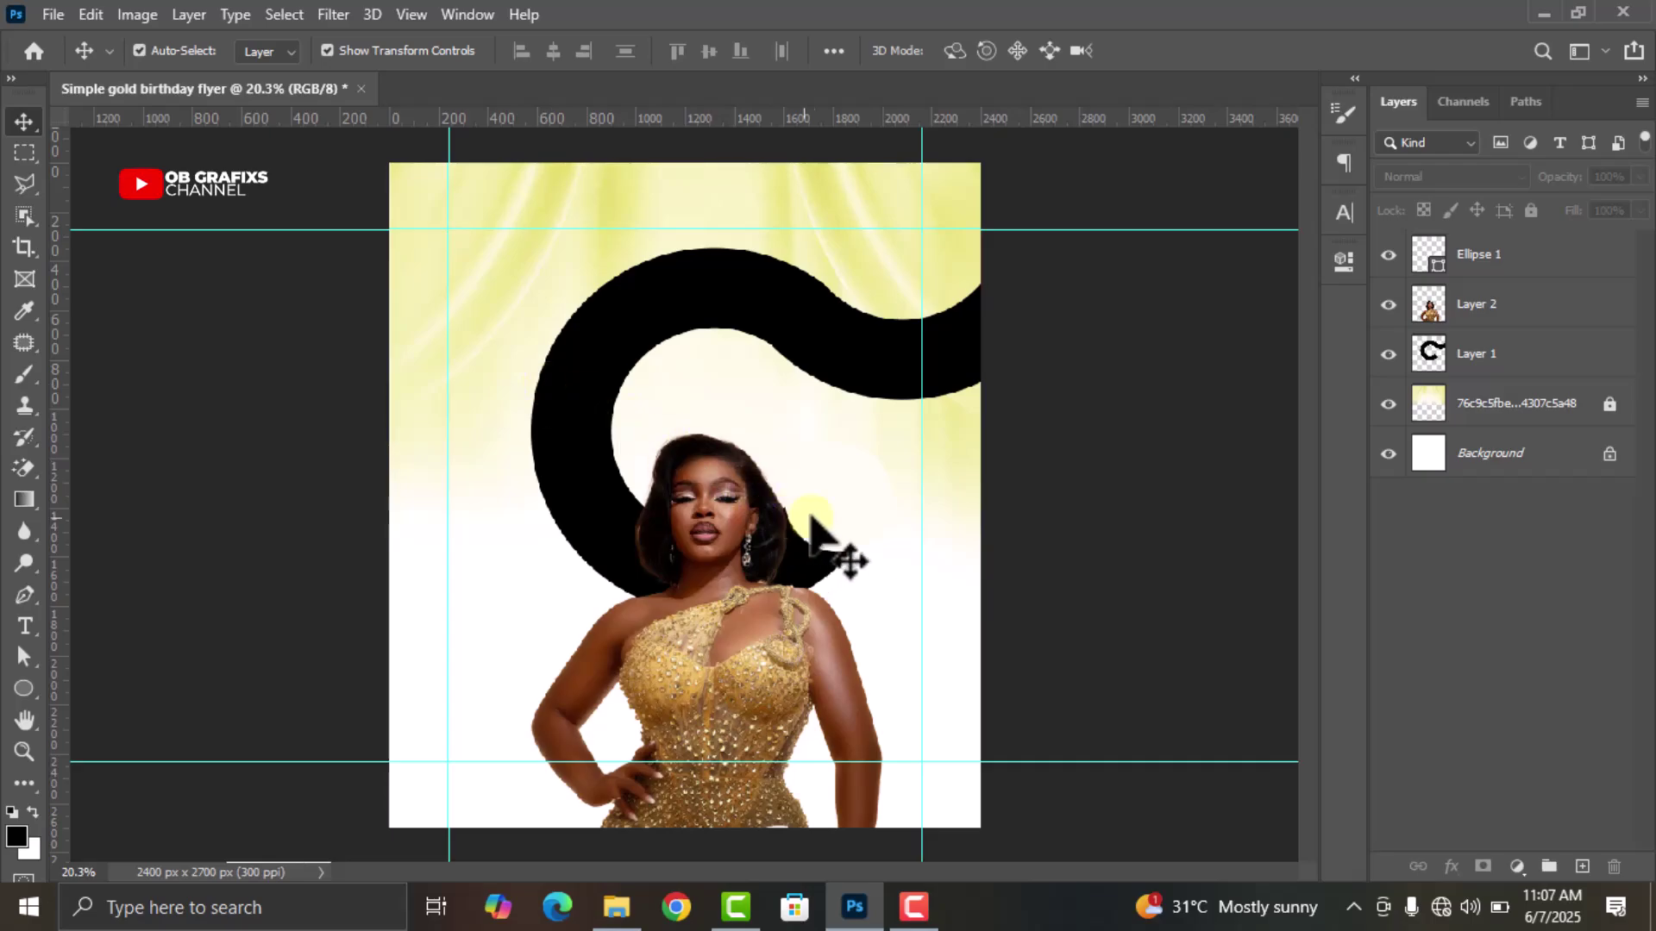
pyautogui.scroll(-1, 906, 535)
pyautogui.scroll(1, 1006, 547)
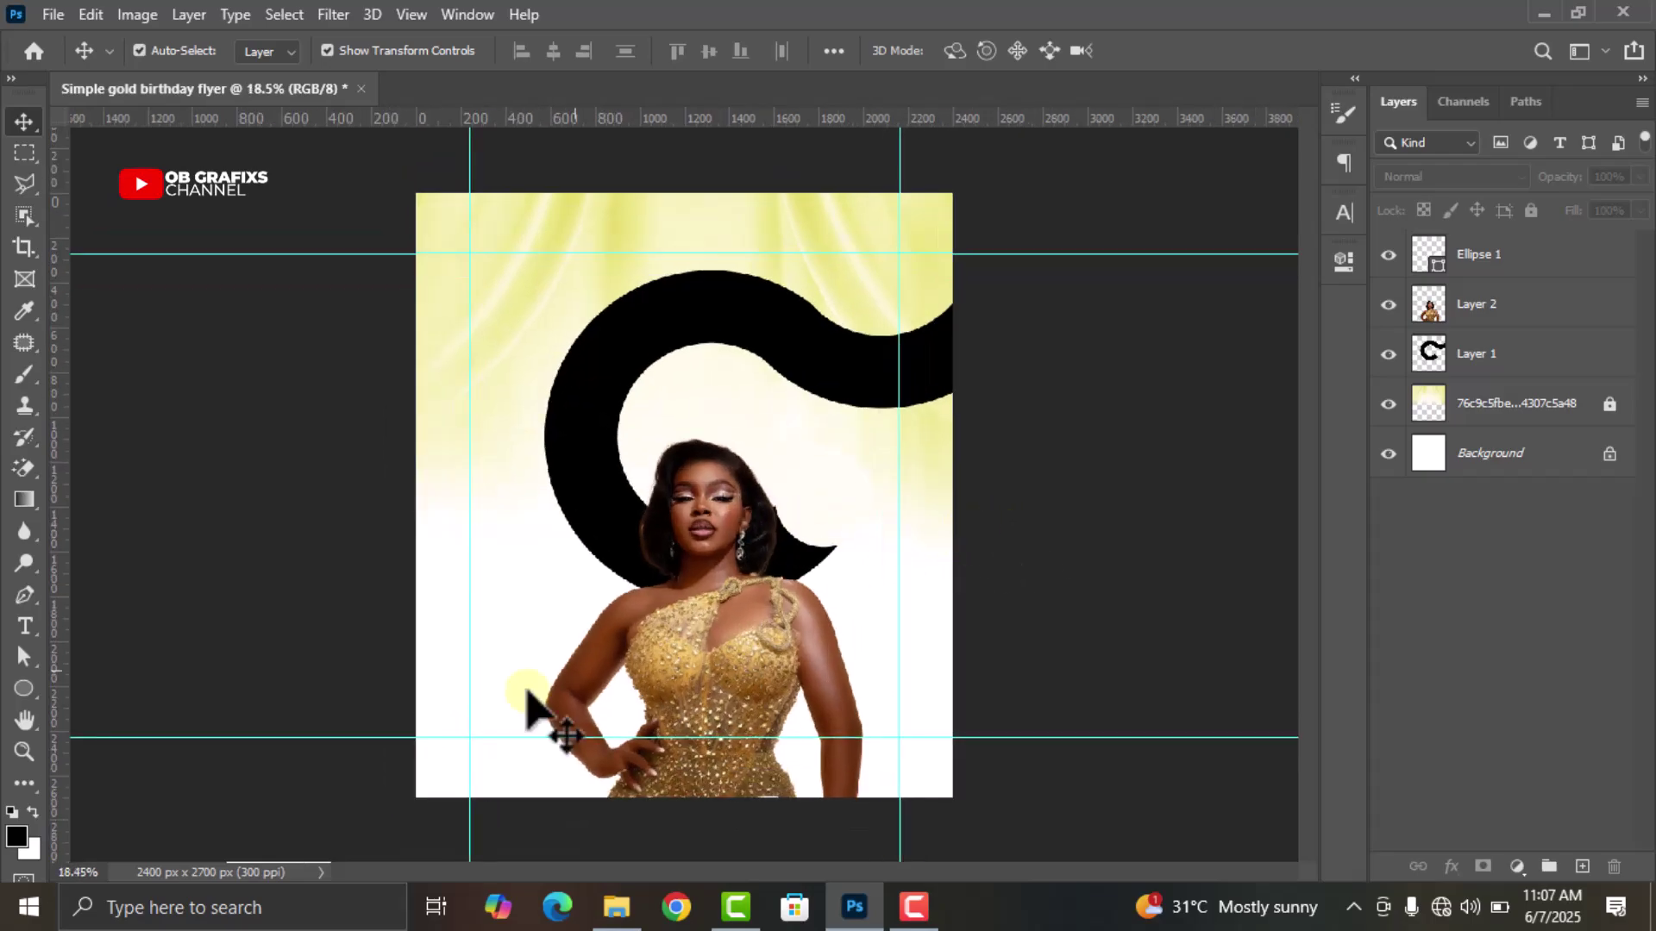
# Draw a black circle about 271 px wide in the white area beside the woman's shoulder
pyautogui.click(24, 690)
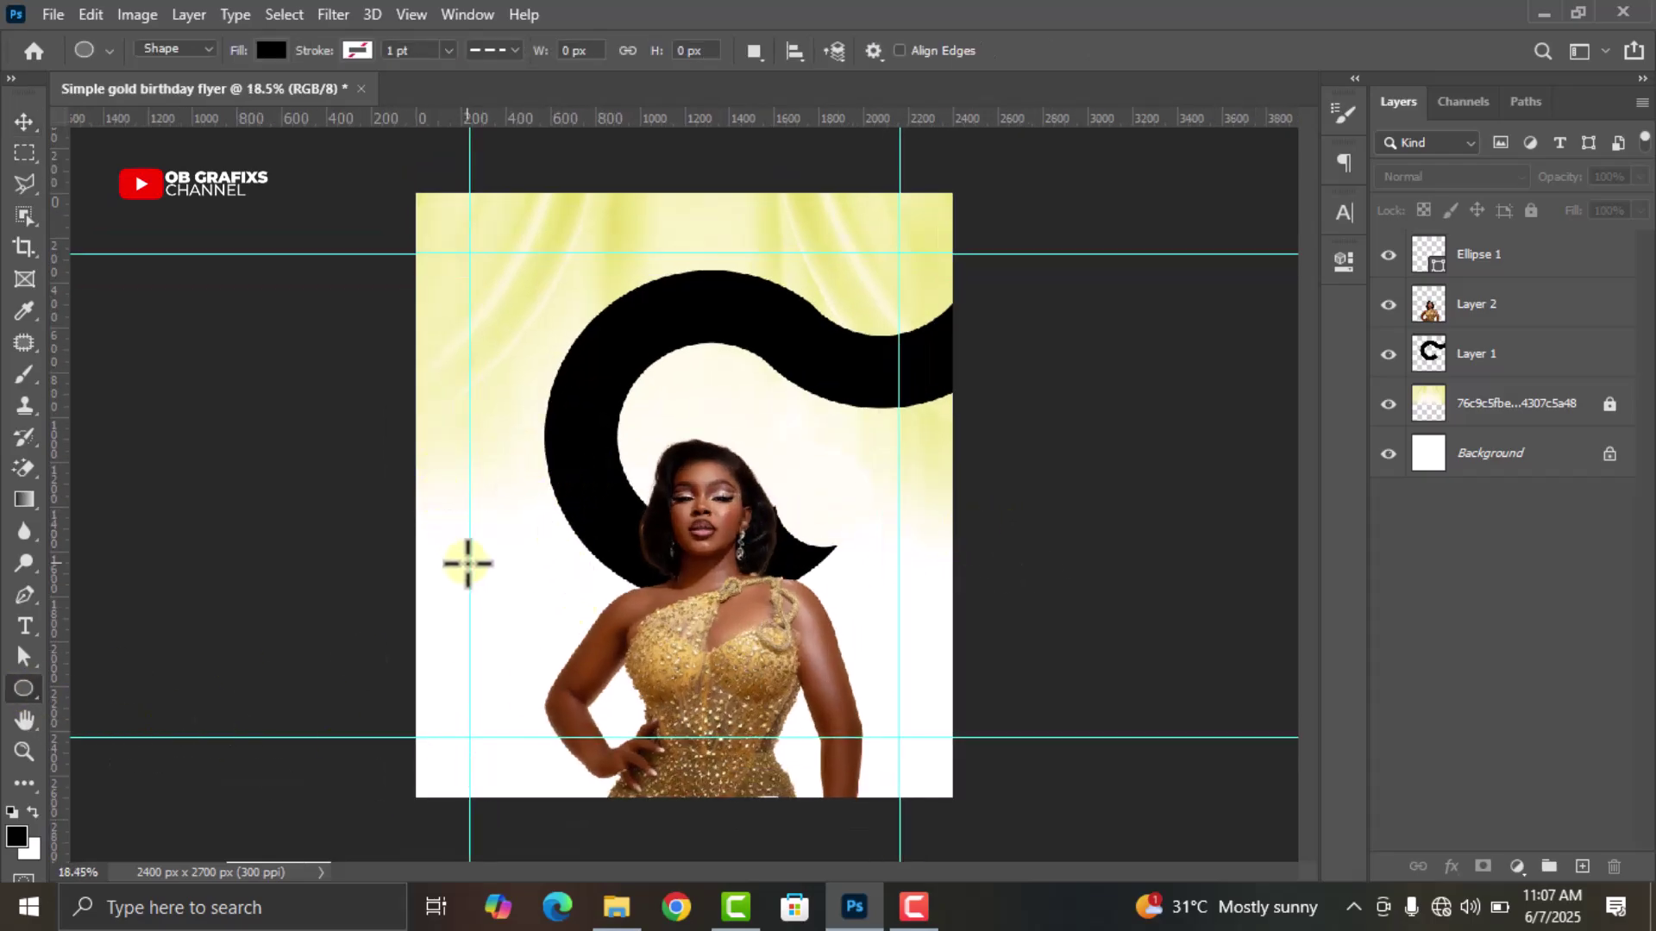
pyautogui.moveTo(507, 558); pyautogui.dragTo(574, 617)
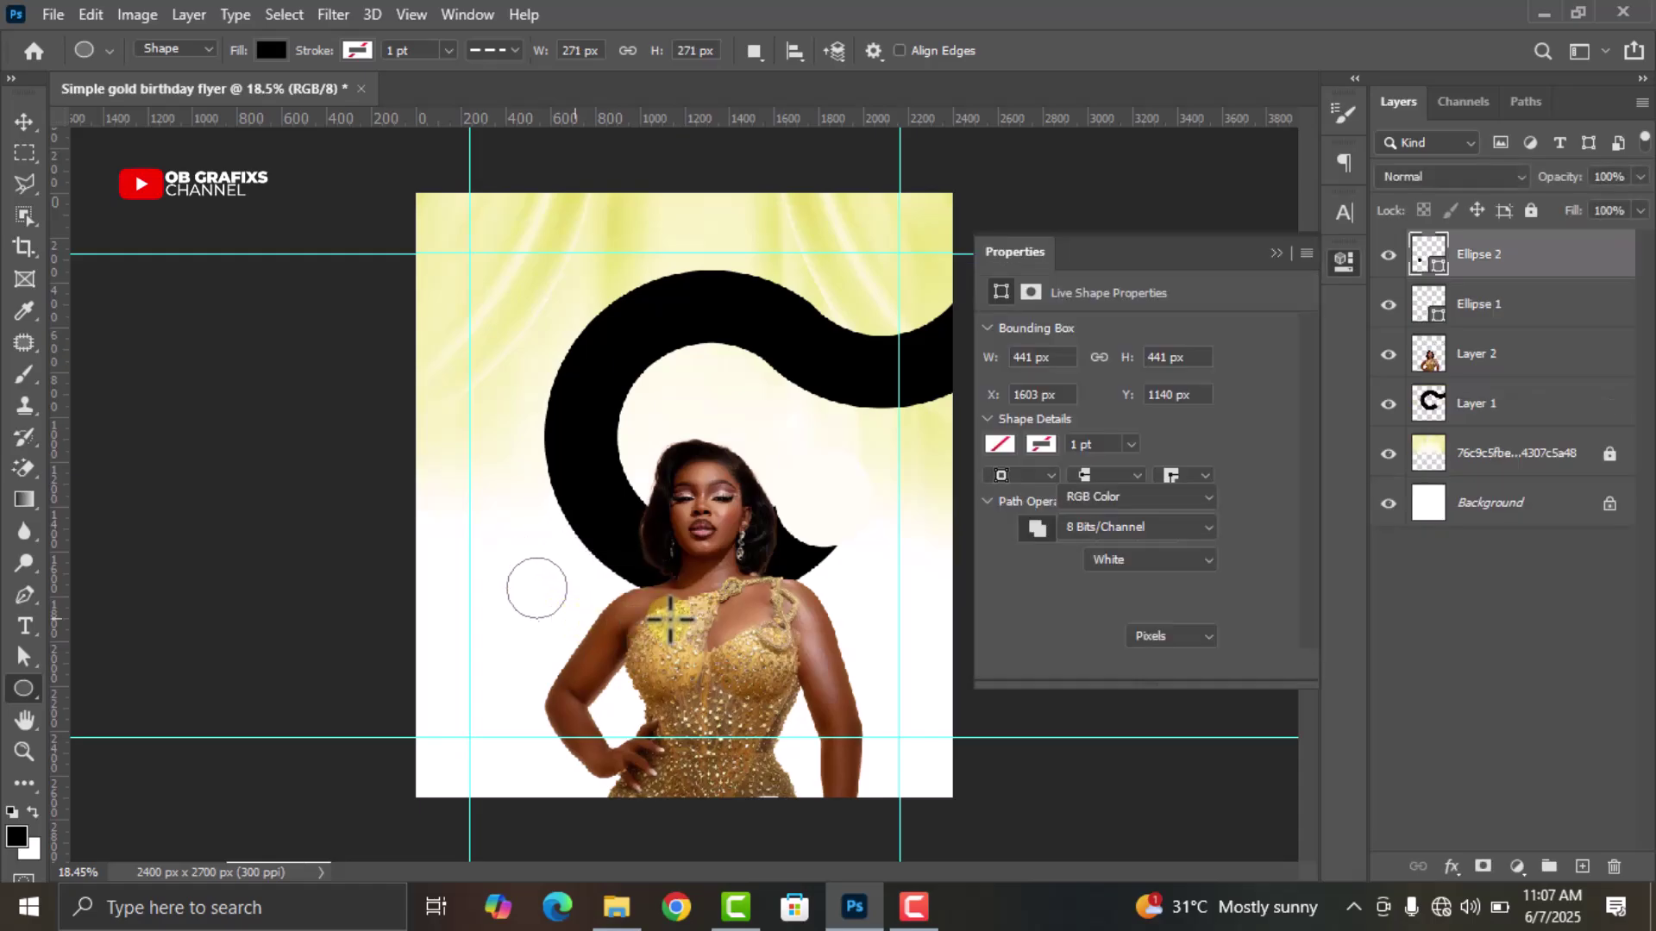
pyautogui.scroll(1, 682, 497)
pyautogui.click(1345, 263)
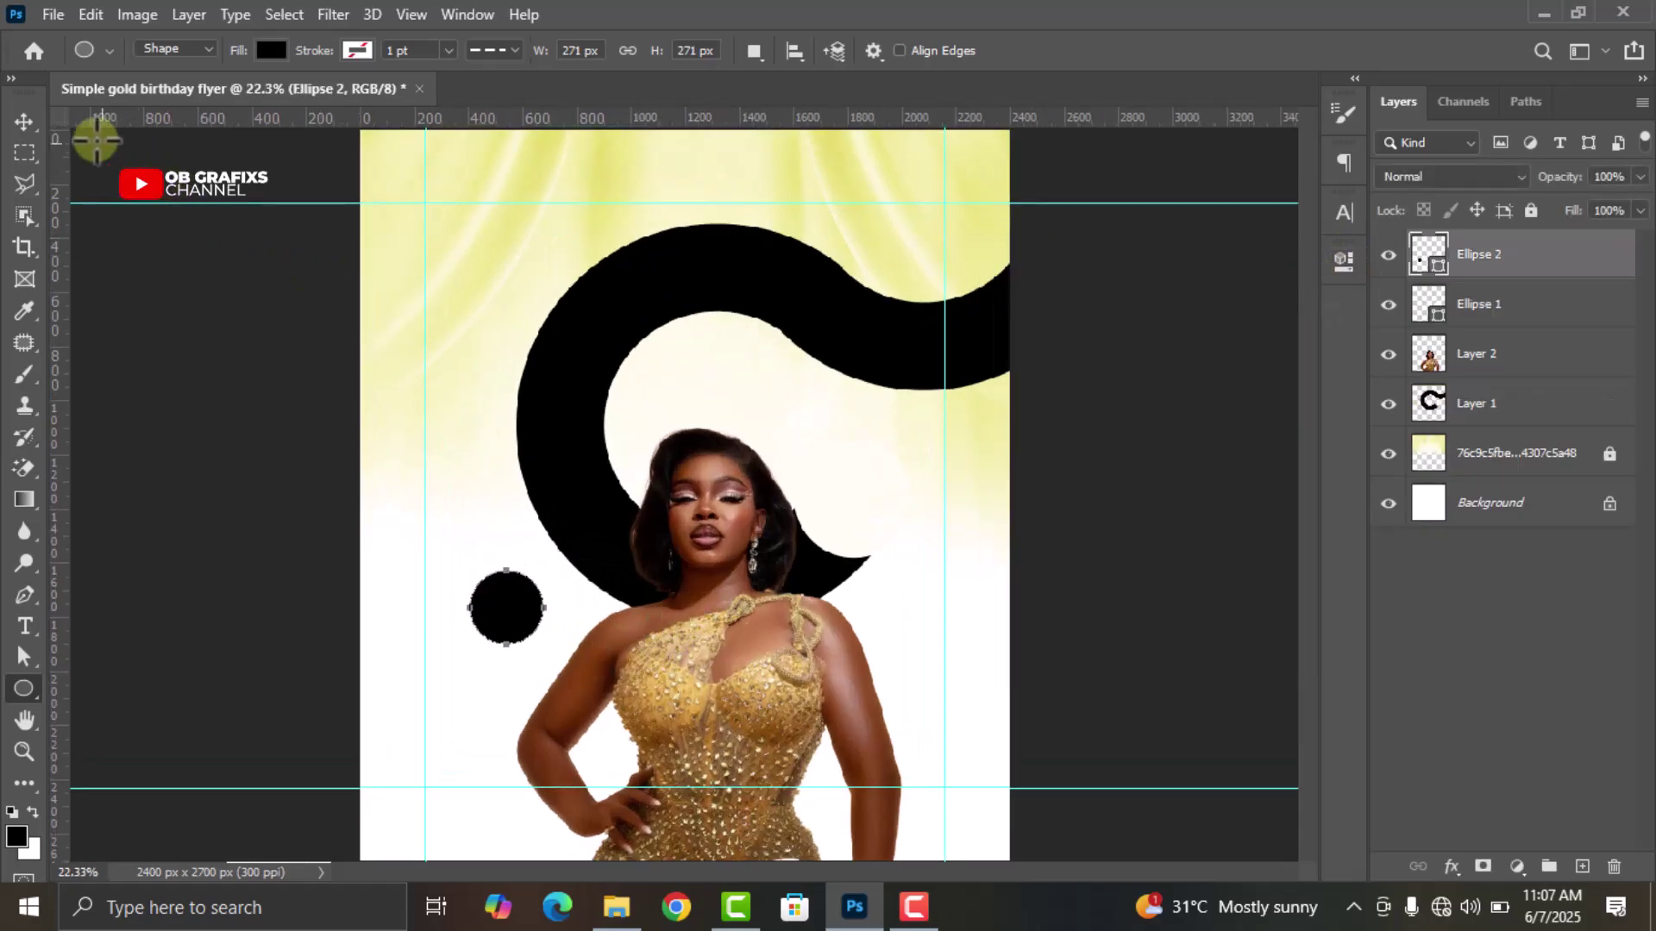
# Move the small black circle onto the cream circle at the ring's tip and enlarge it slightly
pyautogui.click(24, 121)
pyautogui.scroll(1, 655, 577)
pyautogui.moveTo(483, 638); pyautogui.dragTo(904, 515)
pyautogui.hotkey('ctrl', 't')
pyautogui.moveTo(896, 449); pyautogui.dragTo(898, 424)
pyautogui.click(1201, 50)
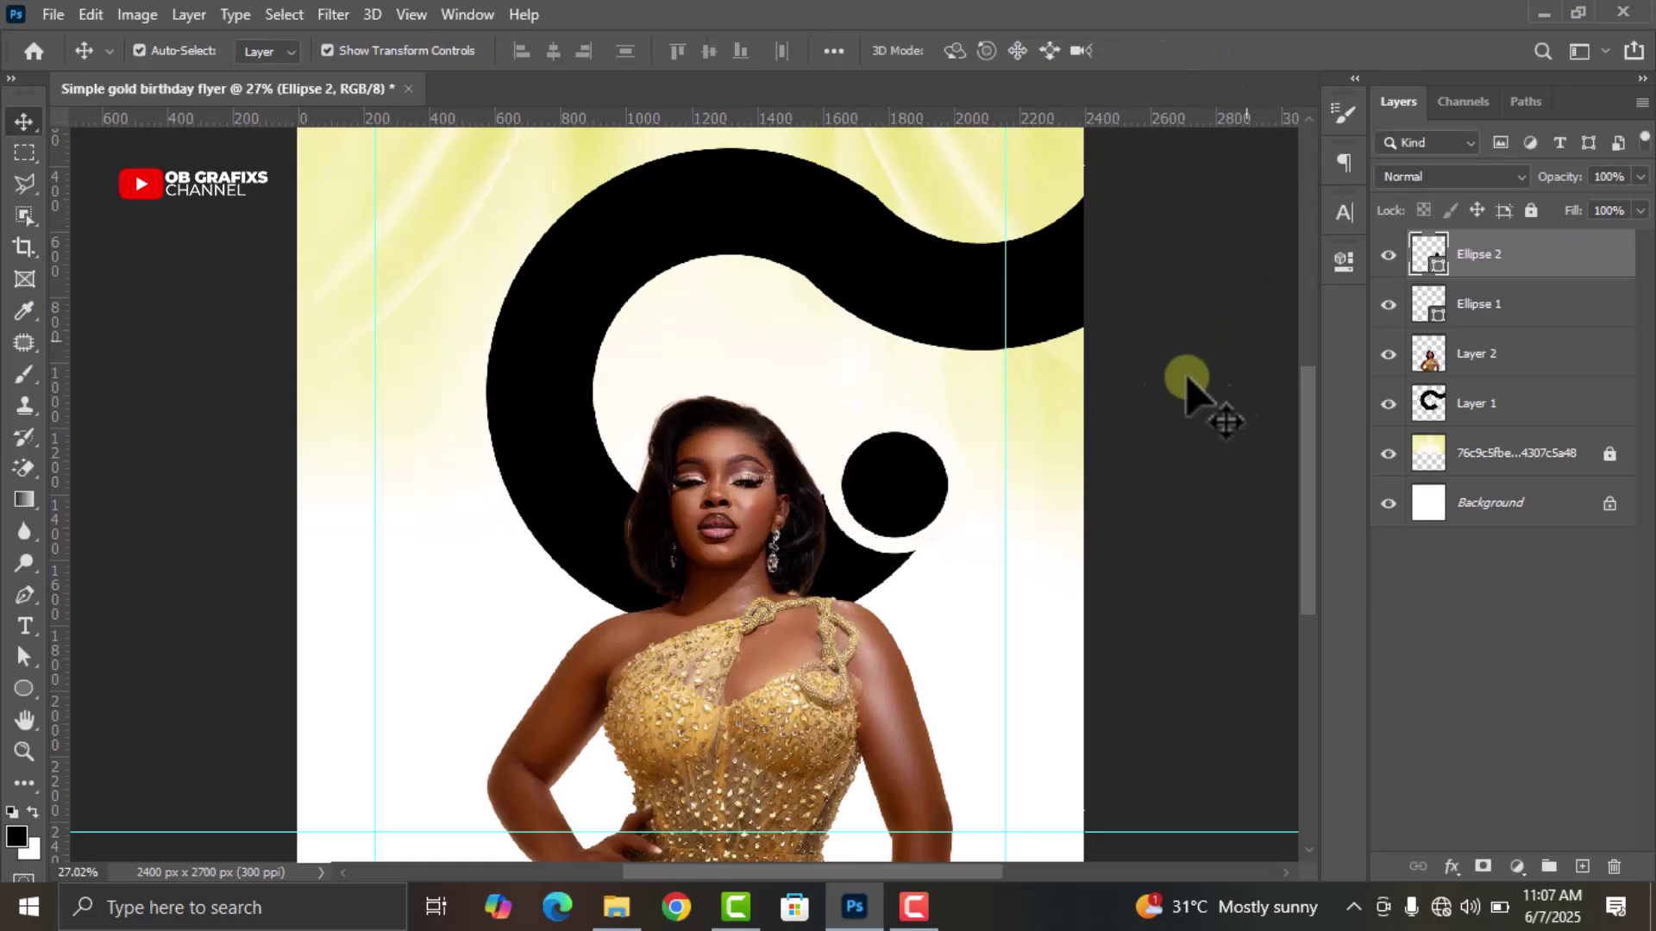
# Nudge the small black circle slightly down and left to centre it within the cream circle
pyautogui.scroll(3, 1027, 517)
pyautogui.moveTo(876, 499); pyautogui.dragTo(871, 508)
pyautogui.moveTo(871, 505); pyautogui.dragTo(867, 506)
pyautogui.click(888, 422)
pyautogui.scroll(-5, 888, 423)
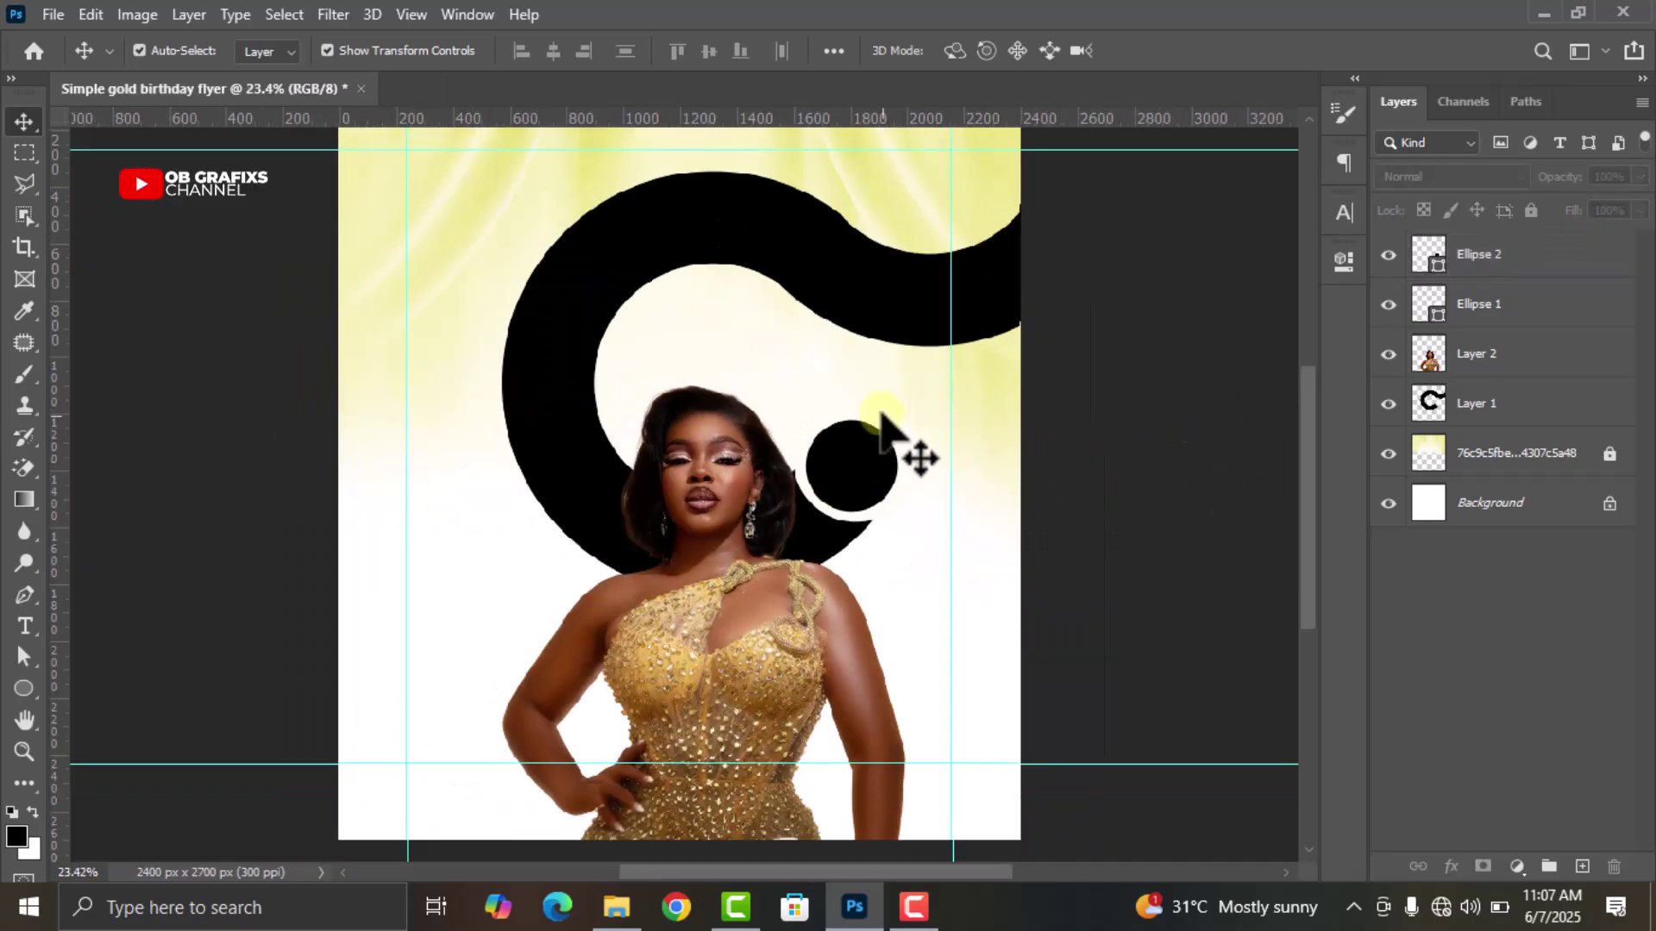
pyautogui.scroll(2, 1121, 500)
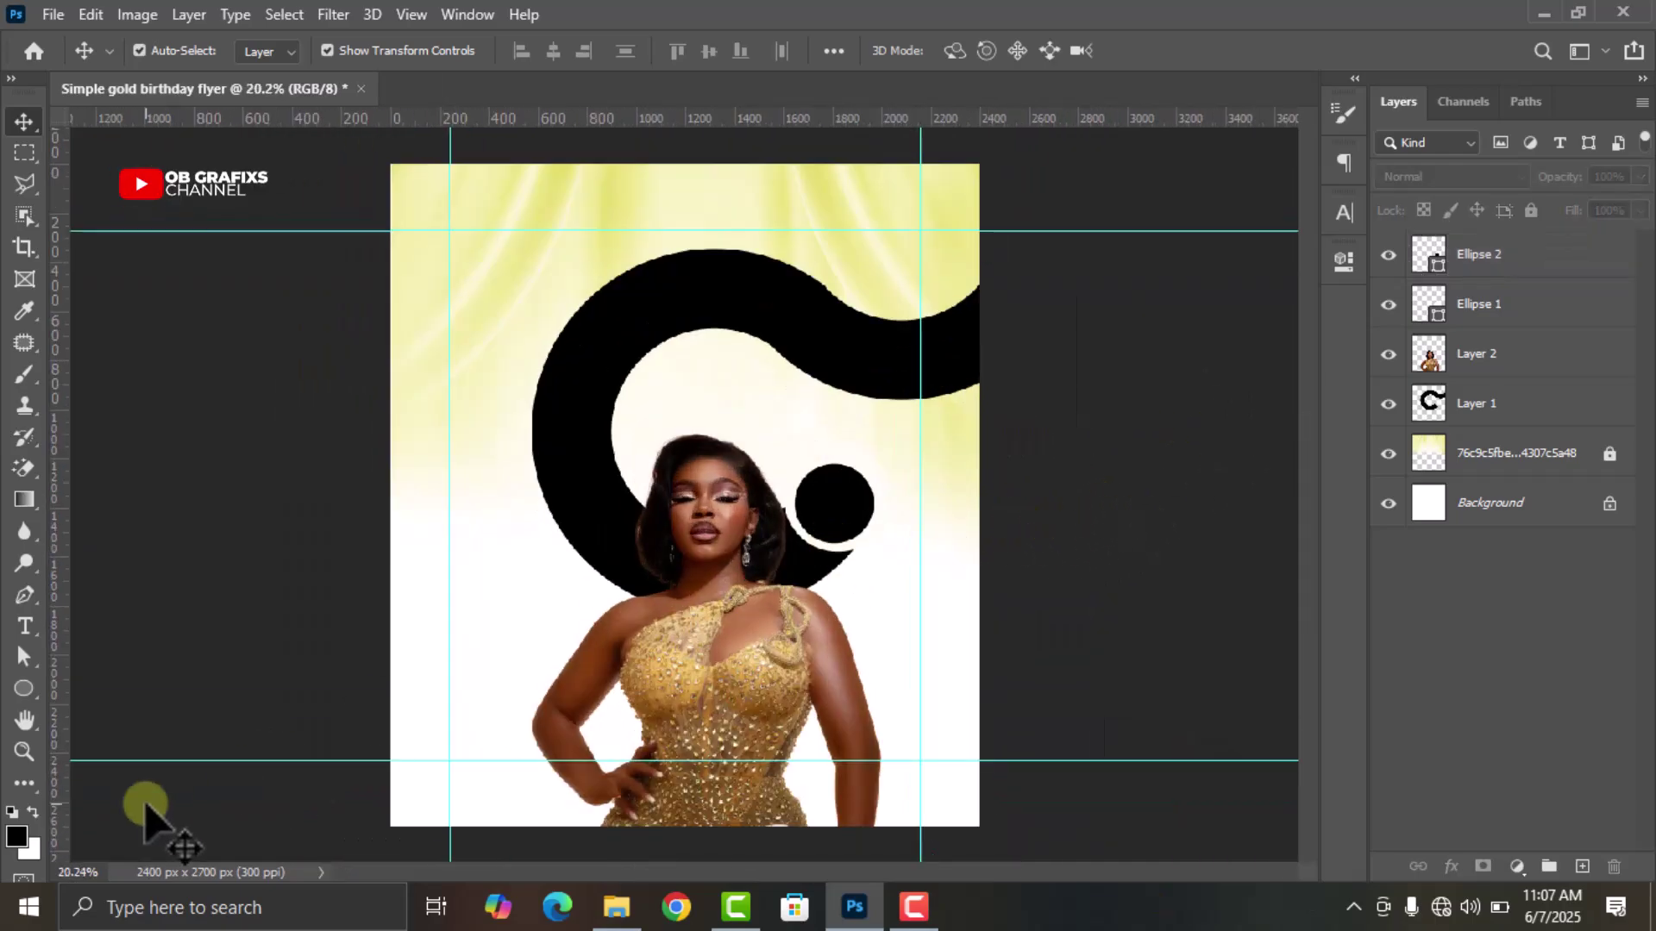
# Draw a black circle about 785 px wide and move it into the opening of the black ring
pyautogui.click(24, 695)
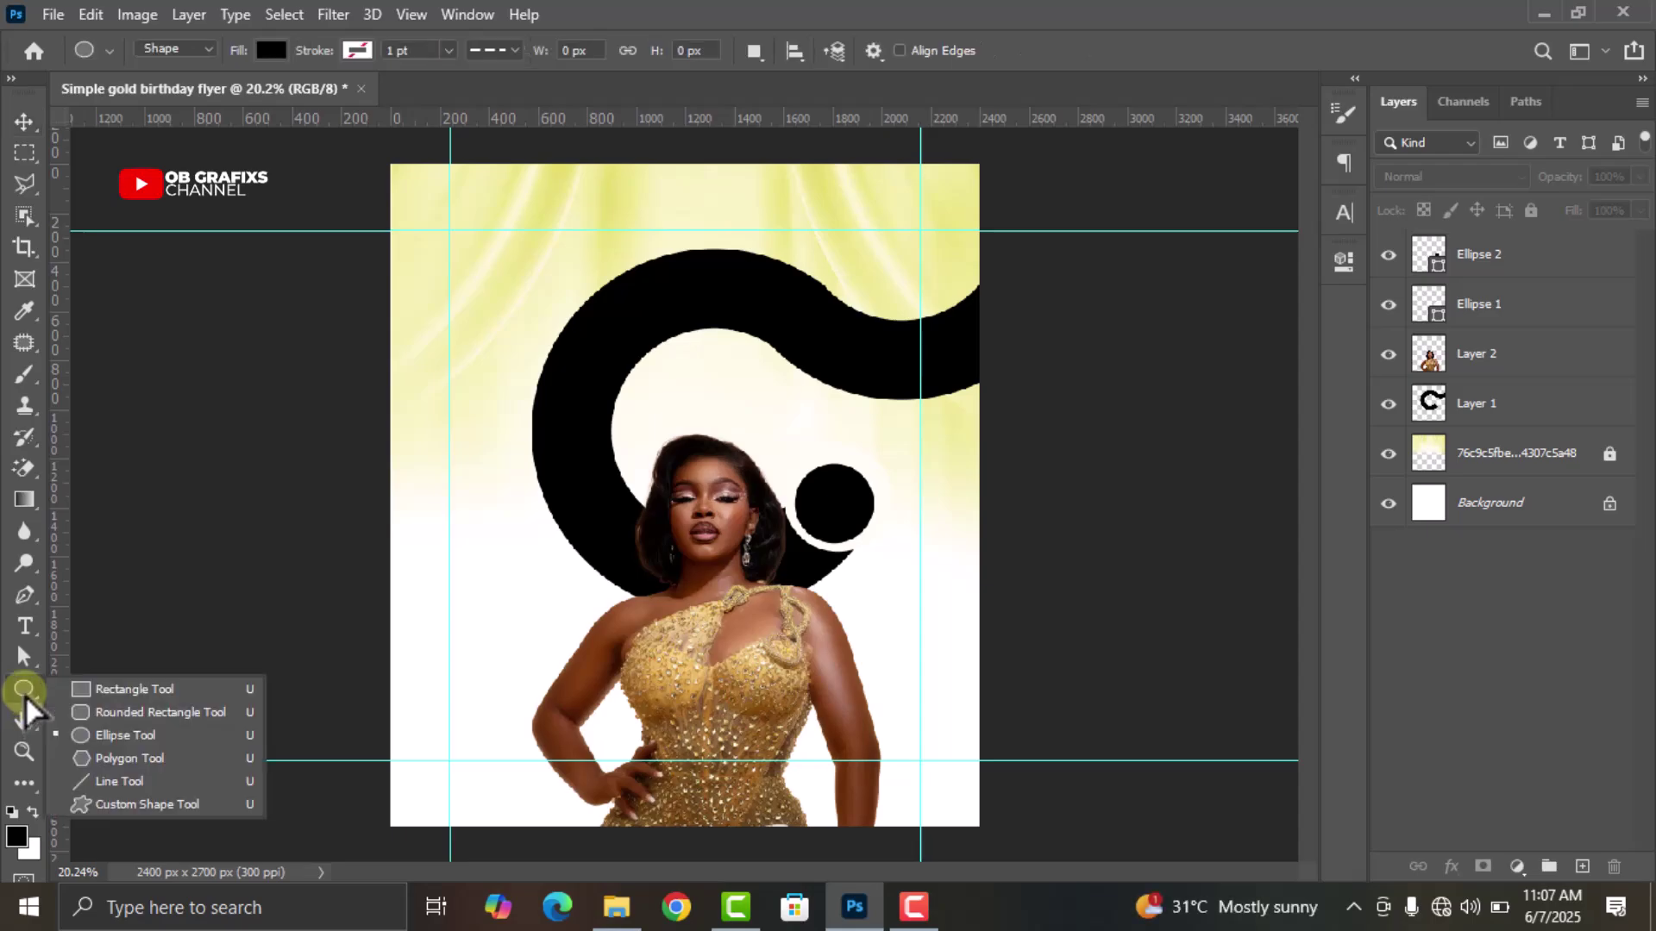
pyautogui.click(95, 735)
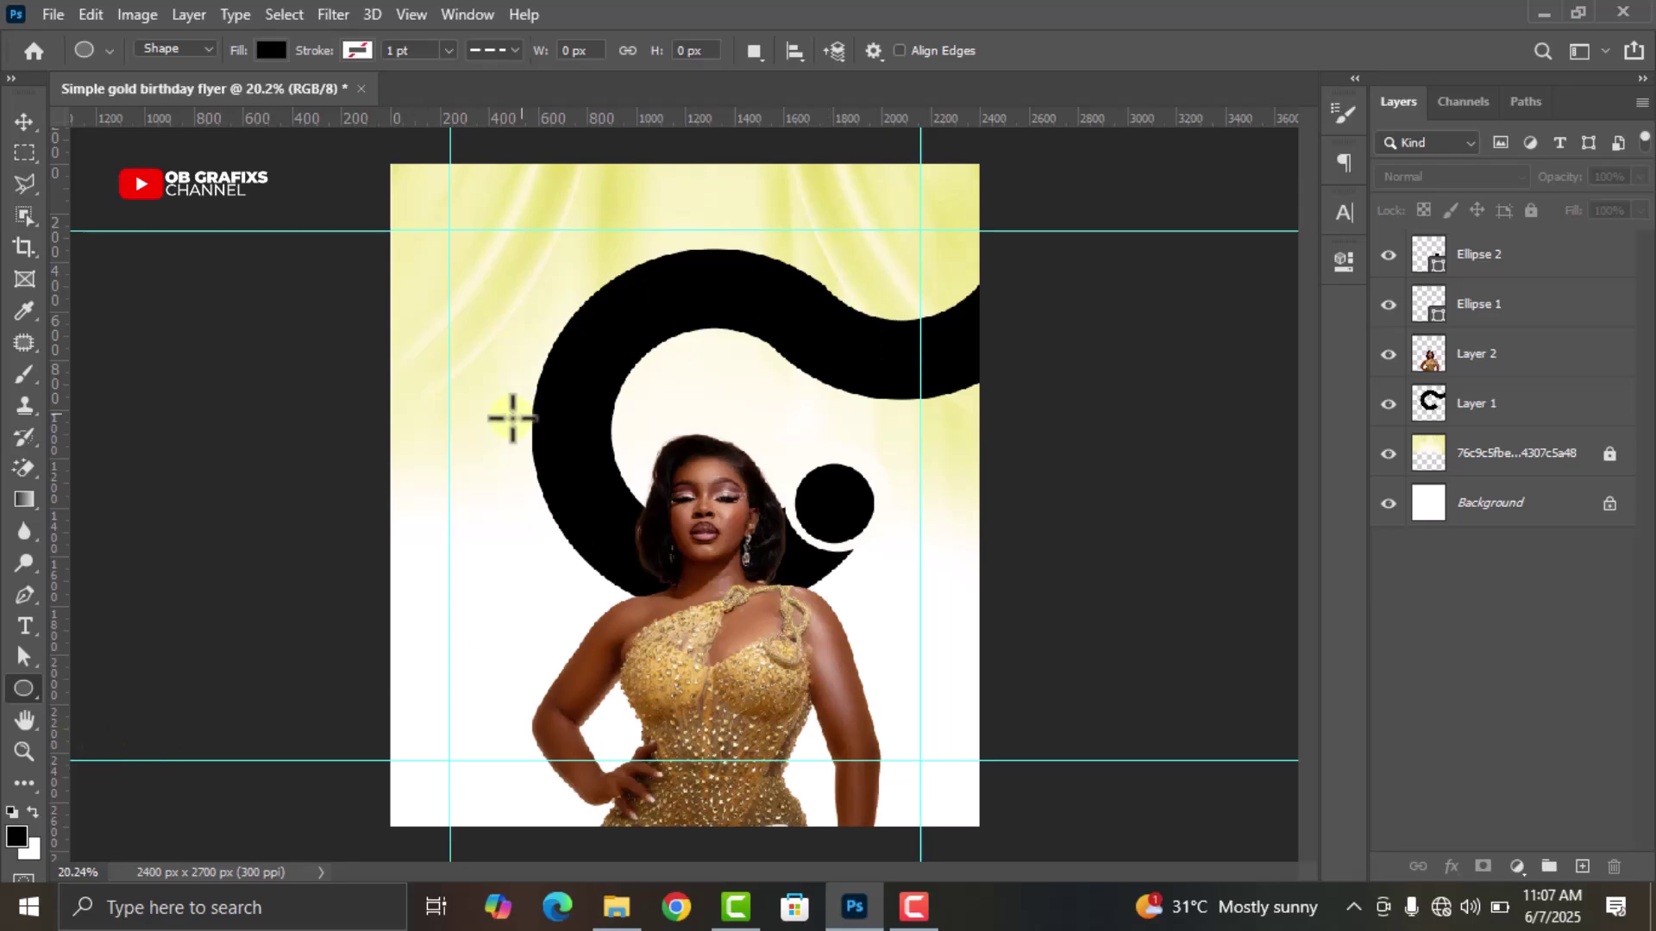
pyautogui.moveTo(466, 358); pyautogui.dragTo(659, 550)
pyautogui.click(1344, 262)
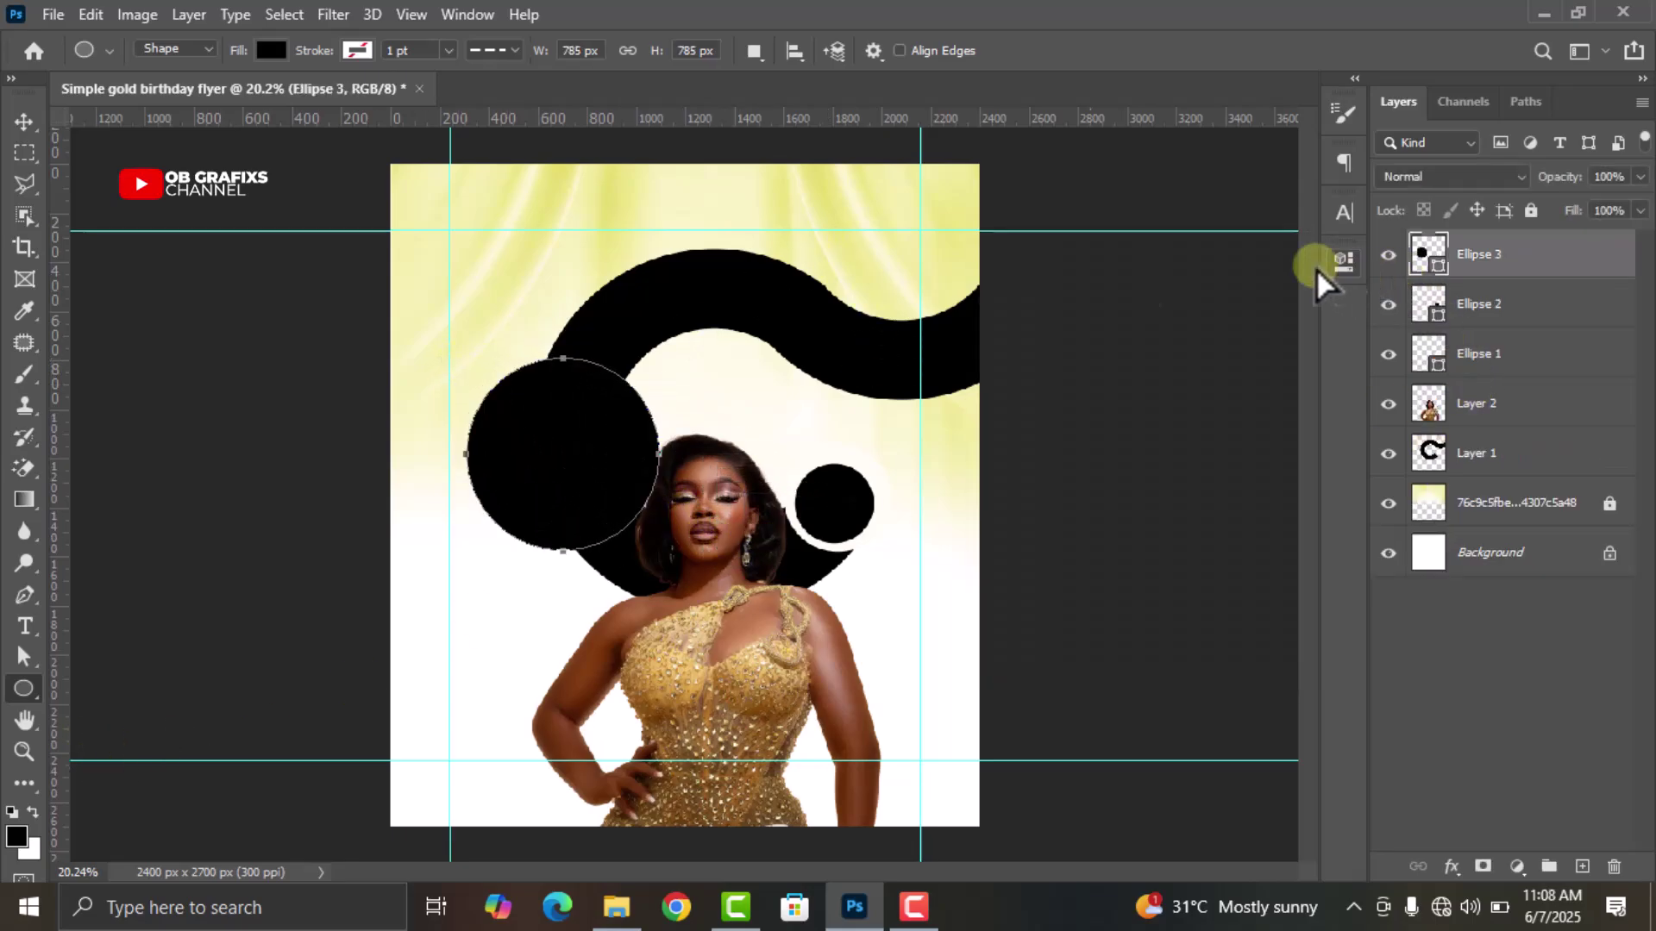
pyautogui.click(25, 129)
pyautogui.scroll(1, 761, 475)
pyautogui.moveTo(506, 447); pyautogui.dragTo(696, 419)
# Remove the large circle's fill and give it a gold stroke colour
pyautogui.click(1346, 268)
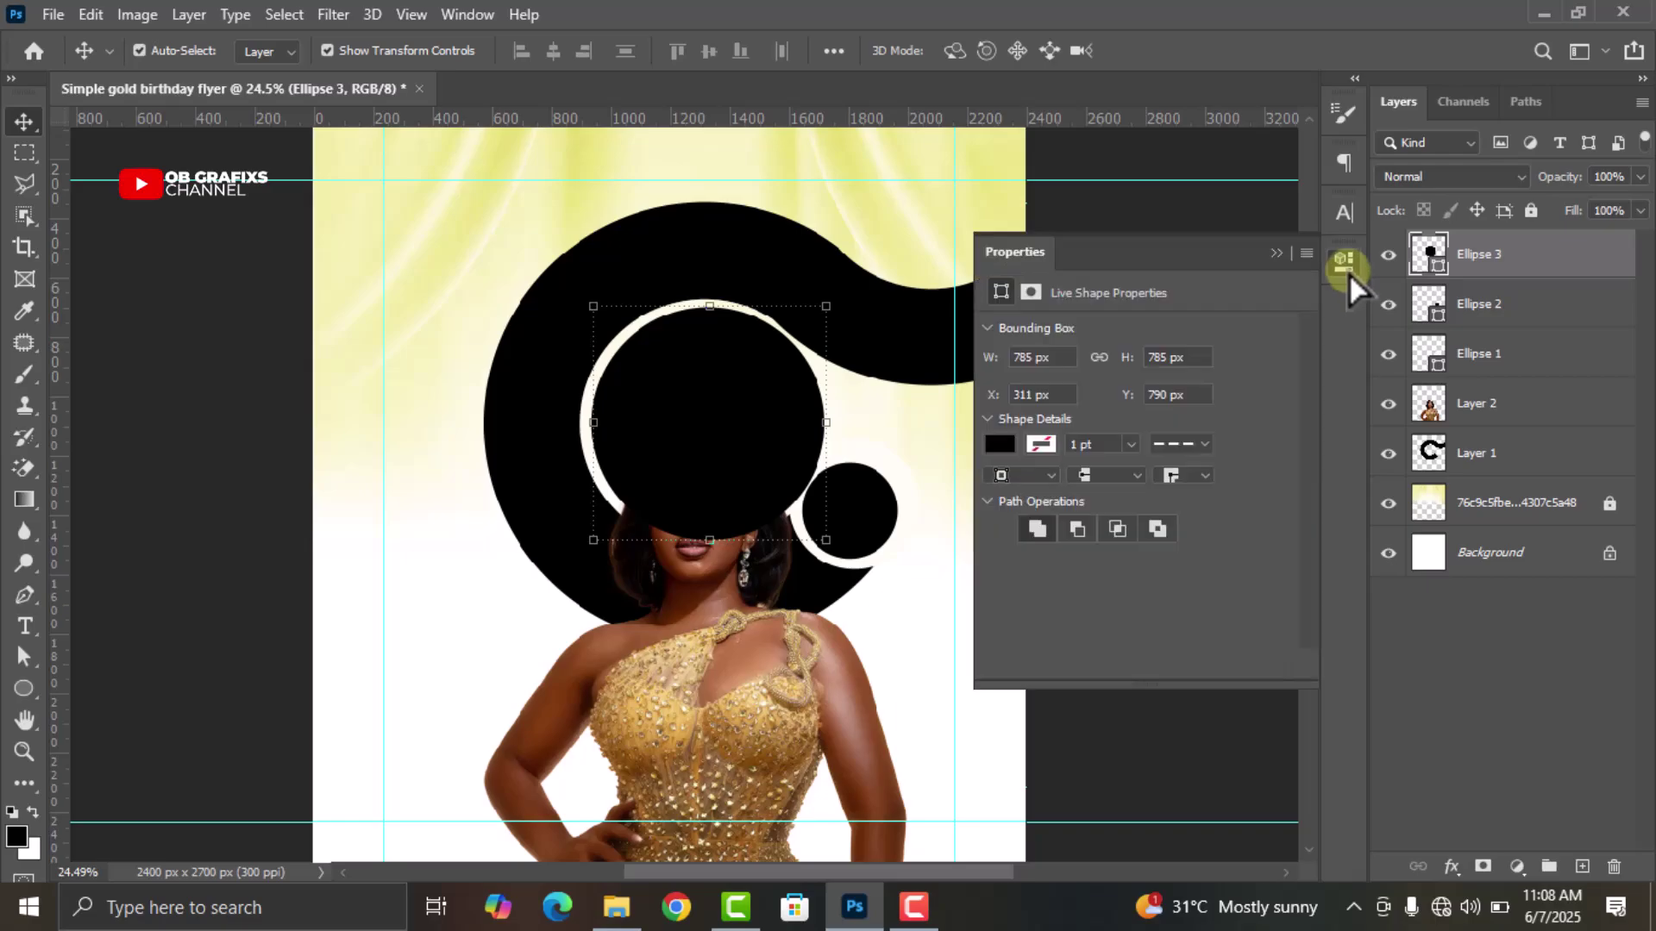
pyautogui.click(965, 464)
pyautogui.click(1000, 445)
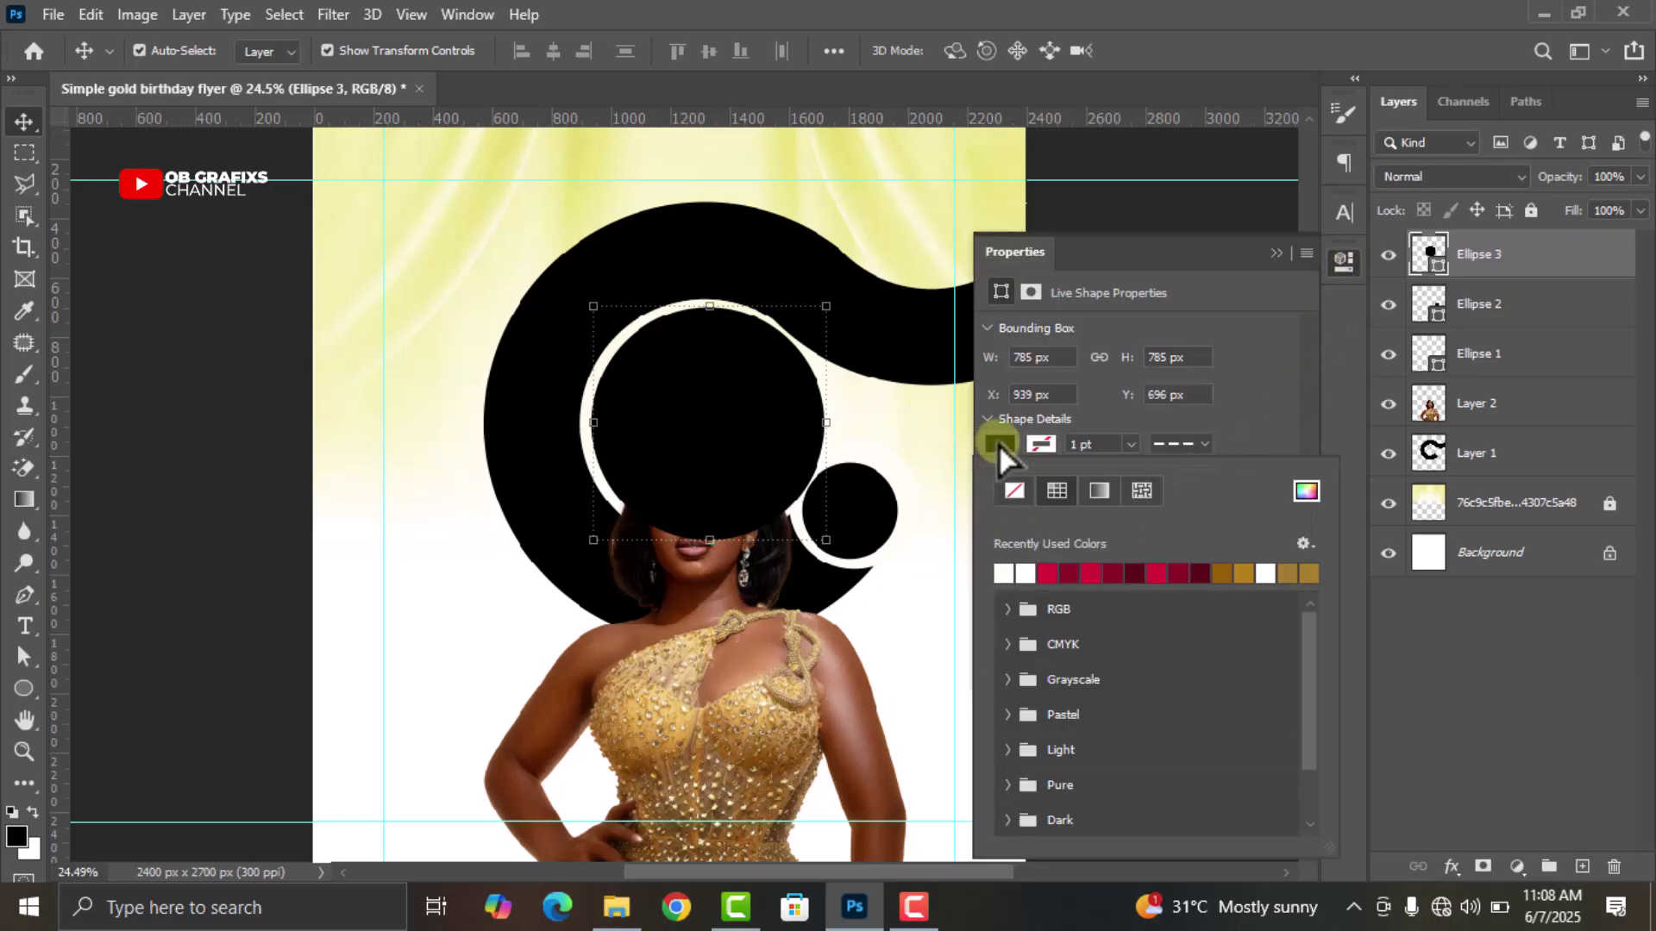
pyautogui.click(1014, 492)
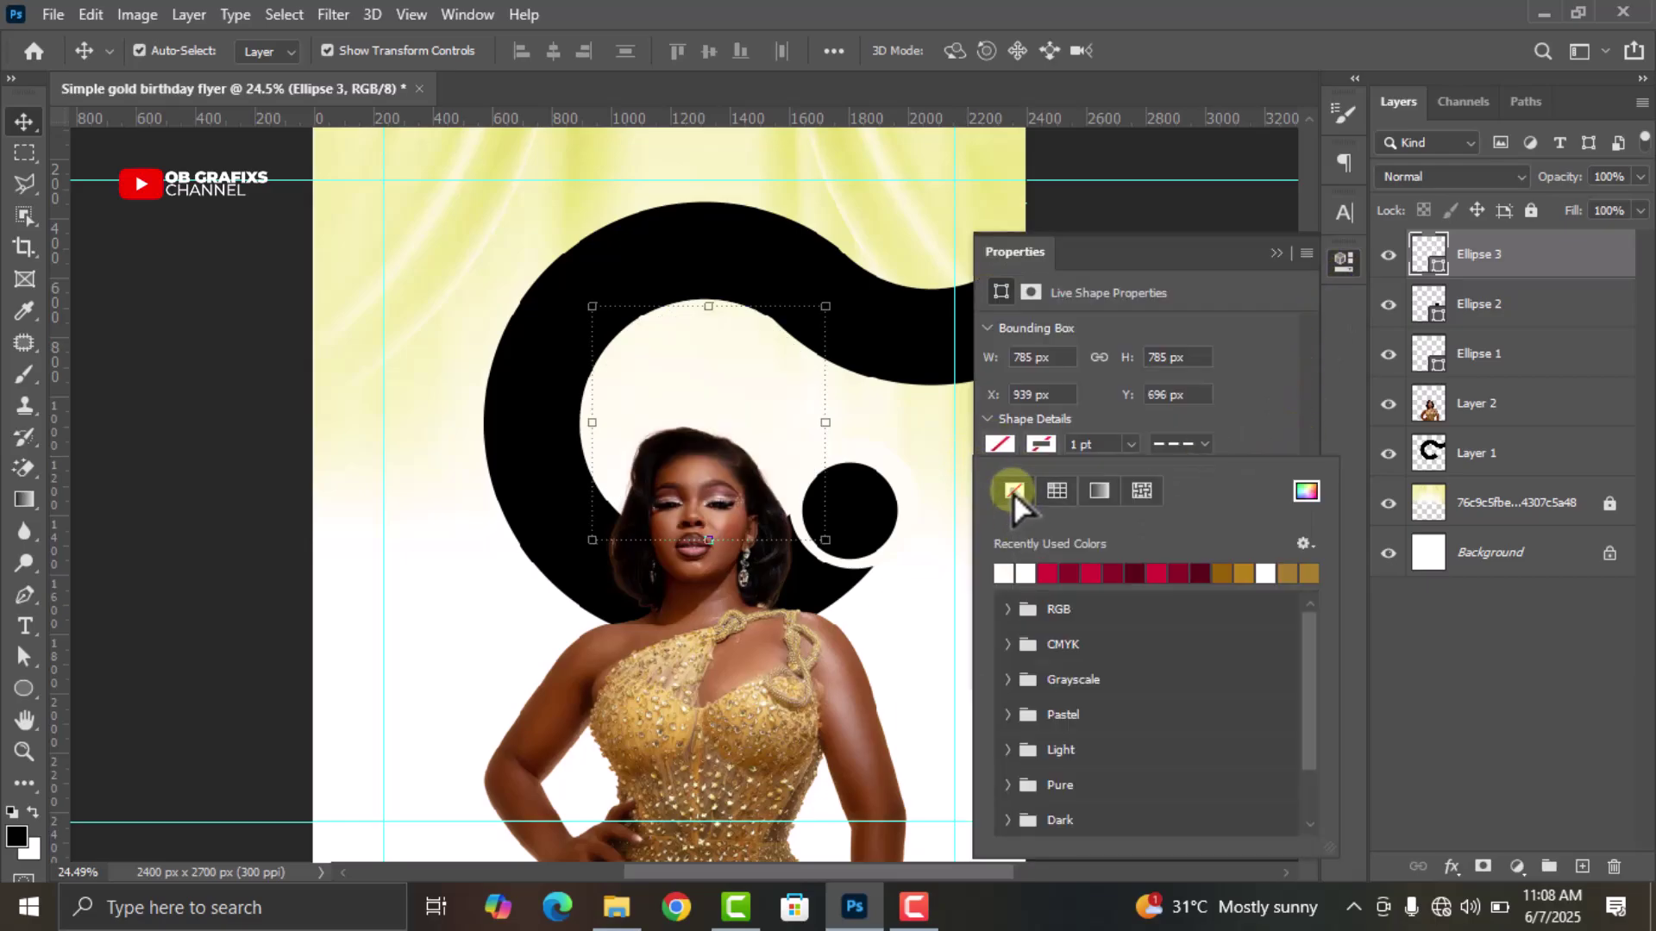
pyautogui.click(1026, 574)
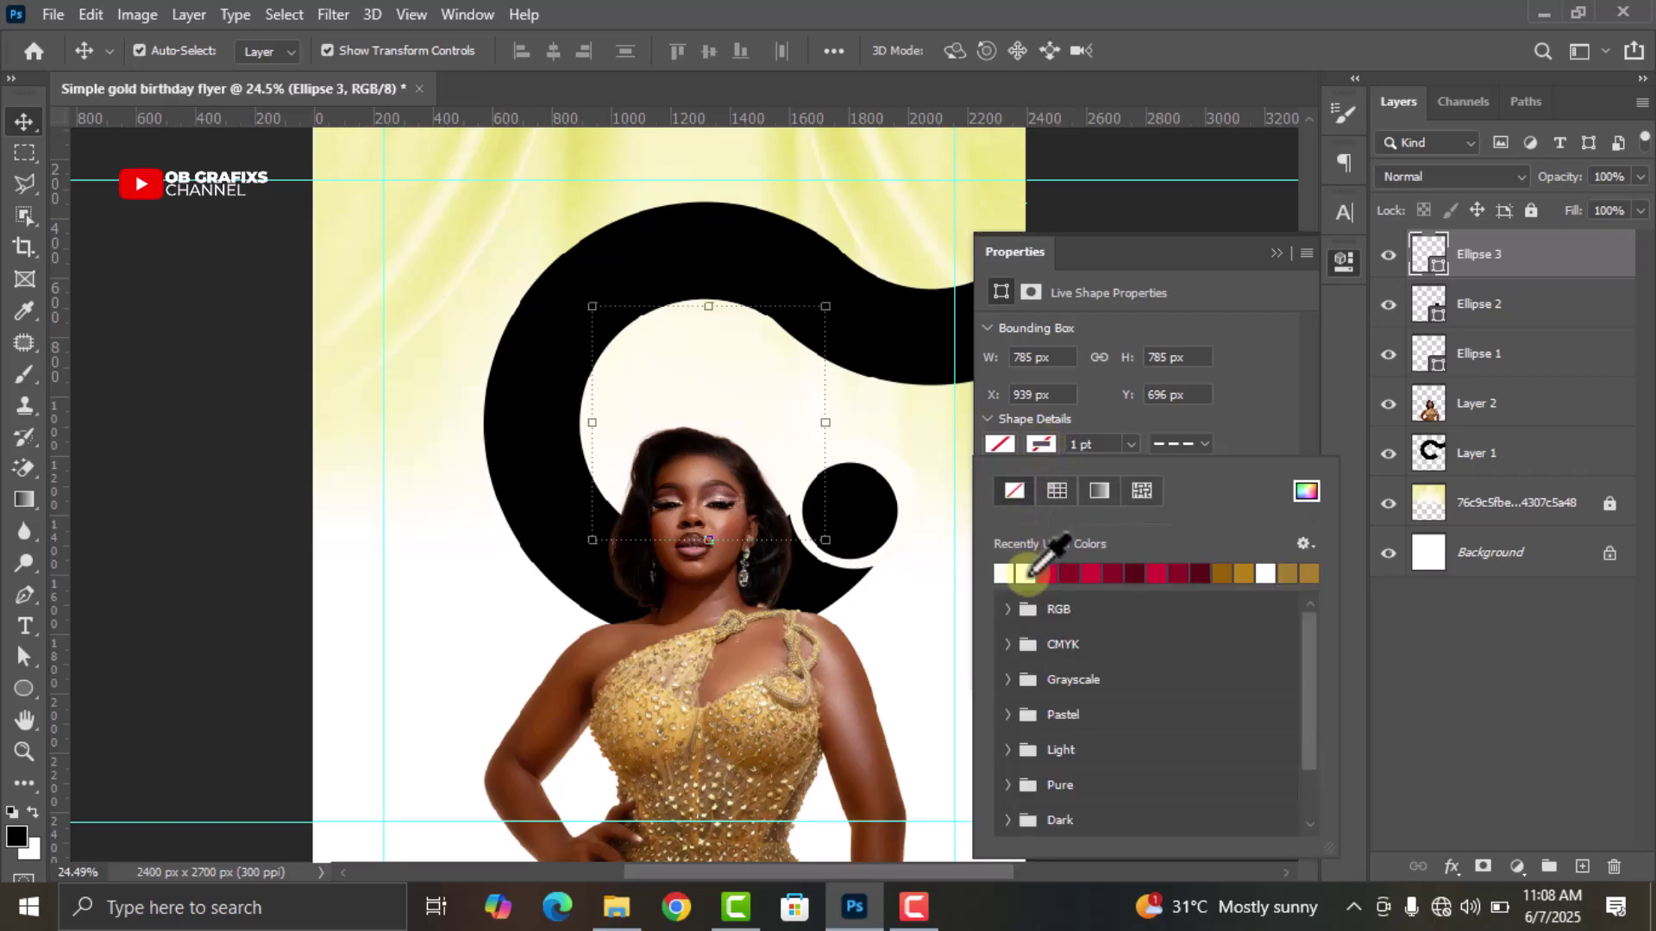
pyautogui.click(1249, 576)
pyautogui.click(1304, 491)
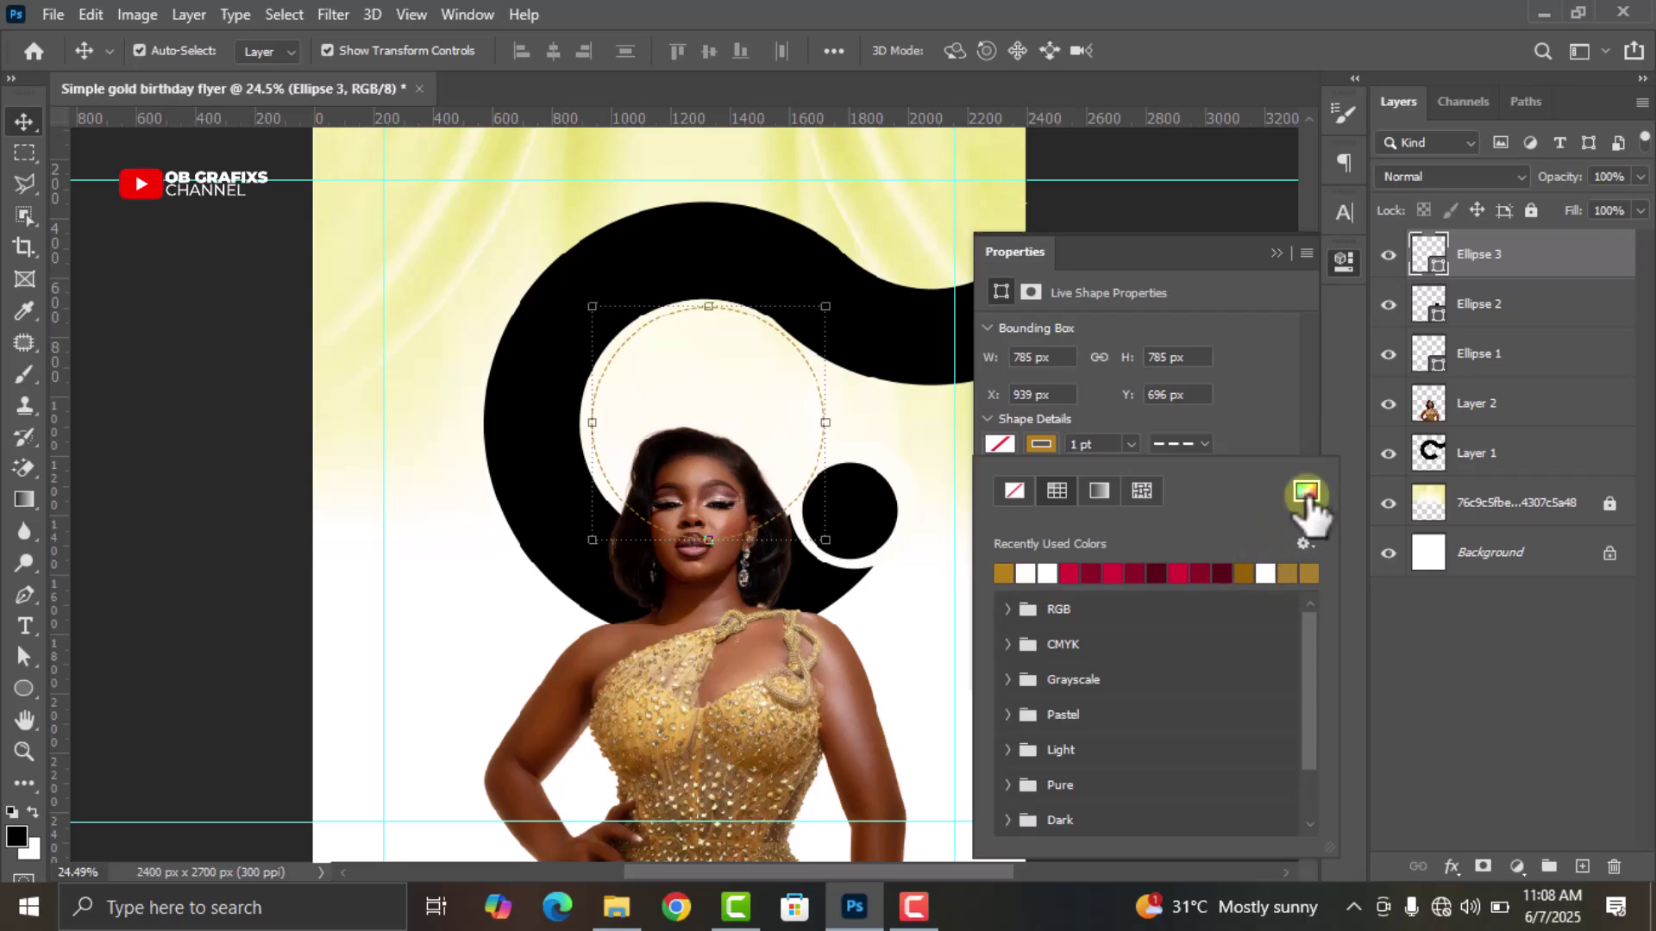
pyautogui.doubleClick(1457, 722)
pyautogui.click(1540, 328)
# Make the large circle's stroke a solid line and set its width to 5 pt
pyautogui.click(1171, 446)
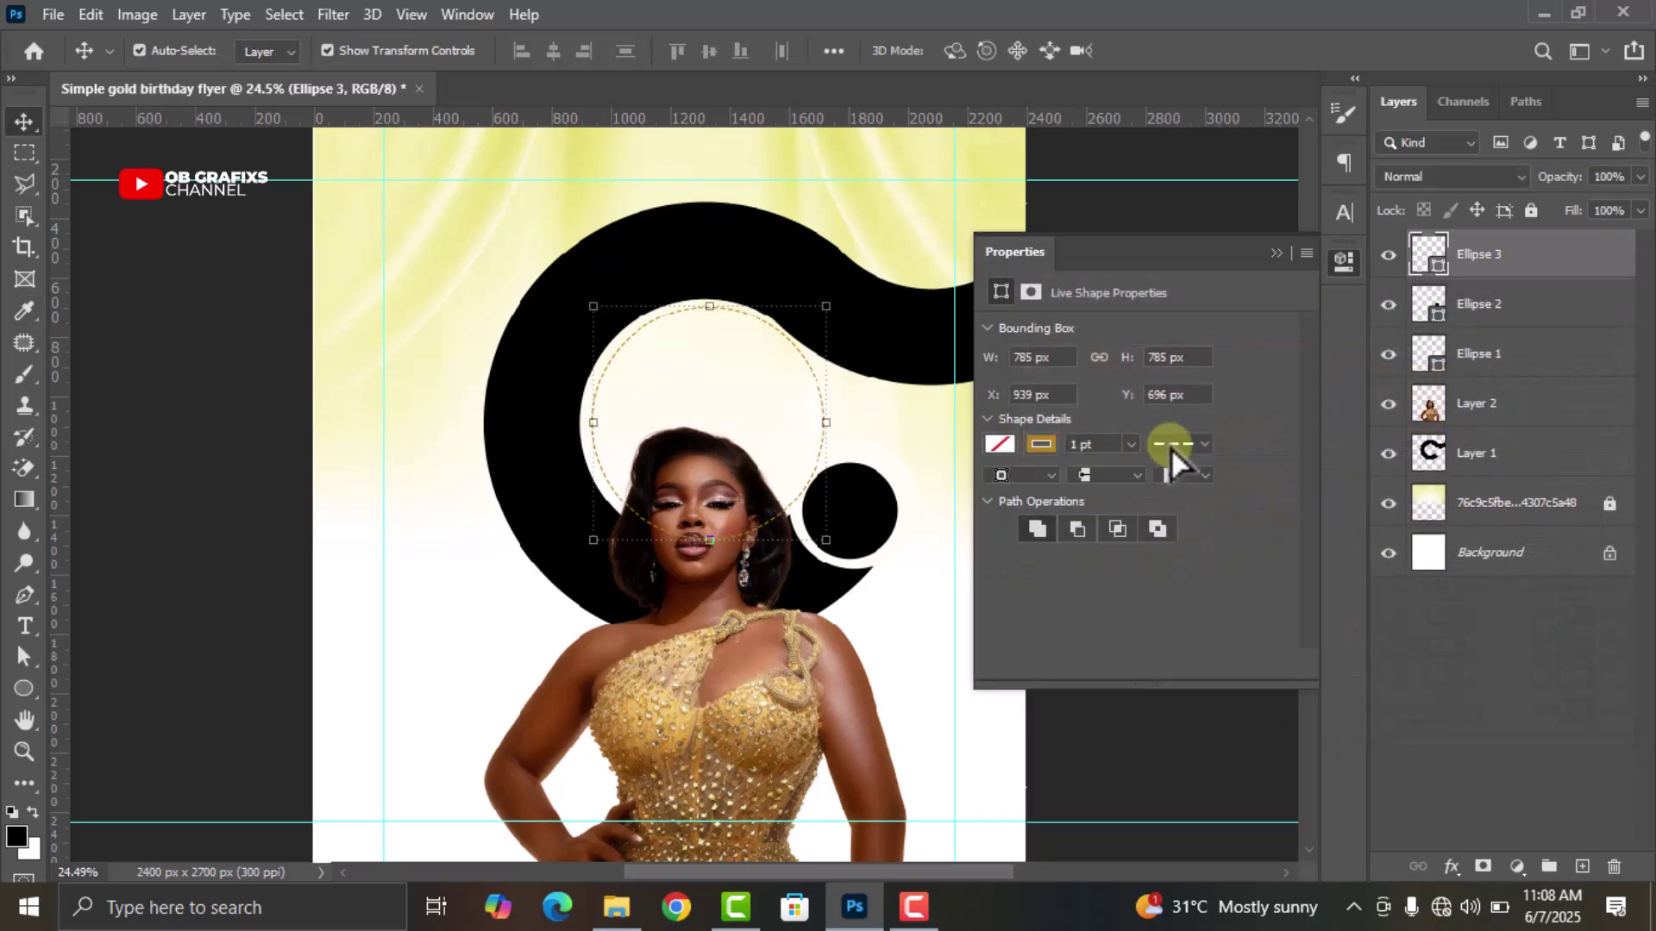
pyautogui.click(1171, 446)
pyautogui.click(1154, 525)
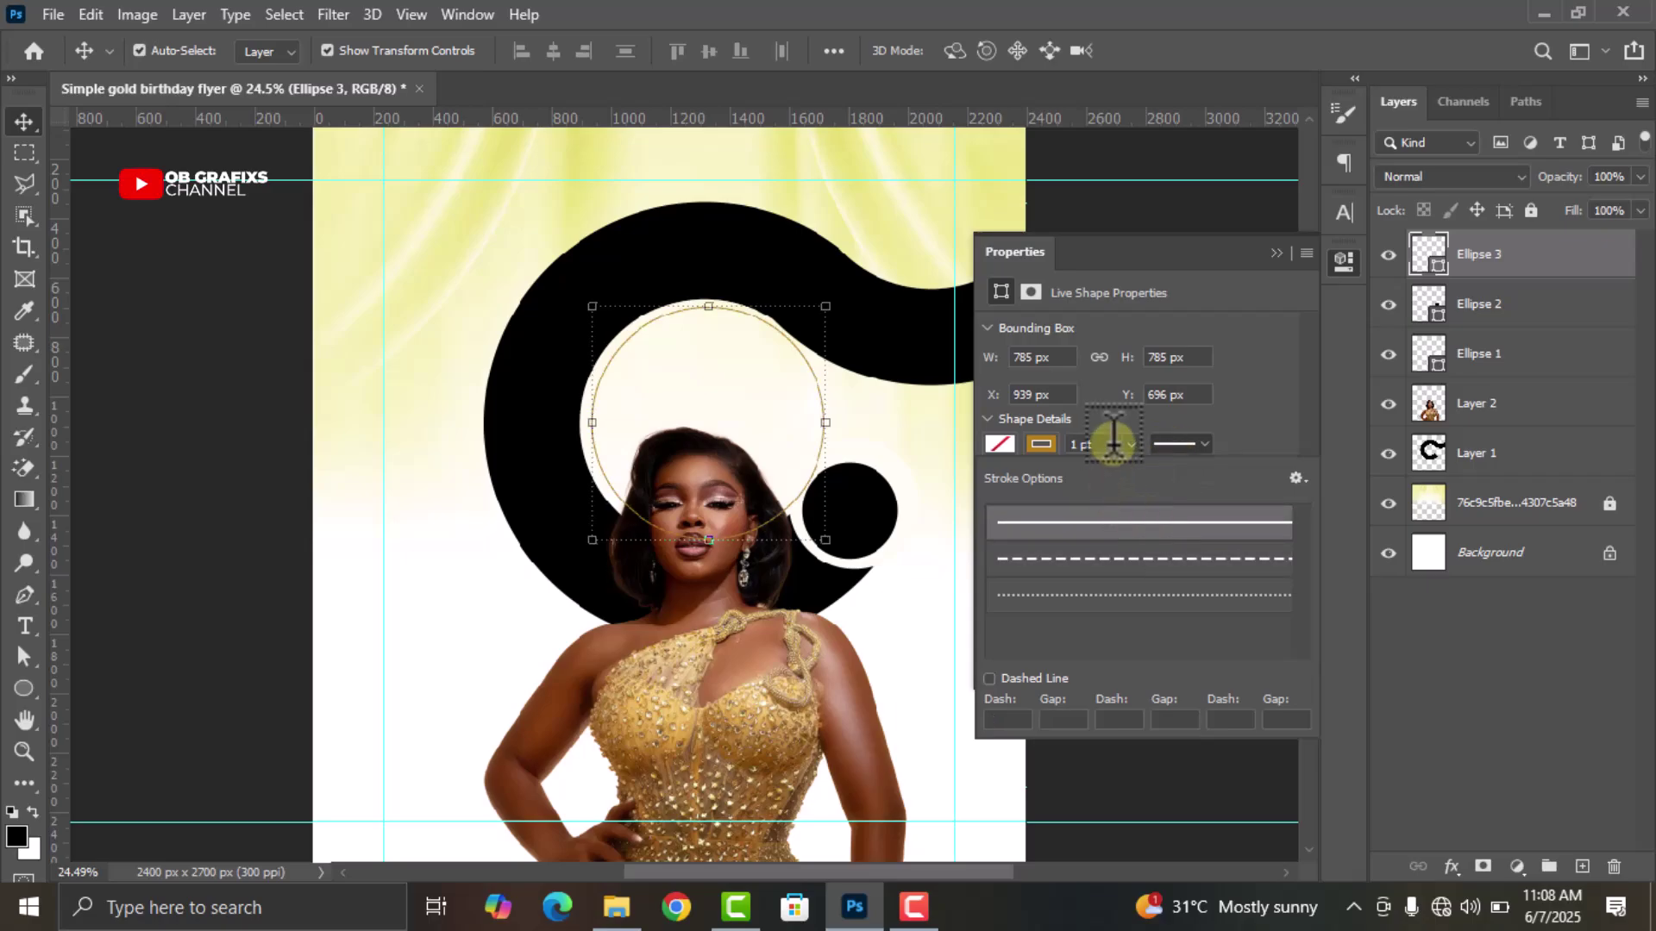
pyautogui.click(1113, 442)
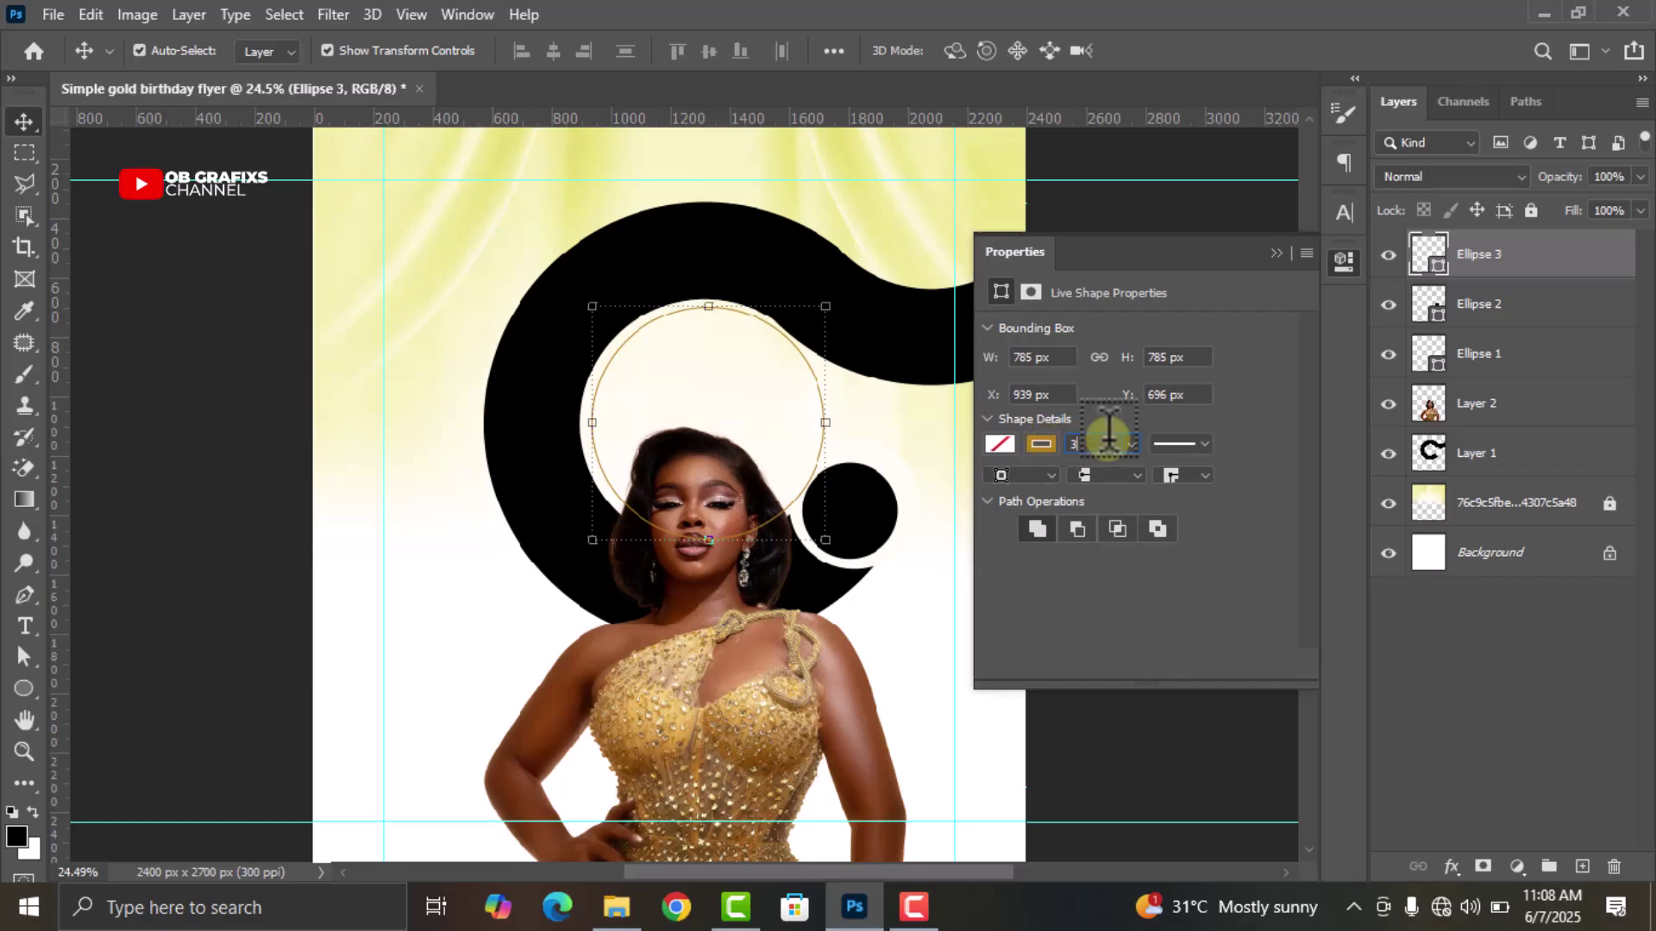
pyautogui.press('Return')
pyautogui.click(1130, 445)
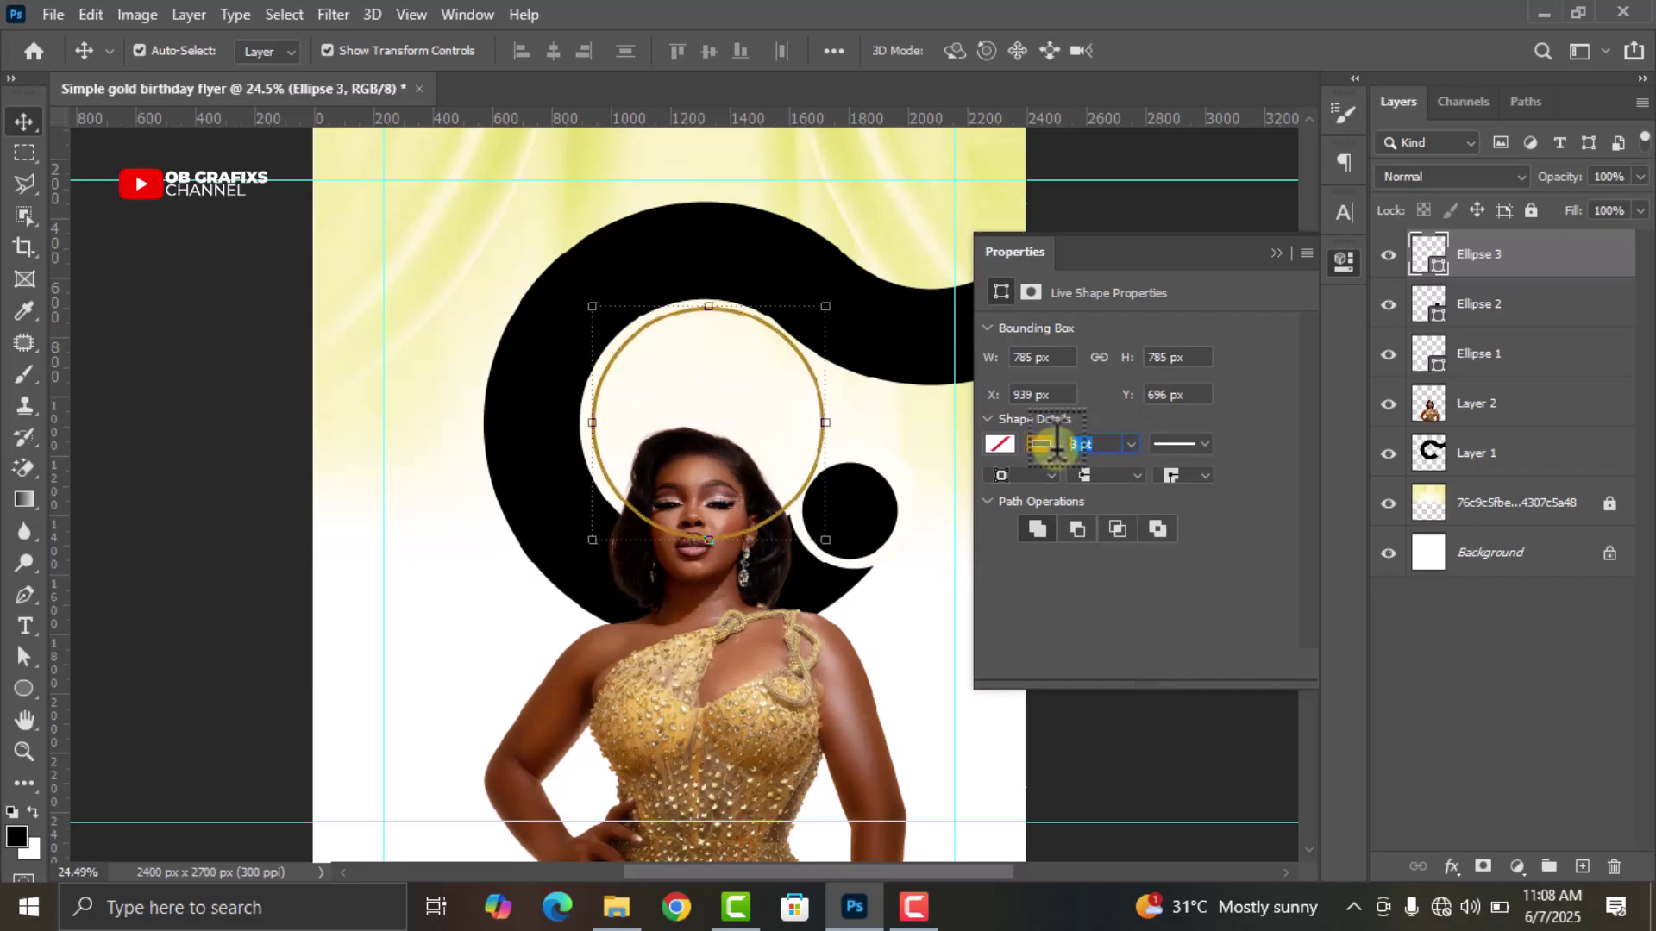
pyautogui.press('Return')
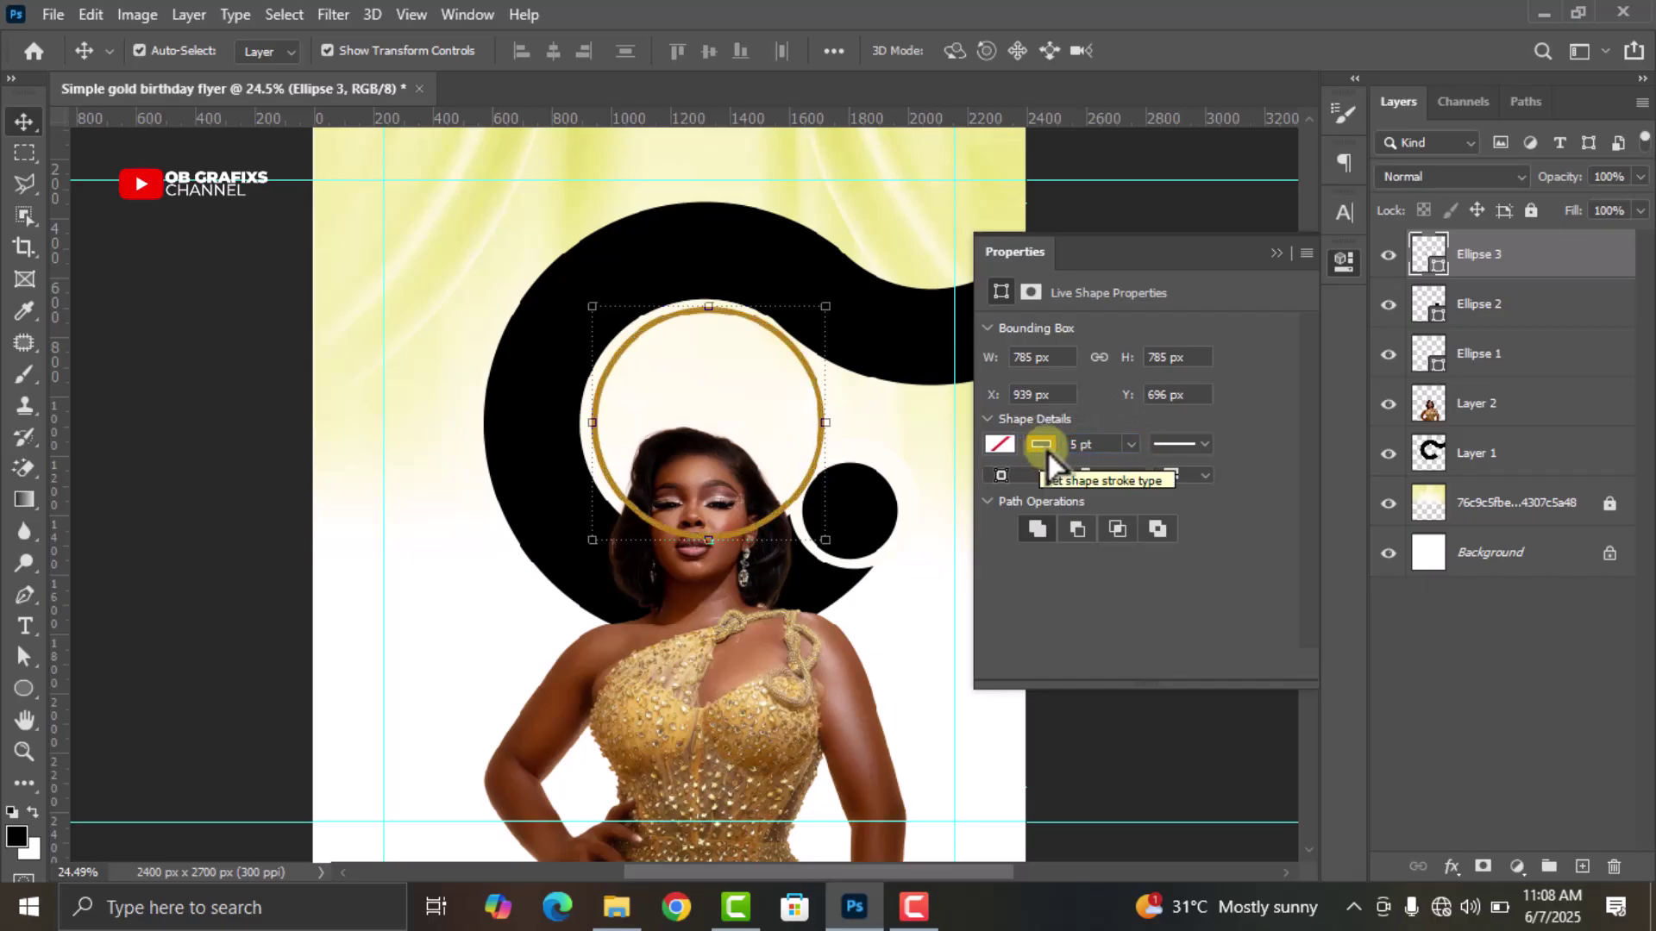
pyautogui.click(1344, 262)
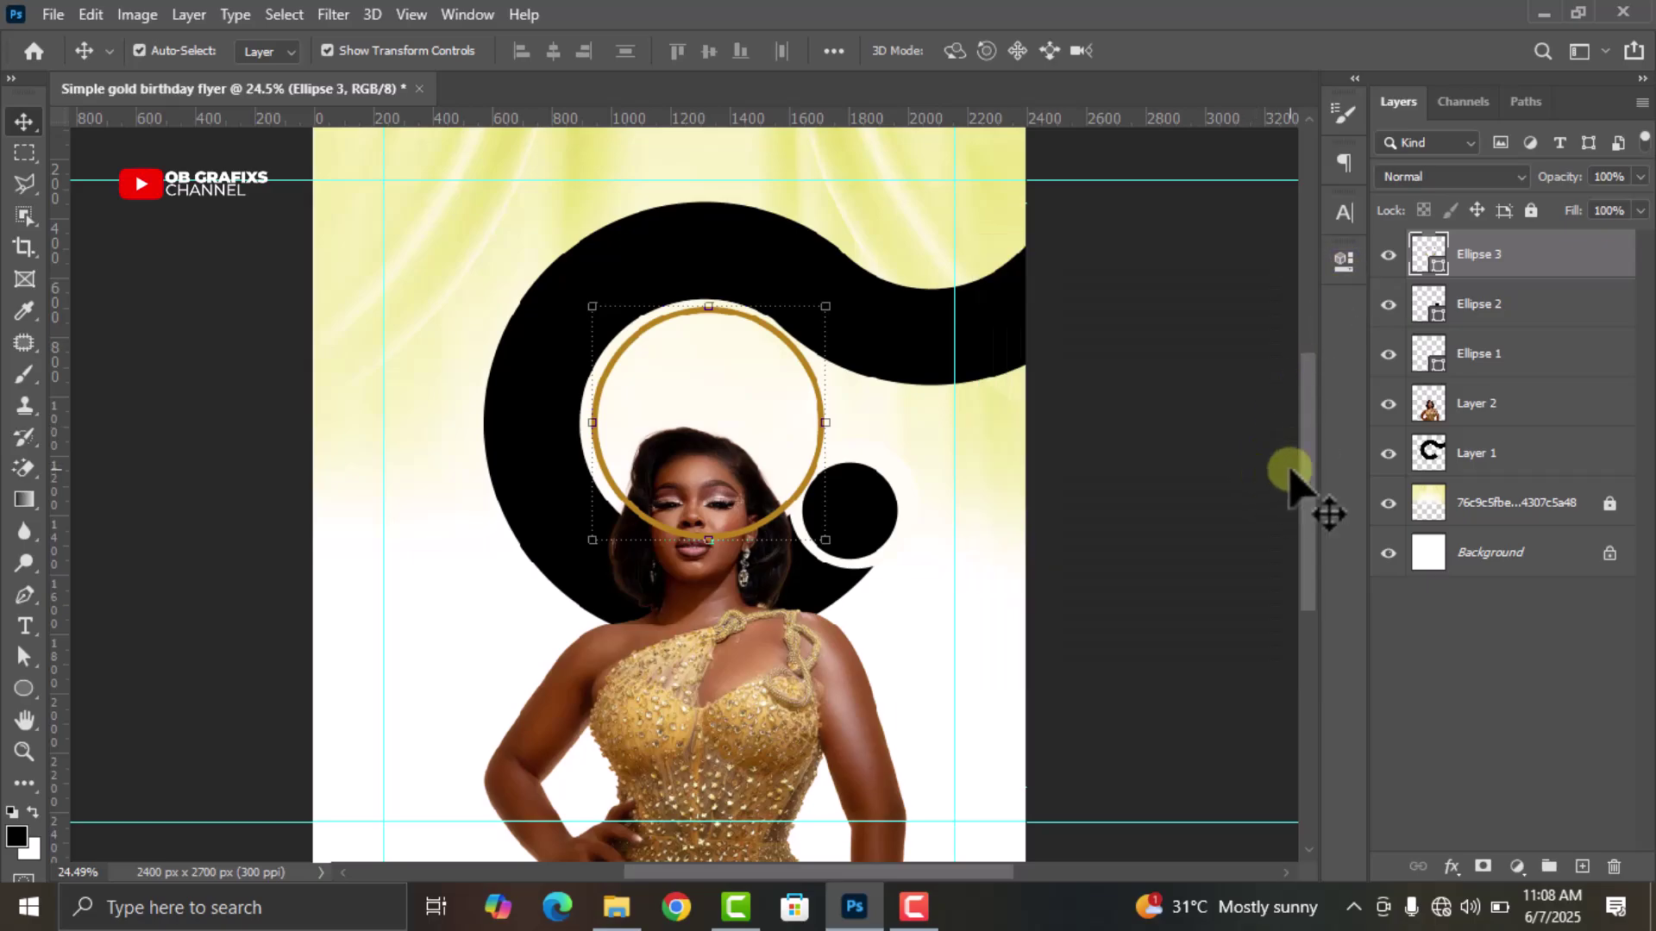
# Rasterize the gold circle outline and delete all of it except the upper-left arc using a polygonal lasso selection
pyautogui.rightClick(1489, 258)
pyautogui.click(1307, 377)
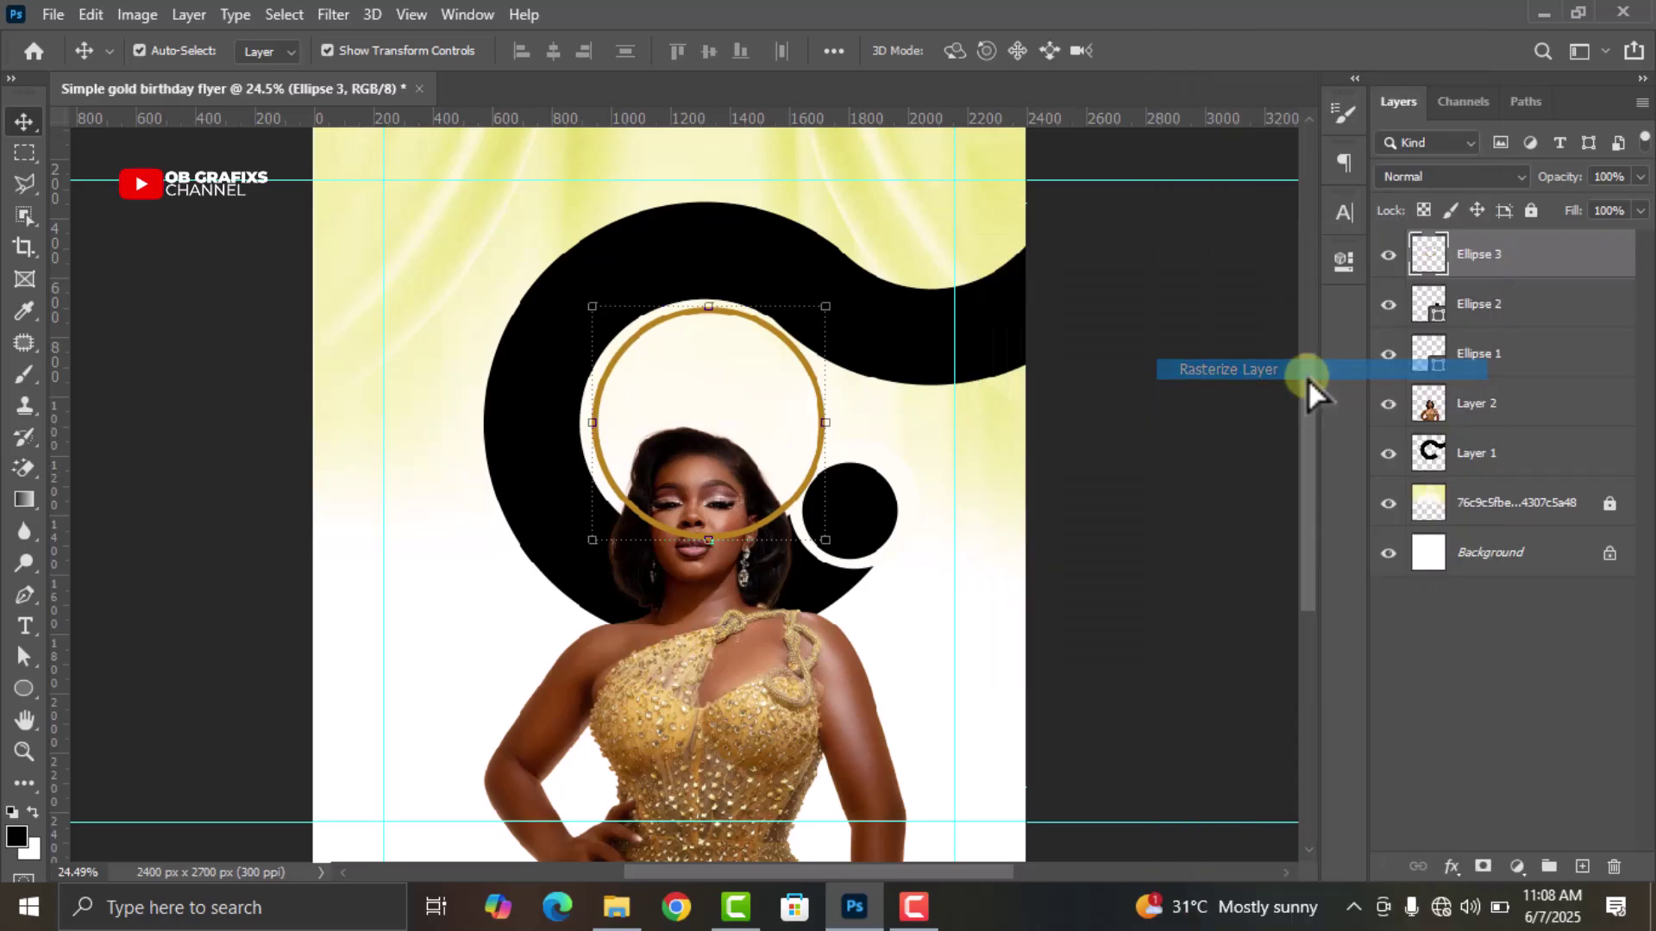
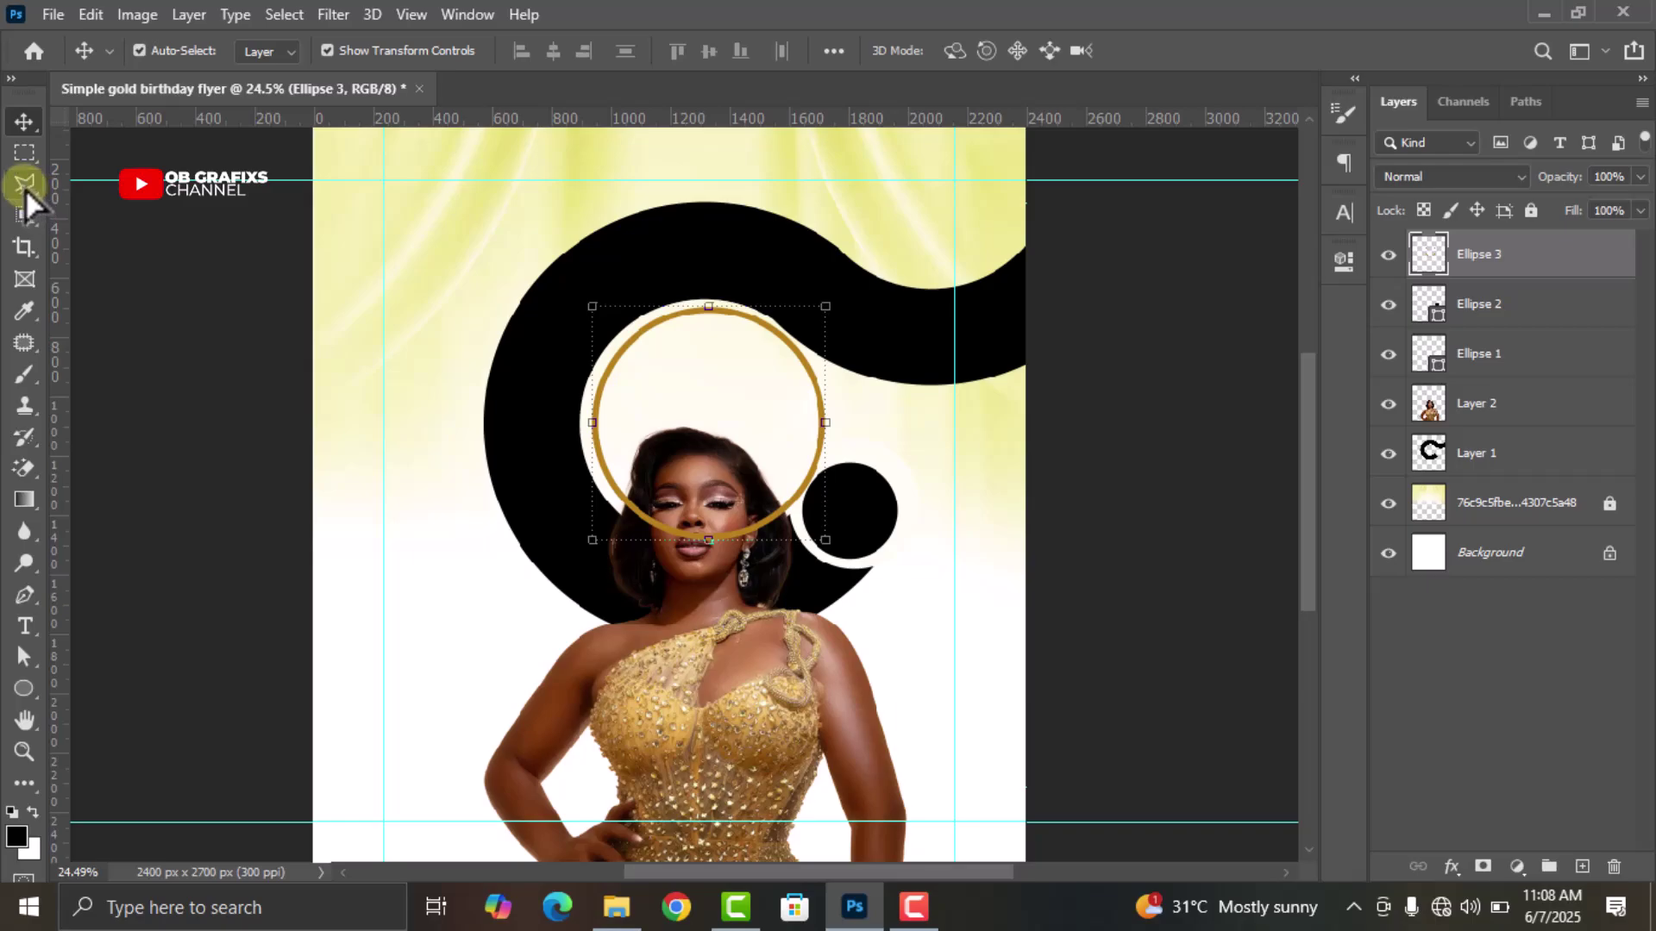
pyautogui.click(24, 183)
pyautogui.scroll(2, 561, 470)
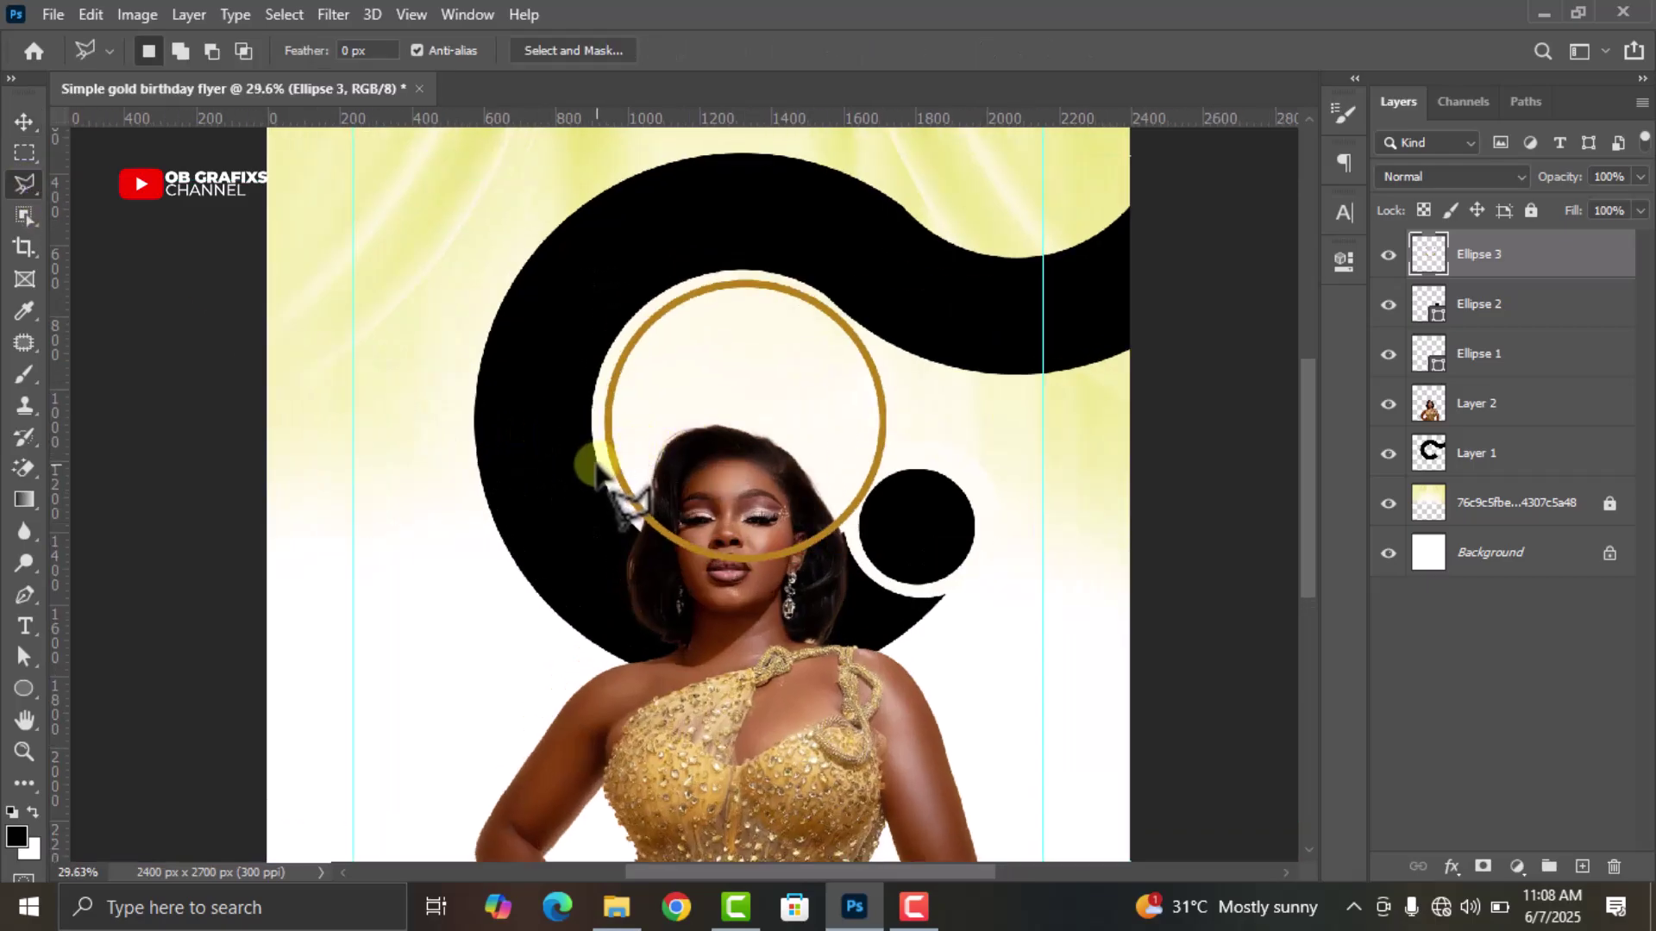
pyautogui.click(715, 365)
pyautogui.click(792, 269)
pyautogui.click(961, 296)
pyautogui.click(1030, 700)
pyautogui.click(643, 769)
pyautogui.click(583, 445)
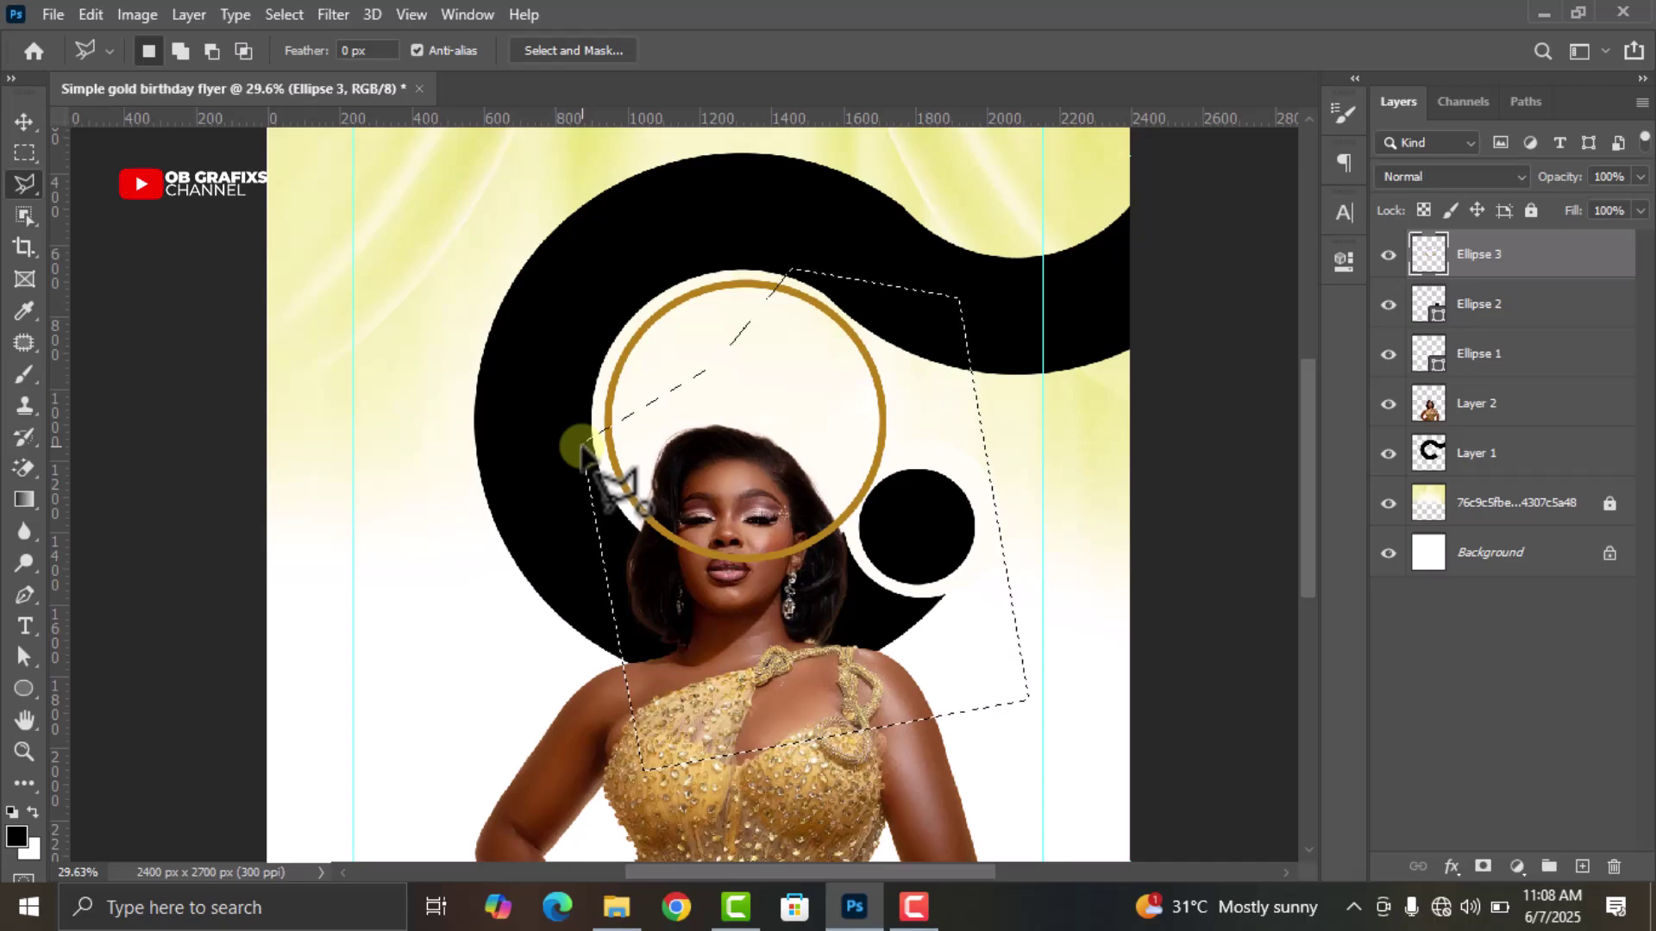
pyautogui.press('Delete')
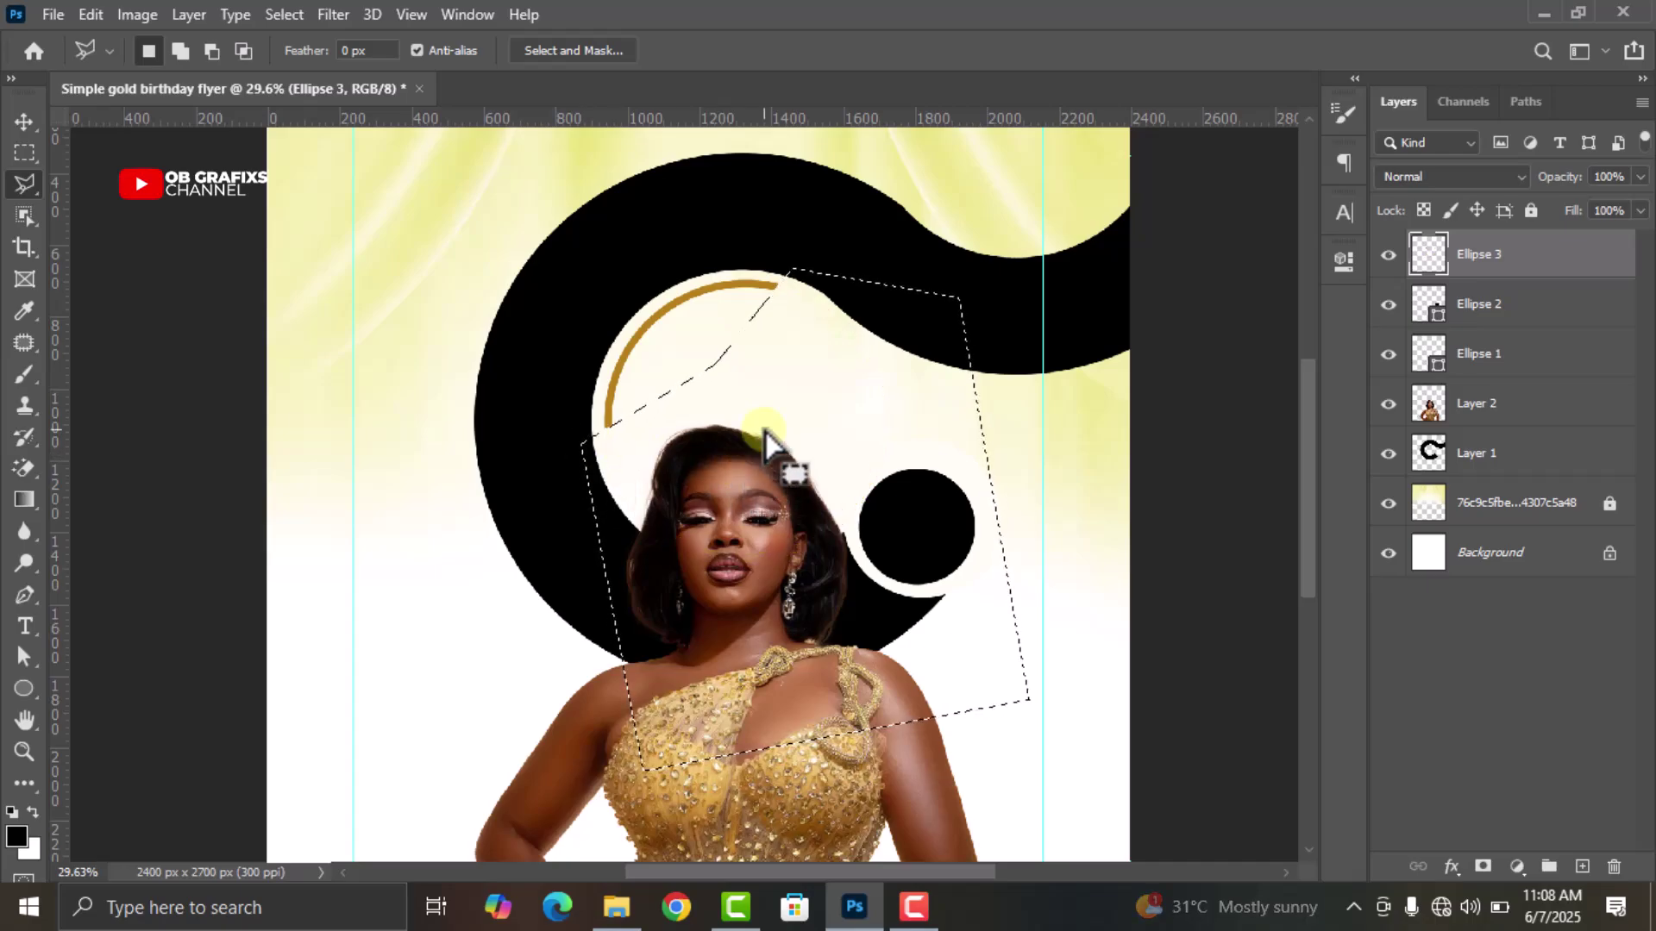
pyautogui.rightClick(765, 440)
pyautogui.click(808, 447)
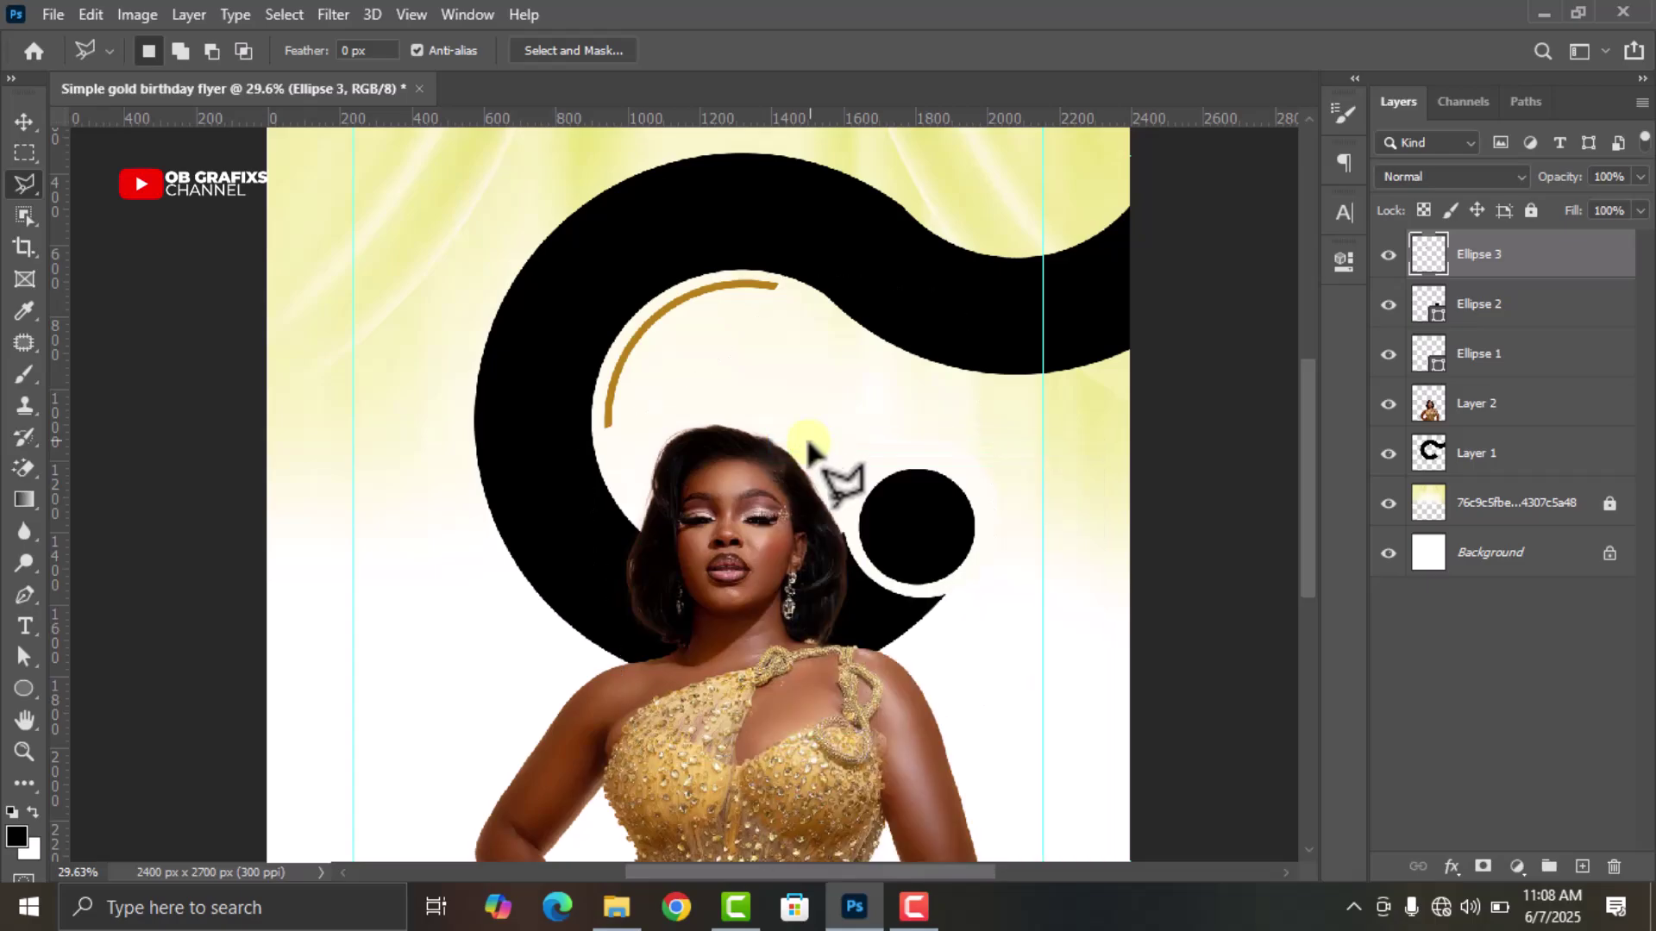
pyautogui.click(23, 121)
pyautogui.scroll(-3, 192, 333)
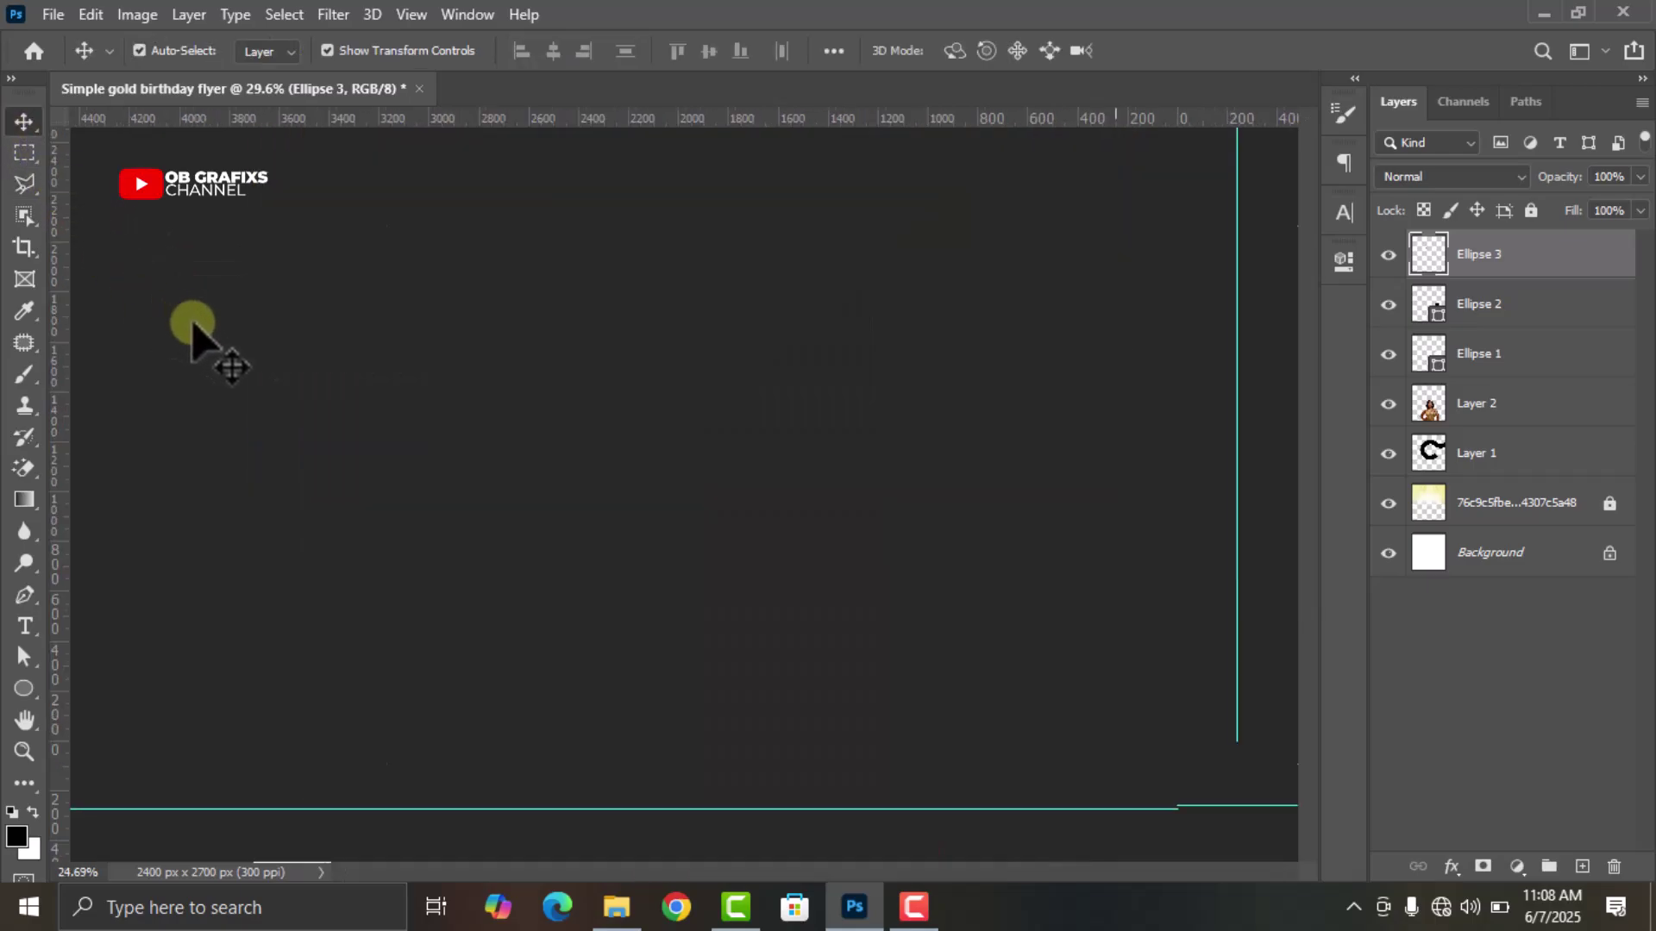
pyautogui.click(1078, 496)
pyautogui.scroll(3, 1077, 496)
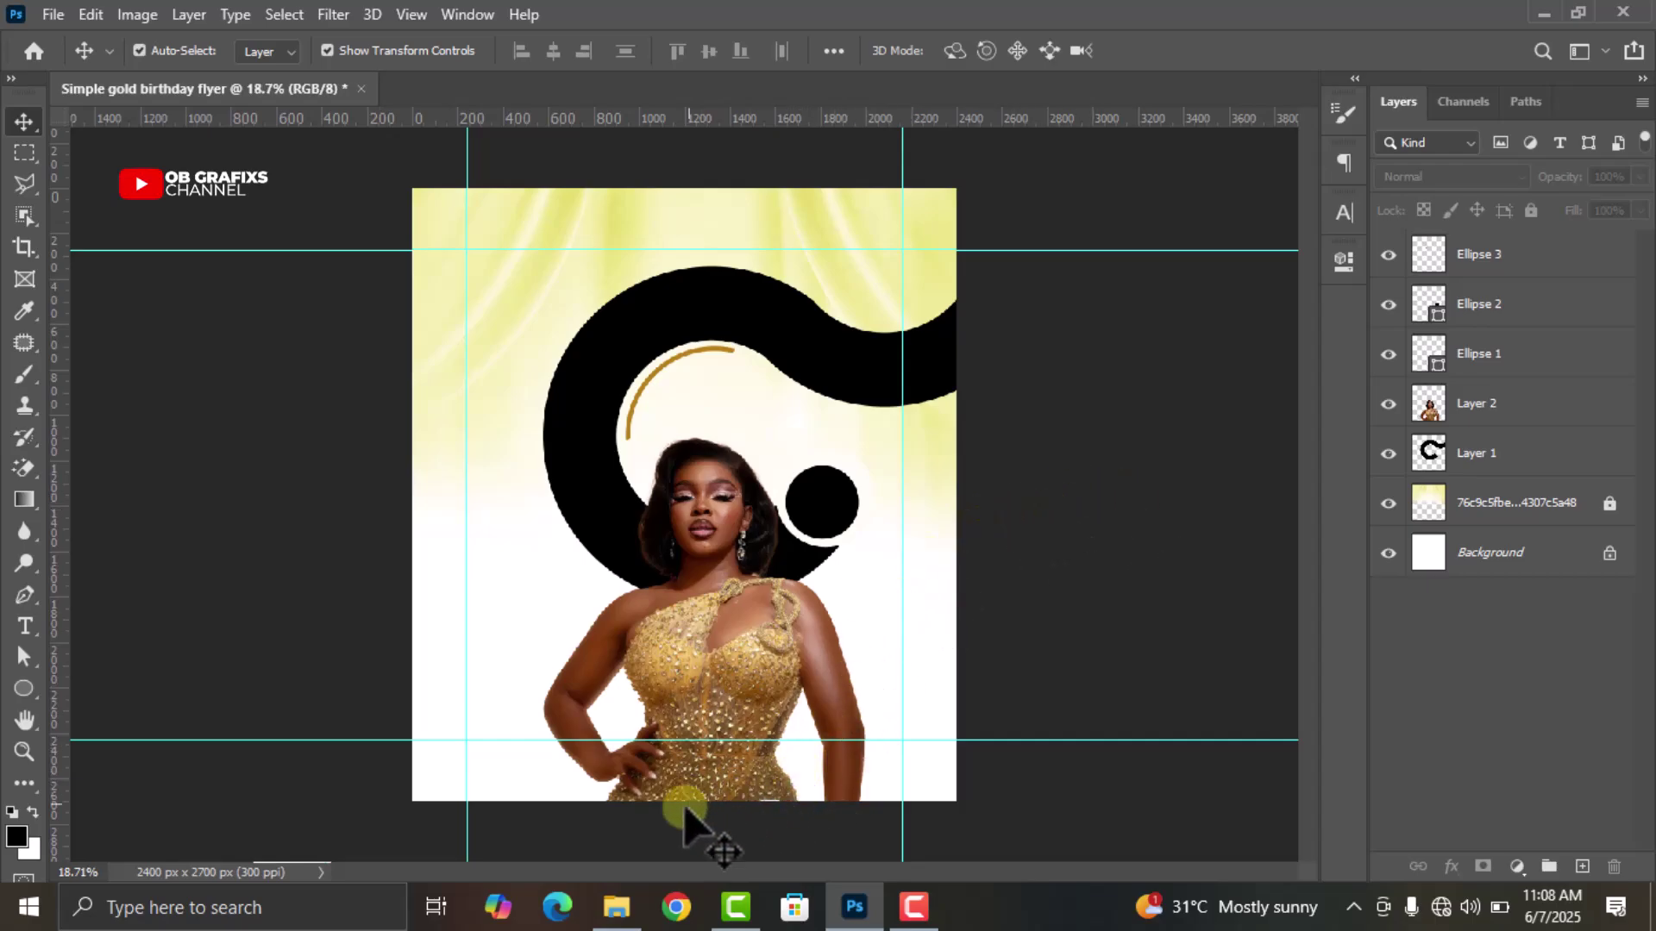
# Place the gold fabric ribbon image from New folder (3) into the flyer and rasterize its layer
pyautogui.click(619, 917)
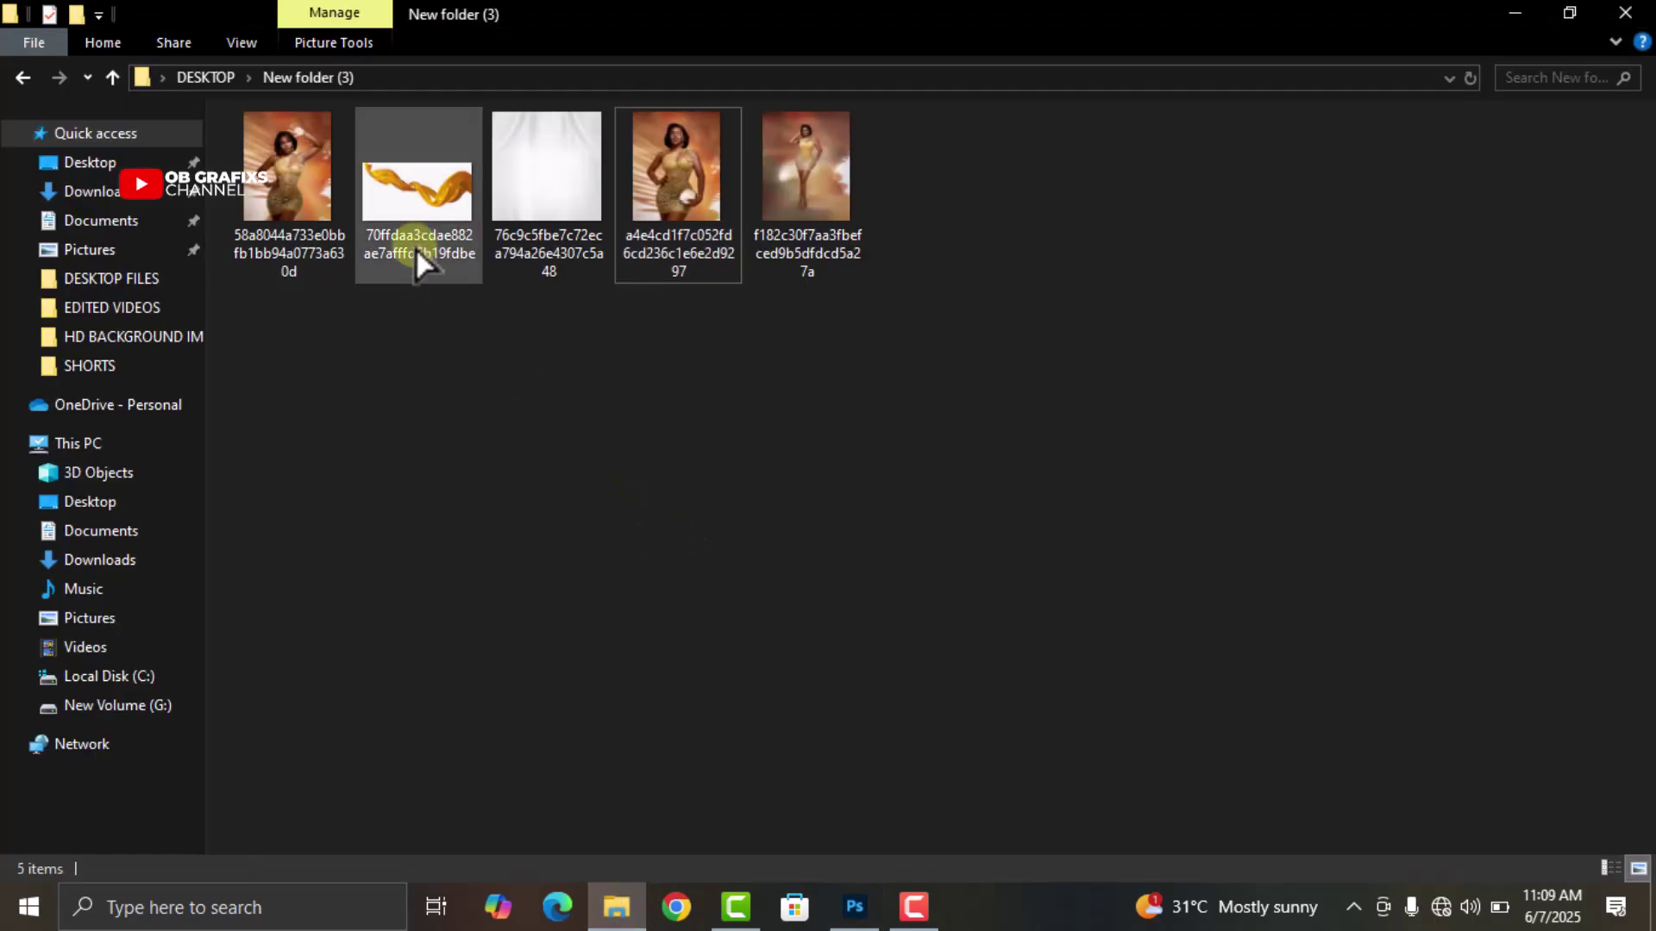
pyautogui.moveTo(429, 198); pyautogui.dragTo(713, 598)
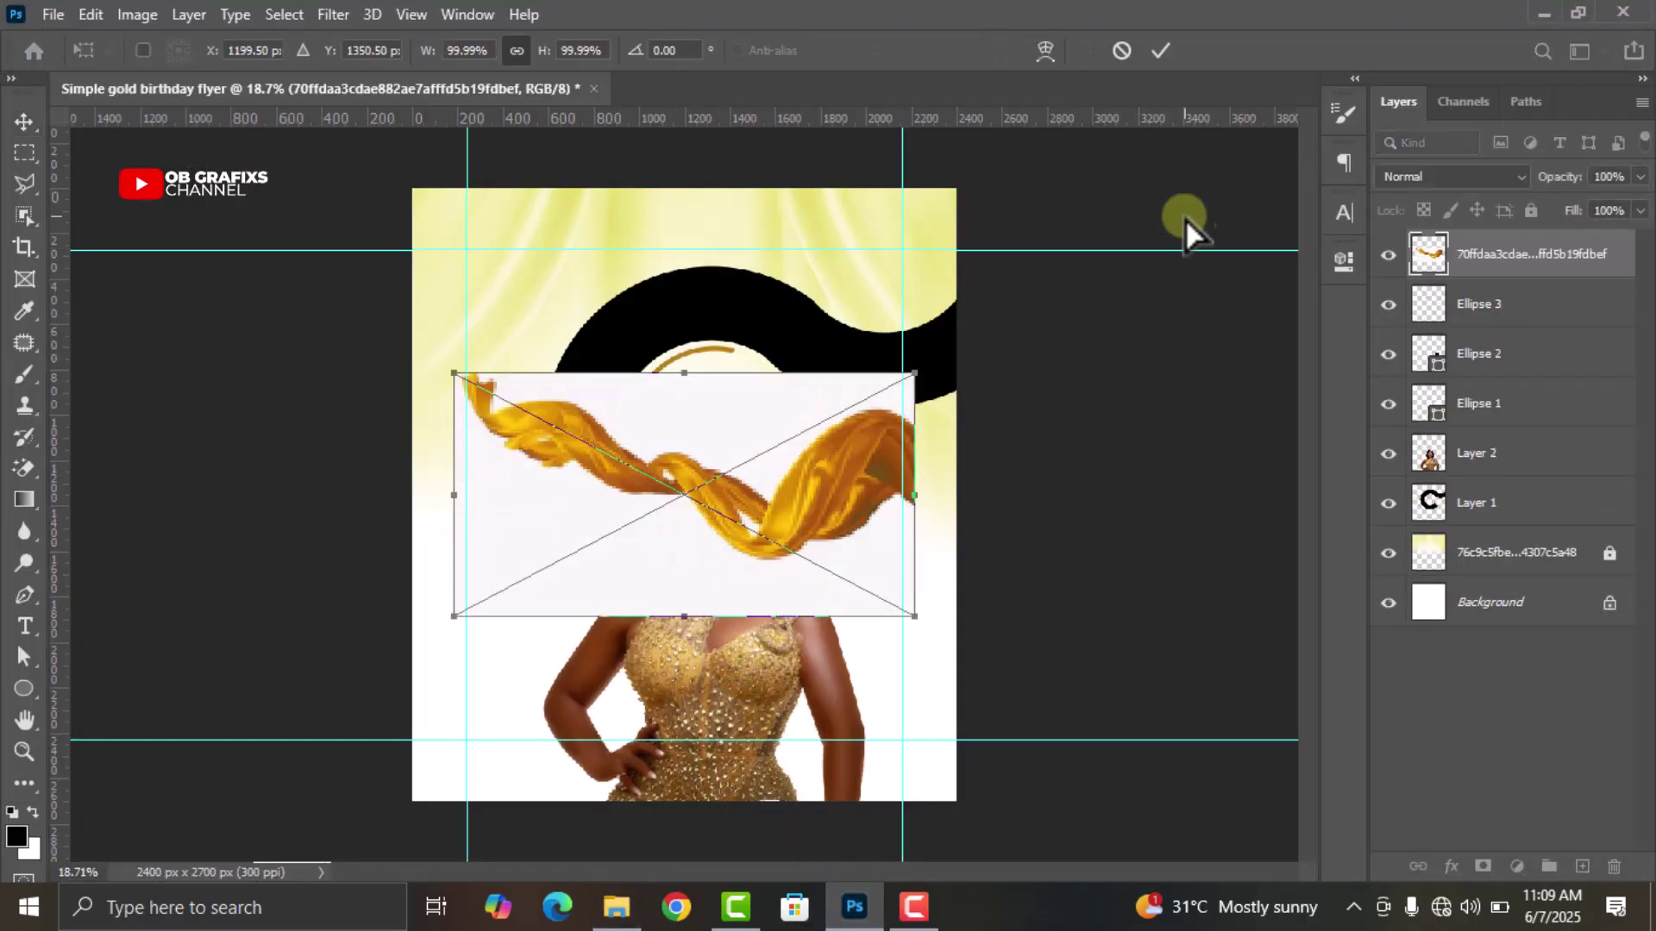
pyautogui.click(1158, 48)
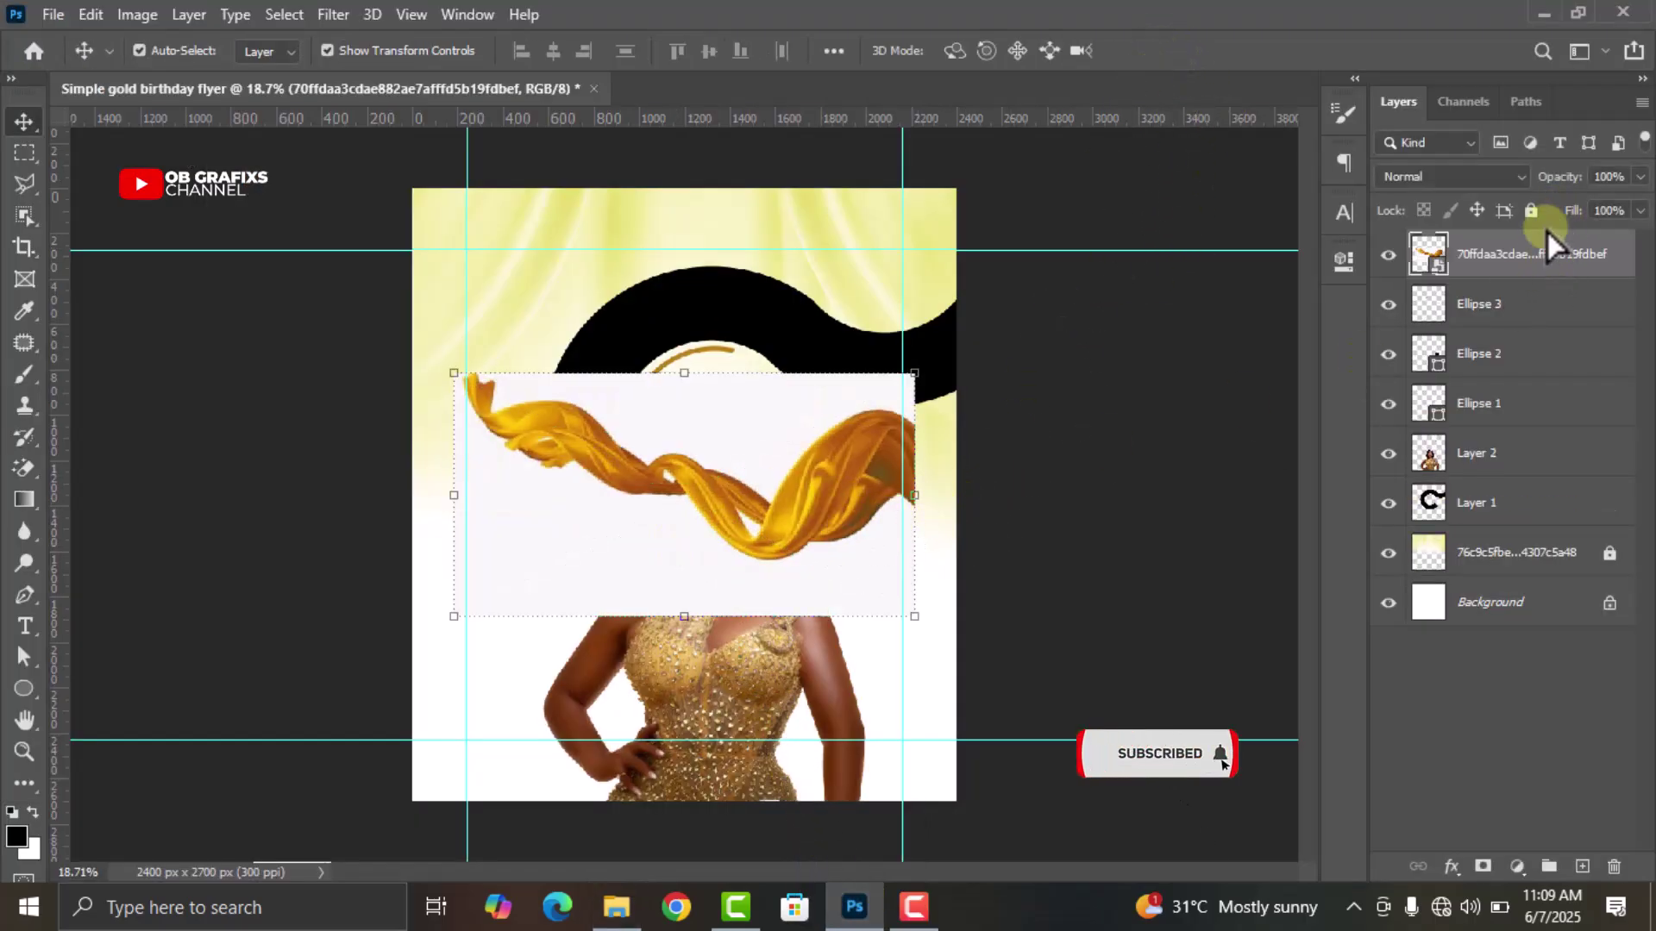
pyautogui.rightClick(1539, 263)
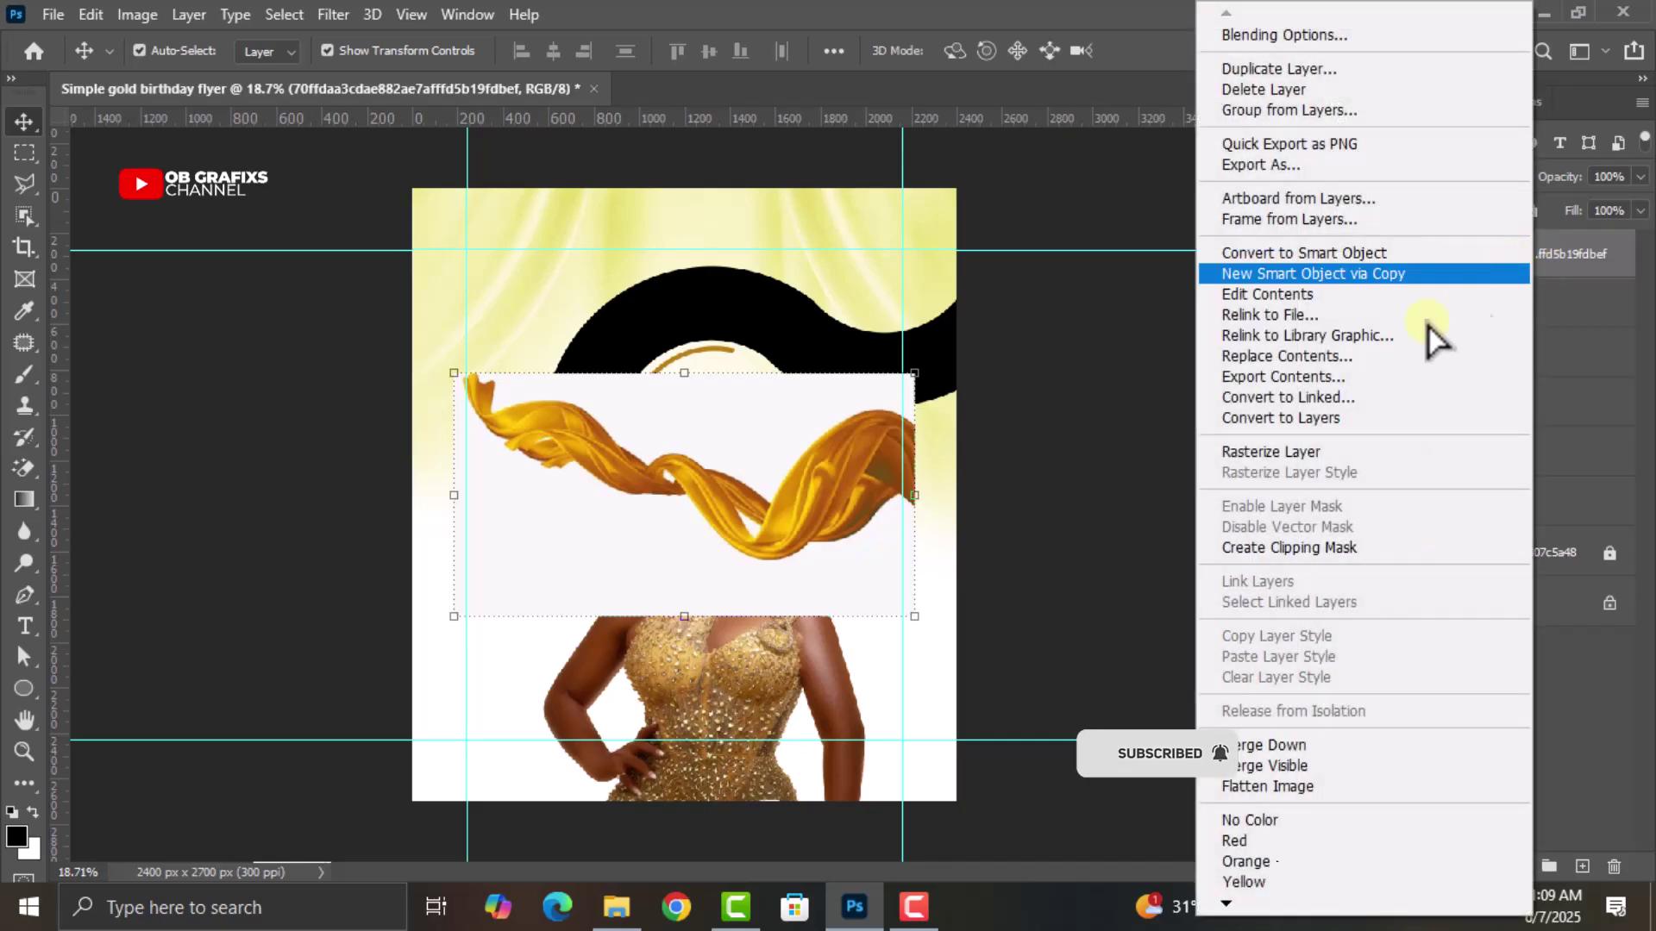
pyautogui.click(1360, 458)
# Rotate the gold fabric about 90° clockwise so it stands upright, and shift it towards the flyer's left side
pyautogui.moveTo(932, 362); pyautogui.dragTo(794, 720)
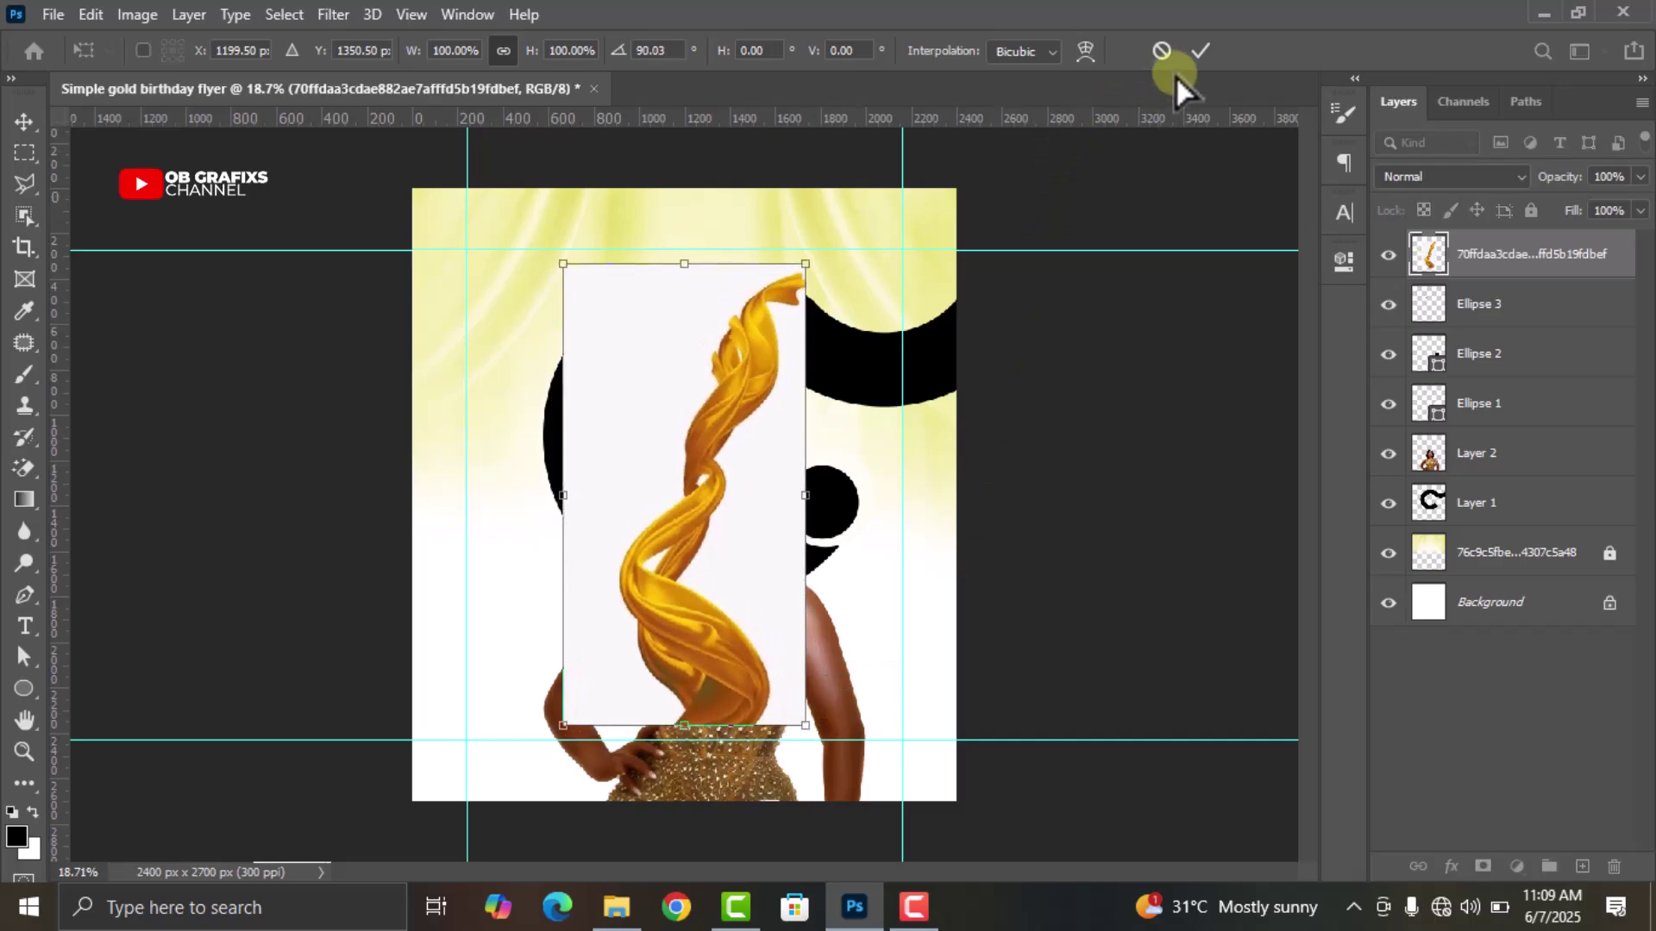
pyautogui.press('Return')
pyautogui.moveTo(729, 565); pyautogui.dragTo(659, 560)
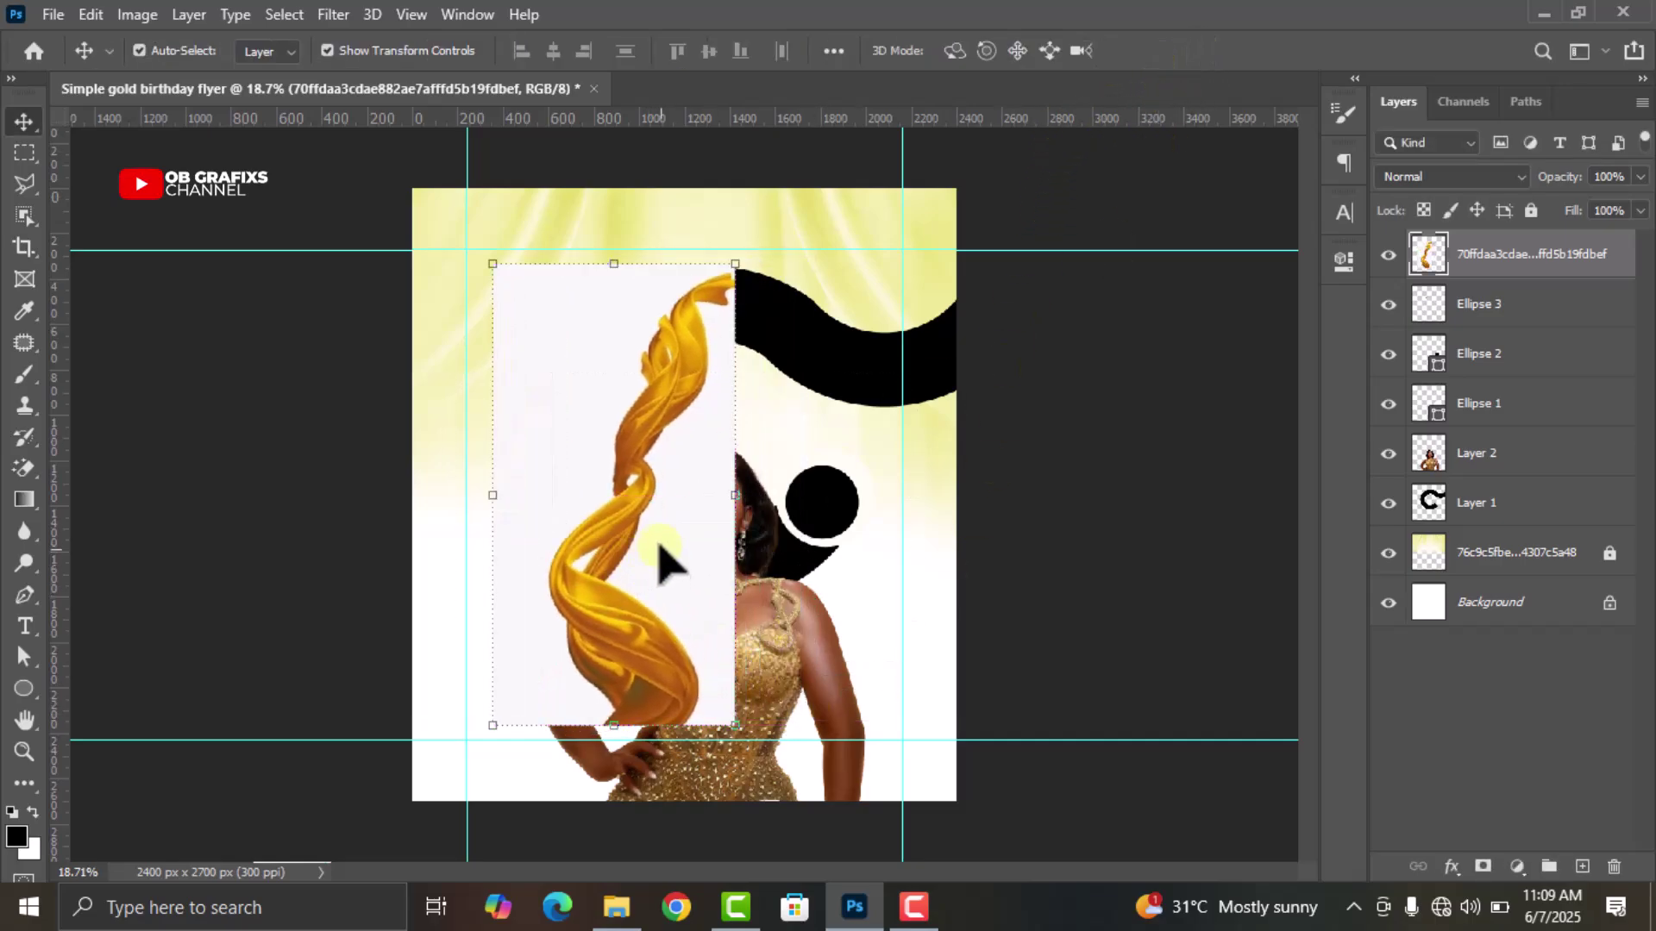
# Erase the white background on both sides of the gold fabric and between its folds with the Magic Eraser
pyautogui.click(36, 476)
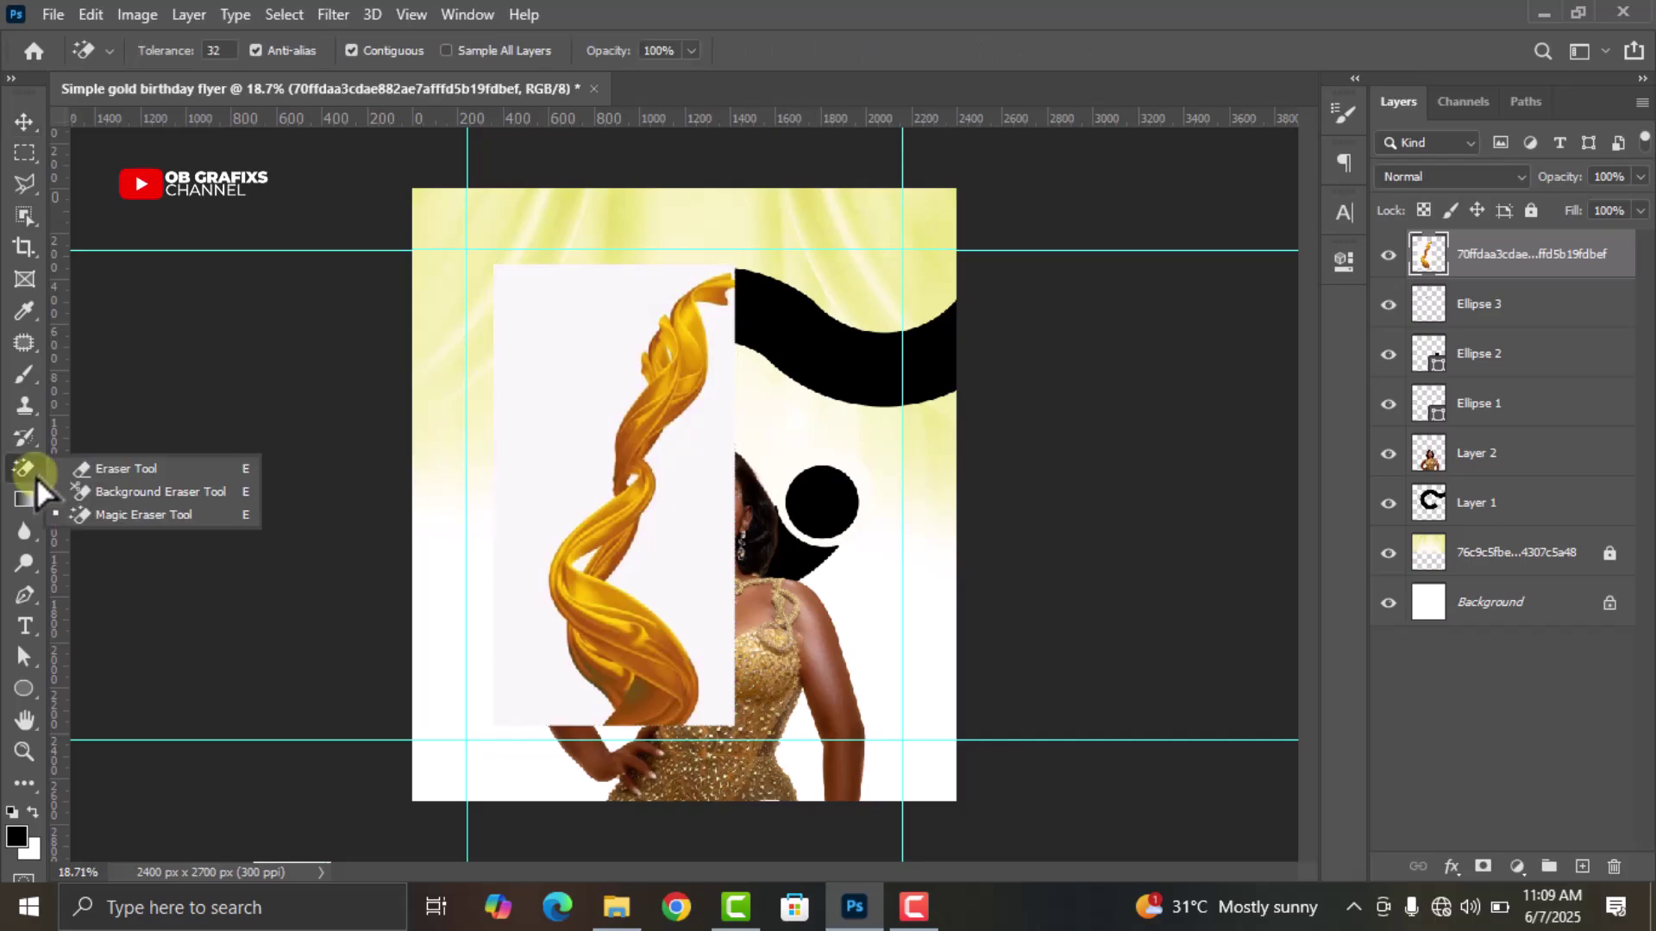
pyautogui.click(133, 521)
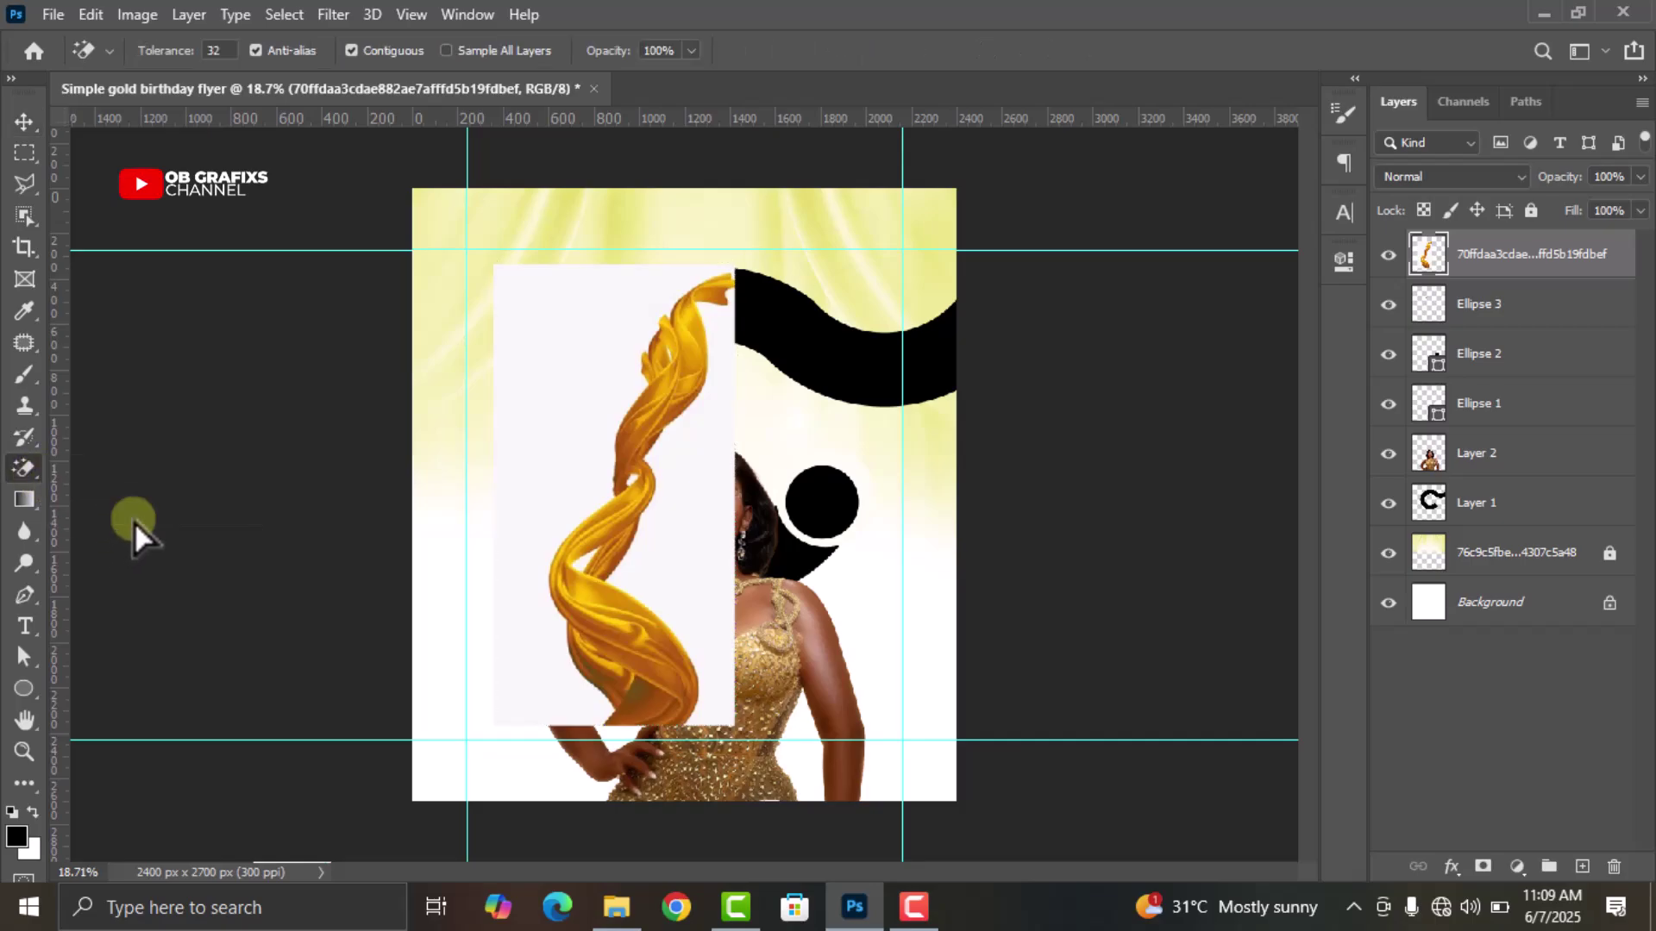
pyautogui.click(539, 352)
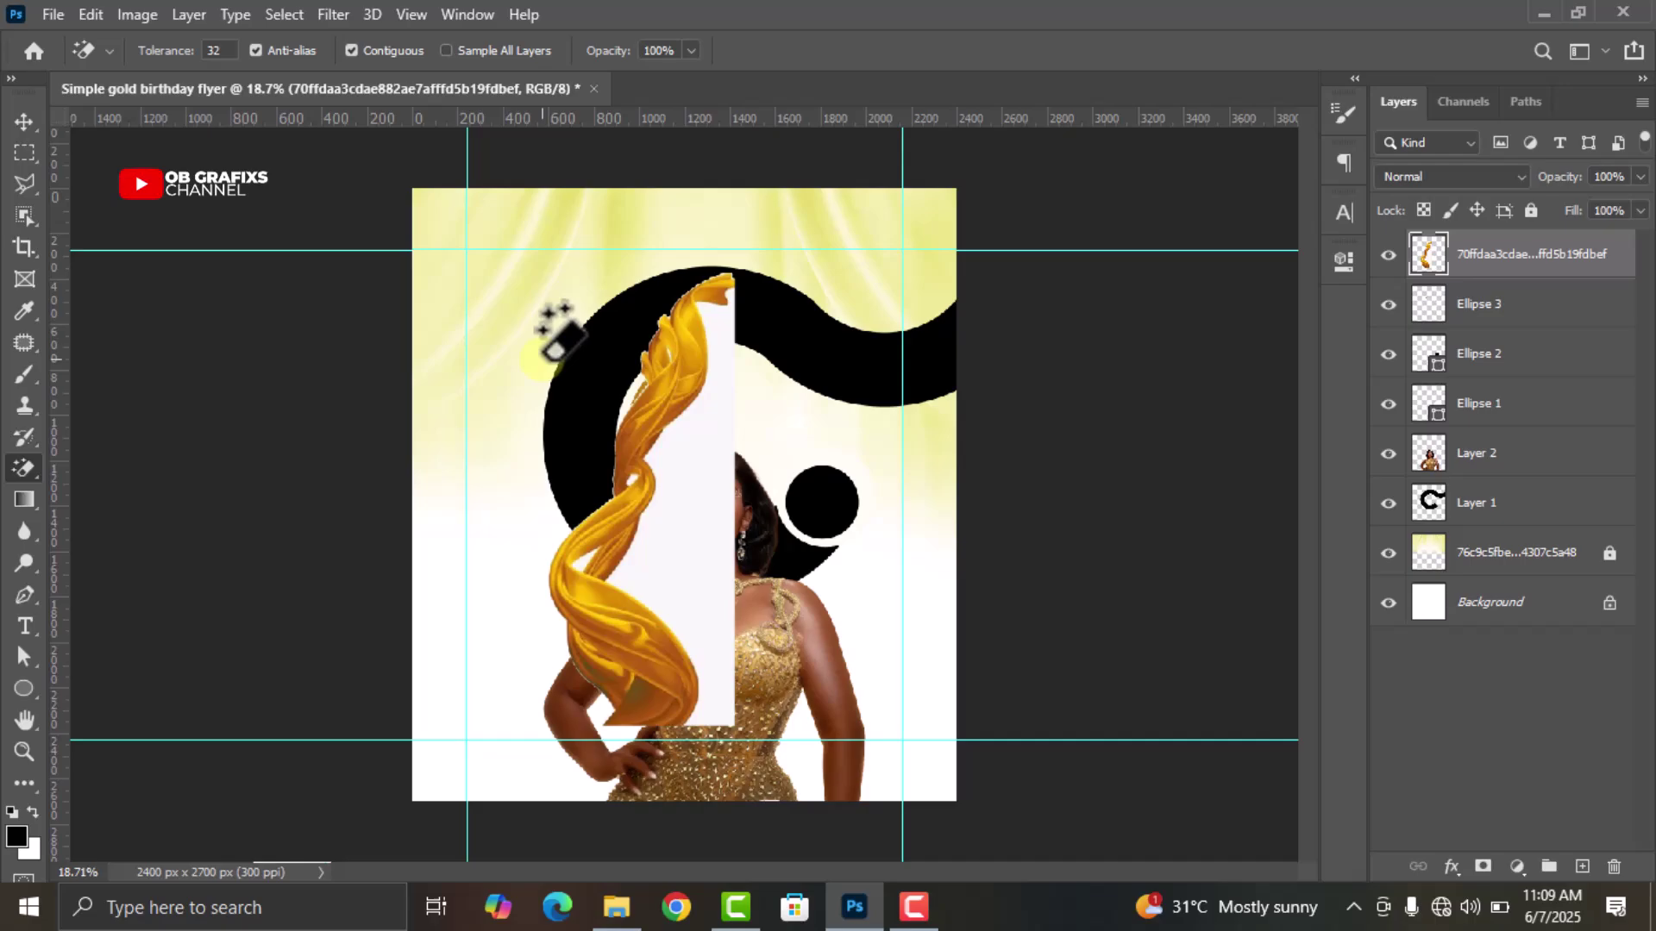
pyautogui.click(698, 576)
pyautogui.scroll(5, 713, 560)
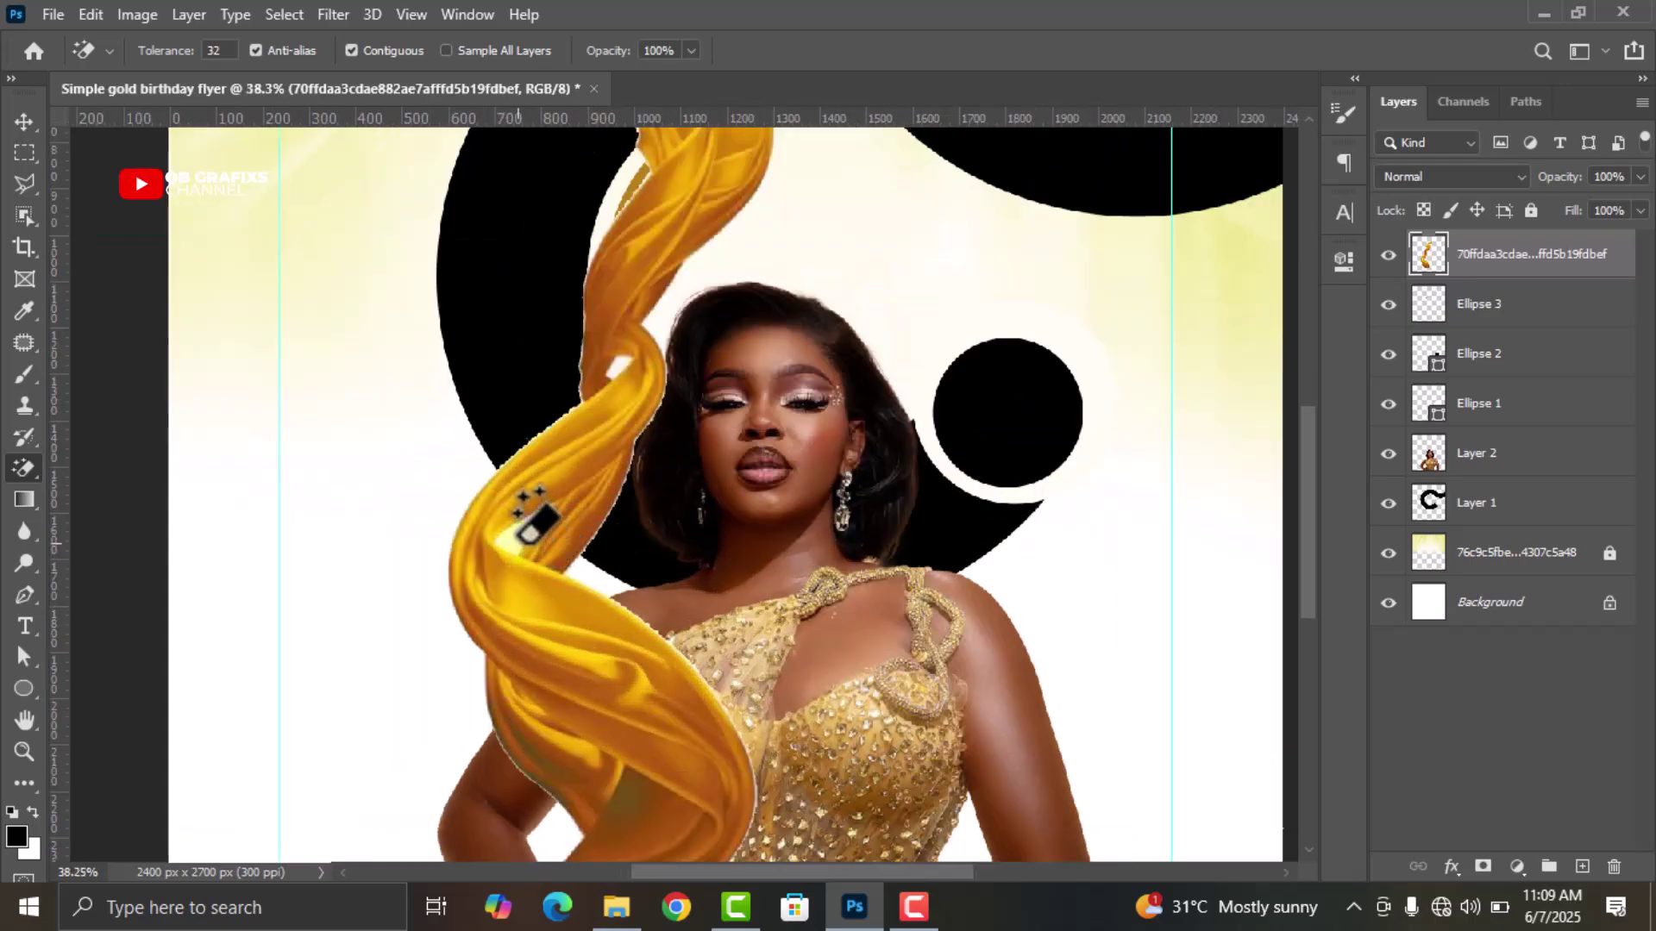
pyautogui.scroll(5, 628, 444)
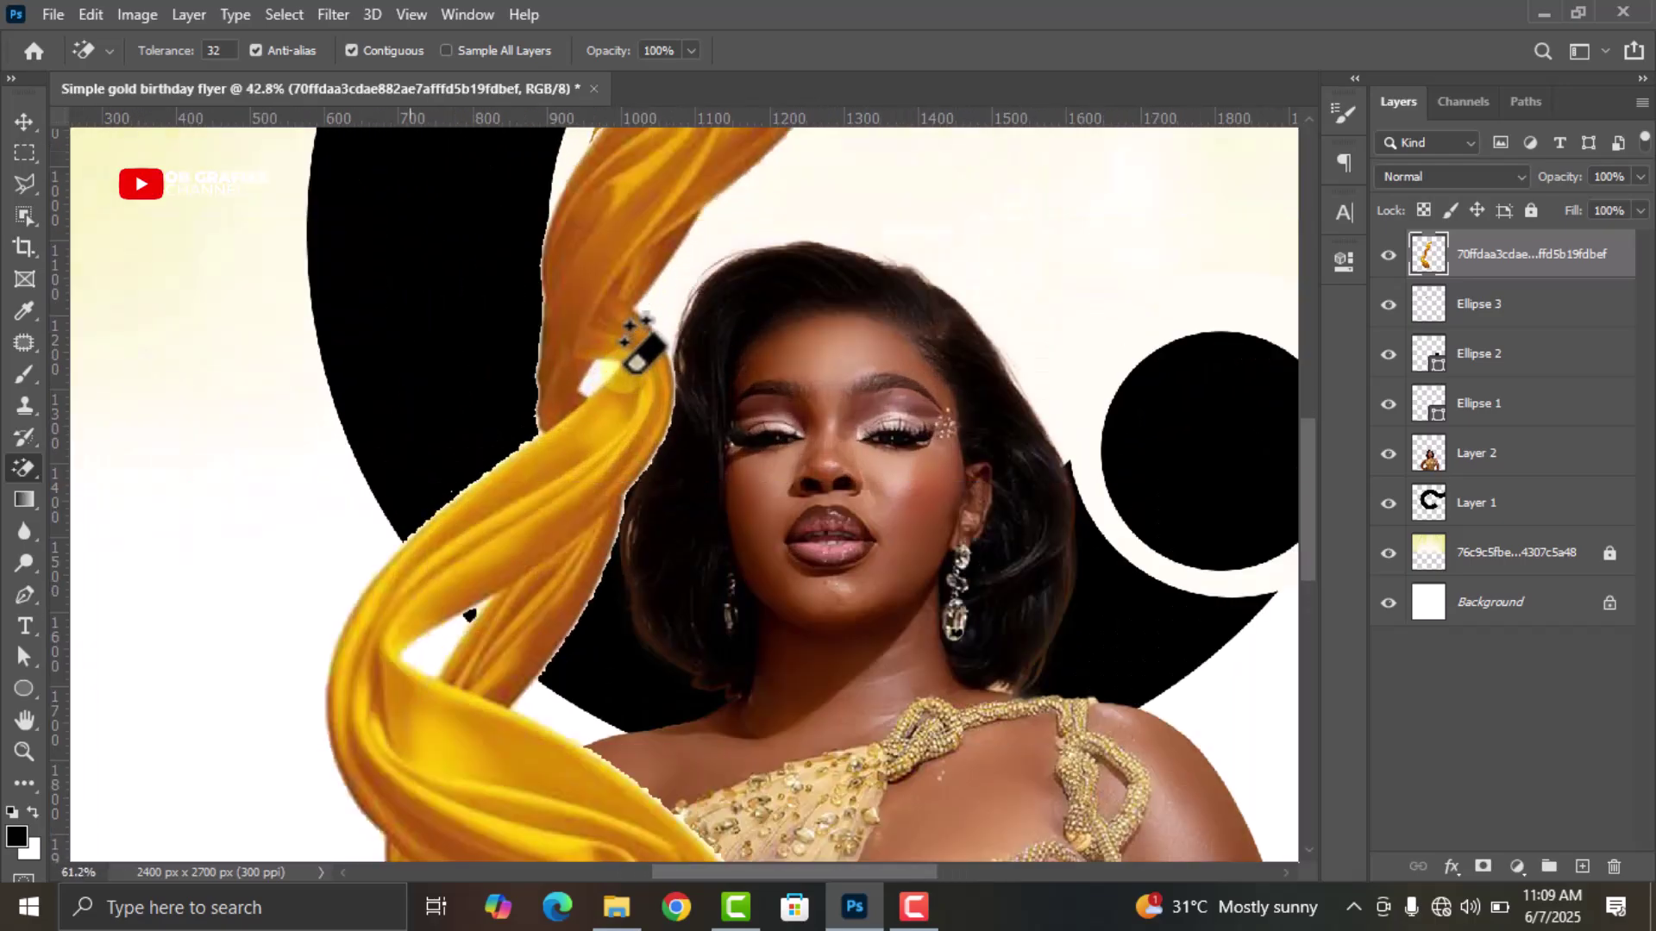
pyautogui.scroll(-3, 638, 363)
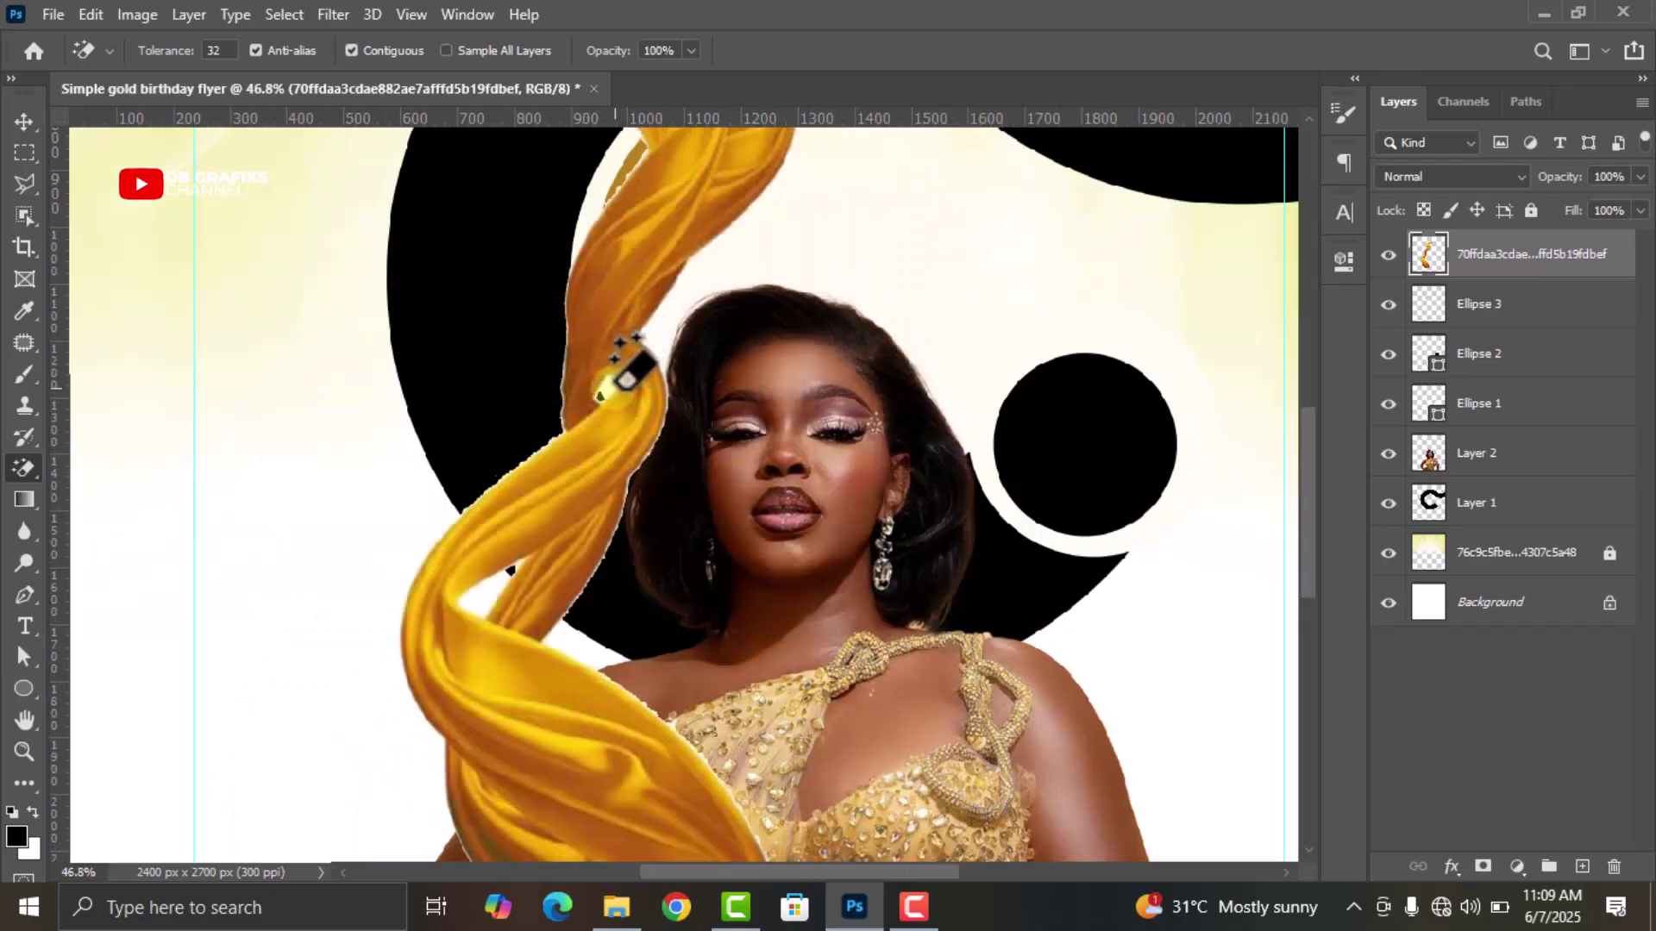
pyautogui.scroll(-4, 622, 366)
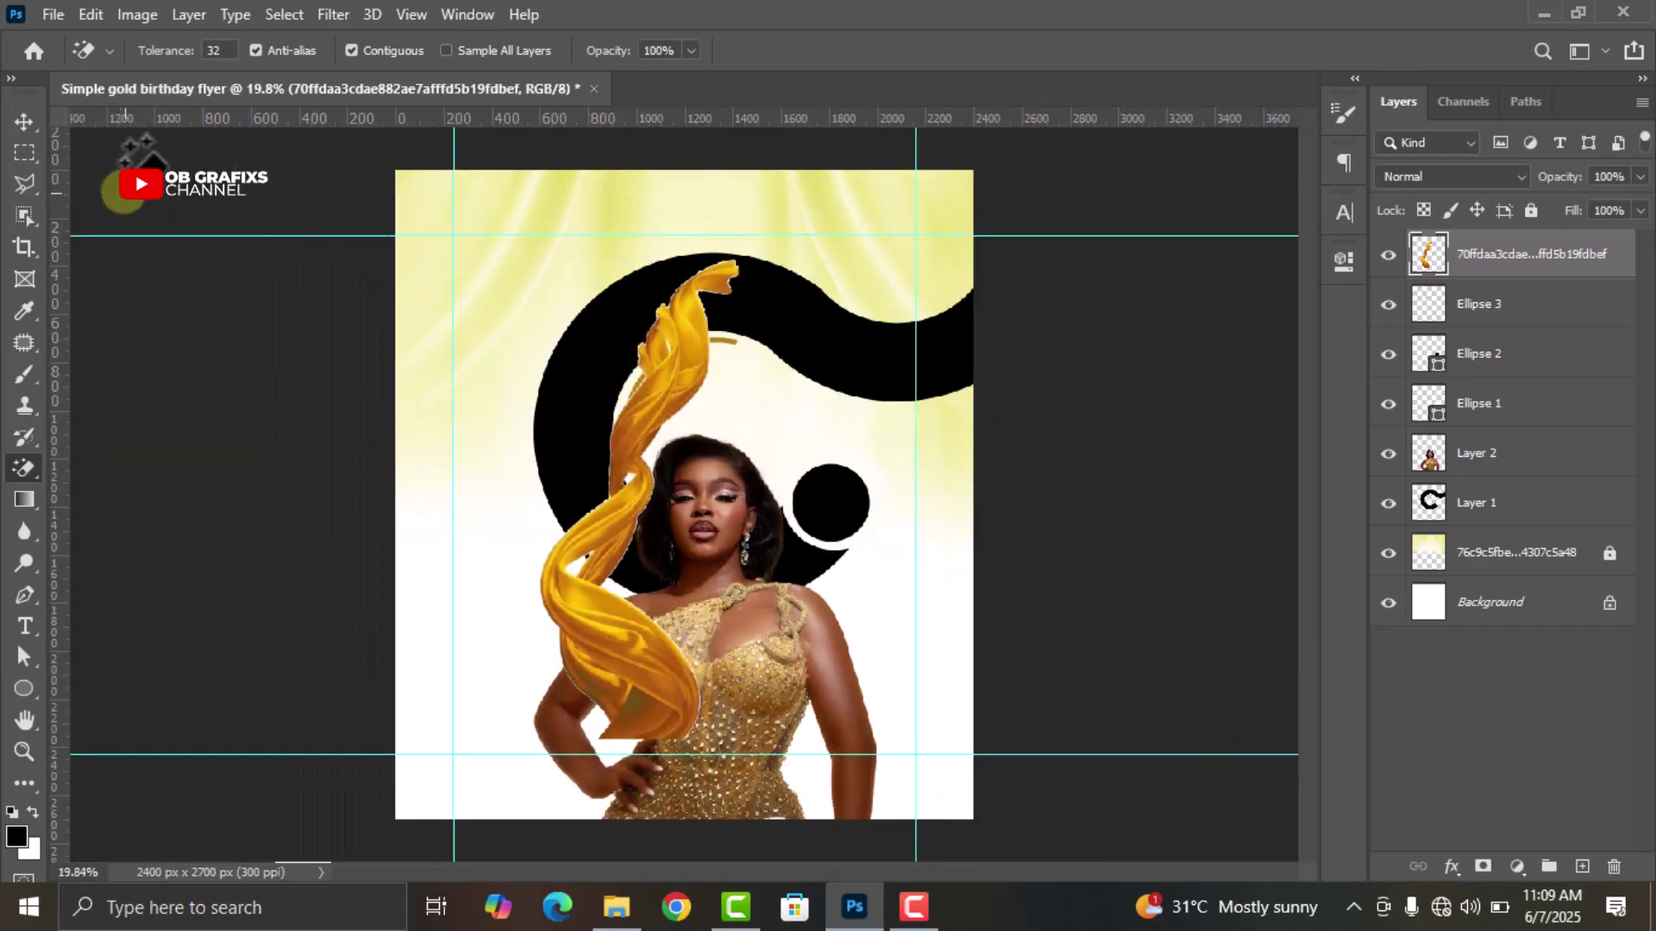
# Flip the gold fabric horizontally and move it into the flyer's lower-left corner, partly beyond the canvas edge
pyautogui.click(24, 121)
pyautogui.moveTo(607, 505); pyautogui.dragTo(597, 500)
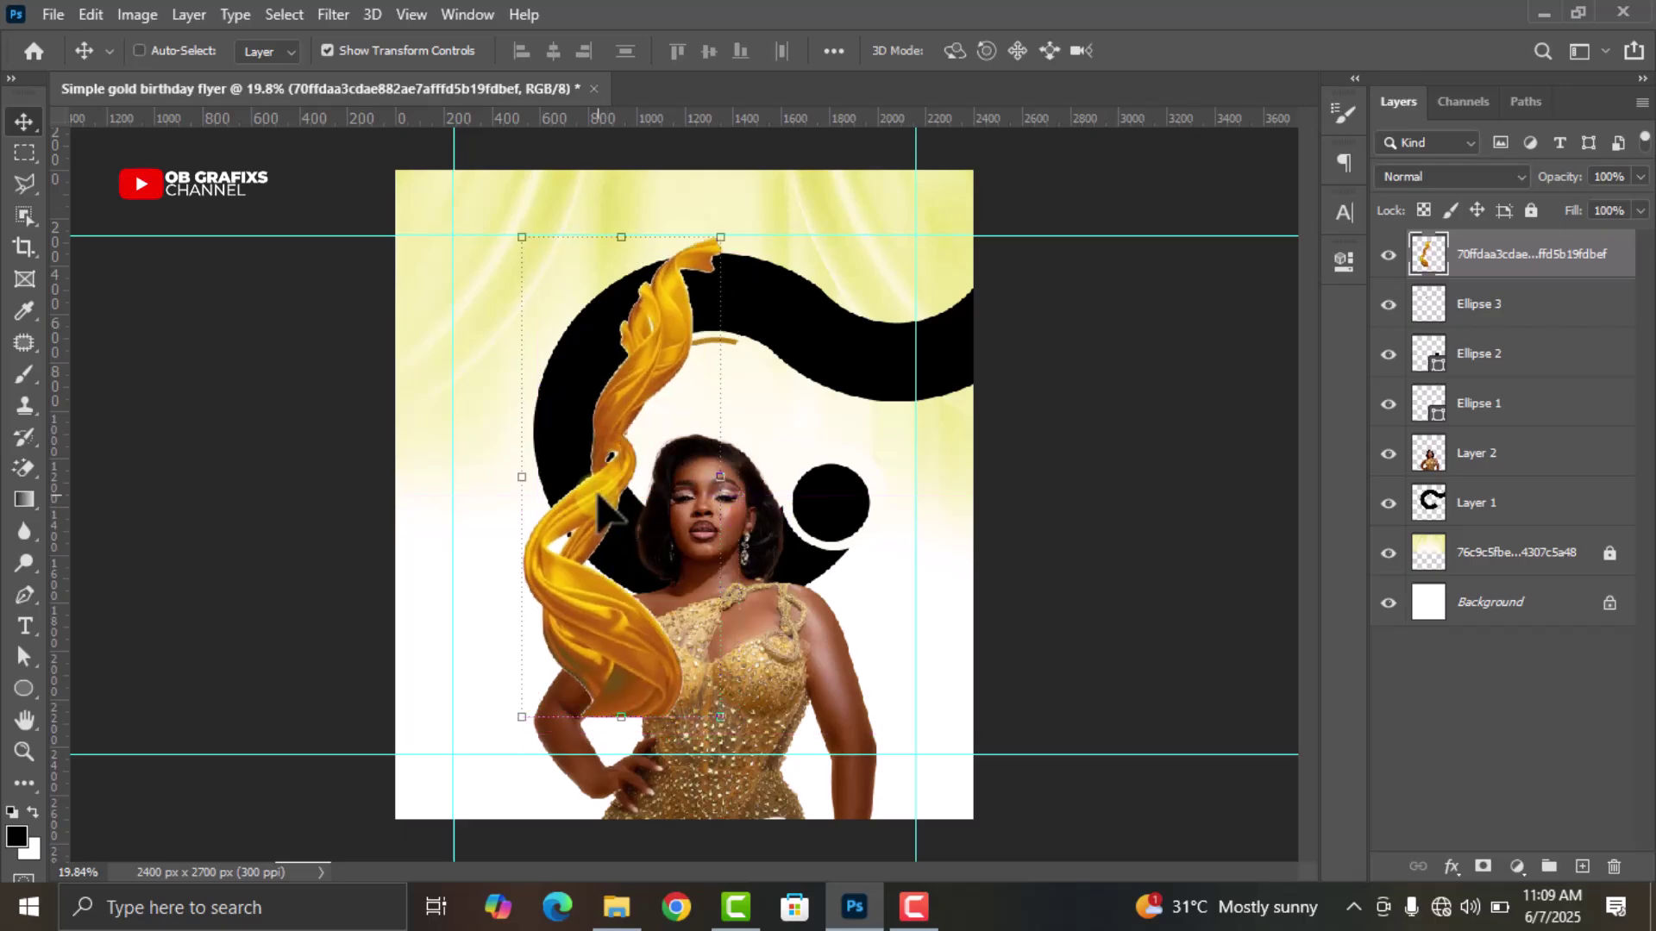
pyautogui.hotkey('ctrl', 't')
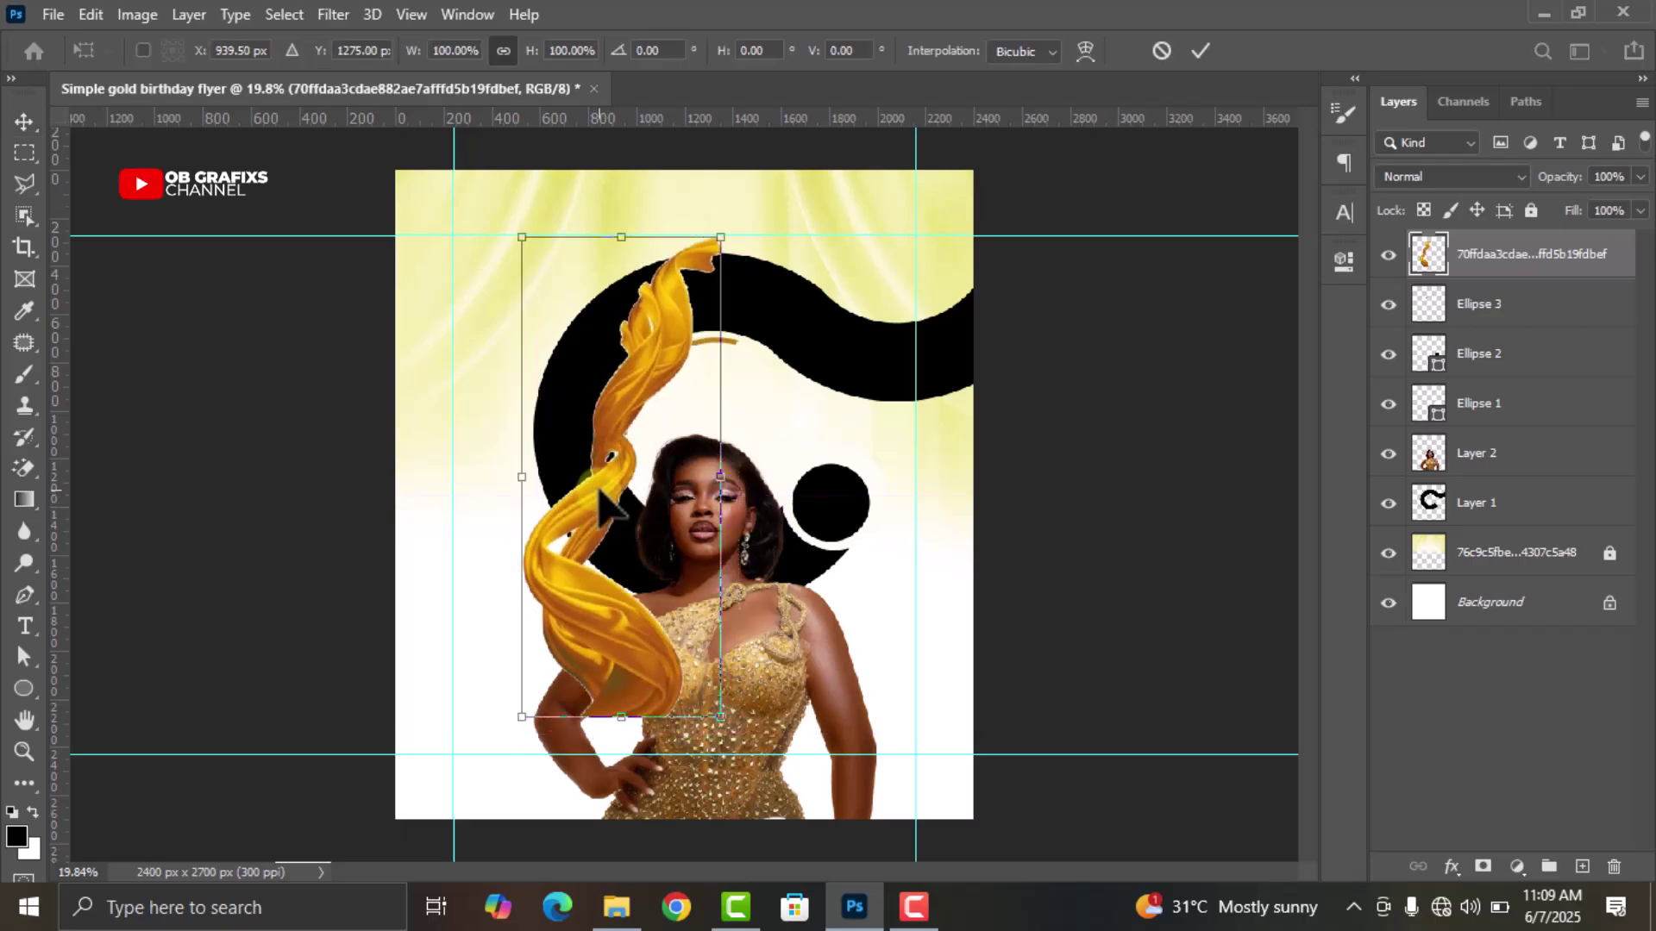
pyautogui.rightClick(602, 501)
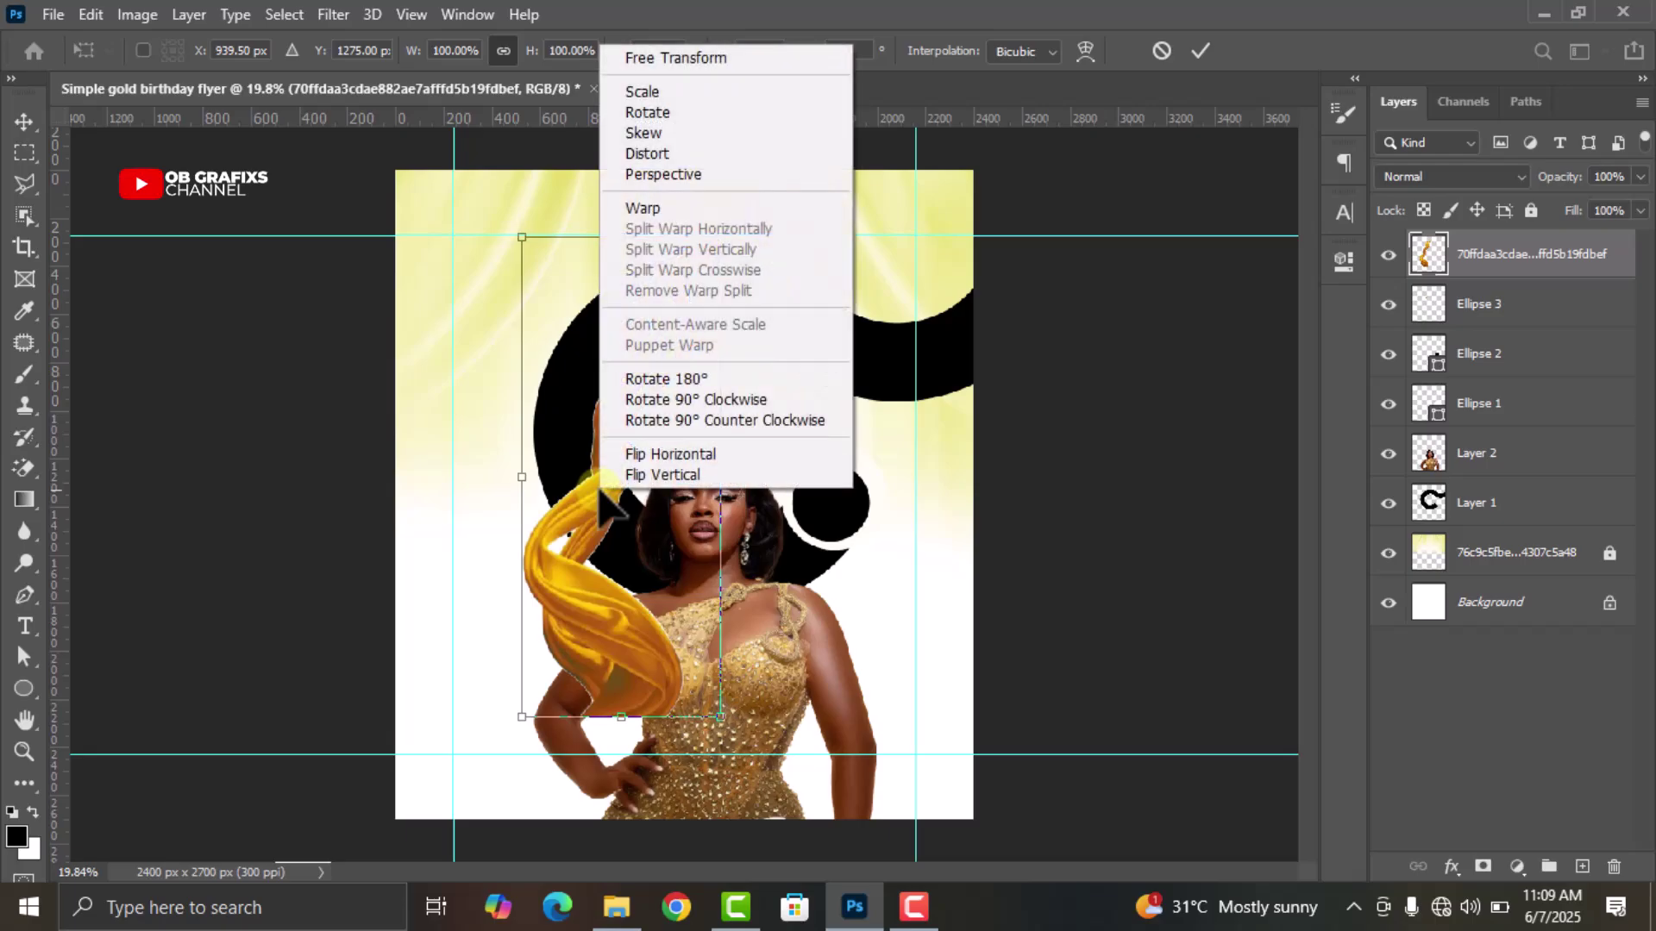
pyautogui.click(636, 455)
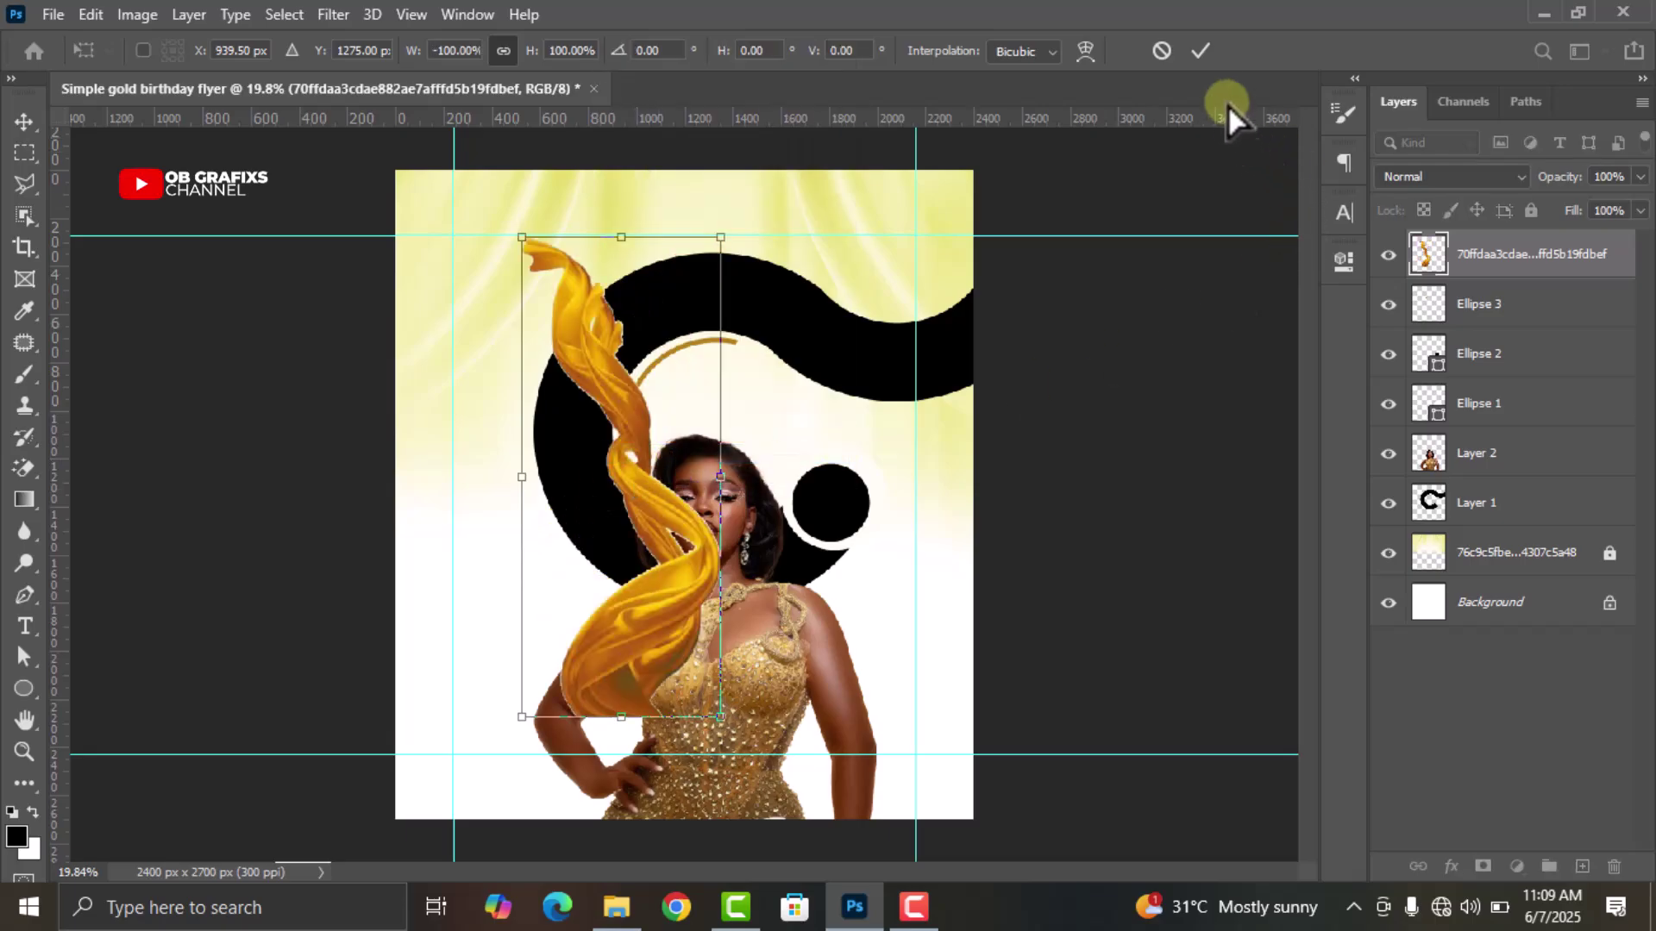
pyautogui.click(1203, 52)
pyautogui.moveTo(698, 603); pyautogui.dragTo(564, 737)
pyautogui.click(1171, 500)
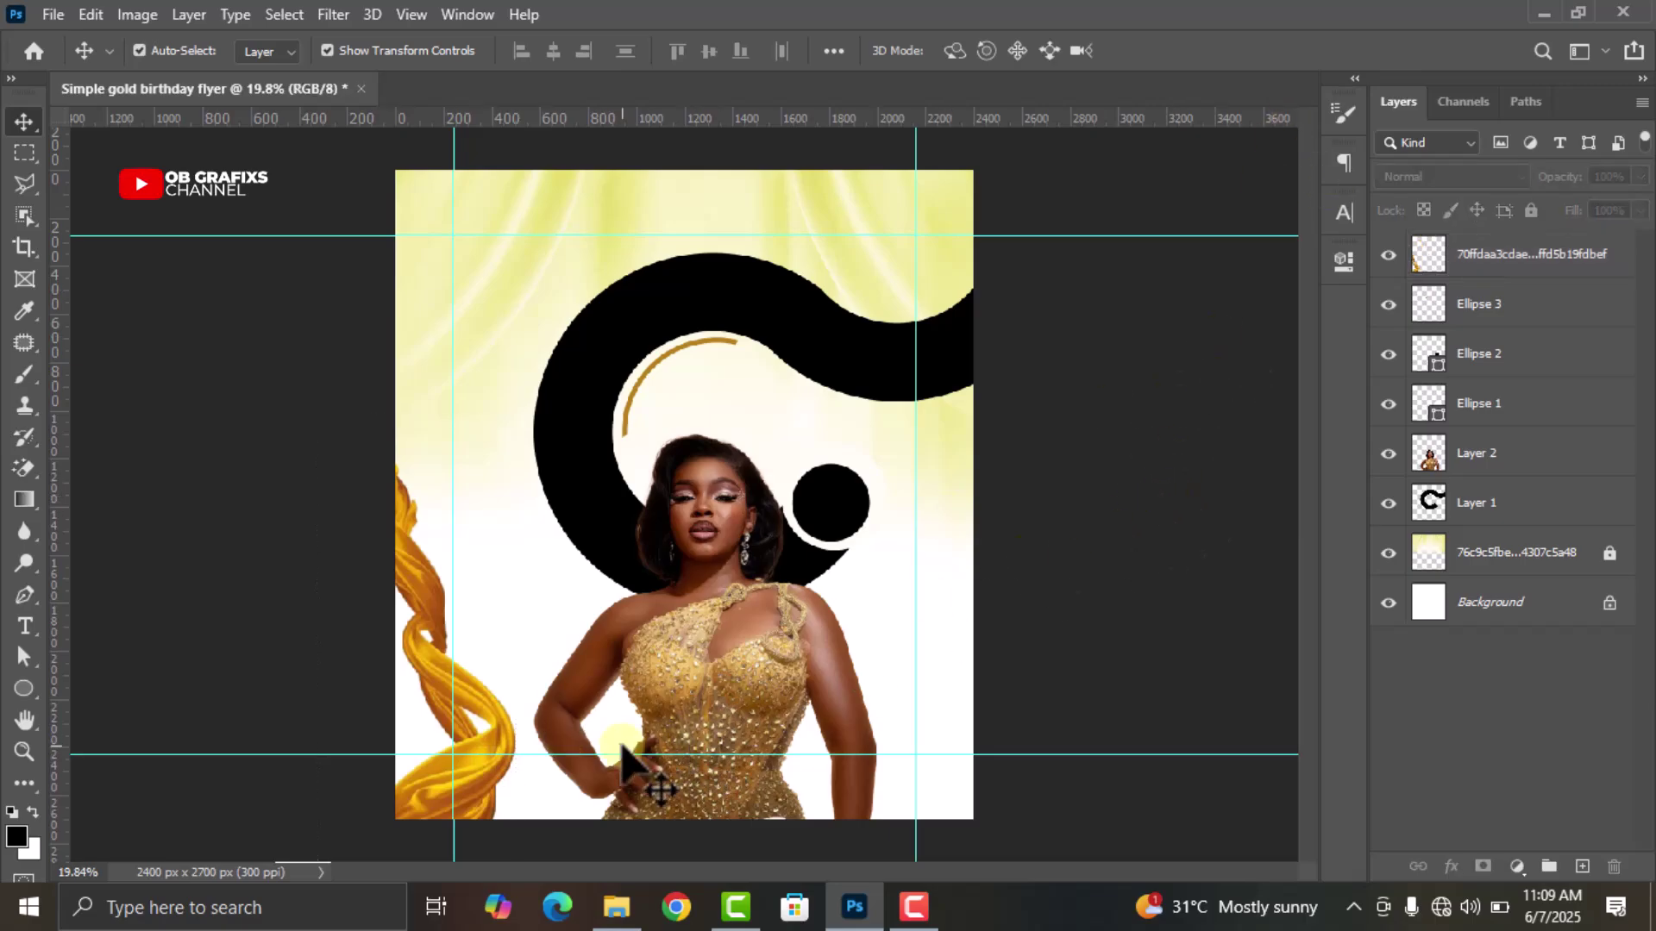
# Apply a Gaussian Blur with a 10-pixel radius to the gold fabric in the lower-left corner
pyautogui.click(504, 747)
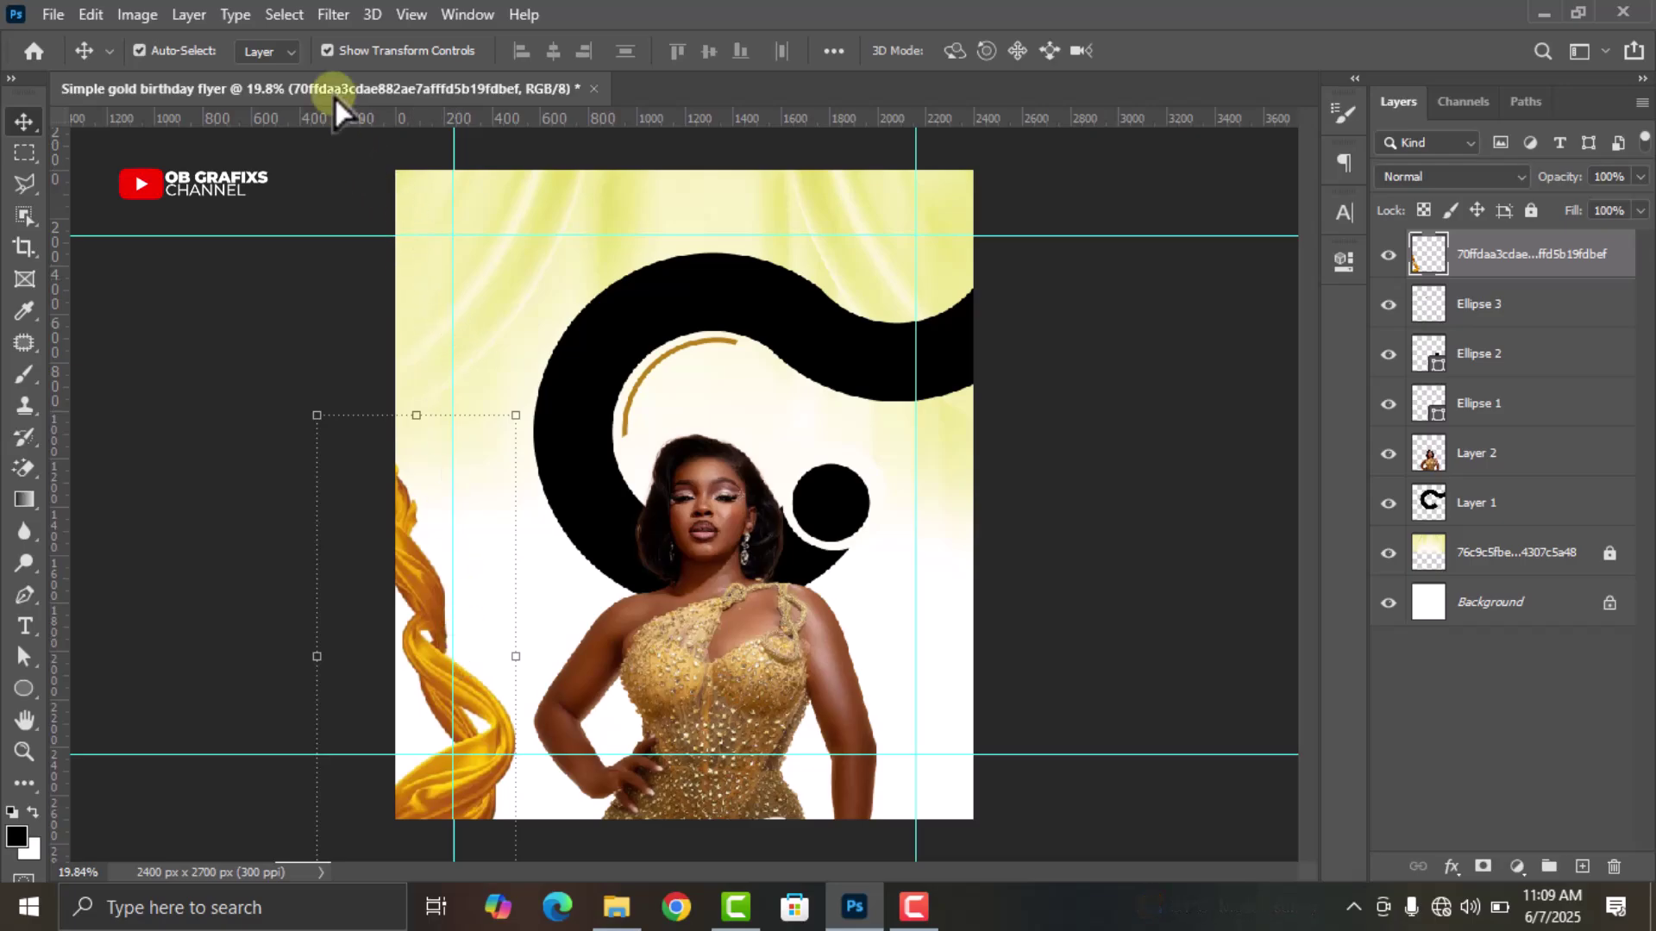
pyautogui.click(332, 15)
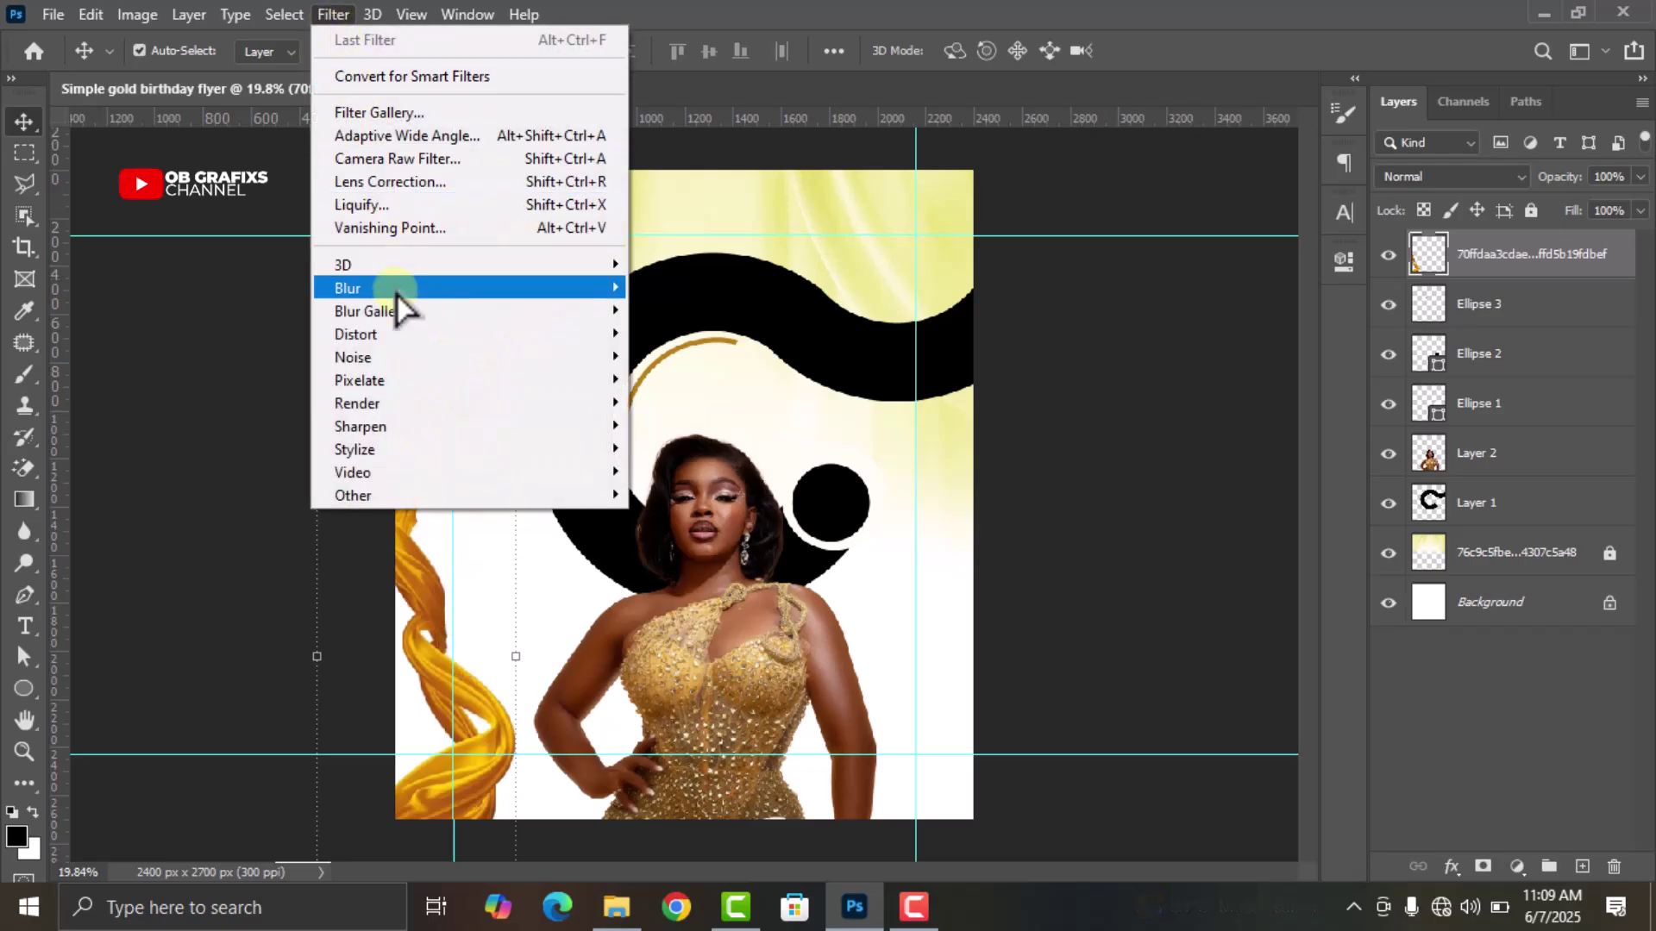
pyautogui.moveTo(399, 292)
pyautogui.click(670, 388)
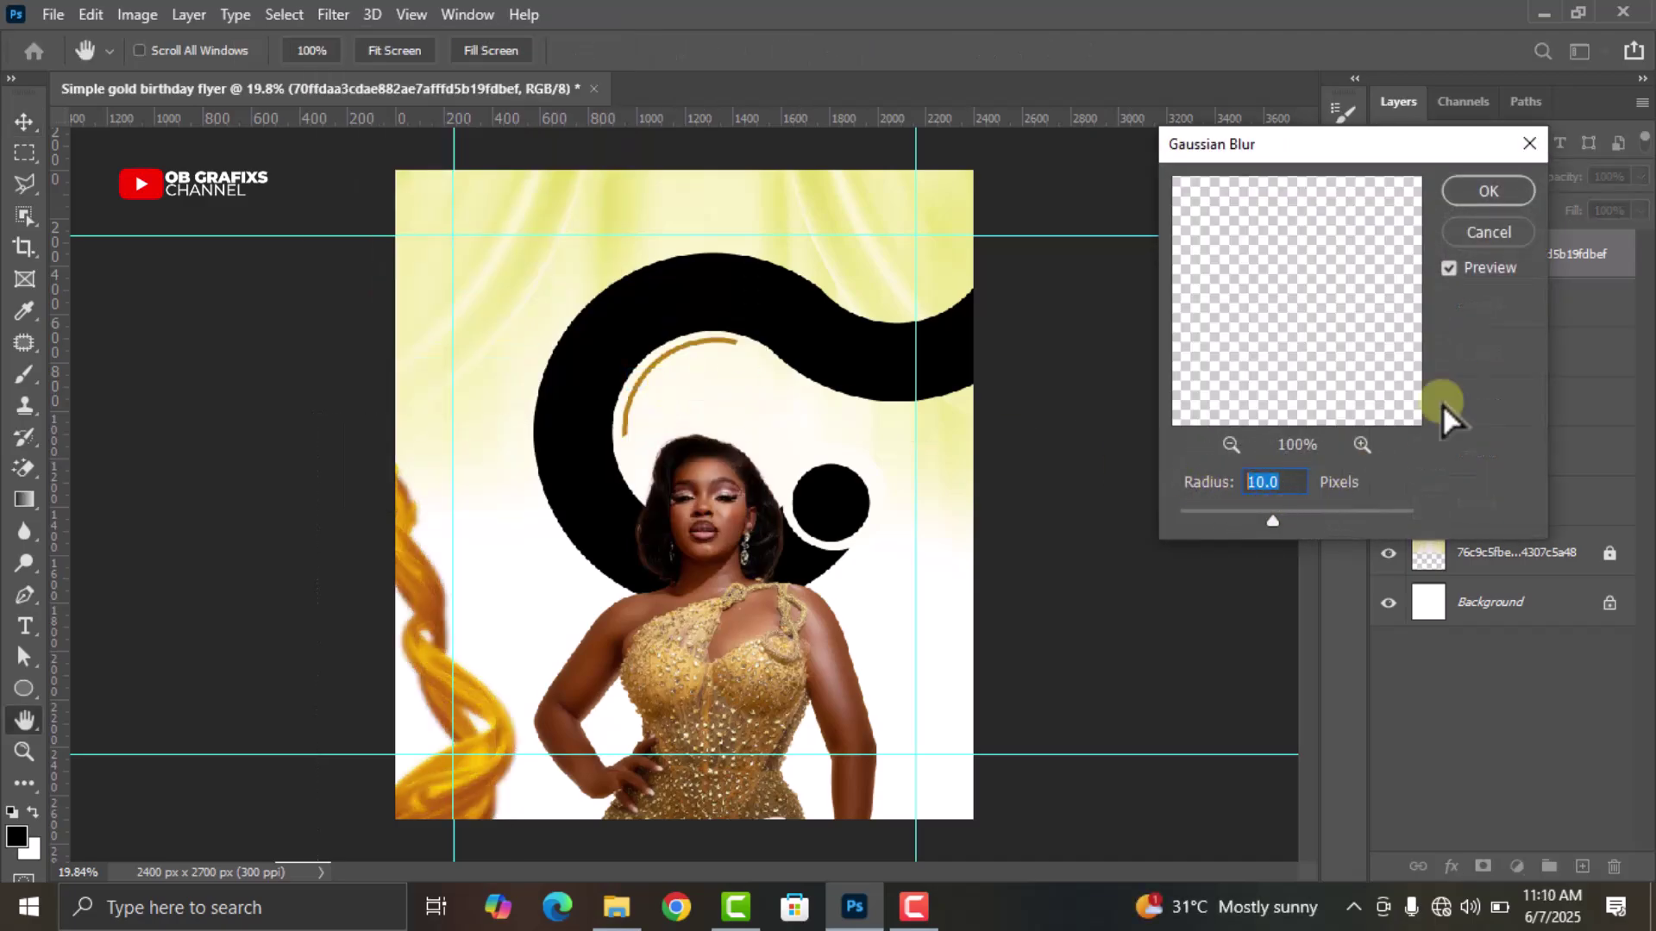
pyautogui.click(1482, 188)
pyautogui.click(1097, 580)
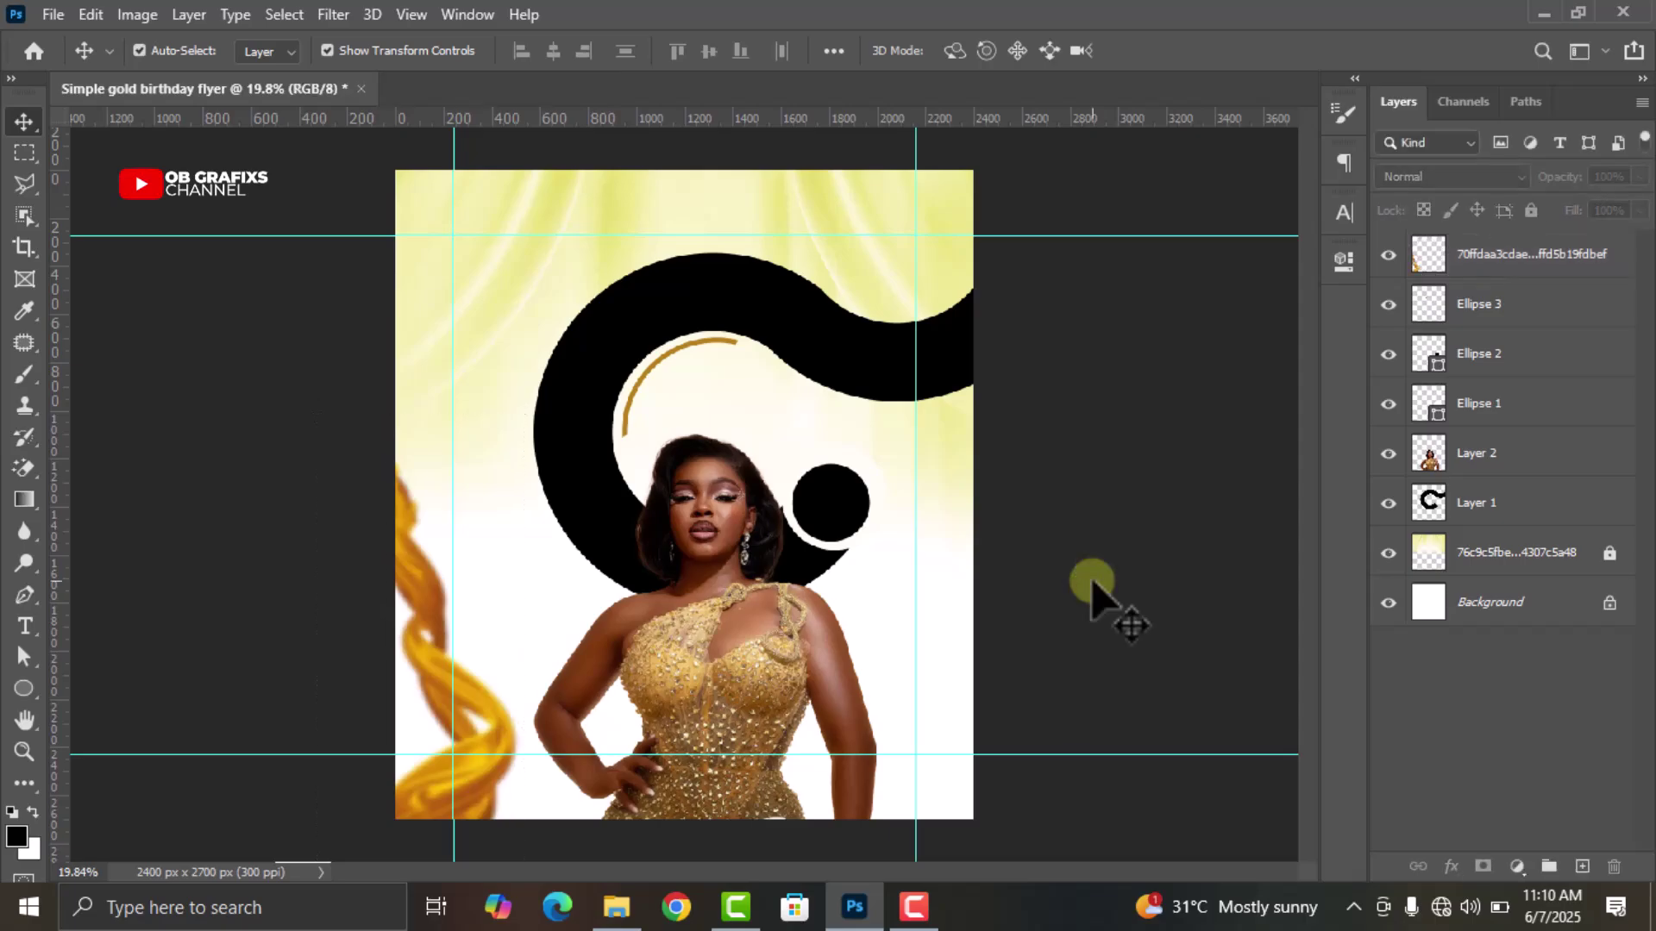
# Place the photo of the woman with her hand raised directly above the black ring layer, scaled down and positioned over the ring
pyautogui.click(700, 304)
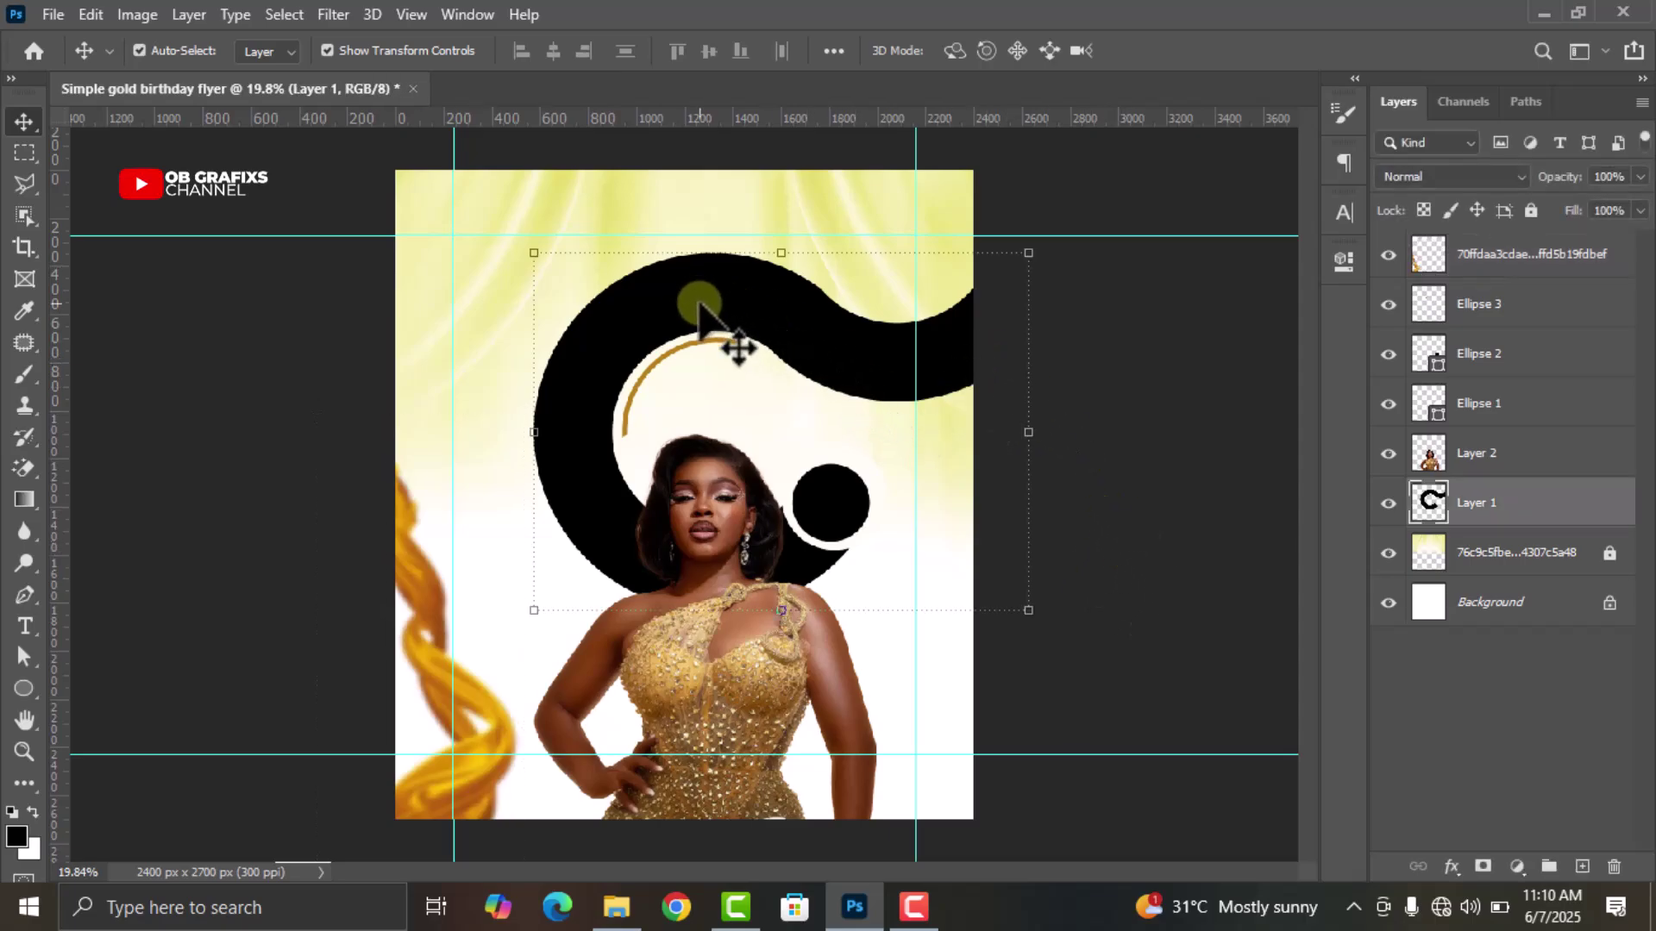
pyautogui.click(617, 905)
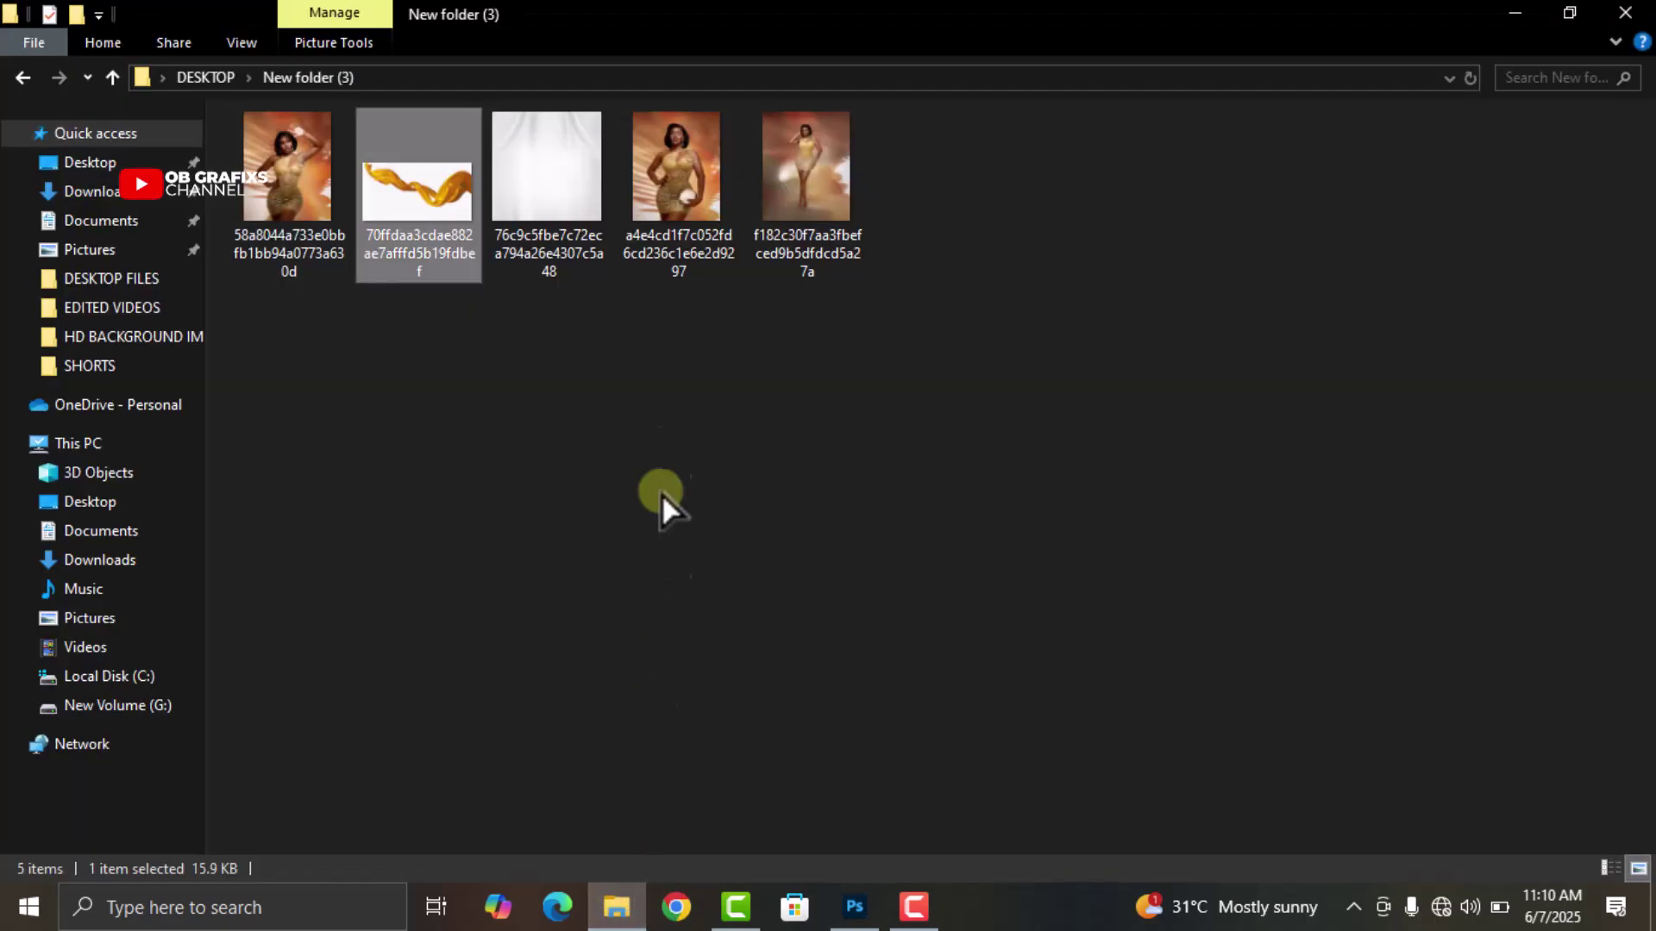
pyautogui.moveTo(312, 179); pyautogui.dragTo(764, 650)
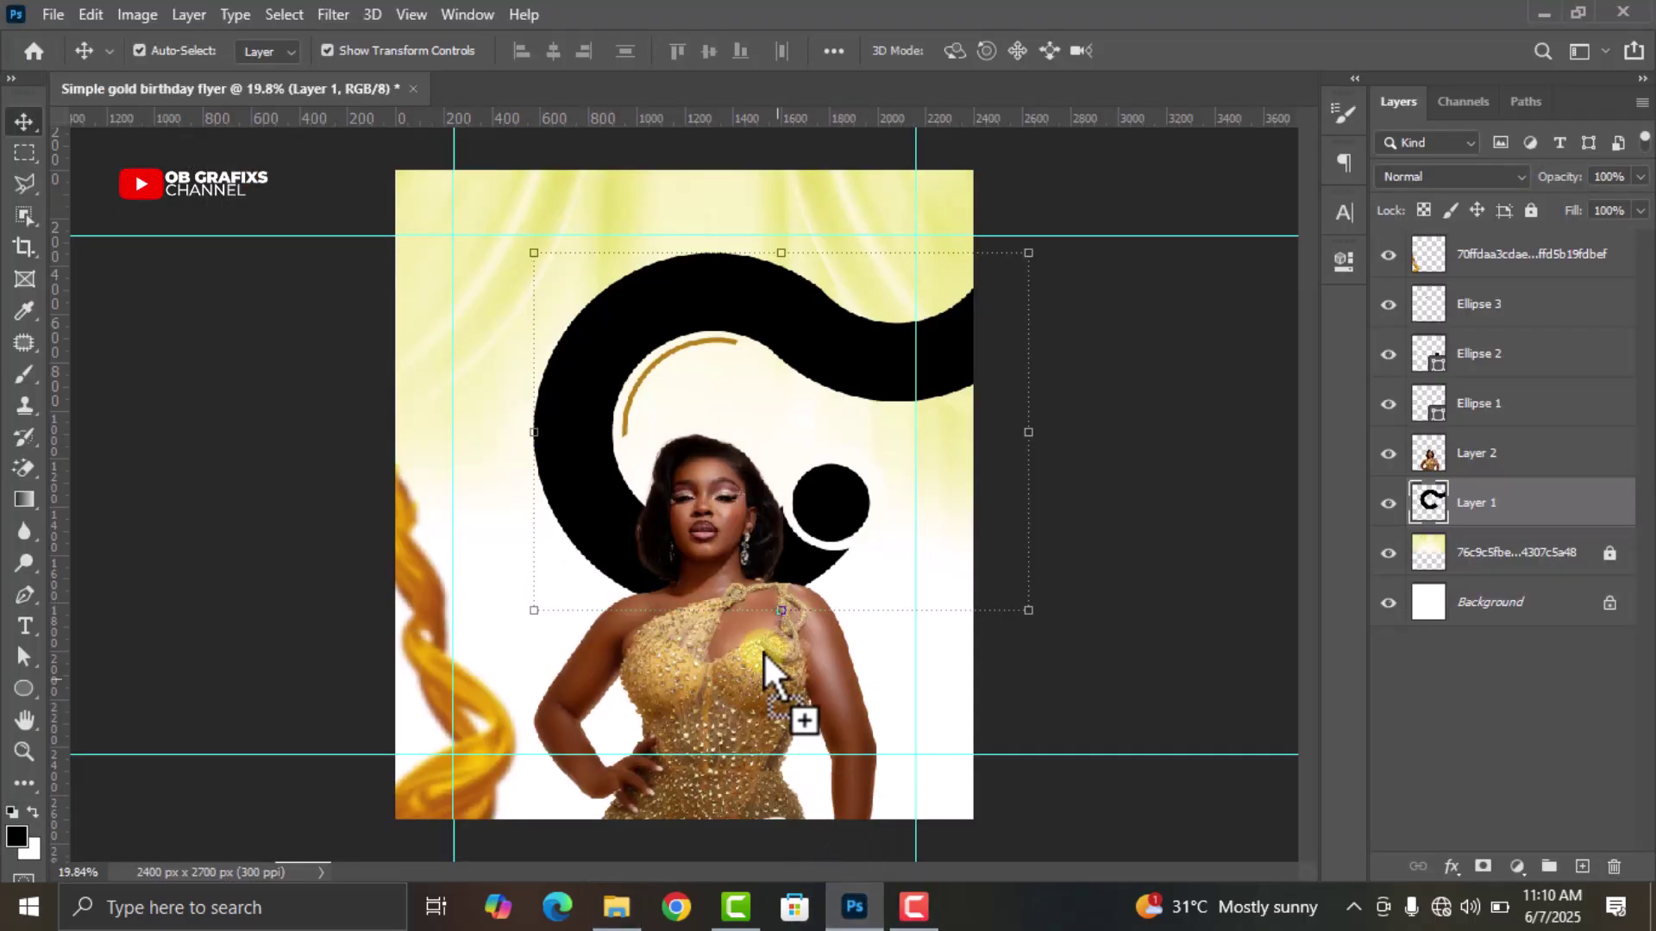
pyautogui.moveTo(665, 481); pyautogui.dragTo(665, 481)
pyautogui.moveTo(689, 160); pyautogui.dragTo(689, 375)
pyautogui.moveTo(746, 702); pyautogui.dragTo(693, 570)
pyautogui.click(1157, 54)
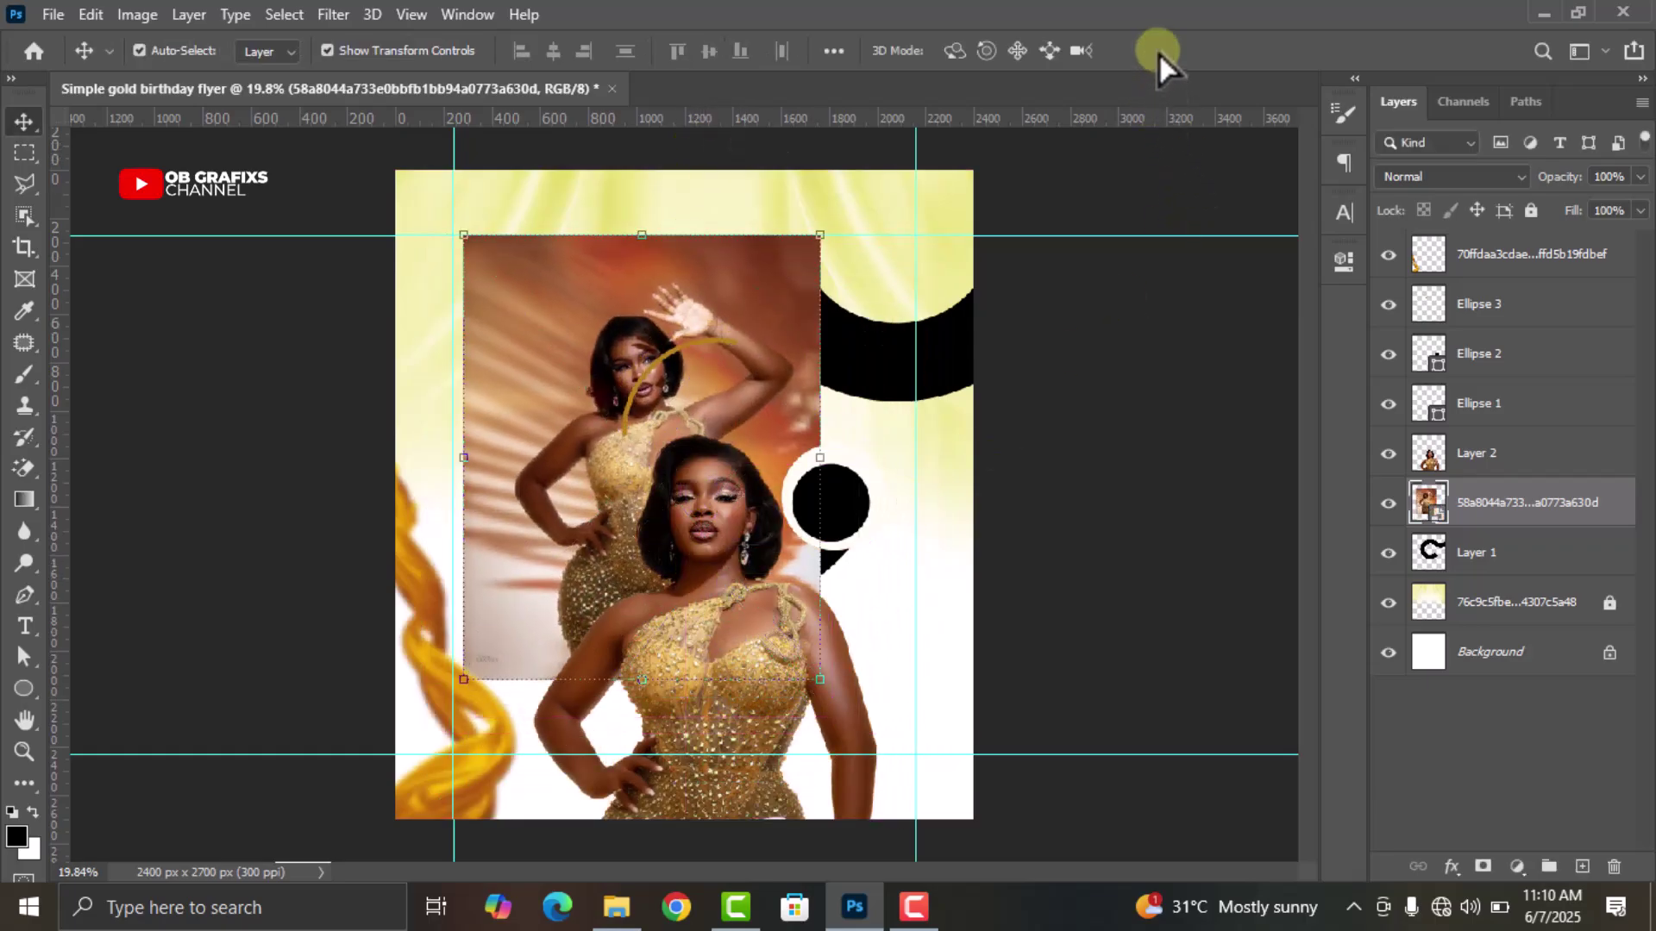
# Rasterize the raised-hand photo layer and clip it to the black ring layer below
pyautogui.rightClick(1481, 507)
pyautogui.click(1281, 455)
pyautogui.rightClick(1499, 515)
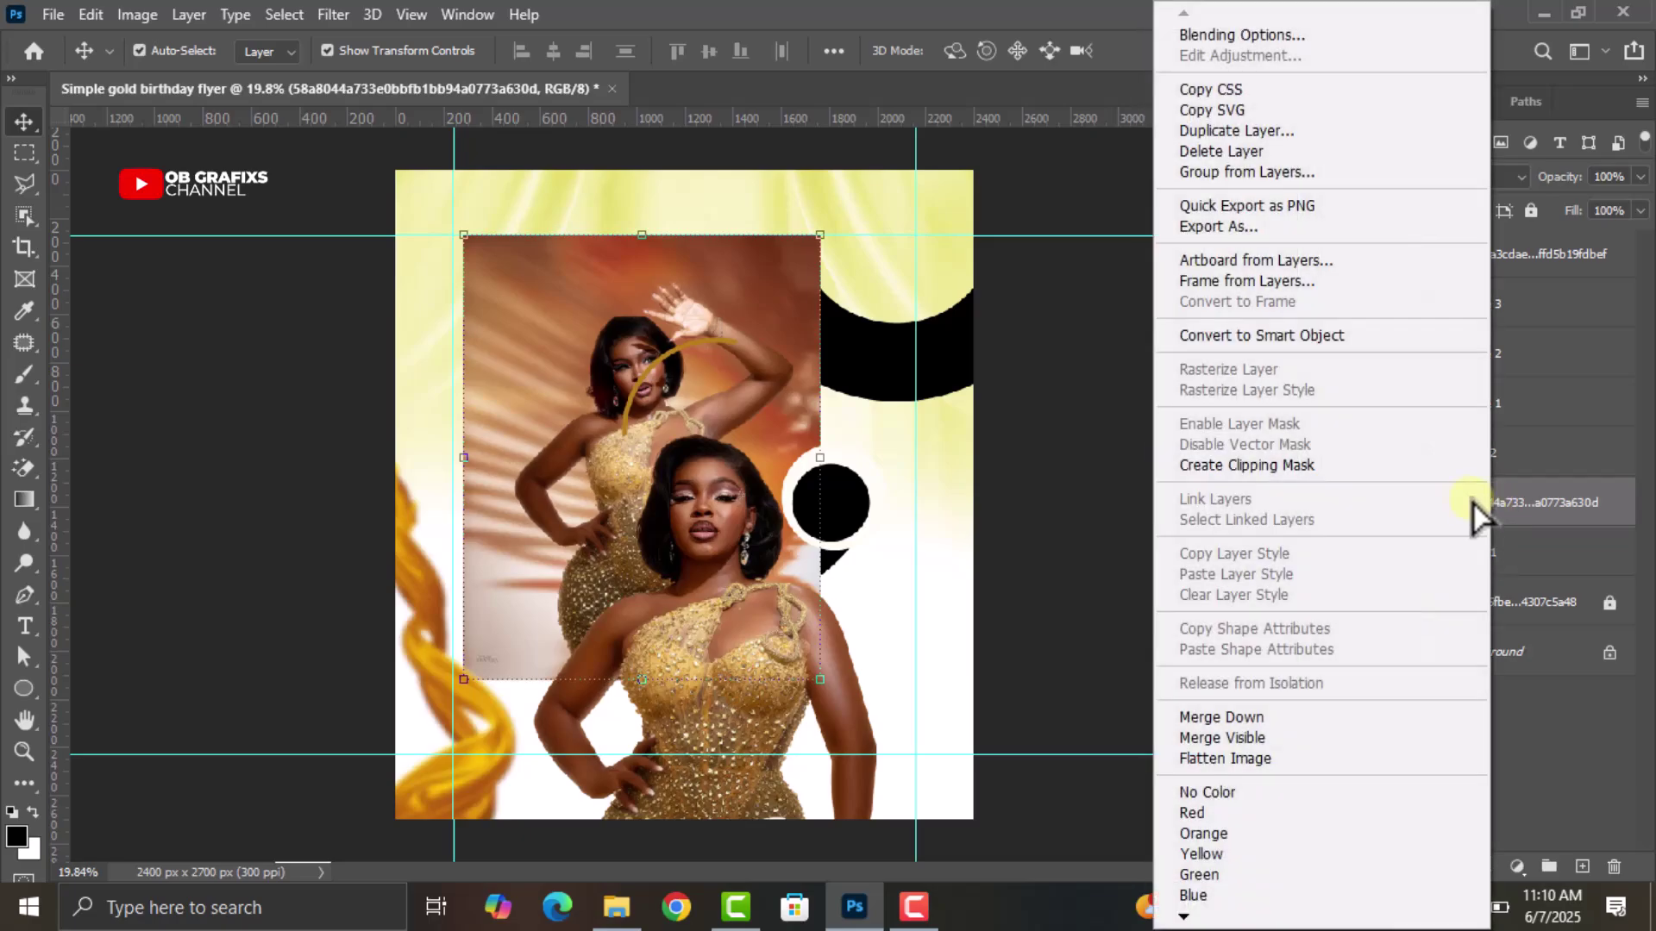
pyautogui.click(1282, 470)
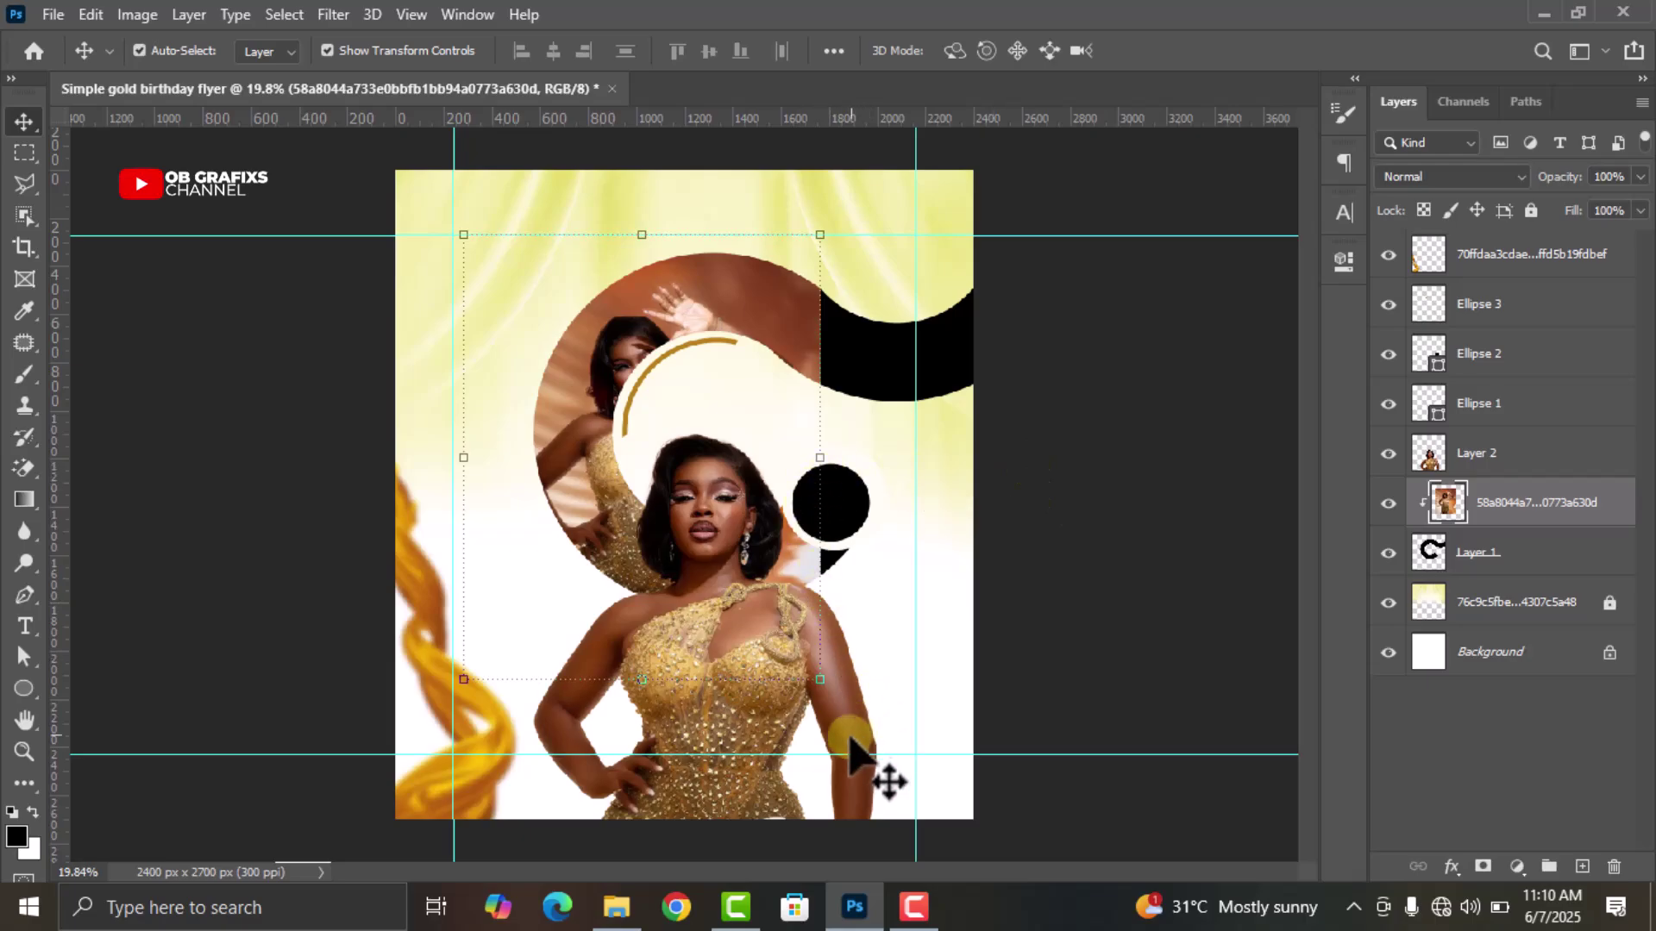
# Scale the clipped raised-hand photo down to about 85% and position the woman inside the ring's left part
pyautogui.moveTo(819, 680); pyautogui.dragTo(765, 612)
pyautogui.moveTo(611, 512); pyautogui.dragTo(614, 512)
pyautogui.click(1198, 54)
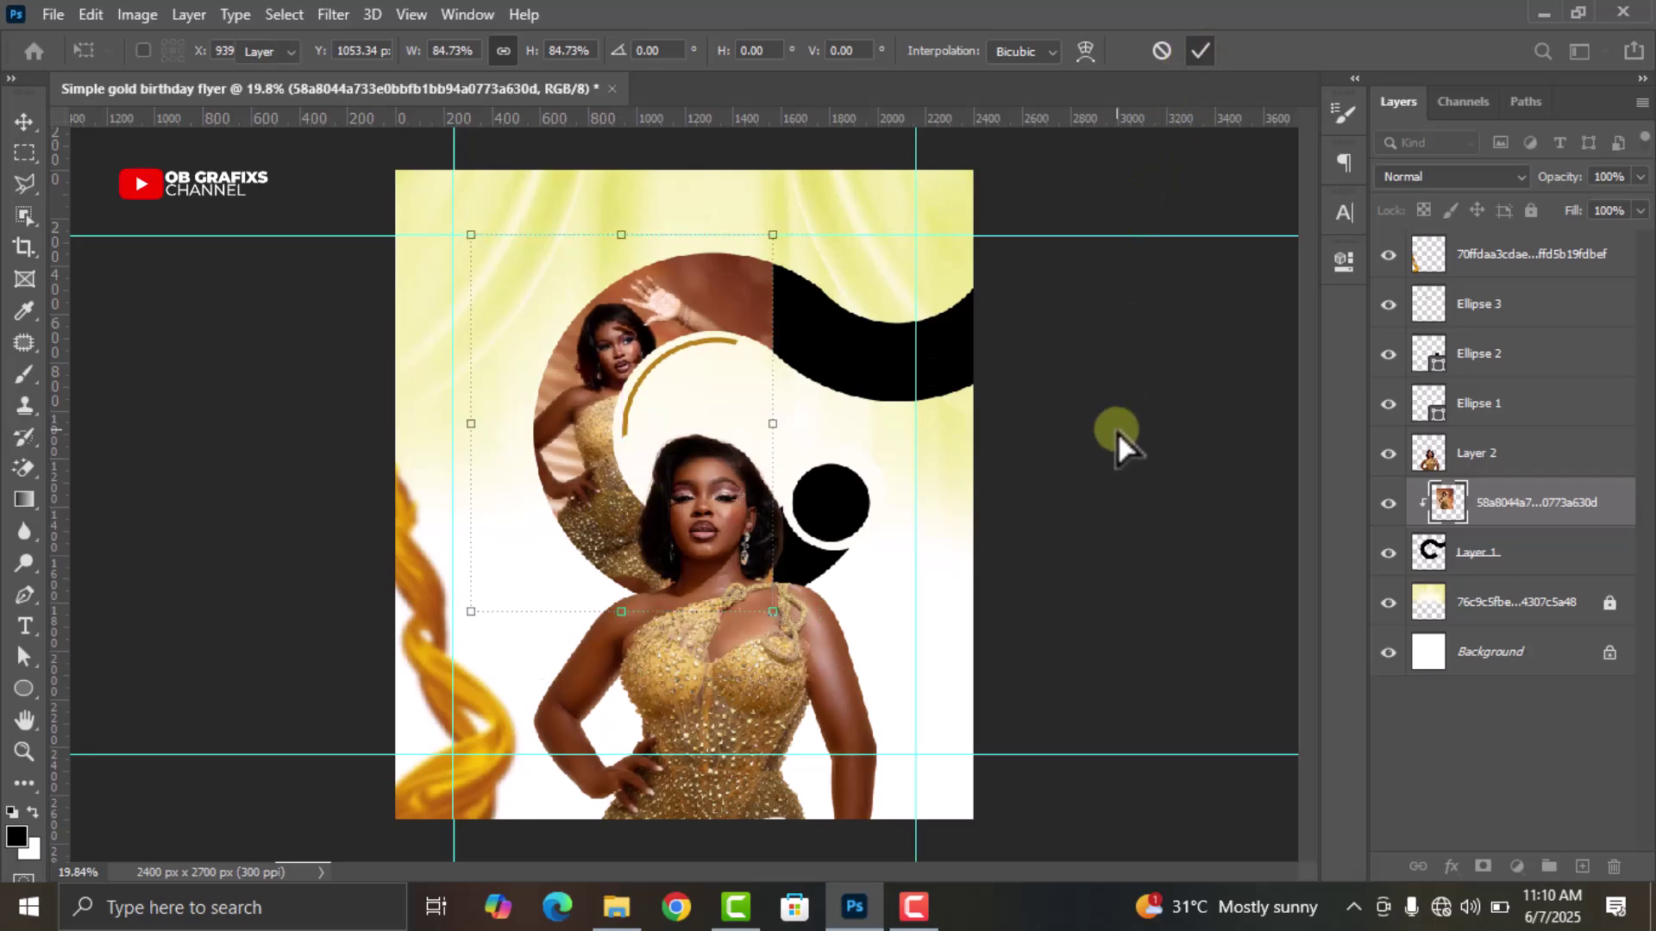
# Place the full-length photo of the woman in the short gold dress, scaled to about 35% over the flyer's right side
pyautogui.click(618, 906)
pyautogui.click(614, 465)
pyautogui.moveTo(832, 178); pyautogui.dragTo(746, 455)
pyautogui.moveTo(687, 177); pyautogui.dragTo(823, 366)
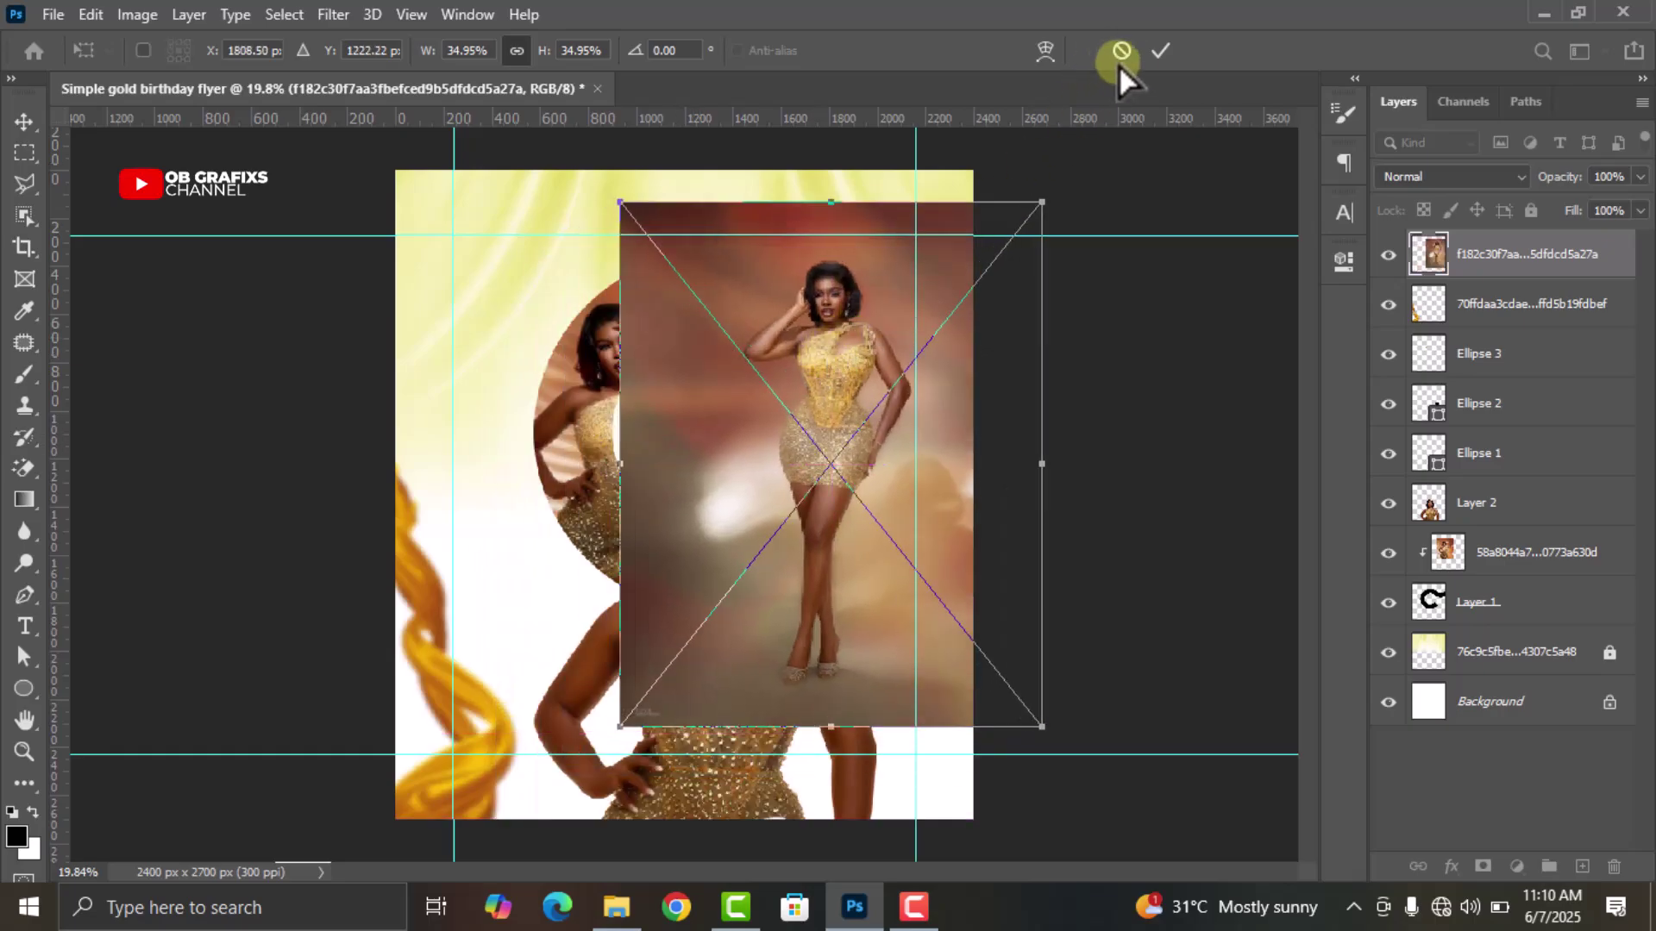
pyautogui.click(1157, 51)
# Rasterize the full-length photo, clip it to the ring beneath the raised-hand photo, and lower it so her face sits inside the right curve
pyautogui.rightClick(1494, 261)
pyautogui.click(1249, 452)
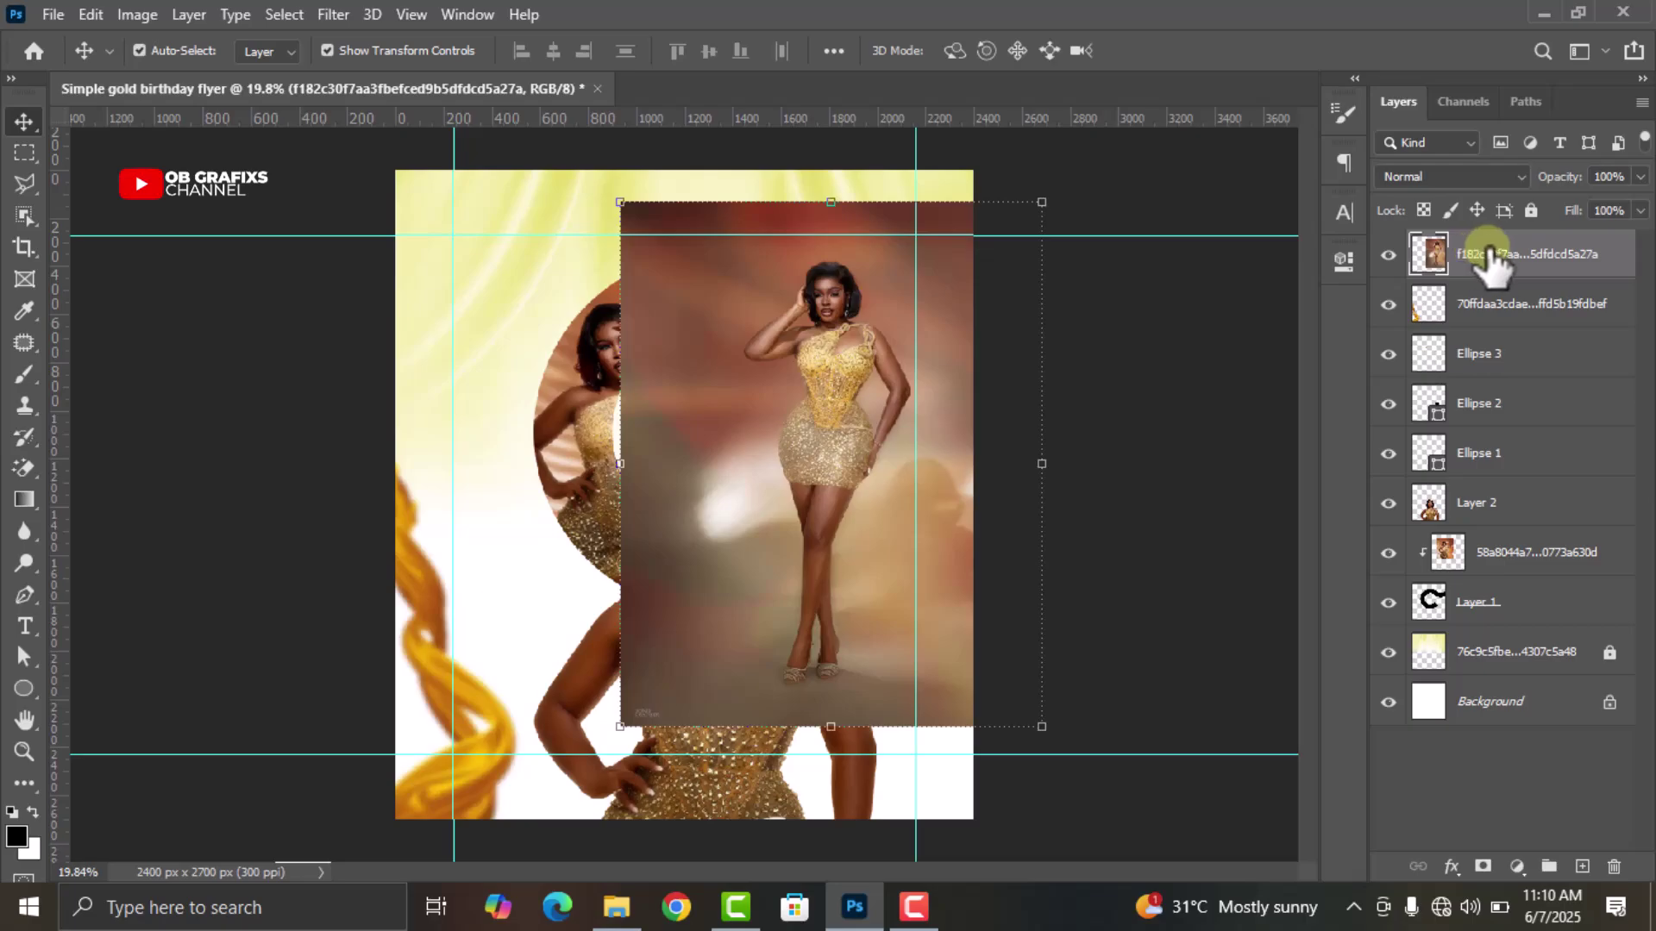
pyautogui.moveTo(1500, 263); pyautogui.dragTo(1521, 576)
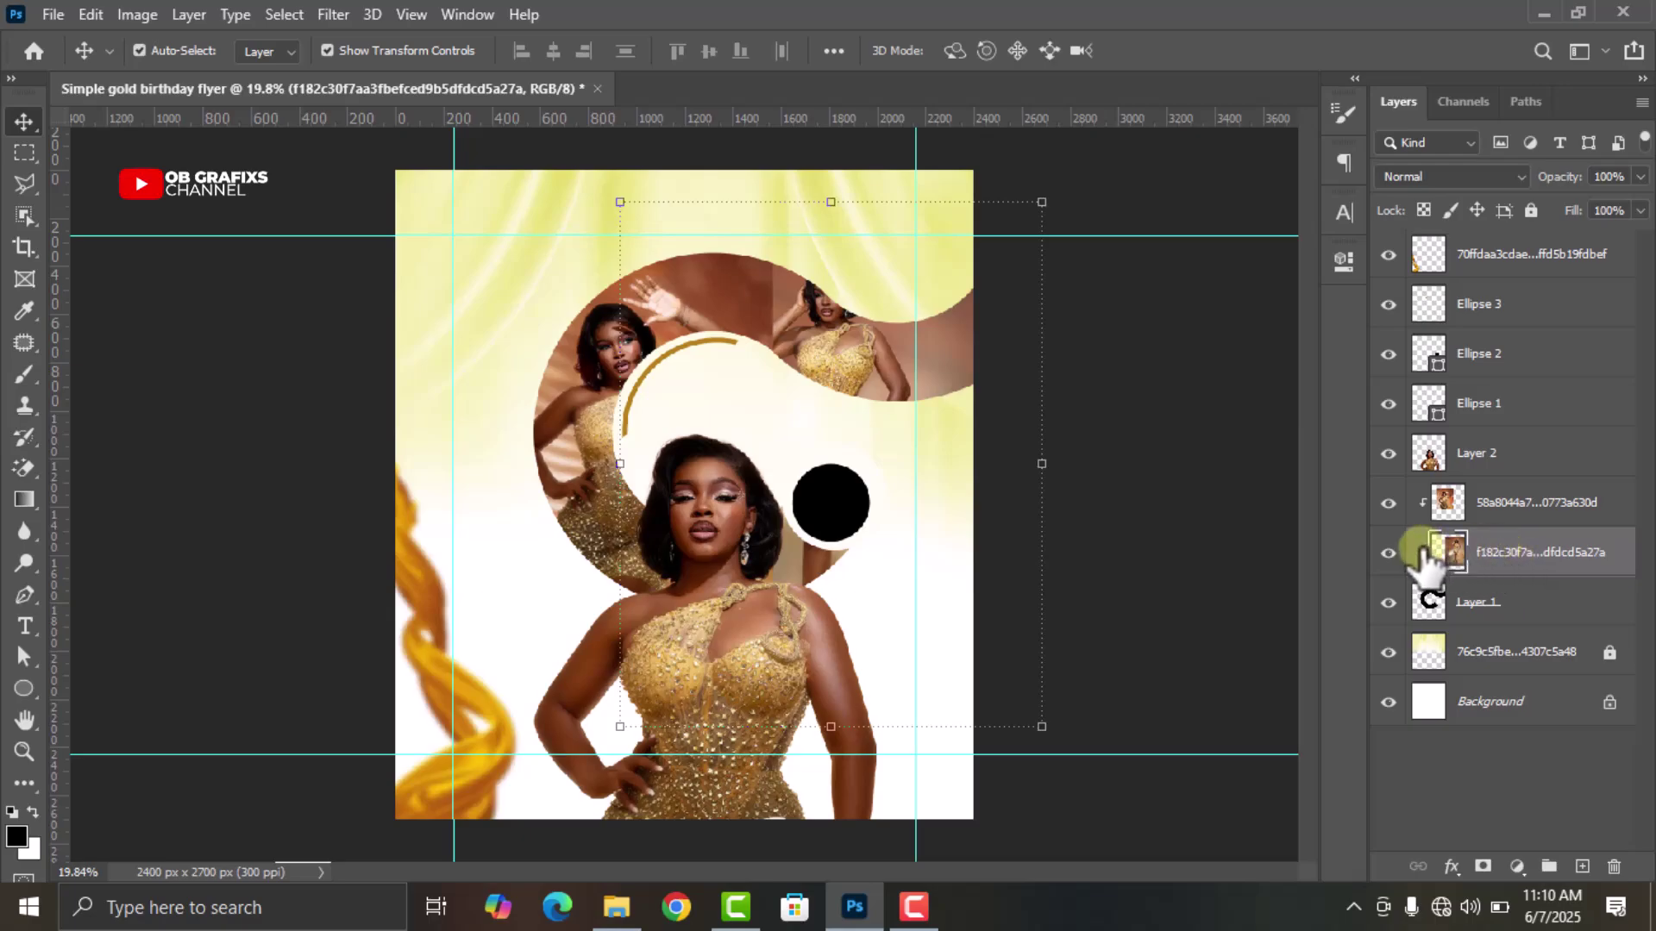
pyautogui.moveTo(841, 361); pyautogui.dragTo(852, 398)
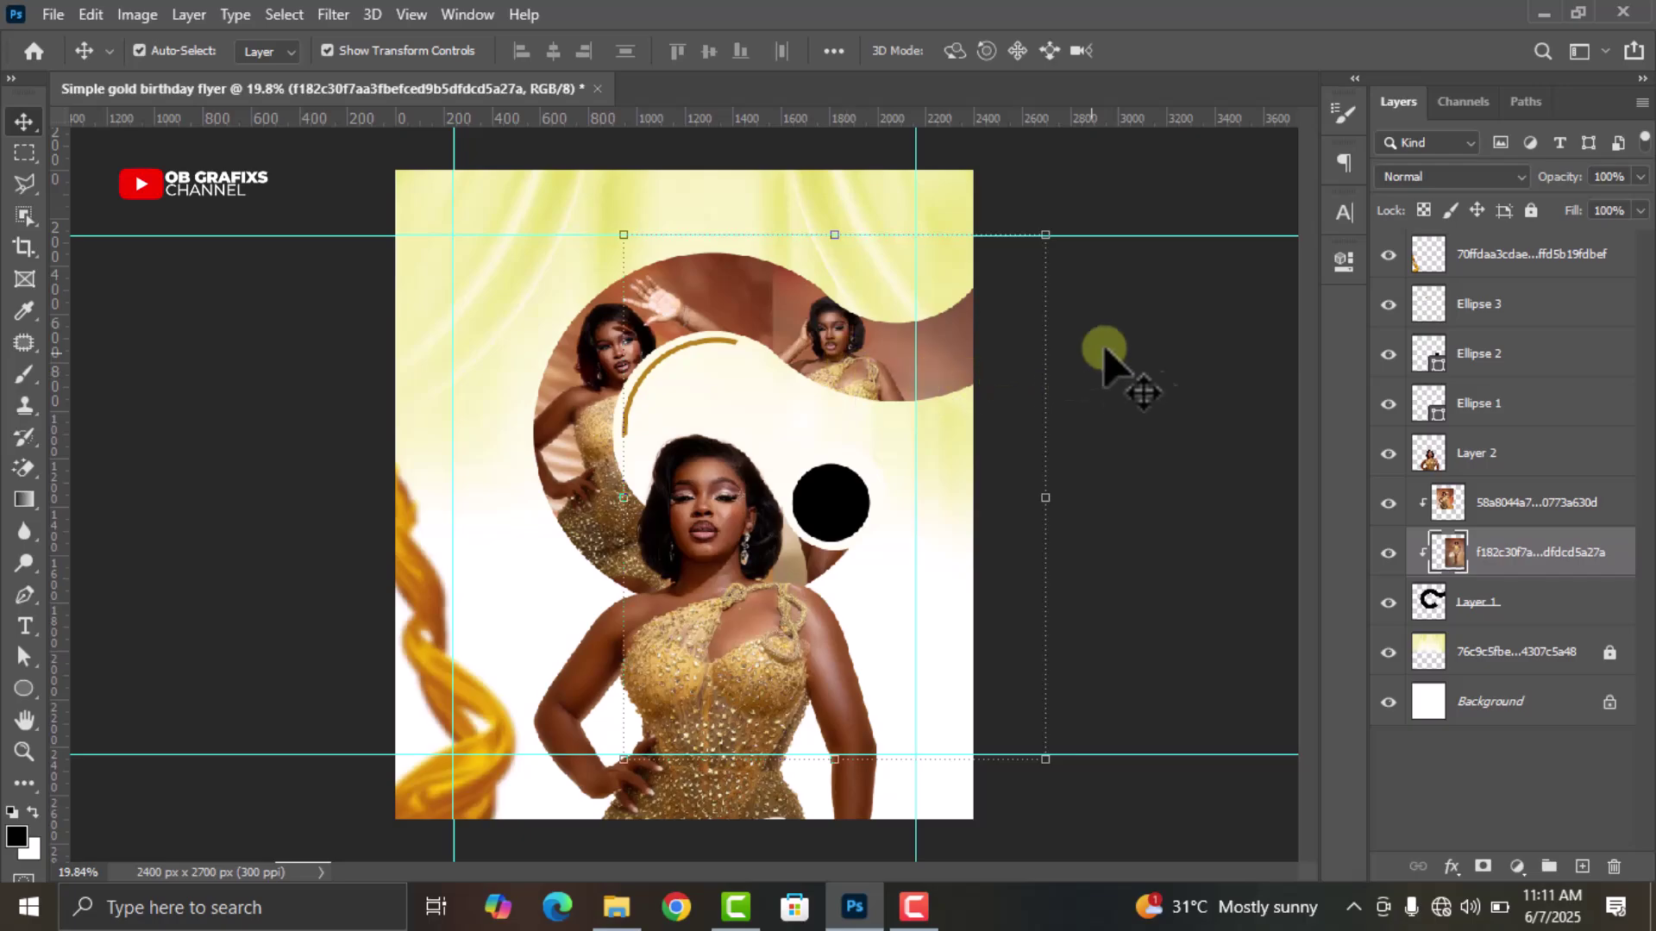
pyautogui.click(913, 426)
# Erase the raised-hand photo's hard right edge with a 322 px Soft Round eraser to blend it into the neighbouring photo
pyautogui.click(741, 332)
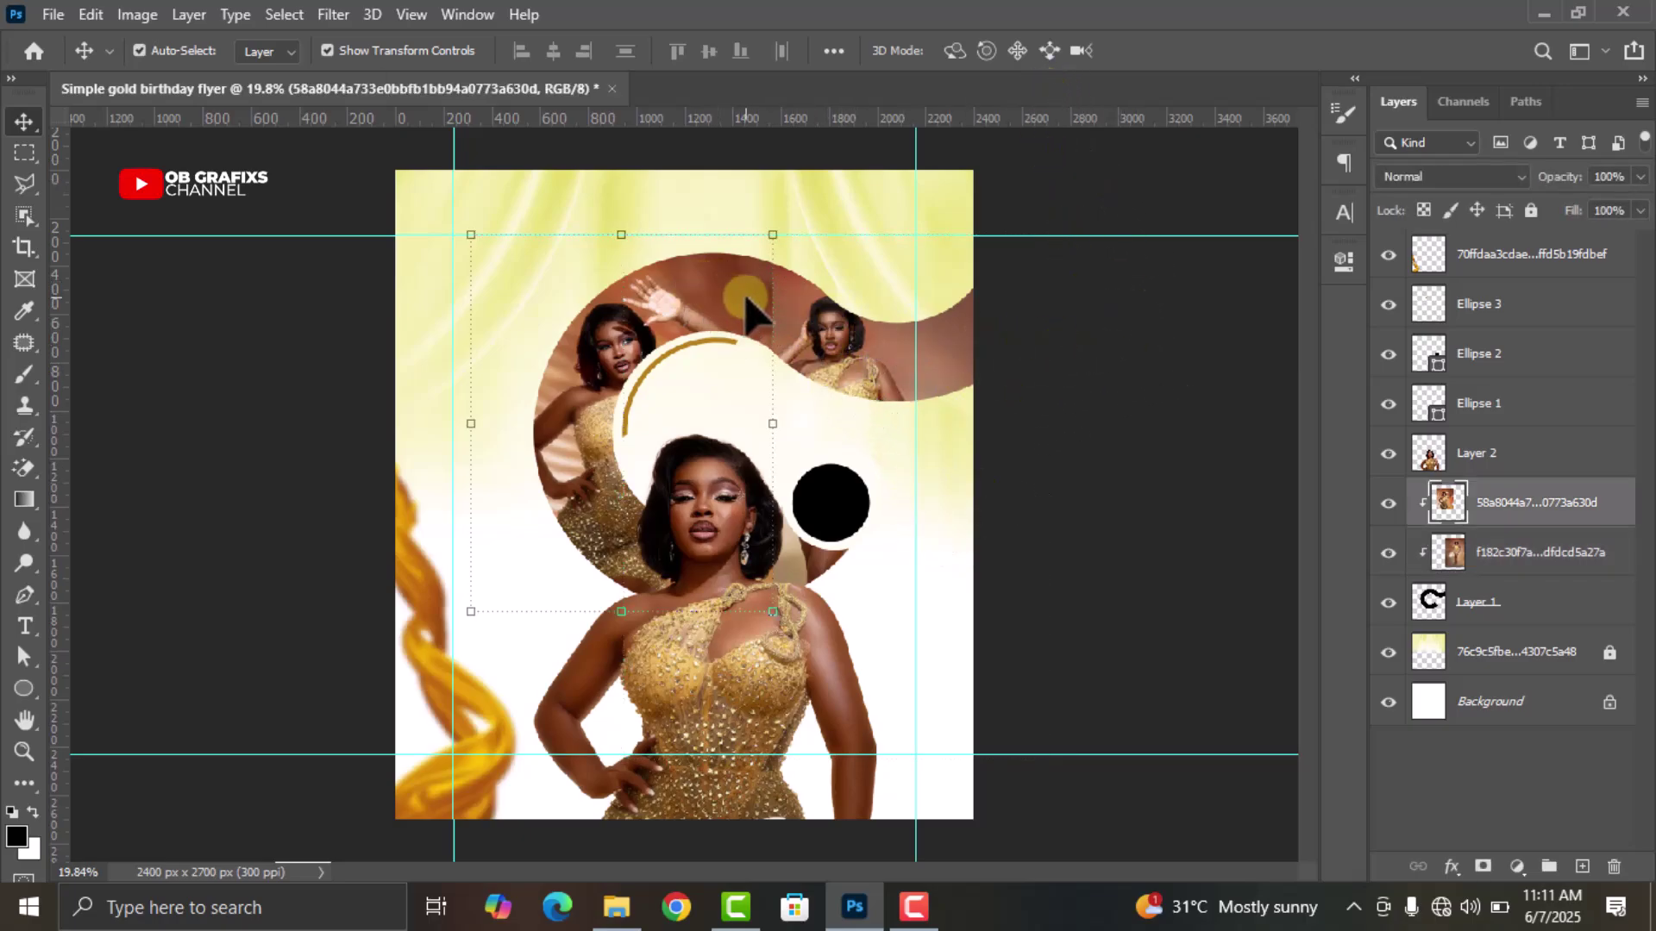
pyautogui.click(19, 467)
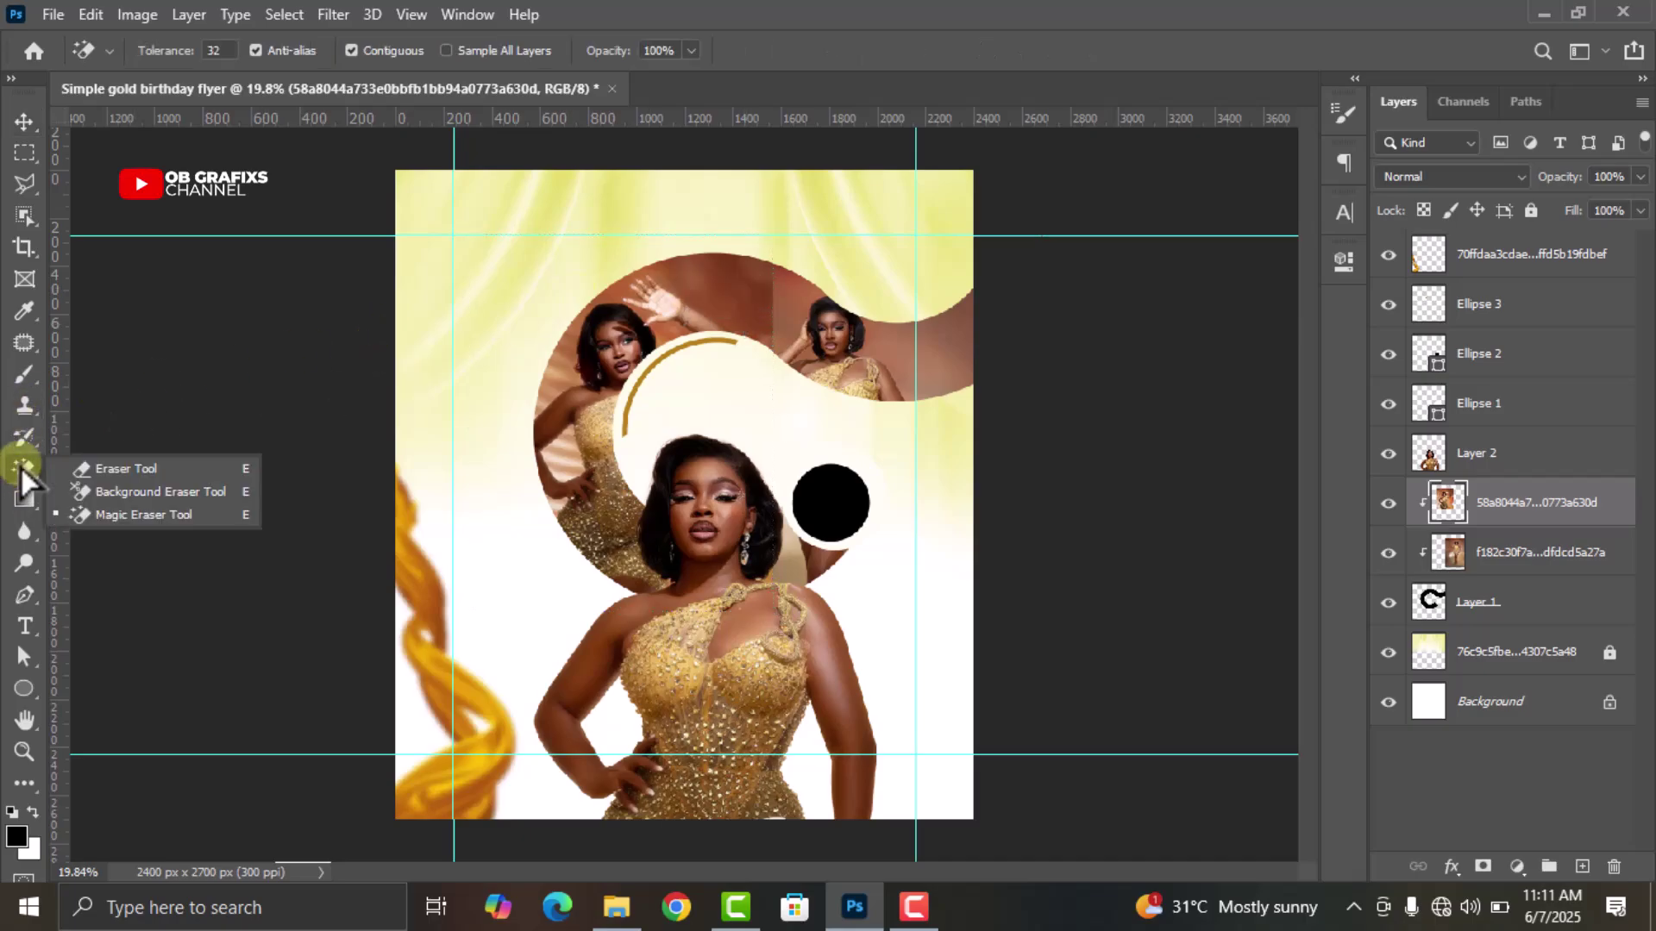
pyautogui.click(118, 471)
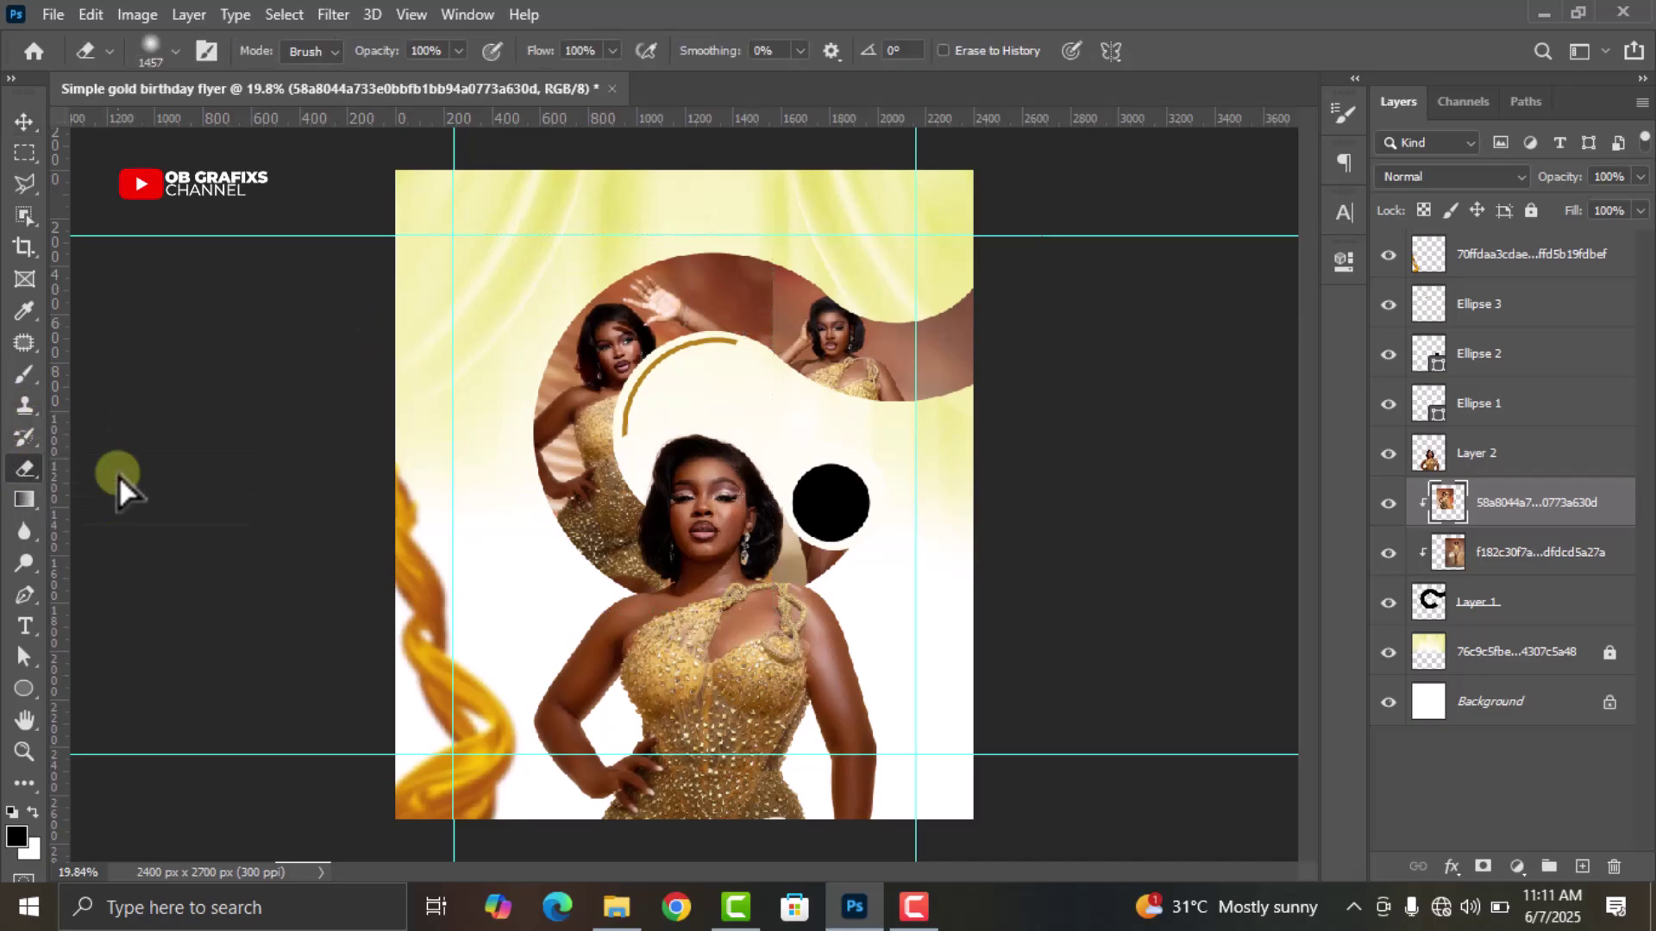
pyautogui.rightClick(862, 342)
pyautogui.moveTo(1112, 405); pyautogui.dragTo(1109, 403)
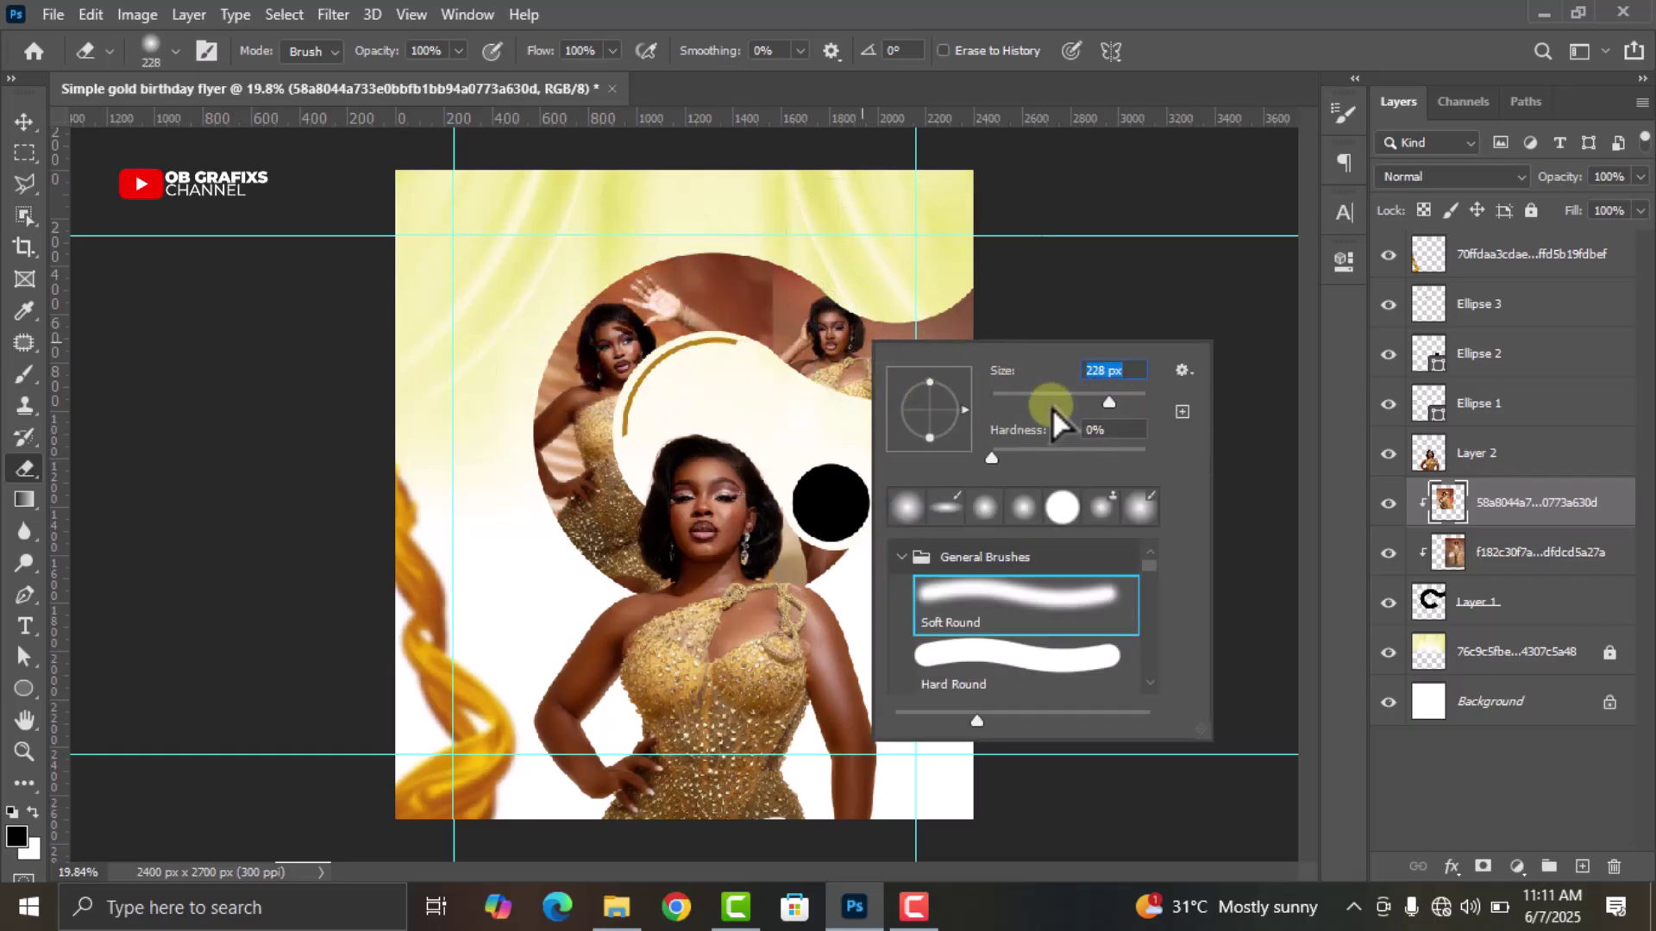
pyautogui.write('322')
pyautogui.press('Return')
pyautogui.scroll(3, 788, 239)
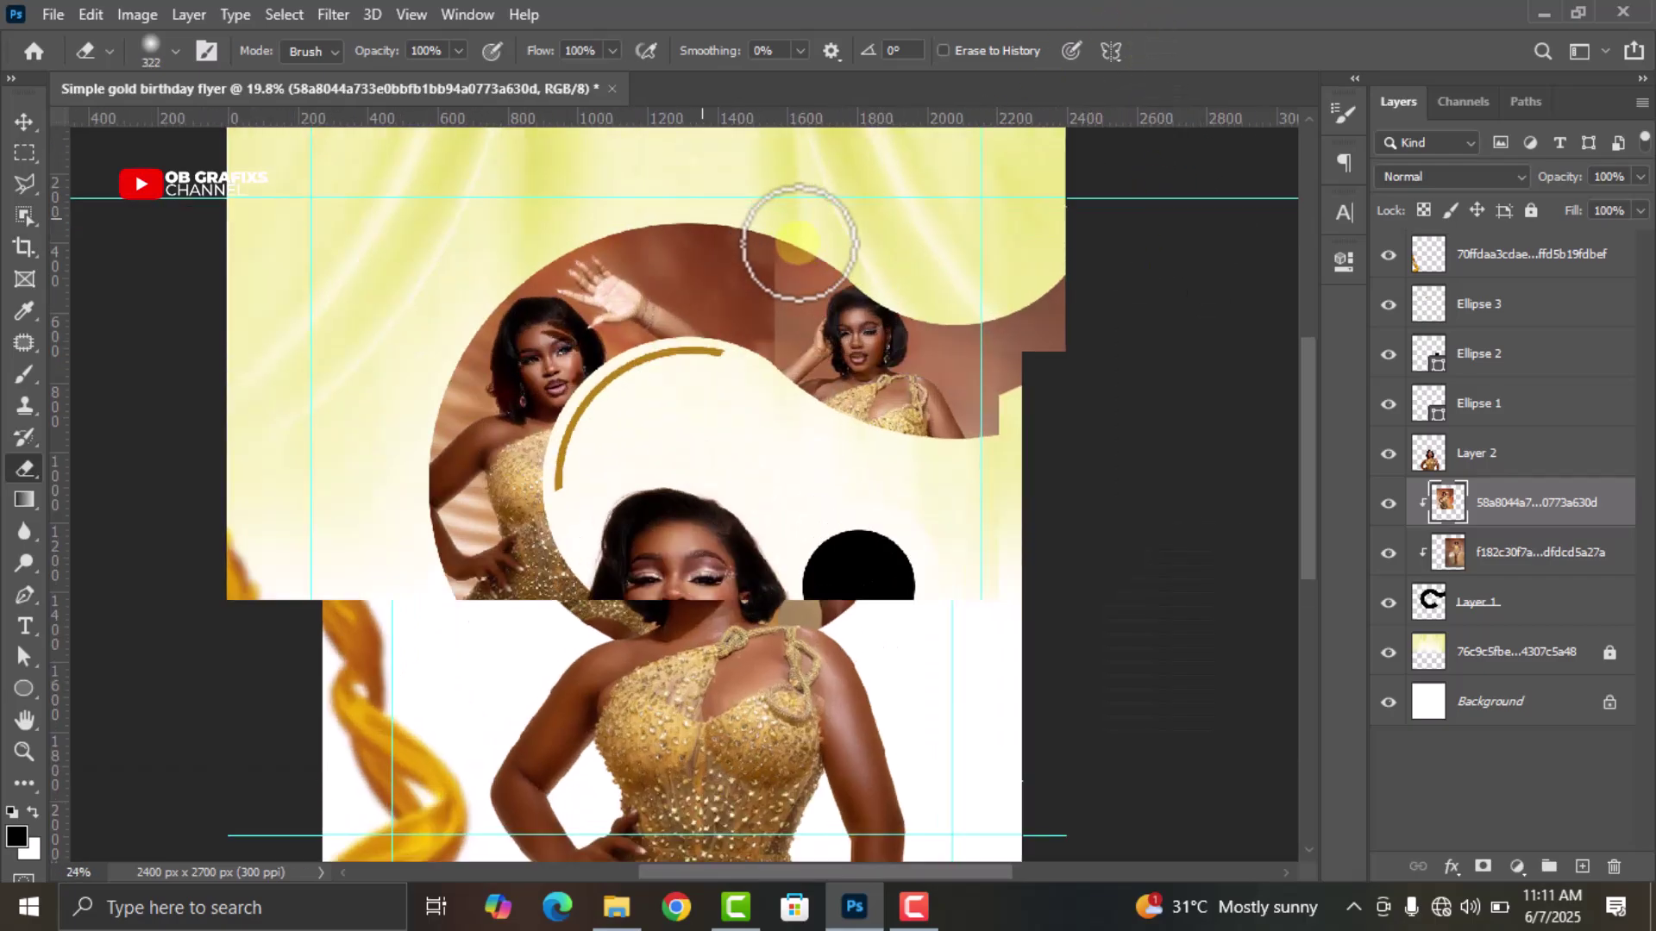
pyautogui.scroll(3, 787, 272)
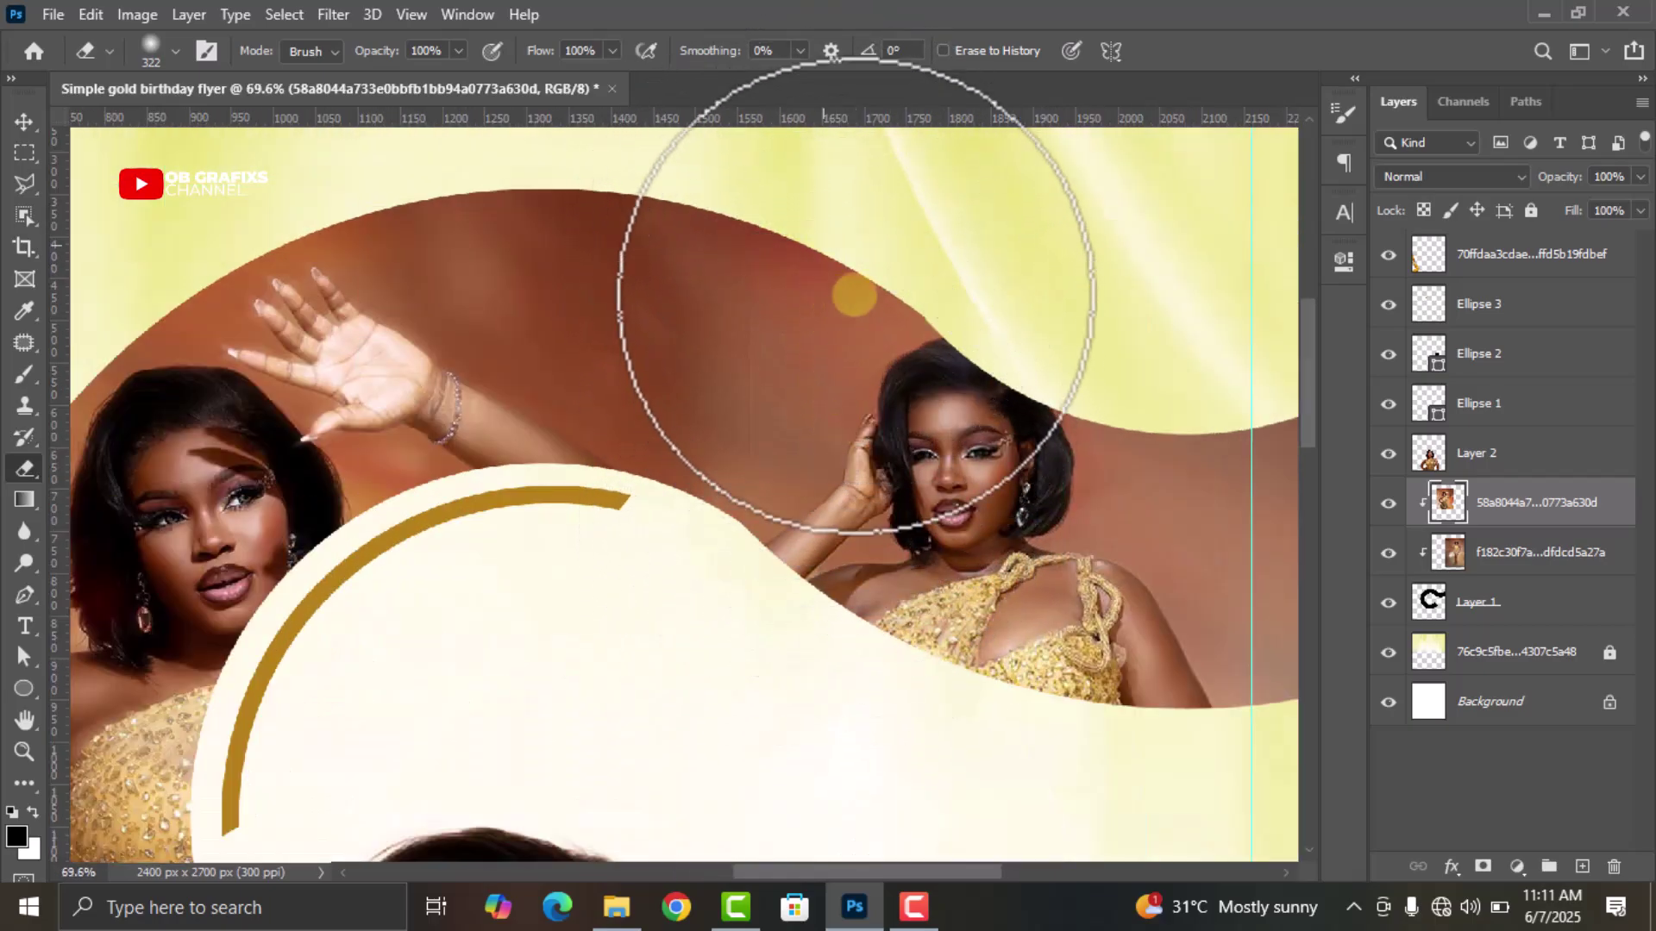
pyautogui.scroll(-8, 829, 545)
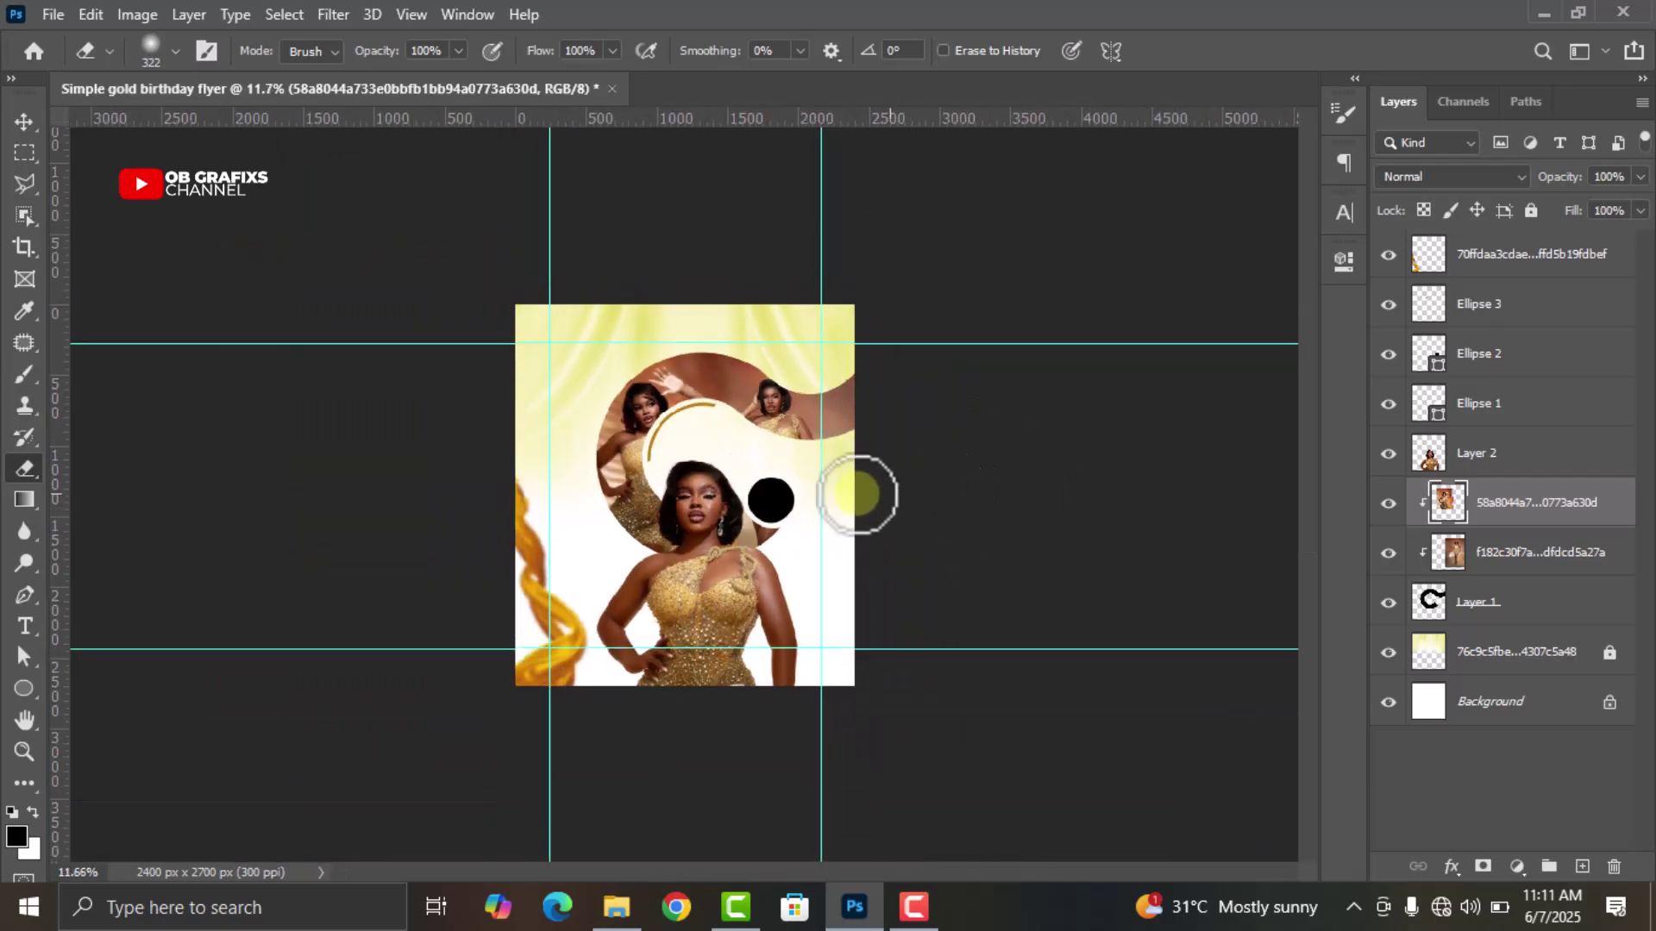
pyautogui.click(24, 122)
pyautogui.click(930, 441)
pyautogui.scroll(4, 923, 435)
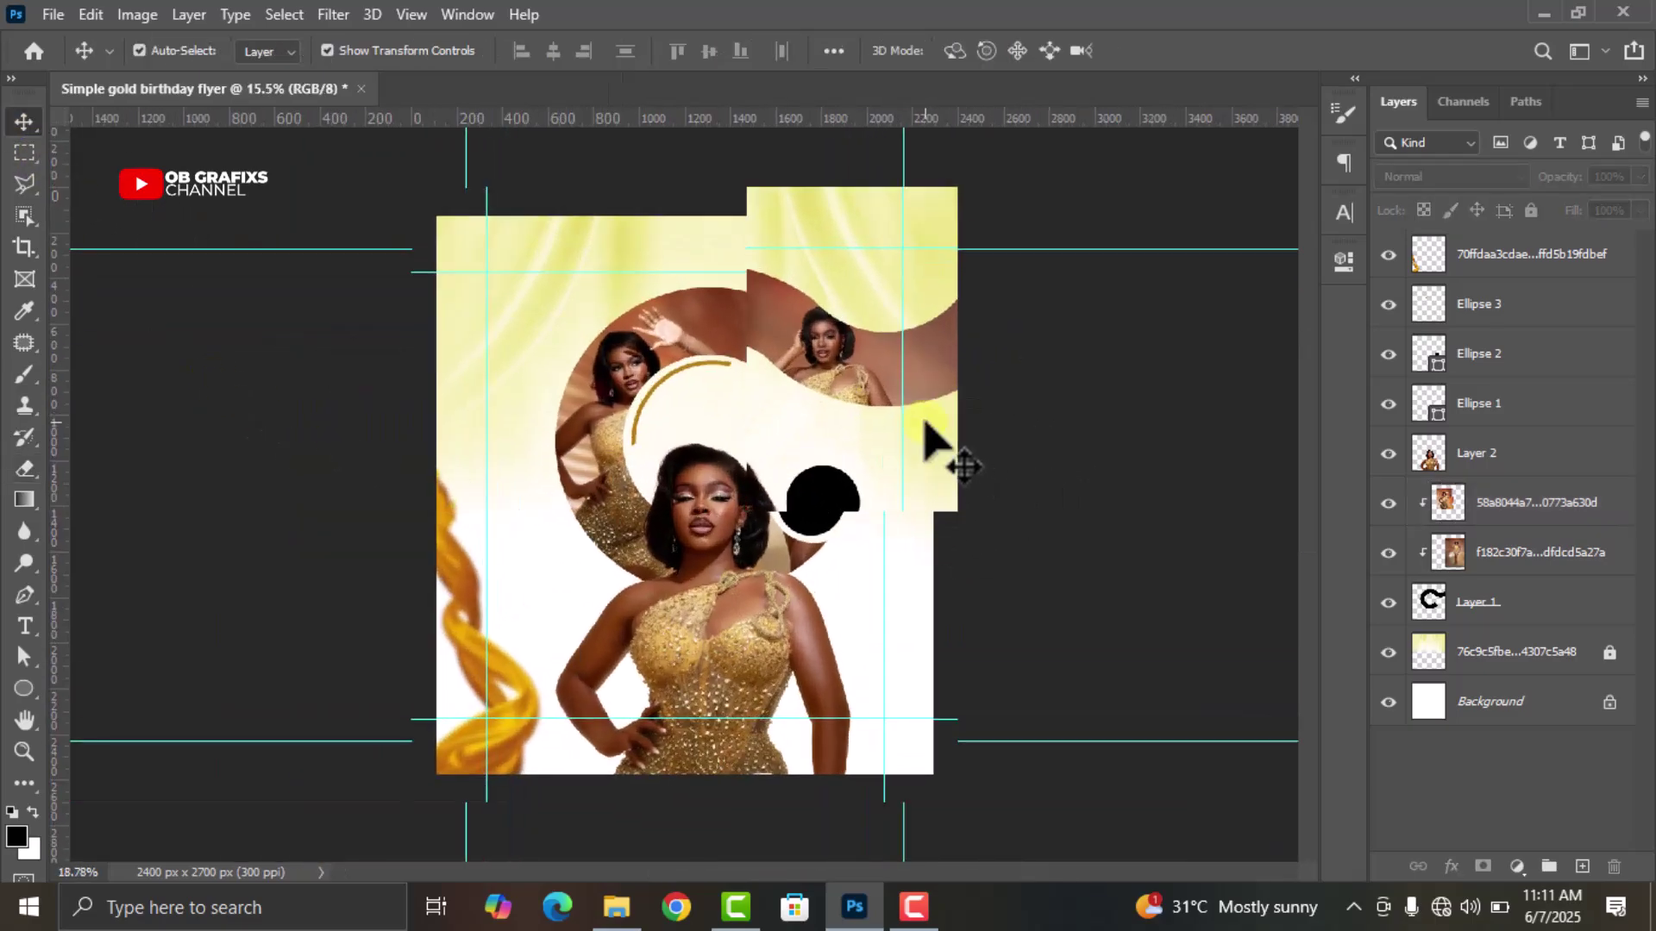
# Apply Selective Color to the raised-hand photo's Reds with Cyan -100, Magenta -100, Yellow +100 and Black +100
pyautogui.click(619, 353)
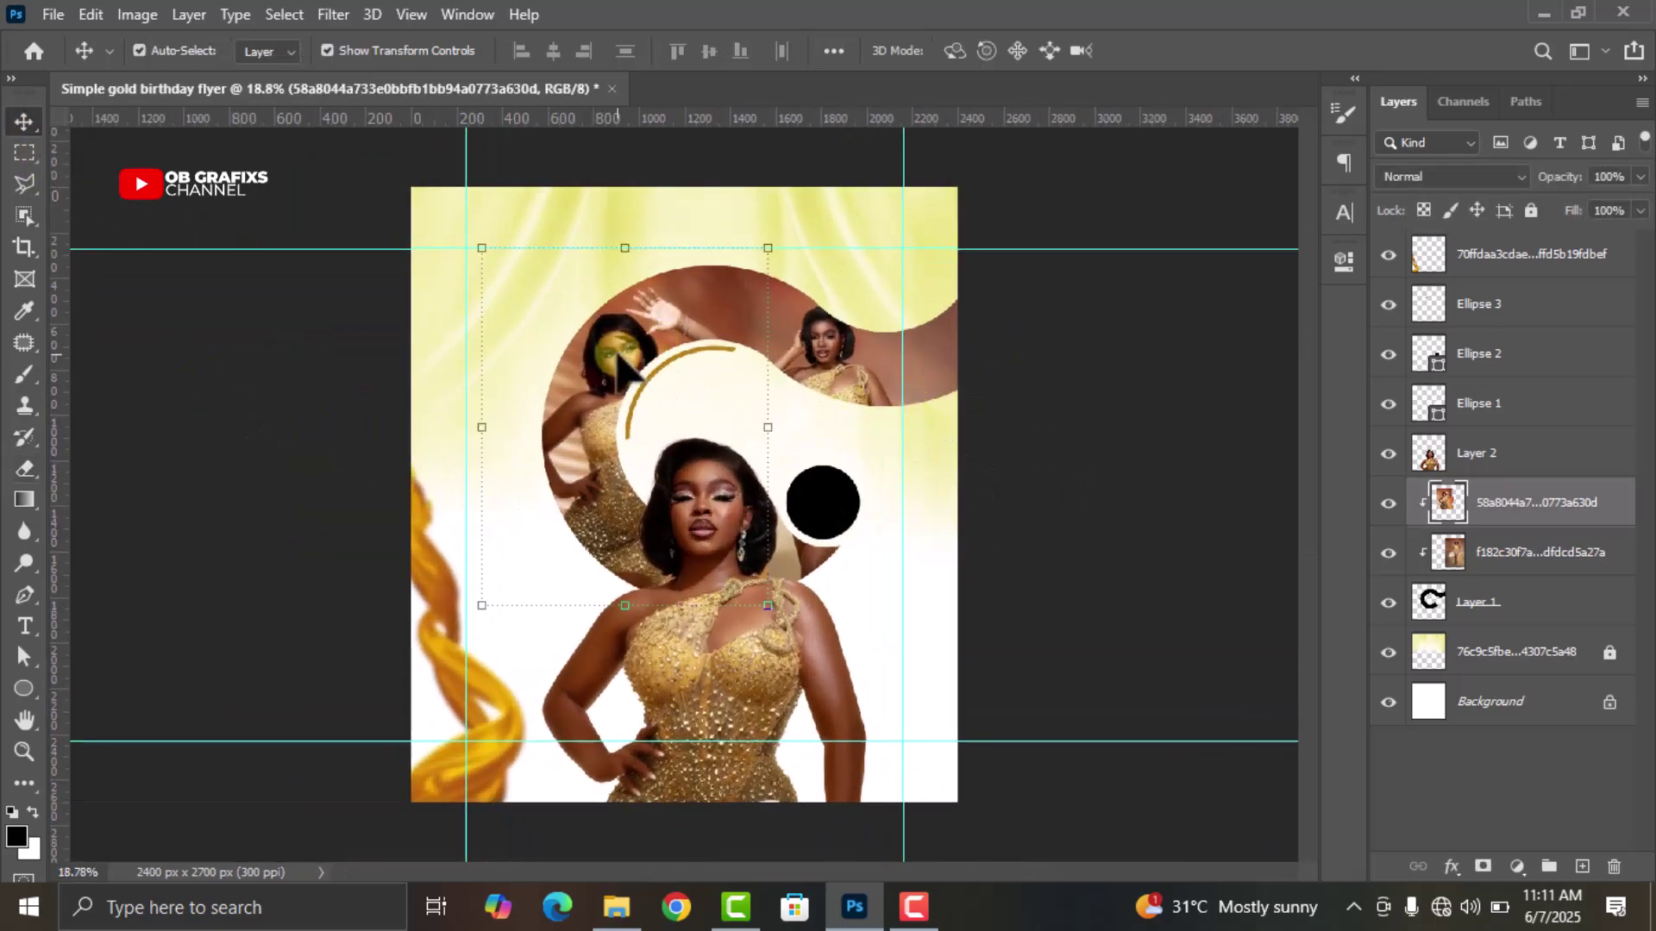
pyautogui.click(138, 15)
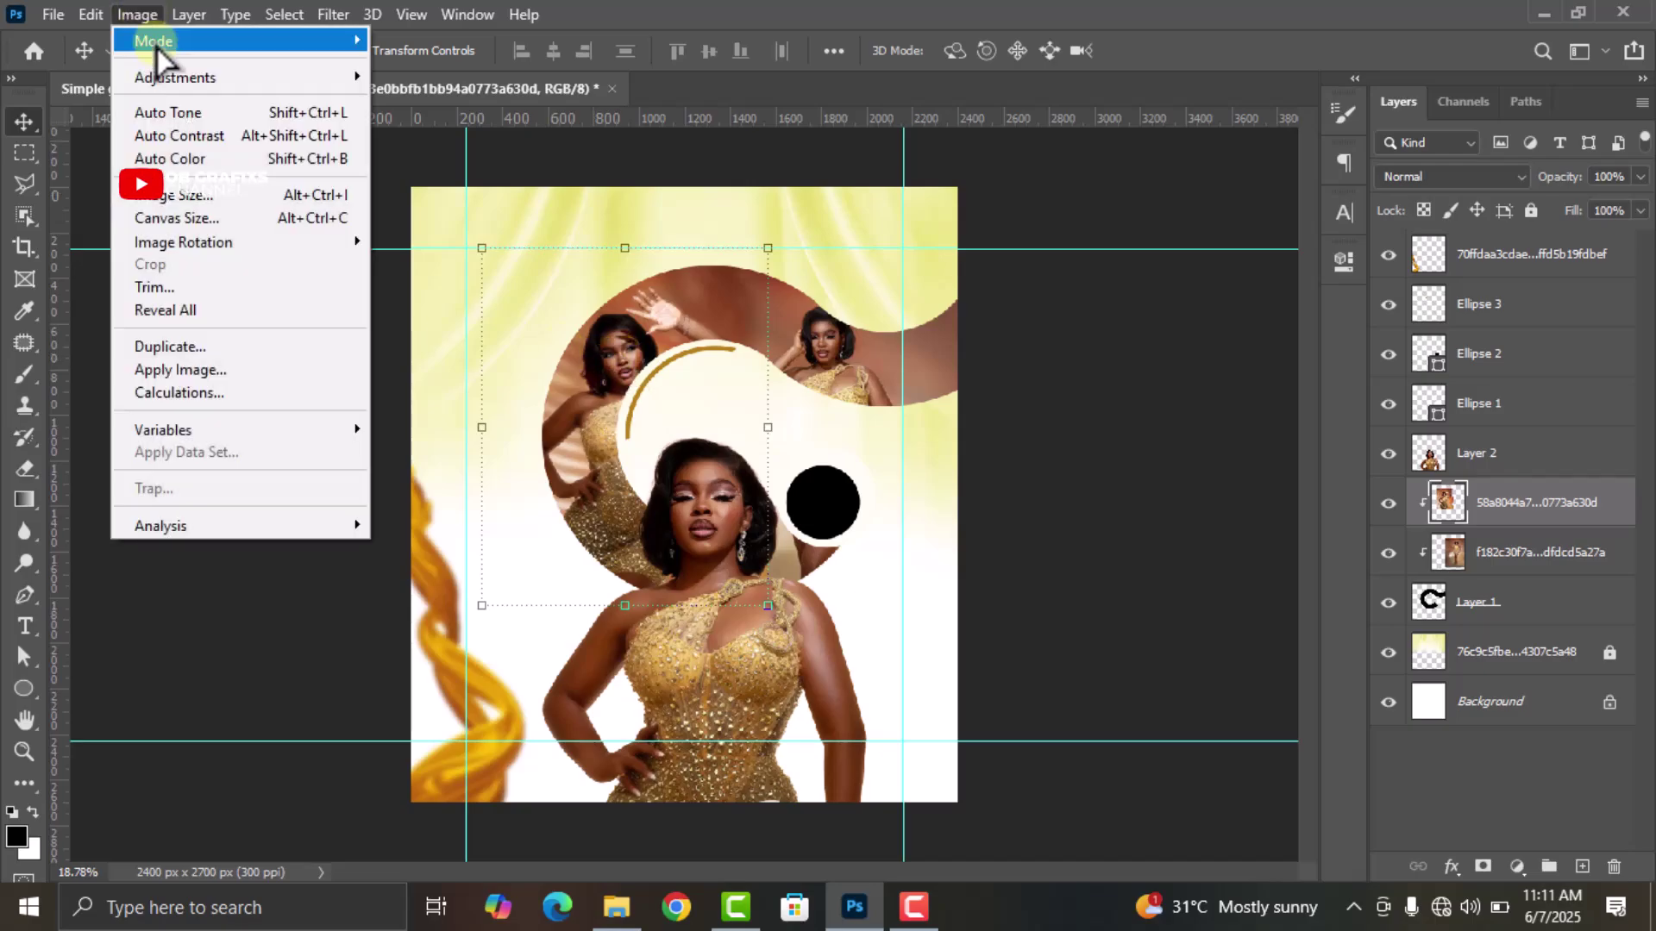
pyautogui.moveTo(169, 79)
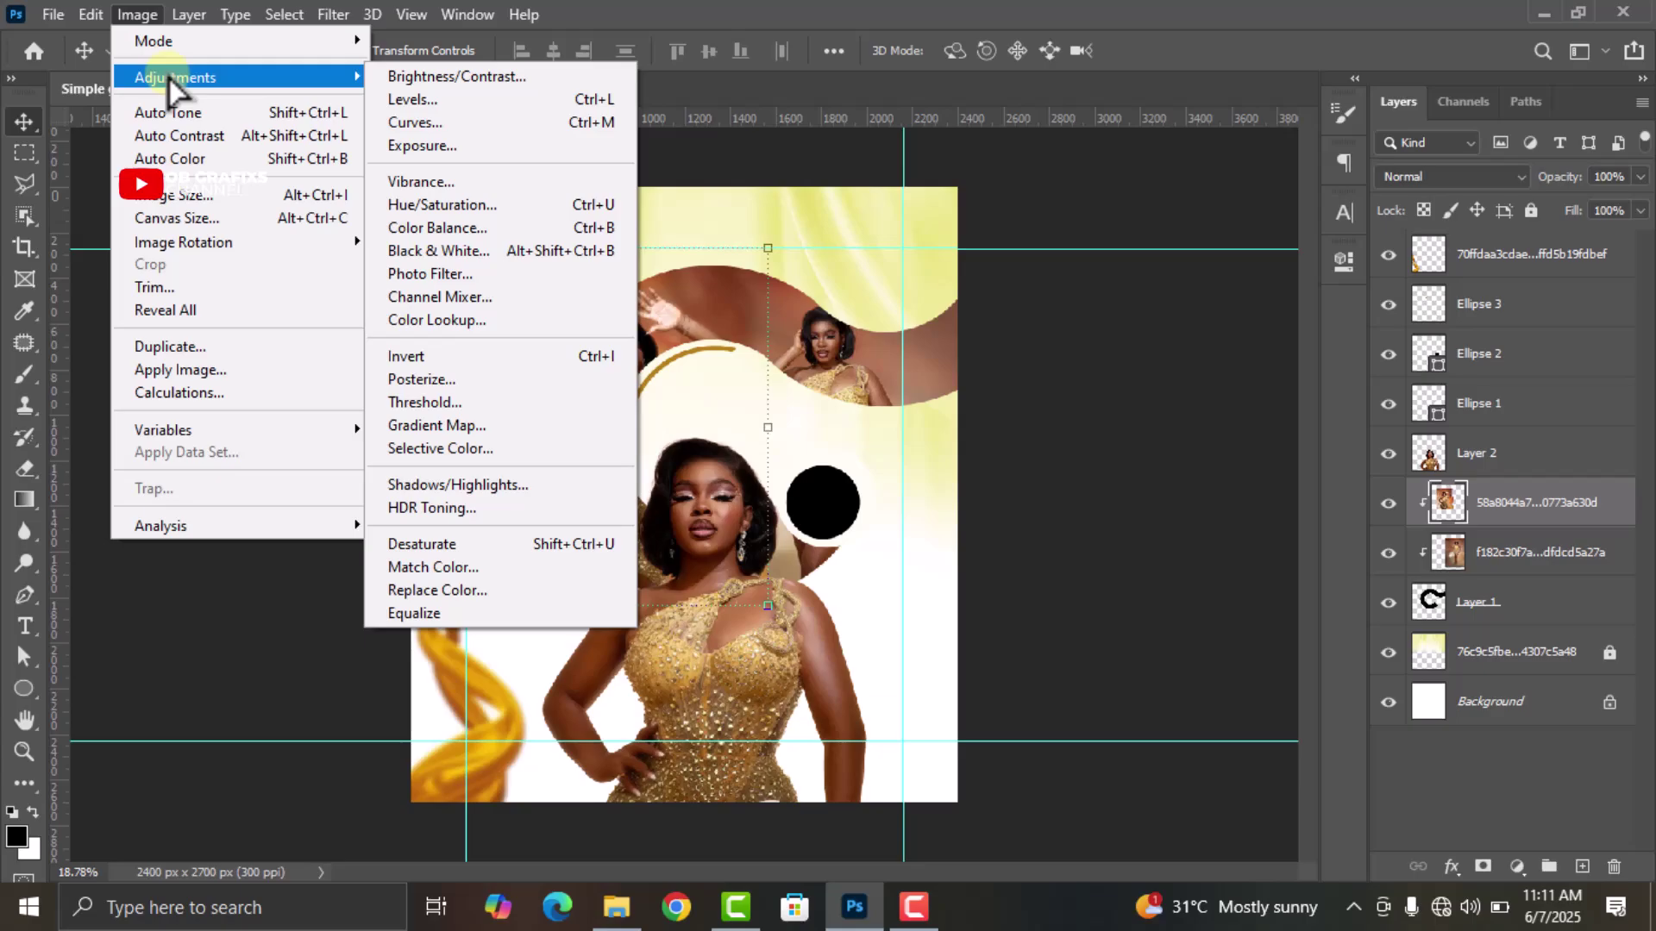
pyautogui.click(441, 448)
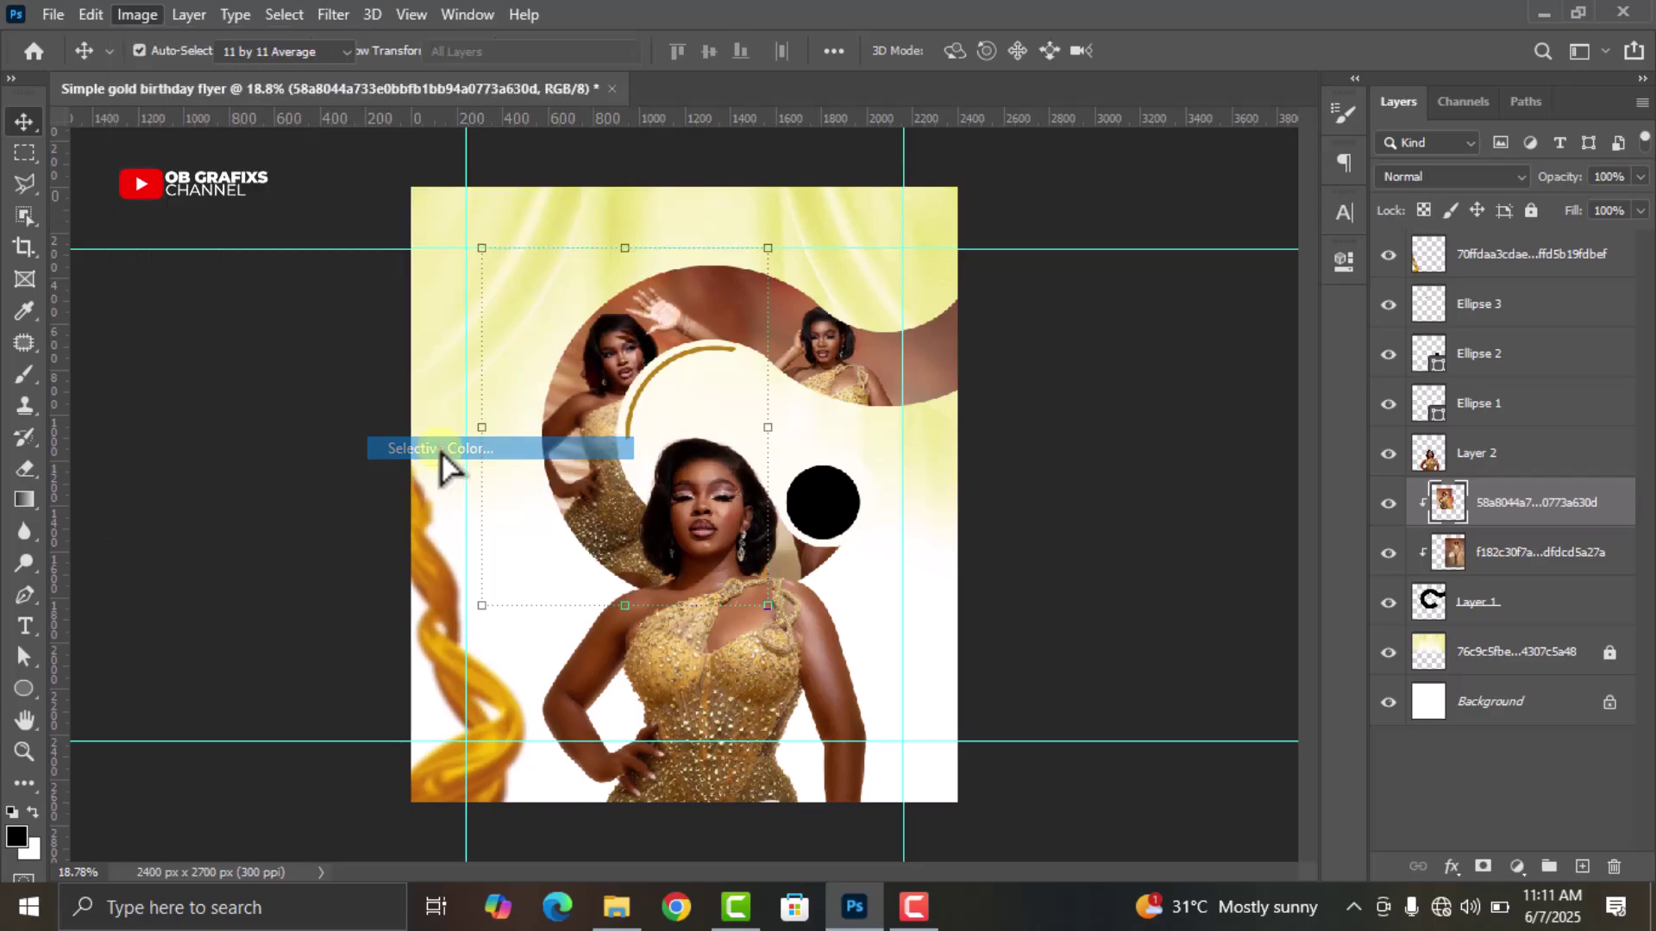
pyautogui.moveTo(1064, 297); pyautogui.dragTo(919, 304)
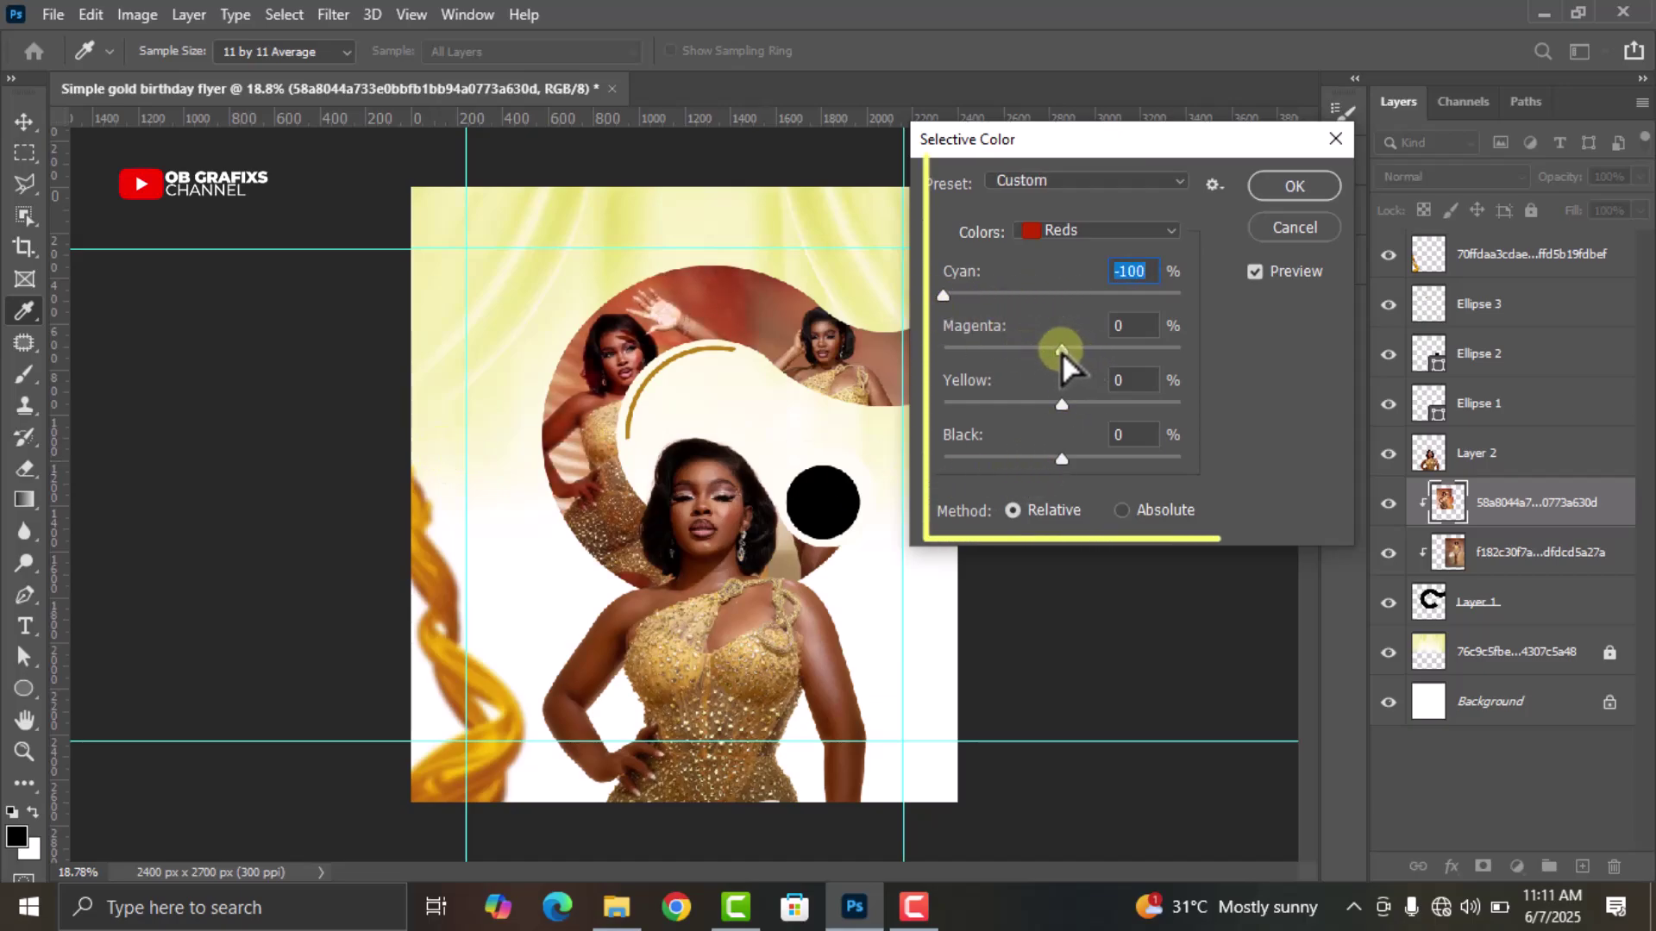
pyautogui.moveTo(1062, 352); pyautogui.dragTo(905, 356)
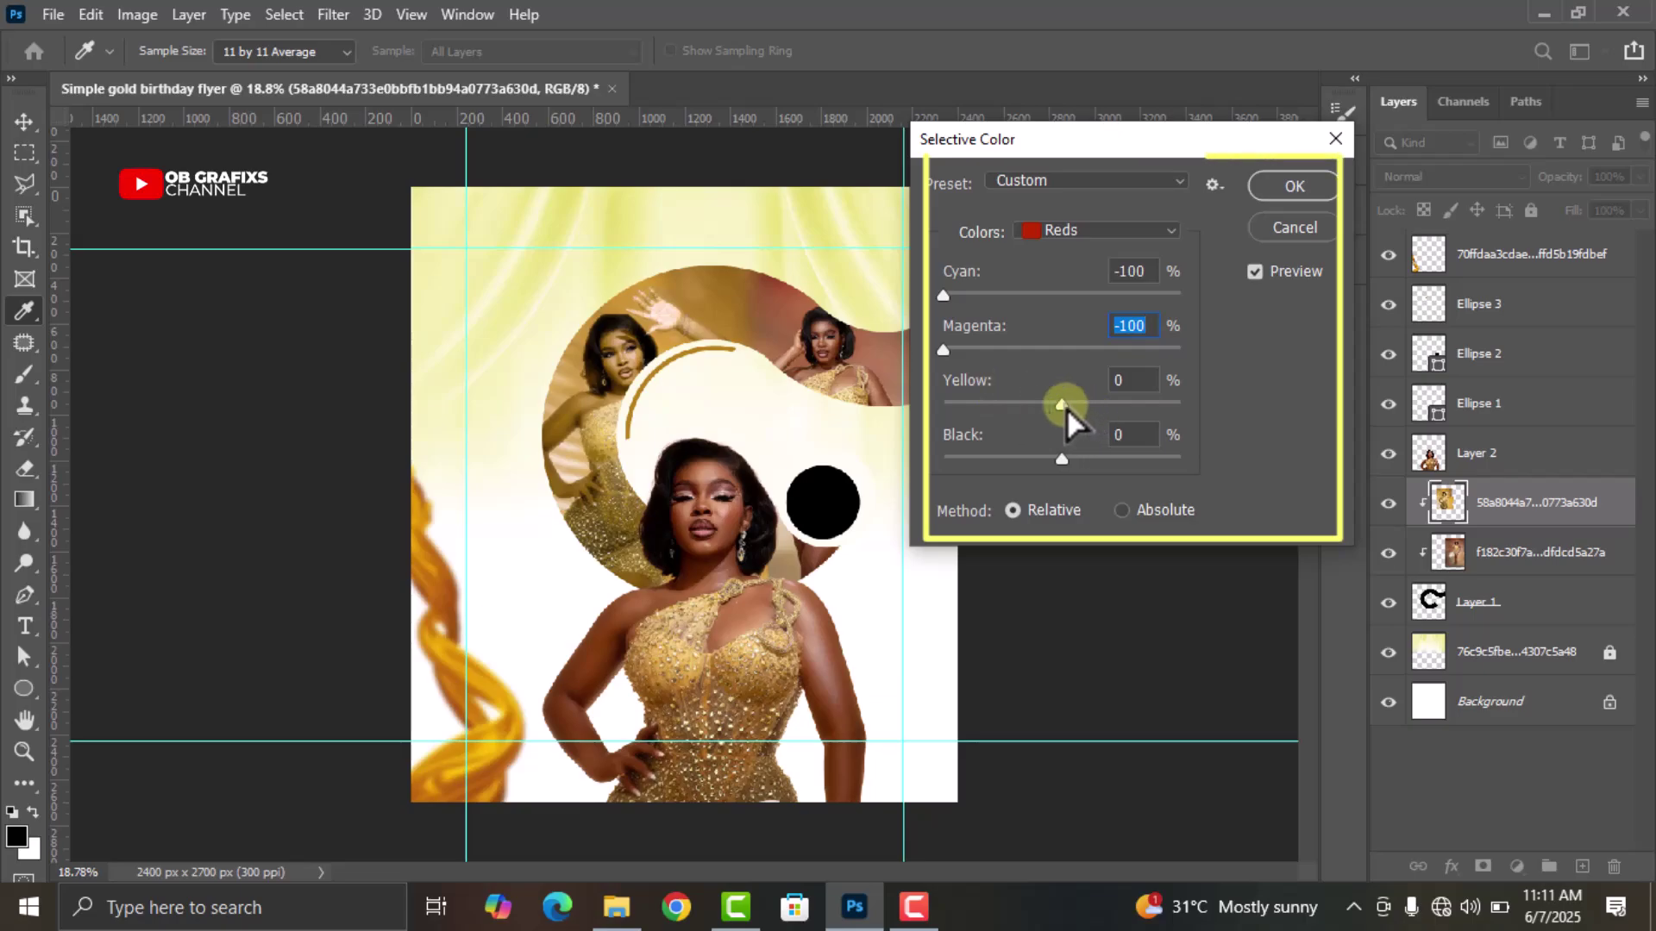
pyautogui.moveTo(1061, 406); pyautogui.dragTo(1200, 407)
pyautogui.moveTo(1057, 461); pyautogui.dragTo(1226, 453)
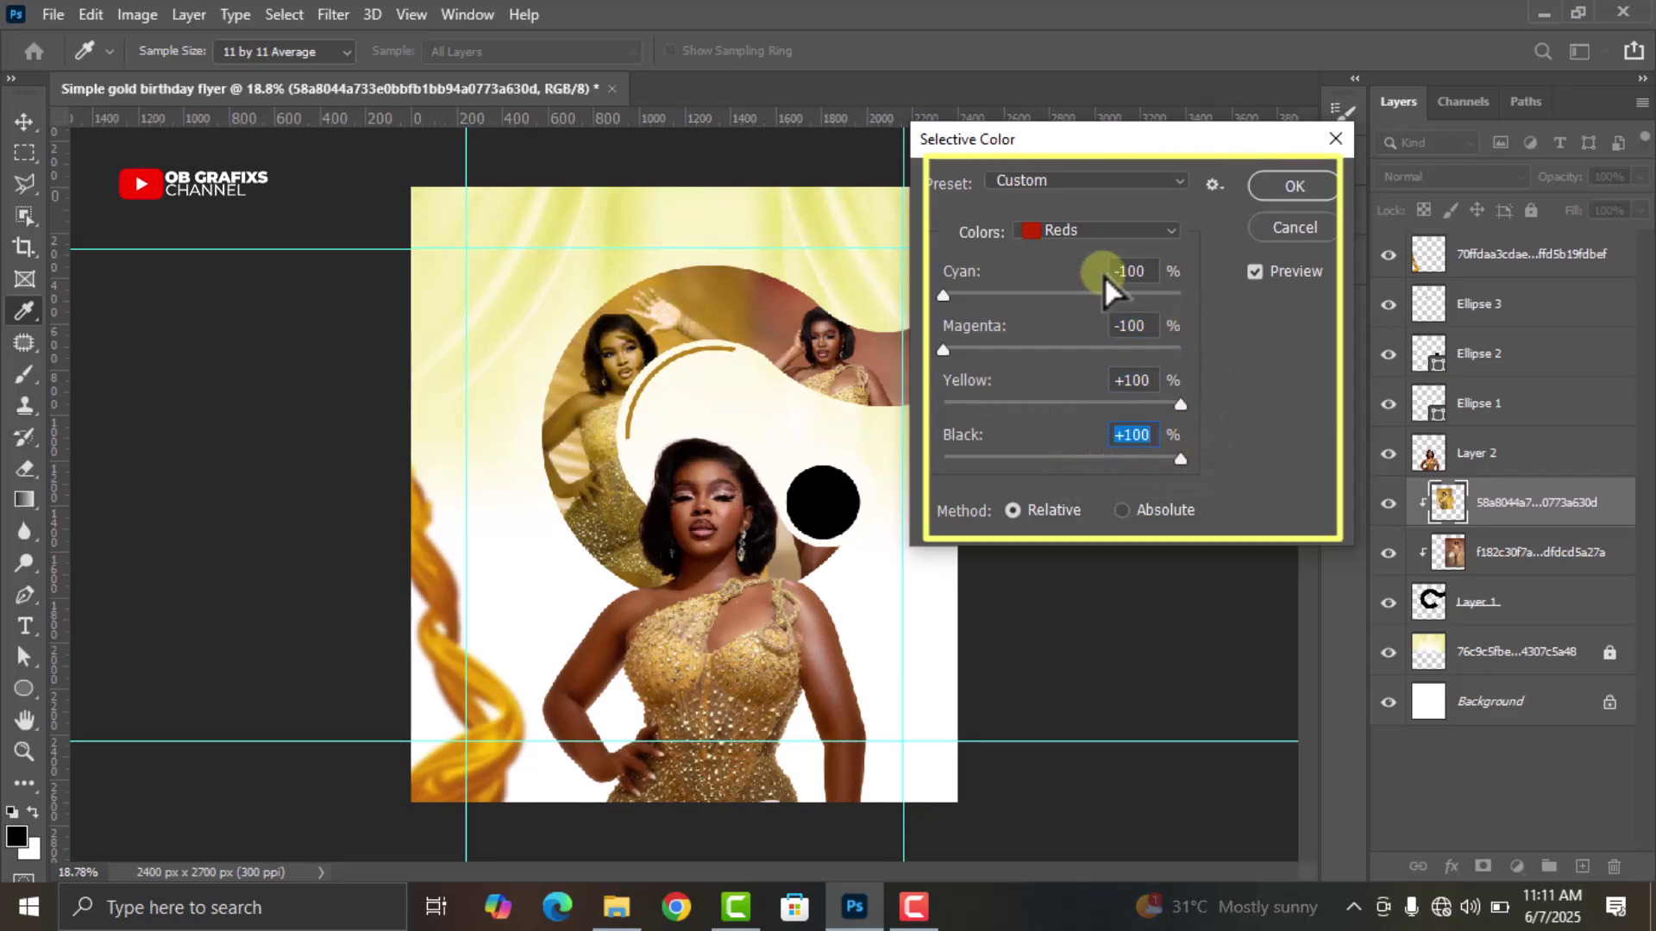
pyautogui.click(1095, 232)
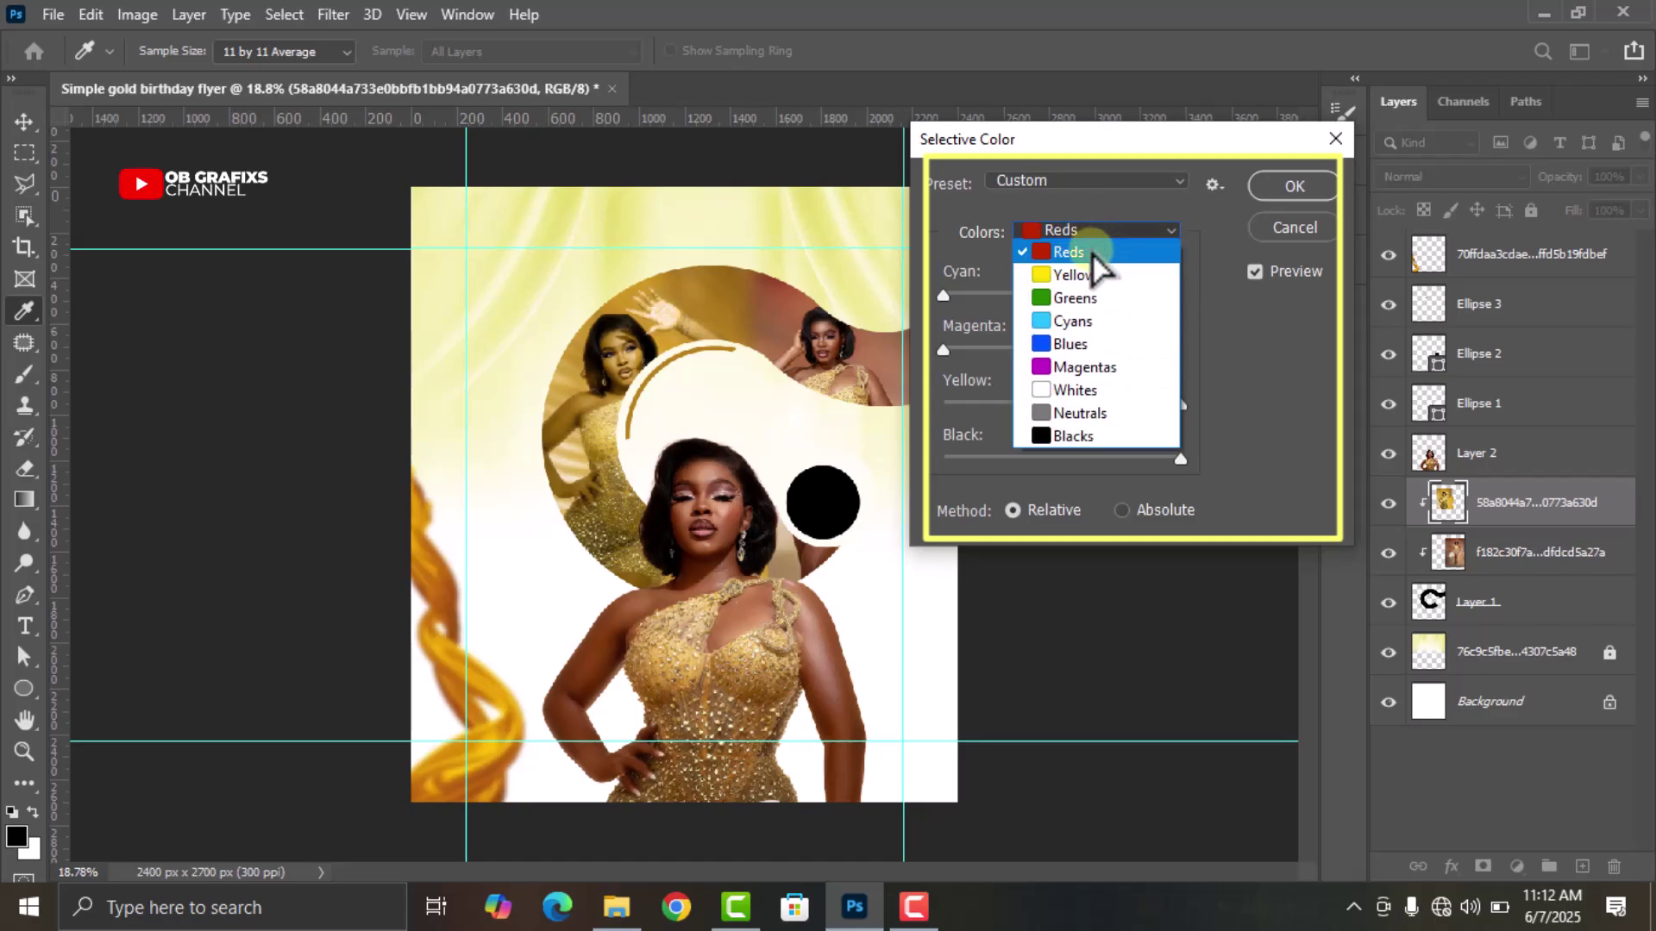
pyautogui.click(1093, 233)
pyautogui.click(1293, 186)
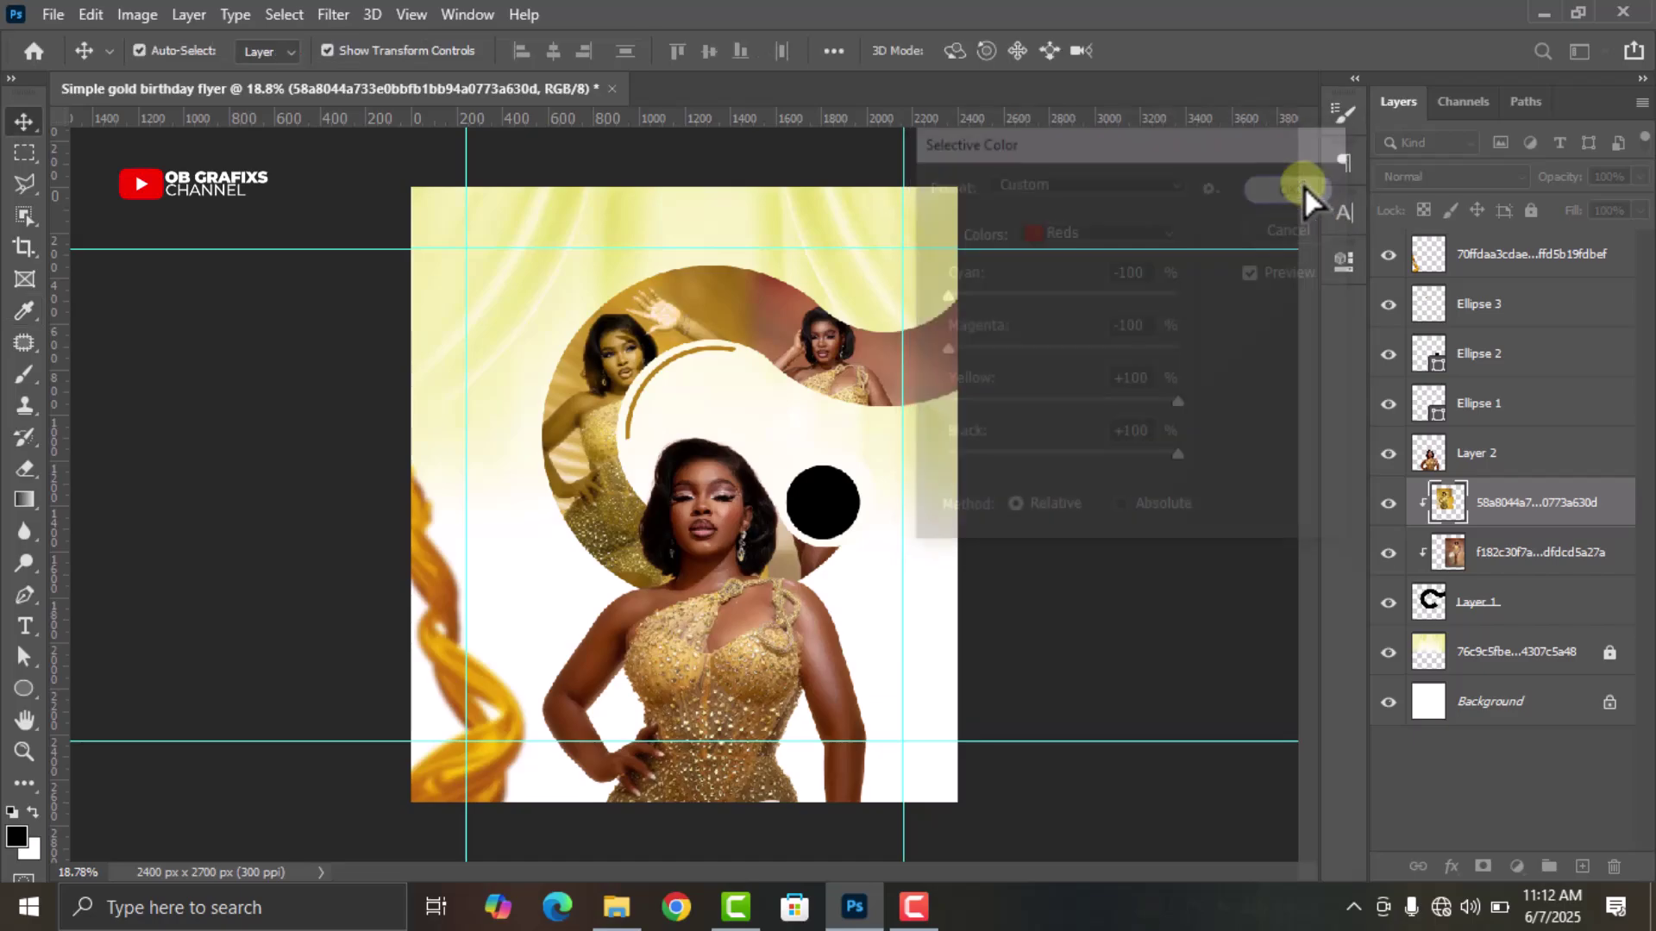
pyautogui.click(1119, 495)
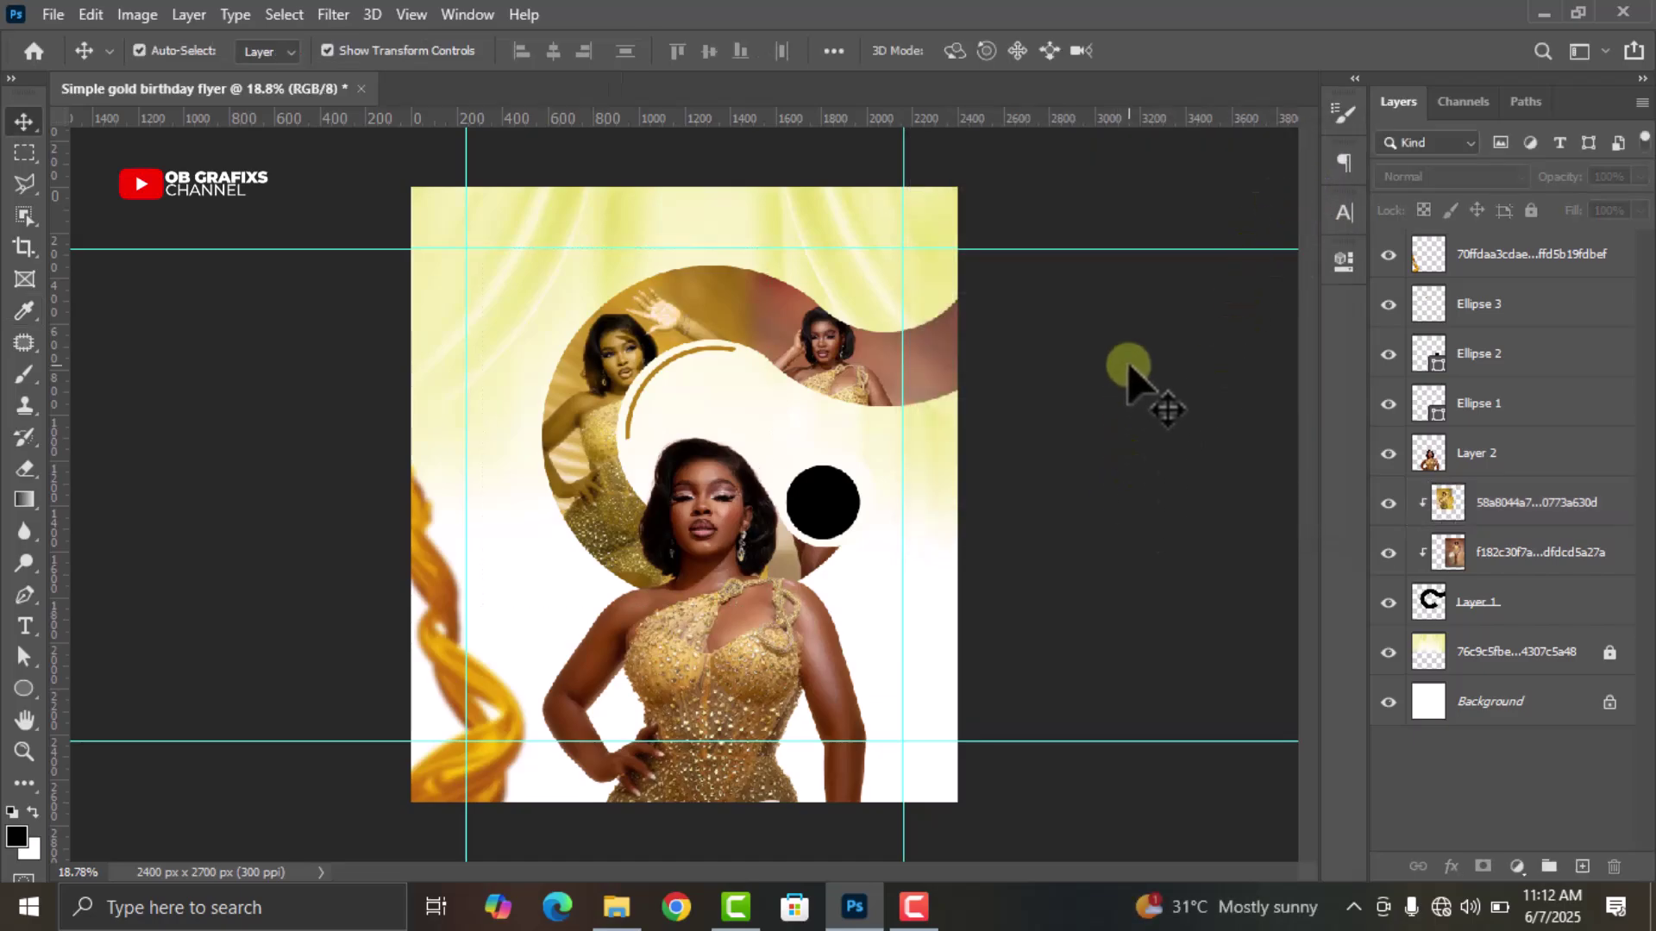
# Apply Selective Color to the full-length photo's Reds with Cyan -100, Magenta -100, Yellow +100 and Black +100
pyautogui.click(889, 408)
pyautogui.click(140, 15)
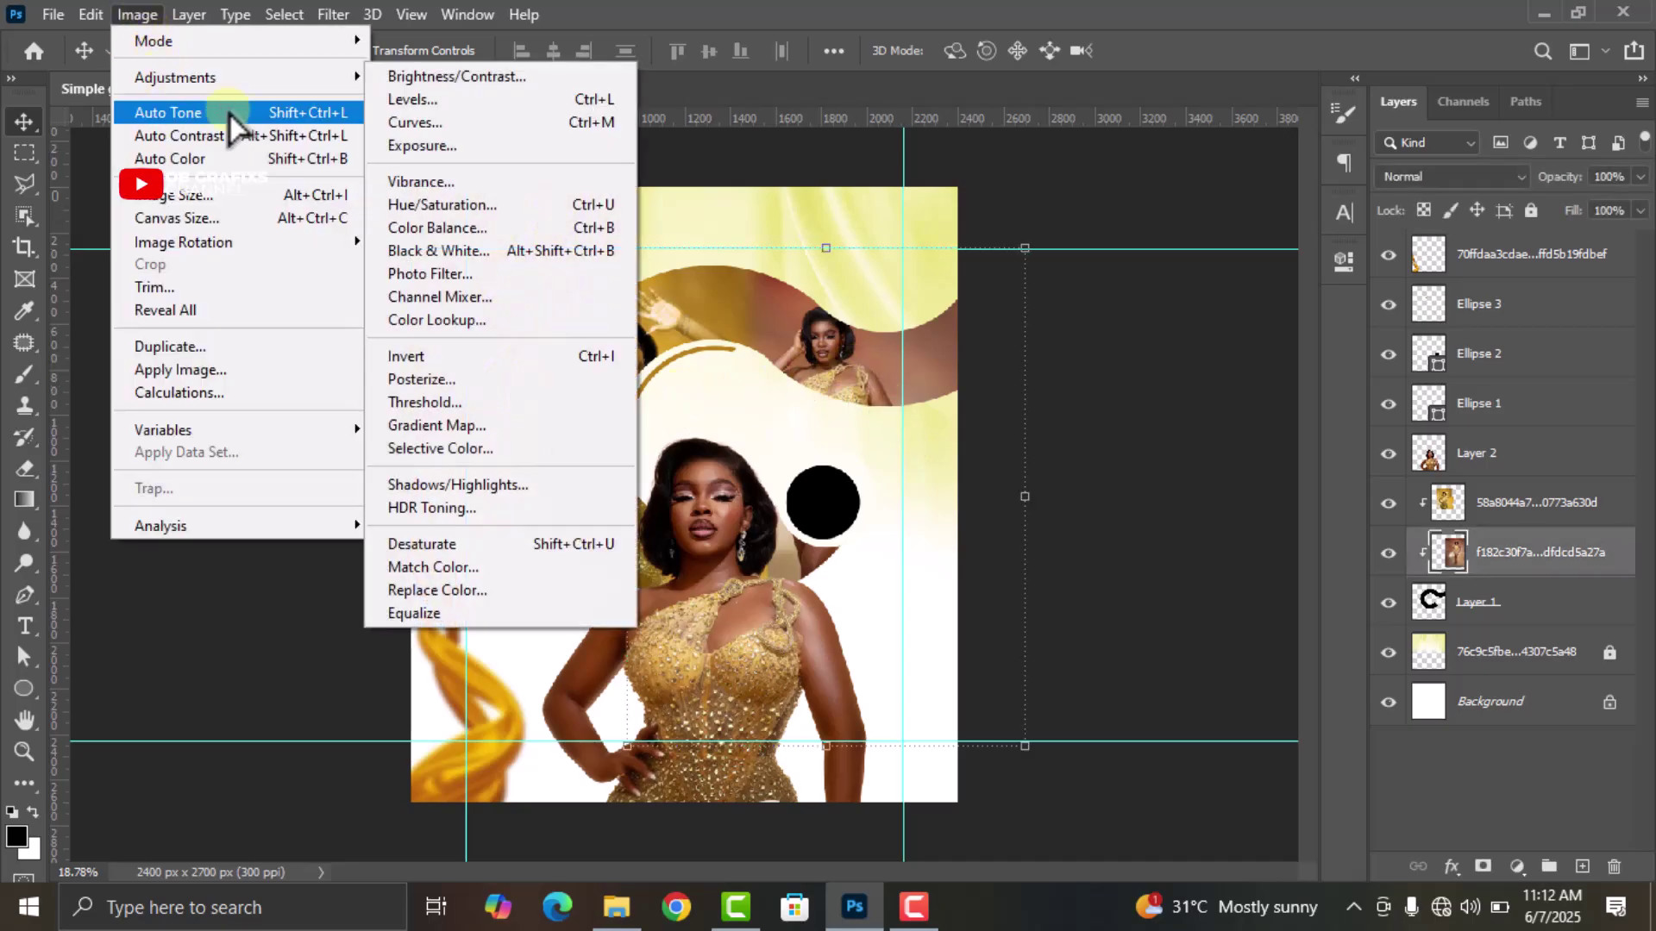
pyautogui.click(485, 450)
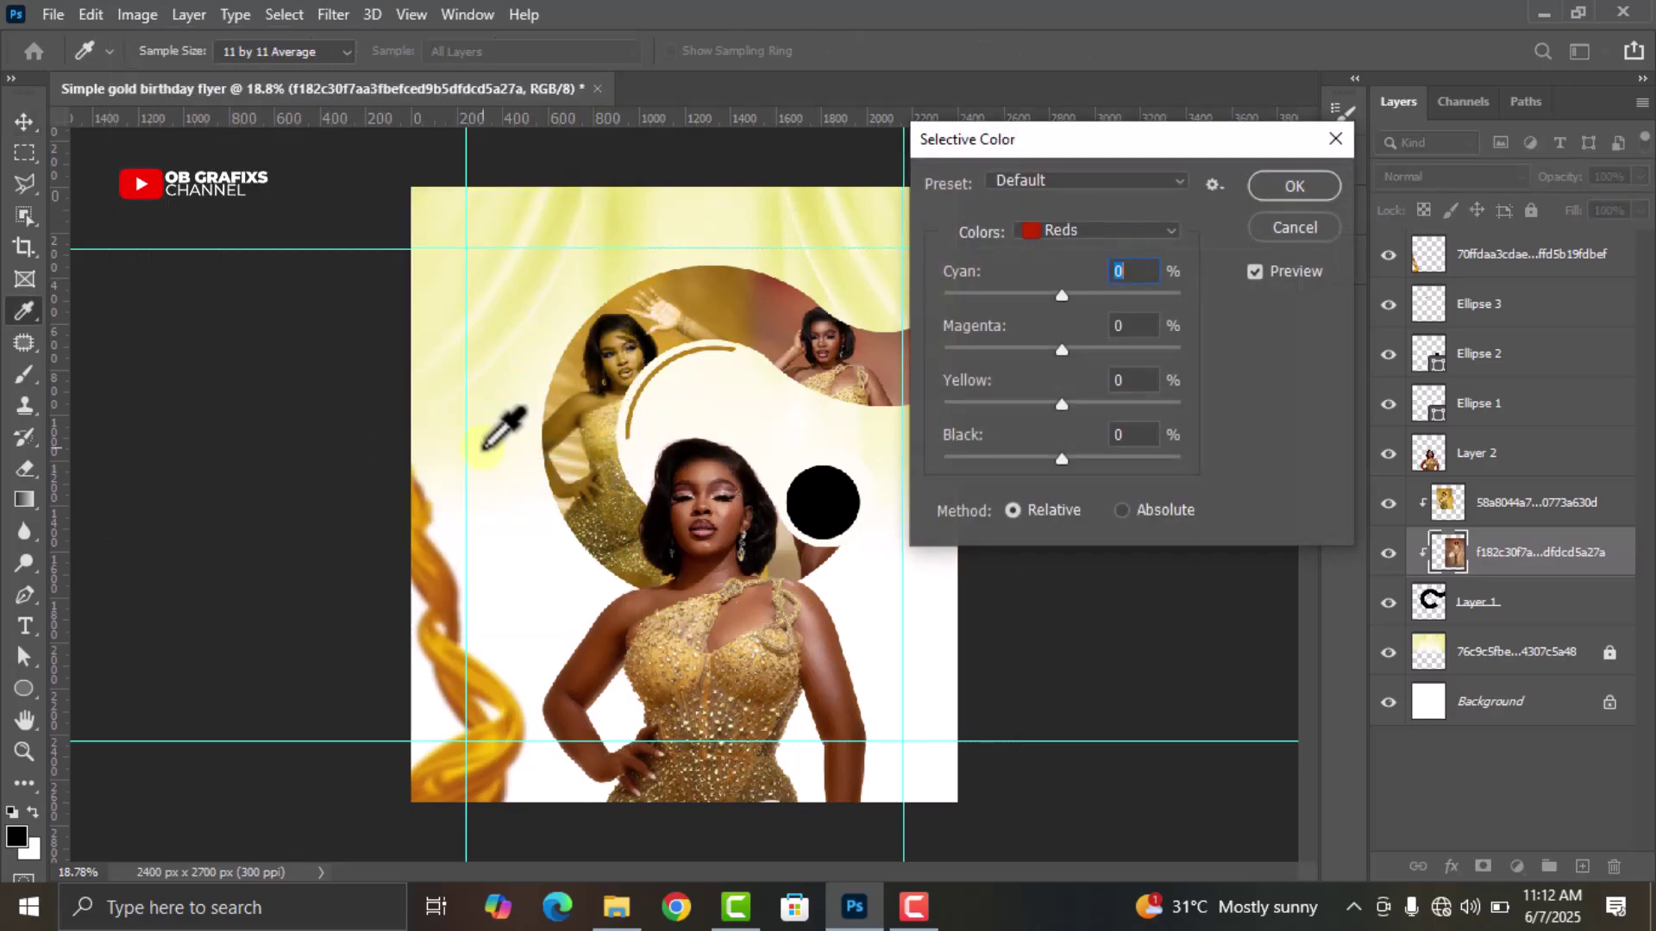
pyautogui.moveTo(1073, 293); pyautogui.dragTo(935, 297)
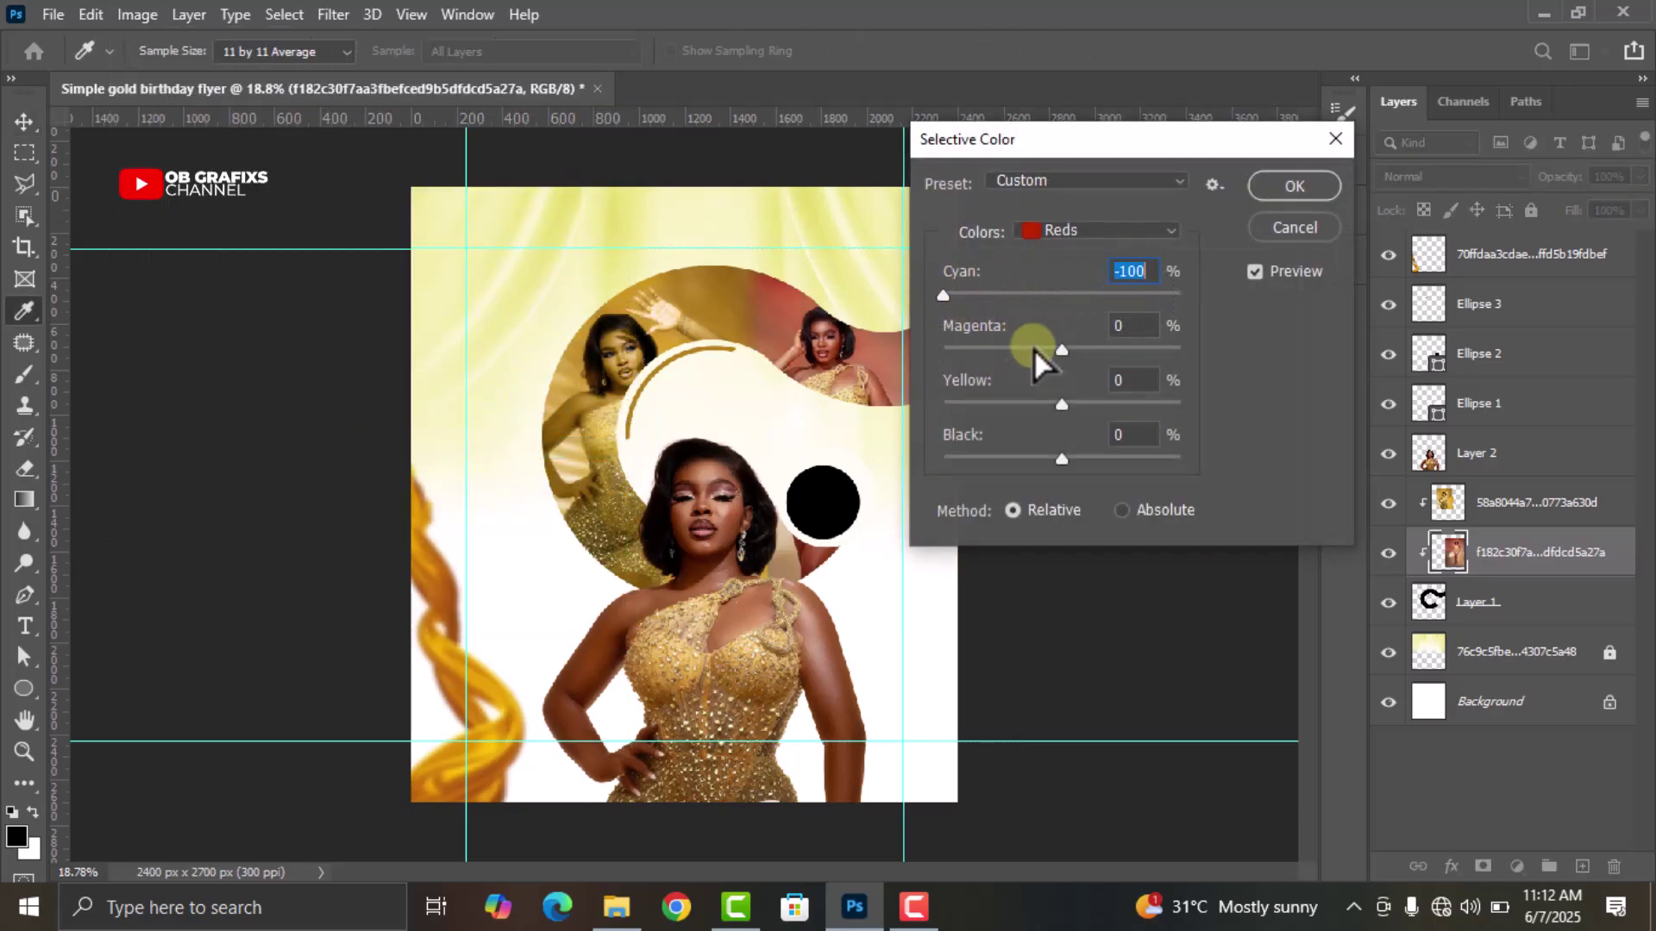
pyautogui.moveTo(1061, 350); pyautogui.dragTo(898, 350)
pyautogui.moveTo(1073, 415); pyautogui.dragTo(1226, 419)
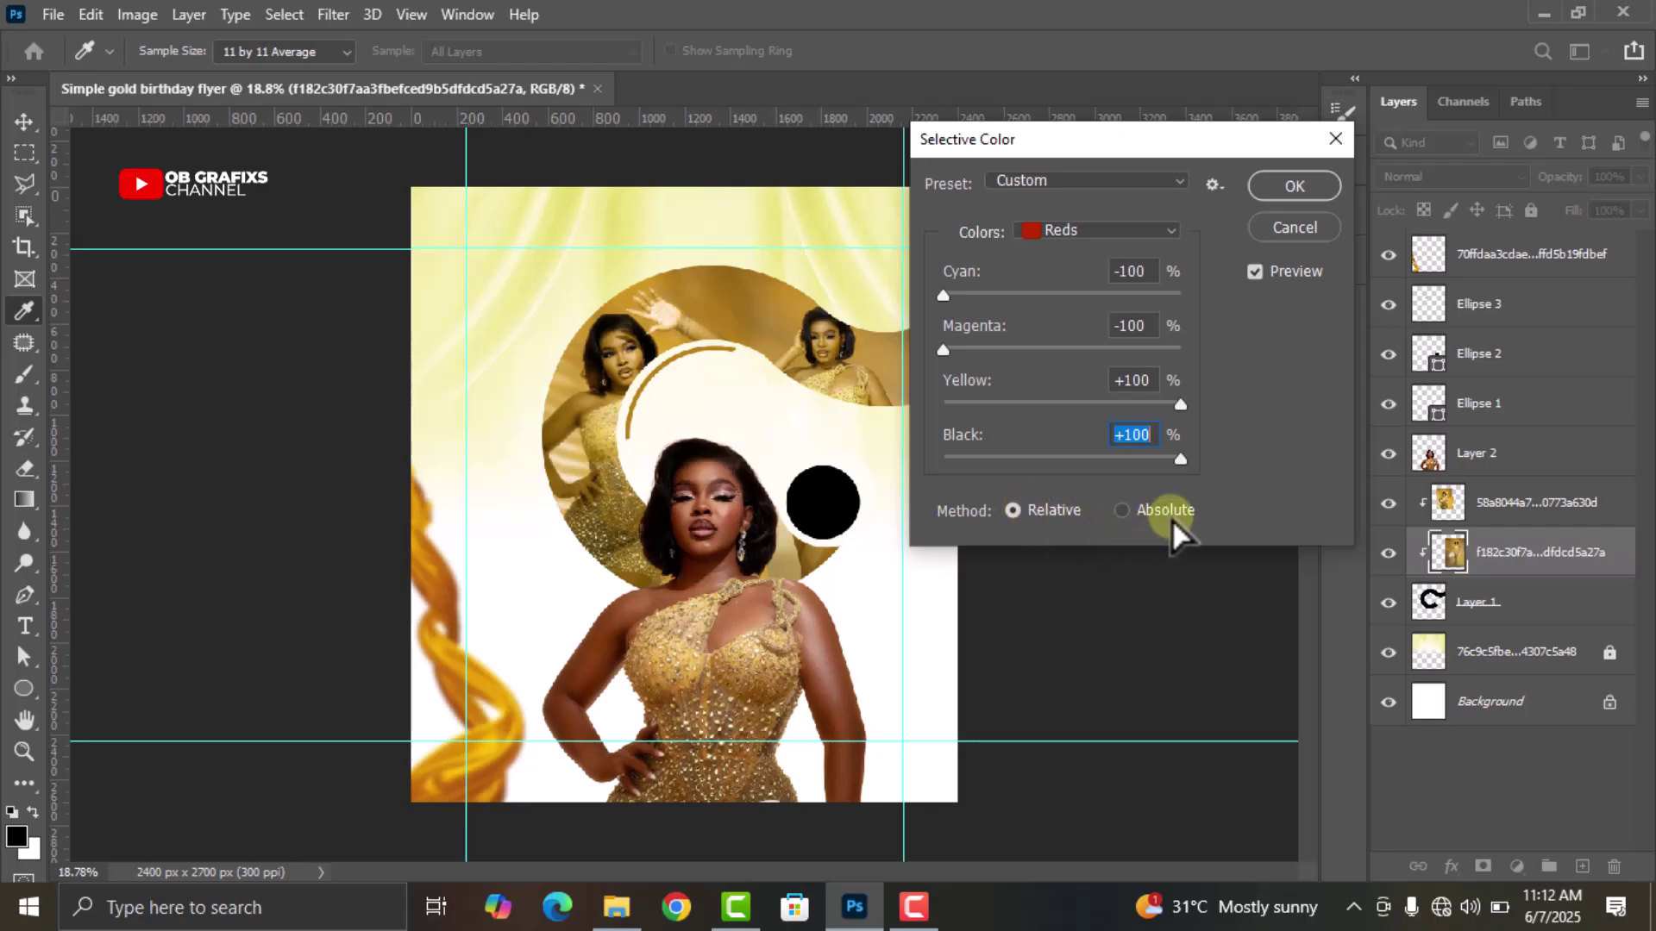
pyautogui.click(1296, 186)
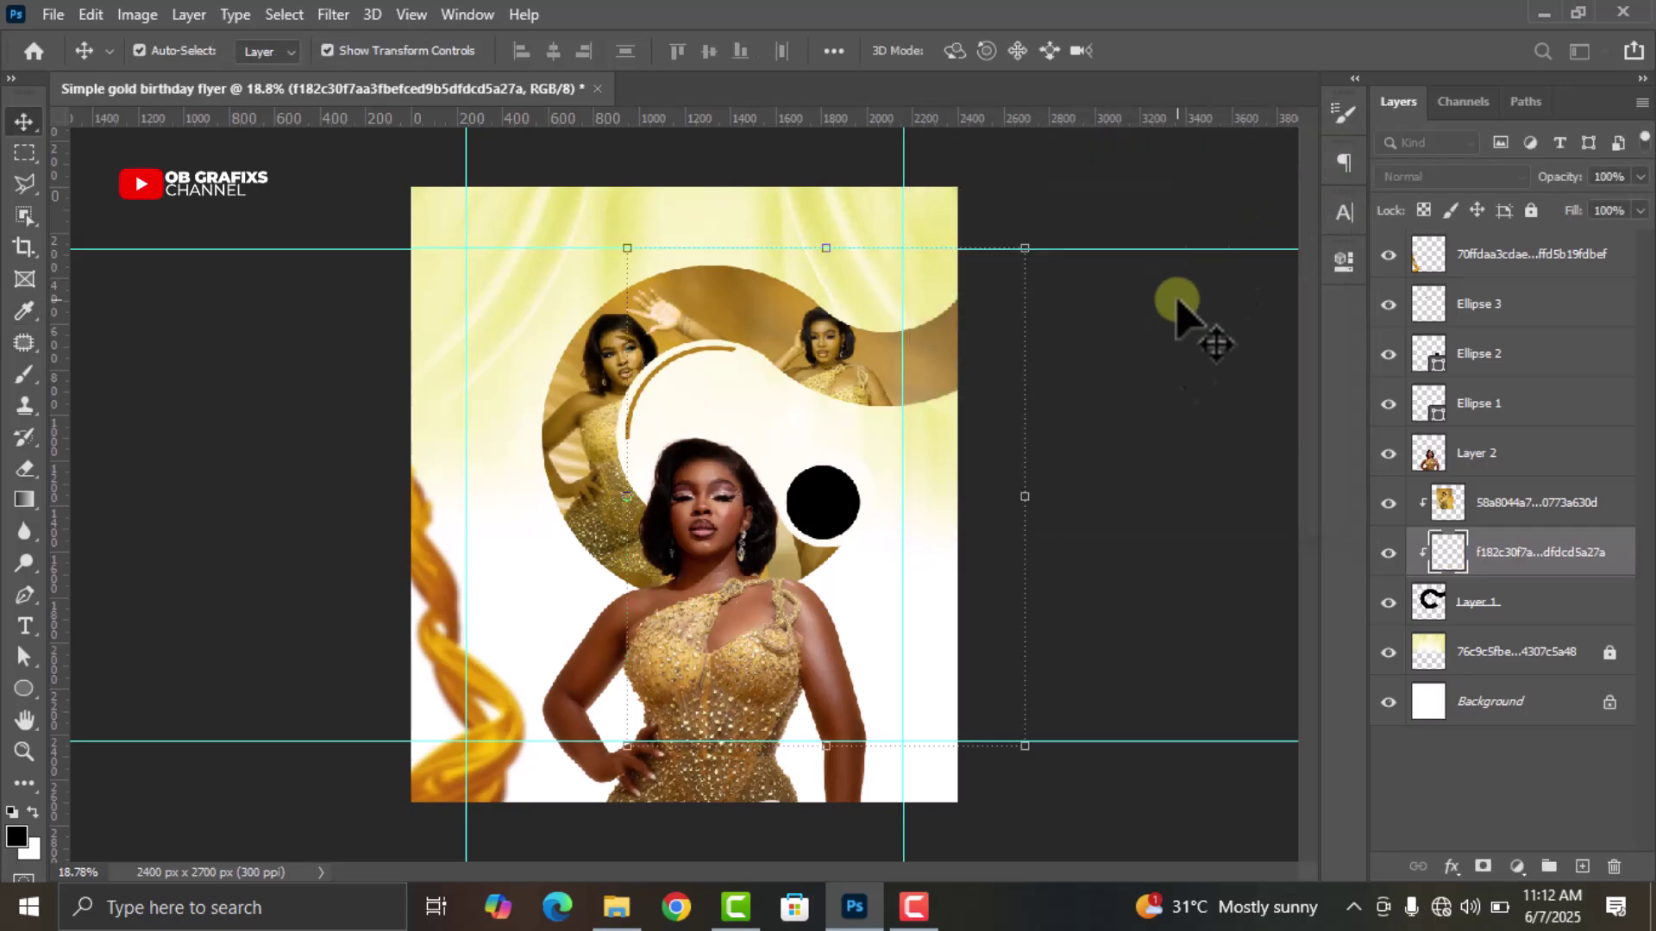
# Recolor the small black circle beside the woman's head to golden brown (RGB 167, 122, 41), sampled from the ring photos' background
pyautogui.click(829, 502)
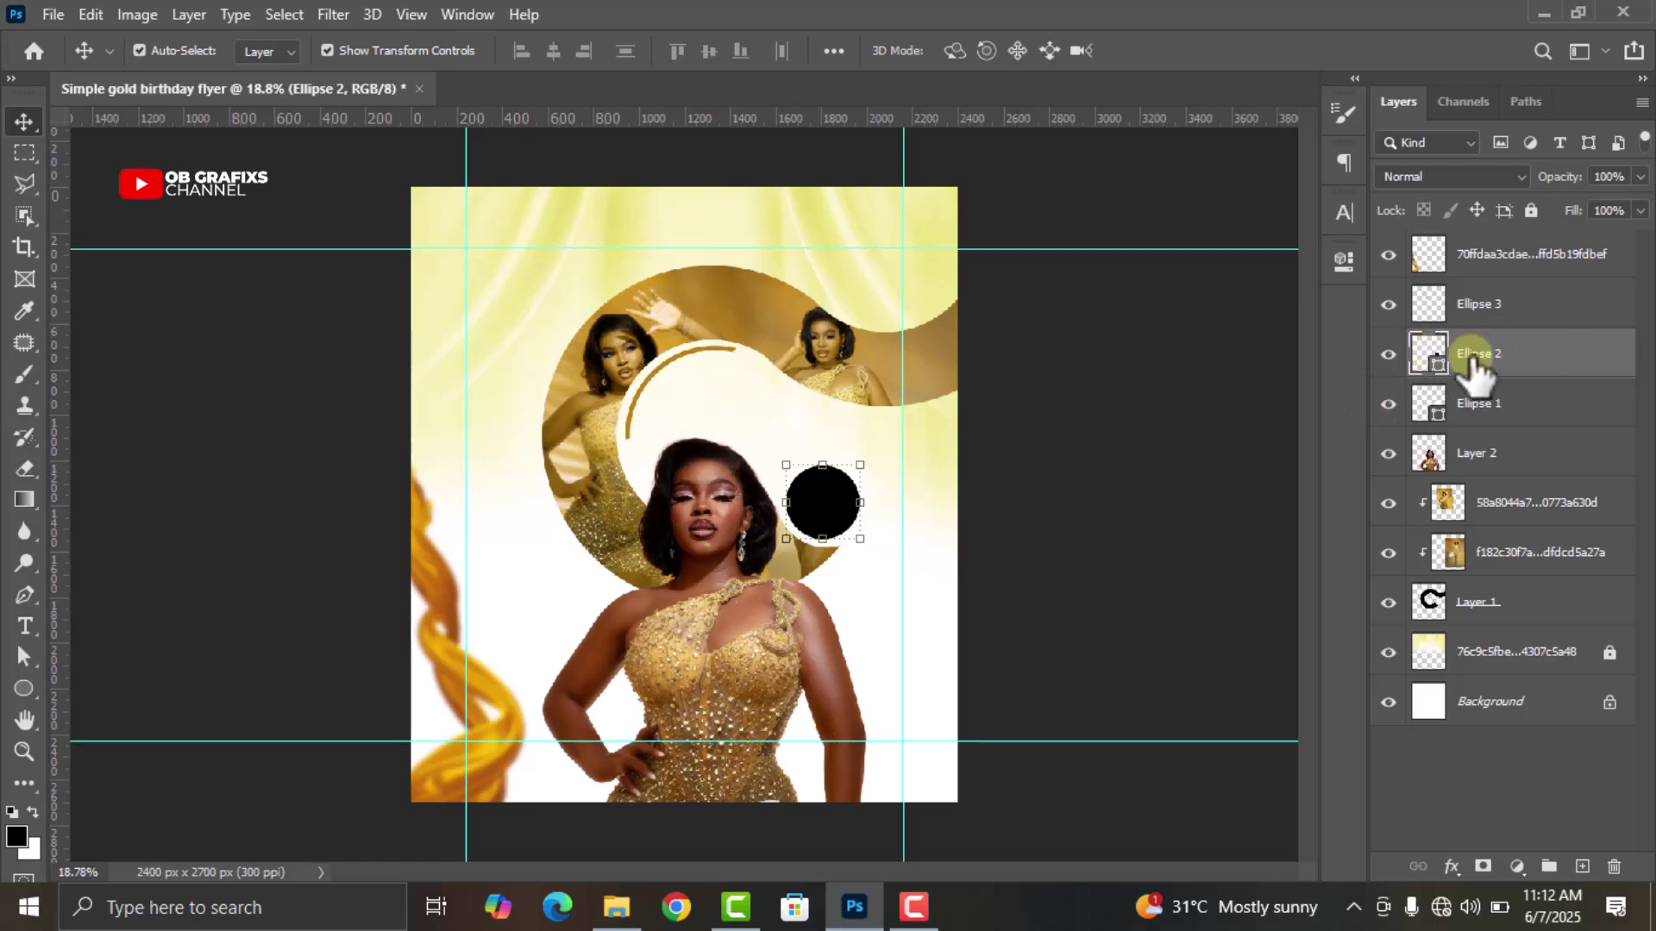
pyautogui.doubleClick(1429, 349)
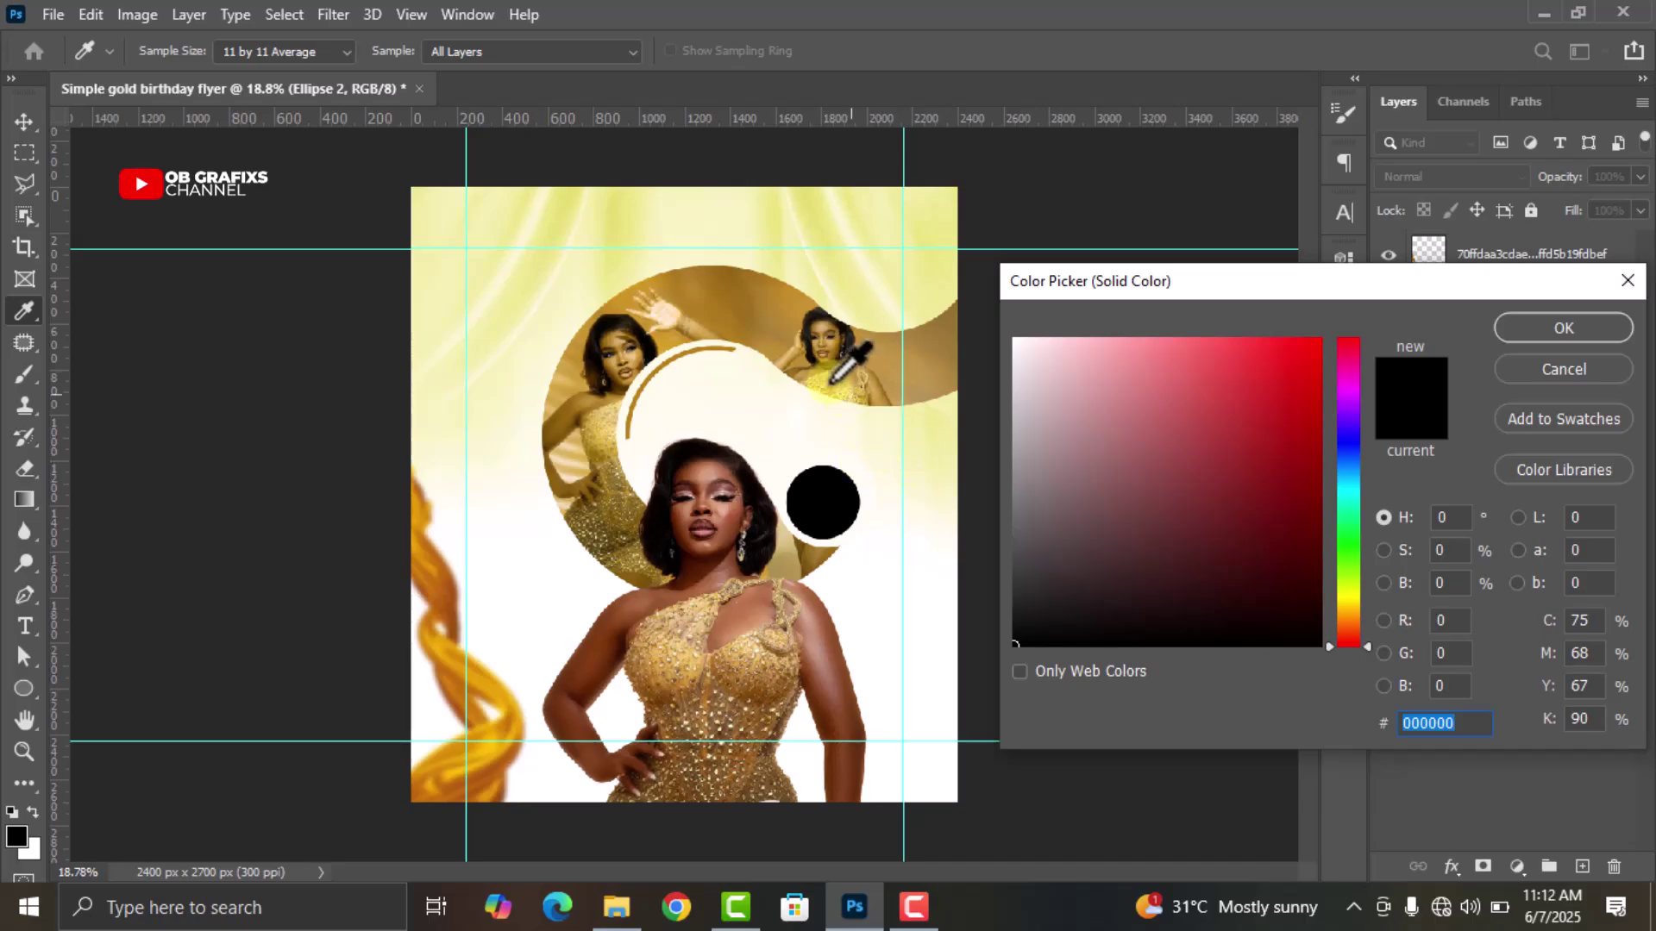
pyautogui.click(924, 368)
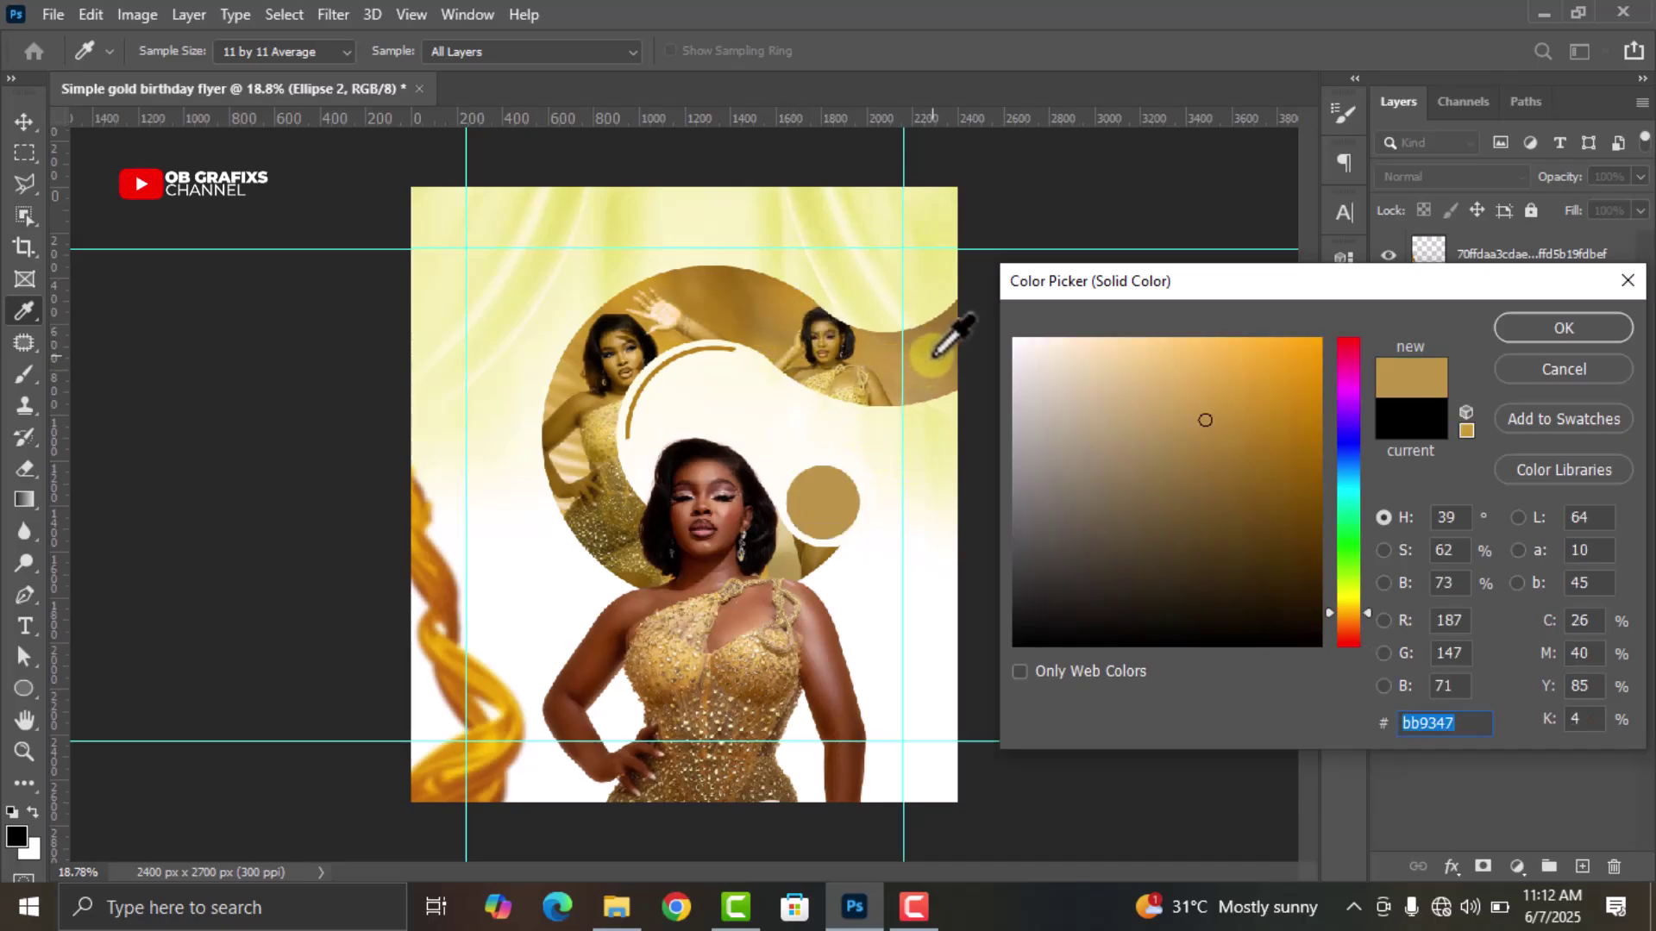
pyautogui.click(935, 353)
pyautogui.click(758, 308)
pyautogui.moveTo(1427, 722)
pyautogui.mouseDown()
pyautogui.moveTo(1460, 713)
pyautogui.moveTo(1409, 716)
pyautogui.mouseUp()
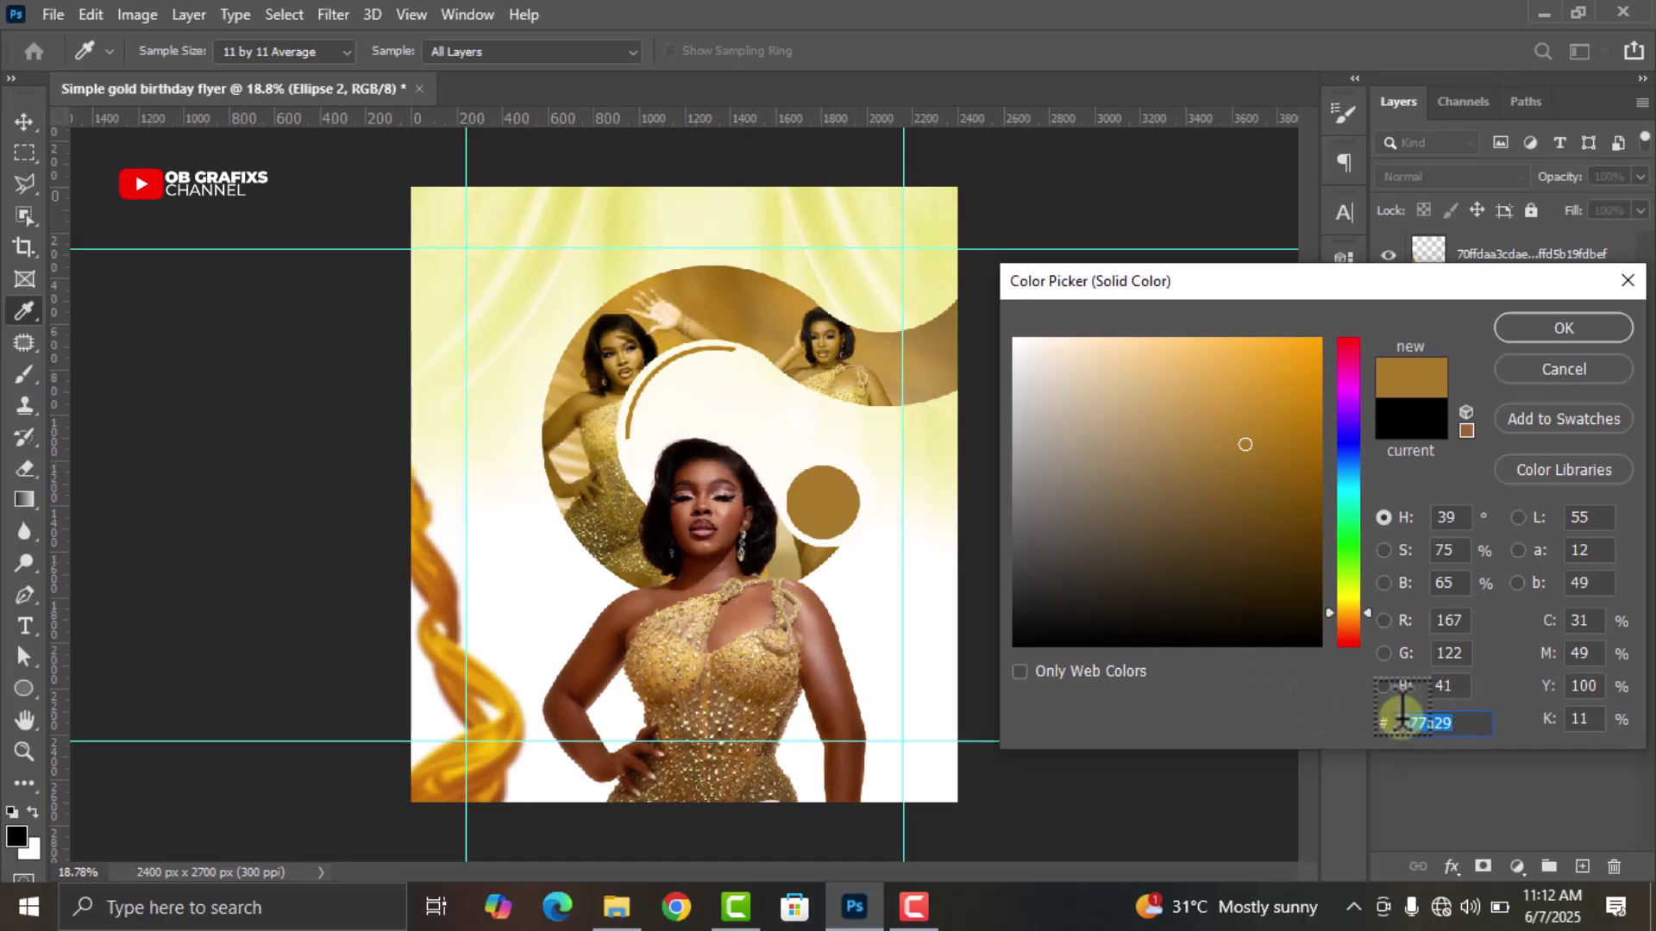
pyautogui.click(1561, 335)
pyautogui.press('v')
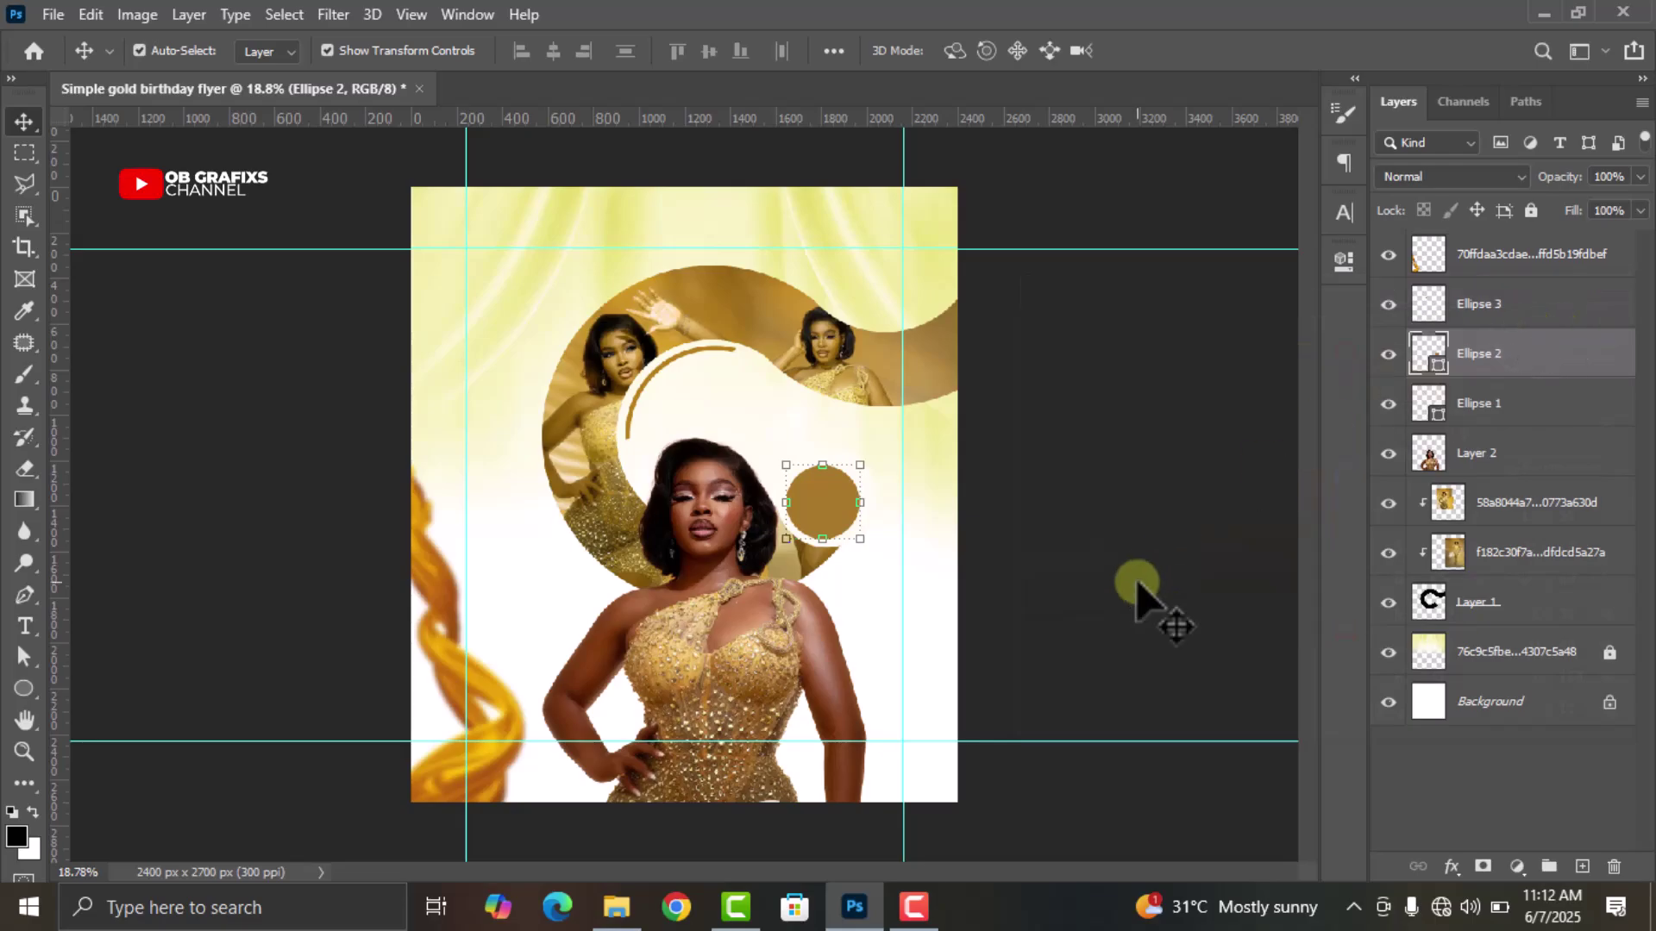
# Draw a black rectangle about 203 × 176 px in the white area beside the woman's shoulder and rasterize its layer
pyautogui.click(1132, 593)
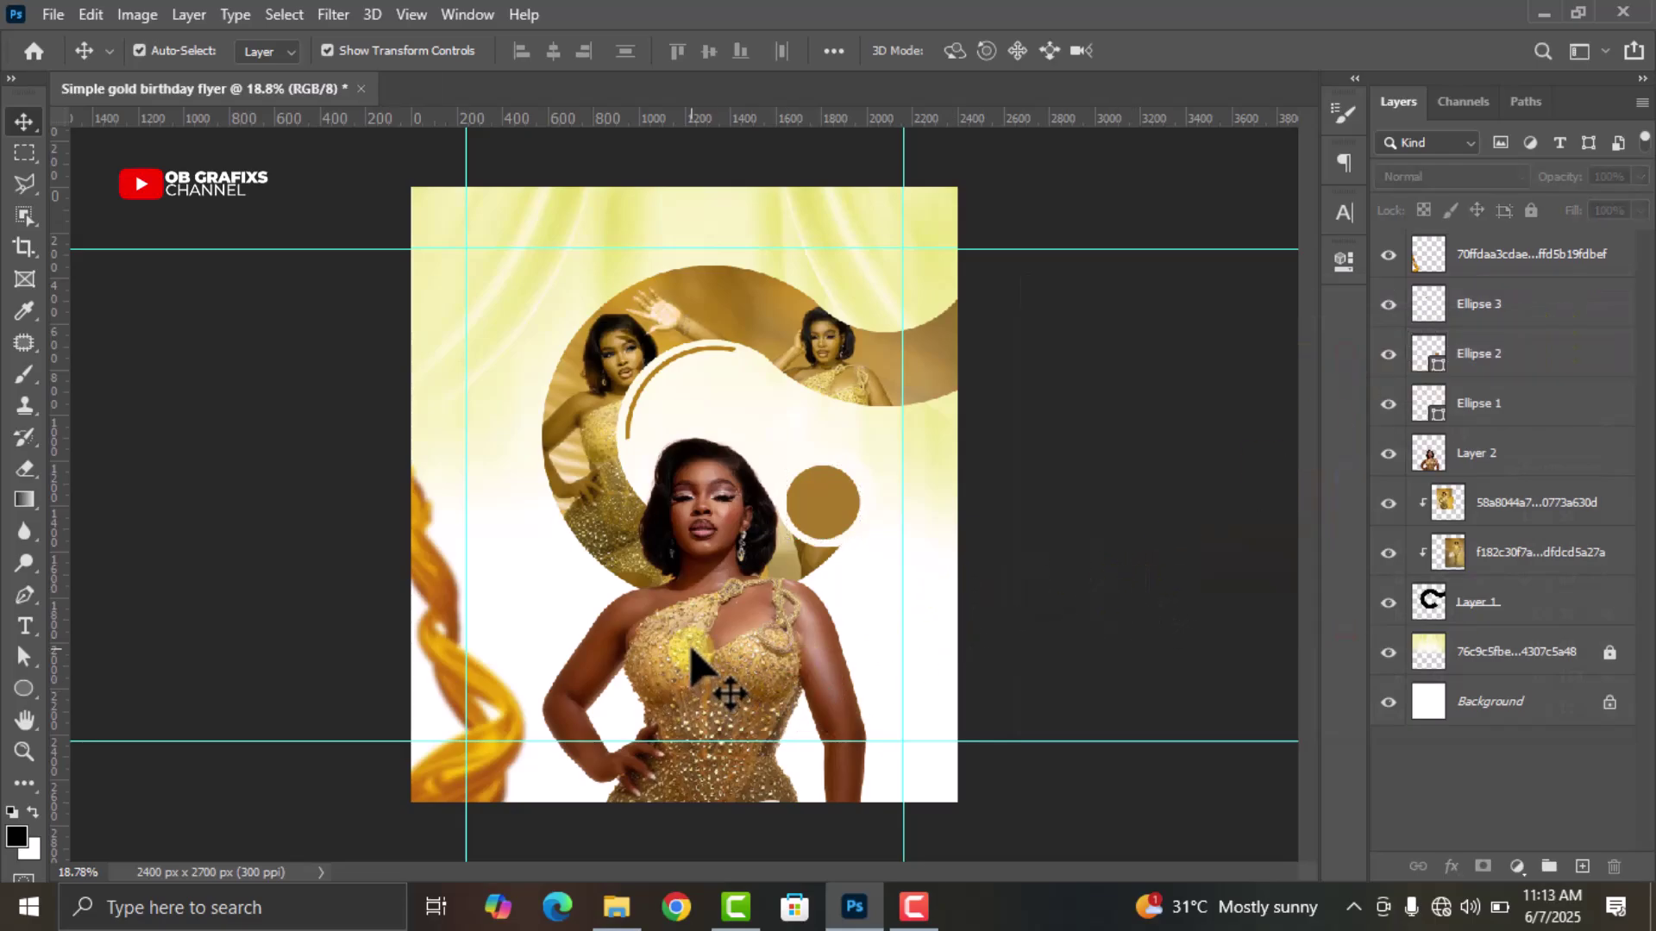
pyautogui.click(29, 696)
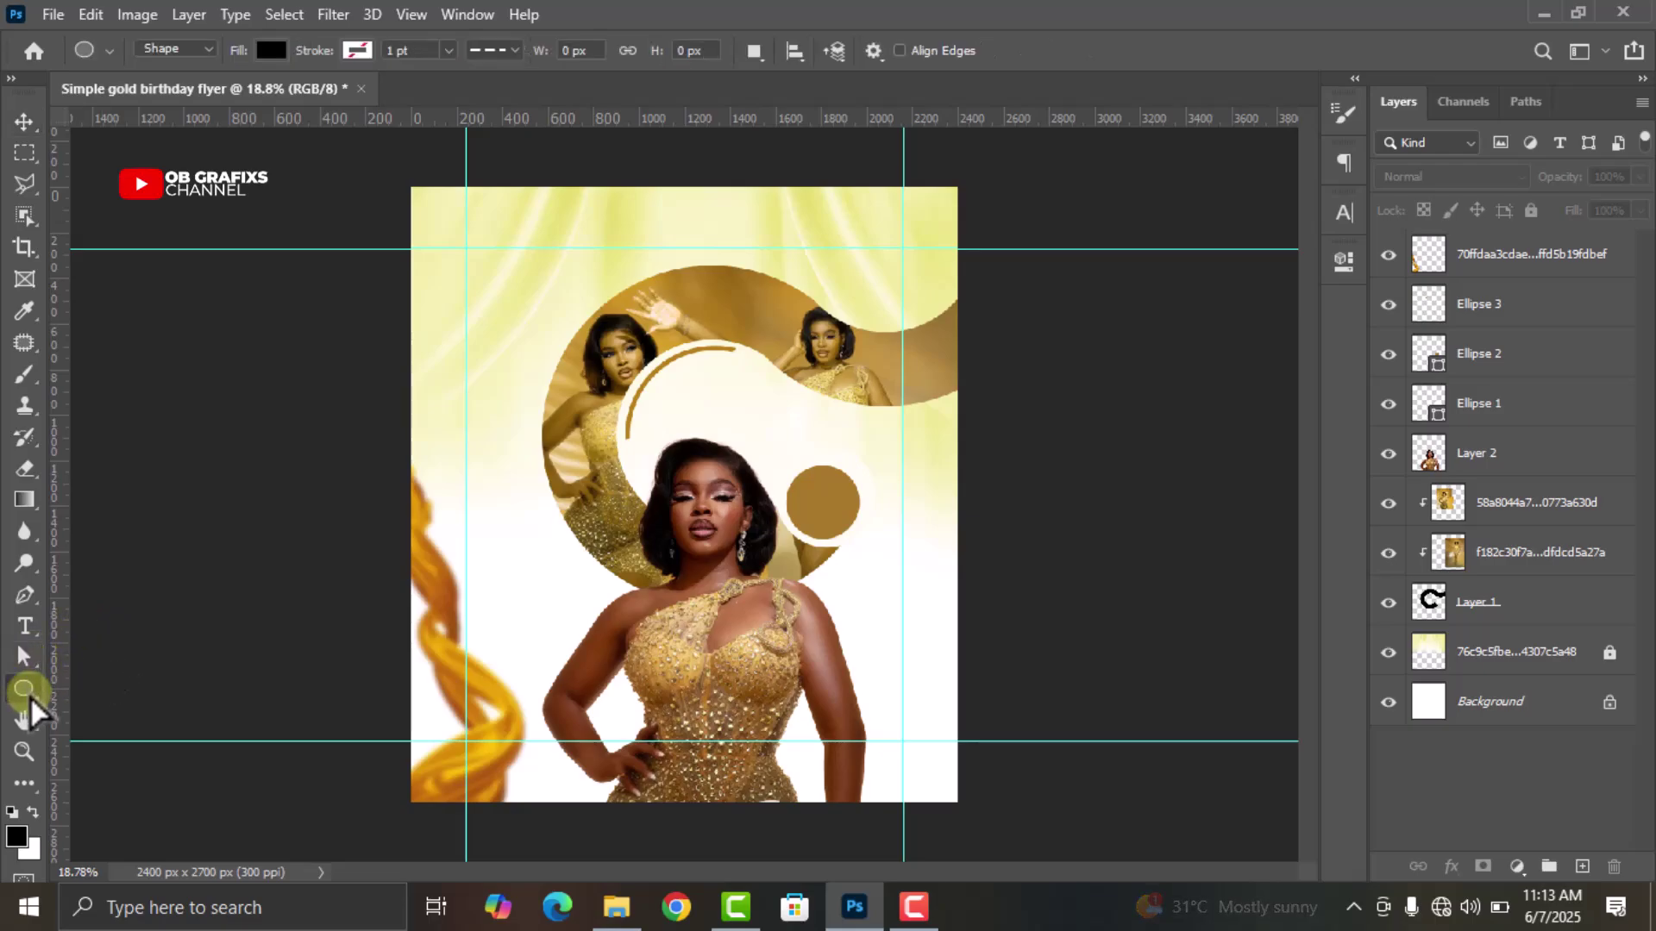
pyautogui.click(136, 690)
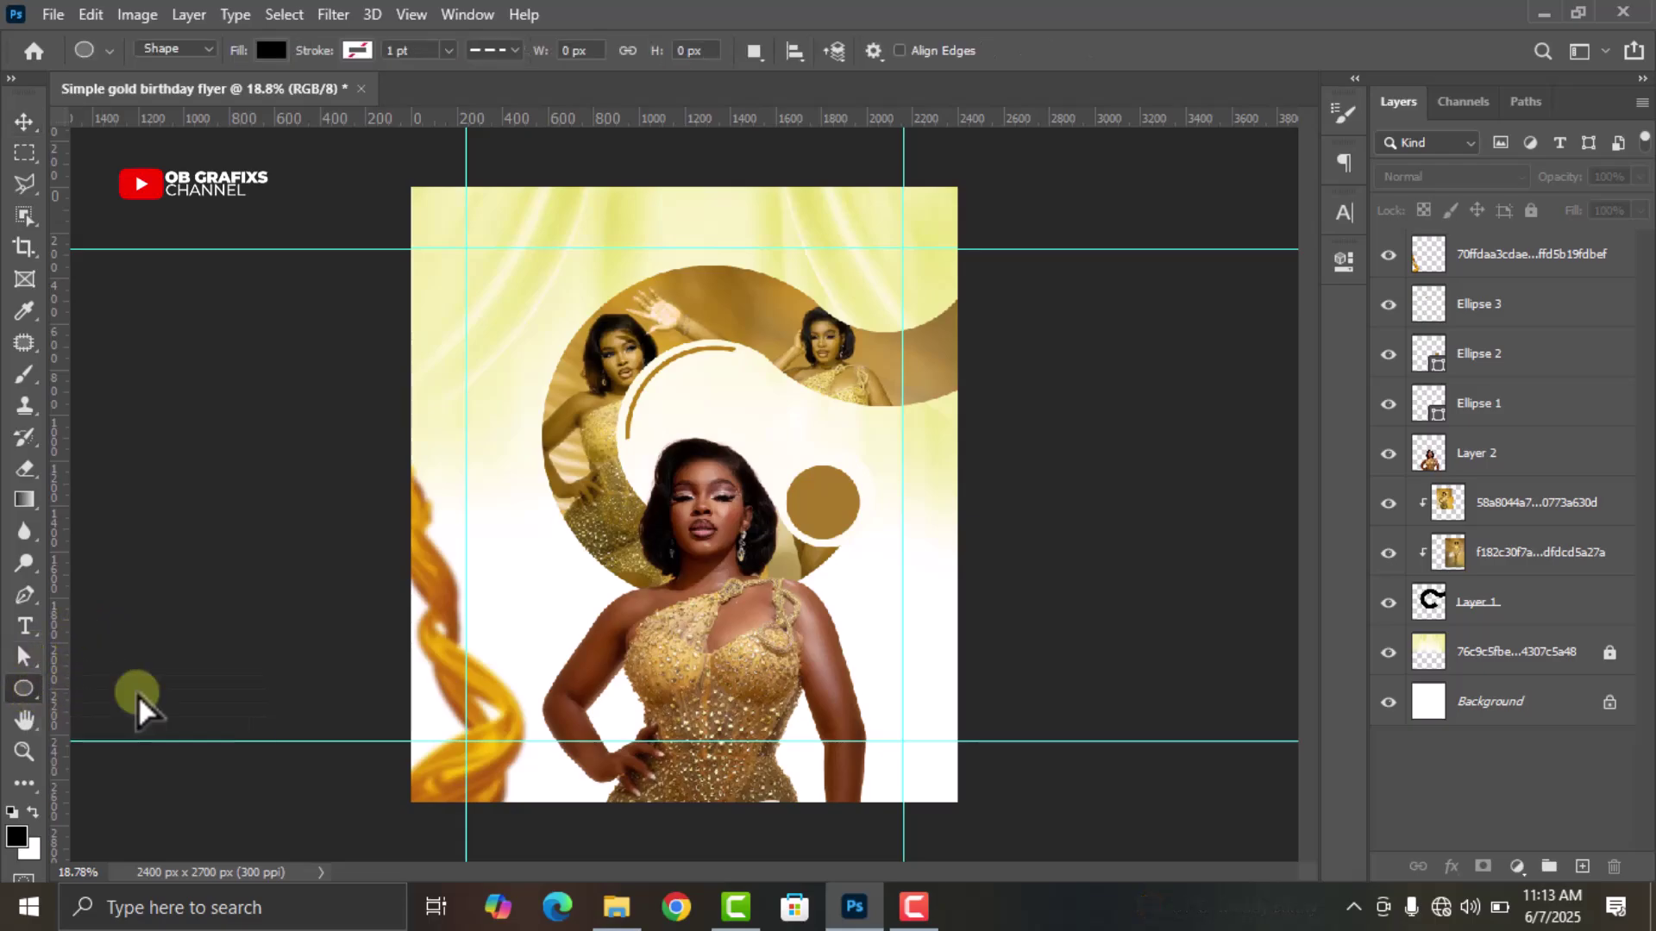
pyautogui.moveTo(493, 553); pyautogui.dragTo(538, 592)
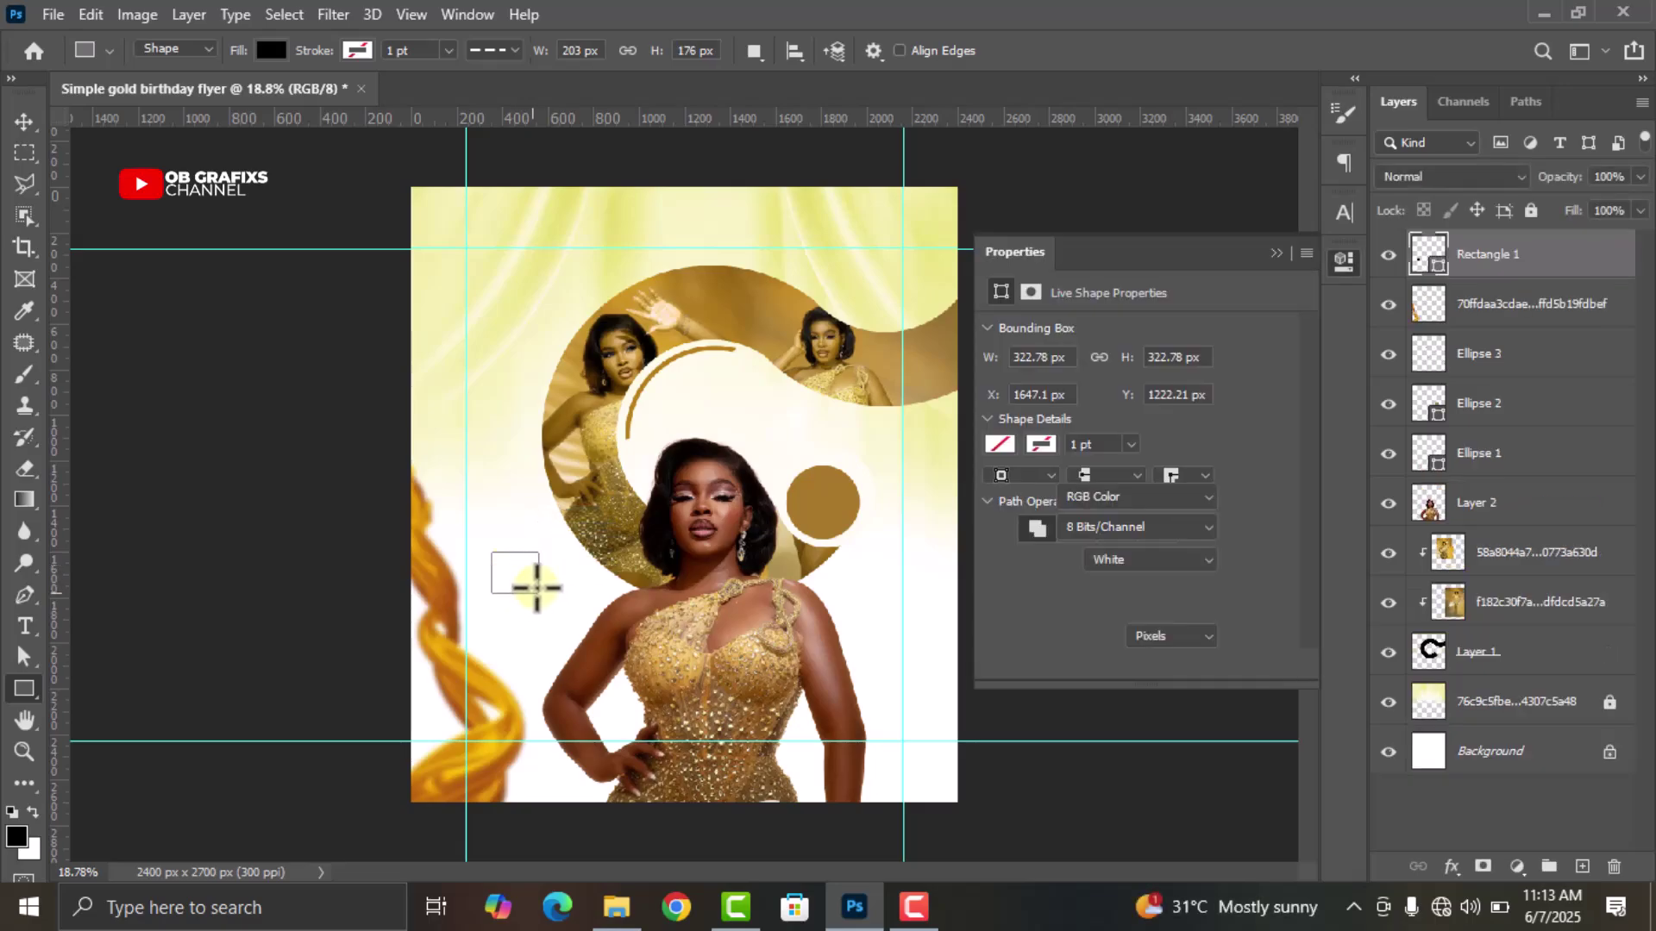
pyautogui.click(1347, 266)
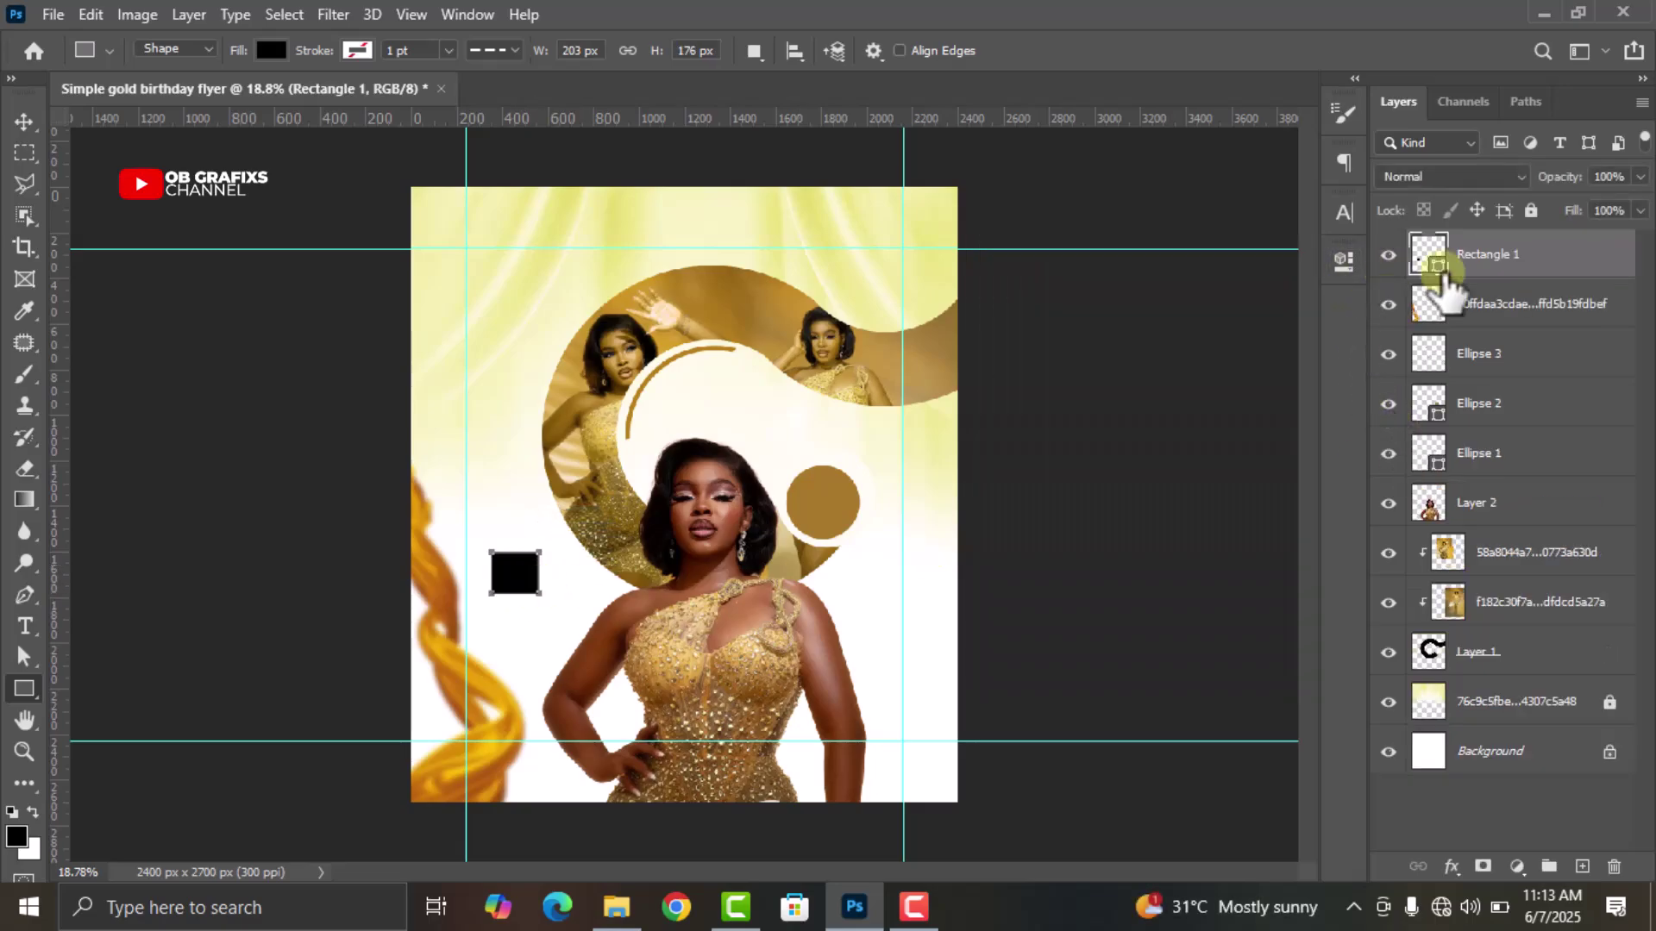
pyautogui.rightClick(1526, 267)
pyautogui.click(1306, 371)
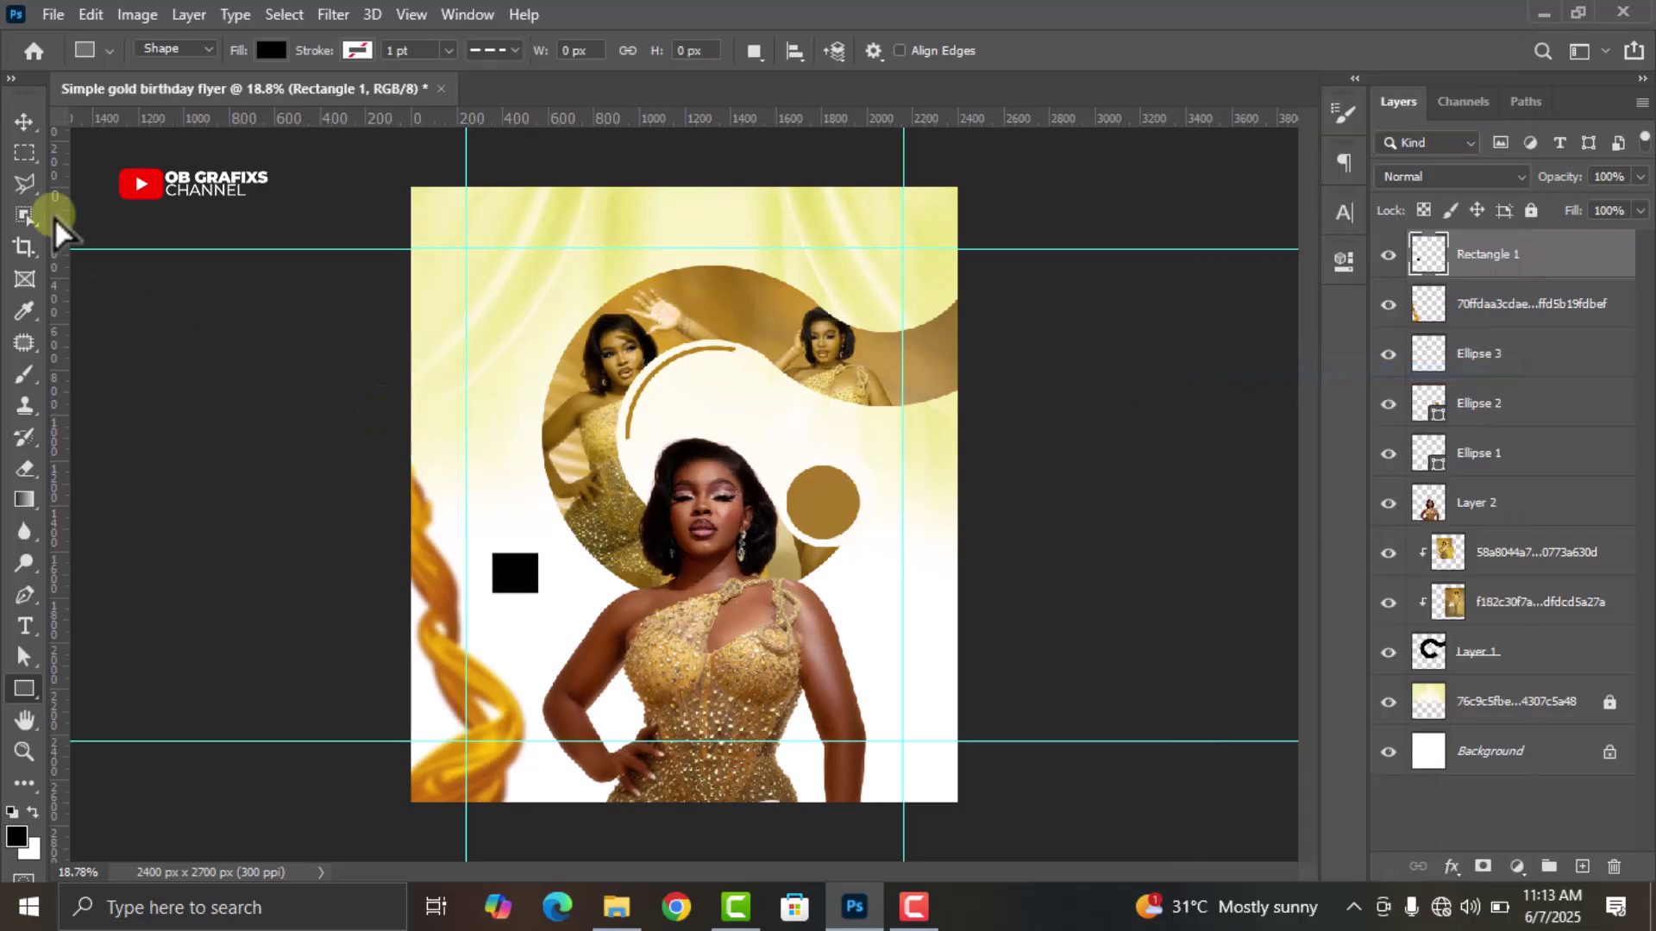
# Cut the black rectangle's lower-right corner diagonally onto its own layer using a Polygonal Lasso selection and Layer Via Cut
pyautogui.click(34, 183)
pyautogui.rightClick(38, 185)
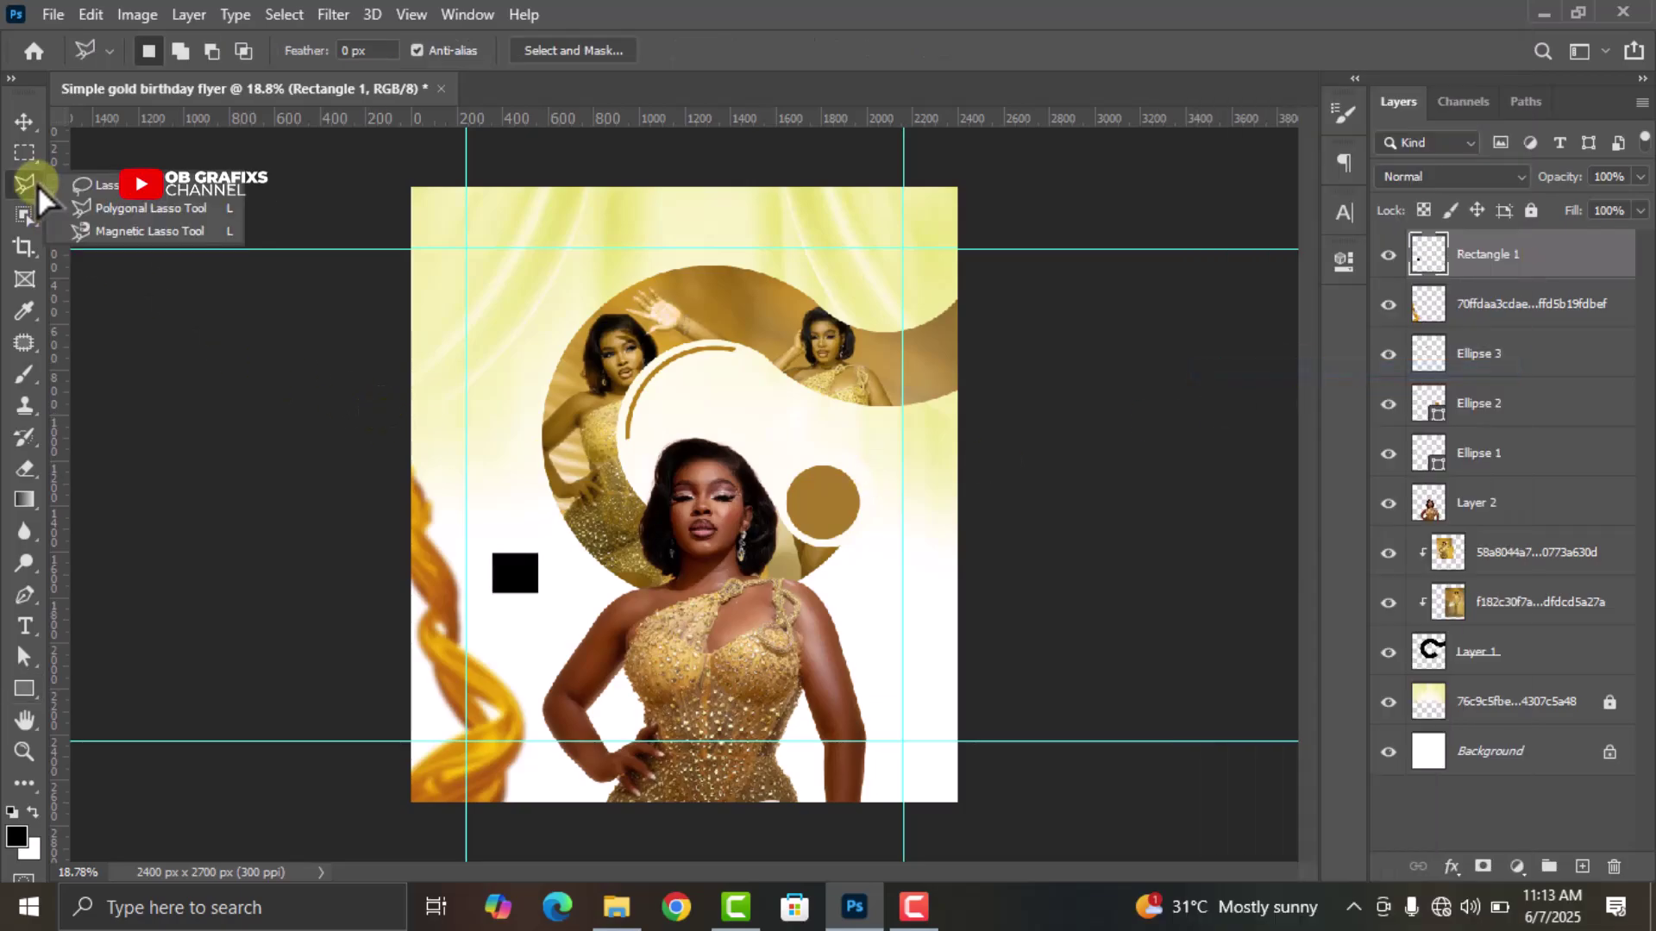
pyautogui.click(143, 214)
pyautogui.scroll(5, 526, 586)
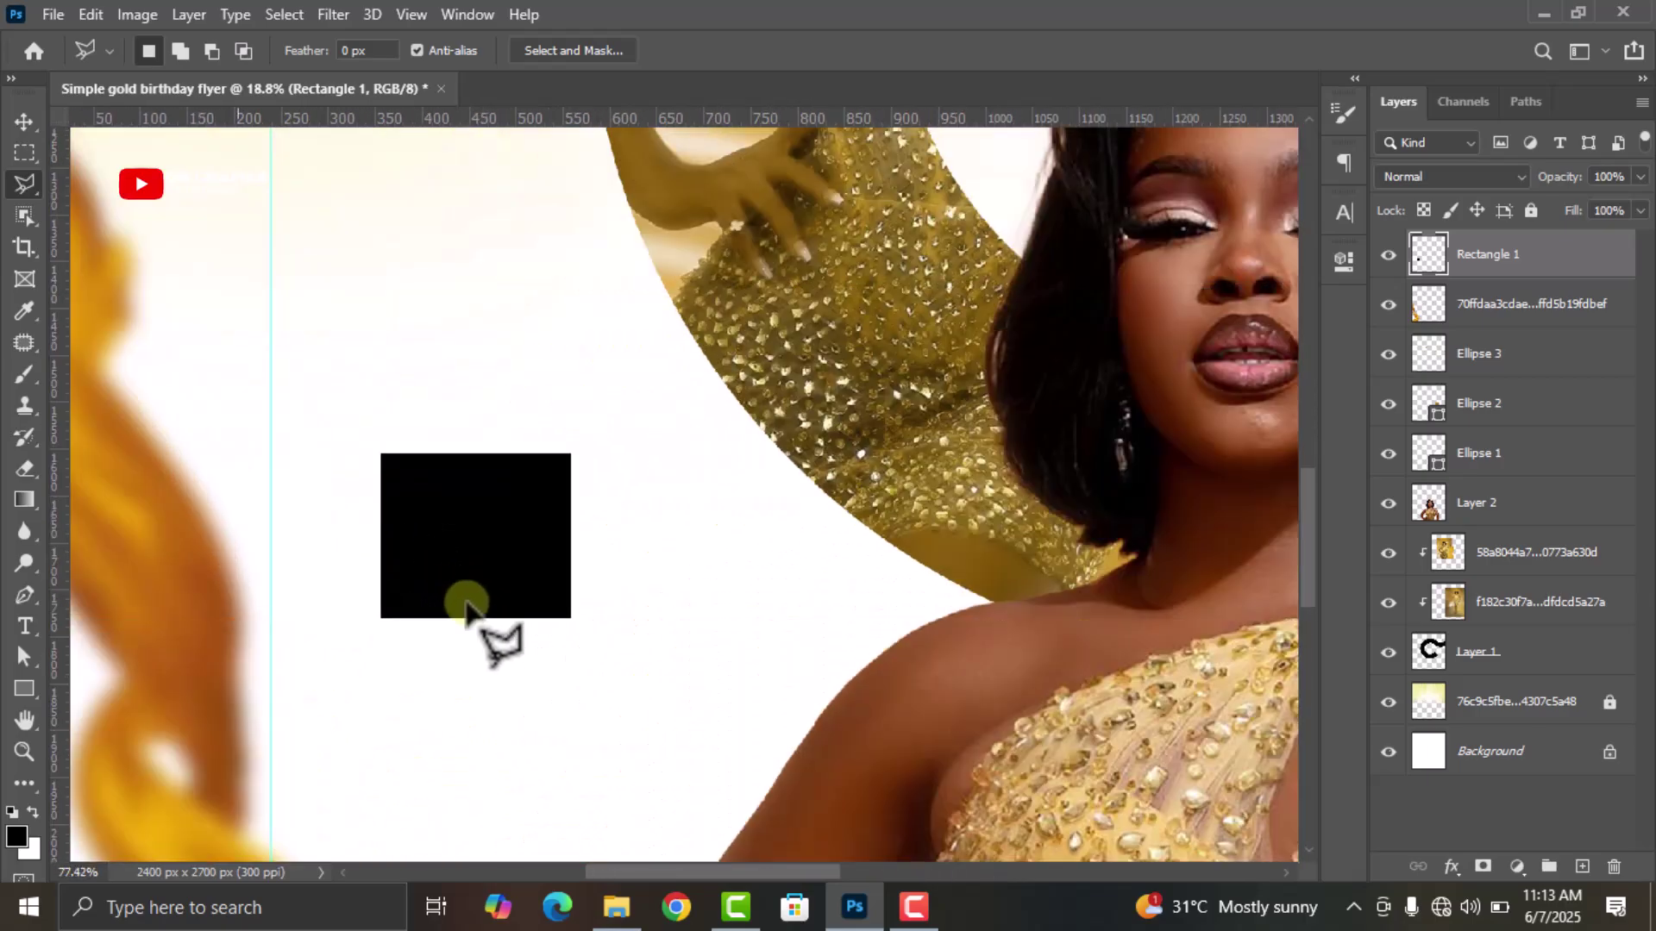
pyautogui.click(456, 632)
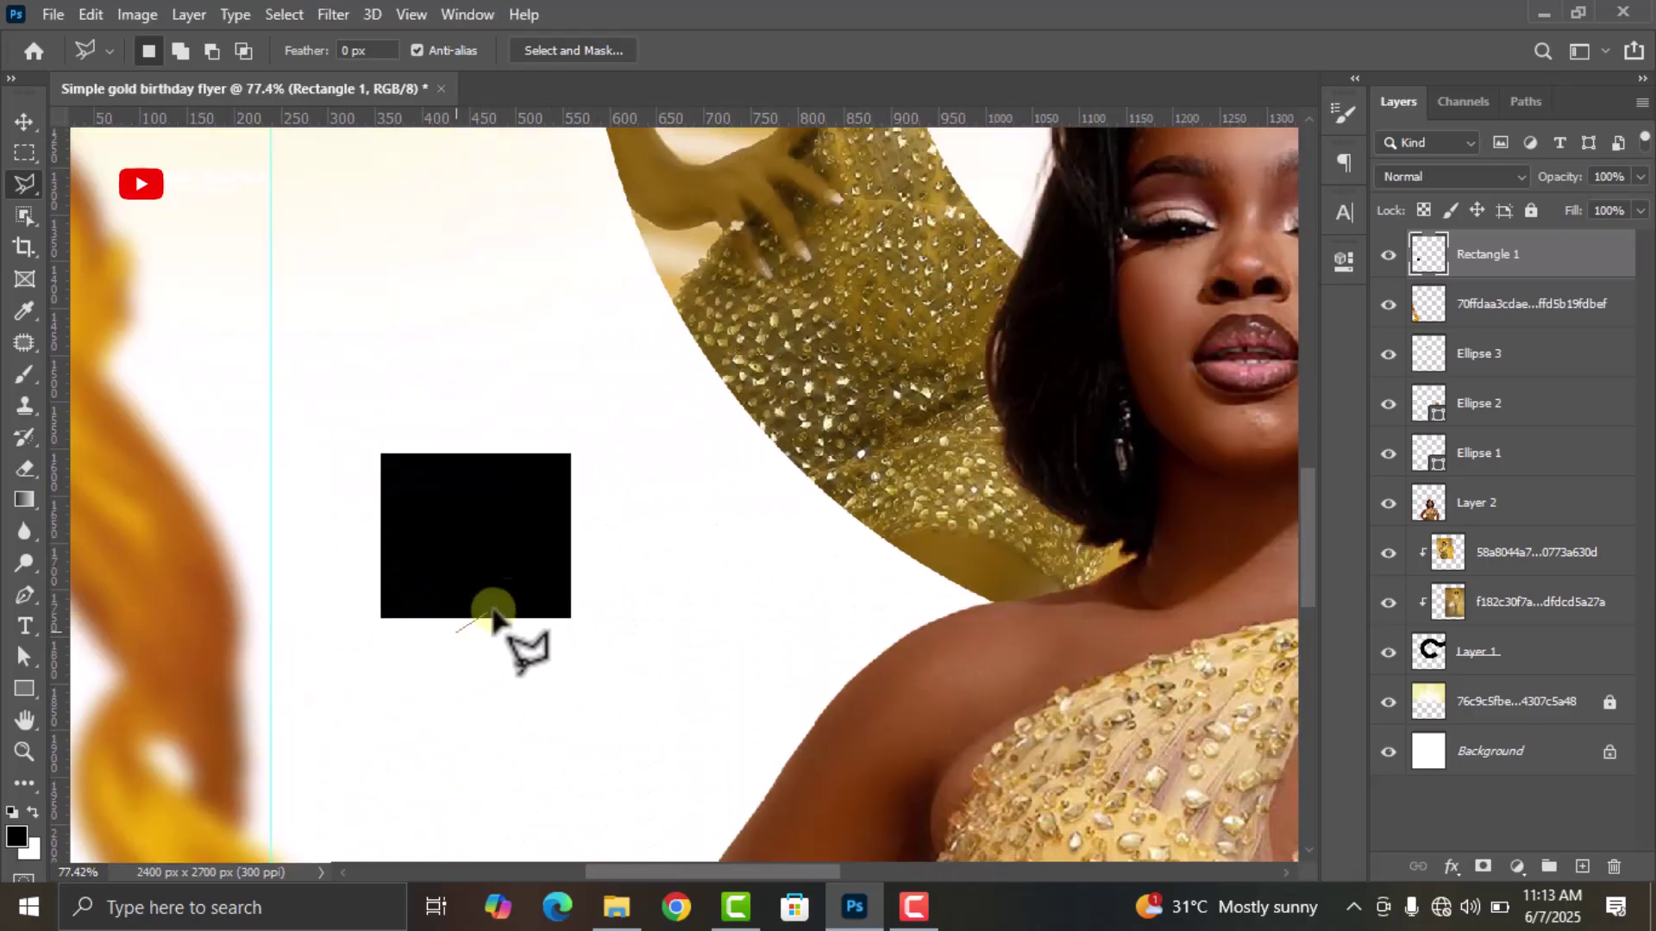
pyautogui.click(578, 515)
pyautogui.click(640, 648)
pyautogui.click(466, 679)
pyautogui.click(458, 633)
pyautogui.rightClick(552, 638)
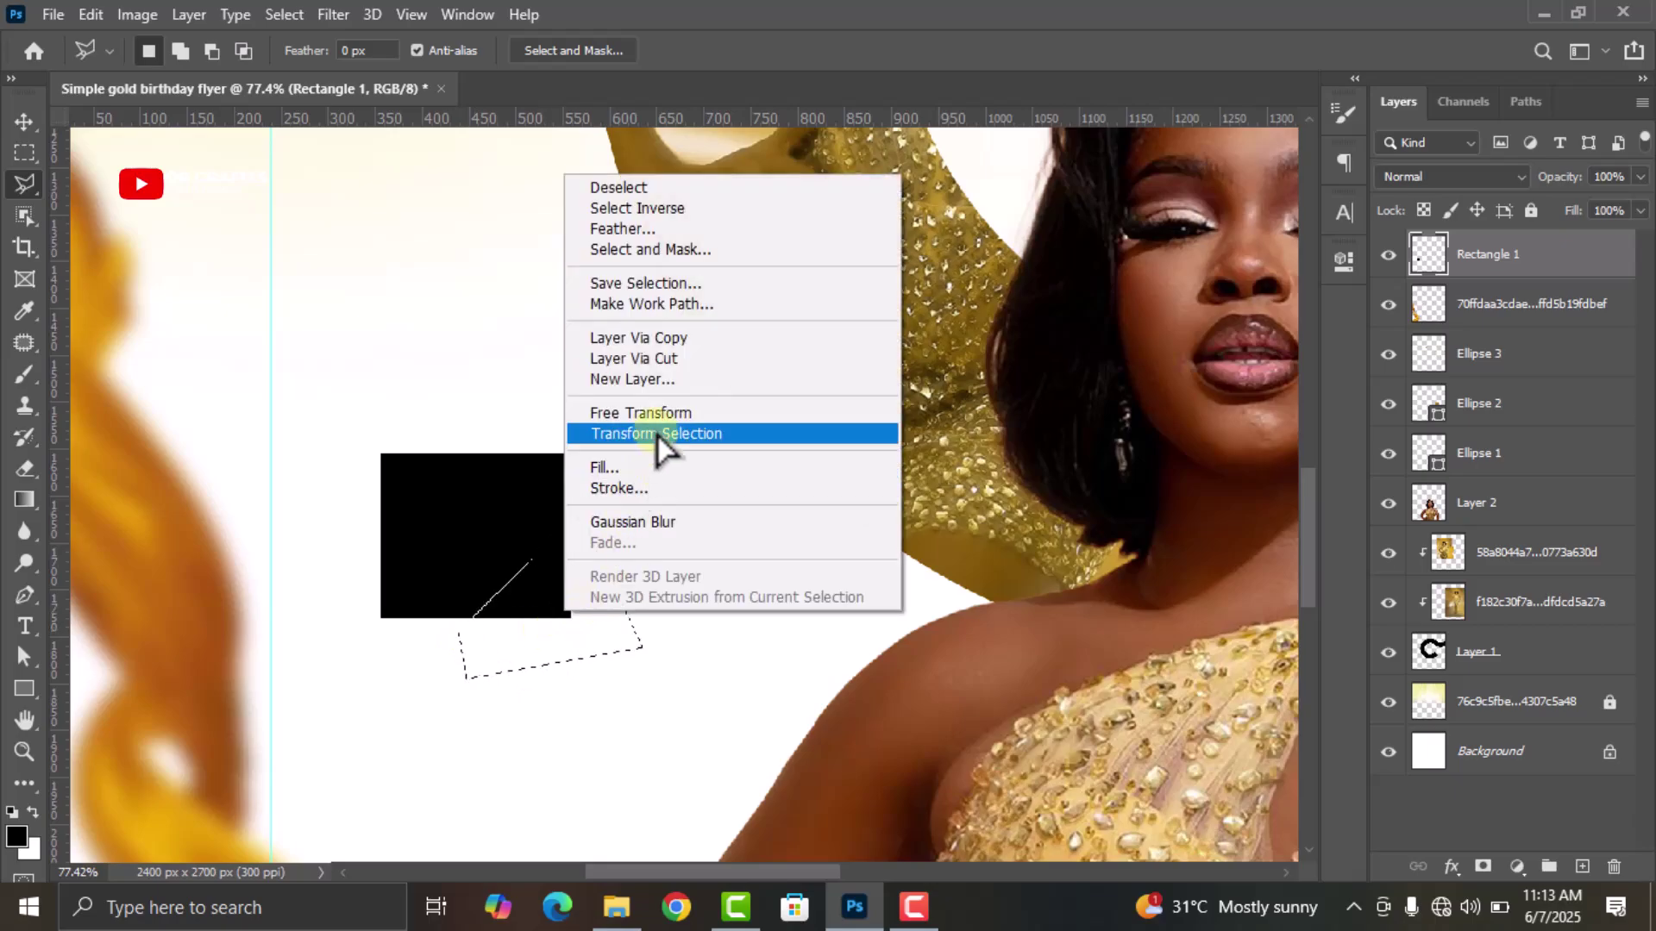
pyautogui.click(672, 369)
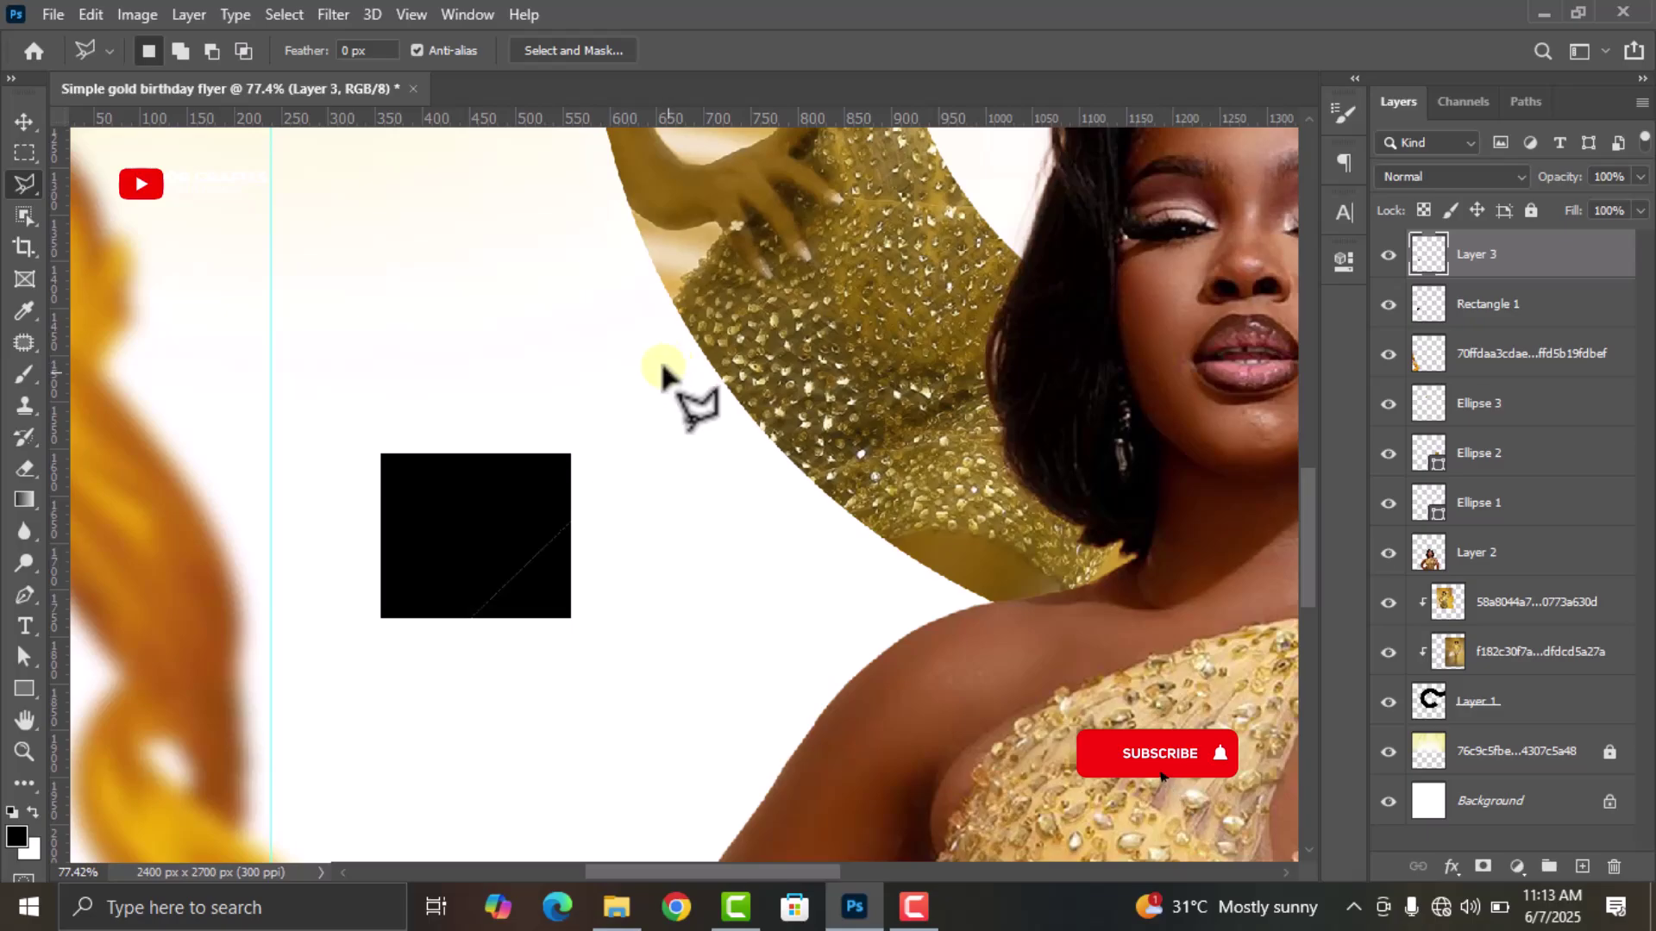
# Separate the rest of the black rectangle from the cut corner and delete it, keeping only the triangle
pyautogui.click(22, 119)
pyautogui.click(412, 501)
pyautogui.moveTo(413, 492); pyautogui.dragTo(411, 436)
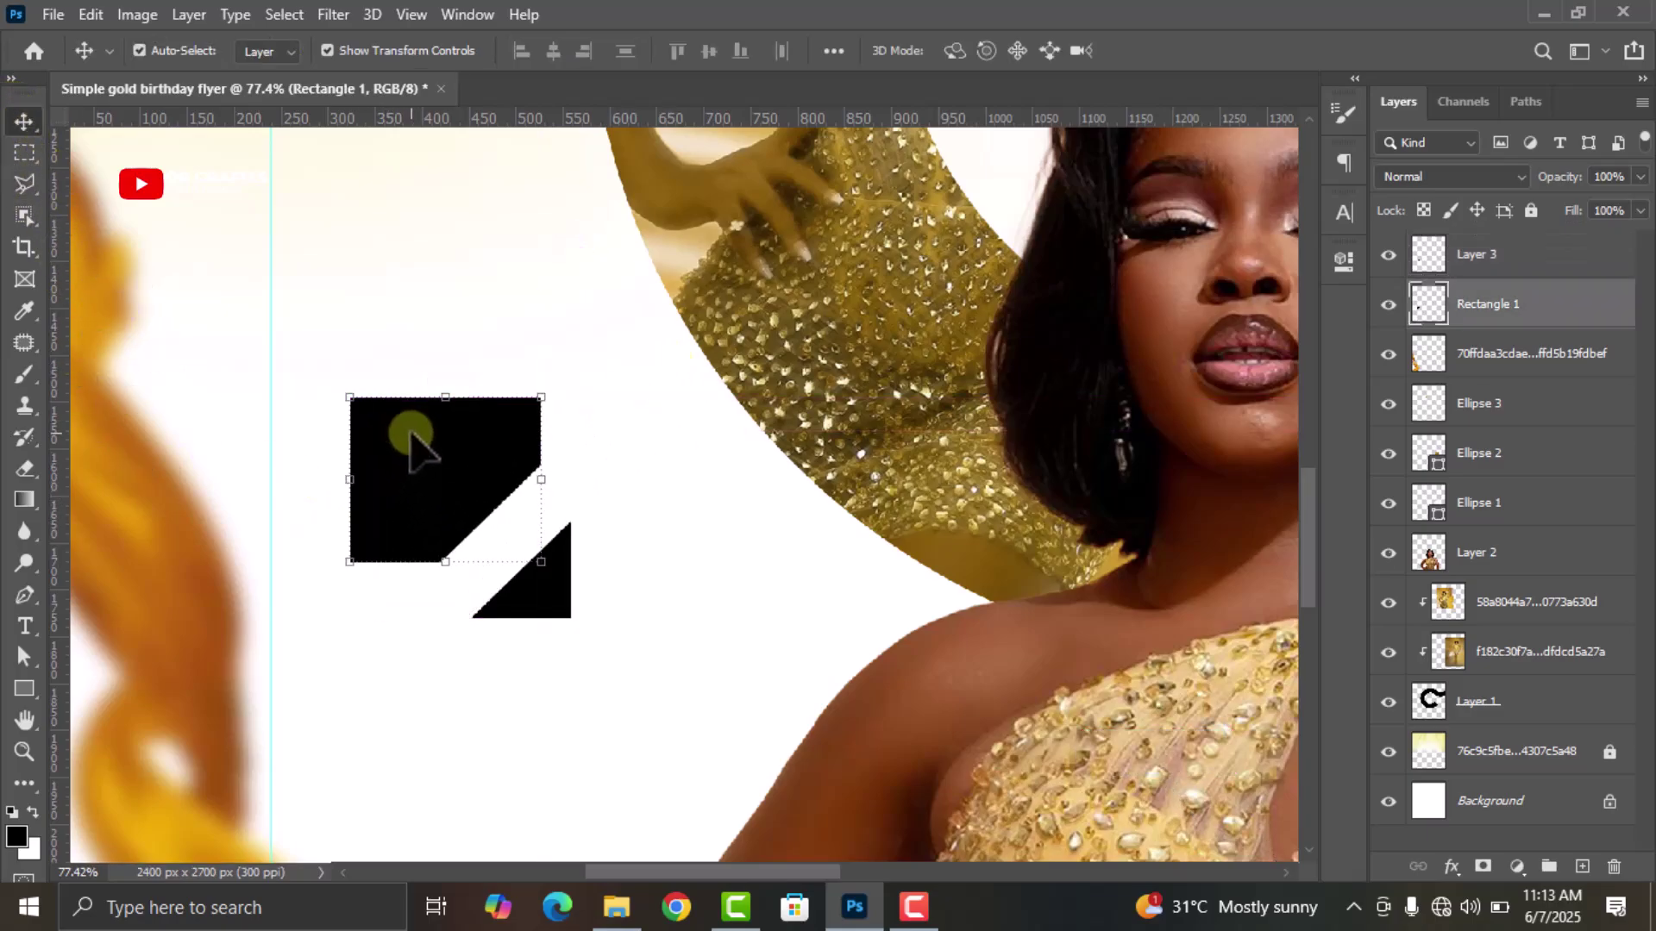
pyautogui.press('Delete')
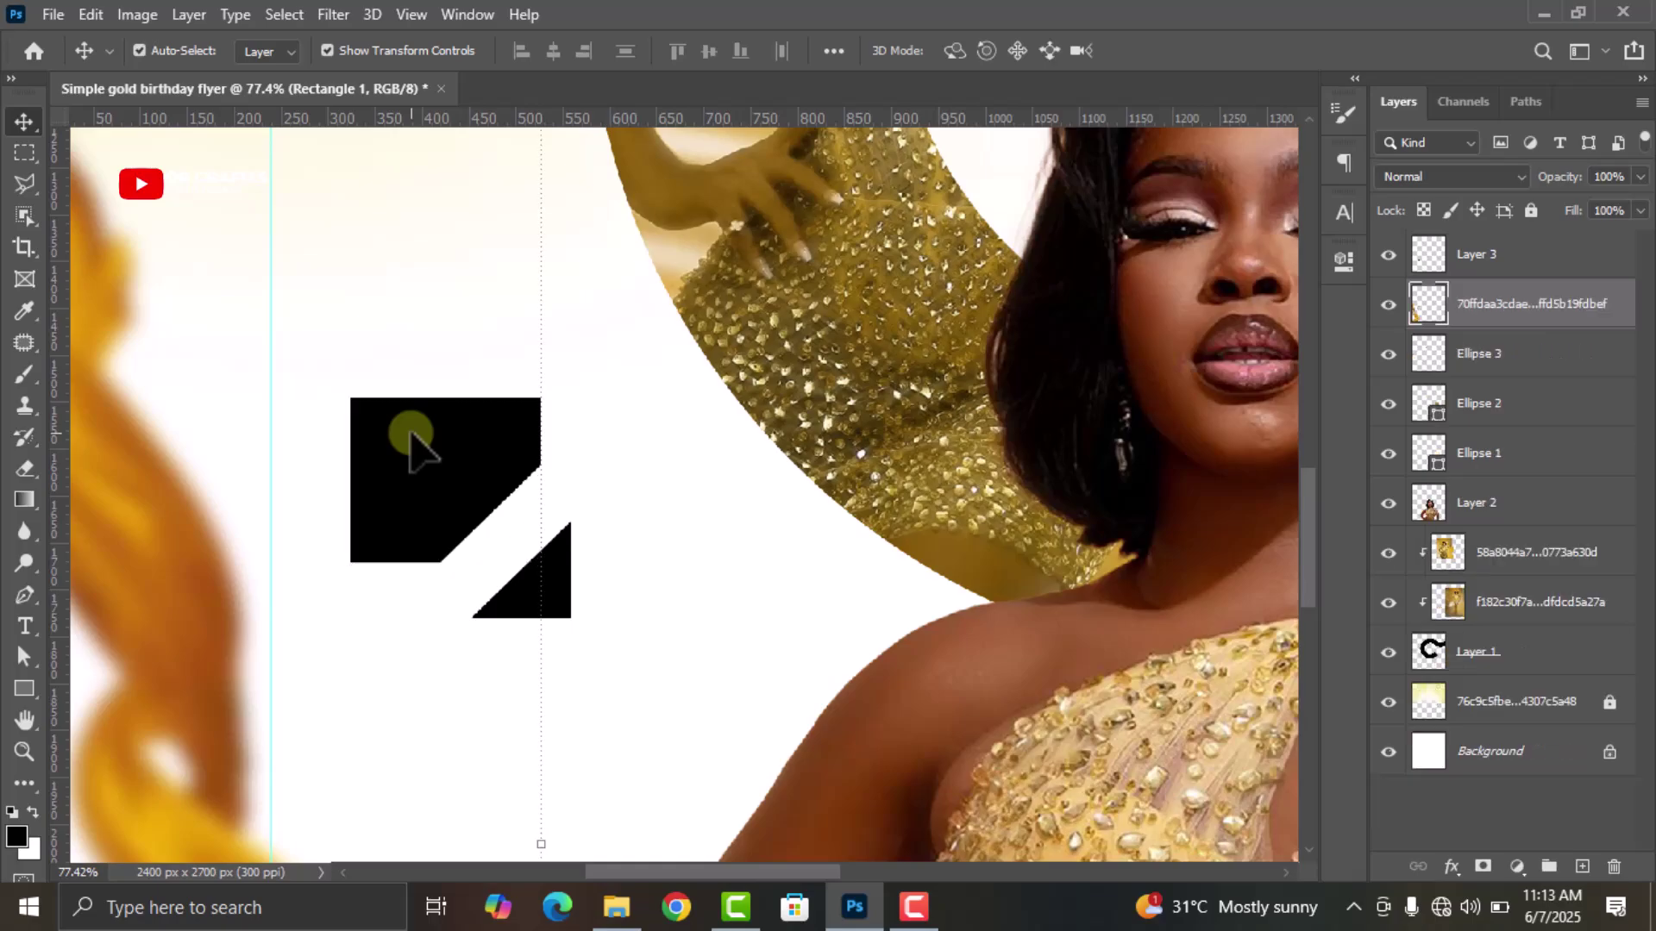
pyautogui.hotkey('ctrl', 't')
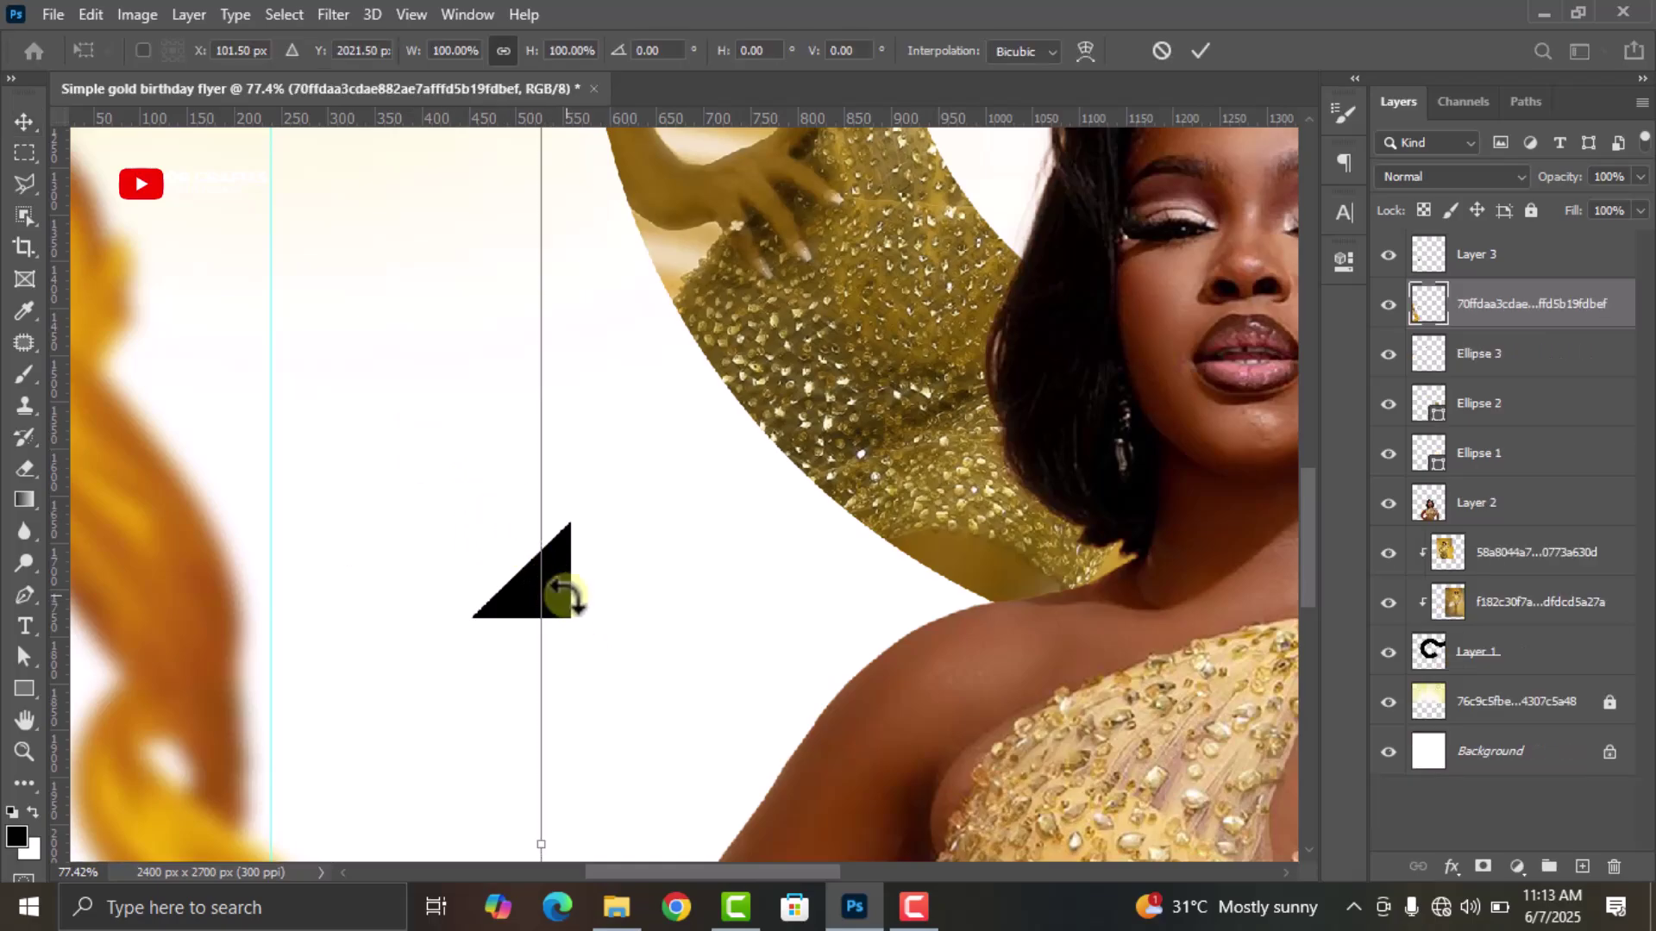
pyautogui.click(1202, 50)
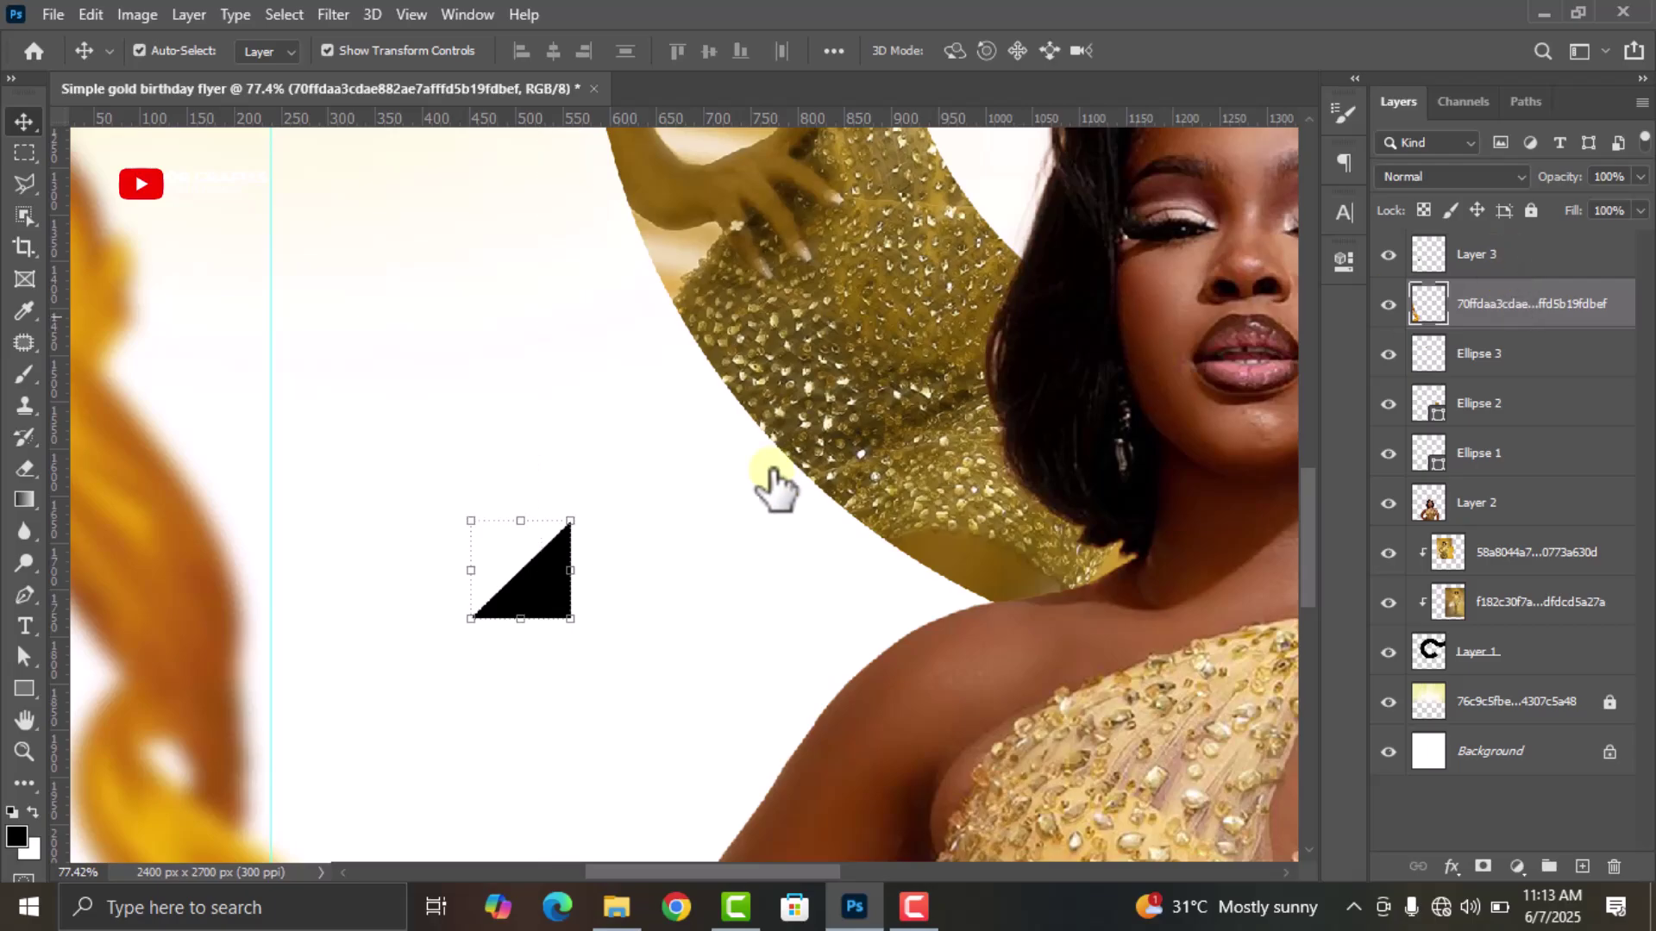
# Move the black triangle below the golden-brown circle and rotate it about -135° so its tip points up
pyautogui.click(527, 603)
pyautogui.scroll(-3, 466, 560)
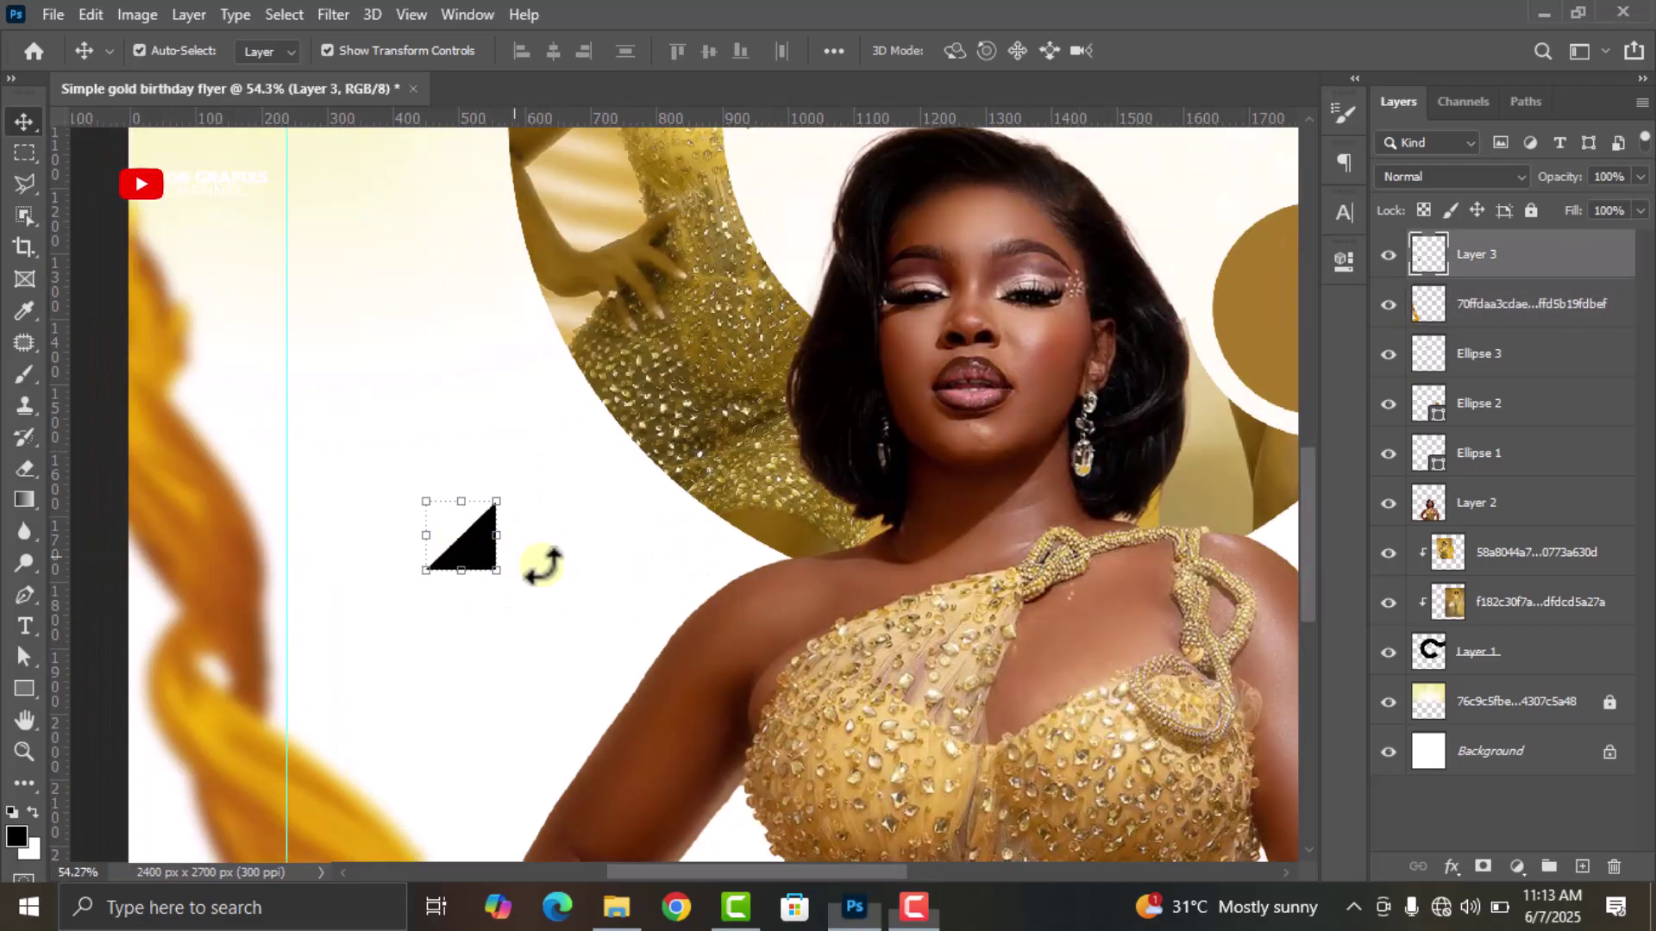
pyautogui.scroll(-3, 638, 595)
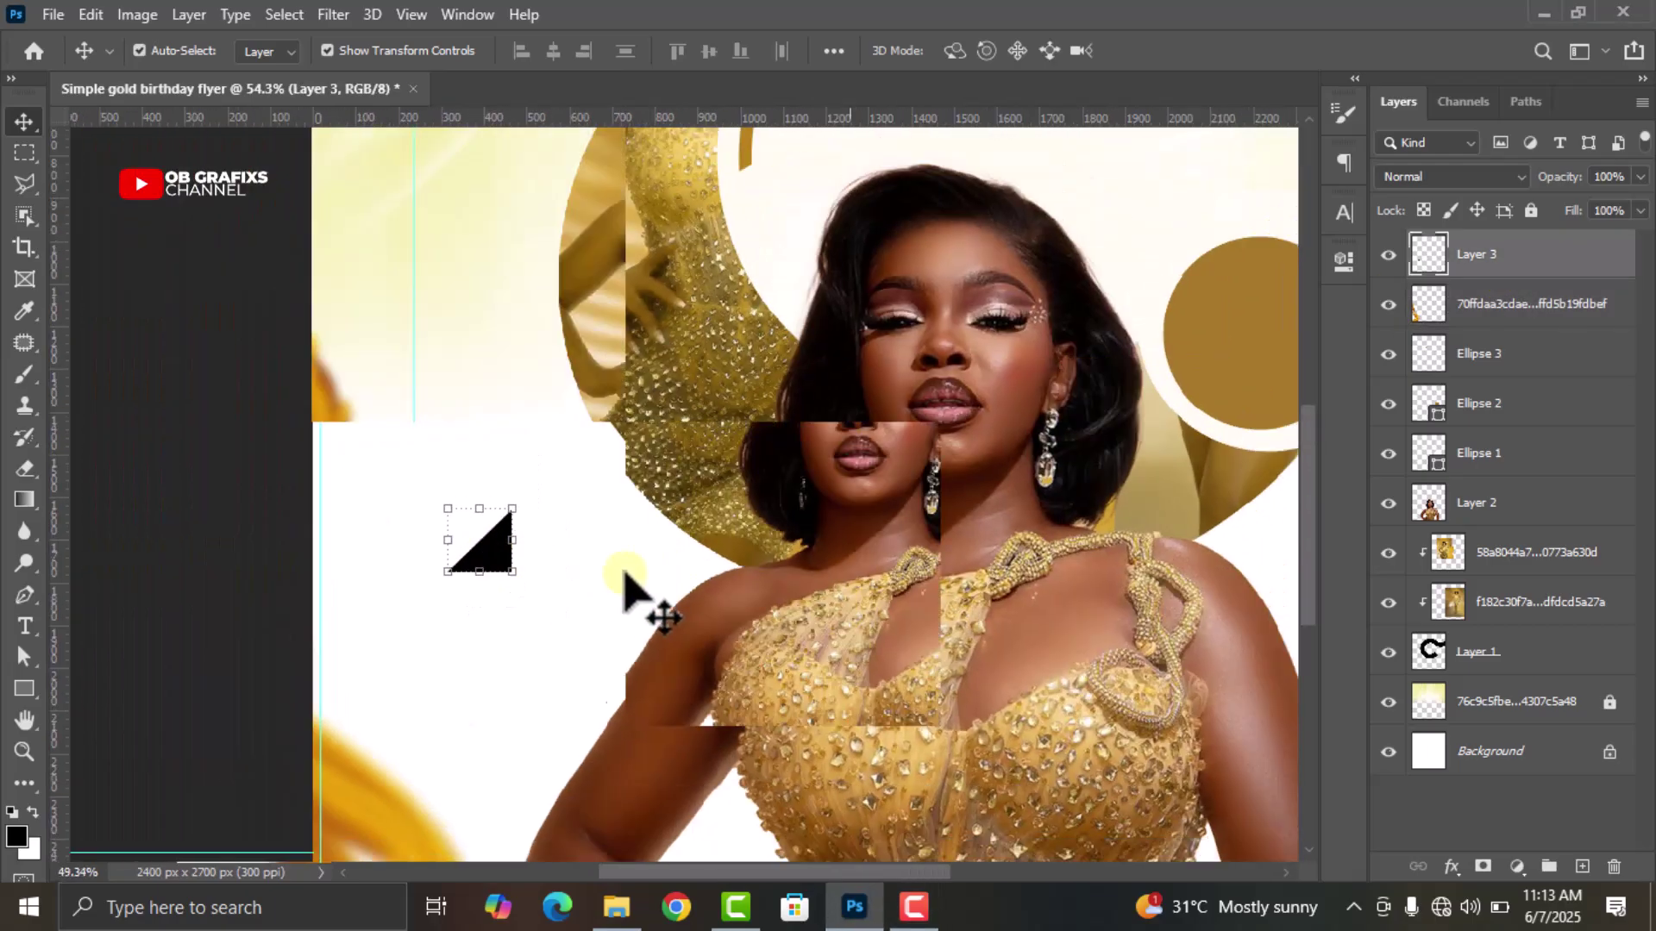
pyautogui.scroll(2, 1034, 595)
pyautogui.moveTo(330, 534); pyautogui.dragTo(897, 497)
pyautogui.scroll(4, 1039, 528)
pyautogui.hotkey('ctrl', 't')
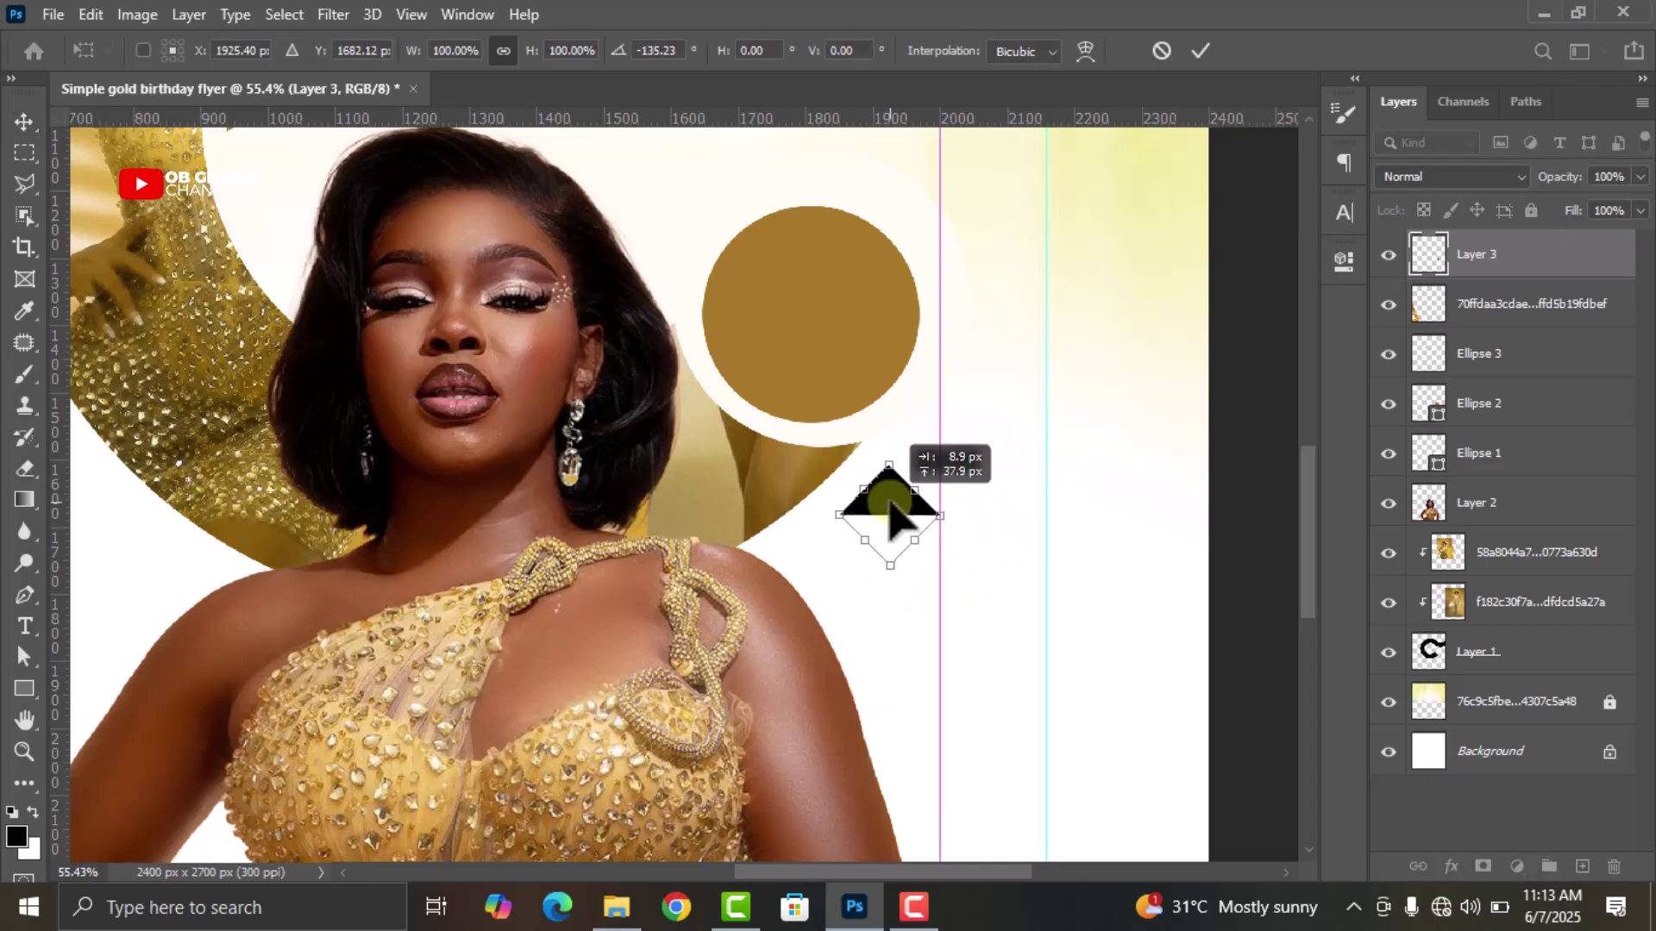
pyautogui.click(1201, 54)
# Scale the black triangle to about 74% and place it close beneath the golden-brown circle's lower-right edge
pyautogui.scroll(3, 914, 517)
pyautogui.click(891, 517)
pyautogui.moveTo(951, 536); pyautogui.dragTo(889, 489)
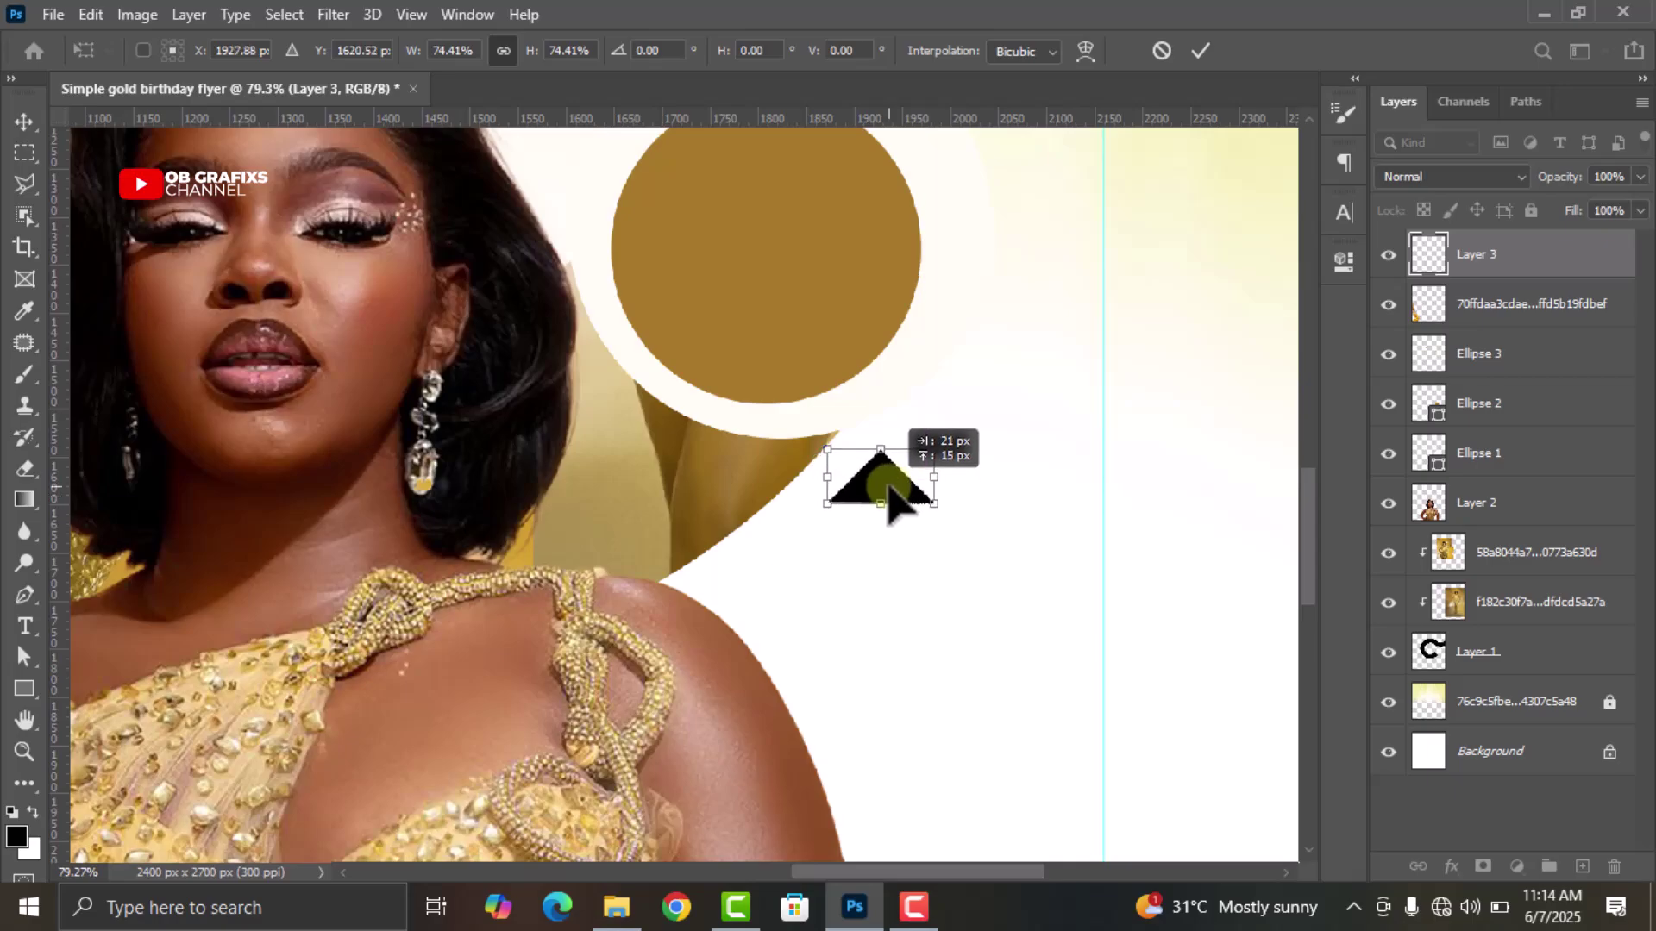
pyautogui.click(1202, 50)
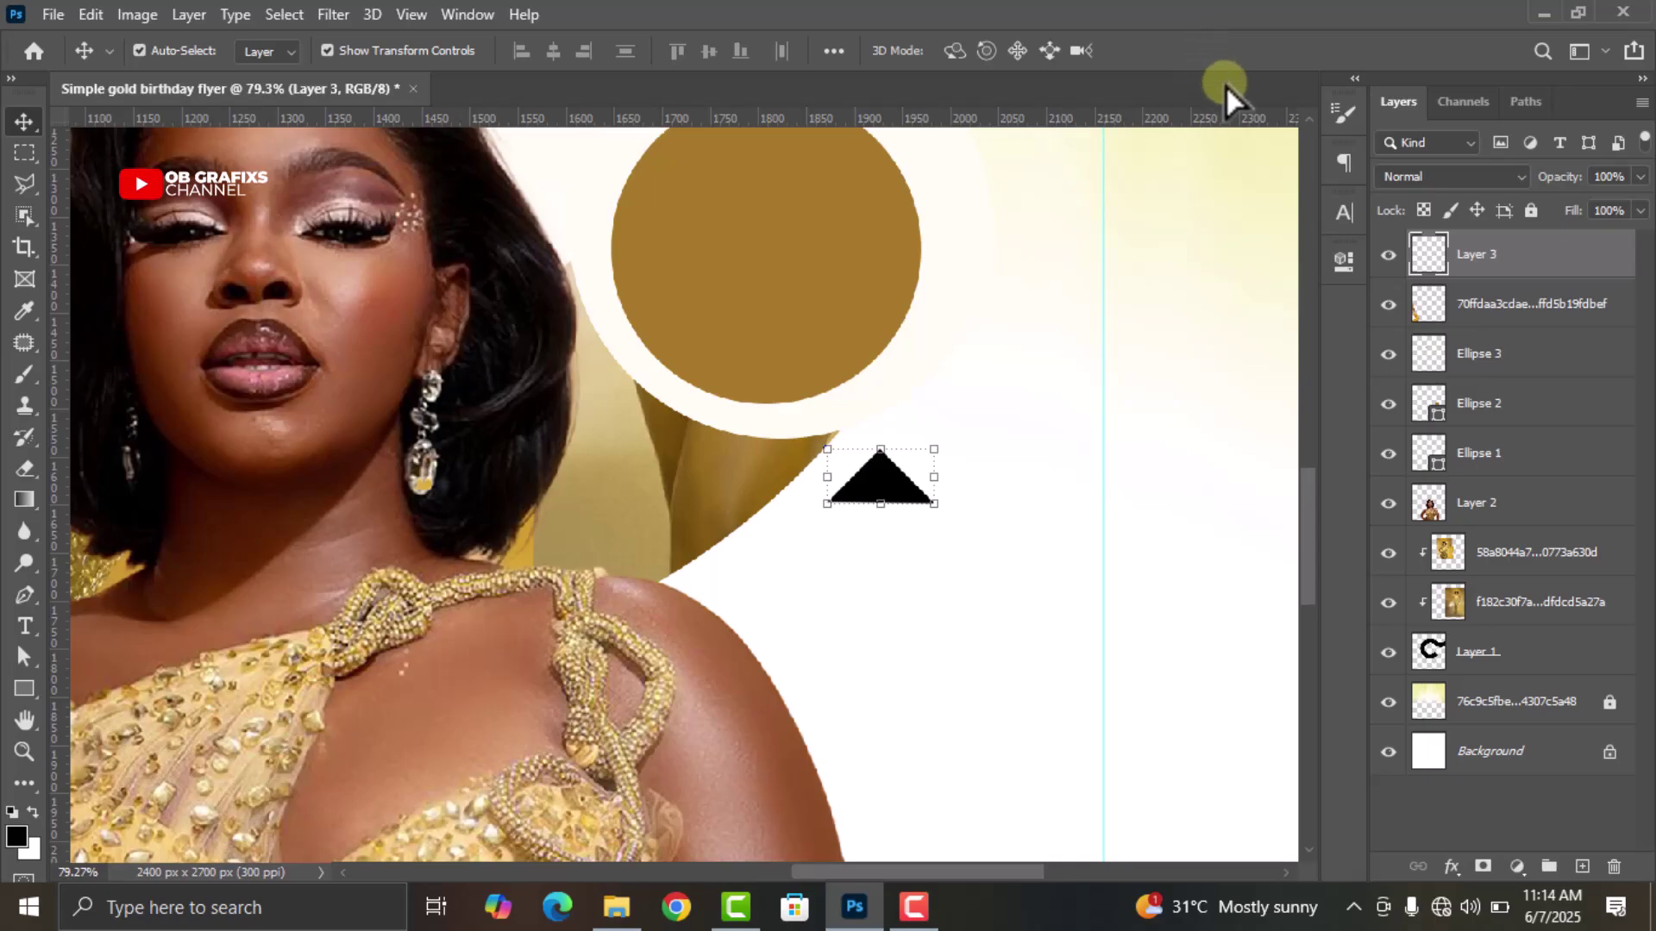
# Apply a Color Overlay of dark maroon #5c0419 to the triangle
pyautogui.click(1451, 867)
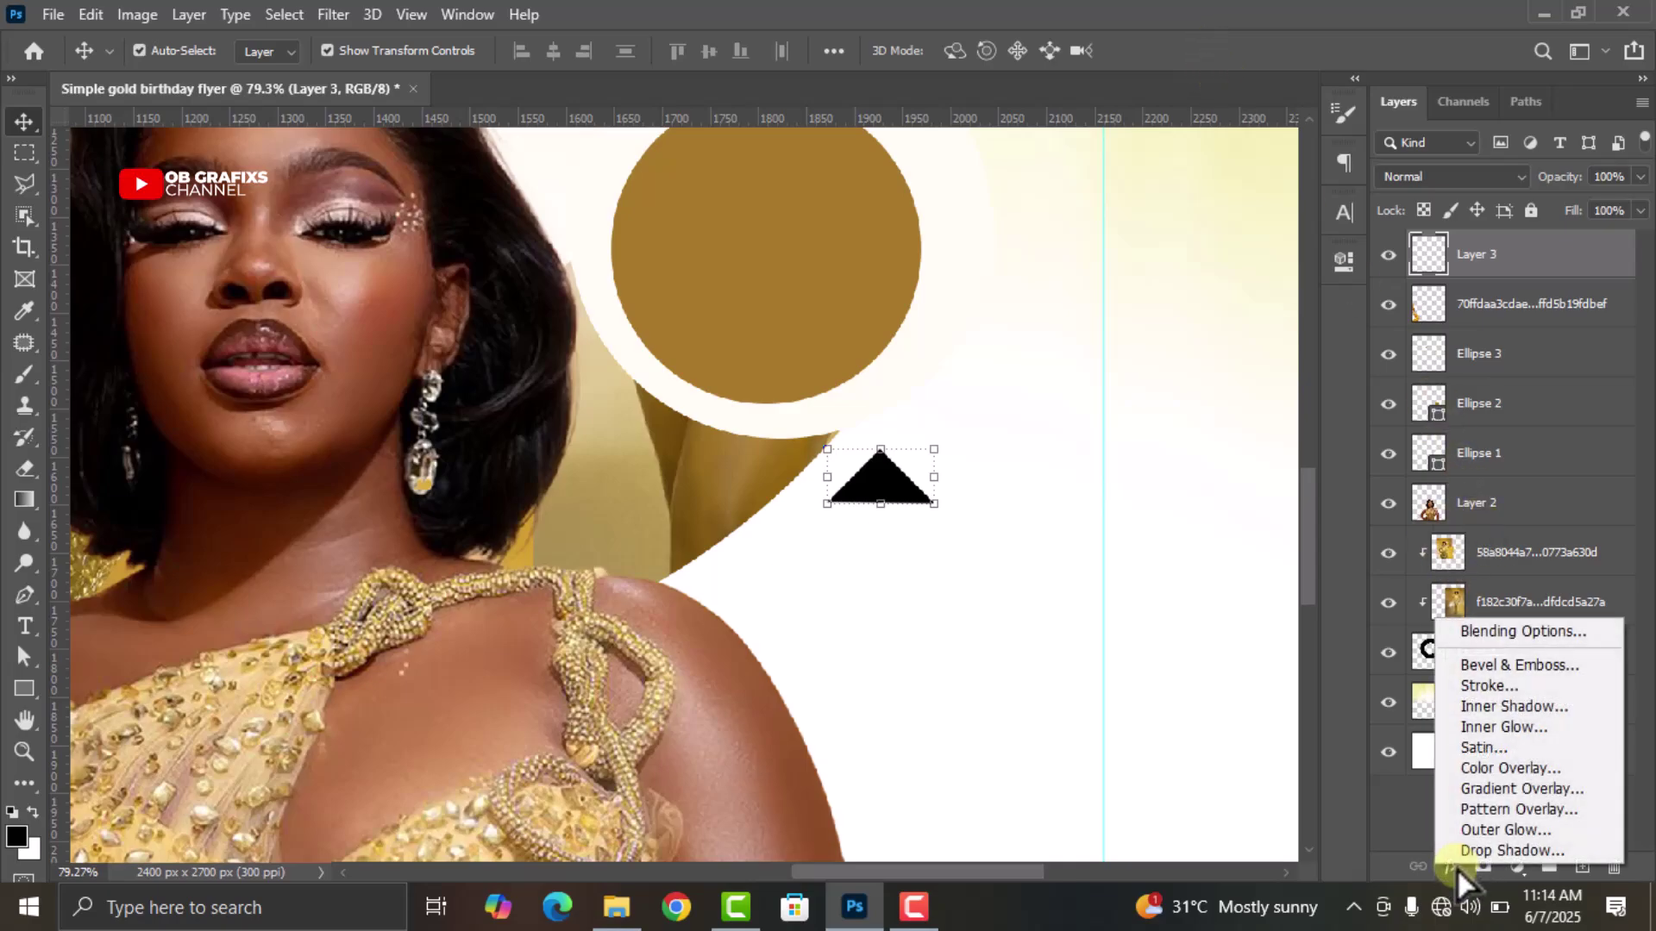
pyautogui.click(1480, 774)
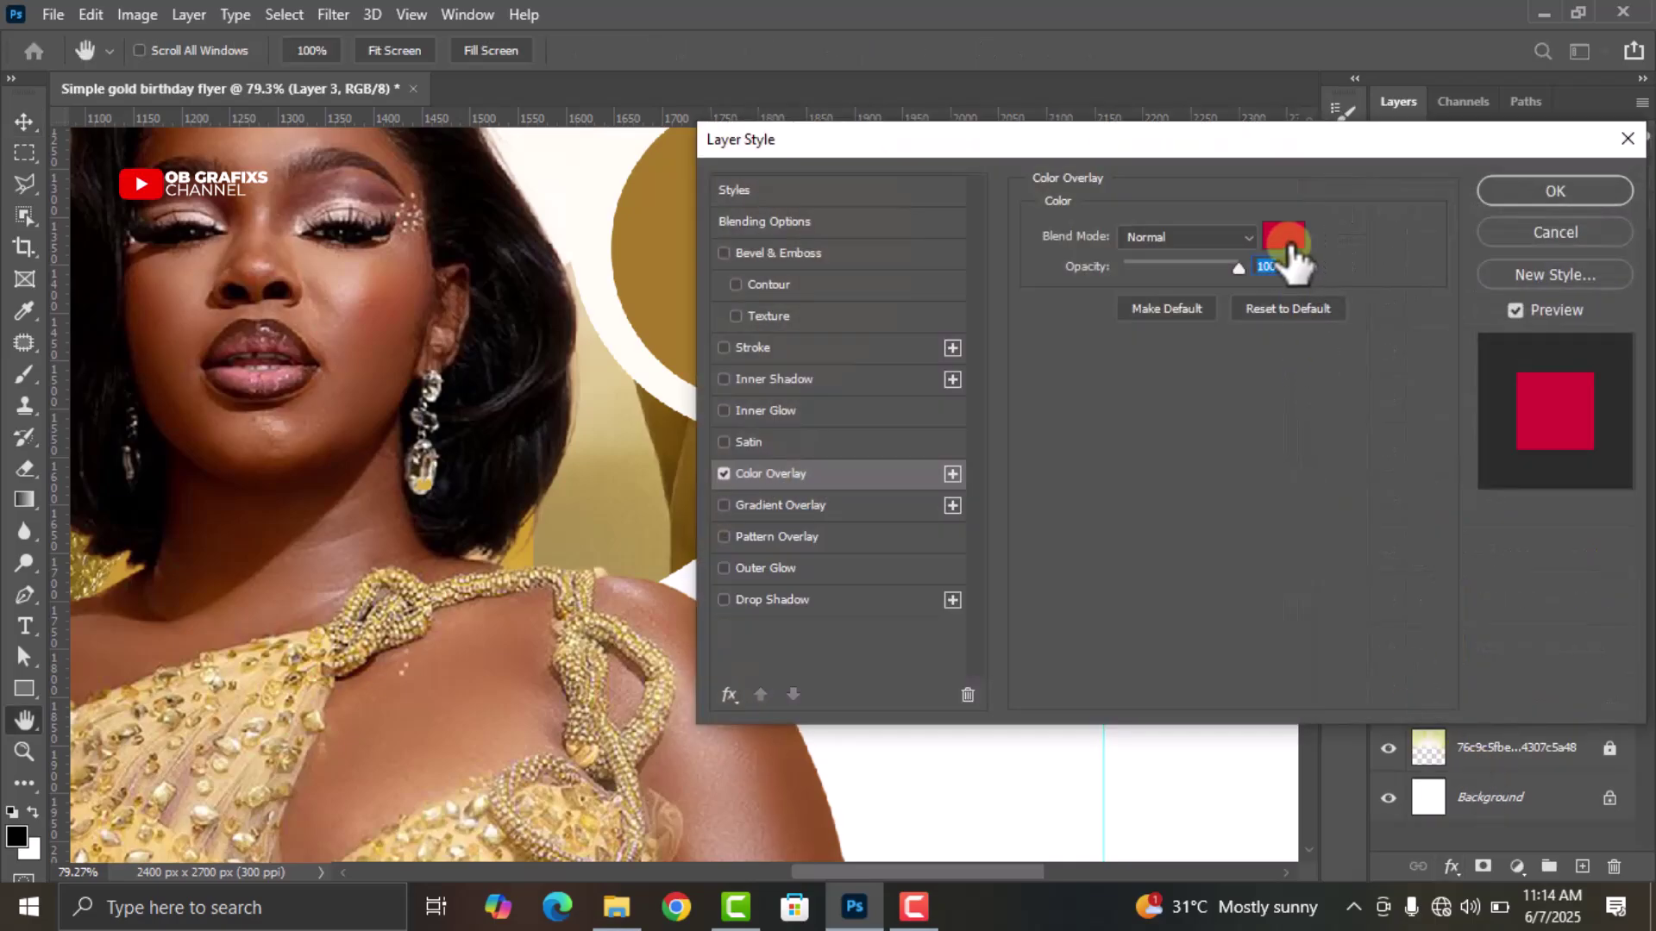
pyautogui.click(1285, 241)
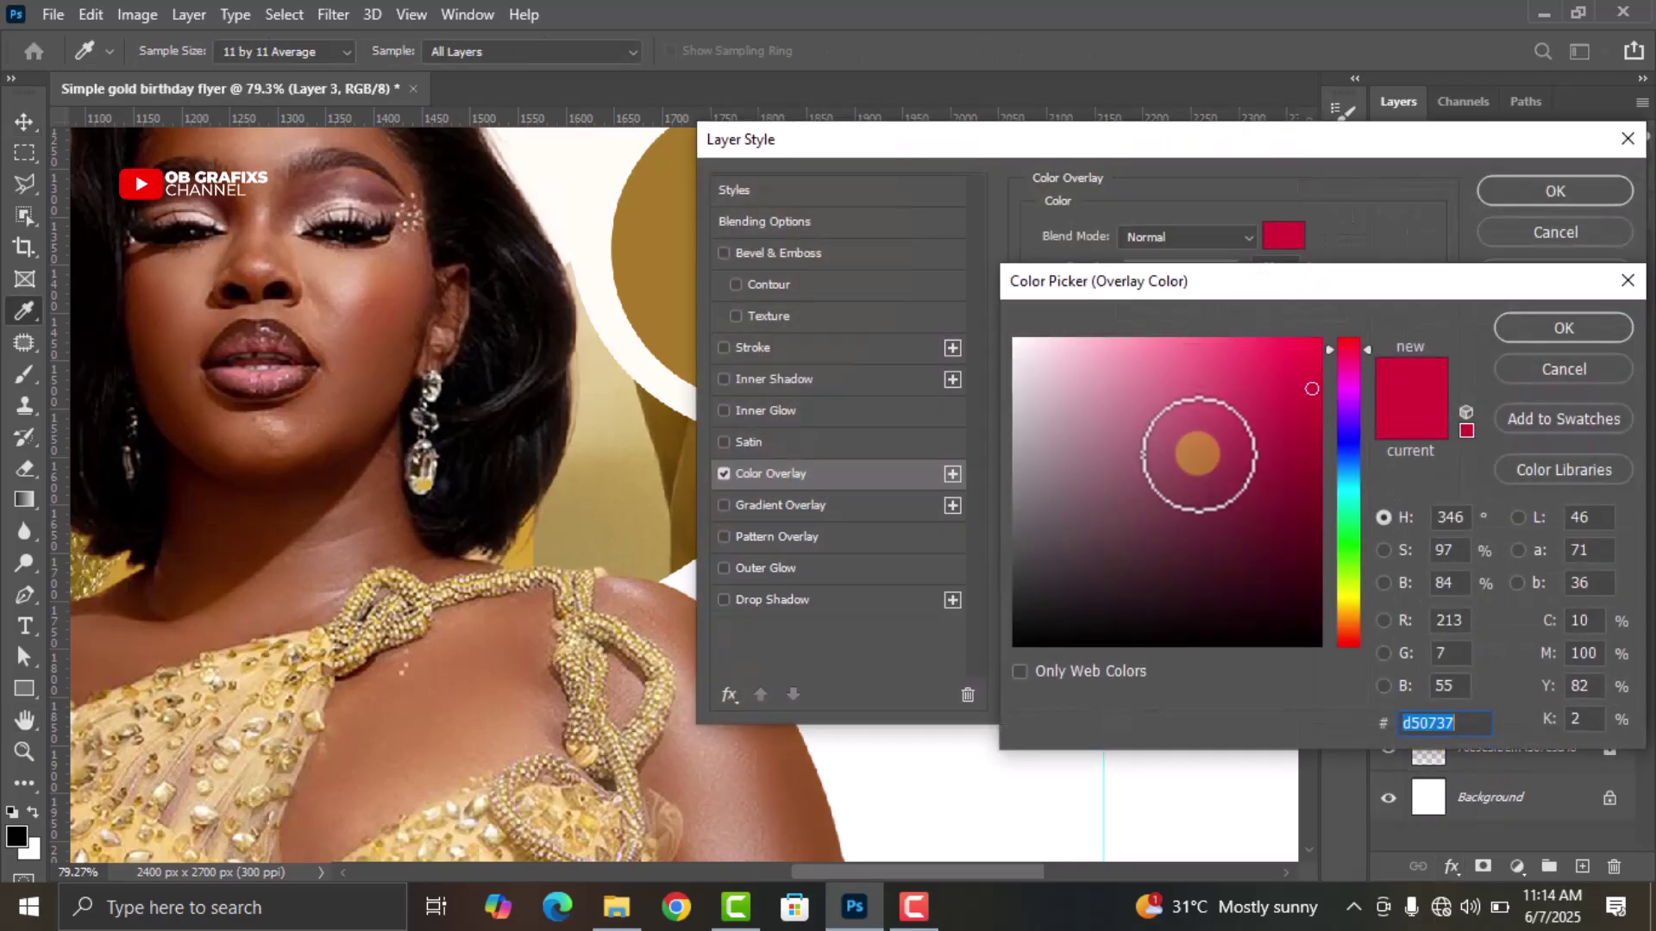
pyautogui.write('5')
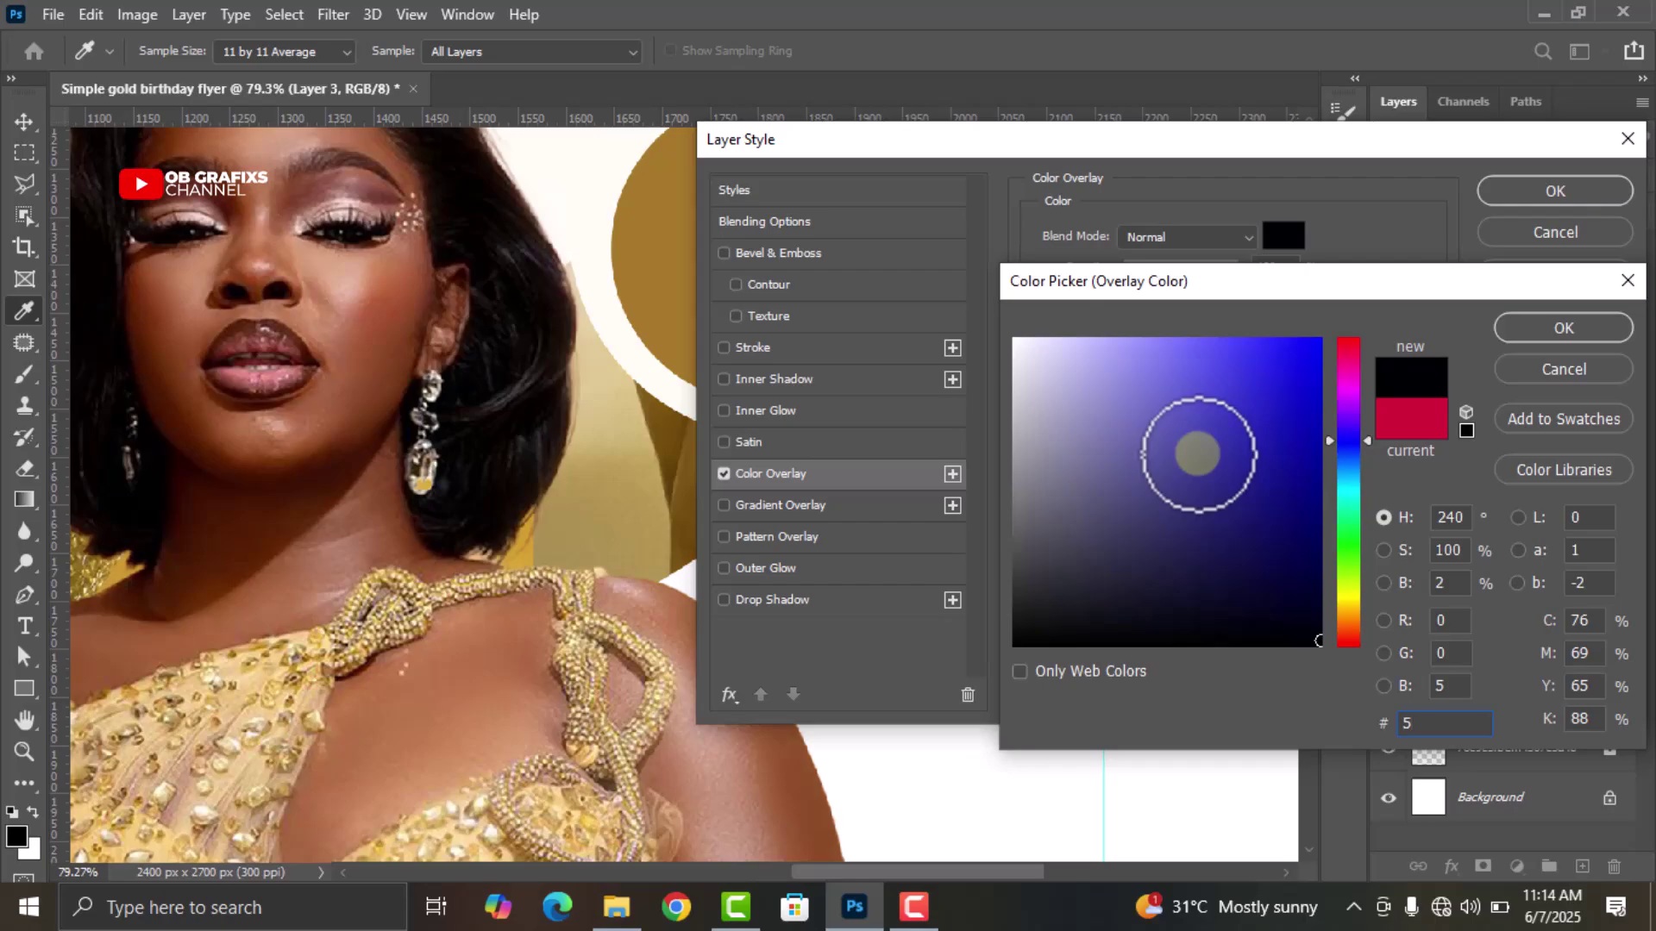
pyautogui.write('c0')
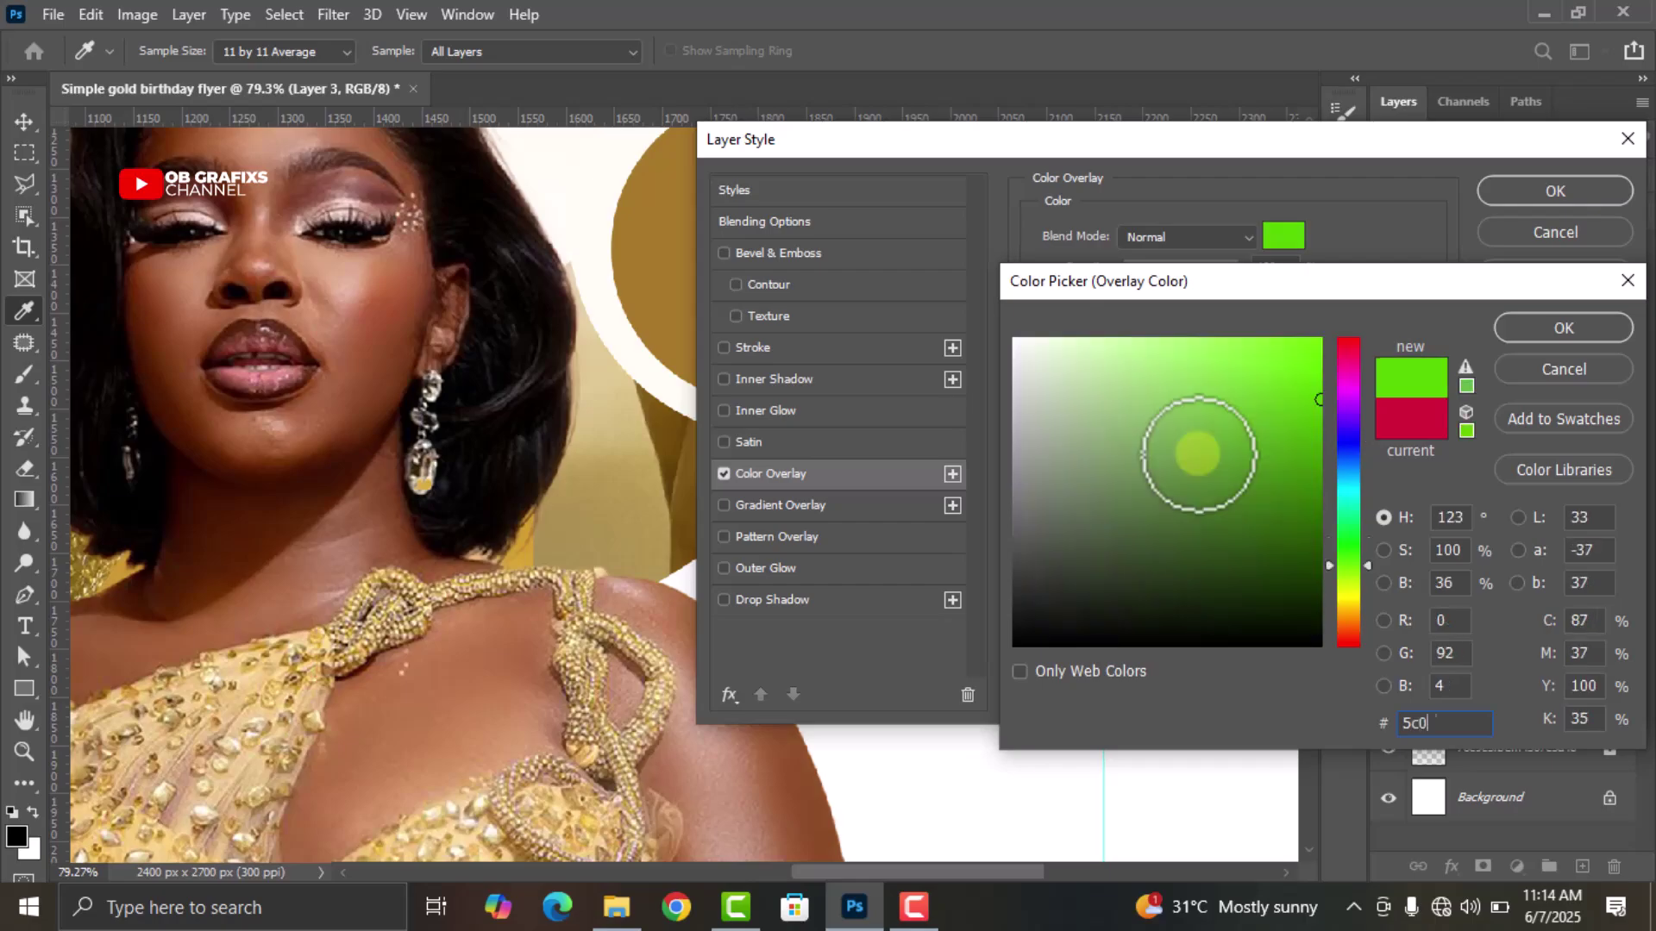
pyautogui.write('419')
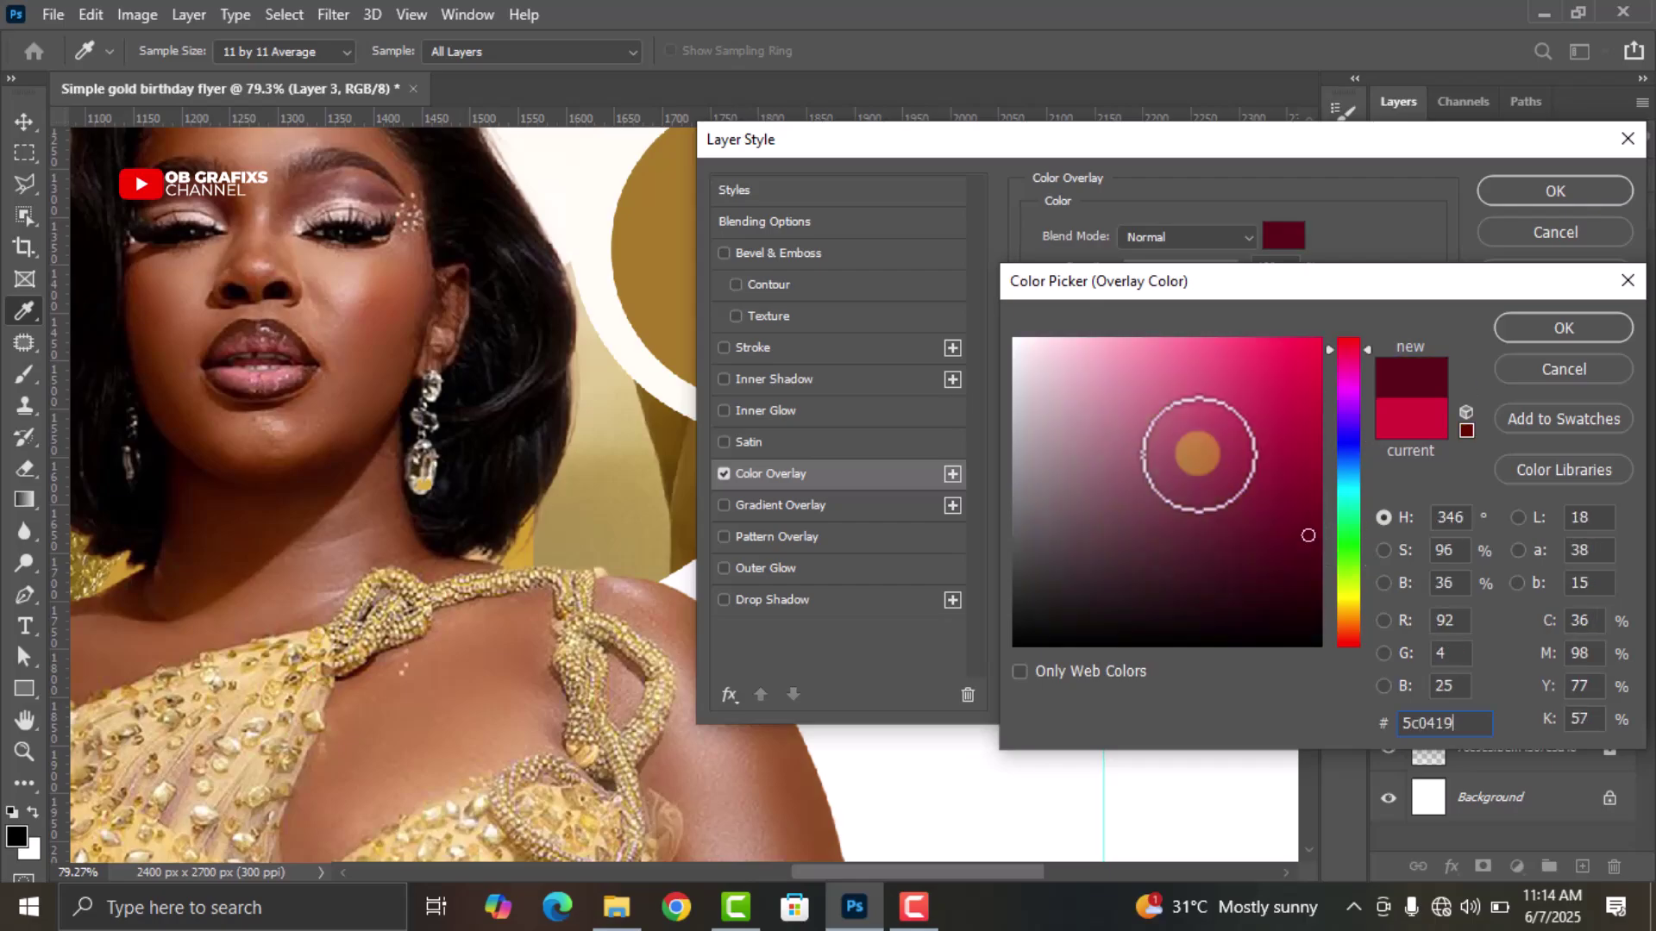
pyautogui.click(1565, 328)
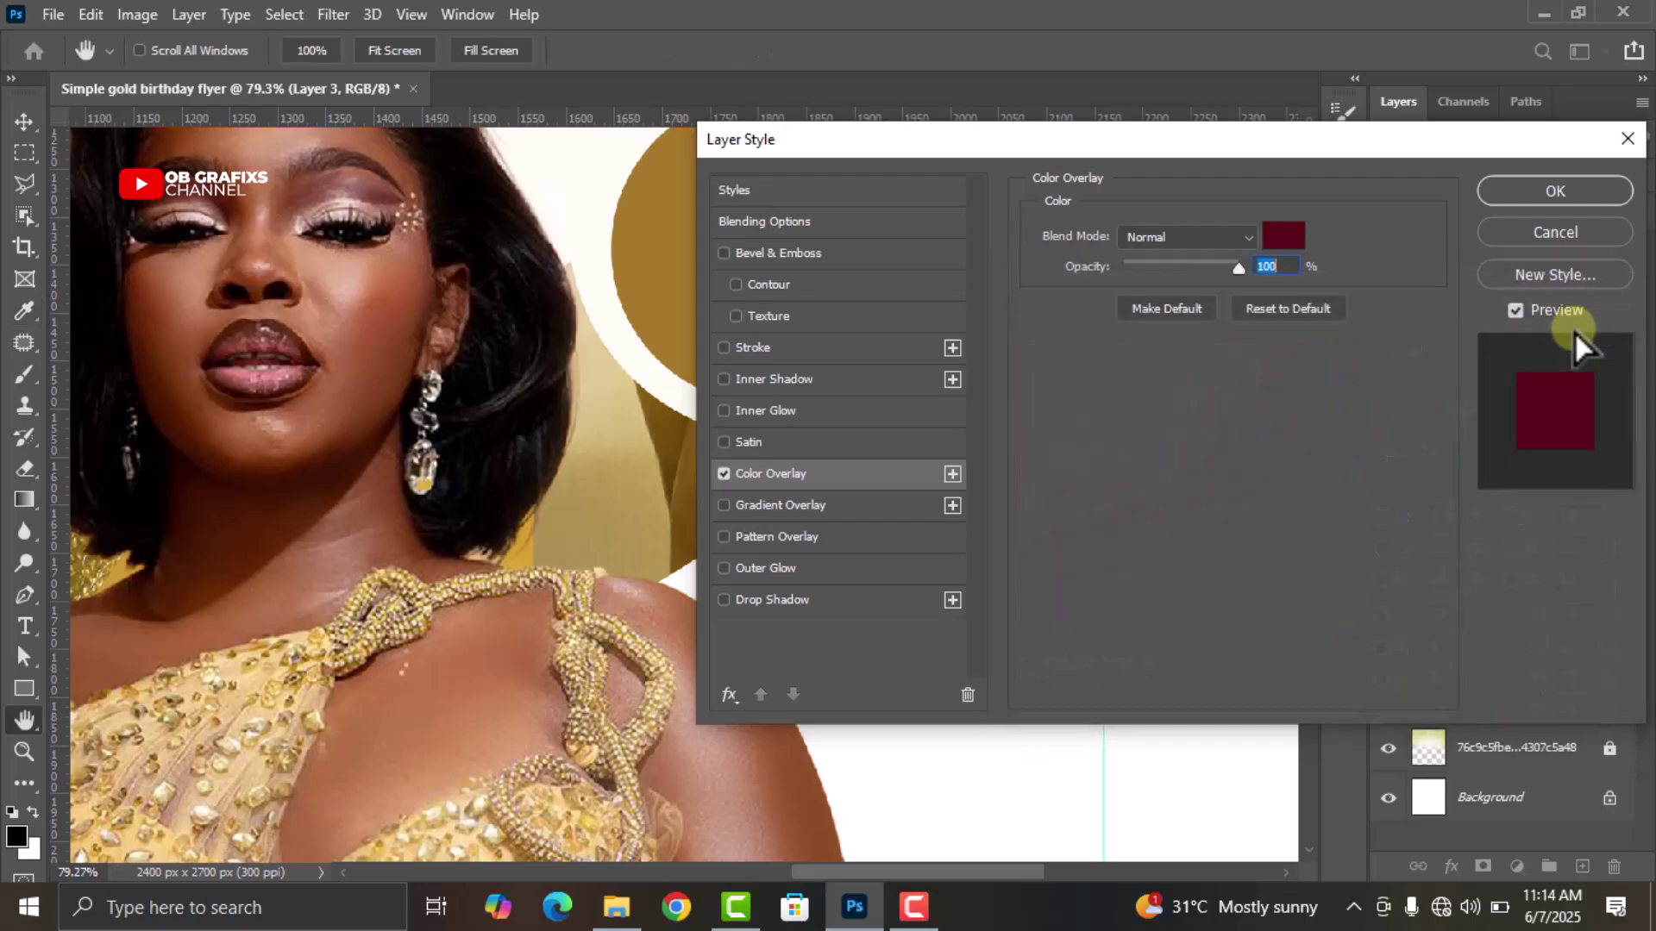
pyautogui.click(1562, 187)
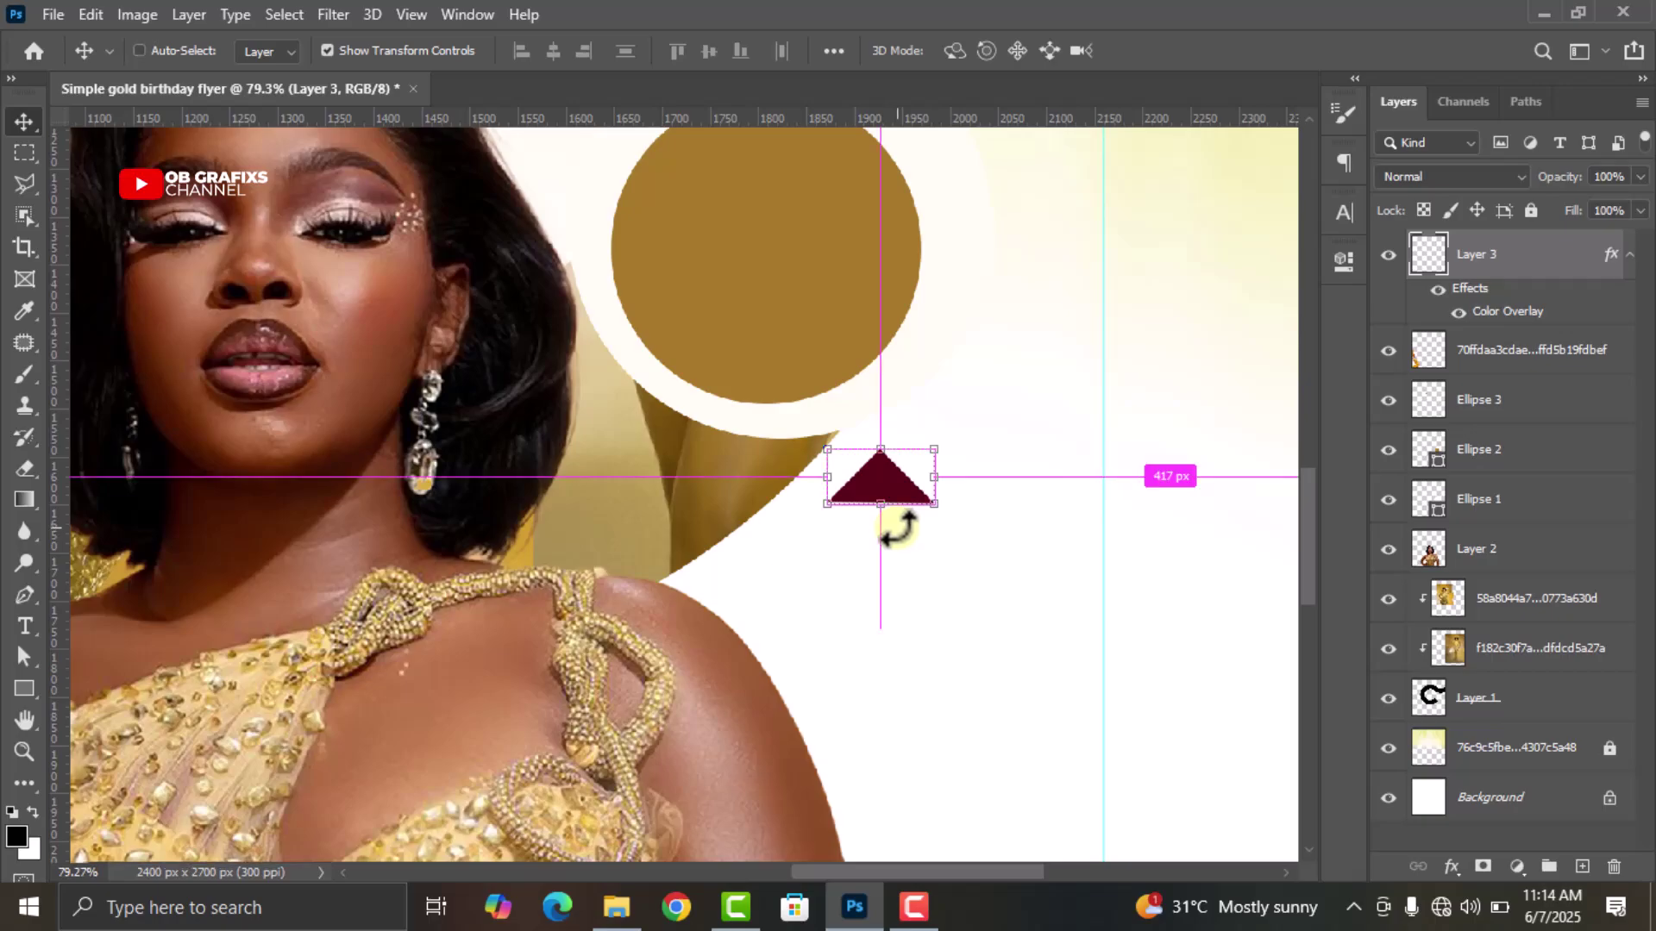
# Duplicate the maroon triangle, scale the copy to about 77% and place it directly beneath the original
pyautogui.hotkey('ctrl', 'j')
pyautogui.moveTo(888, 496); pyautogui.dragTo(884, 538)
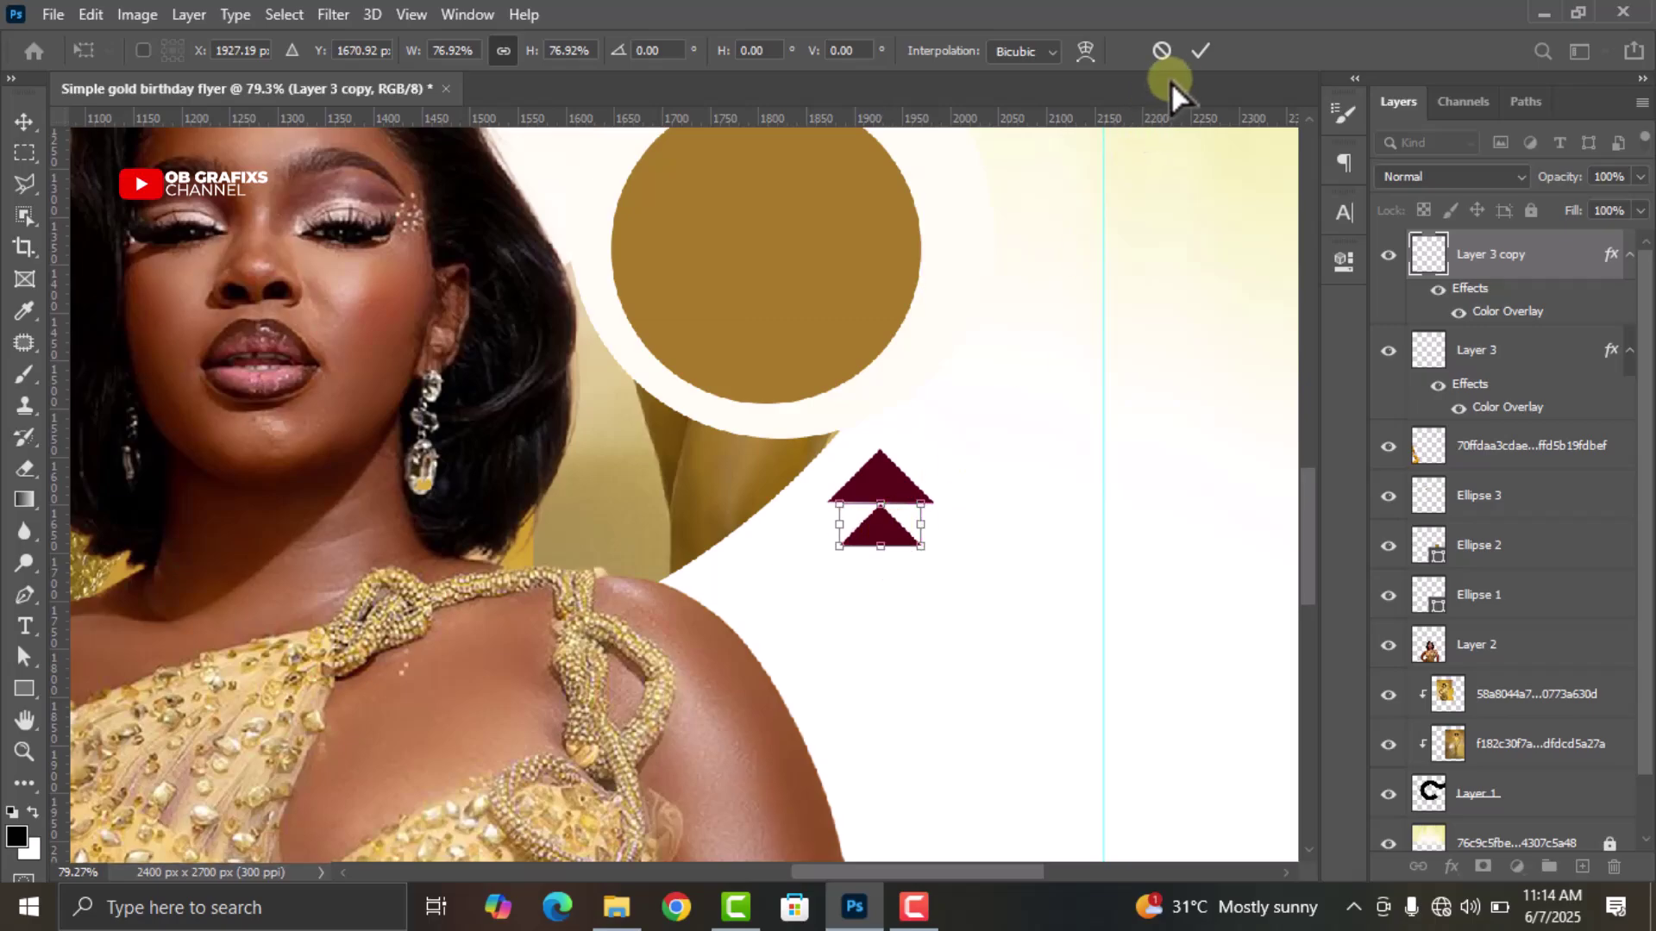
pyautogui.click(1199, 50)
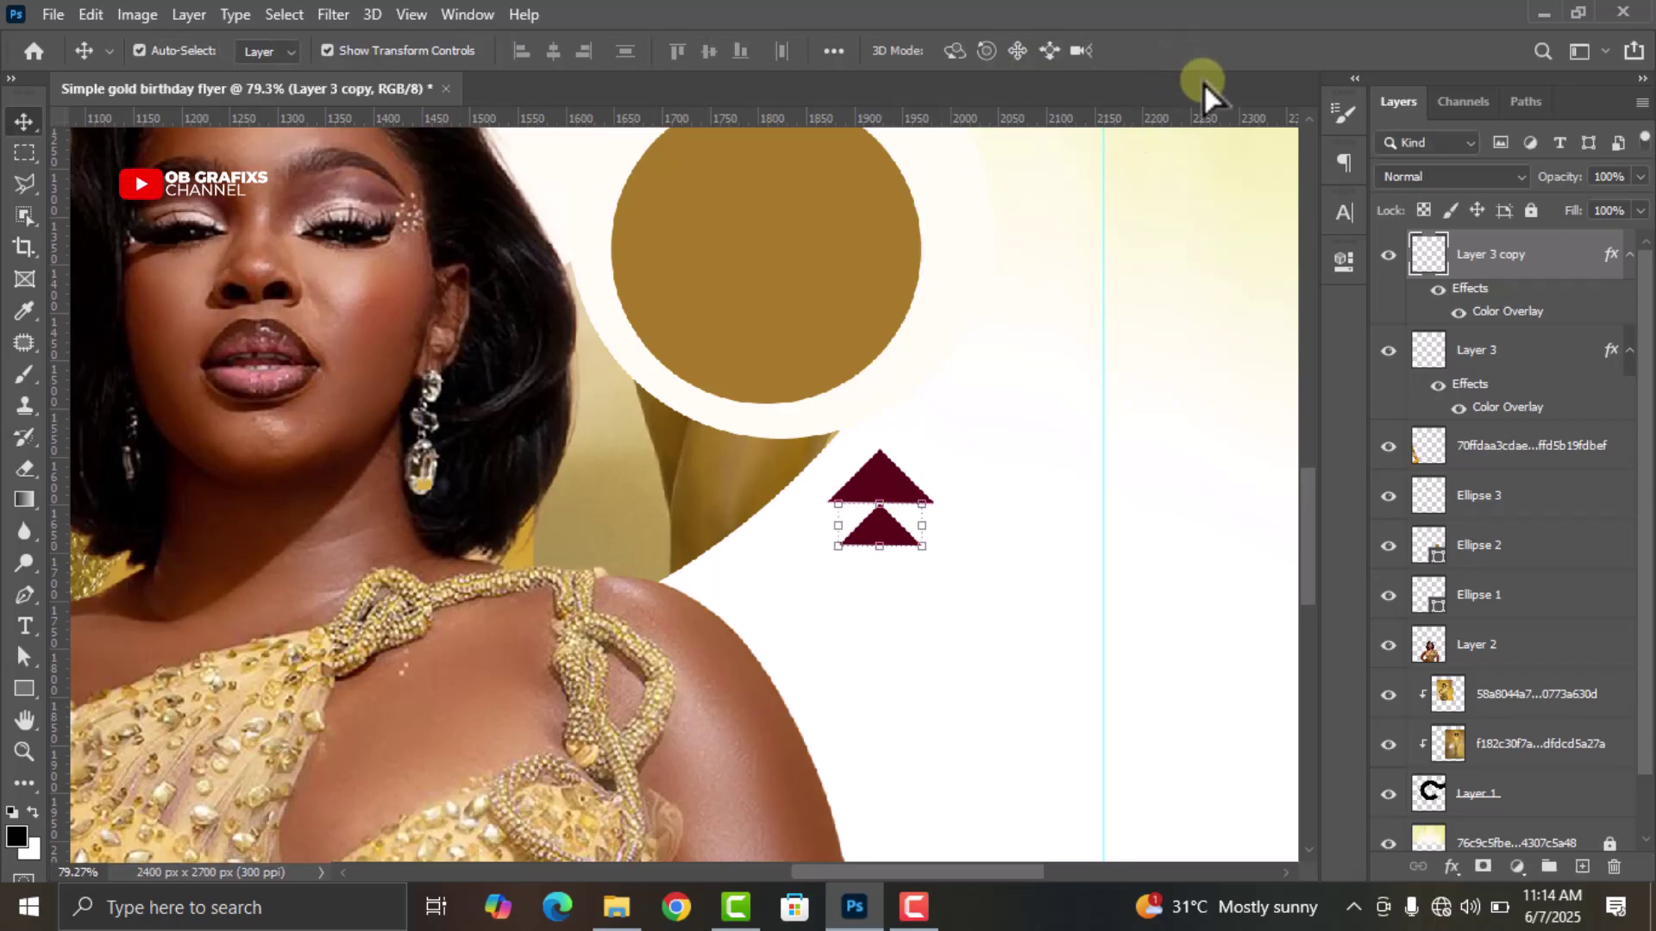
# Change the smaller triangle's Color Overlay to the lighter maroon #8a0424
pyautogui.doubleClick(1519, 312)
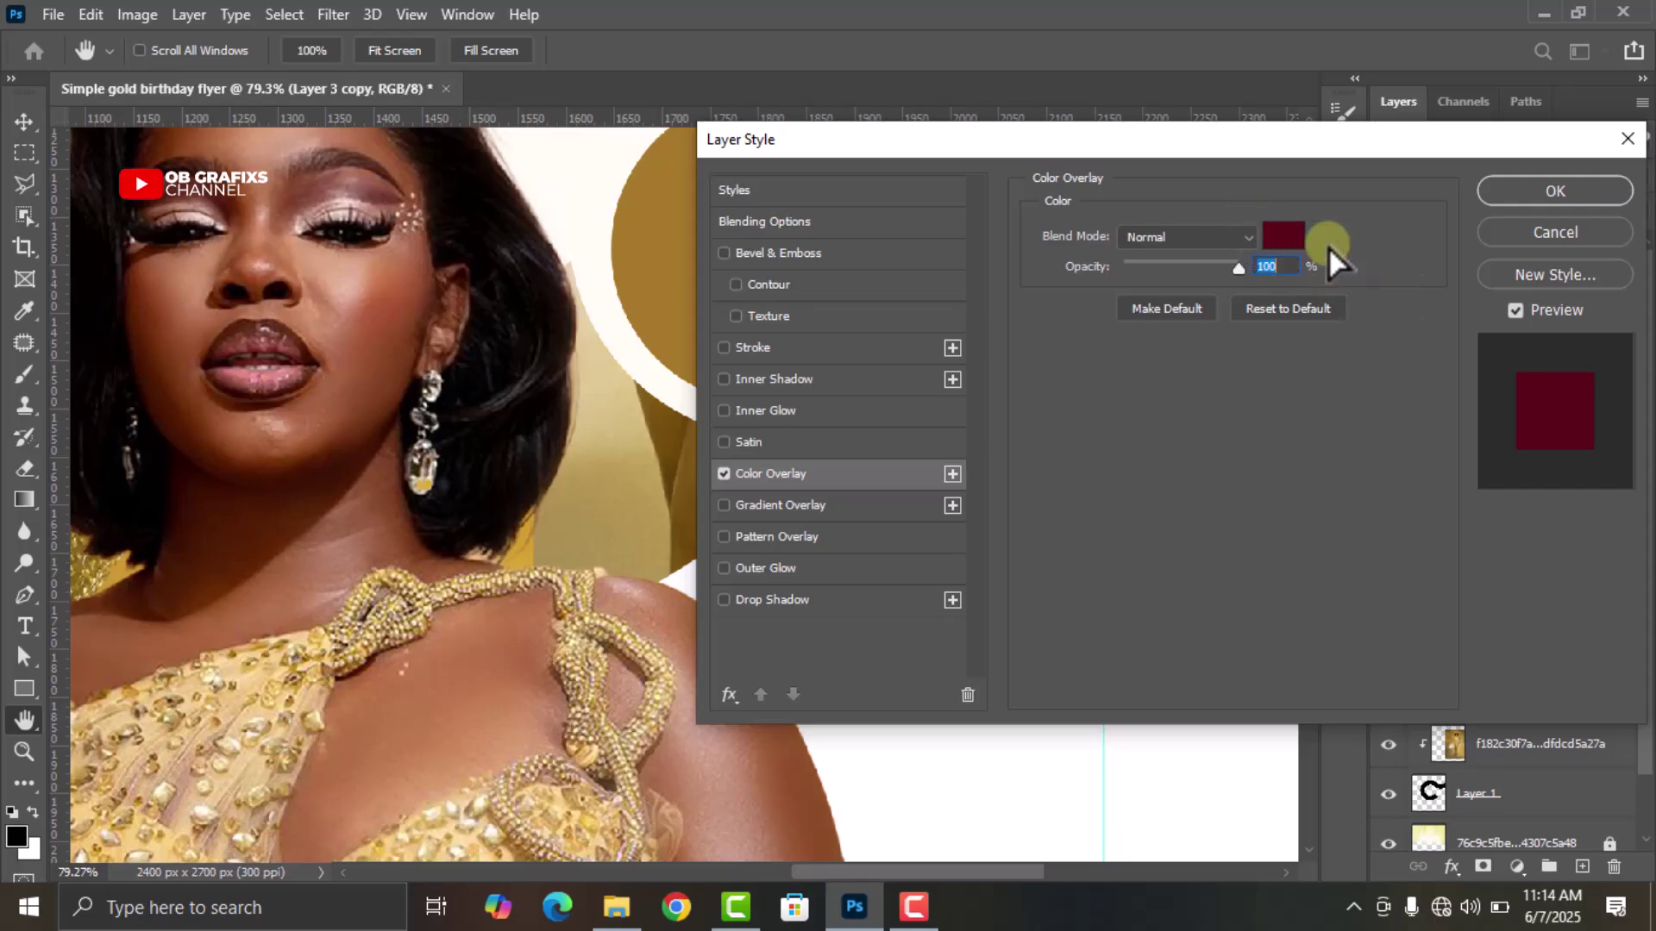
pyautogui.click(1284, 235)
pyautogui.write('8')
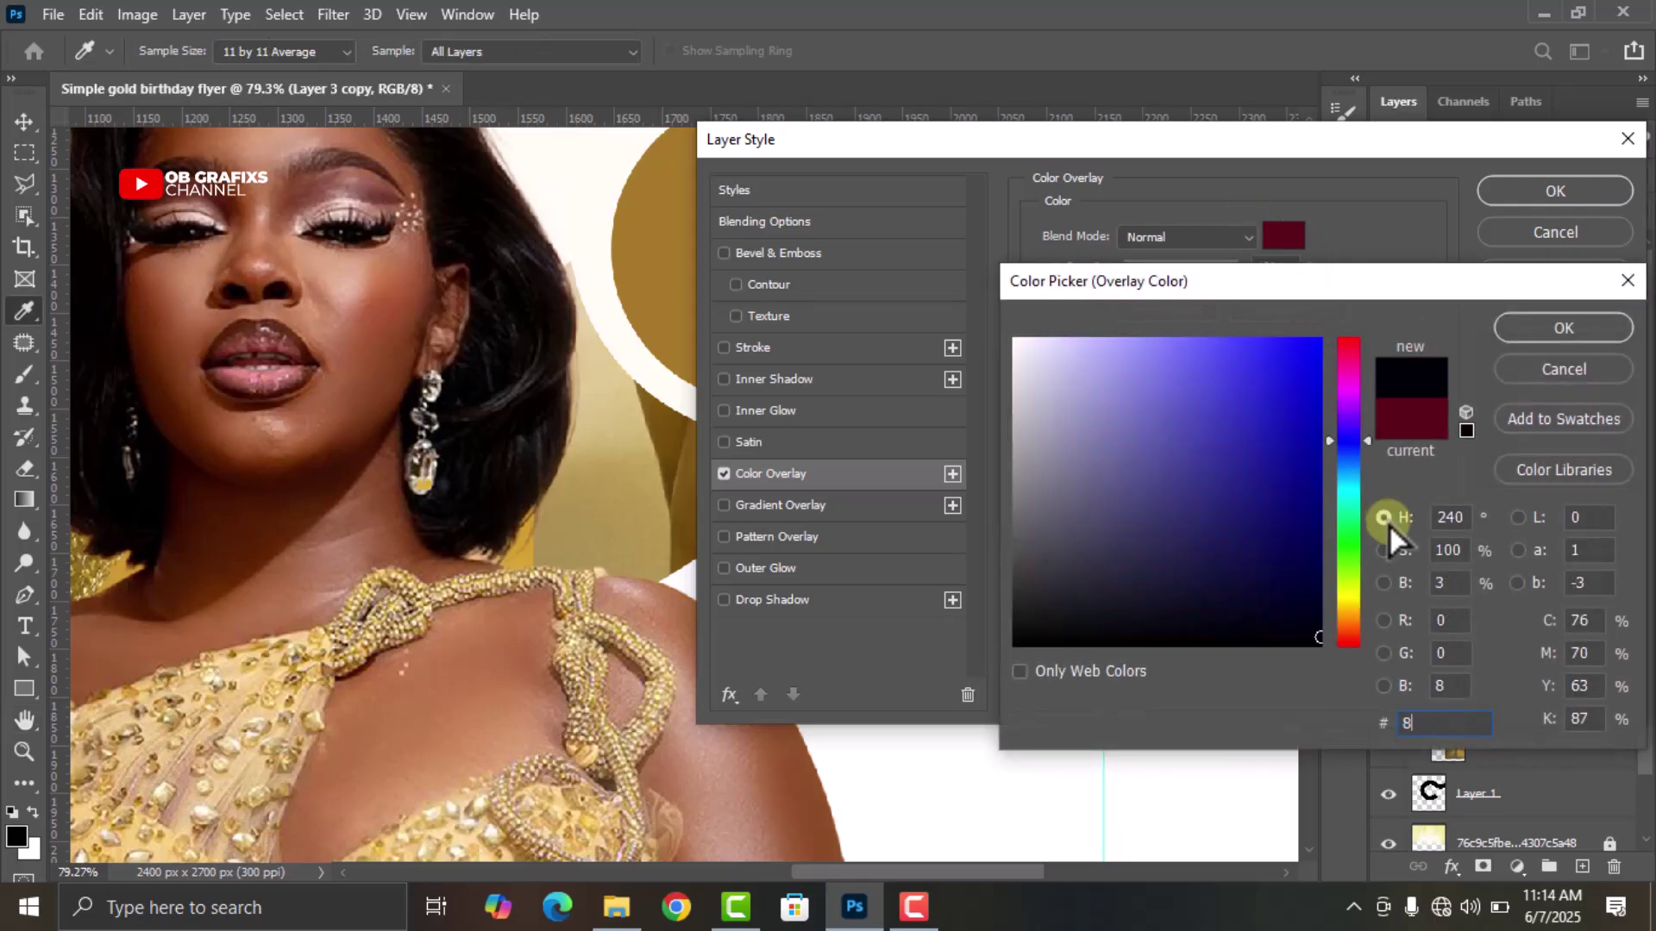
pyautogui.write('a')
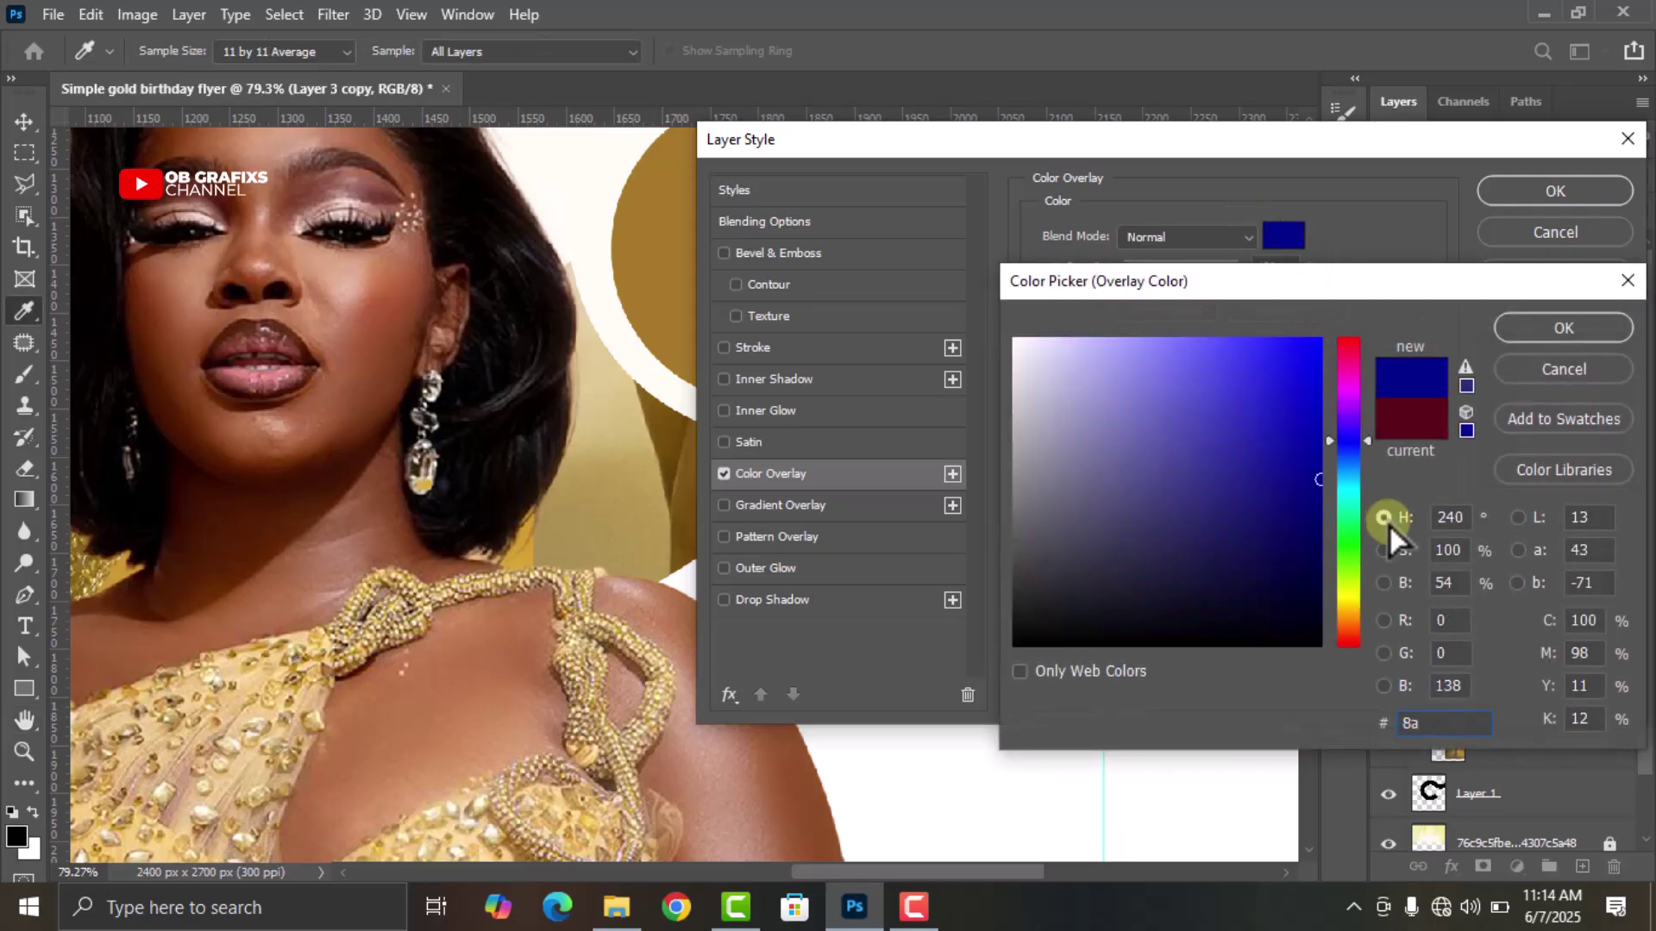
pyautogui.write('0424')
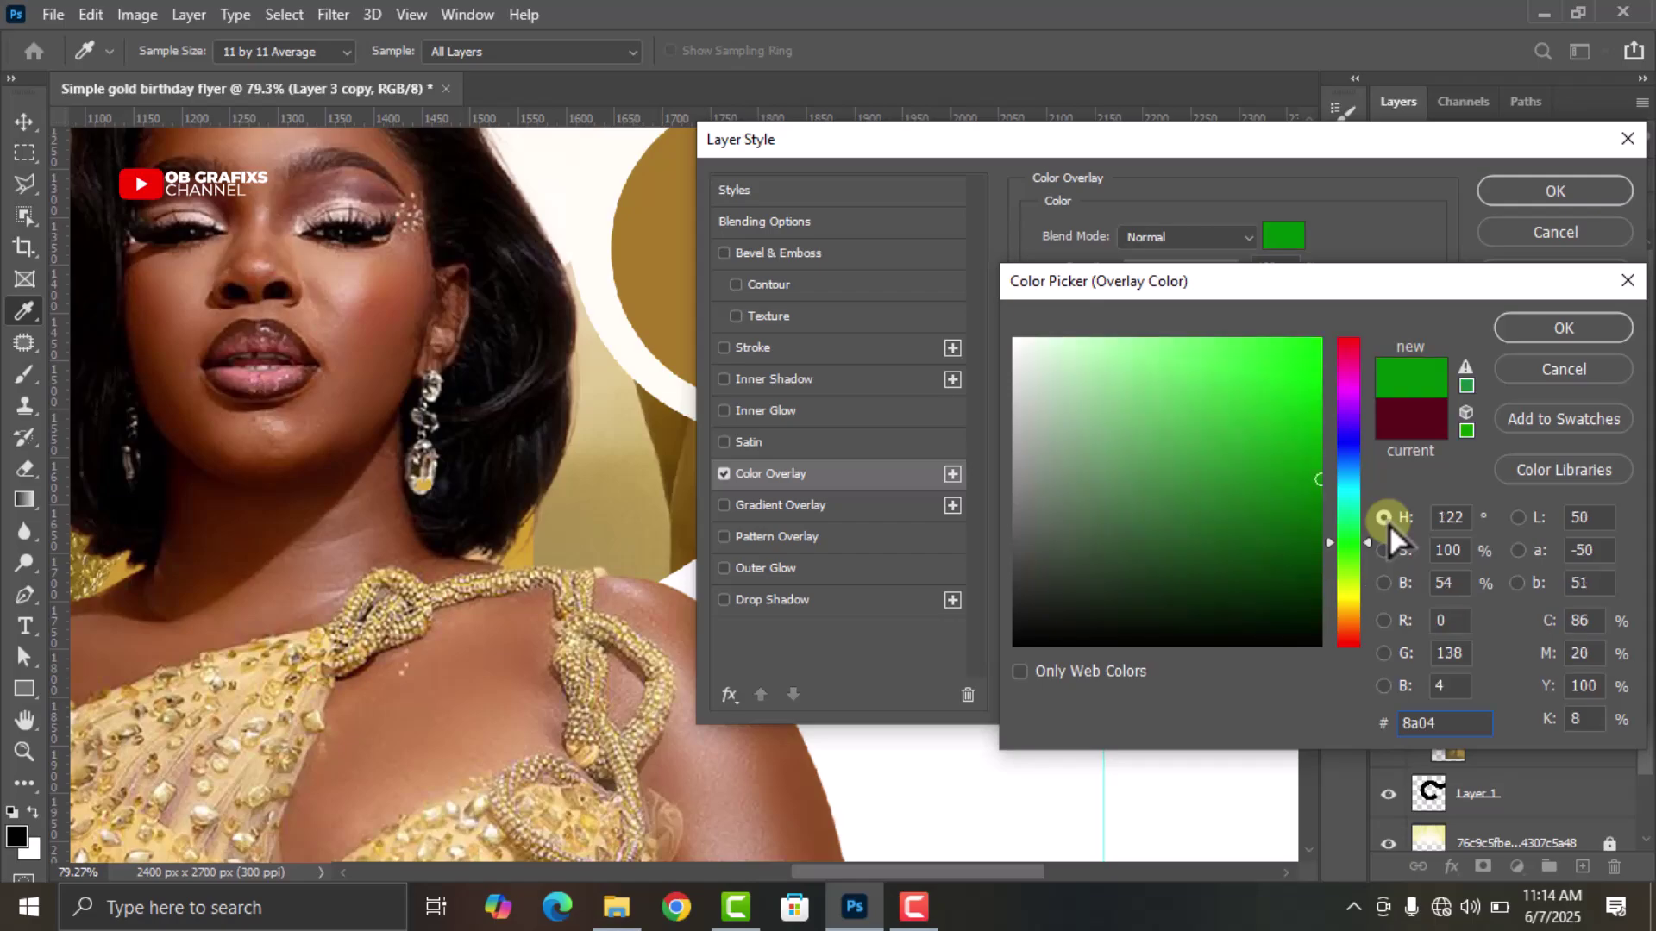
pyautogui.click(1565, 328)
pyautogui.click(1554, 190)
pyautogui.press('v')
pyautogui.scroll(-3, 983, 599)
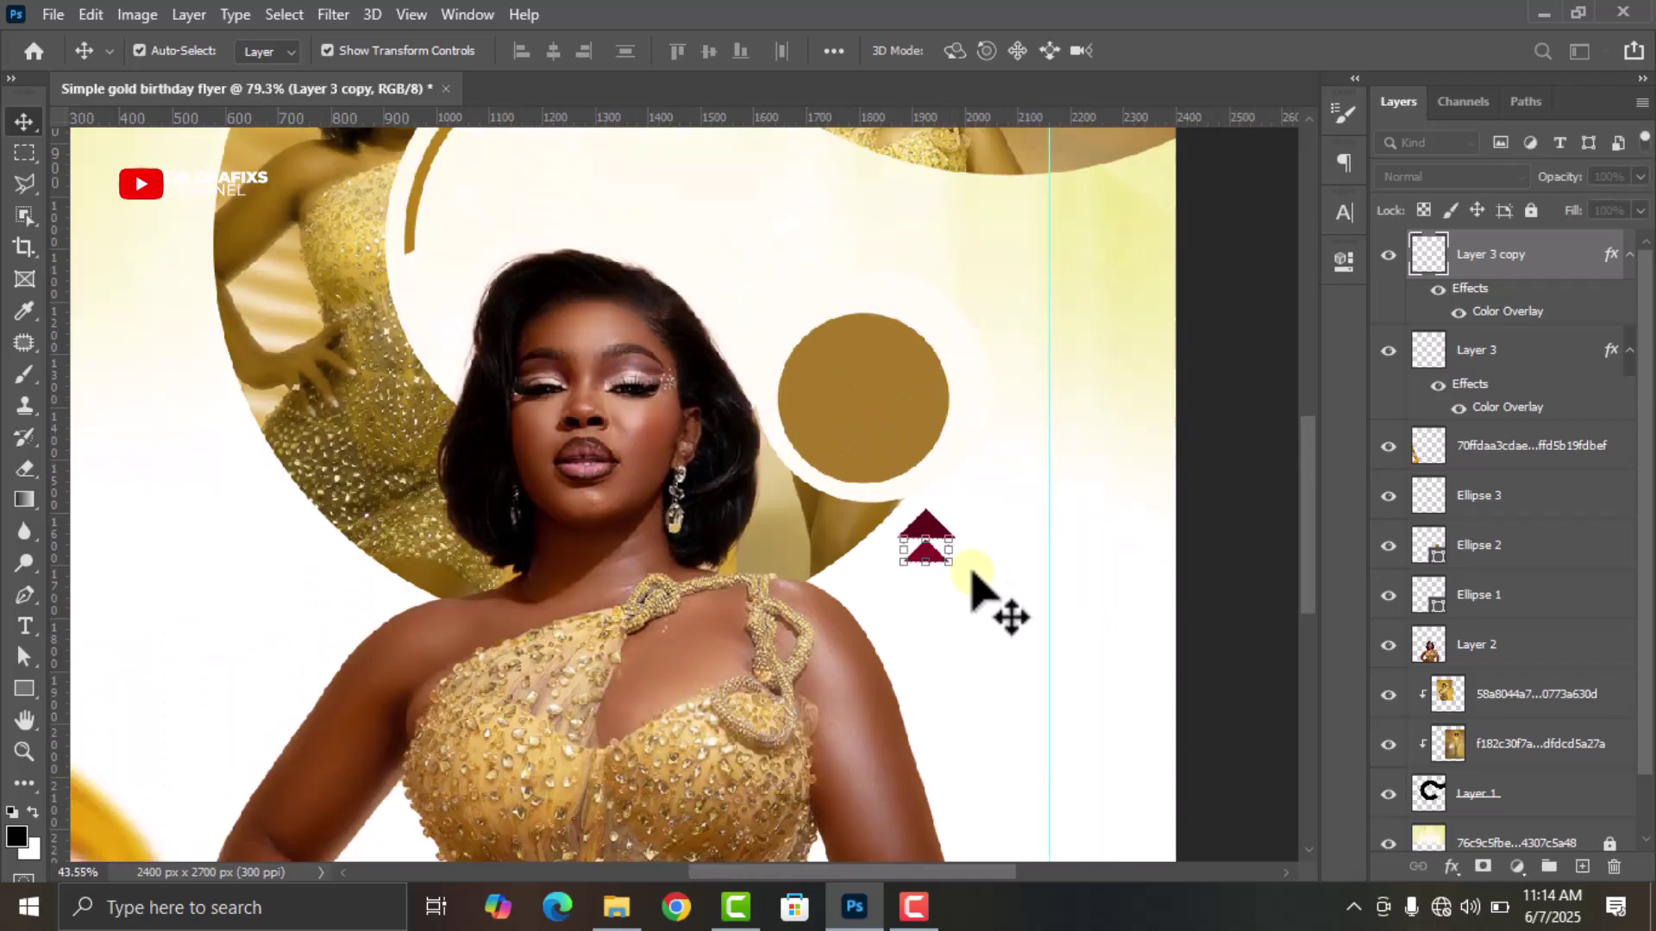
# Draw a rectangle about 421 px wide and 80 px high above the photo ring, near the upper guide
pyautogui.scroll(-4, 974, 587)
pyautogui.click(834, 266)
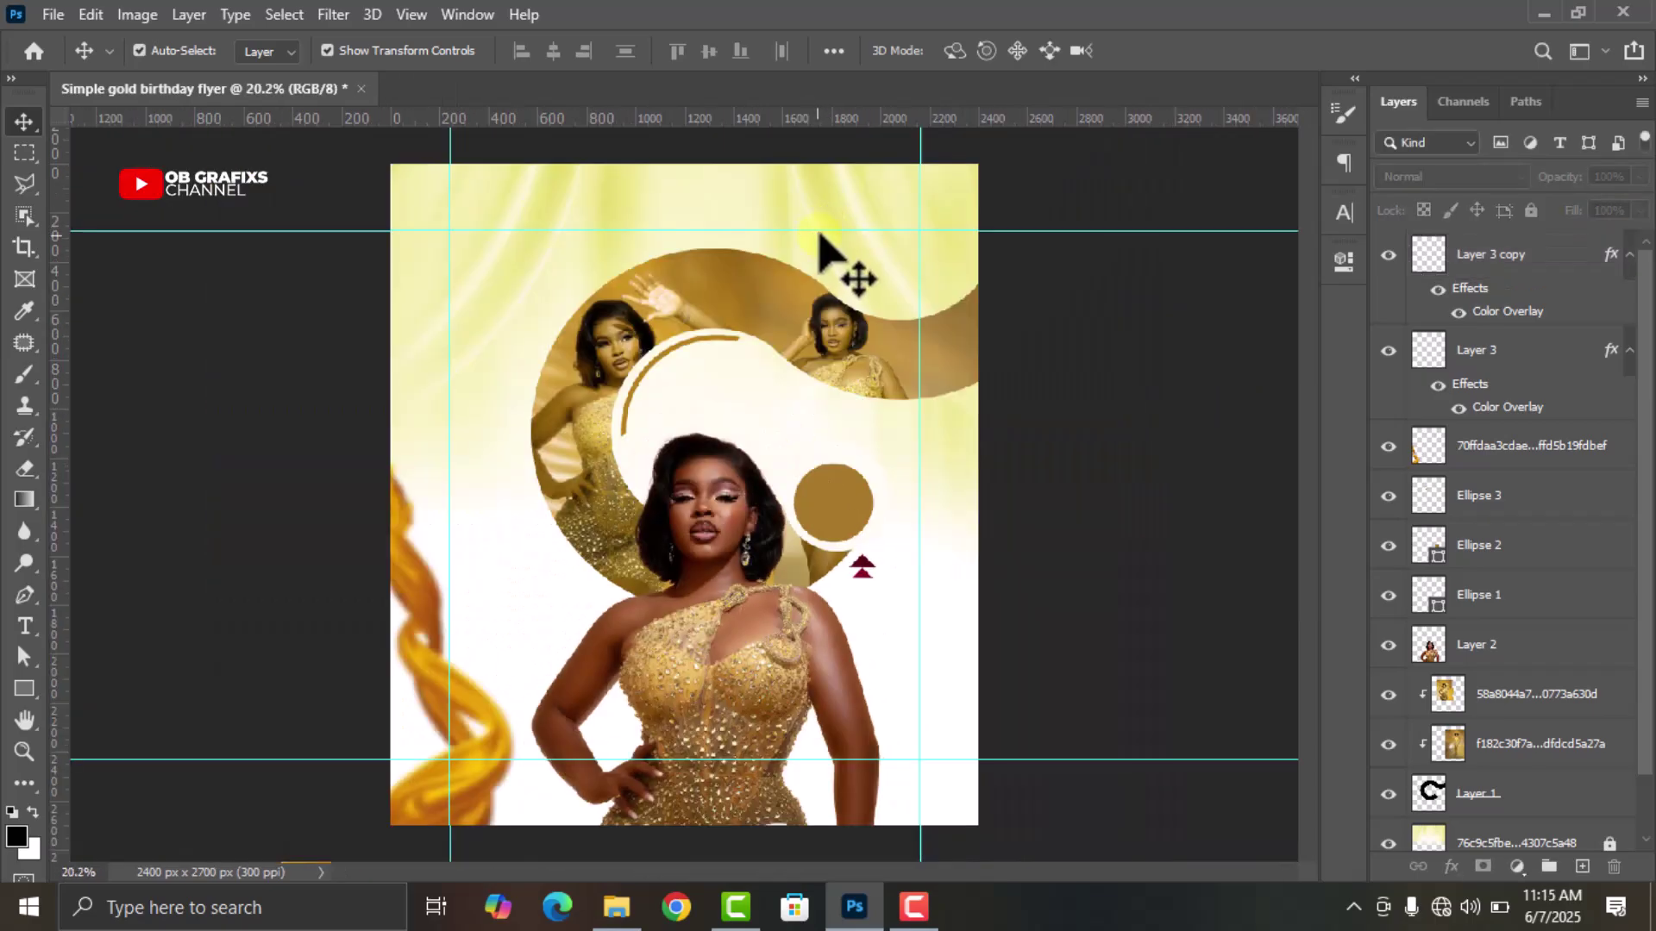
pyautogui.click(25, 688)
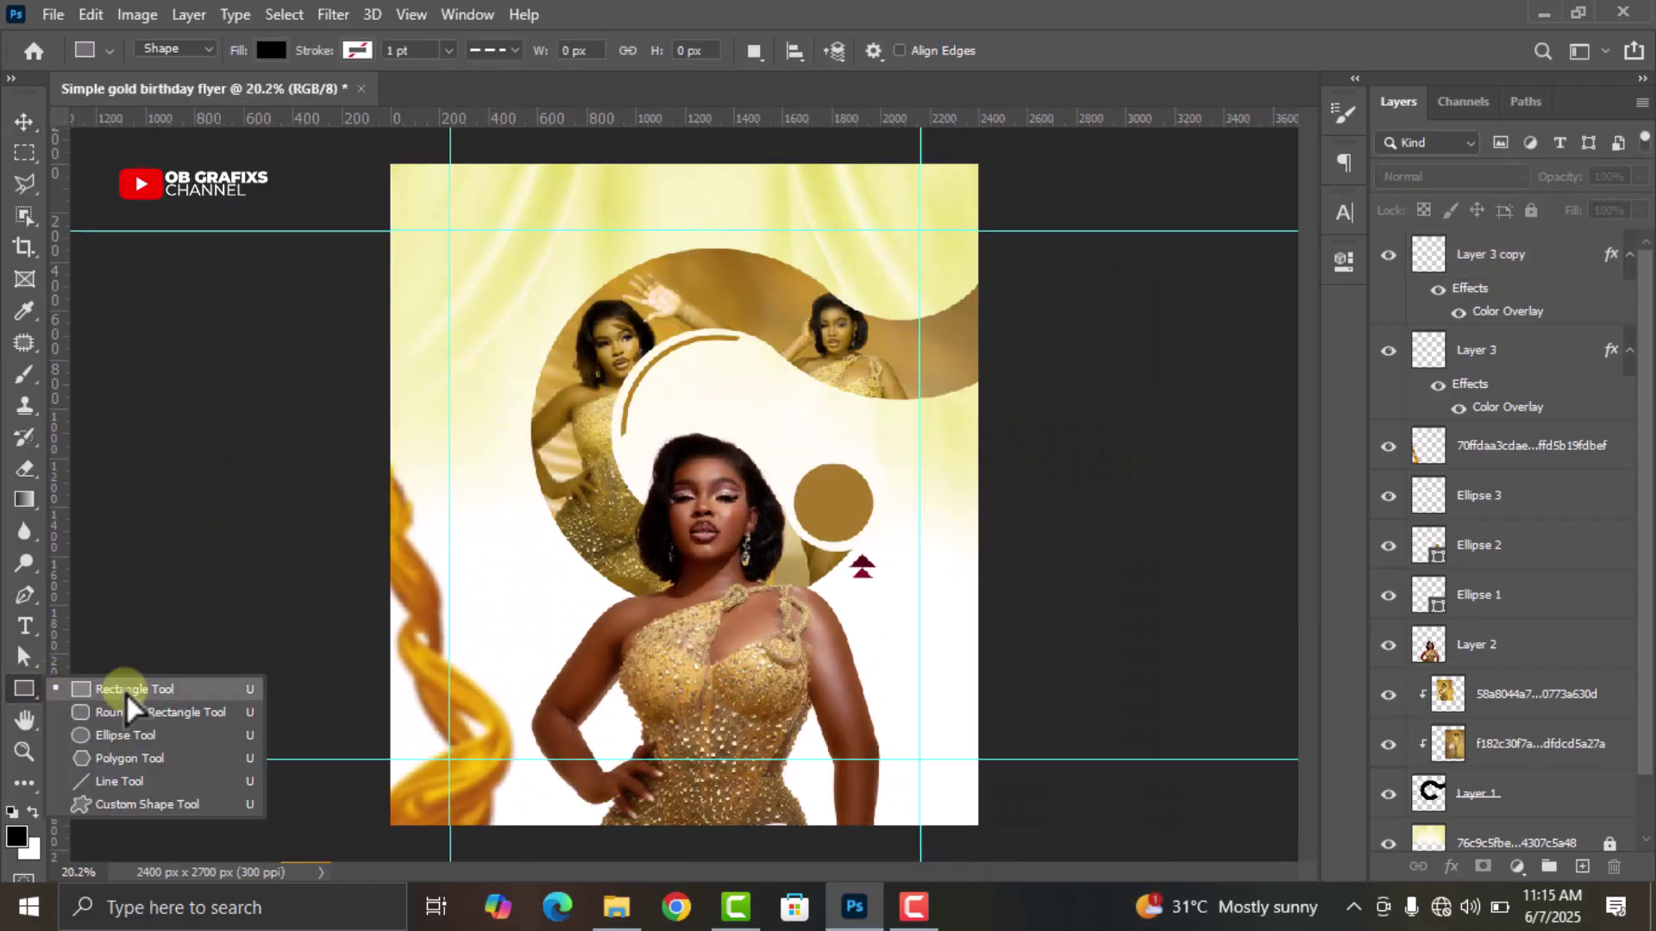
pyautogui.click(129, 692)
pyautogui.scroll(2, 643, 215)
pyautogui.moveTo(503, 179); pyautogui.dragTo(645, 196)
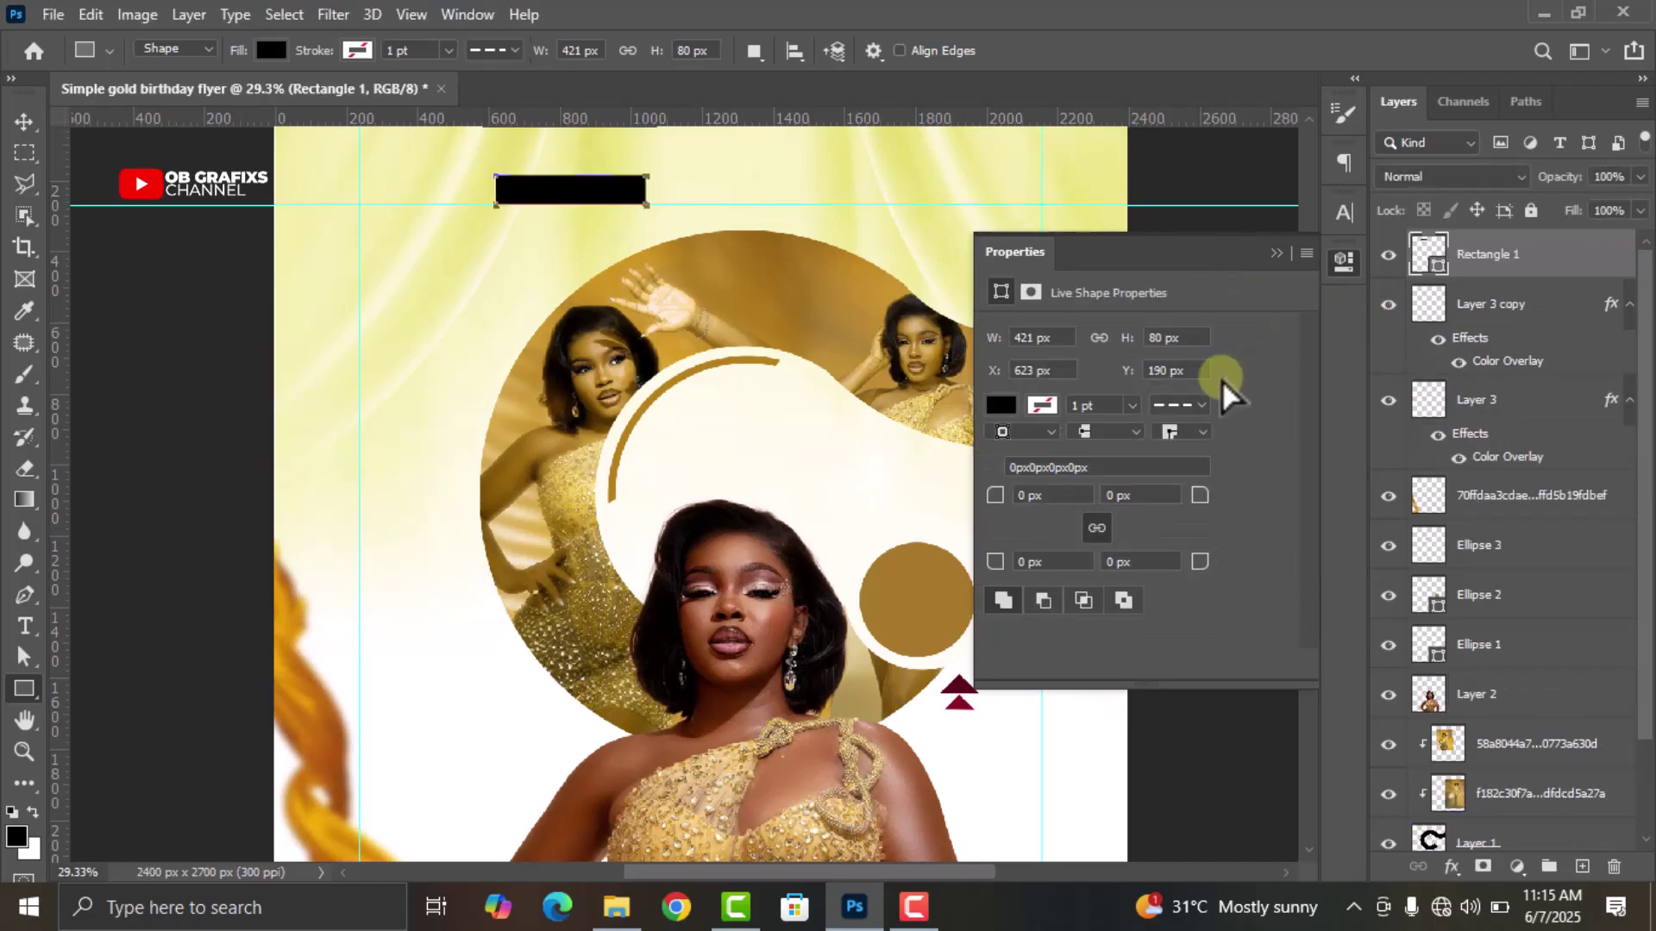
# Fill the rectangle with the circle's golden brown #a77a29 and centre it vertically on the upper horizontal guide
pyautogui.click(1002, 405)
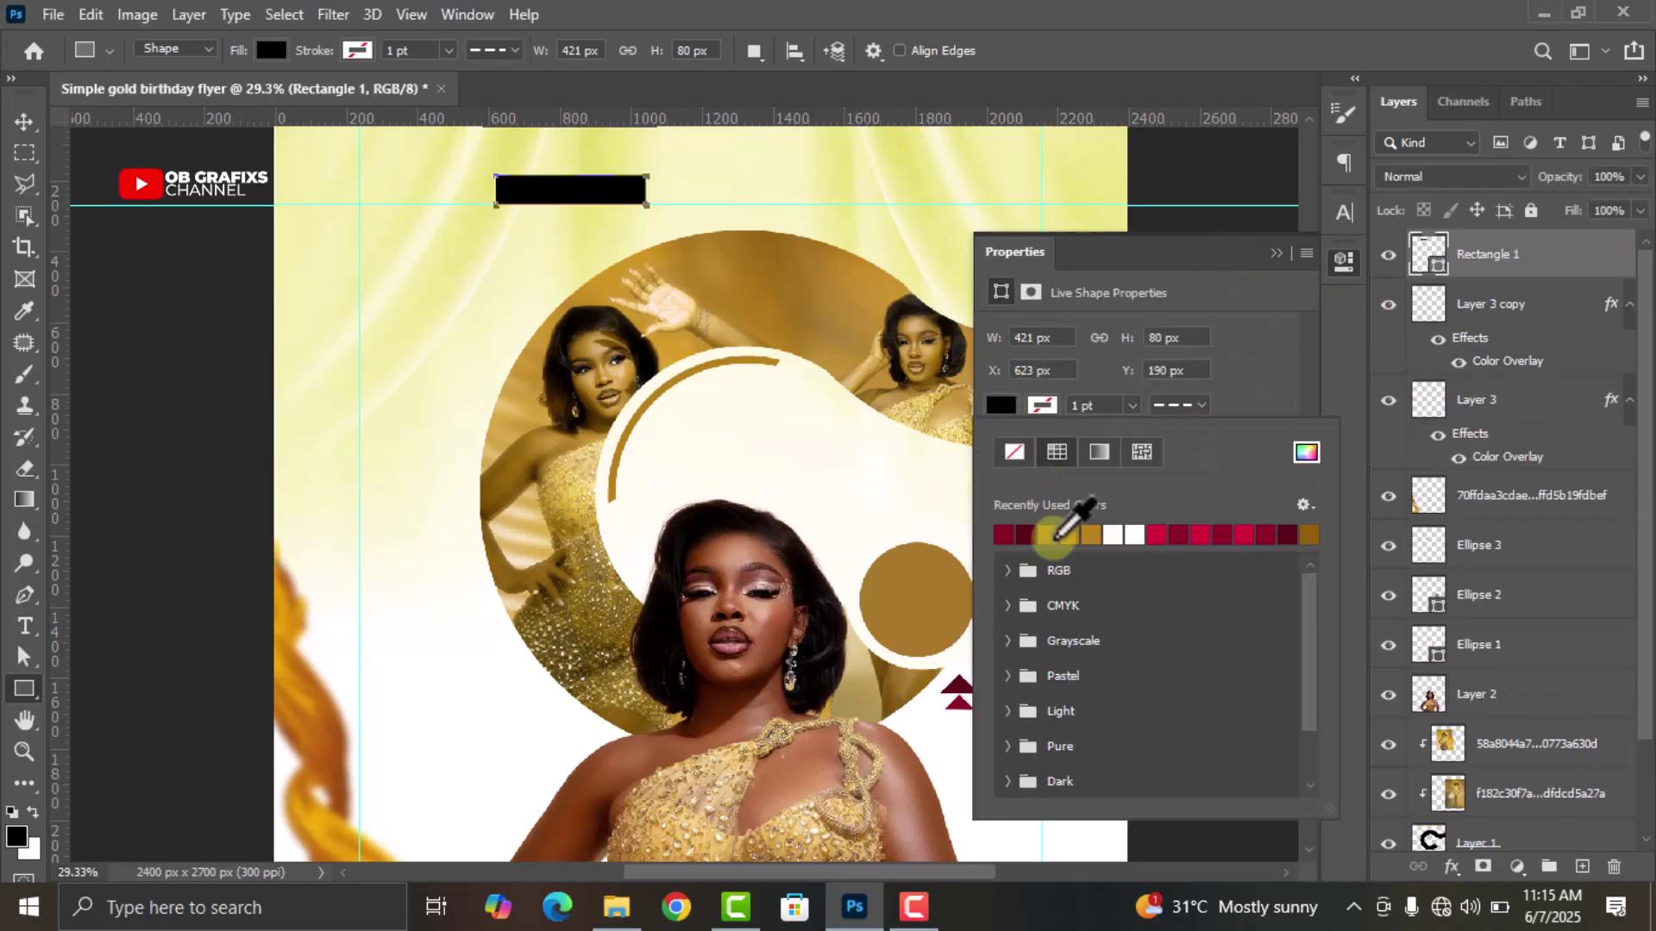
pyautogui.click(1306, 452)
pyautogui.click(921, 601)
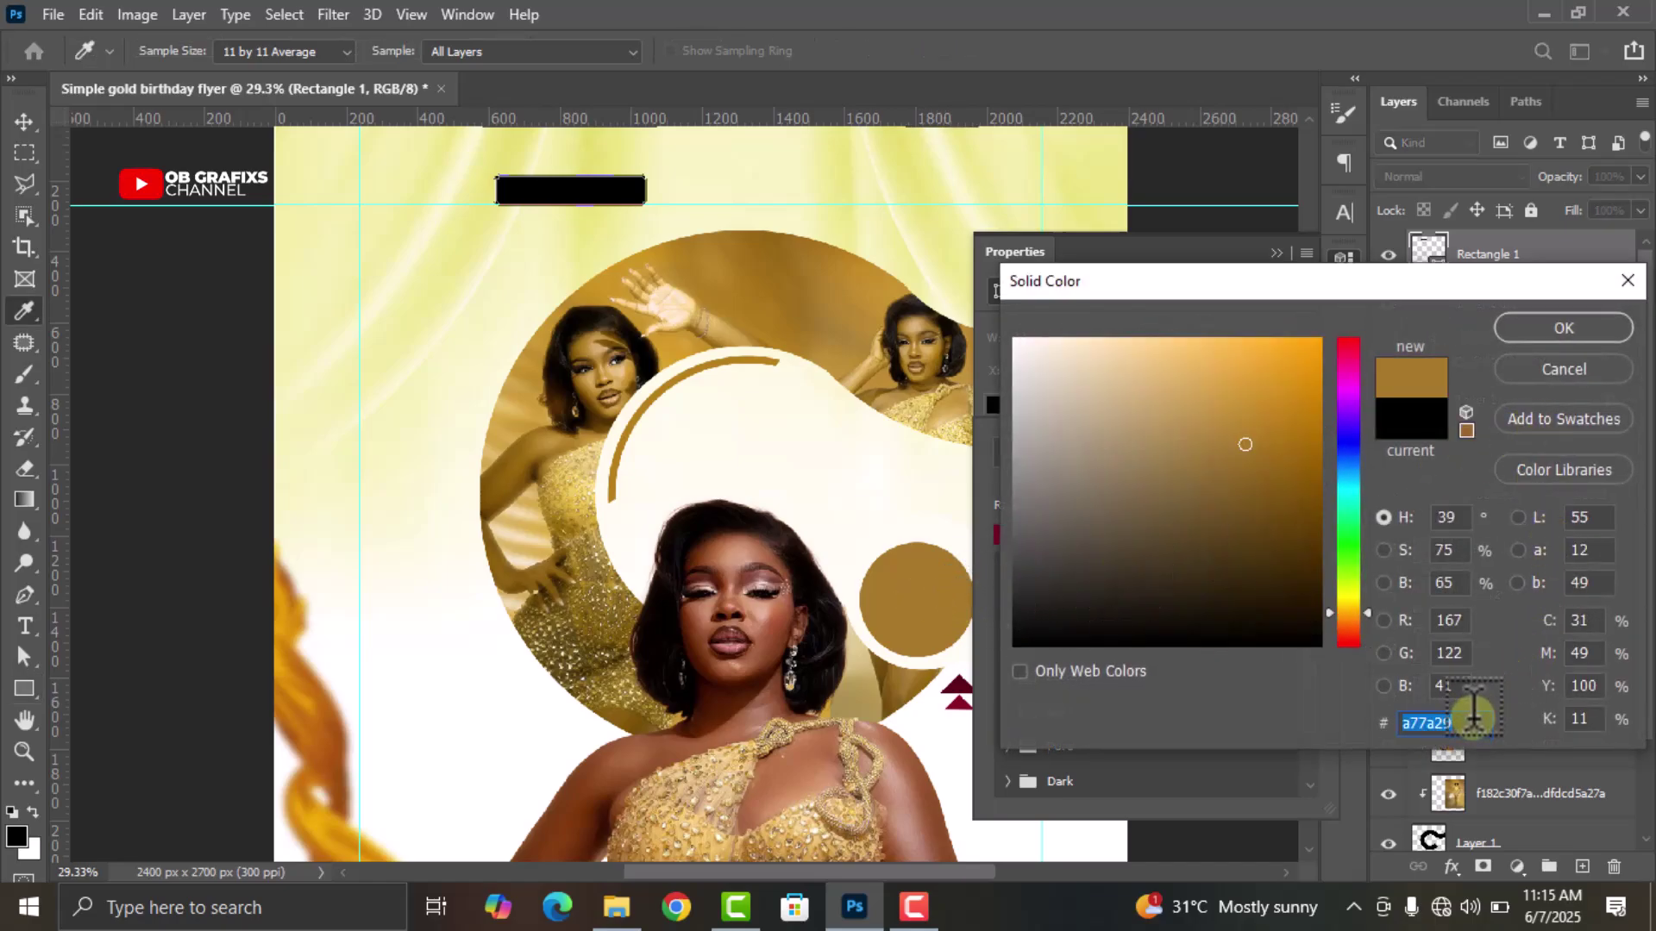
pyautogui.click(1556, 327)
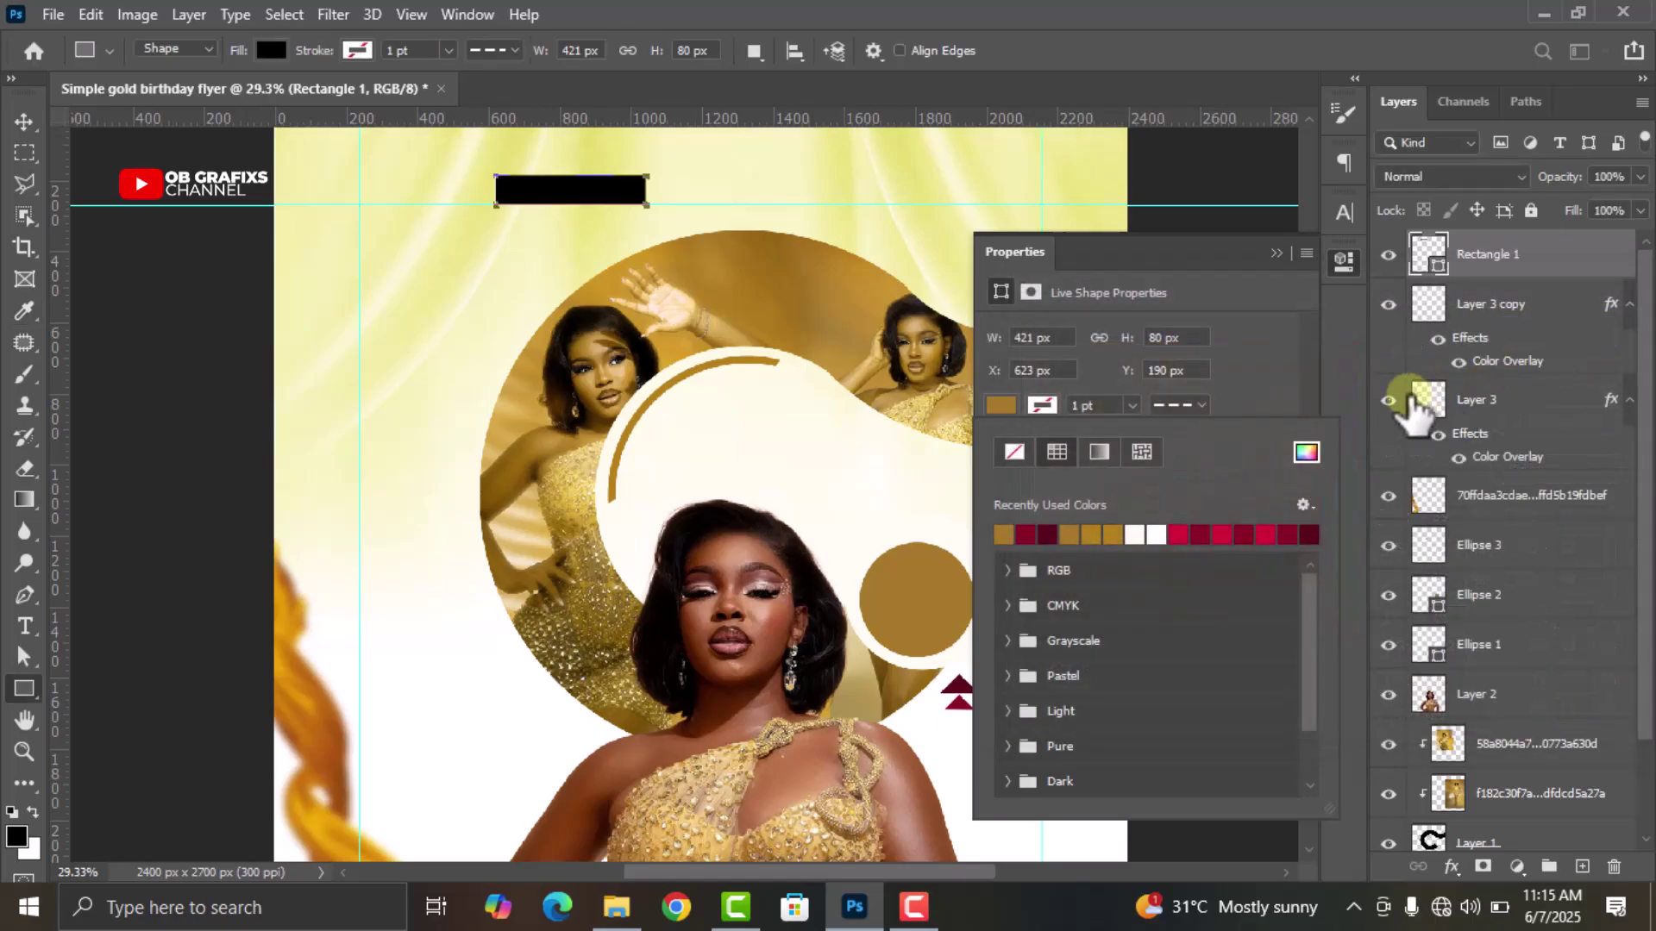
pyautogui.click(1351, 266)
pyautogui.click(26, 123)
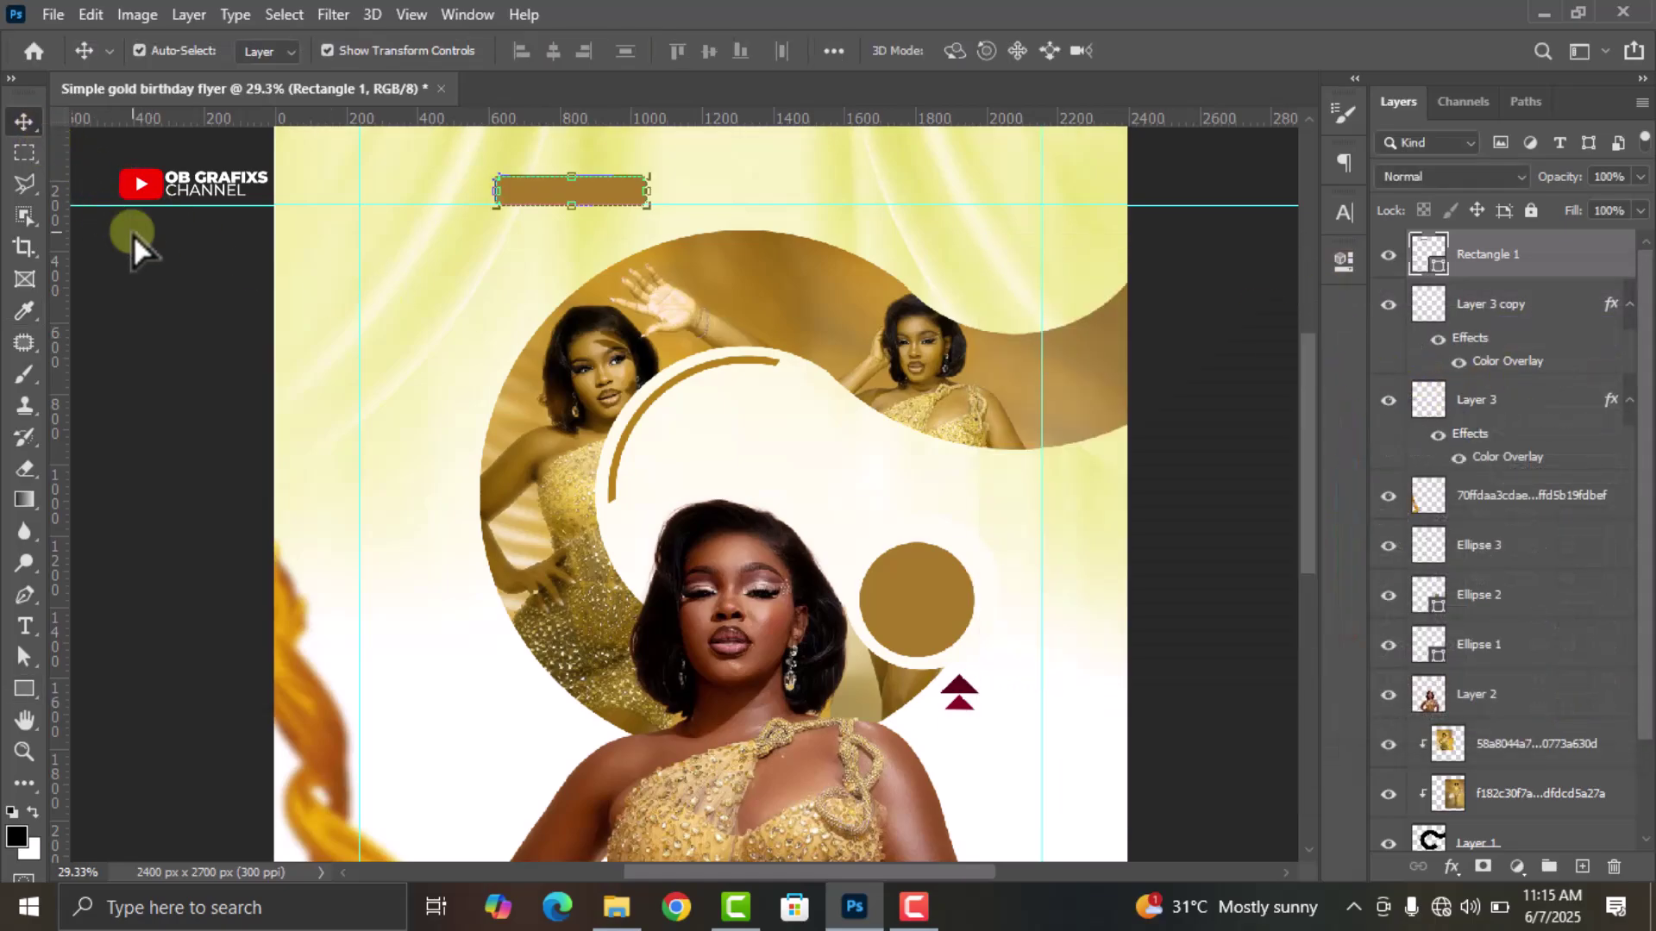
pyautogui.scroll(-3, 518, 288)
pyautogui.moveTo(612, 211); pyautogui.dragTo(630, 242)
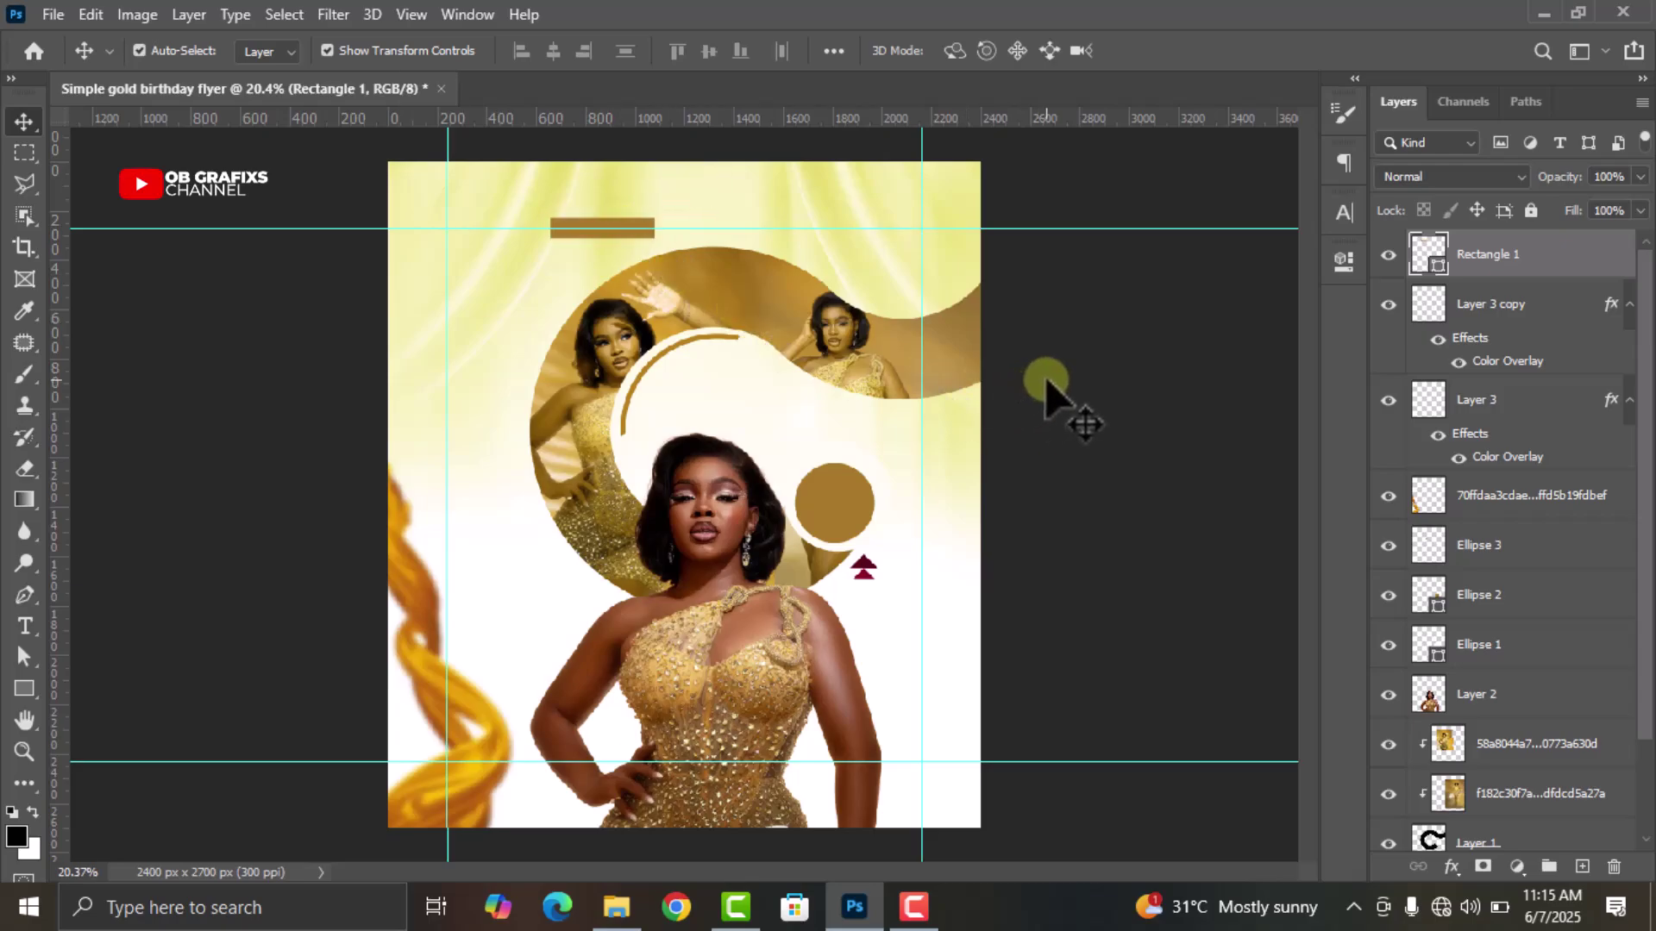
pyautogui.click(1039, 375)
# Add the text HAPPY BIRTHDAY in Montserrat Bold, 15 pt, and place it on the upper guide overlapping the golden-brown rectangle
pyautogui.click(26, 624)
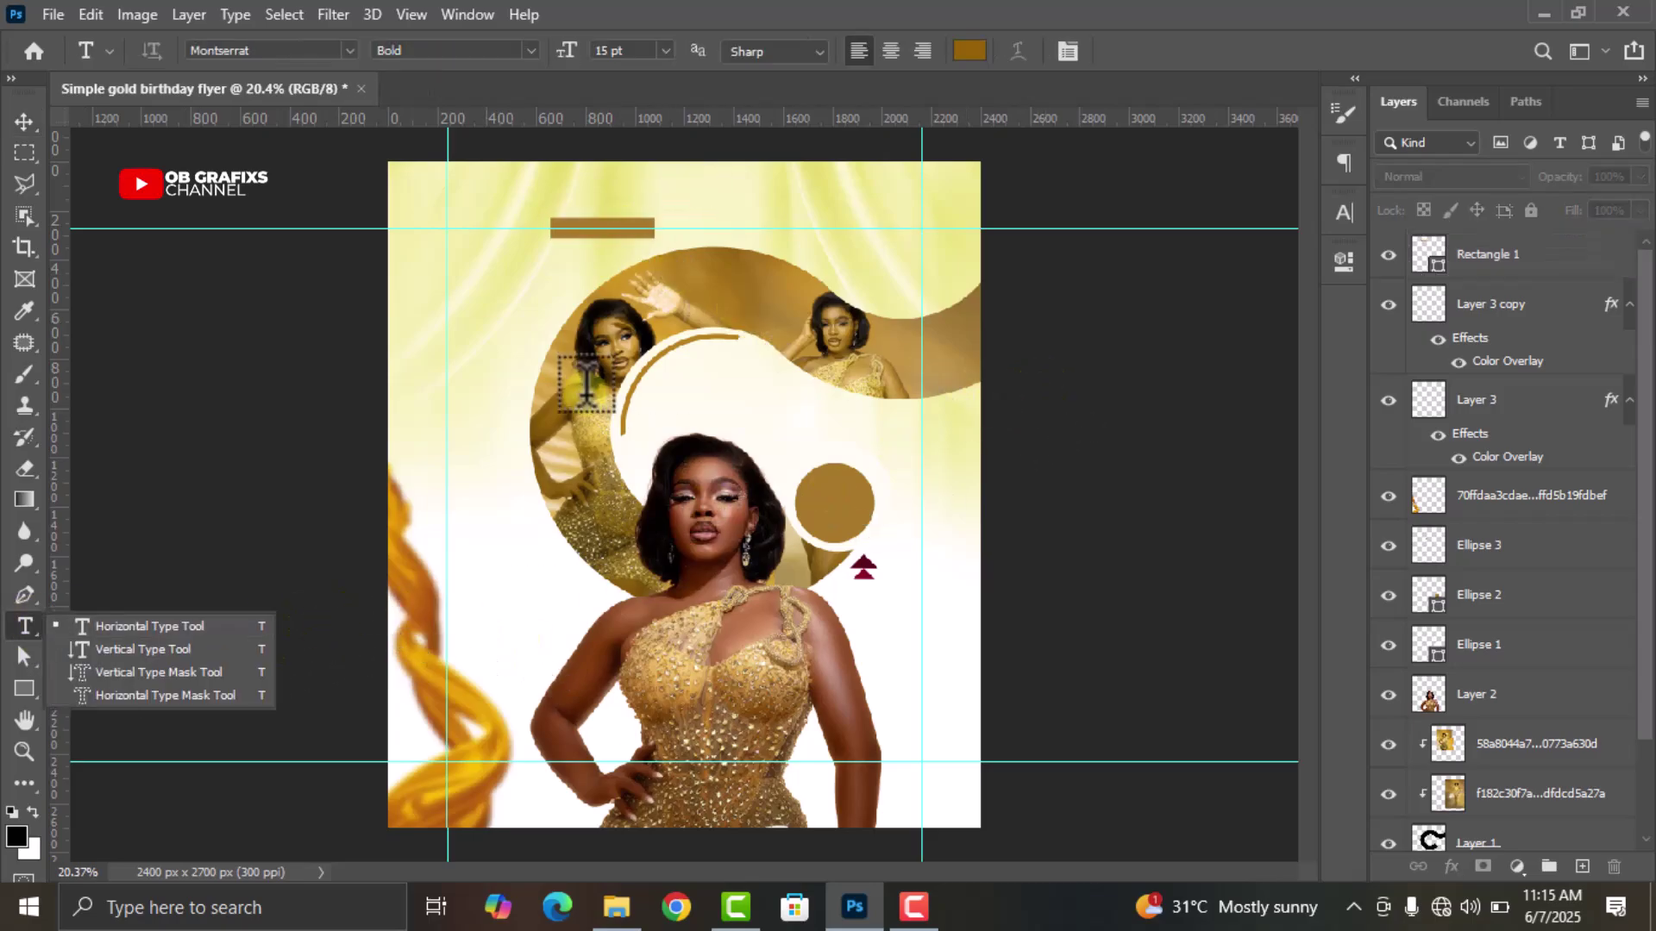
pyautogui.click(485, 509)
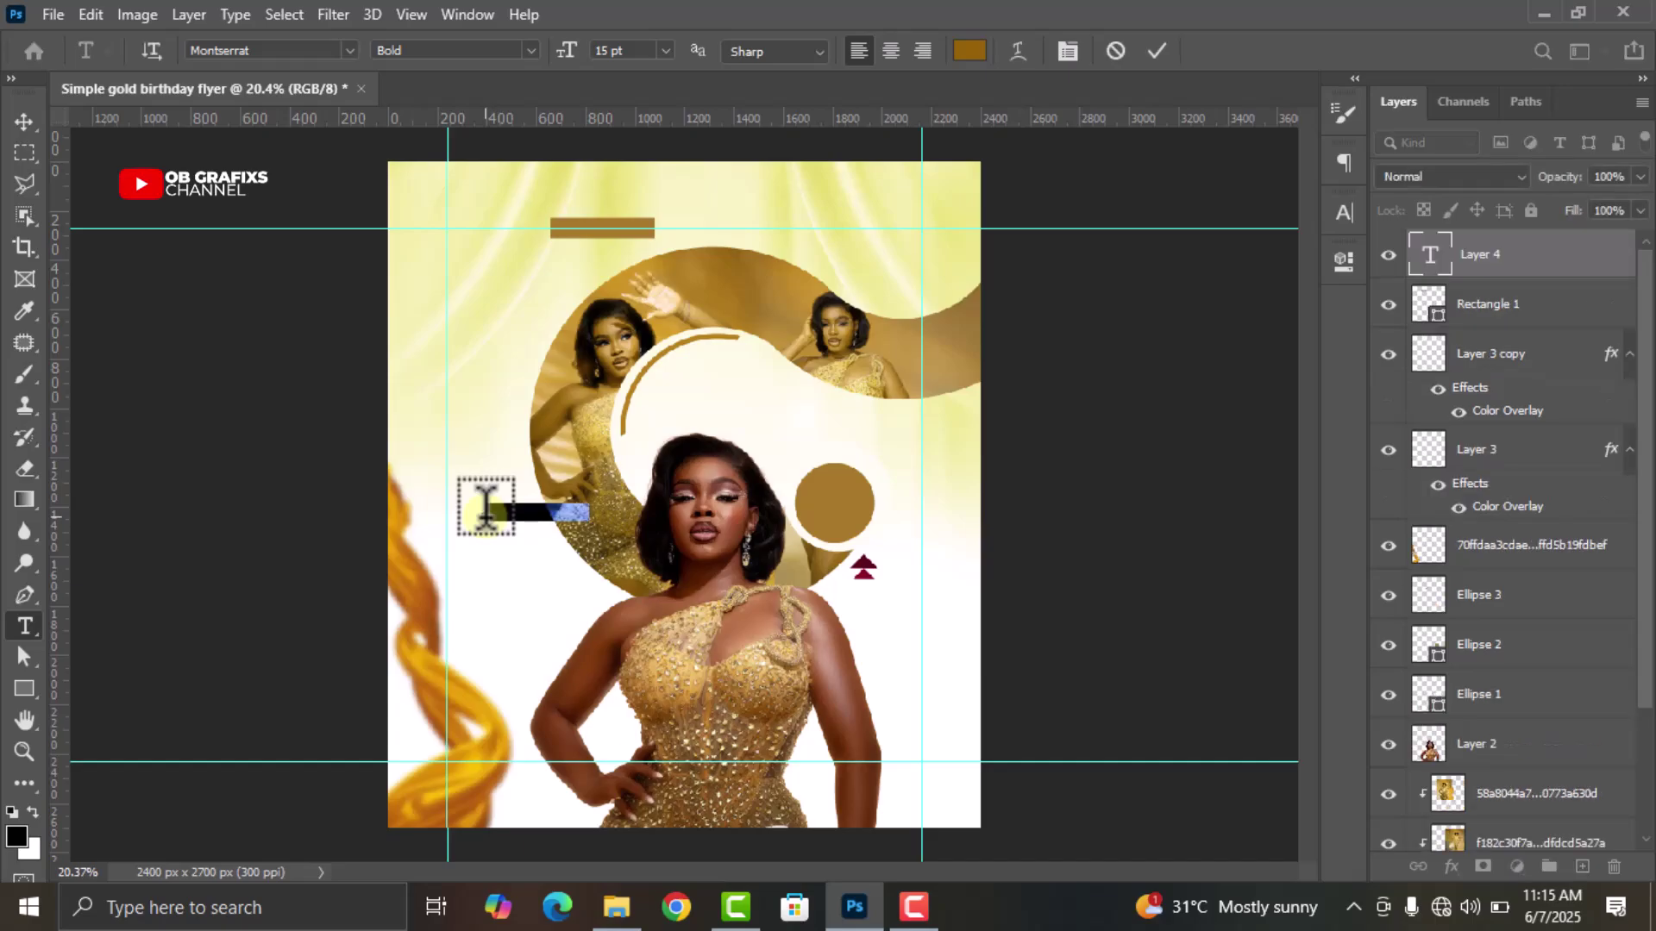
pyautogui.write('HAPPY BIRTHDAY')
pyautogui.click(24, 122)
pyautogui.scroll(1, 681, 483)
pyautogui.moveTo(518, 511); pyautogui.dragTo(742, 241)
pyautogui.scroll(5, 690, 181)
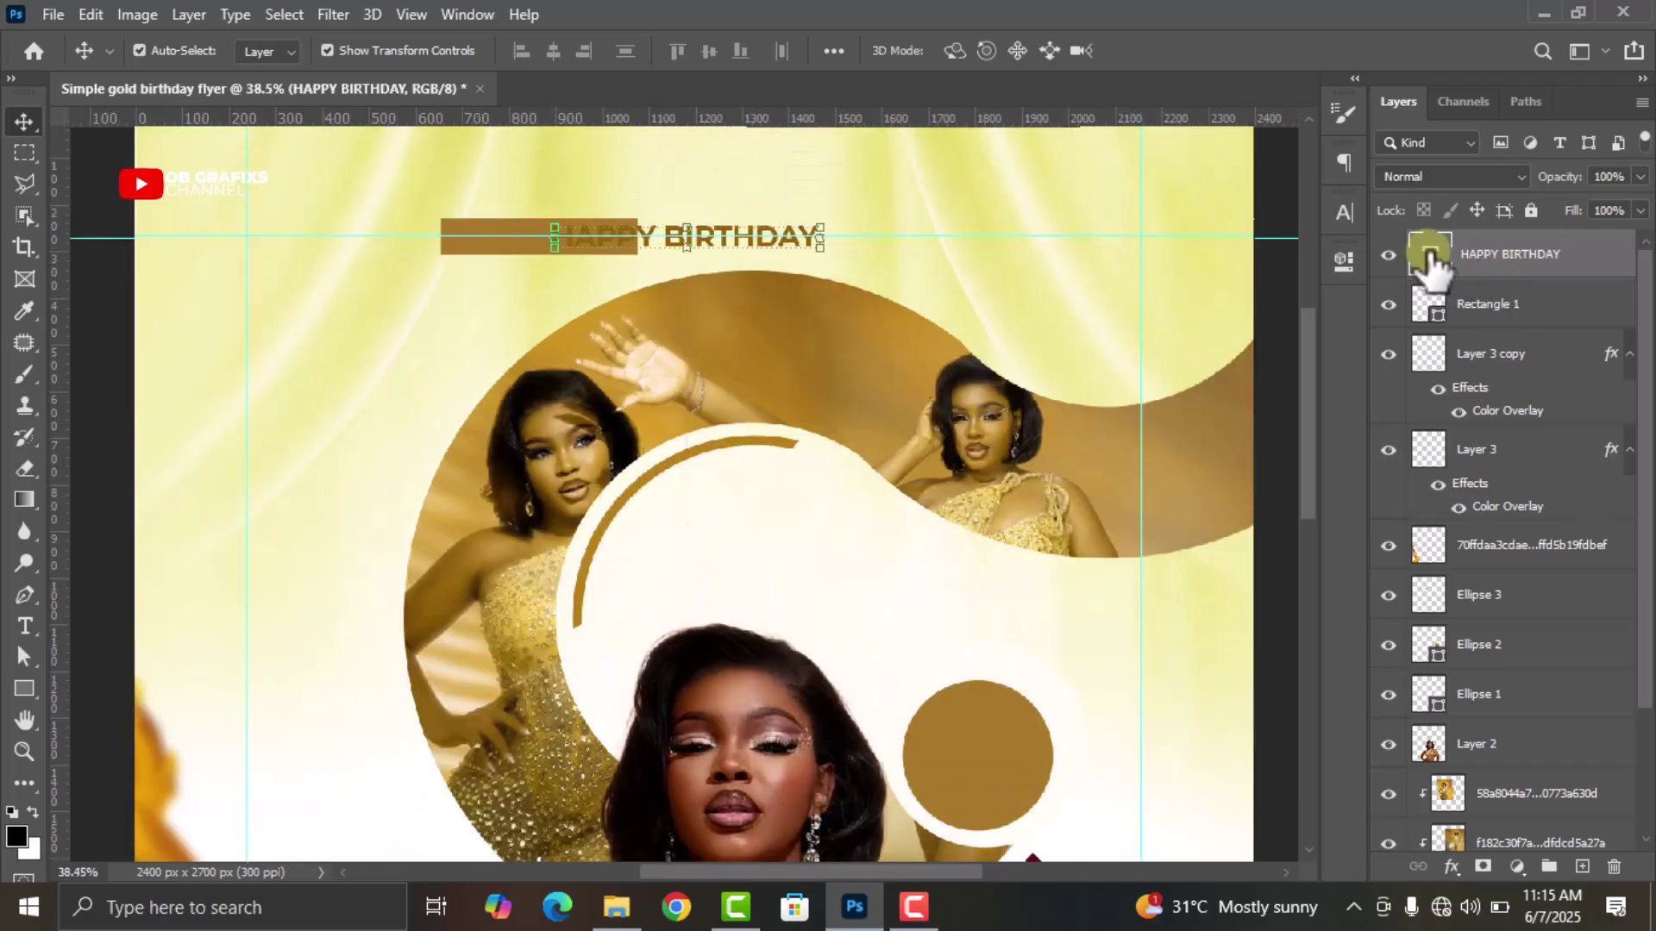
# Set HAPPY BIRTHDAY to 16 pt with tracking 220 and shift it so the word HAPPY lies over the golden-brown rectangle
pyautogui.doubleClick(1430, 255)
pyautogui.click(1343, 260)
pyautogui.click(1038, 565)
pyautogui.press('Up')
pyautogui.click(1173, 593)
pyautogui.write('80')
pyautogui.press('Return')
pyautogui.hotkey('ctrl', 'Return')
pyautogui.press('v')
pyautogui.click(1343, 260)
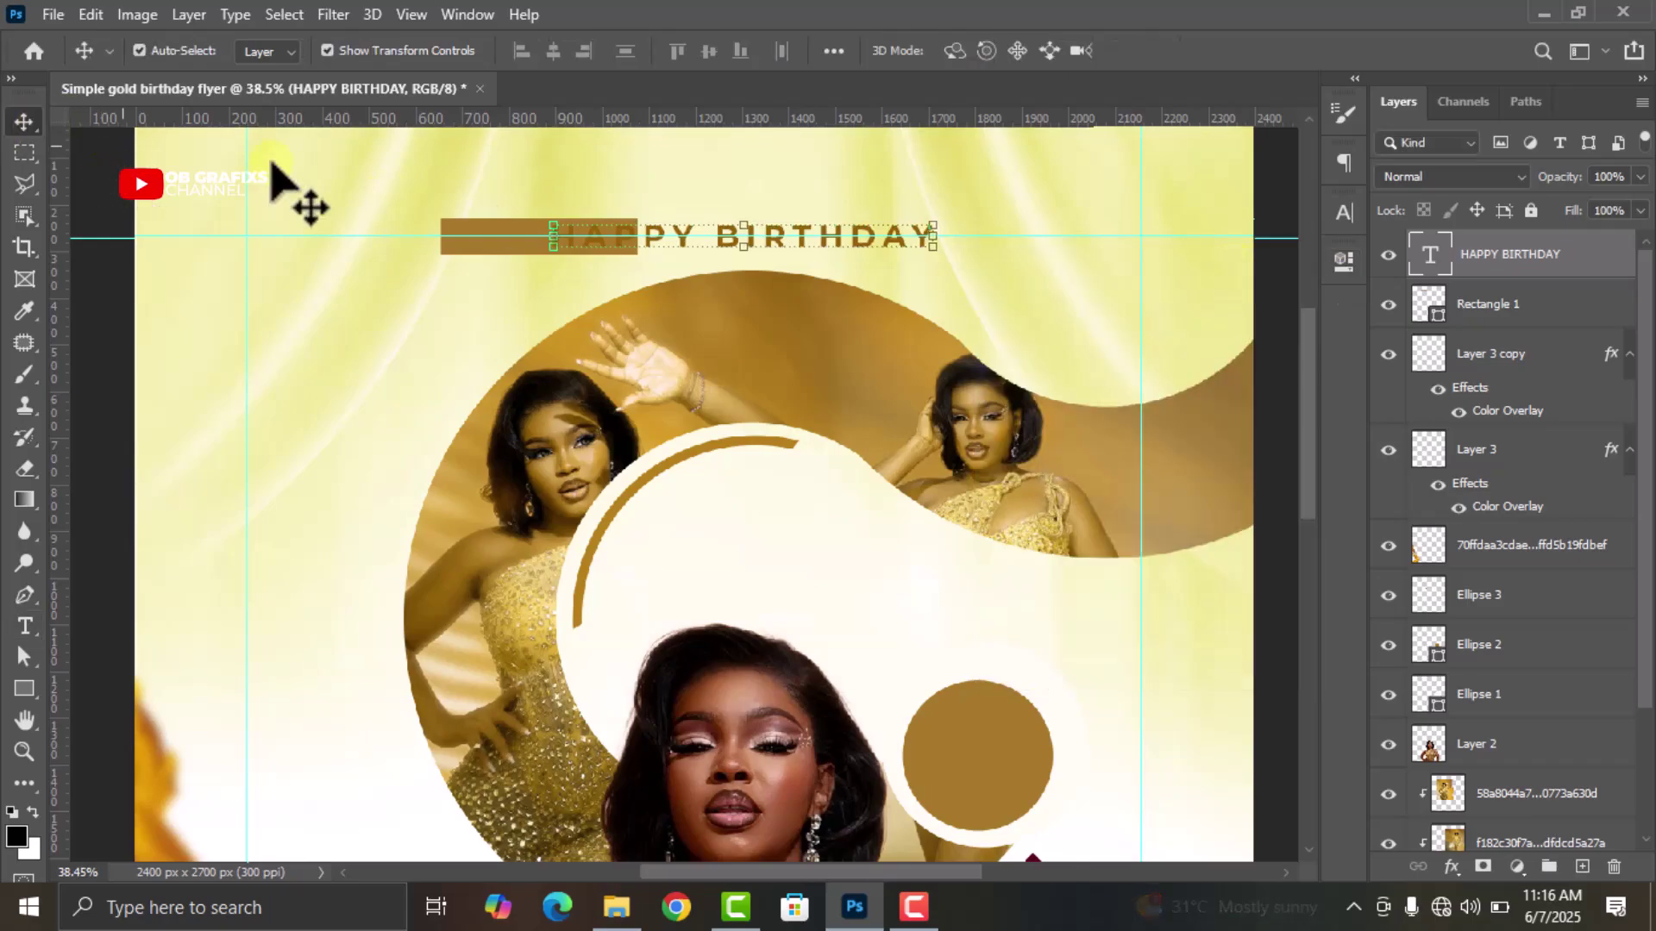
pyautogui.scroll(5, 479, 172)
pyautogui.moveTo(1038, 319); pyautogui.dragTo(914, 325)
# Format only the word HAPPY in white Montserrat Black with tracking 120
pyautogui.press('t')
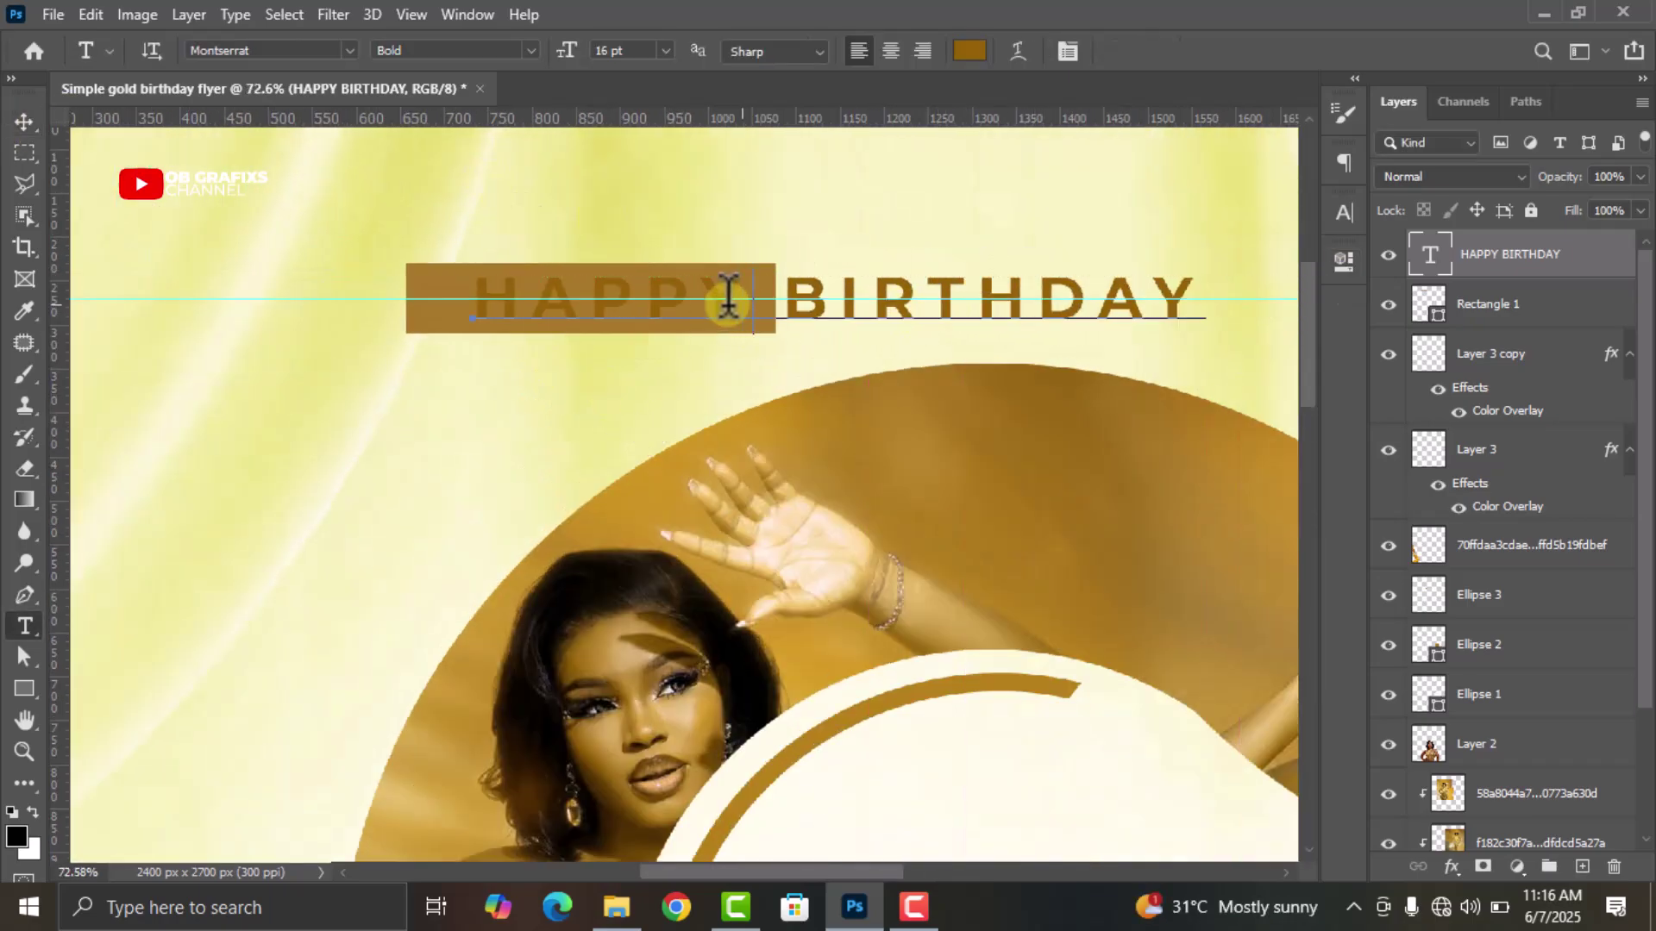
pyautogui.doubleClick(722, 295)
pyautogui.click(972, 52)
pyautogui.click(1555, 326)
pyautogui.click(1342, 260)
pyautogui.click(1210, 530)
pyautogui.click(1026, 508)
pyautogui.click(1343, 260)
pyautogui.click(1343, 212)
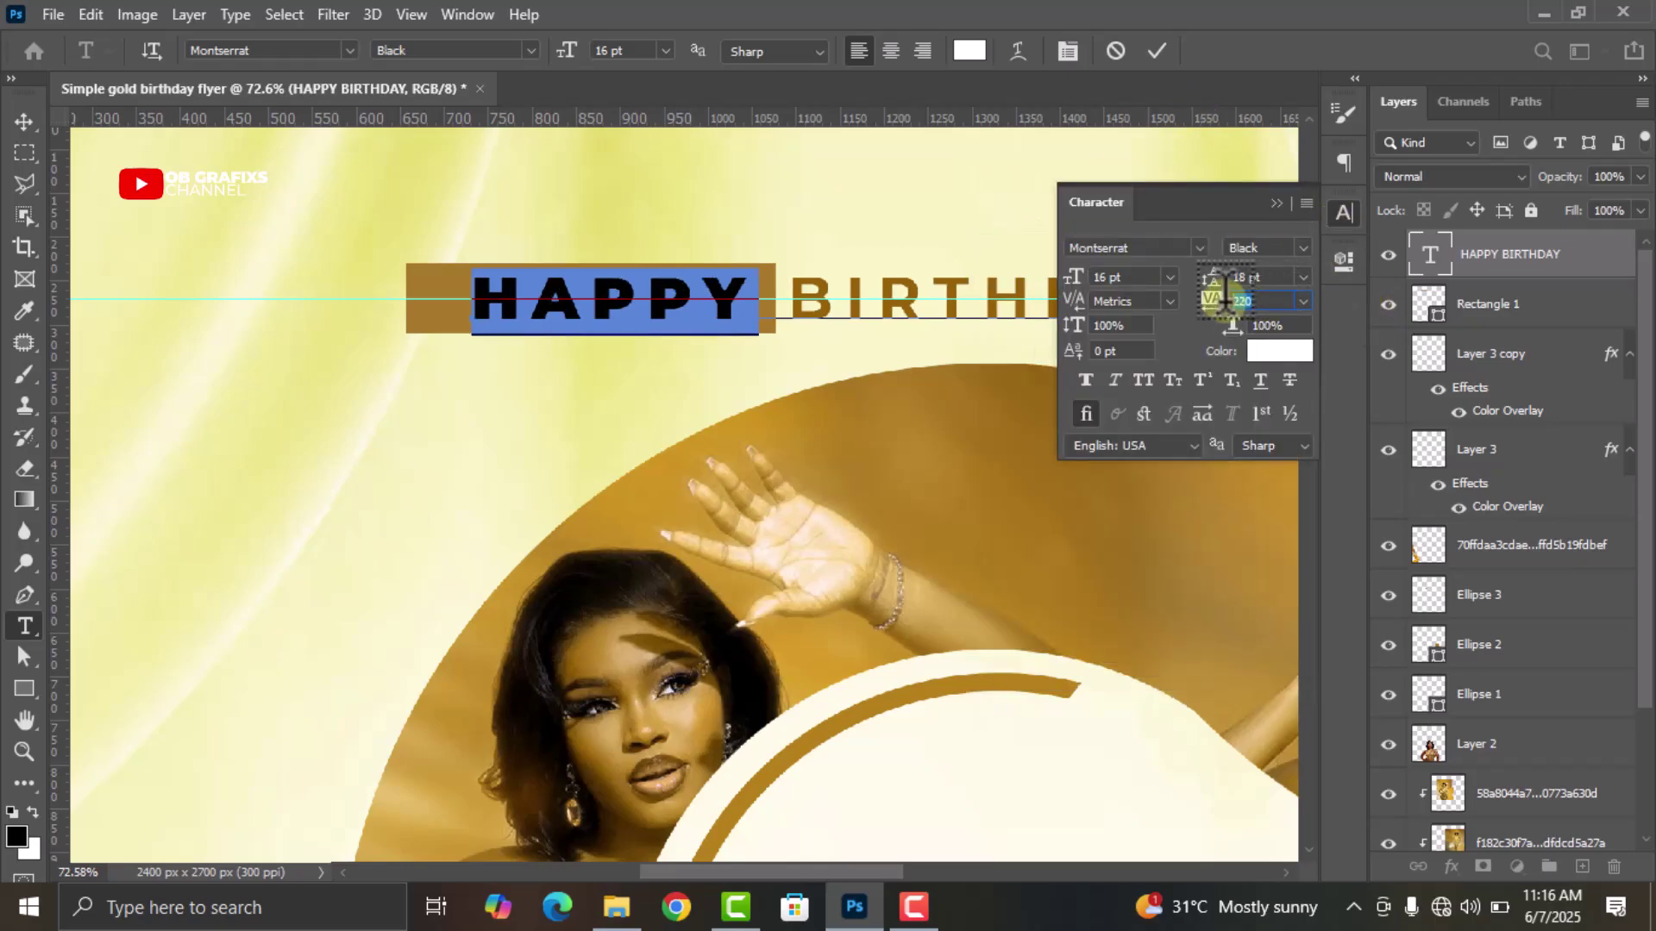
pyautogui.click(1251, 301)
pyautogui.write('120')
pyautogui.press('Return')
pyautogui.click(1156, 51)
# Centre the HAPPY BIRTHDAY text horizontally on the flyer and shift the golden-brown rectangle right to sit behind HAPPY
pyautogui.press('v')
pyautogui.moveTo(946, 325); pyautogui.dragTo(750, 215)
pyautogui.scroll(-5, 991, 326)
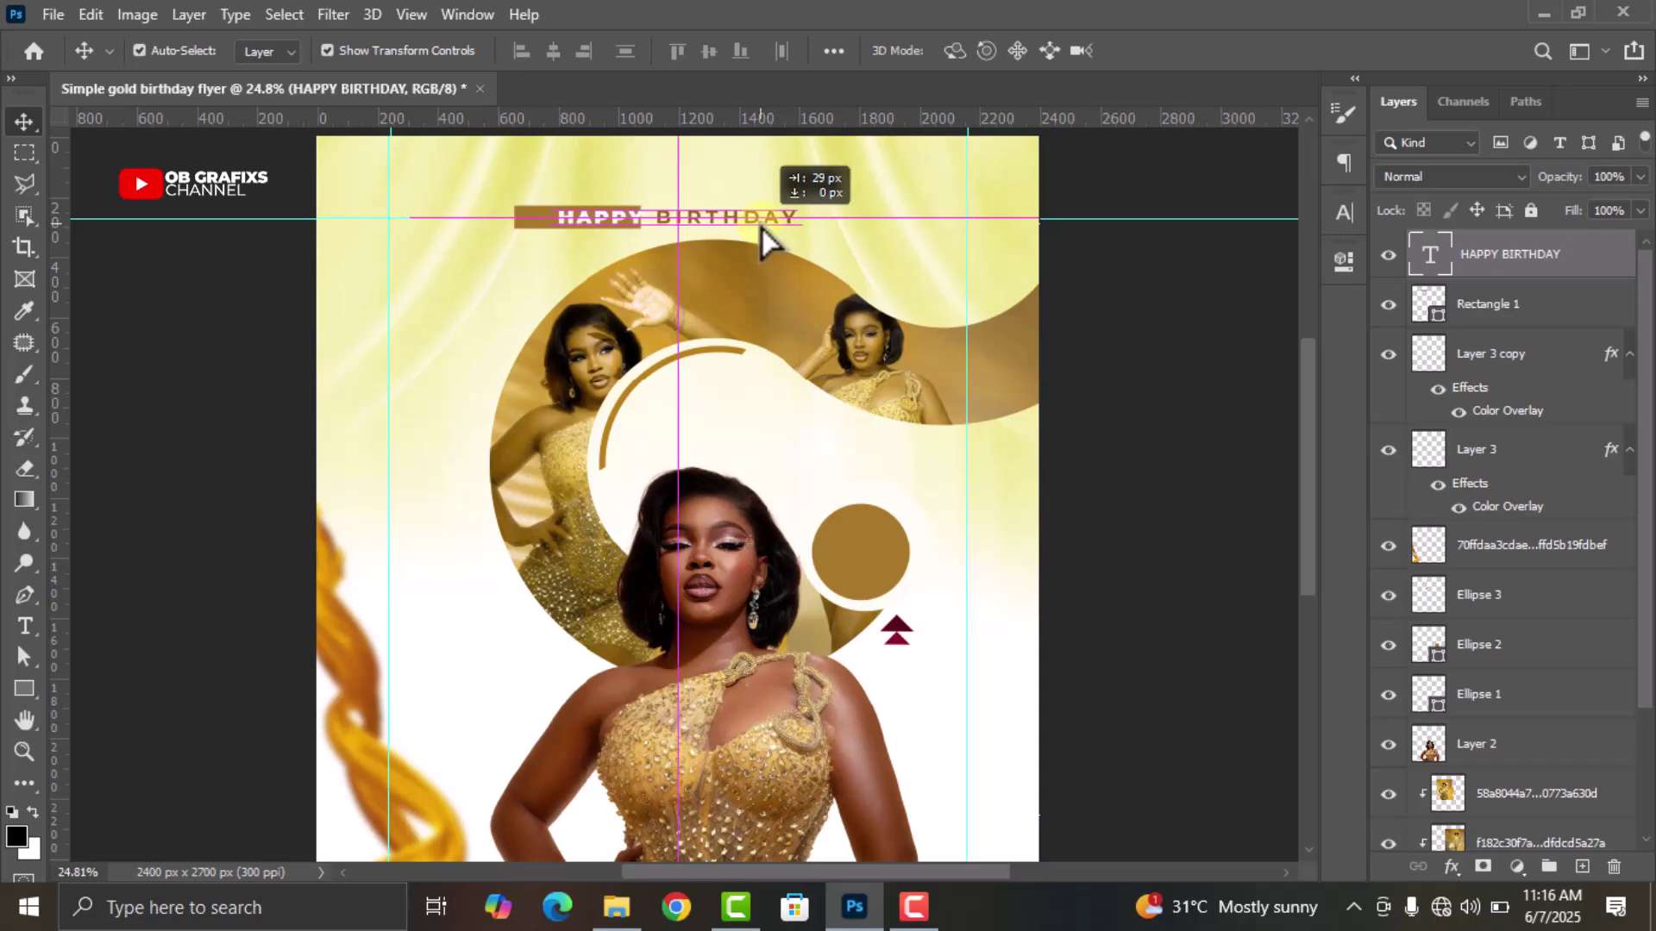
pyautogui.click(549, 237)
pyautogui.click(529, 210)
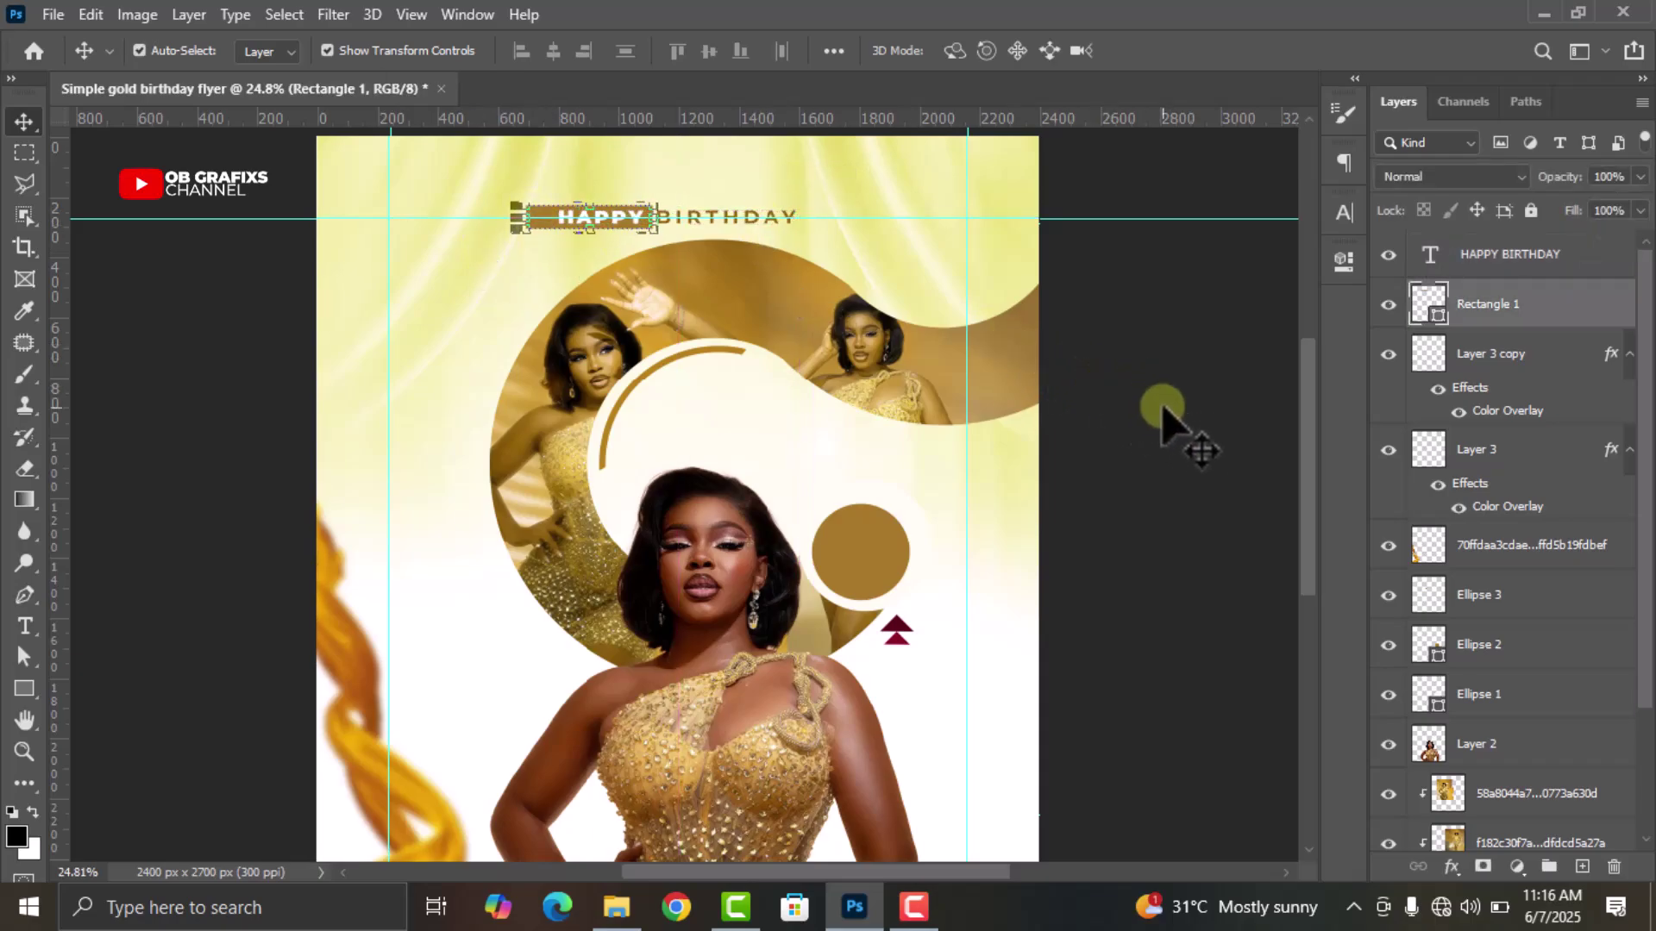
pyautogui.click(1161, 414)
pyautogui.scroll(-2, 640, 616)
# Add a three-line text reading More Blessings, More Money, More Grace beside the photo ring
pyautogui.click(24, 625)
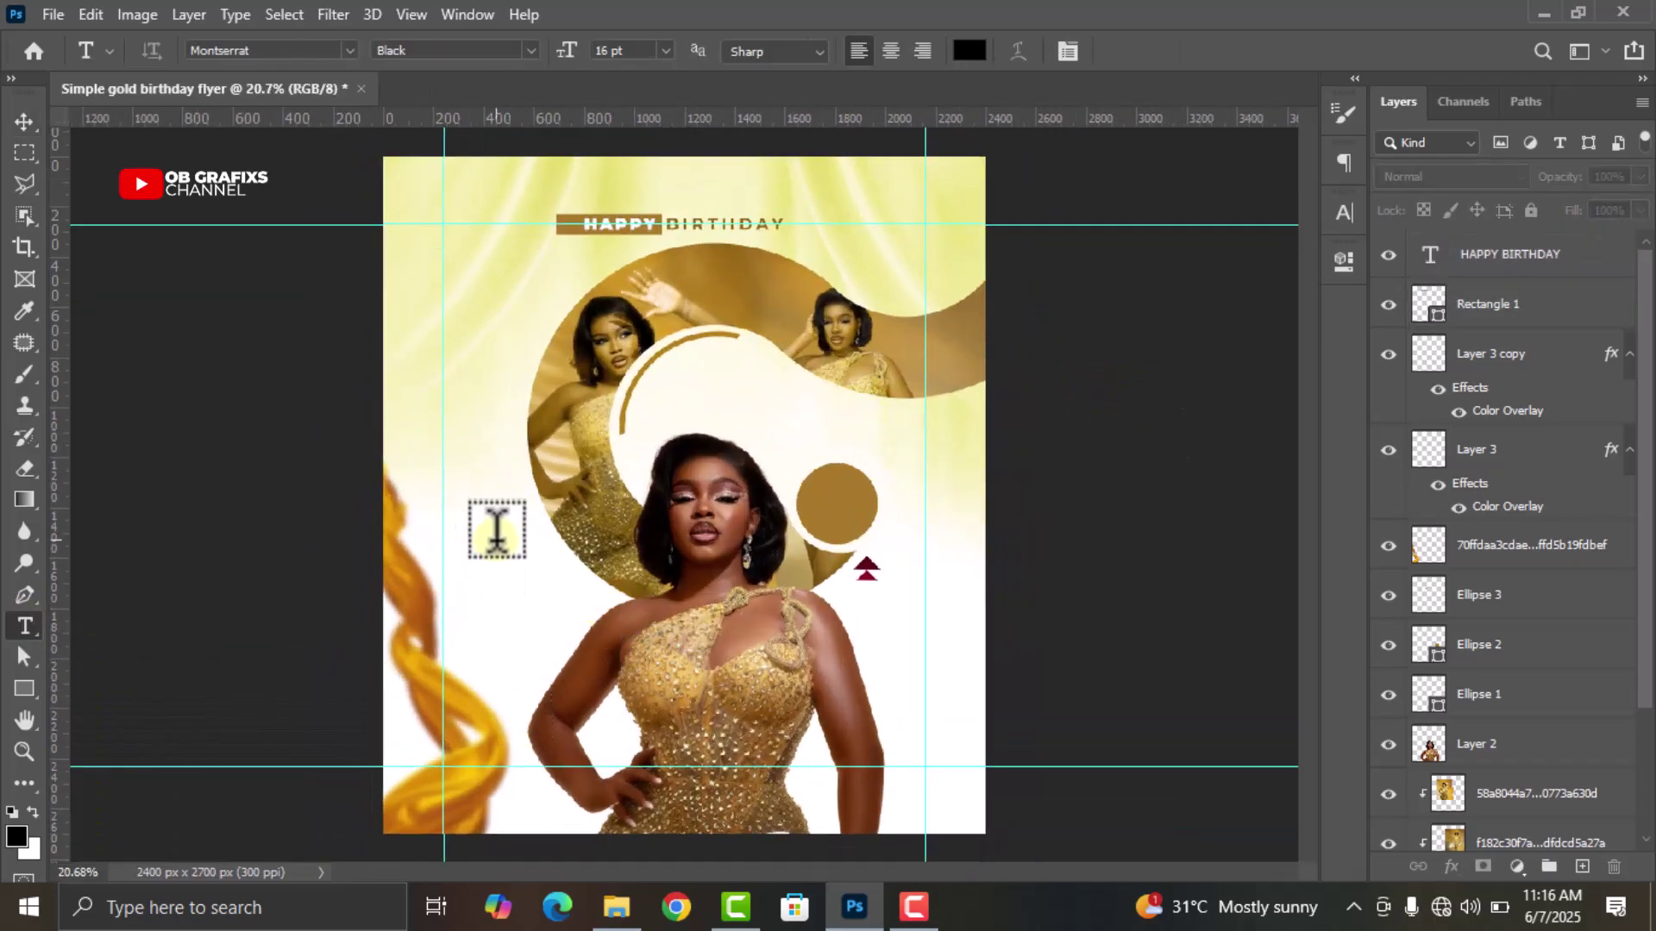
pyautogui.click(483, 517)
pyautogui.scroll(2, 546, 591)
pyautogui.write('Mor')
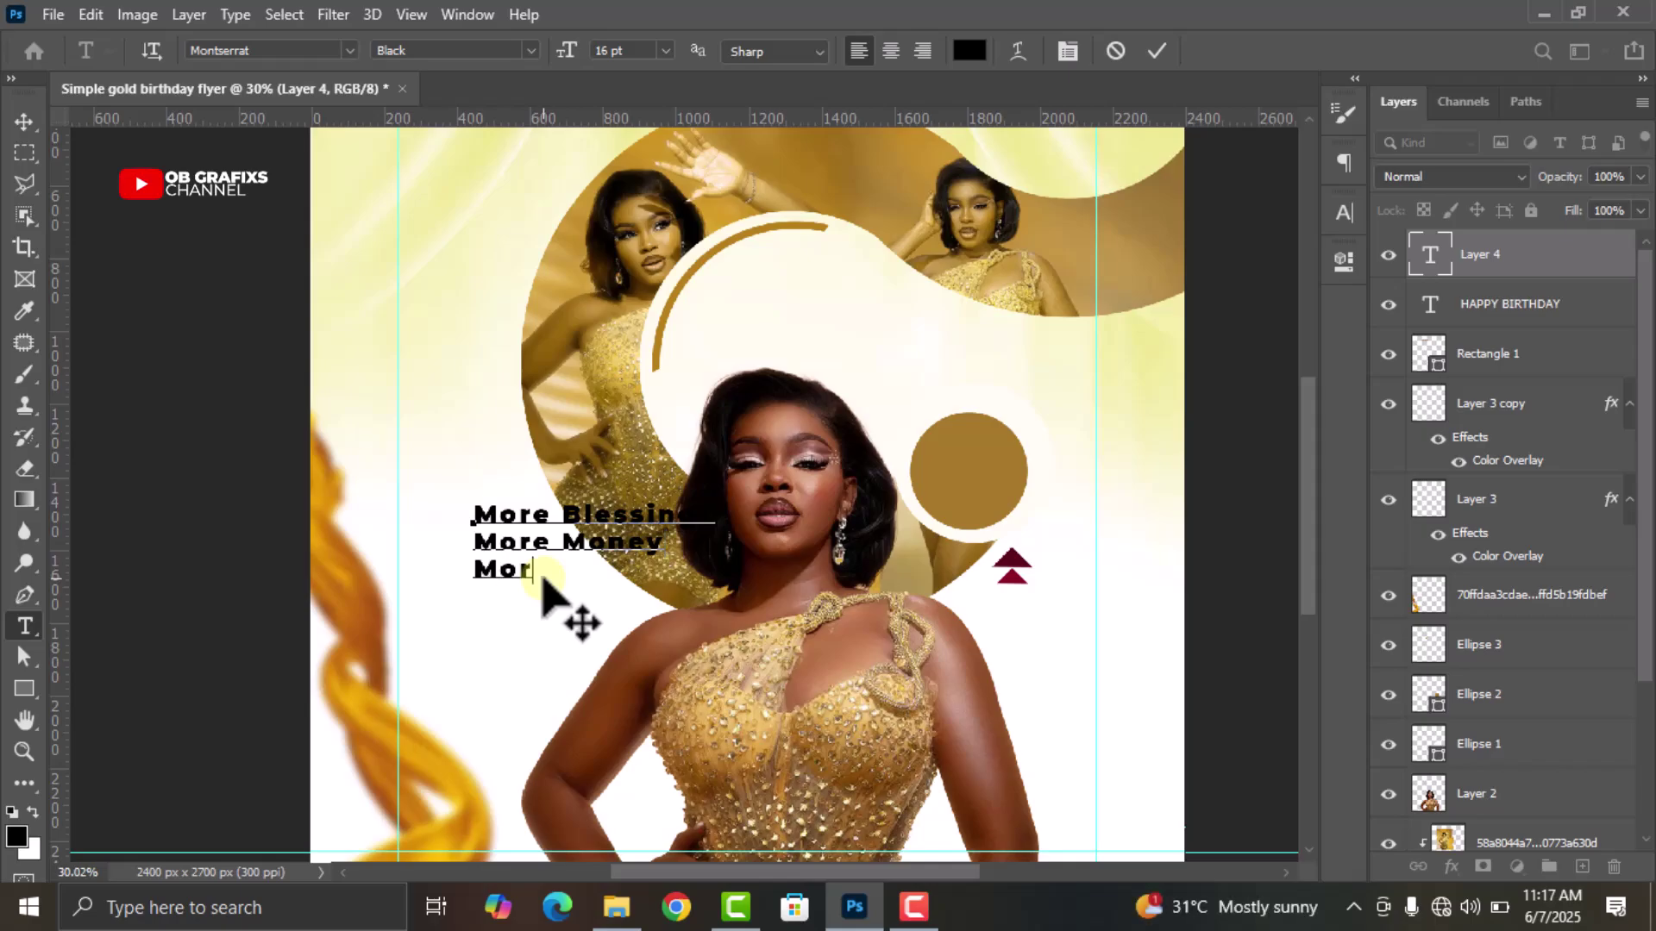
pyautogui.write('ace')
pyautogui.click(1156, 50)
# Scale the three-line text down to about 10.86 pt and place it outside the ring's lower-left edge
pyautogui.click(24, 120)
pyautogui.hotkey('ctrl', 't')
pyautogui.moveTo(714, 579); pyautogui.dragTo(635, 562)
pyautogui.moveTo(593, 556); pyautogui.dragTo(555, 602)
pyautogui.click(1201, 51)
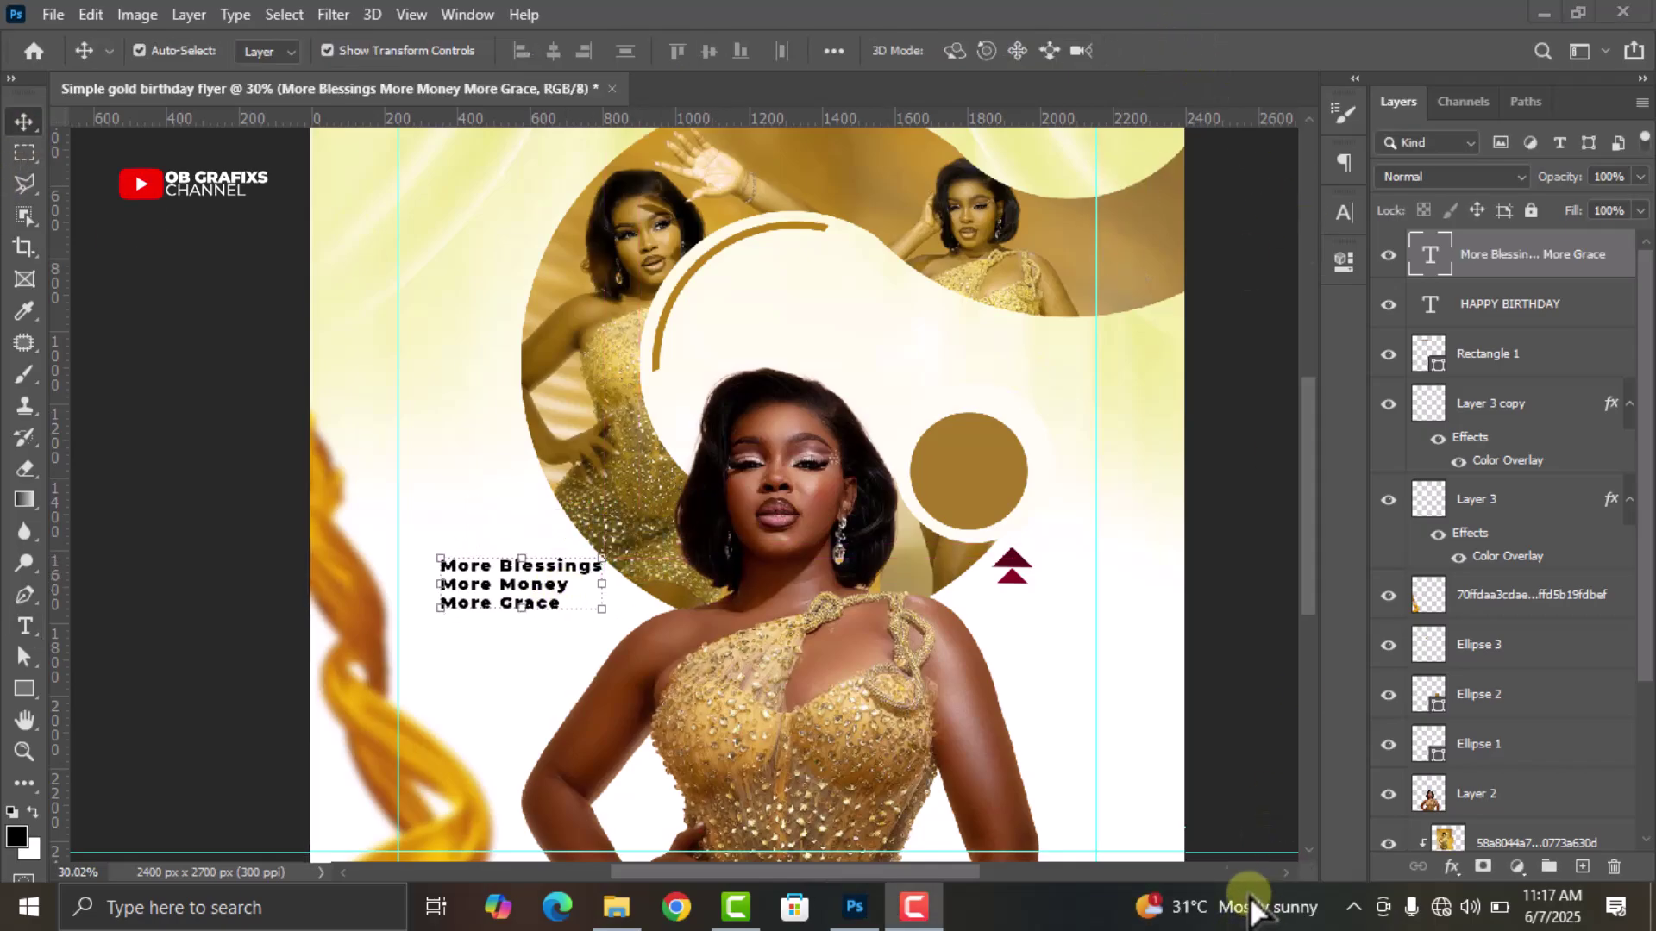
# Recolour the three-line text with the circle's golden brown and change its weight to Montserrat Bold
pyautogui.doubleClick(1429, 252)
pyautogui.click(1192, 627)
pyautogui.click(951, 523)
pyautogui.click(1563, 327)
pyautogui.click(1207, 530)
pyautogui.click(1121, 431)
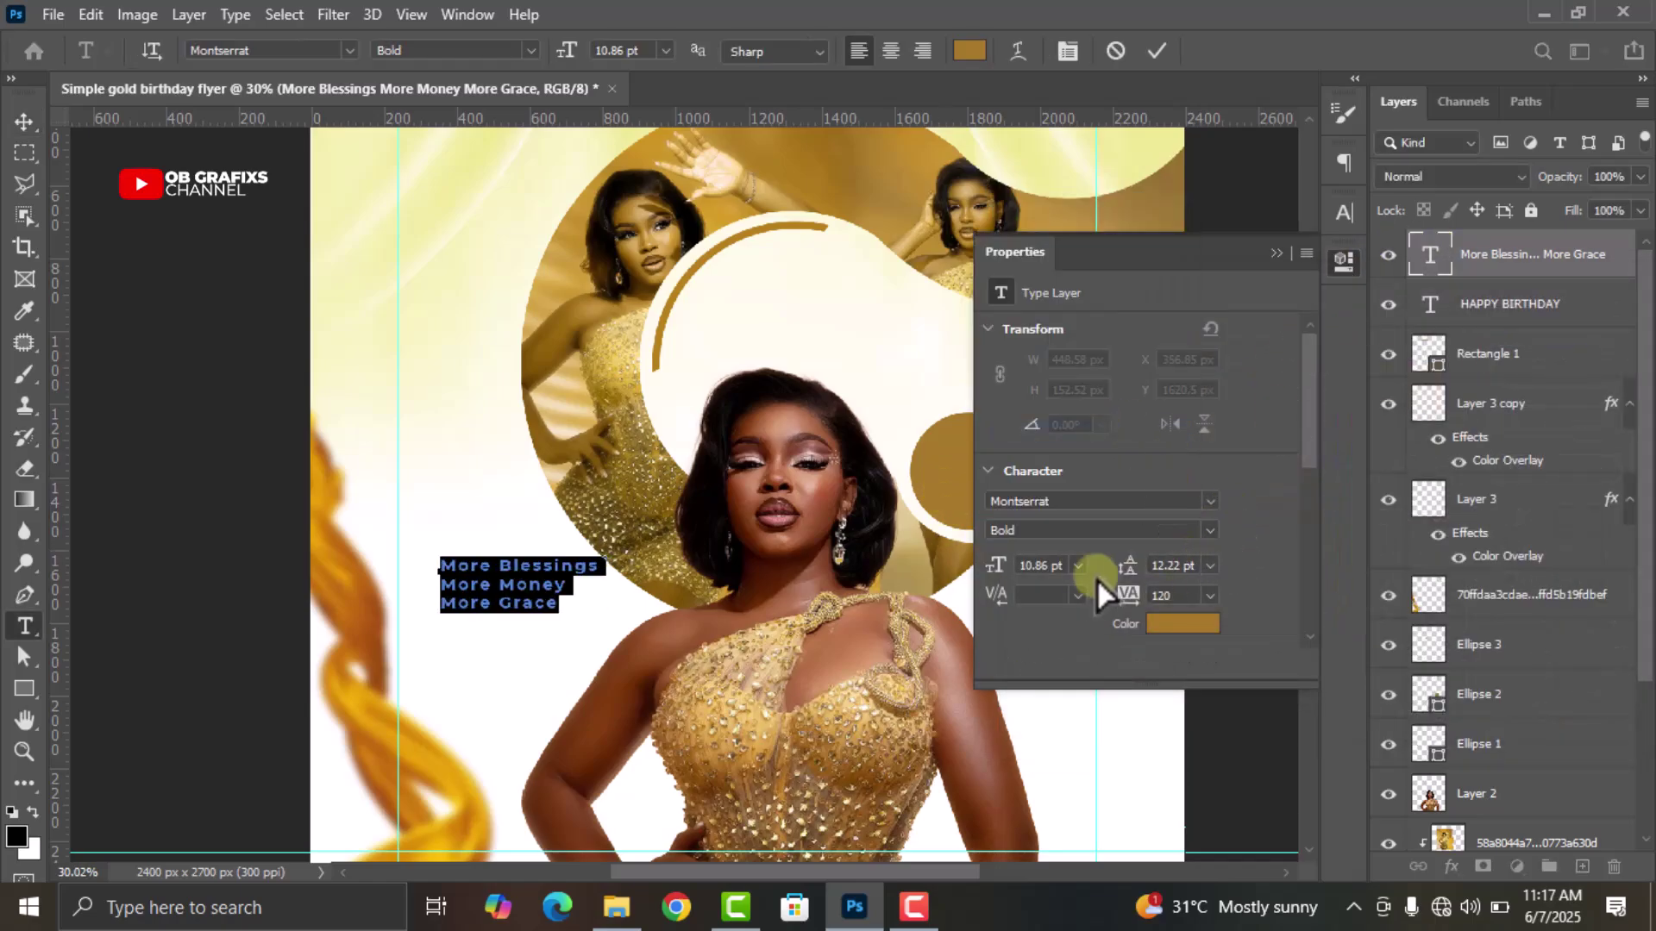
# Set the three-line text's size and leading to 11 pt and nudge it slightly left
pyautogui.write('11')
pyautogui.press('Tab')
pyautogui.write('11')
pyautogui.press('Return')
pyautogui.hotkey('ctrl', 'Return')
pyautogui.press('v')
pyautogui.hotkey('ctrl', '-')
pyautogui.moveTo(536, 596); pyautogui.dragTo(528, 595)
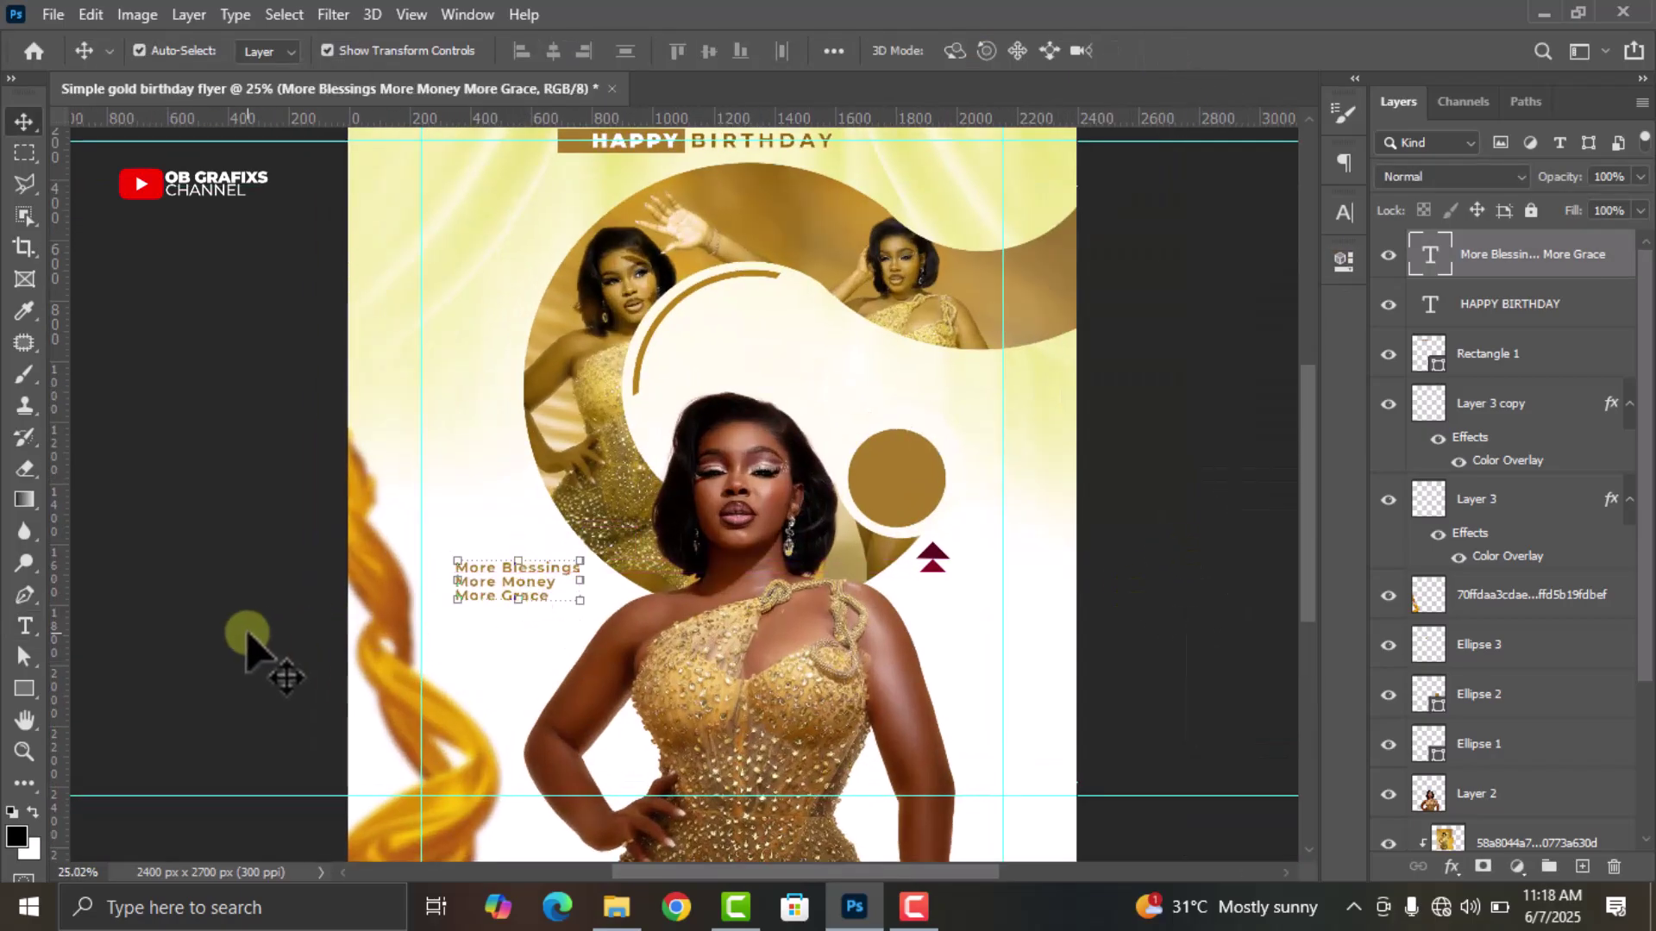
# Draw a 19 px circle as a bullet in front of More Blessings and fill it with dark maroon #5c0419
pyautogui.click(24, 688)
pyautogui.click(86, 734)
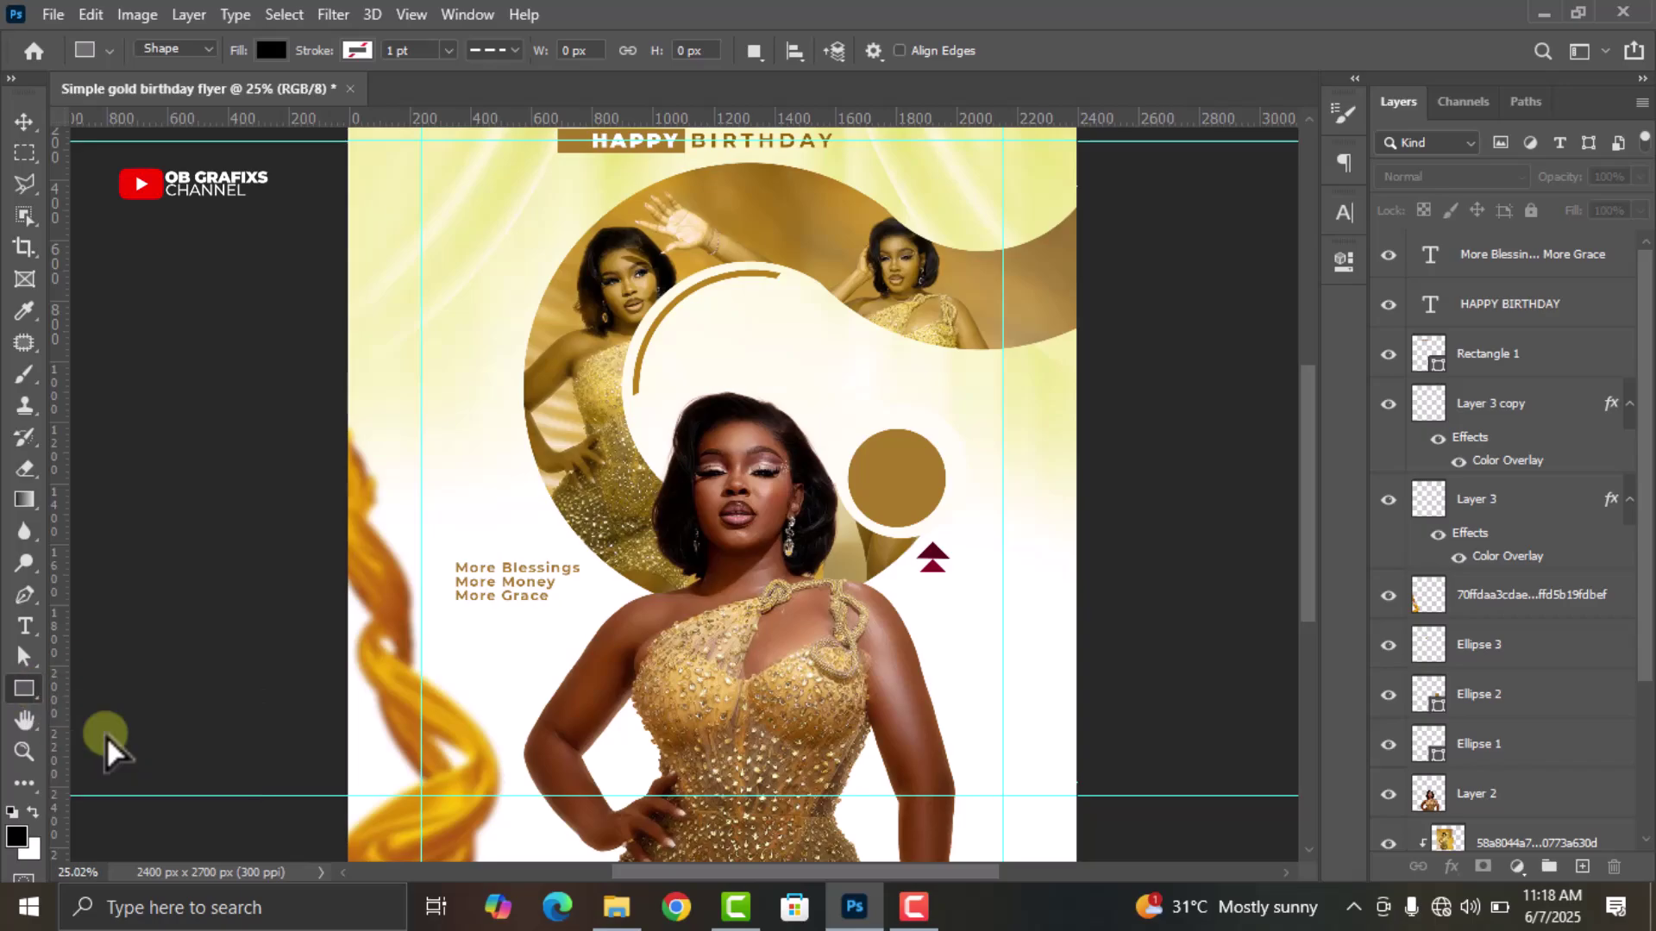
pyautogui.scroll(1, 421, 618)
pyautogui.scroll(15, 421, 618)
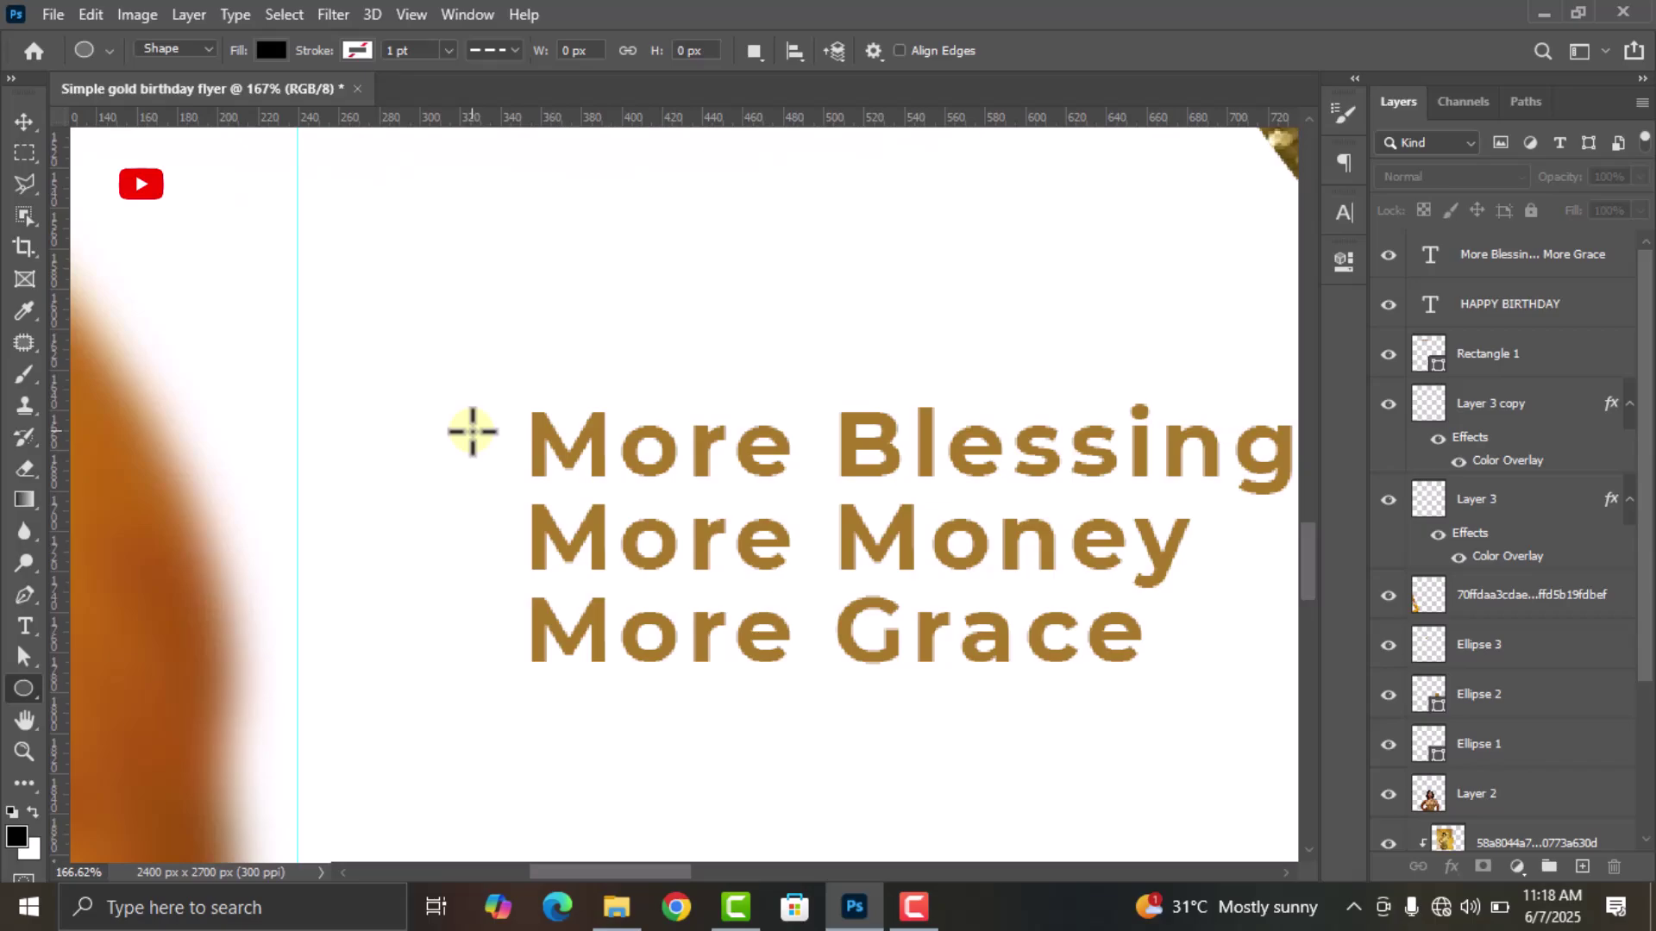
pyautogui.moveTo(470, 427); pyautogui.dragTo(539, 465)
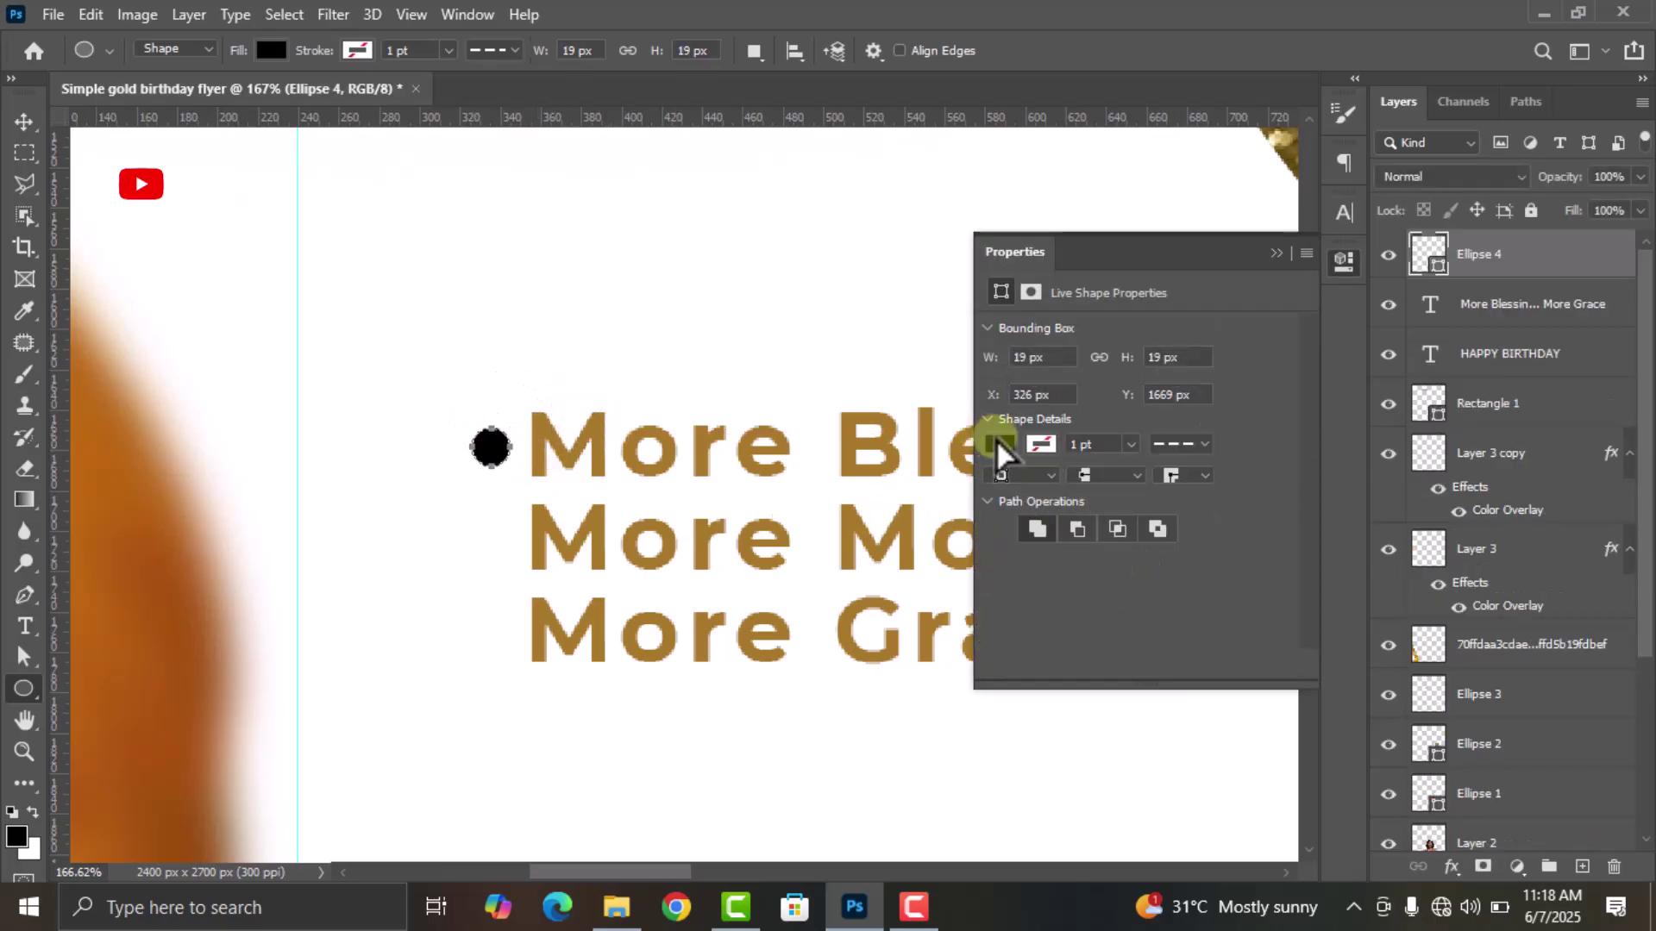
pyautogui.click(999, 444)
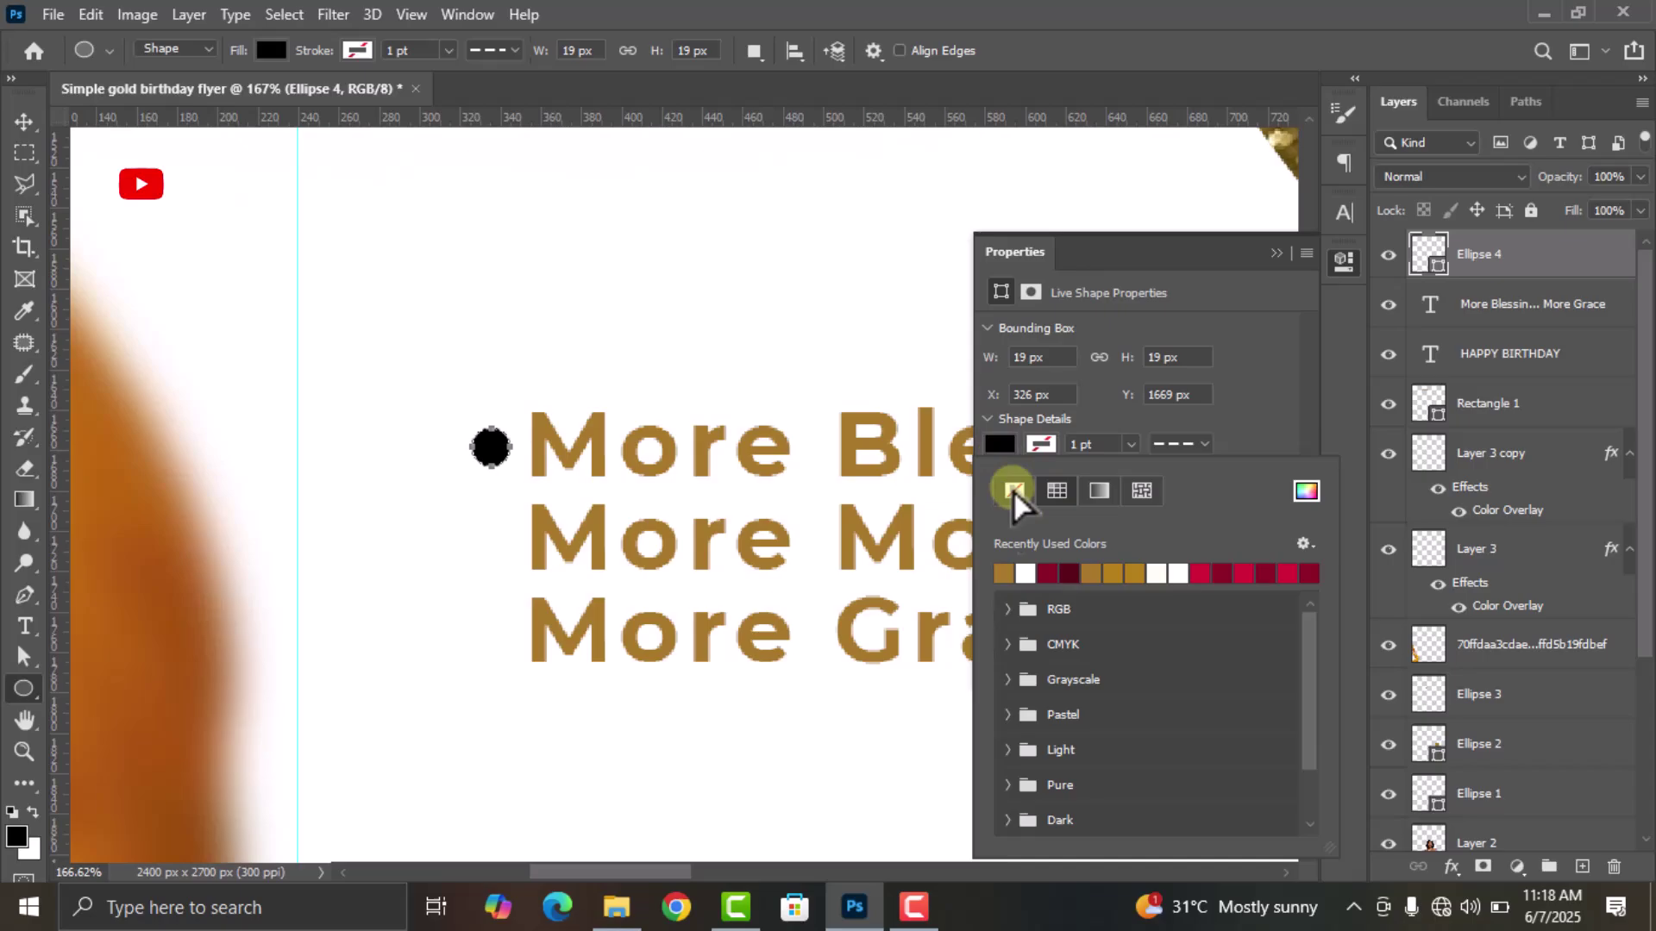
pyautogui.click(1341, 261)
pyautogui.click(23, 121)
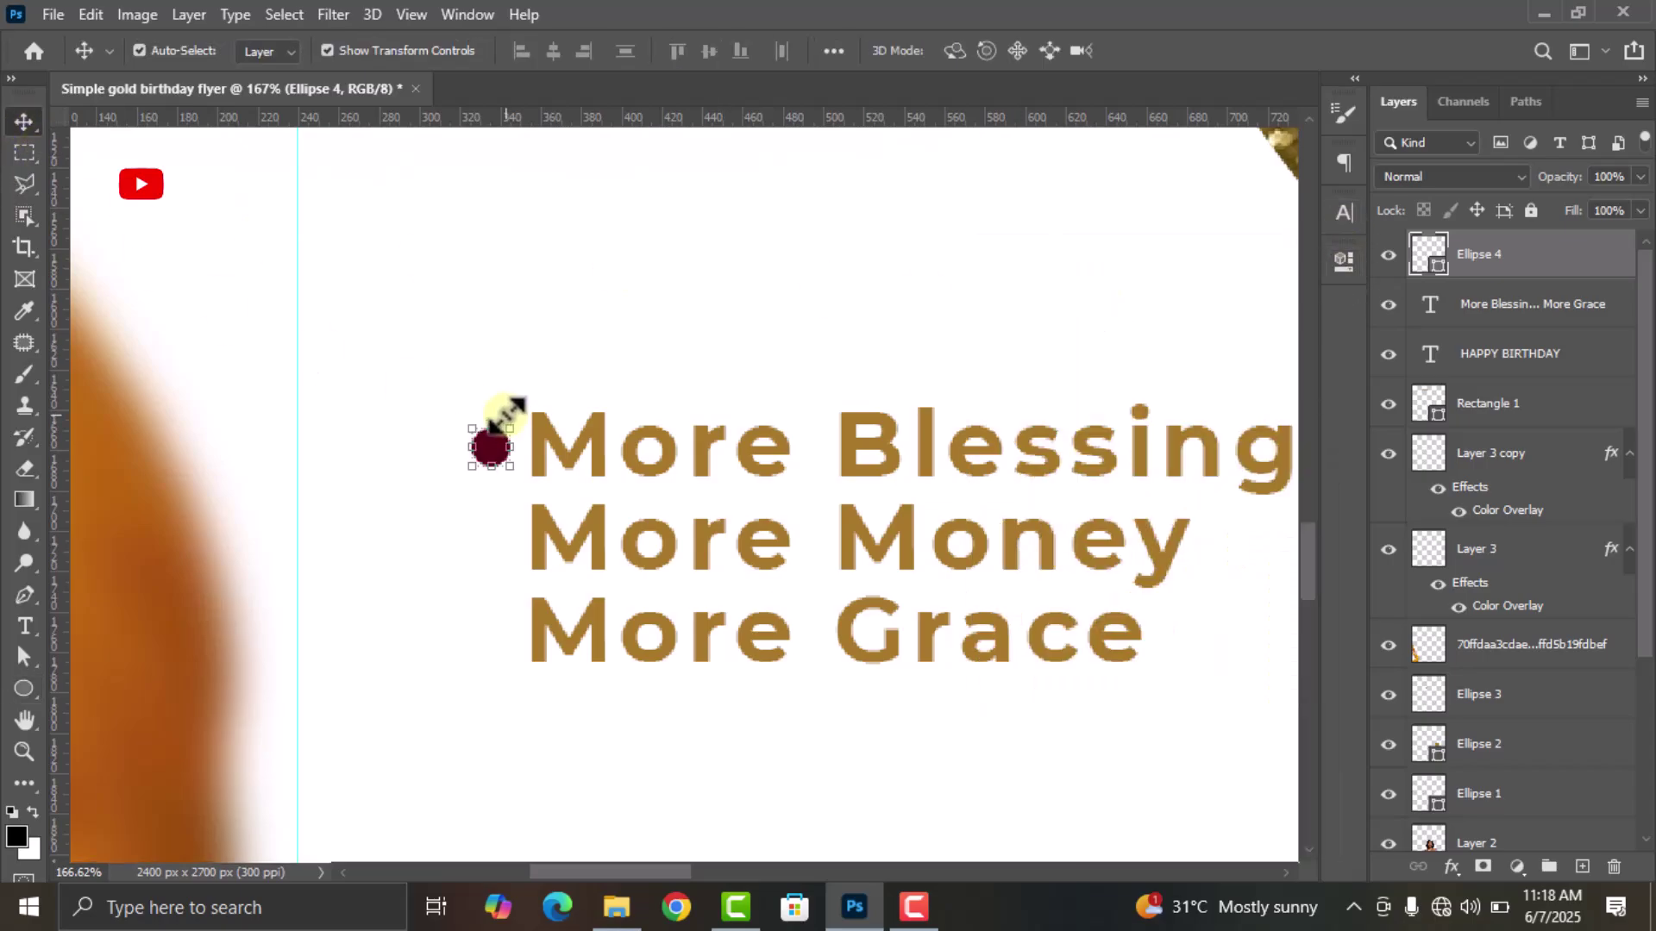
# Duplicate the bullet down to the More Money line and recolour the copy lighter maroon #8e0727
pyautogui.moveTo(504, 413); pyautogui.dragTo(482, 545)
pyautogui.scroll(2, 491, 417)
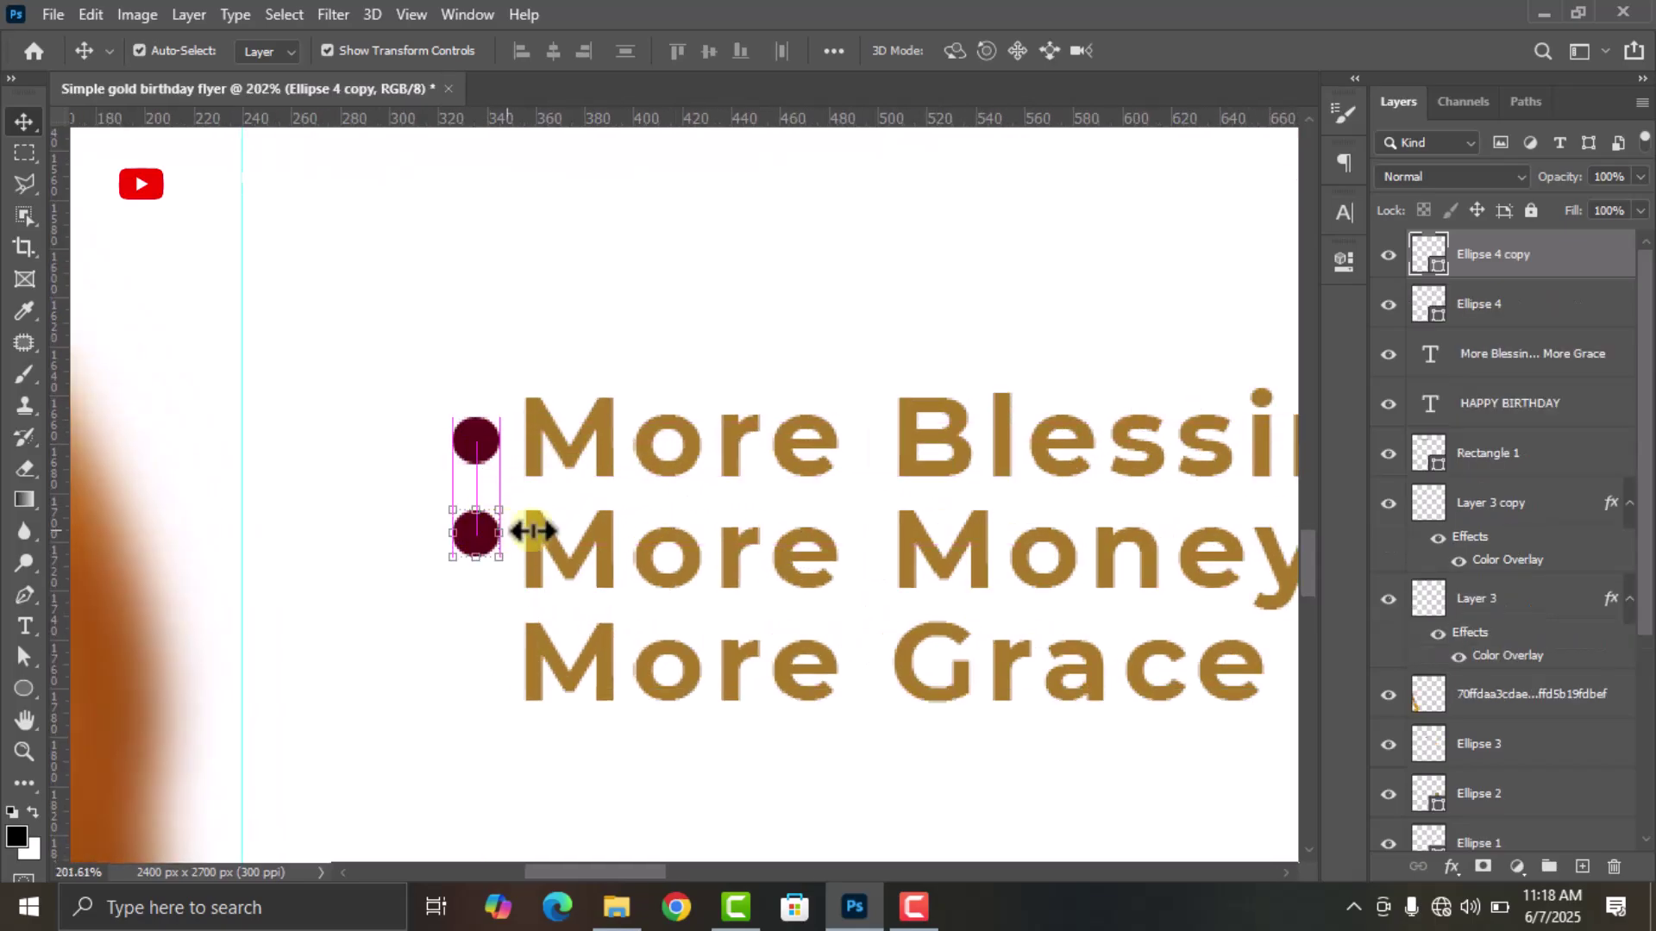
pyautogui.doubleClick(1427, 257)
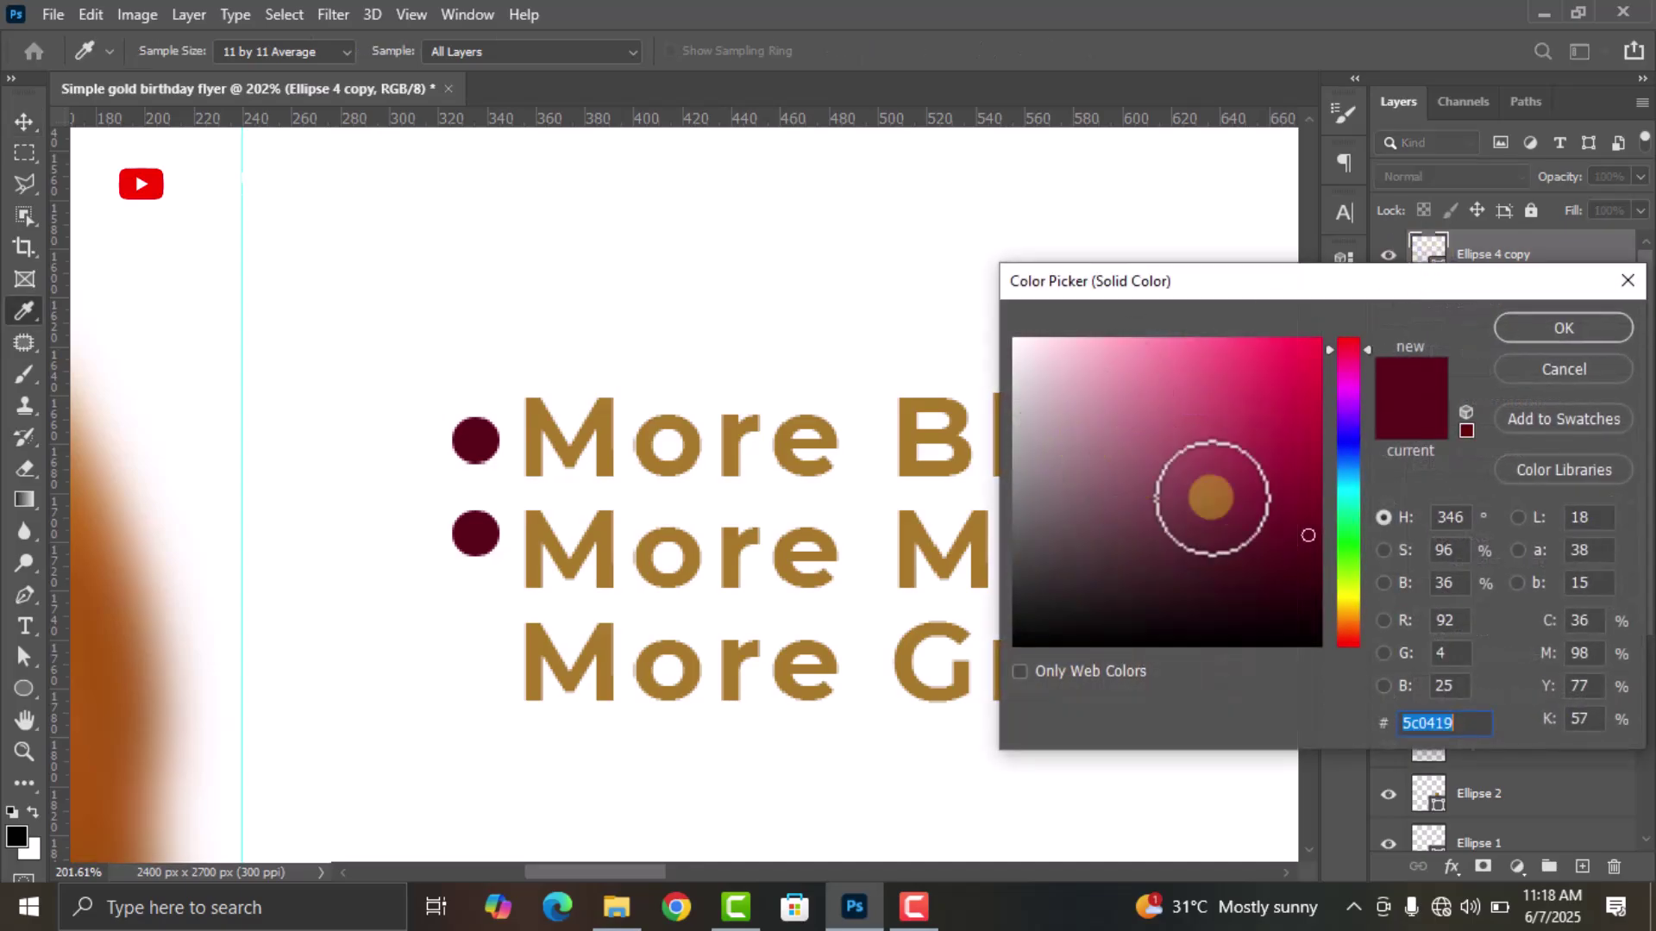
pyautogui.click(1304, 447)
pyautogui.moveTo(1305, 447); pyautogui.dragTo(1307, 483)
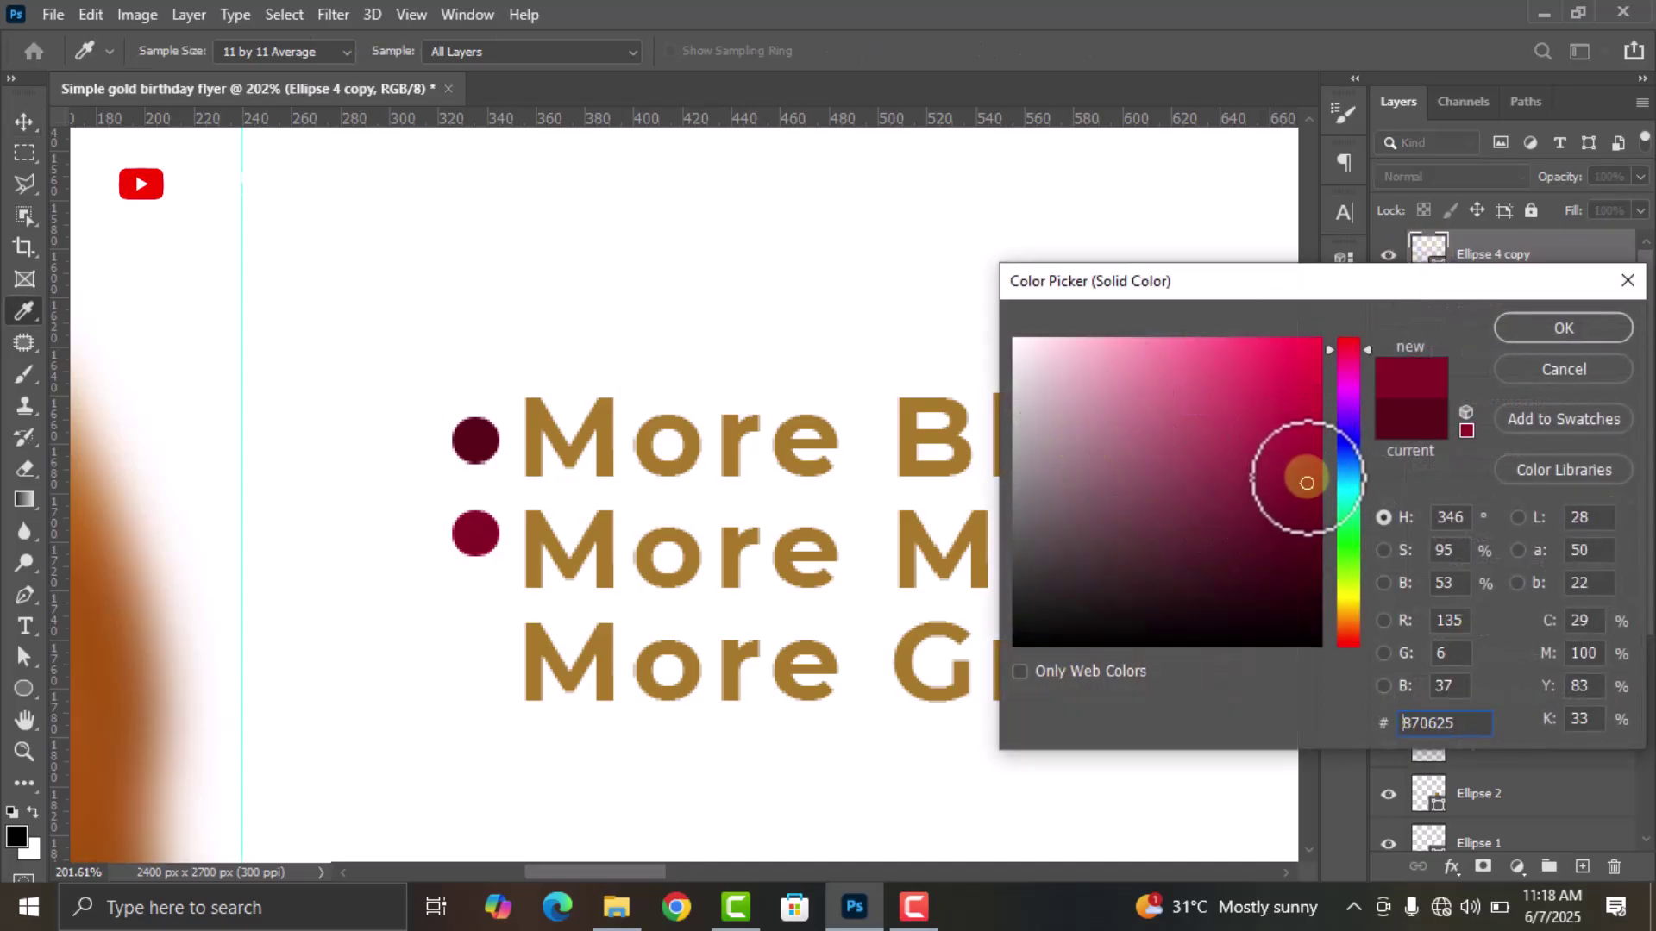
pyautogui.moveTo(1464, 724); pyautogui.dragTo(1381, 714)
pyautogui.click(1536, 330)
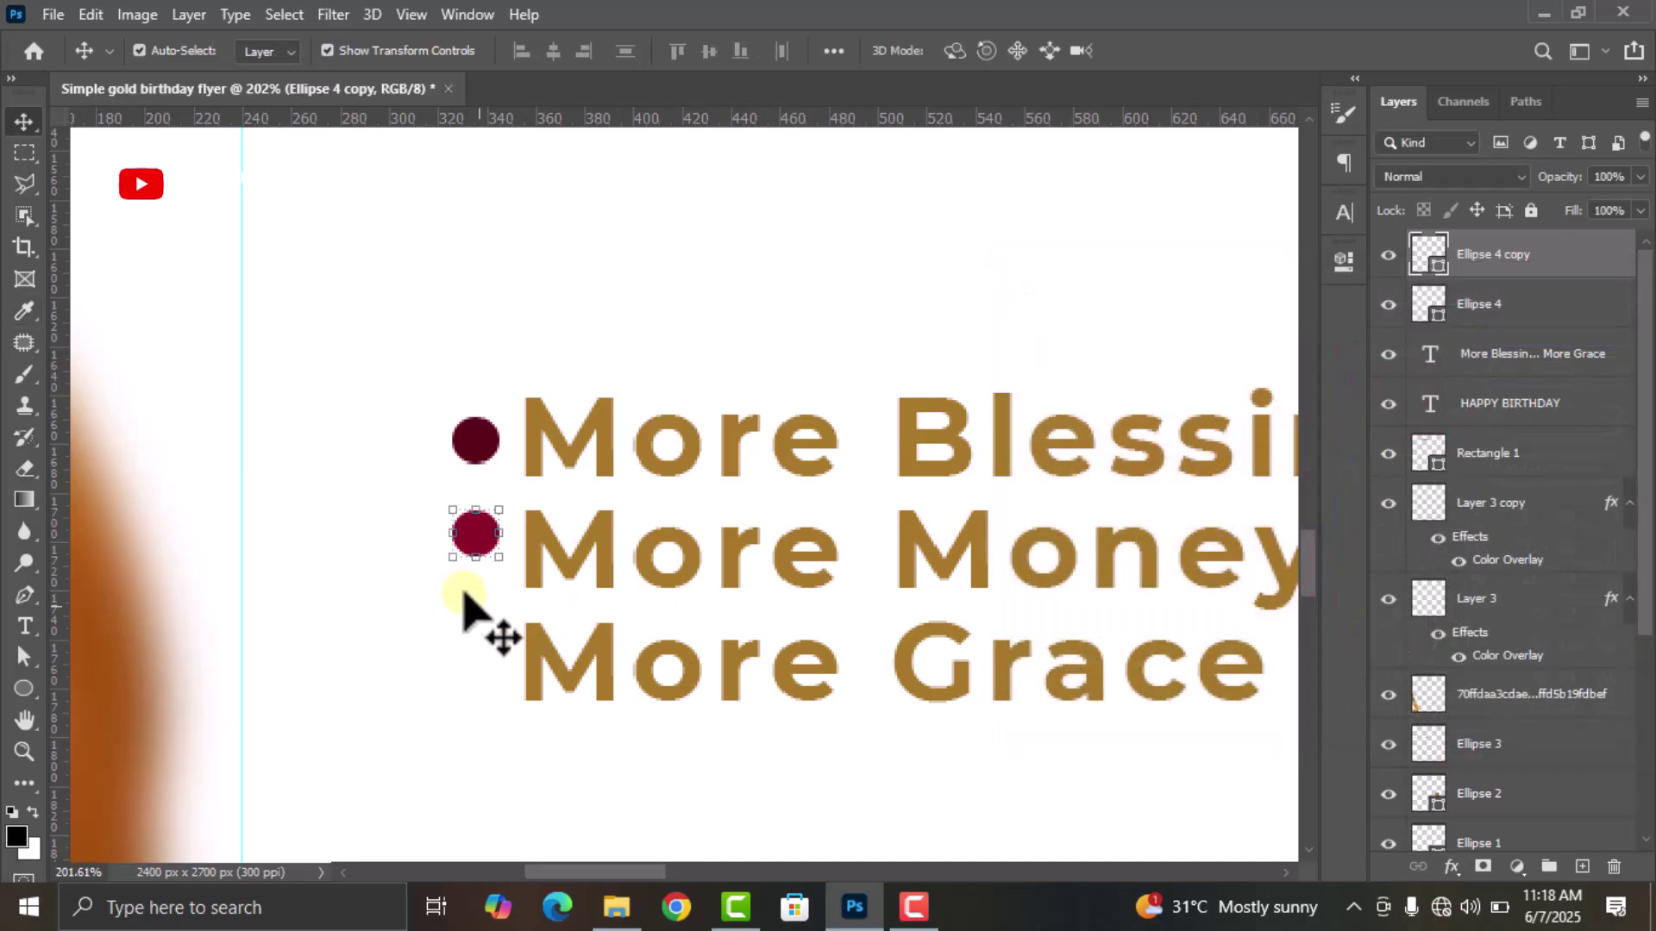
# Duplicate the lighter maroon bullet down to the More Grace line and recolour the copy bright pink #ff007e
pyautogui.moveTo(488, 542); pyautogui.dragTo(488, 653)
pyautogui.doubleClick(1427, 259)
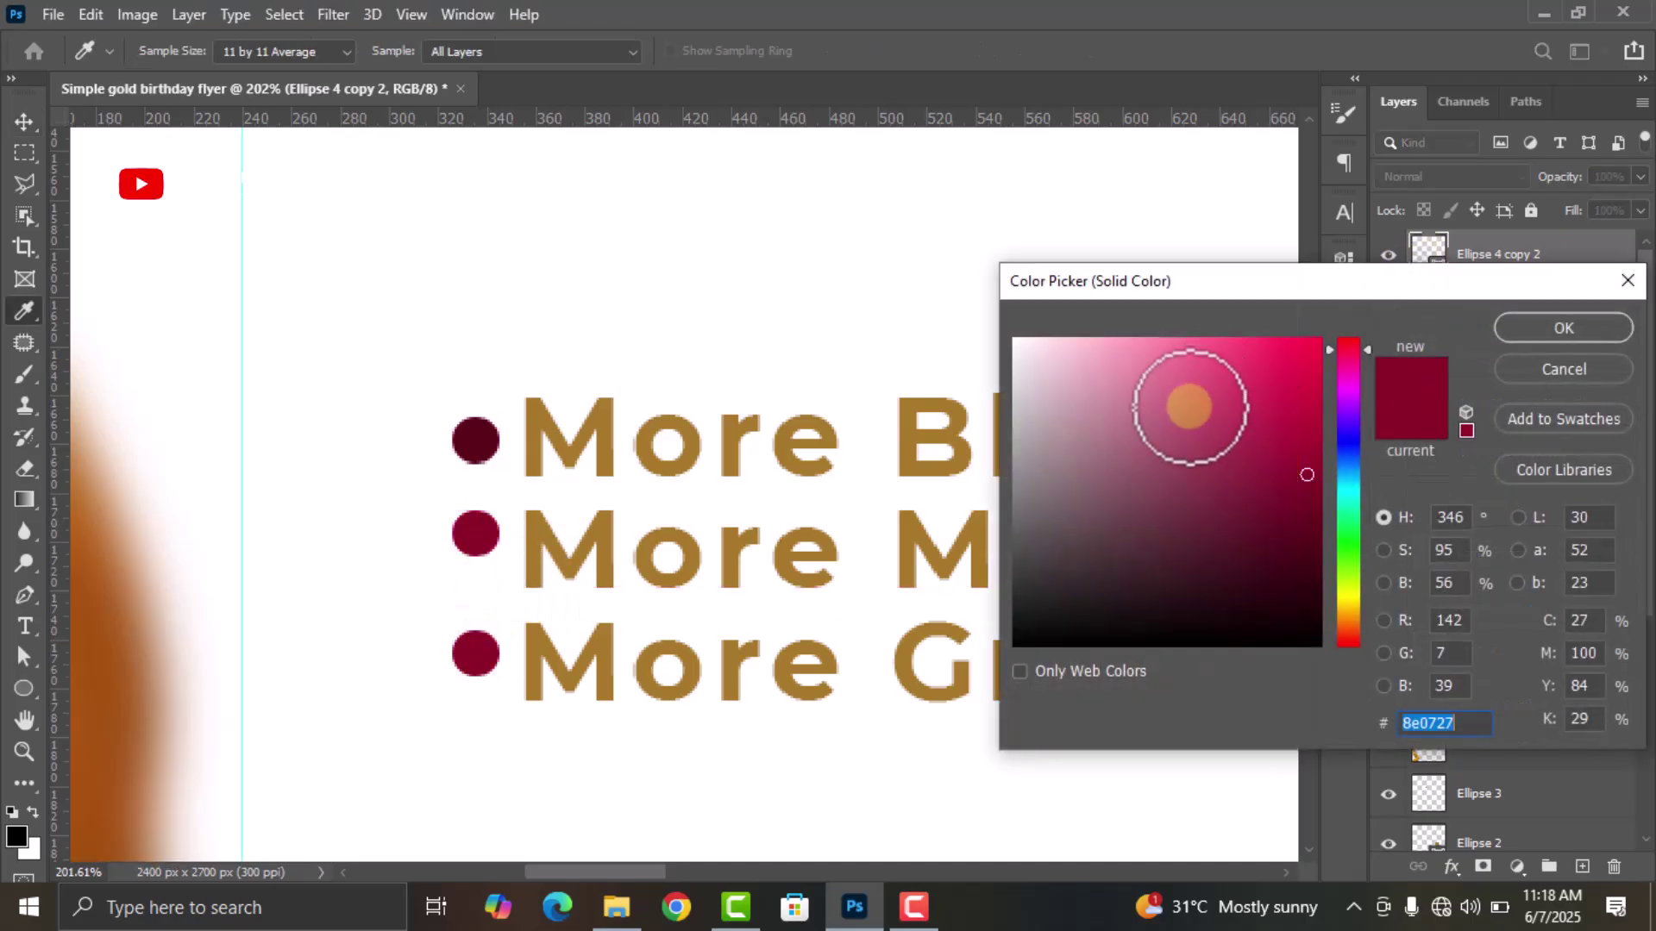
pyautogui.click(1320, 340)
pyautogui.click(1352, 364)
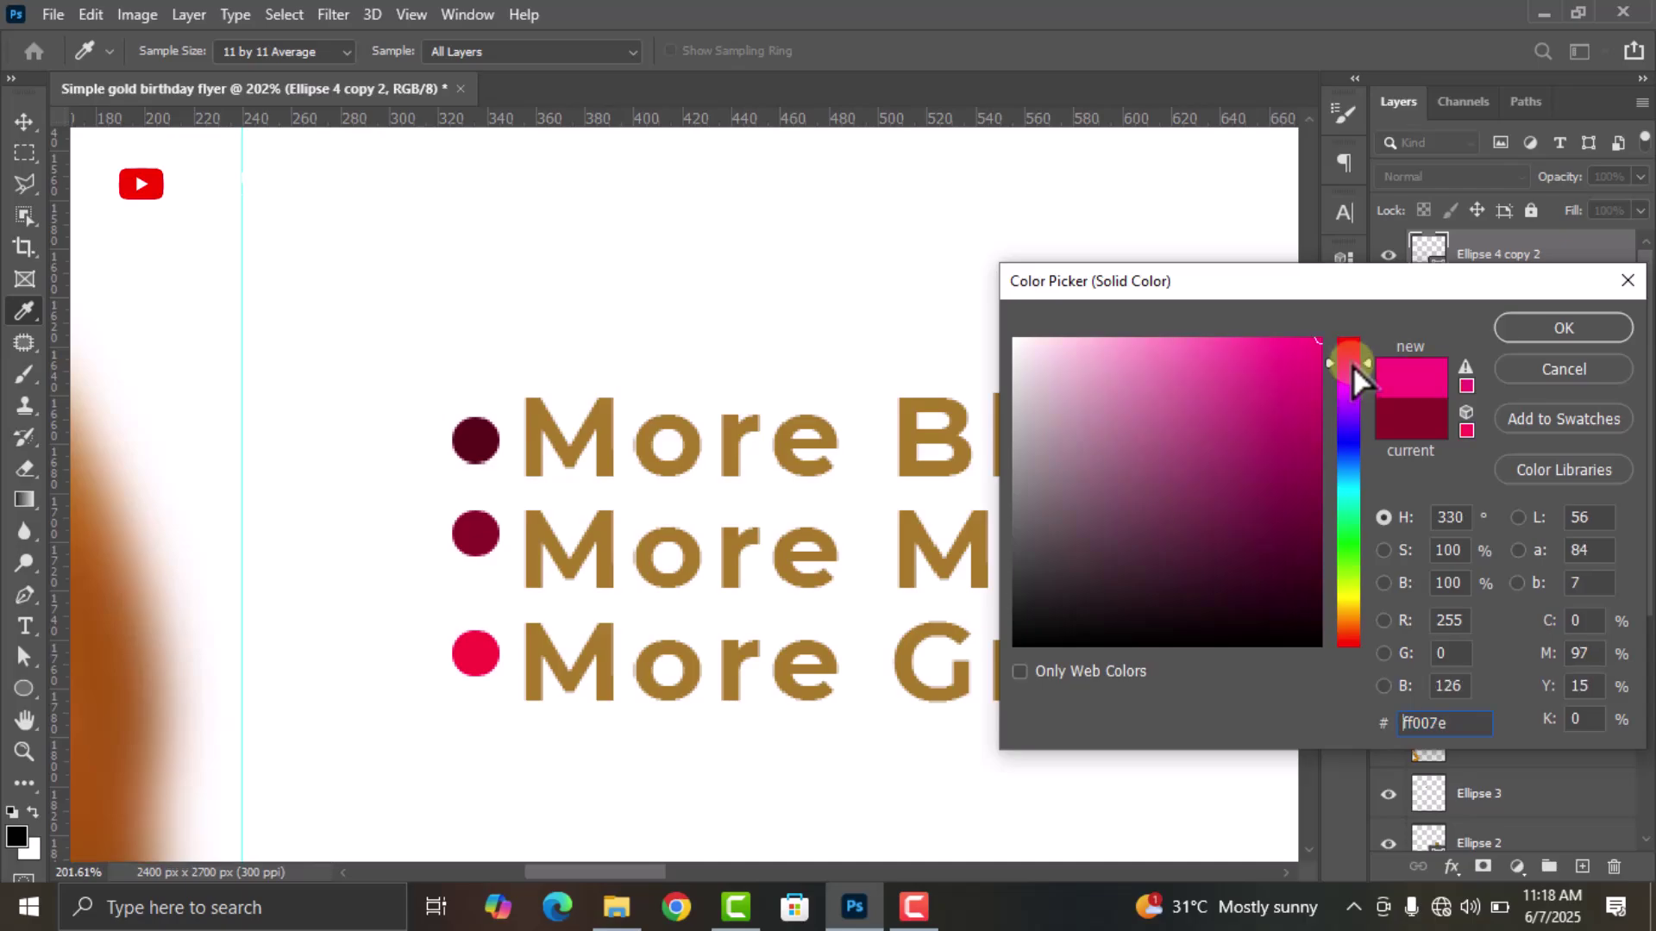
pyautogui.click(1349, 364)
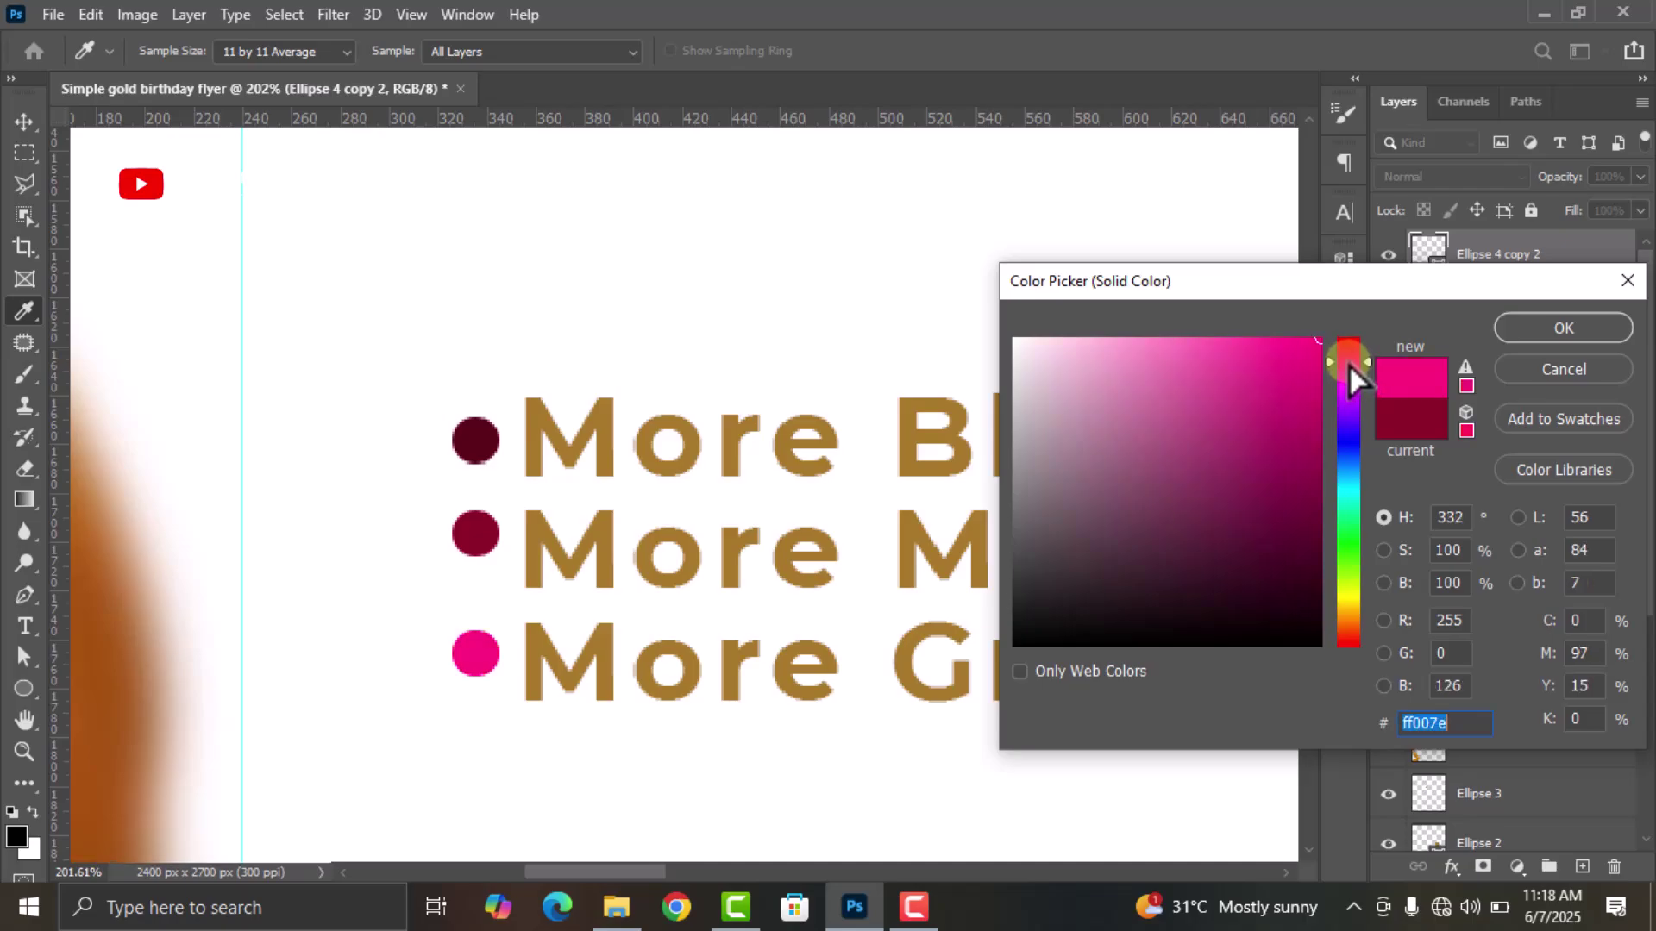
pyautogui.click(1528, 332)
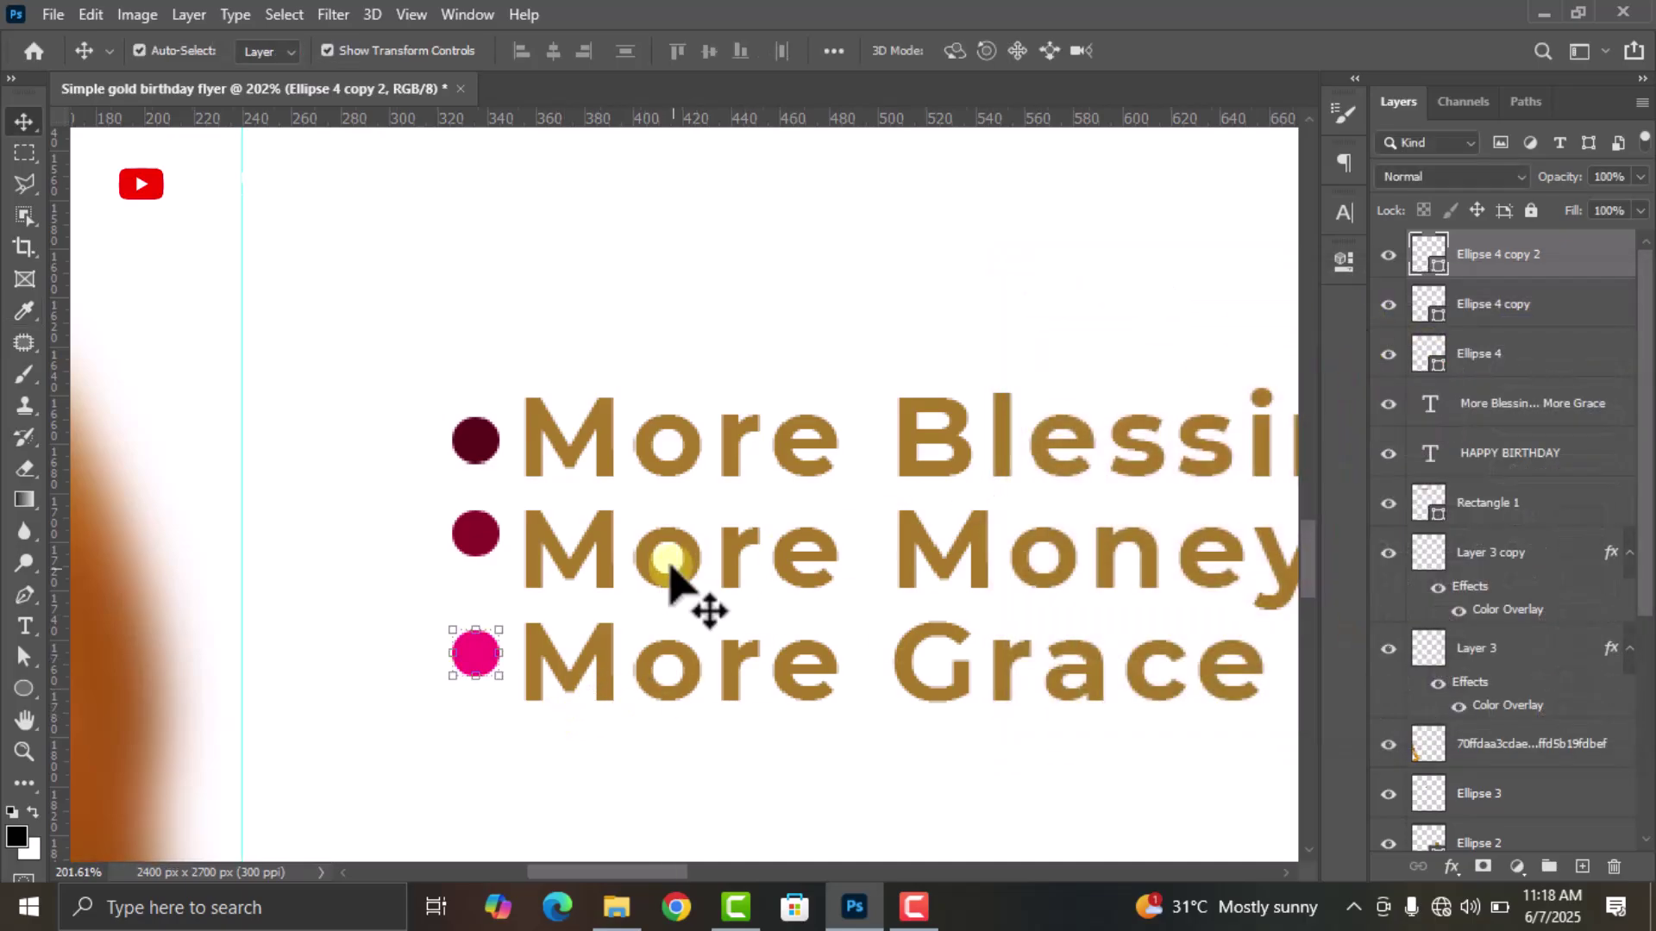
pyautogui.scroll(-10, 672, 583)
pyautogui.scroll(-2, 1035, 586)
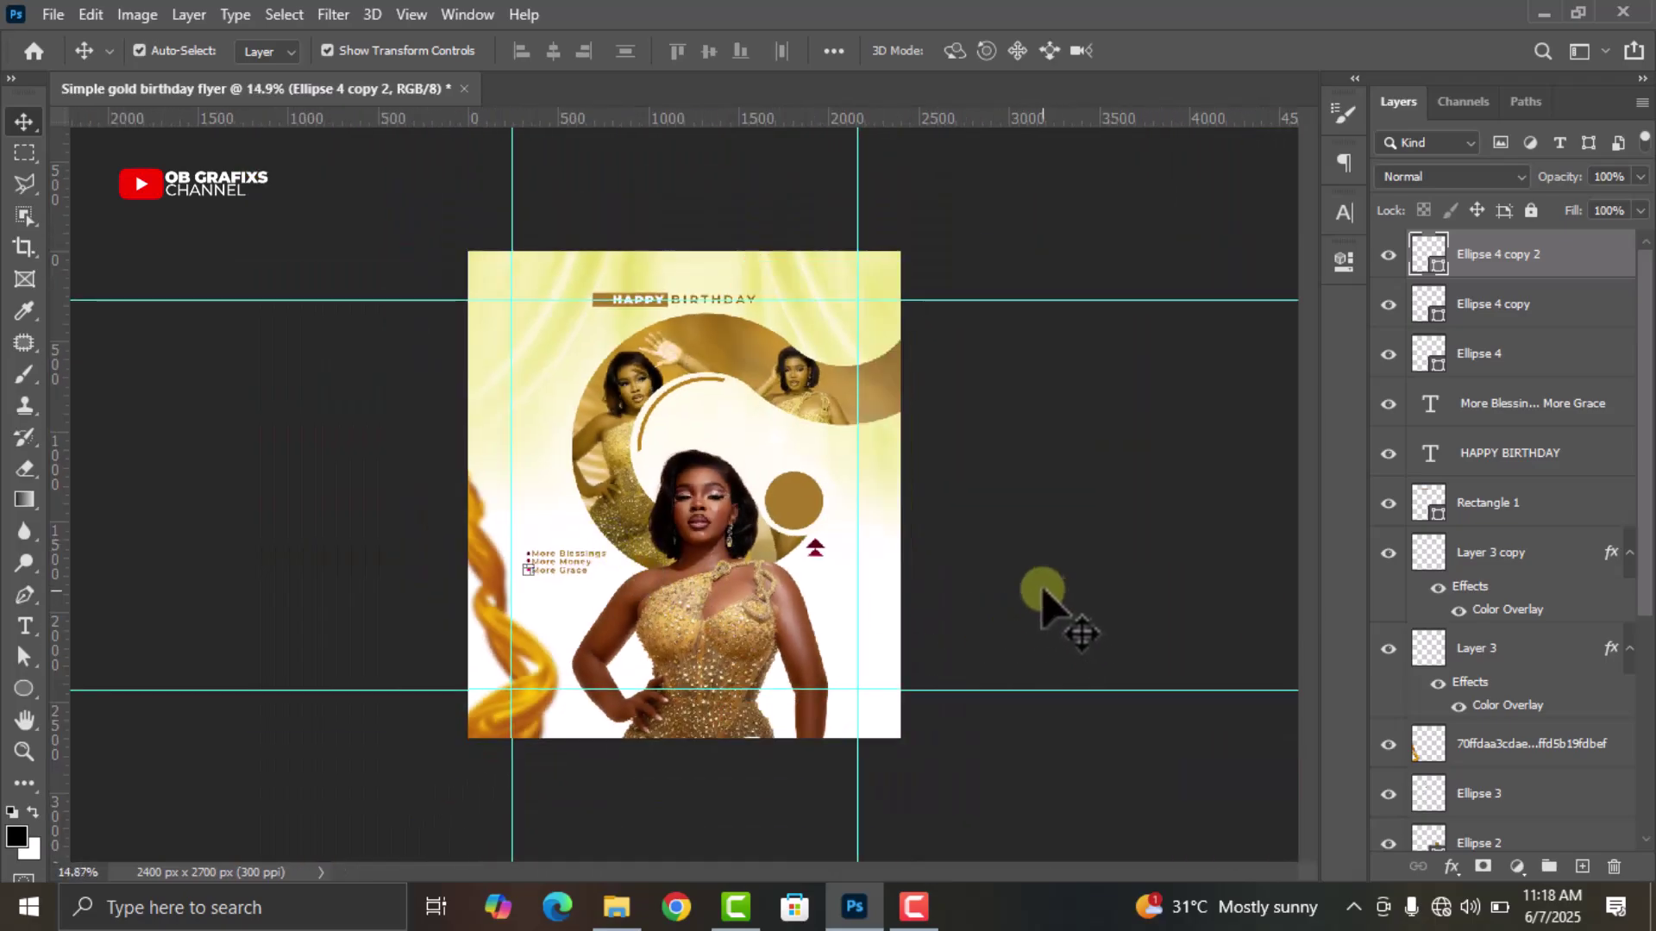
# Add the two-line text PLUS ONE in gold Montserrat Bold just above the gold circle
pyautogui.click(1048, 586)
pyautogui.scroll(4, 1127, 562)
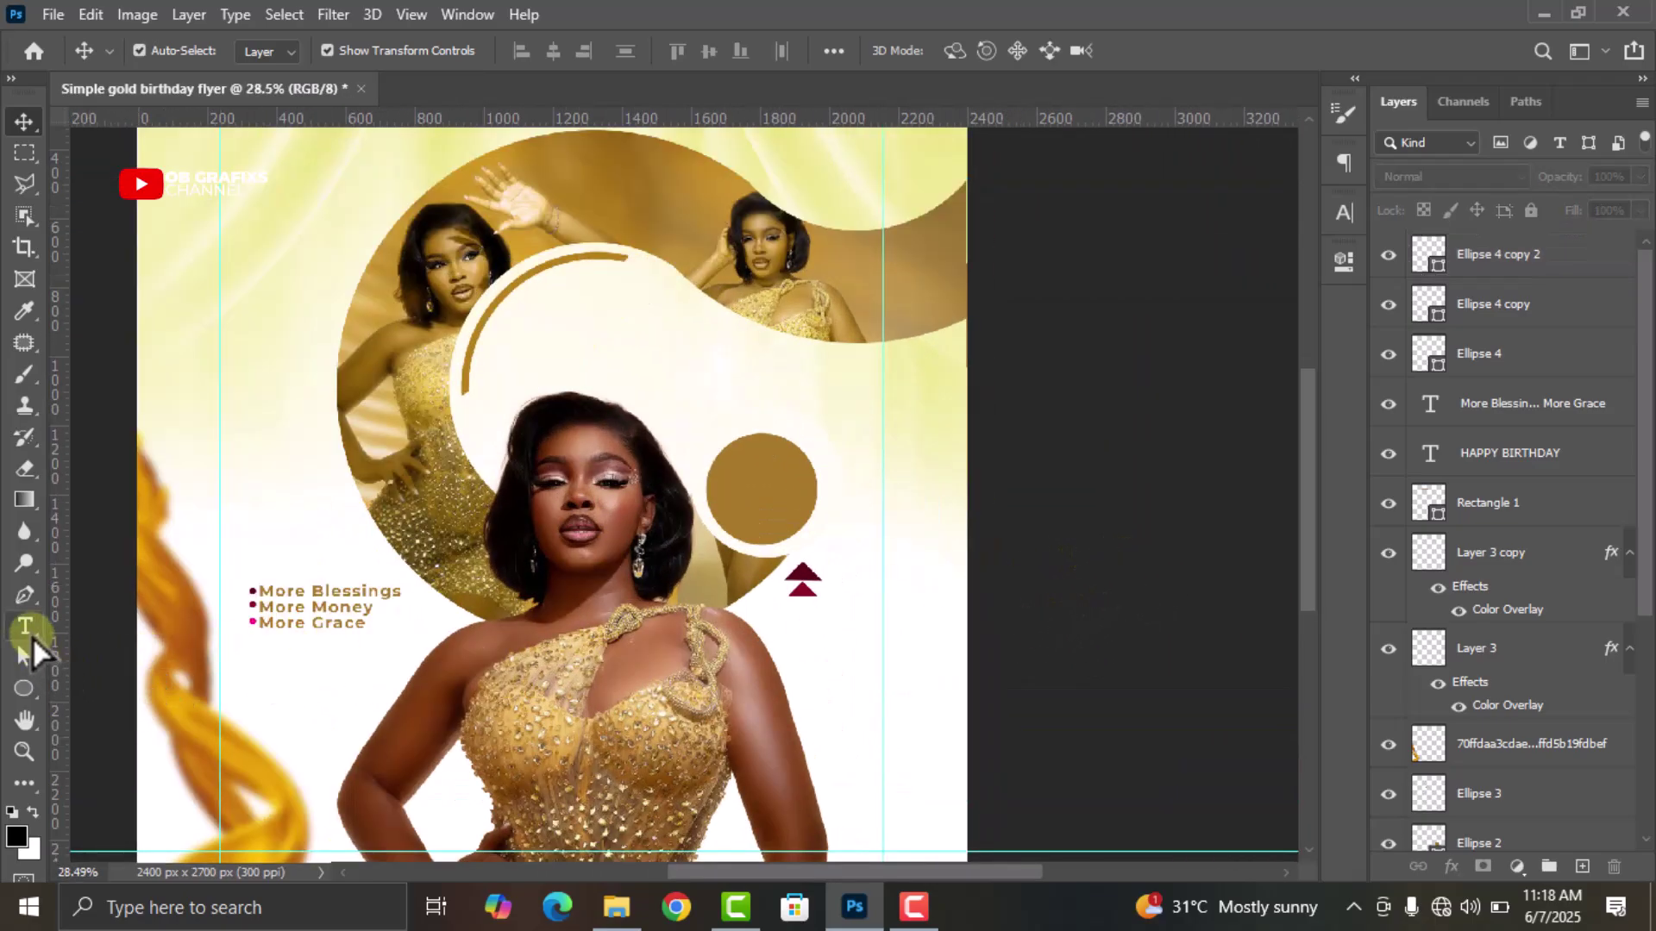
pyautogui.click(31, 627)
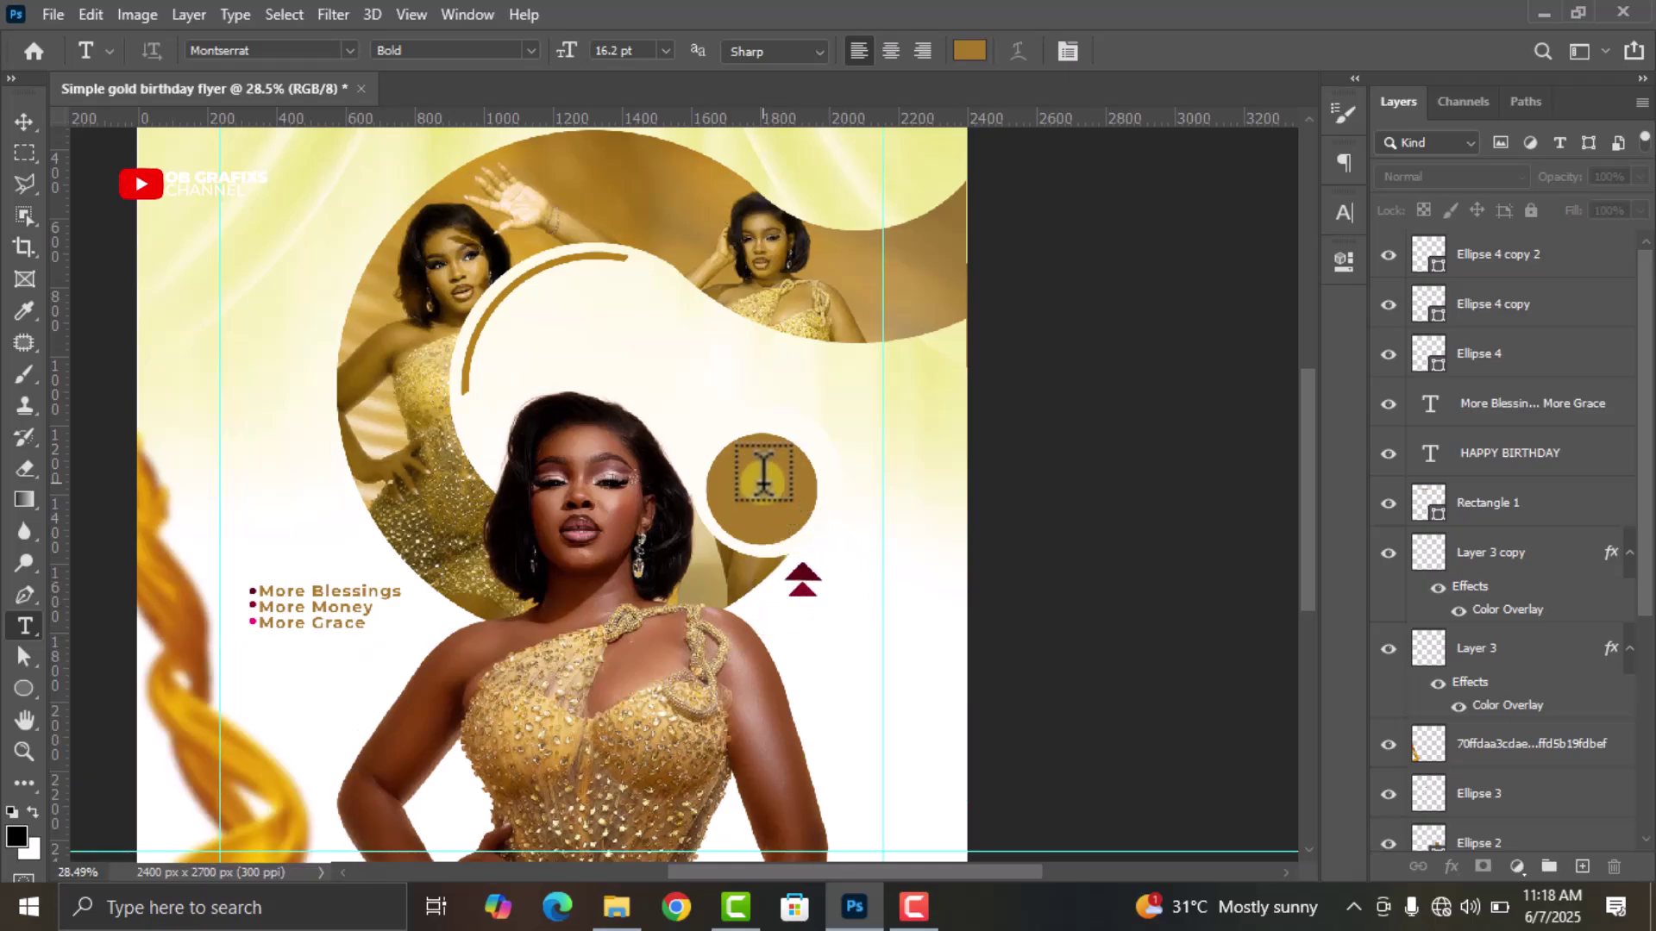
pyautogui.click(719, 372)
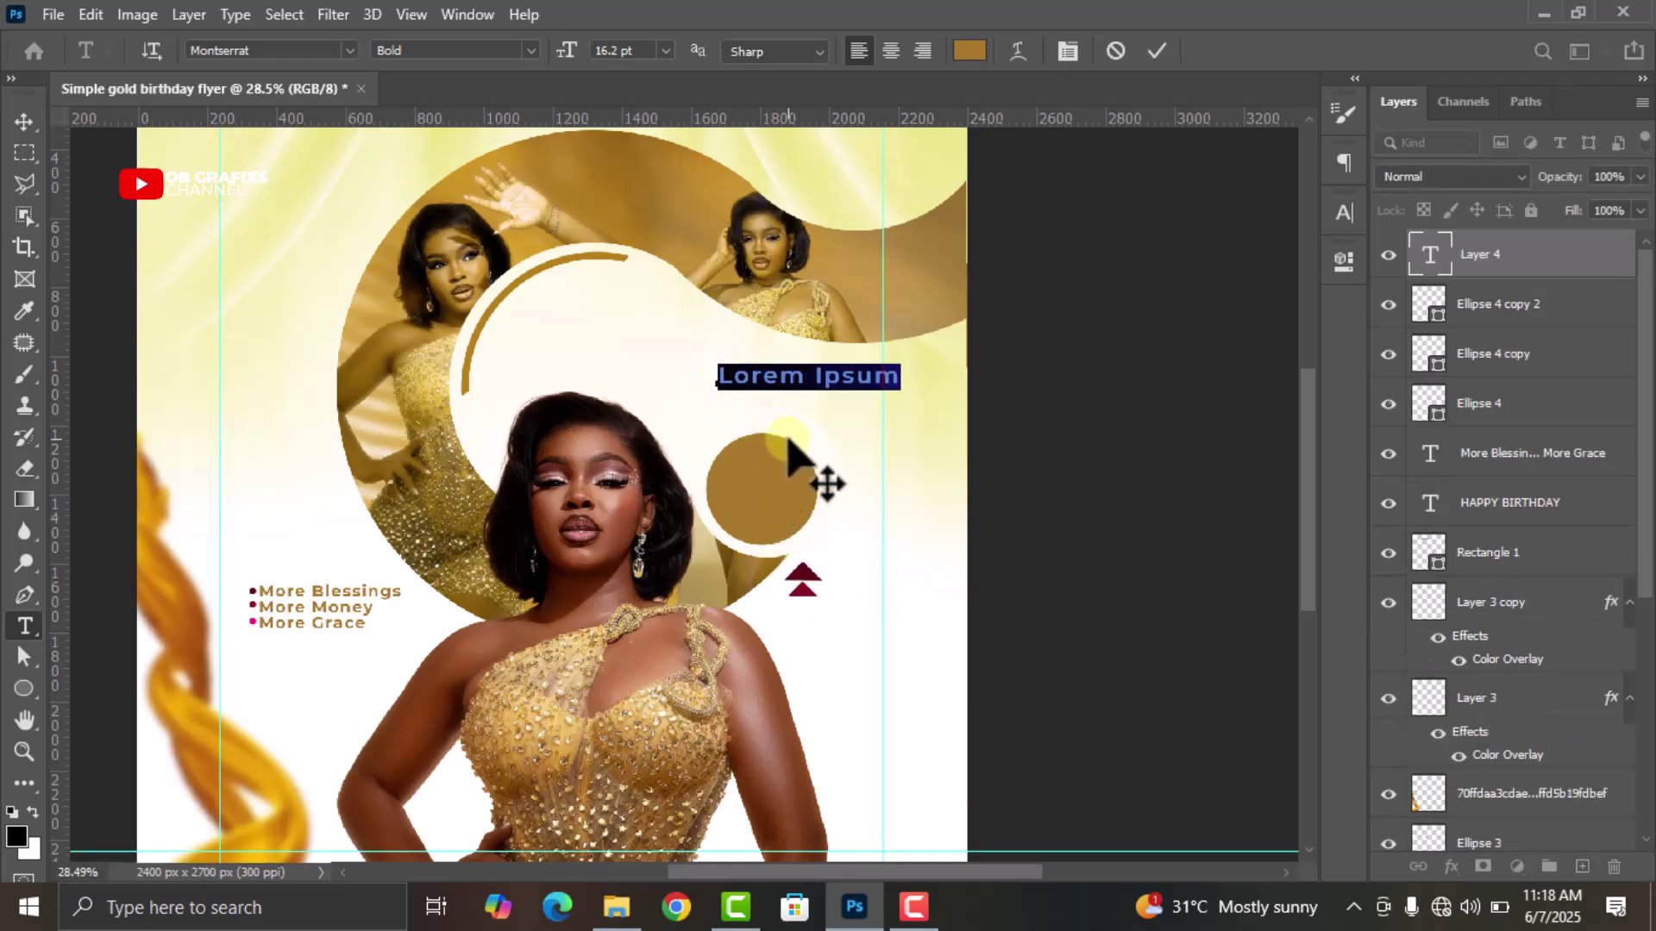
pyautogui.press('End')
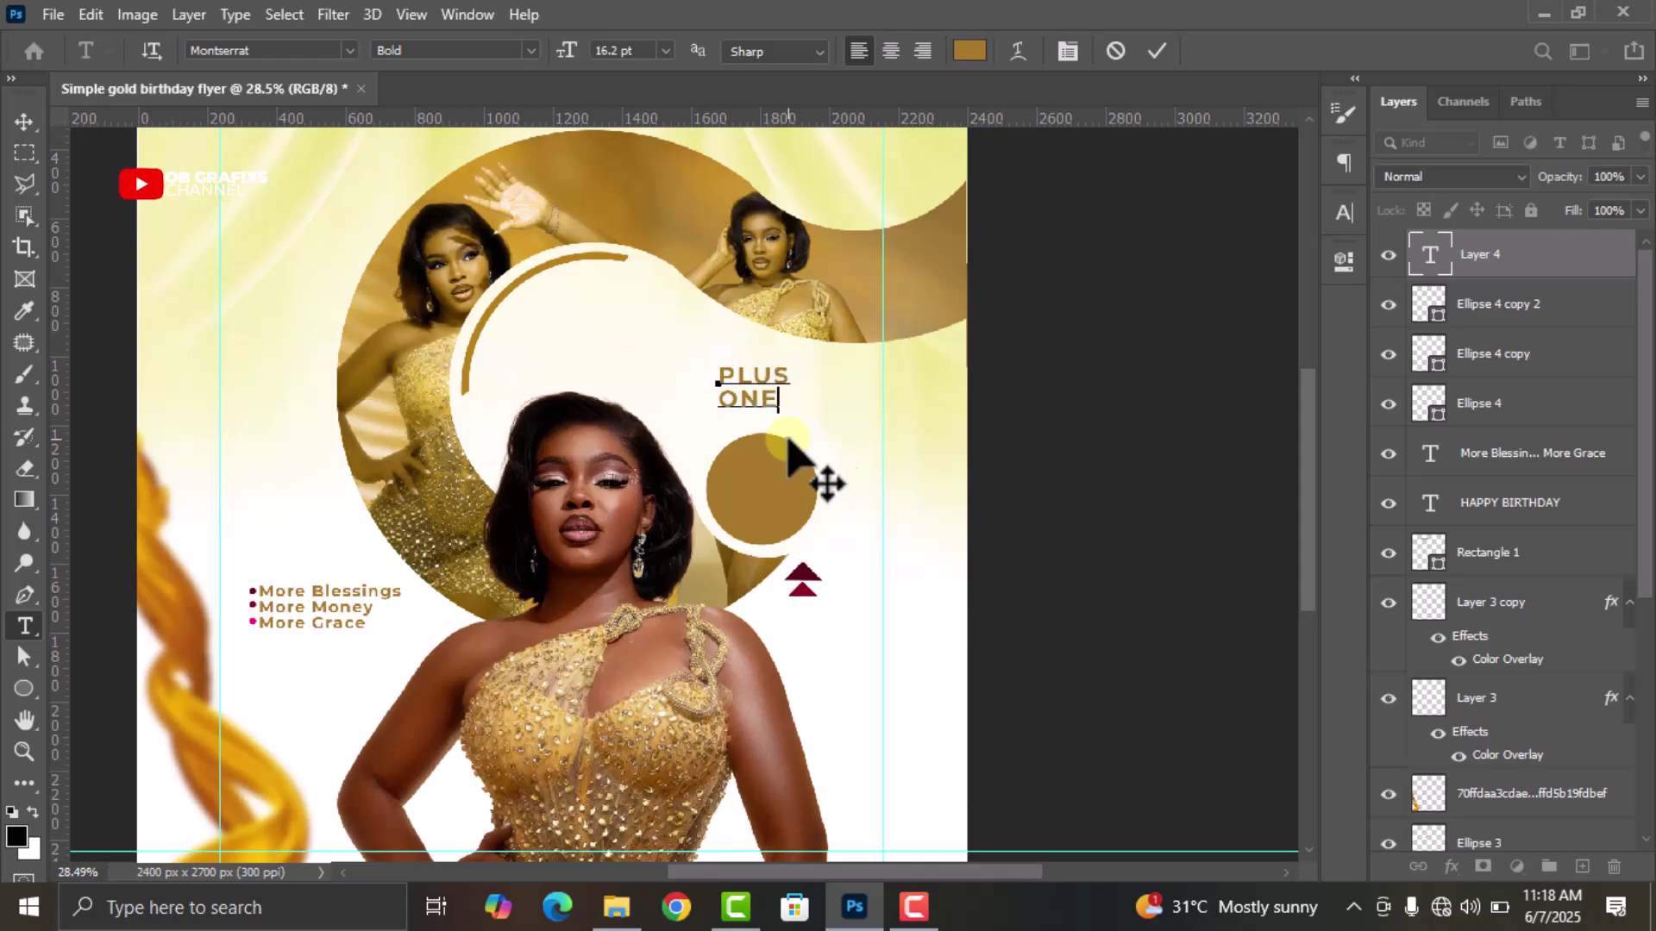
pyautogui.click(1156, 50)
pyautogui.click(25, 124)
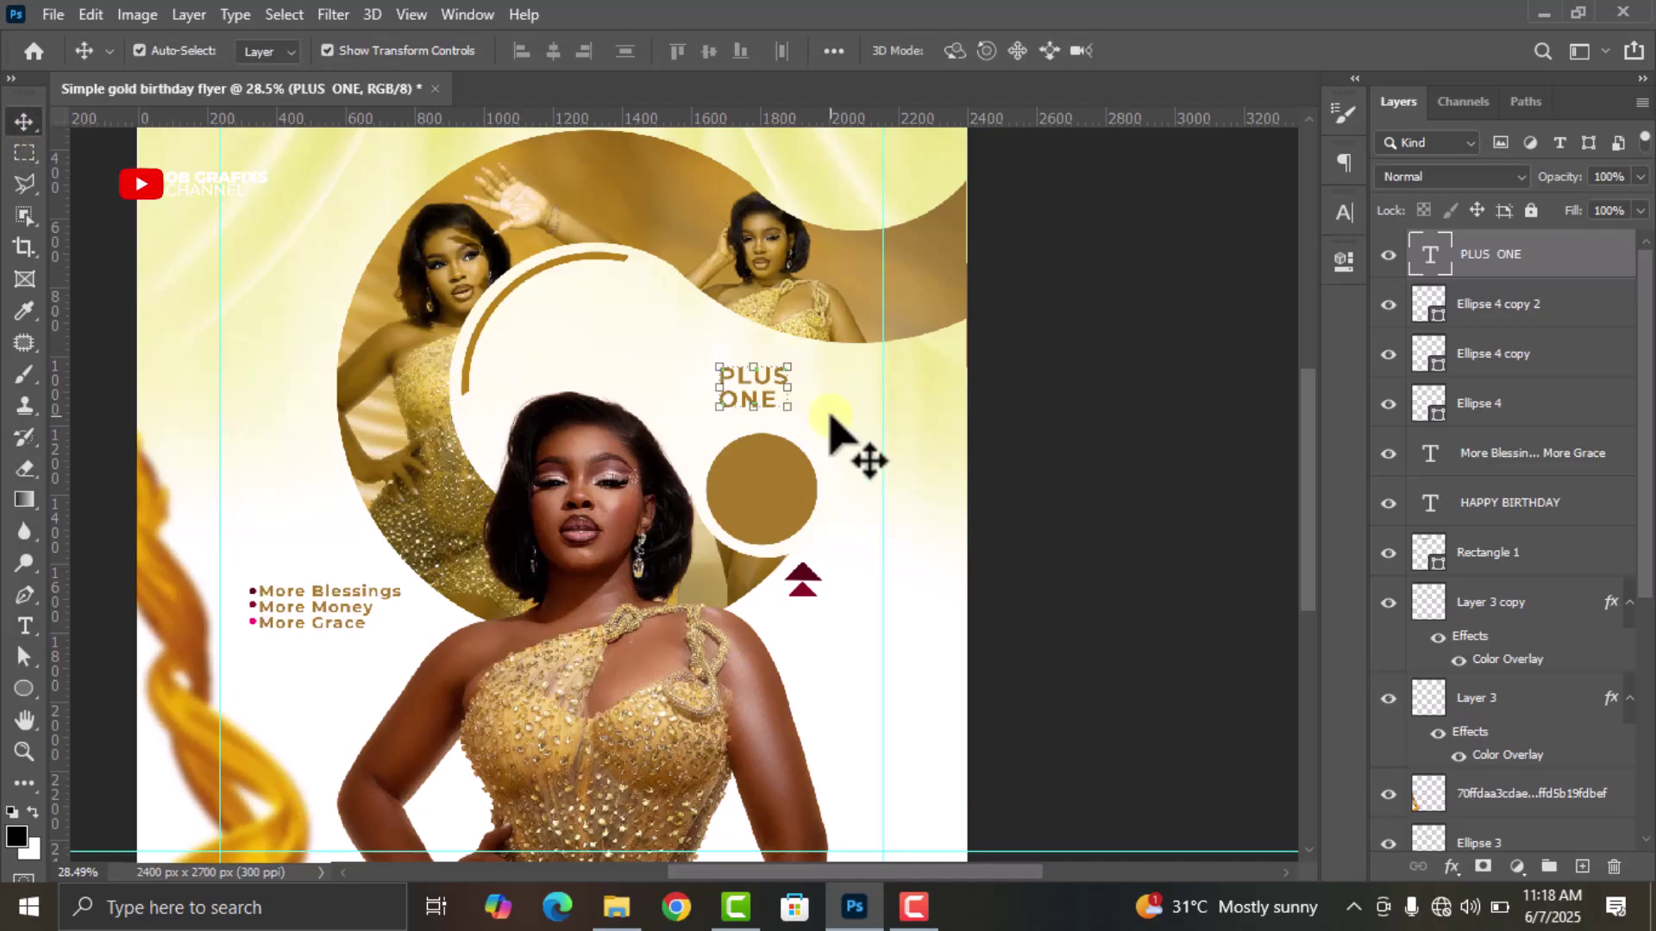
# Change the PLUS ONE text to the Black font weight and tighten its letter spacing
pyautogui.scroll(2, 832, 431)
pyautogui.doubleClick(1429, 255)
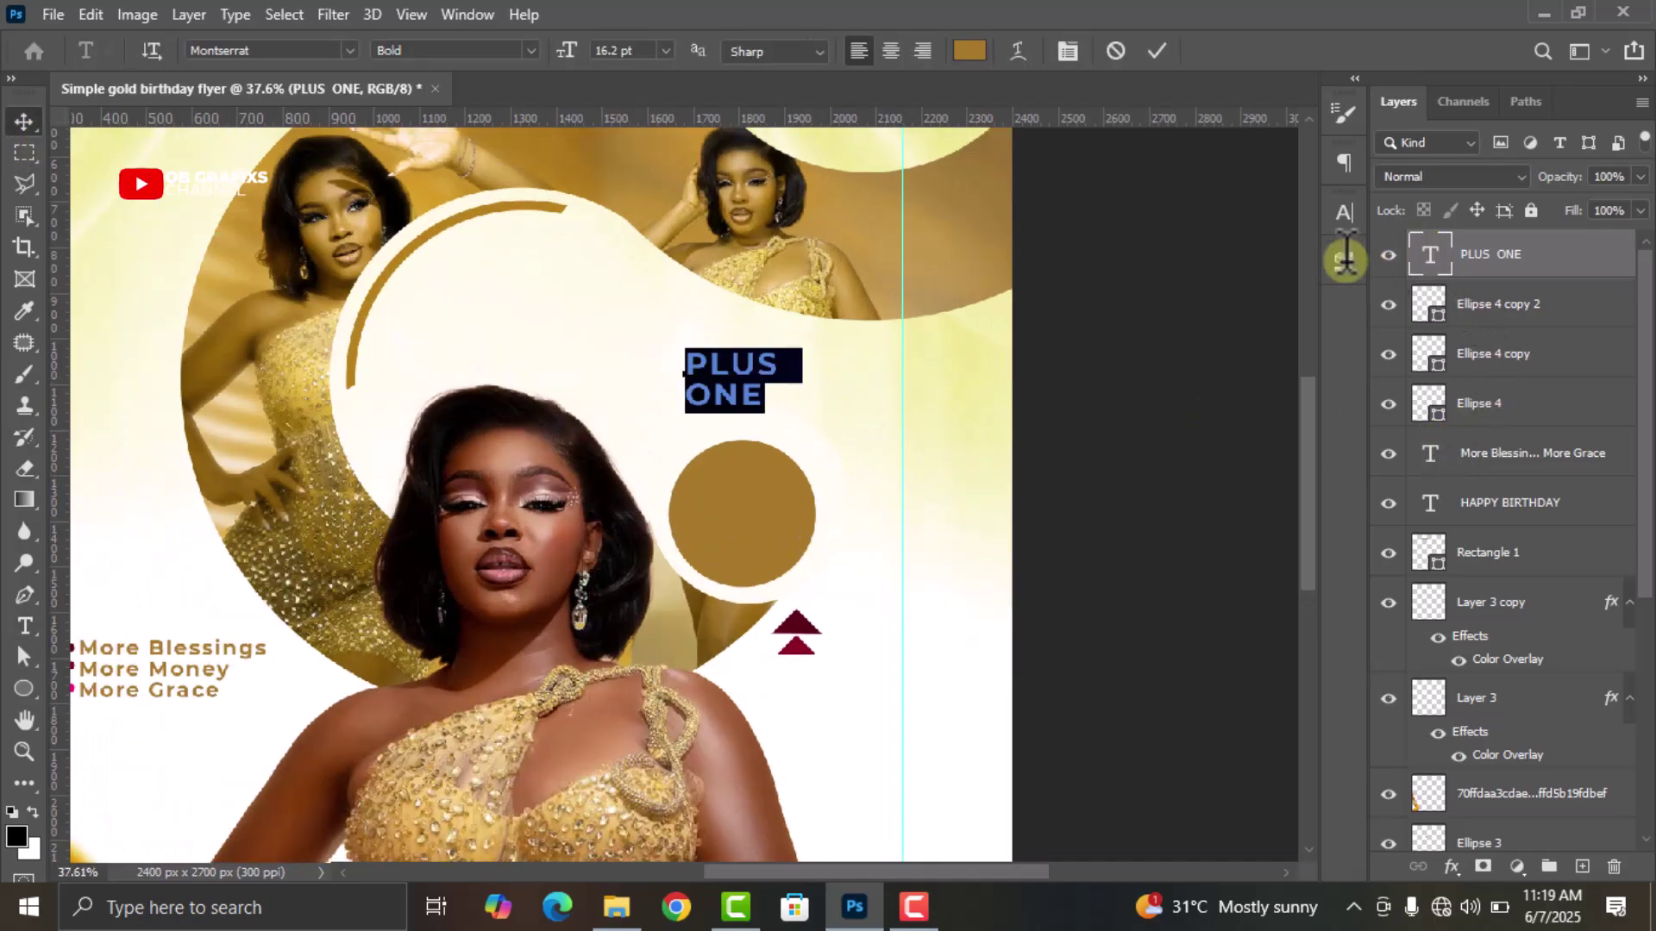
pyautogui.click(1345, 258)
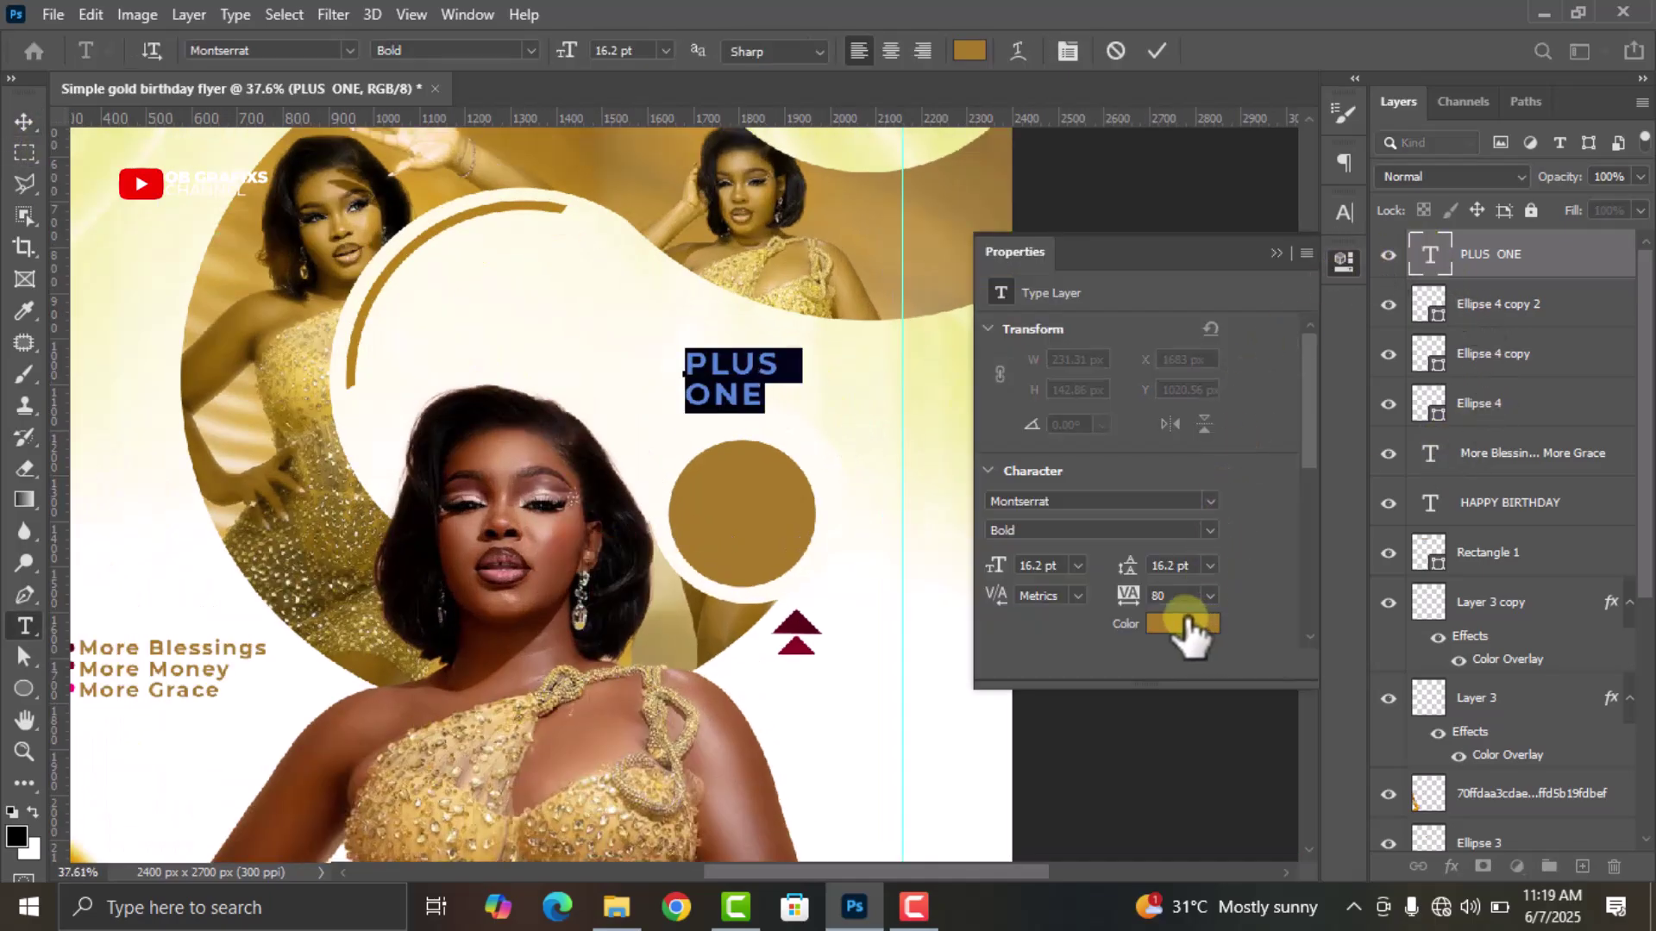
pyautogui.click(1210, 530)
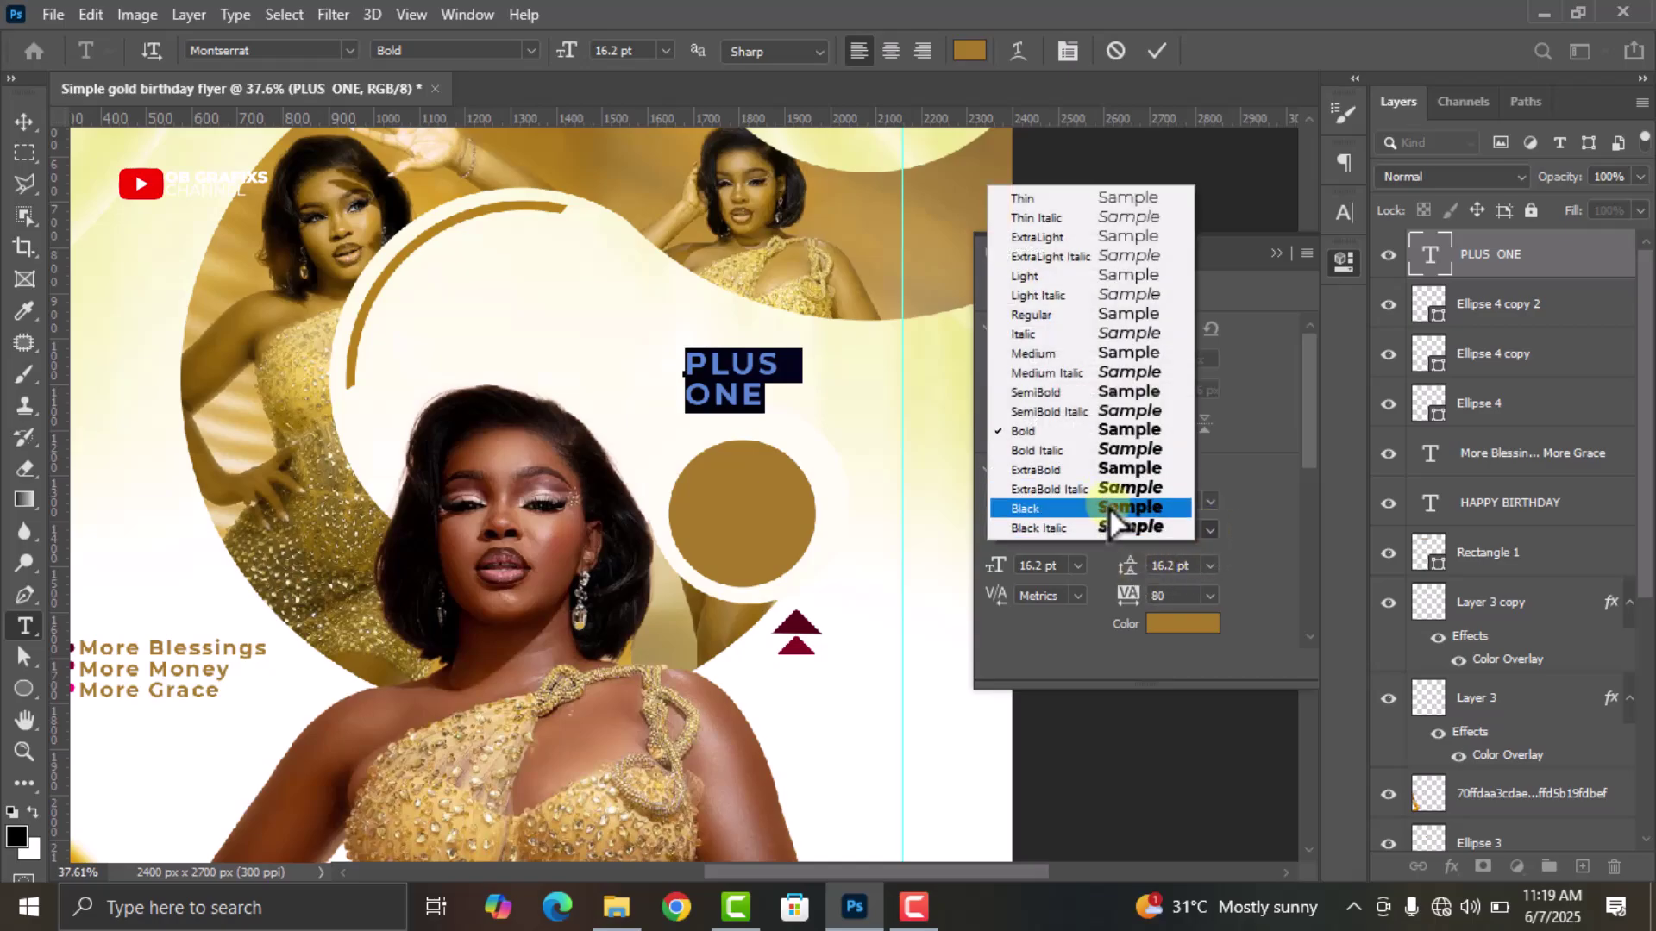
pyautogui.click(1110, 509)
pyautogui.click(1171, 593)
pyautogui.click(1166, 58)
pyautogui.click(1343, 261)
# Move the PLUS ONE text onto the gold circle and recolour it off-white #fdfcf2
pyautogui.press('v')
pyautogui.scroll(2, 750, 406)
pyautogui.moveTo(759, 423); pyautogui.dragTo(769, 576)
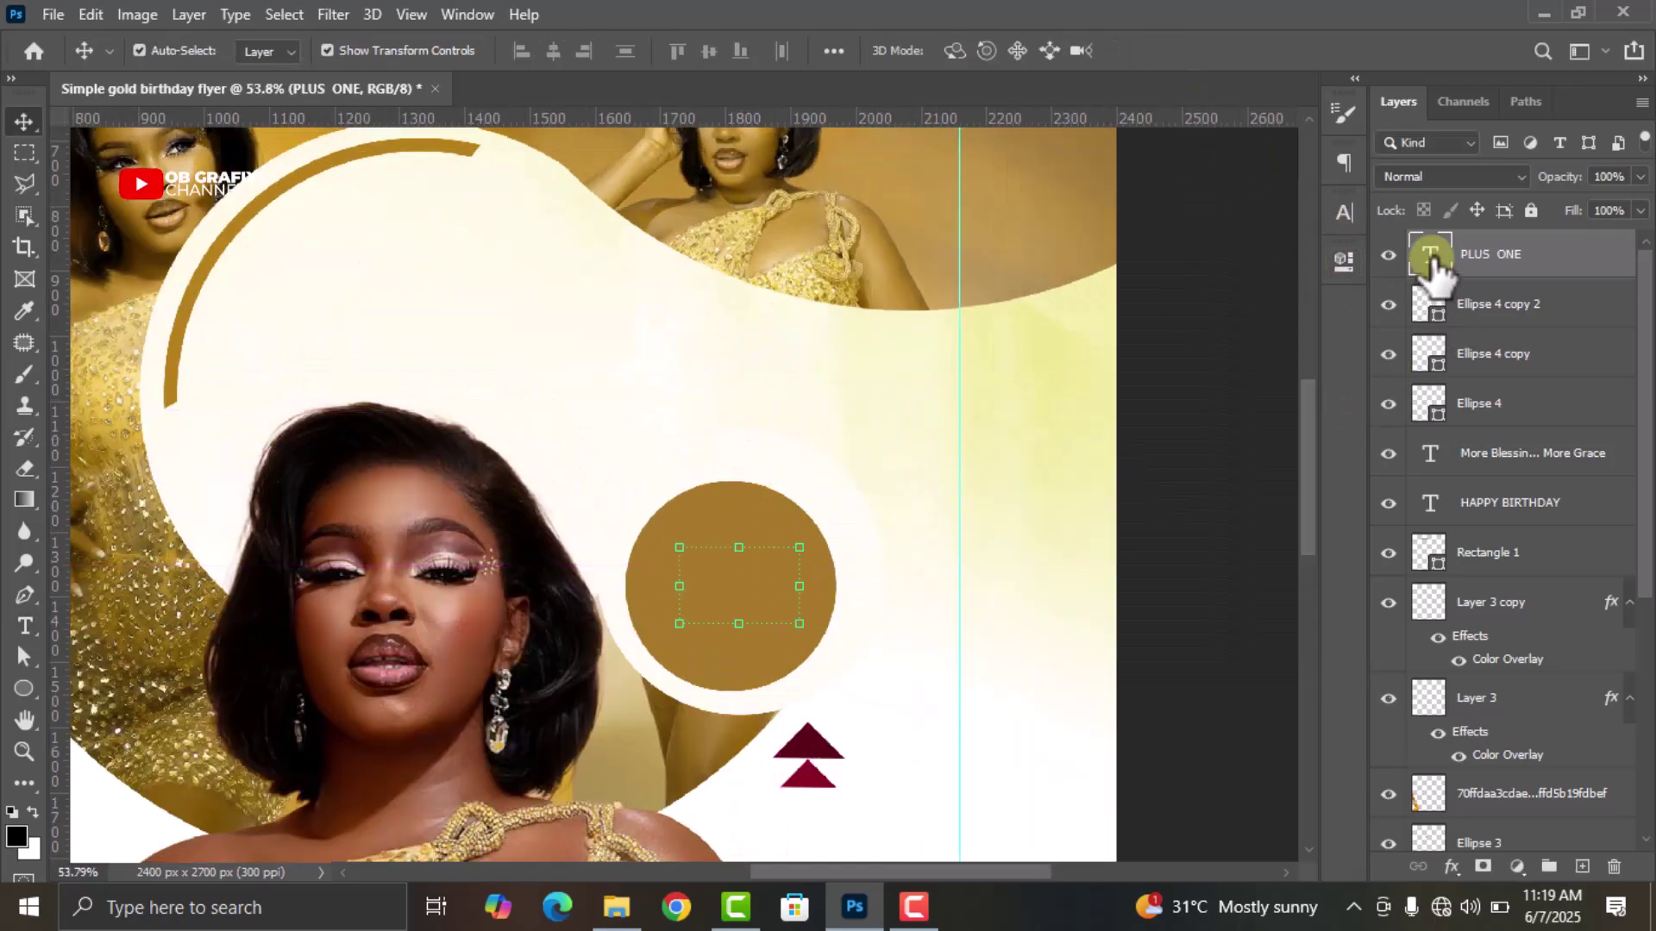
pyautogui.doubleClick(1430, 257)
pyautogui.click(969, 50)
pyautogui.click(607, 370)
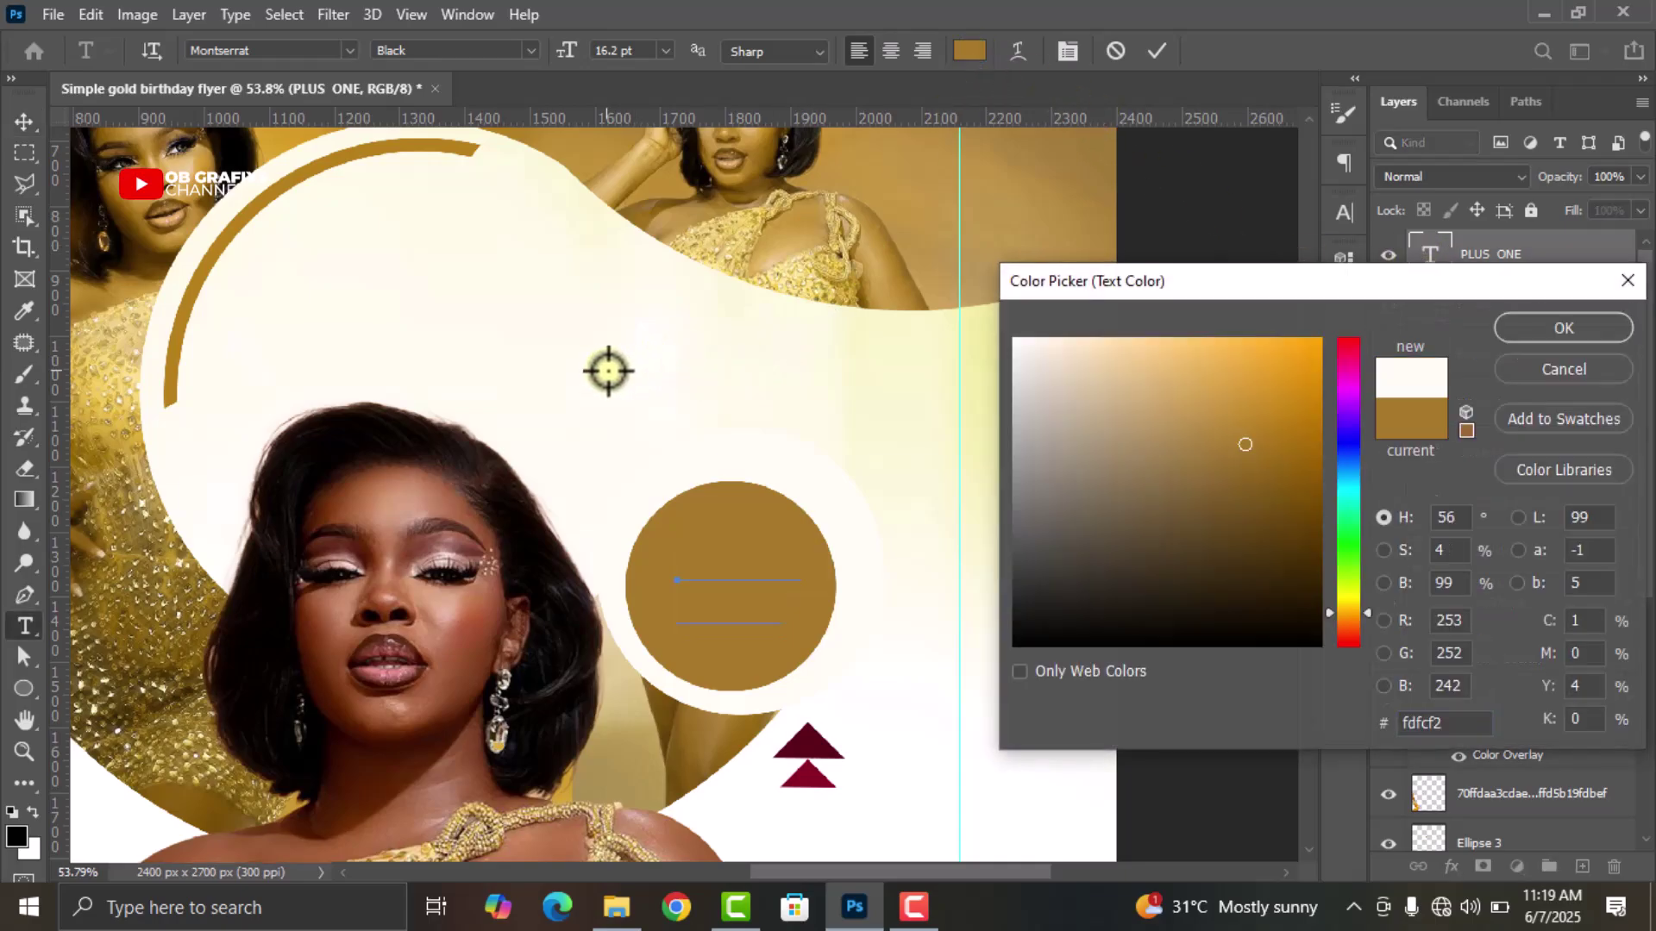
pyautogui.click(1559, 330)
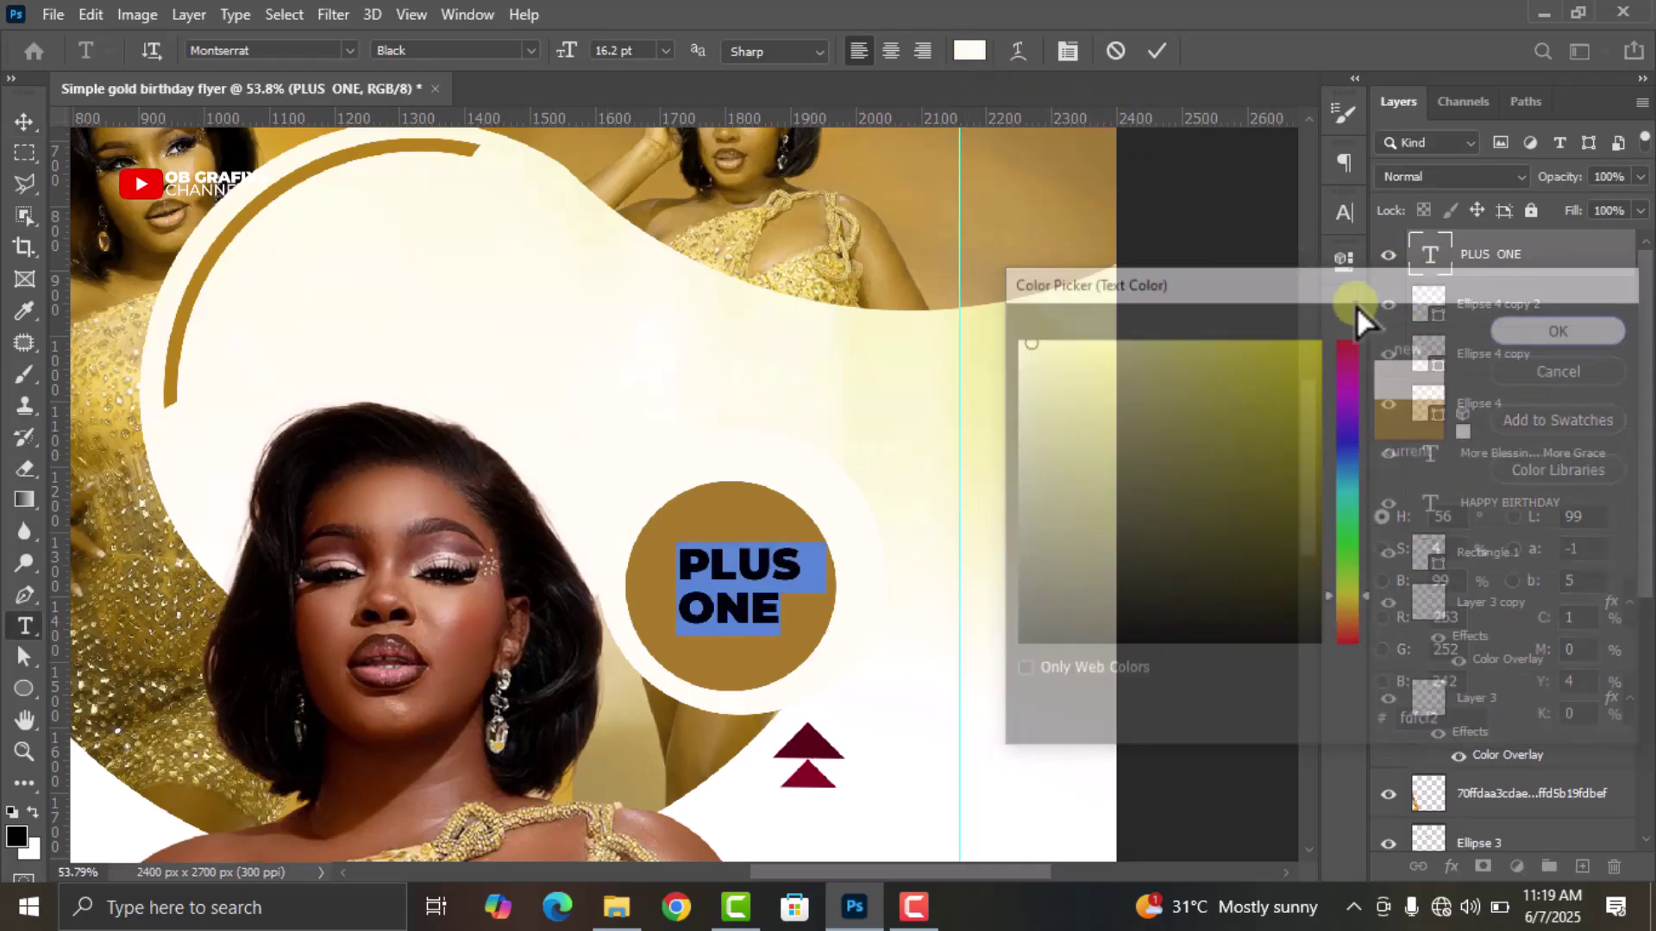
# Centre-align the two PLUS ONE lines and reposition the text in the middle of the gold circle
pyautogui.click(890, 55)
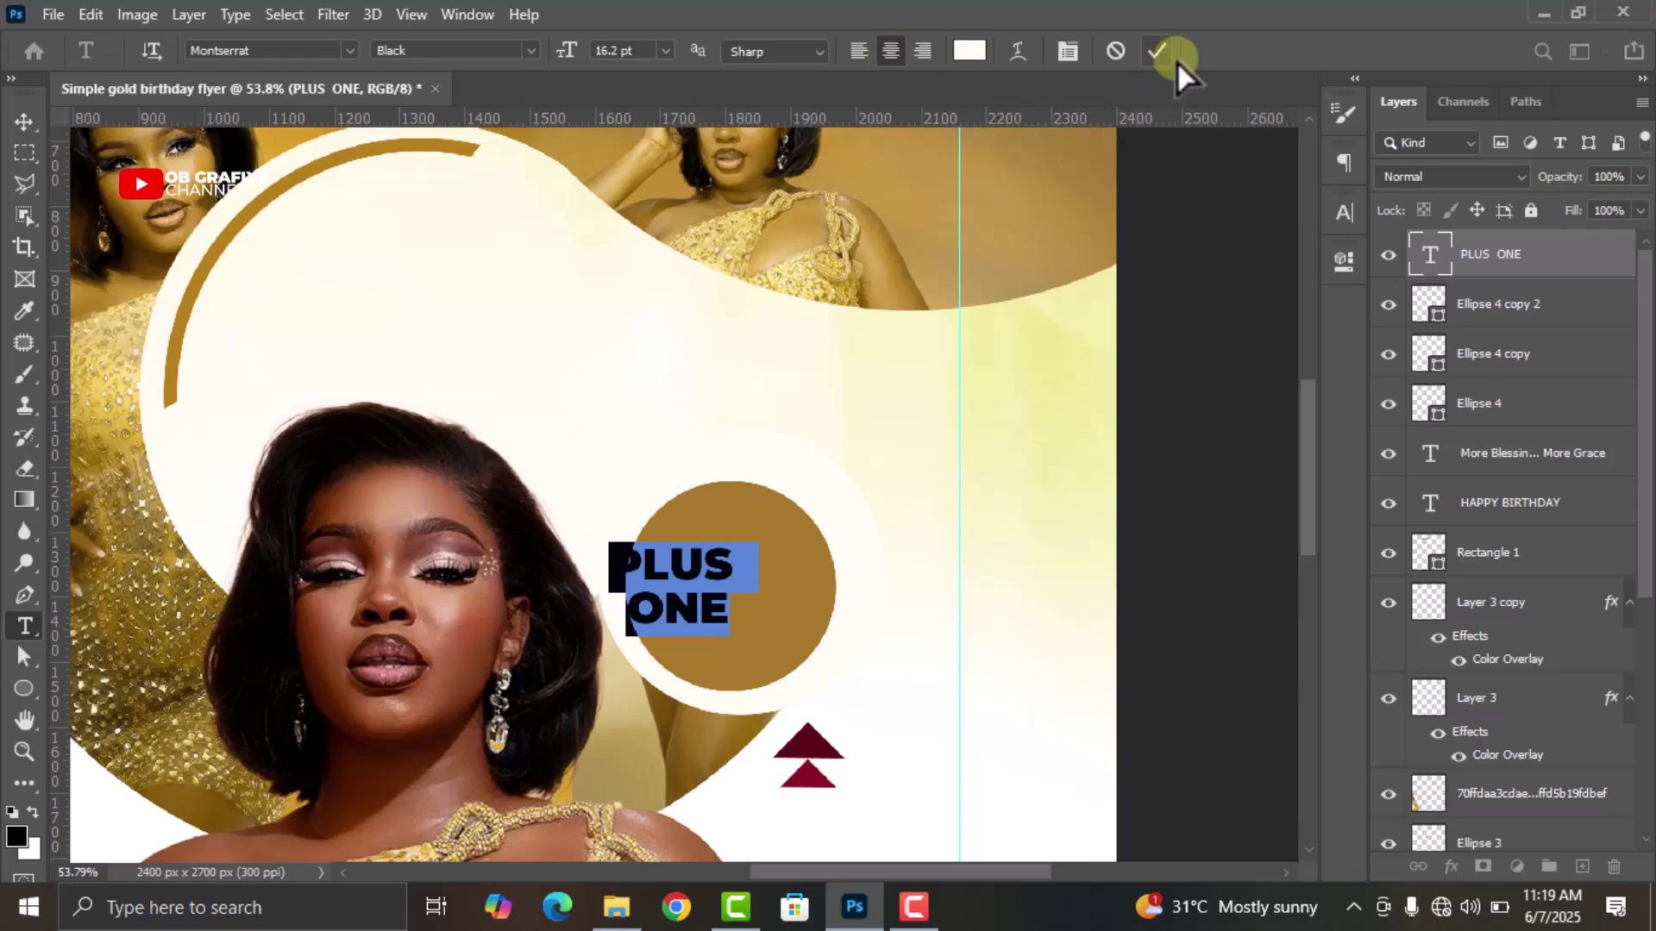
pyautogui.hotkey('ctrl', 'Return')
pyautogui.press('v')
pyautogui.moveTo(736, 592); pyautogui.dragTo(790, 591)
pyautogui.scroll(-6, 1074, 509)
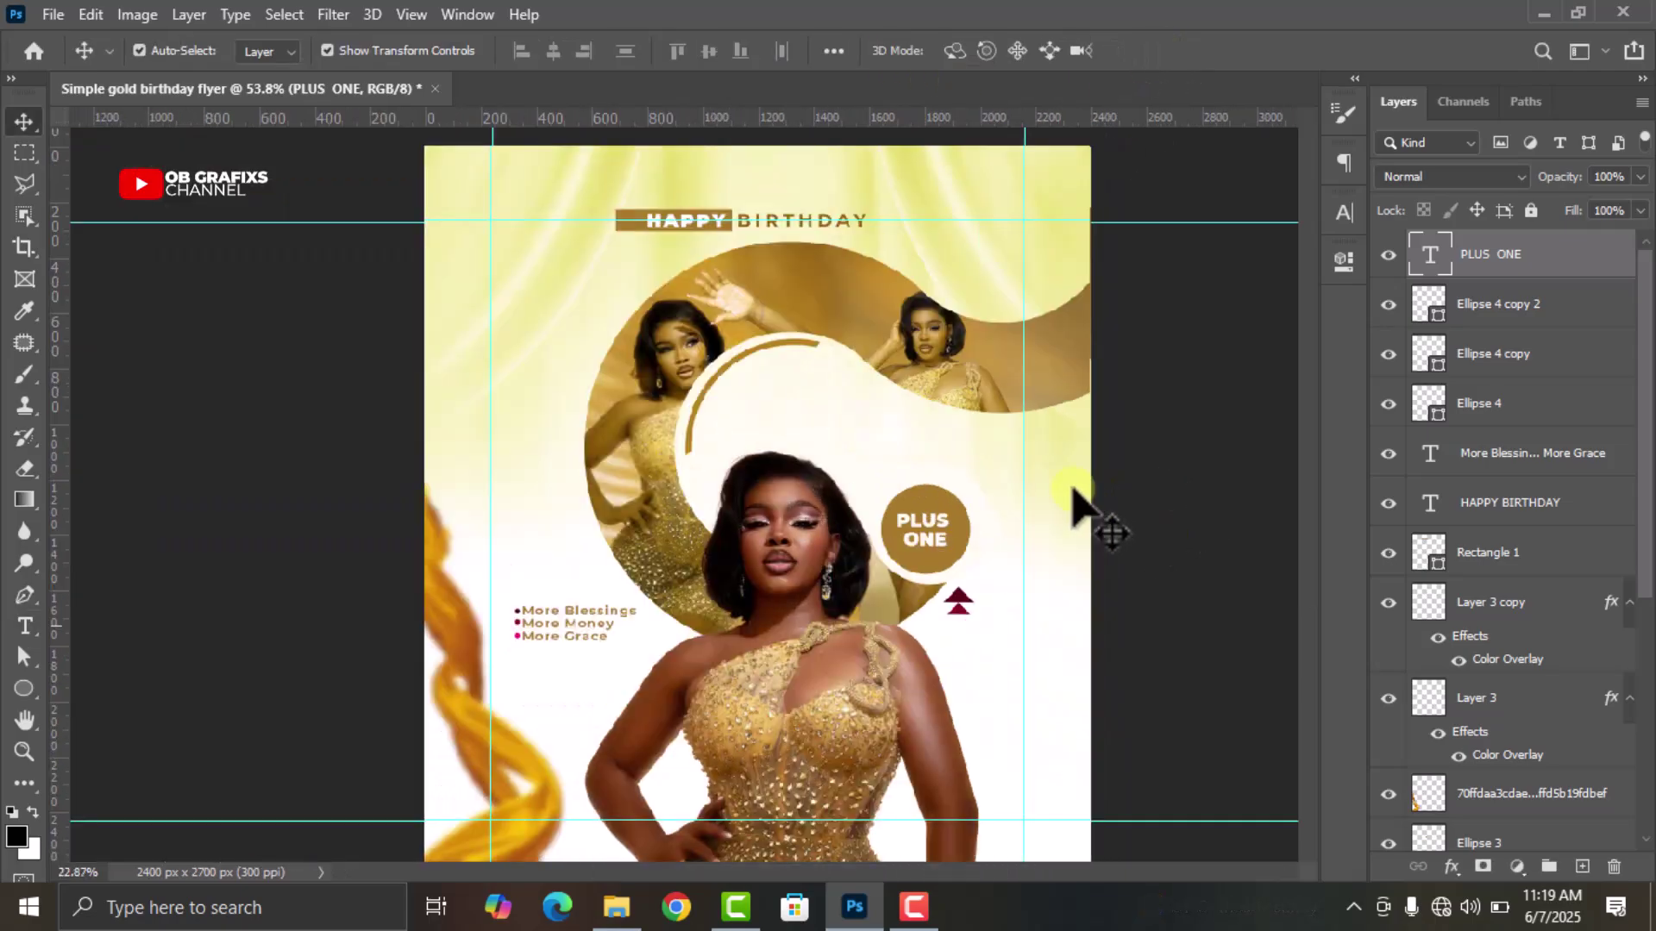
# Adjust the large woman cutout with Hue/Saturation, setting the hue to +7 and slightly raising the saturation
pyautogui.scroll(1, 1110, 415)
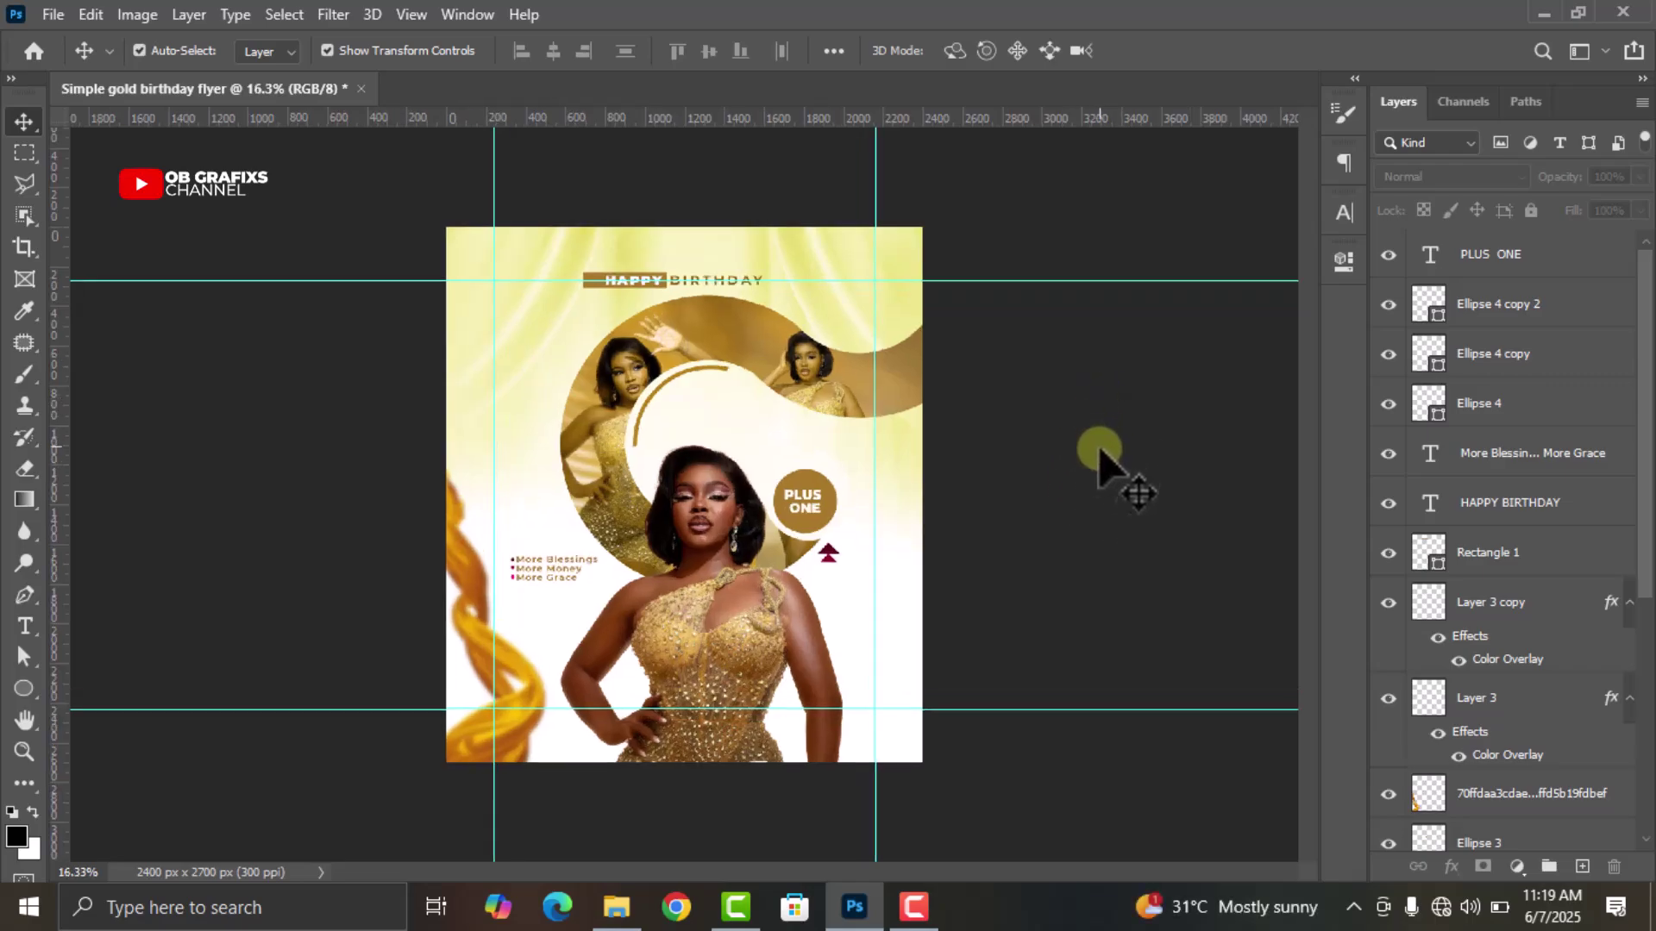
pyautogui.scroll(1, 836, 681)
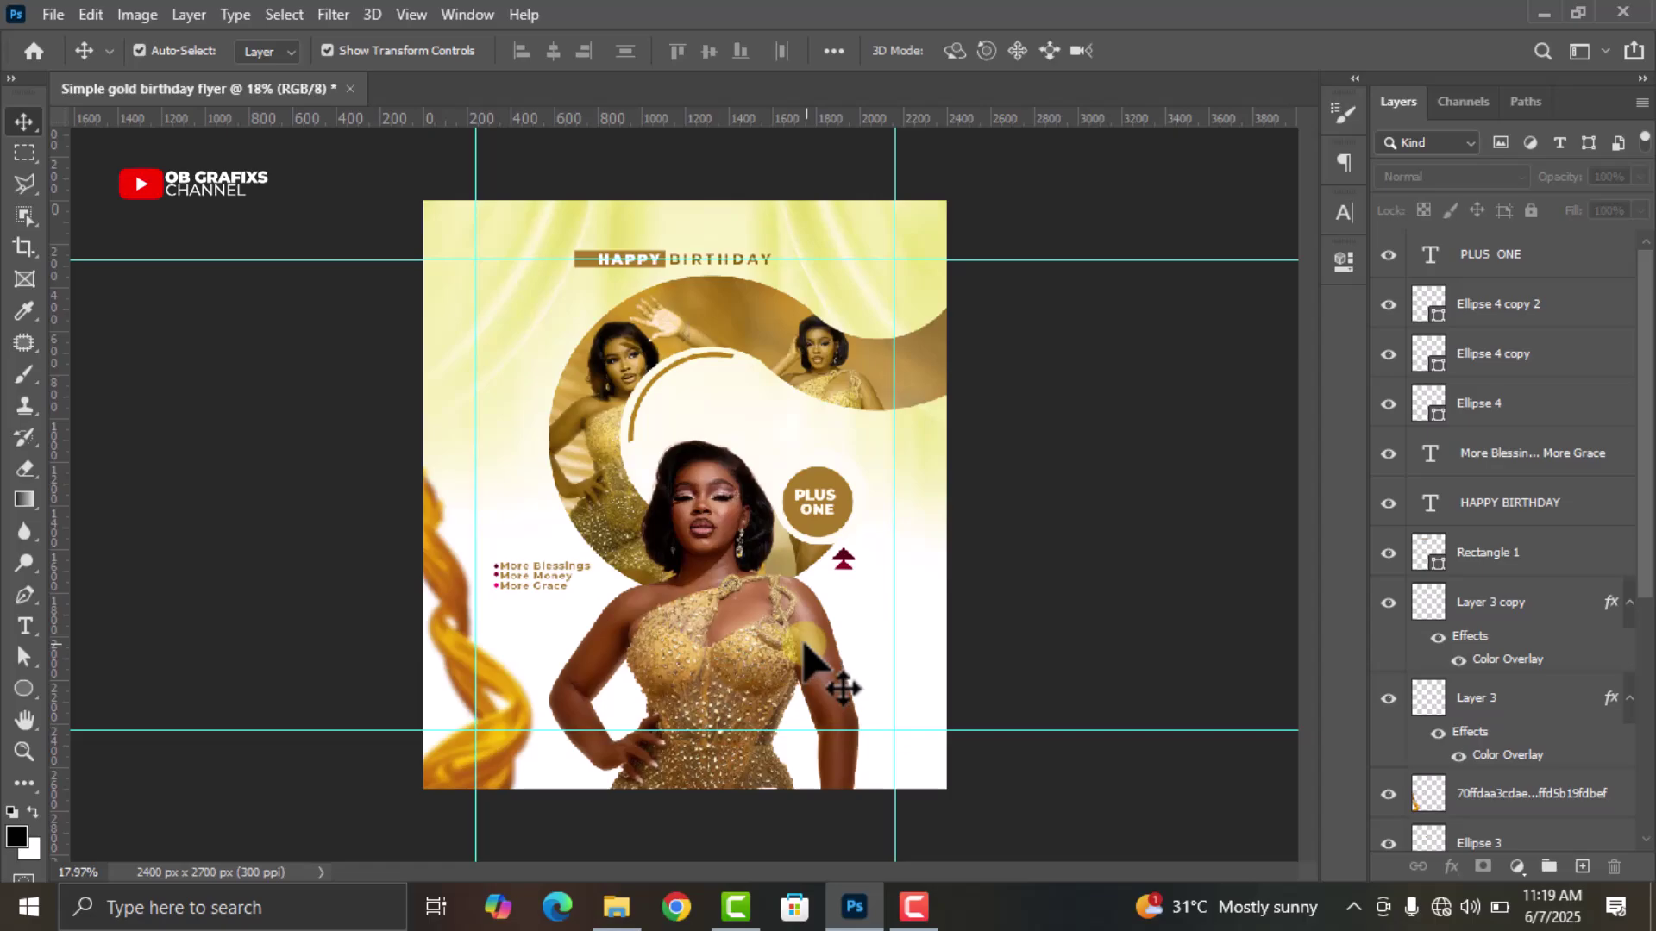
pyautogui.click(756, 646)
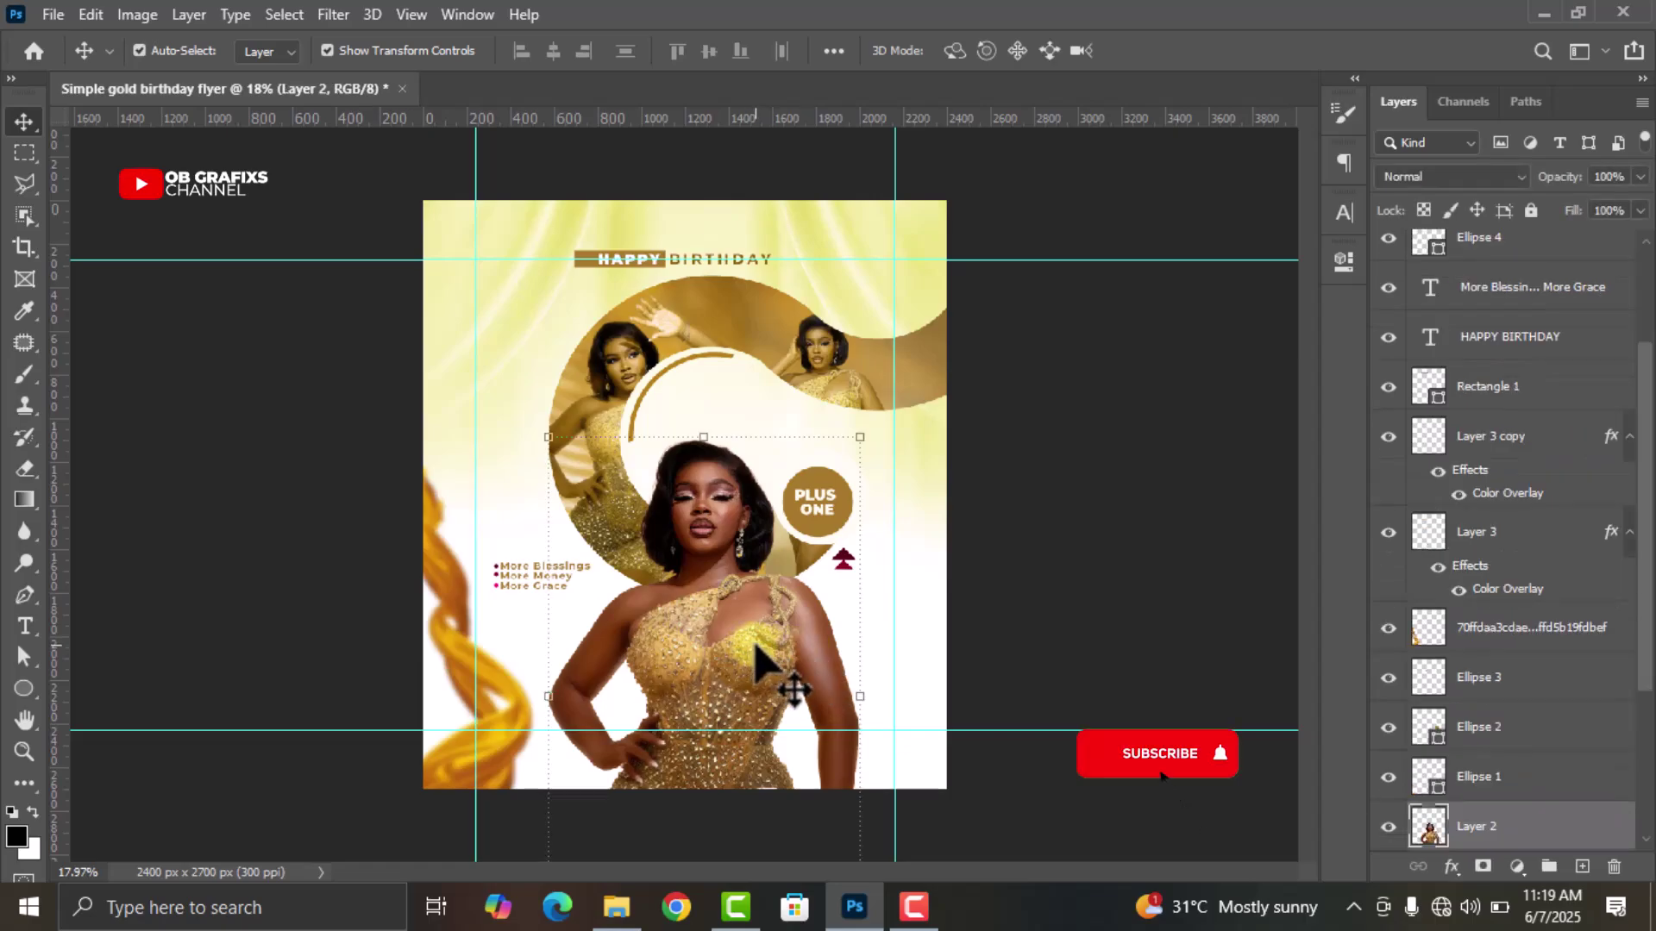
pyautogui.click(134, 12)
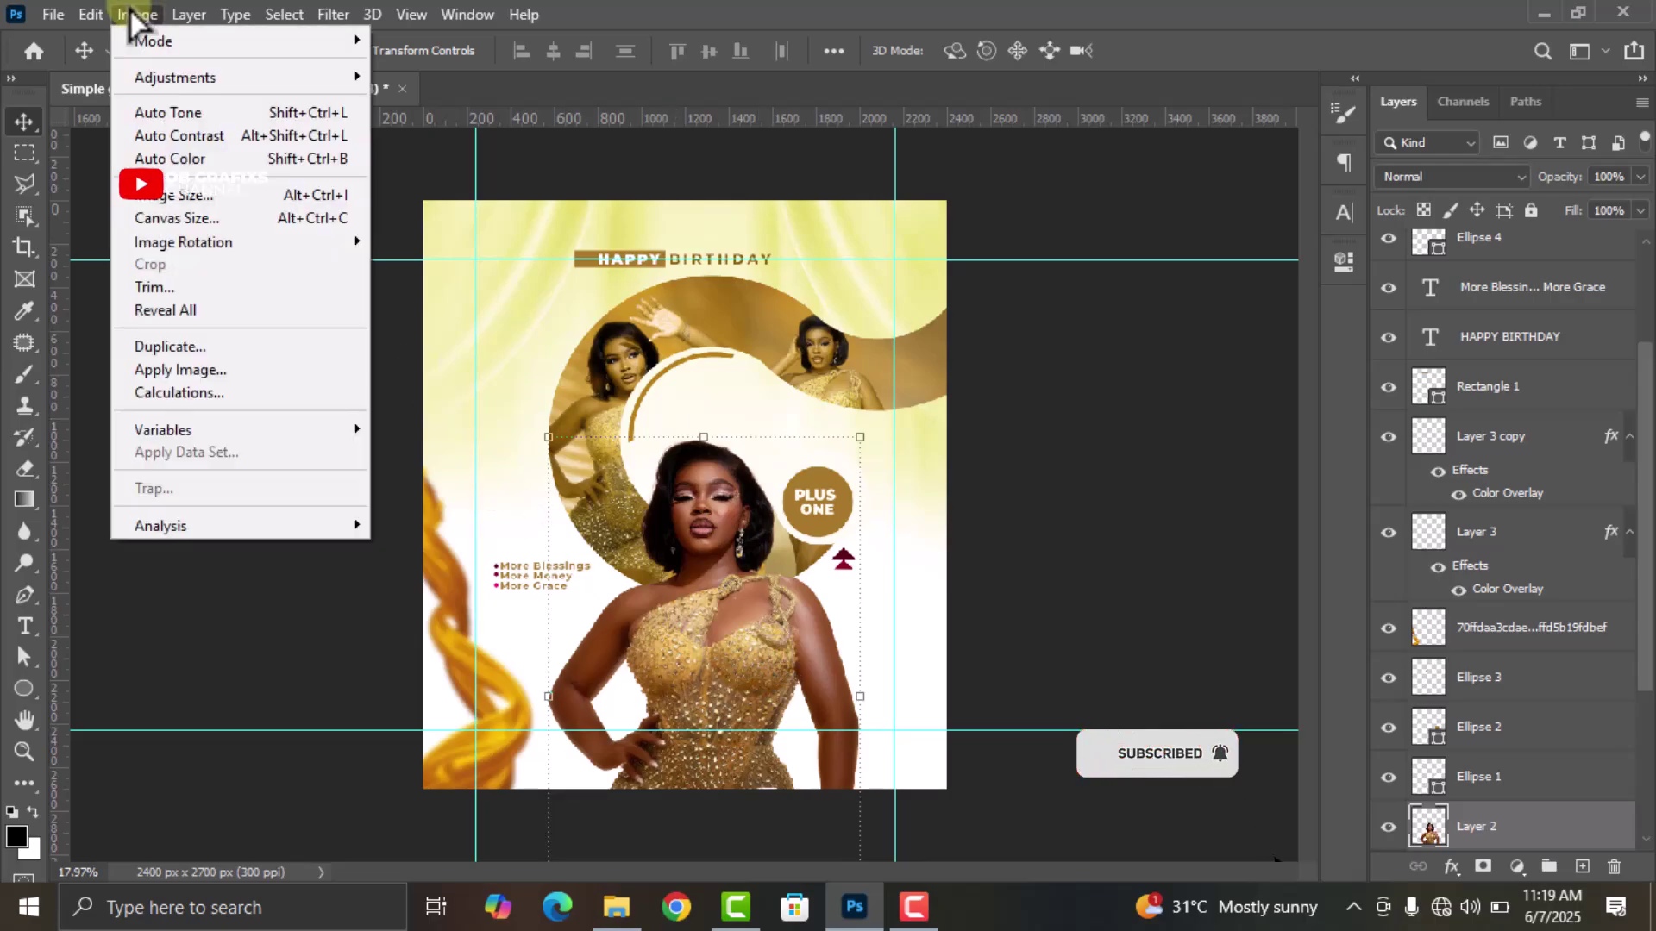
pyautogui.moveTo(188, 76)
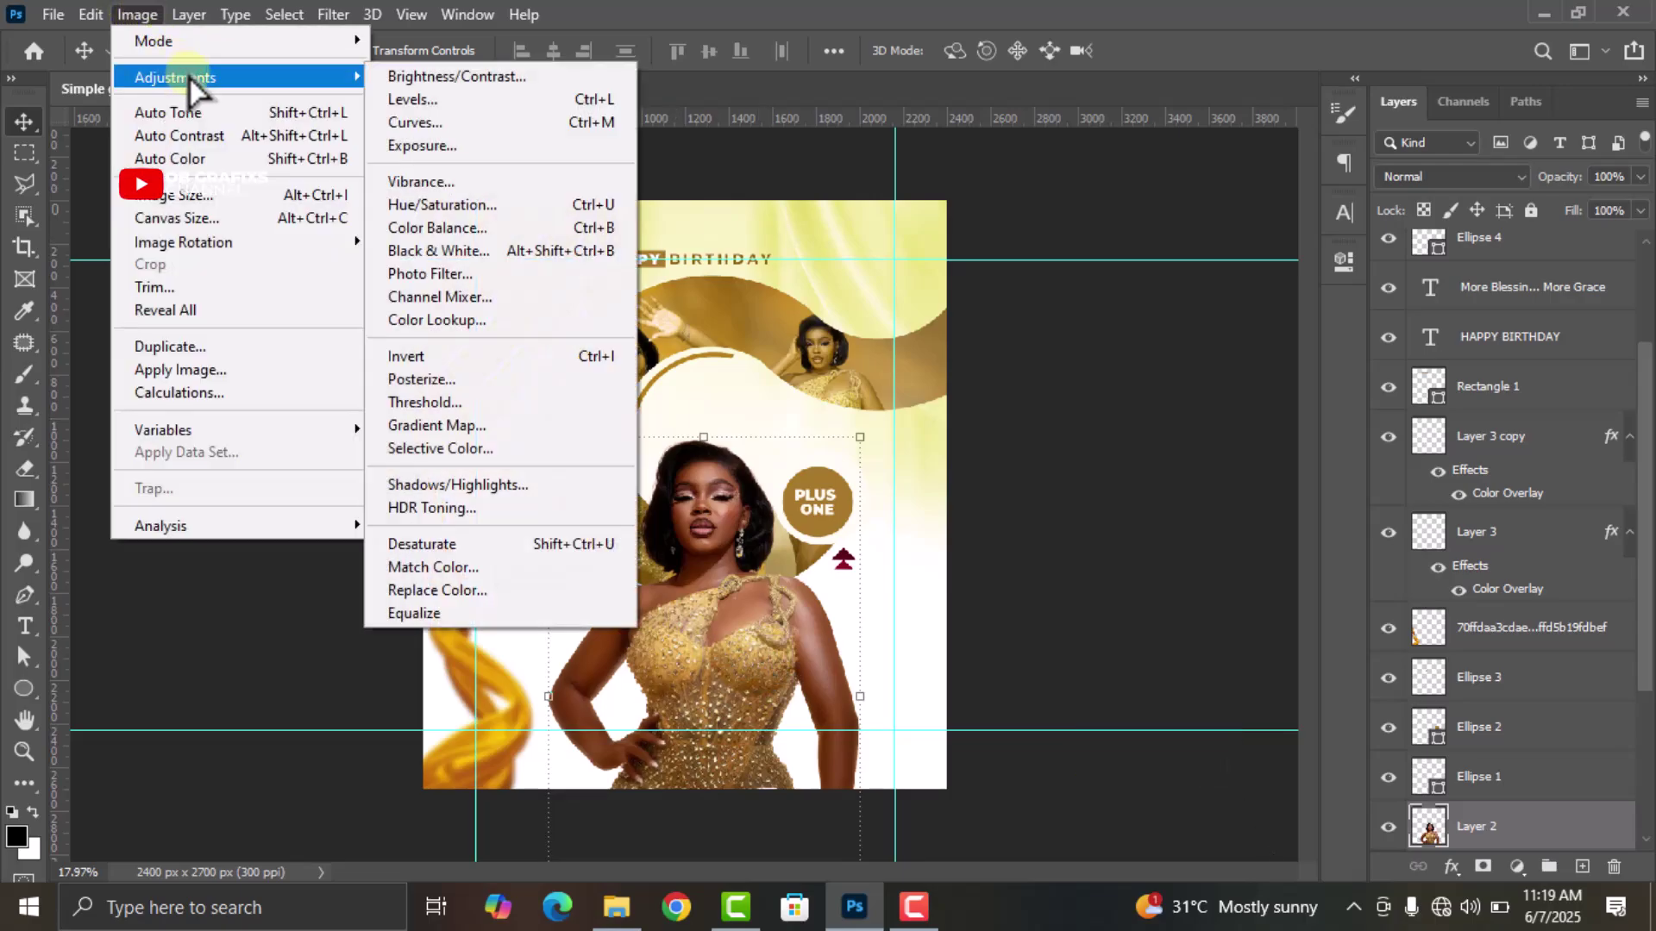
pyautogui.click(465, 205)
pyautogui.moveTo(1264, 334); pyautogui.dragTo(1281, 335)
pyautogui.click(1361, 298)
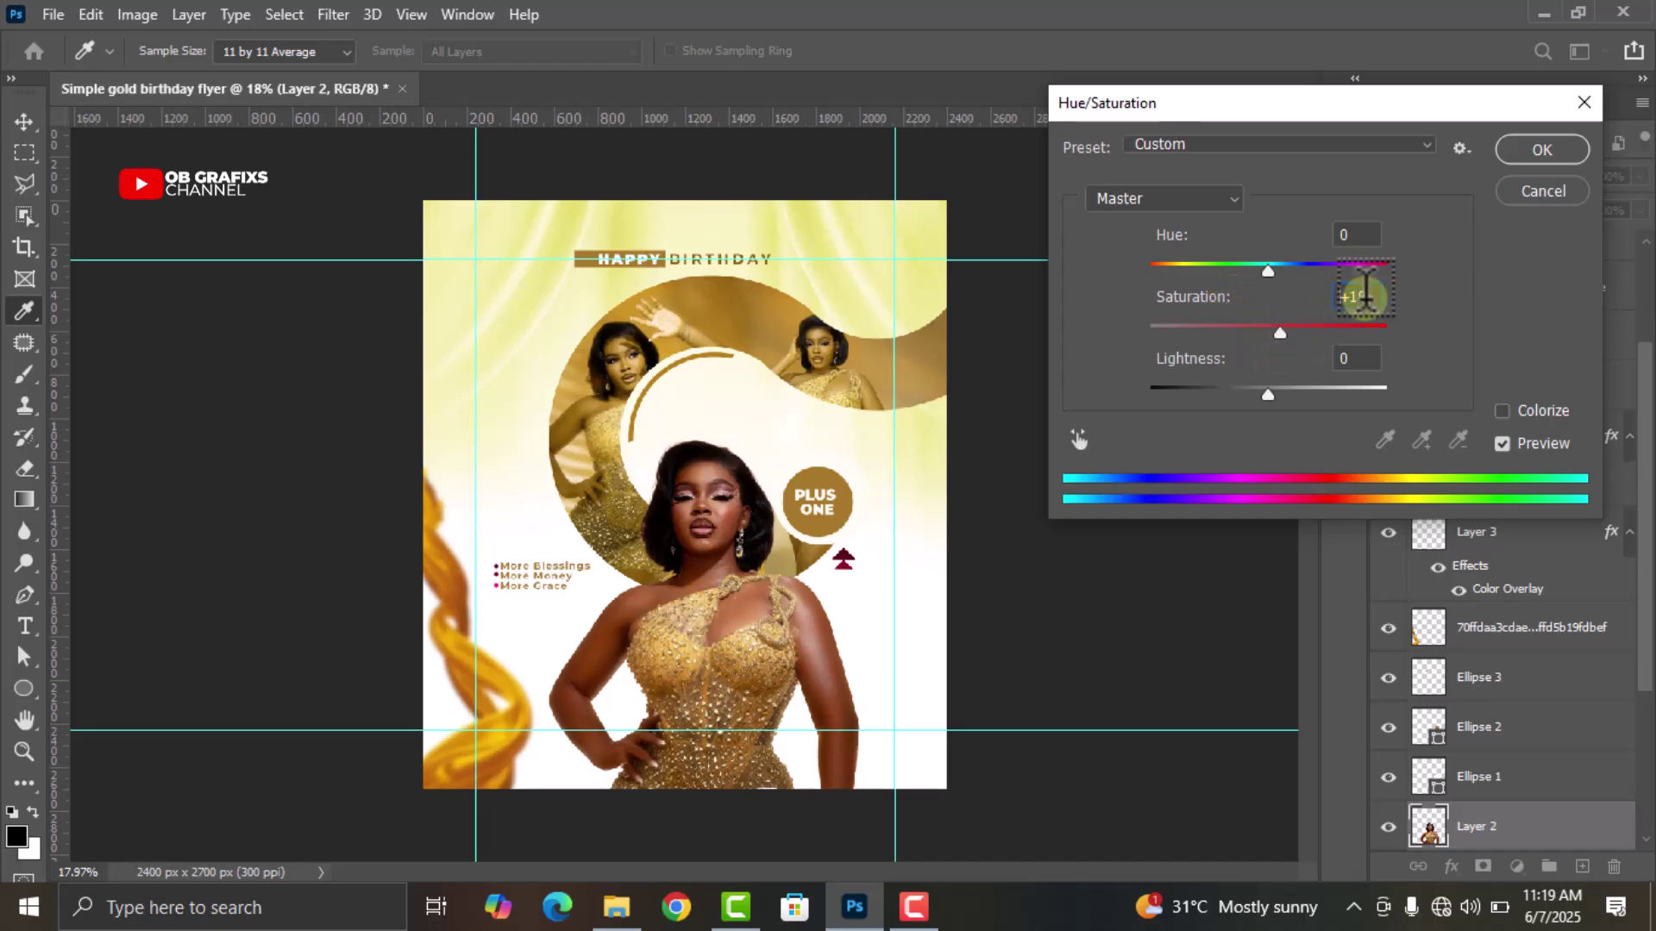
pyautogui.moveTo(1271, 272); pyautogui.dragTo(1278, 273)
pyautogui.click(1358, 296)
pyautogui.scroll(4, 1368, 294)
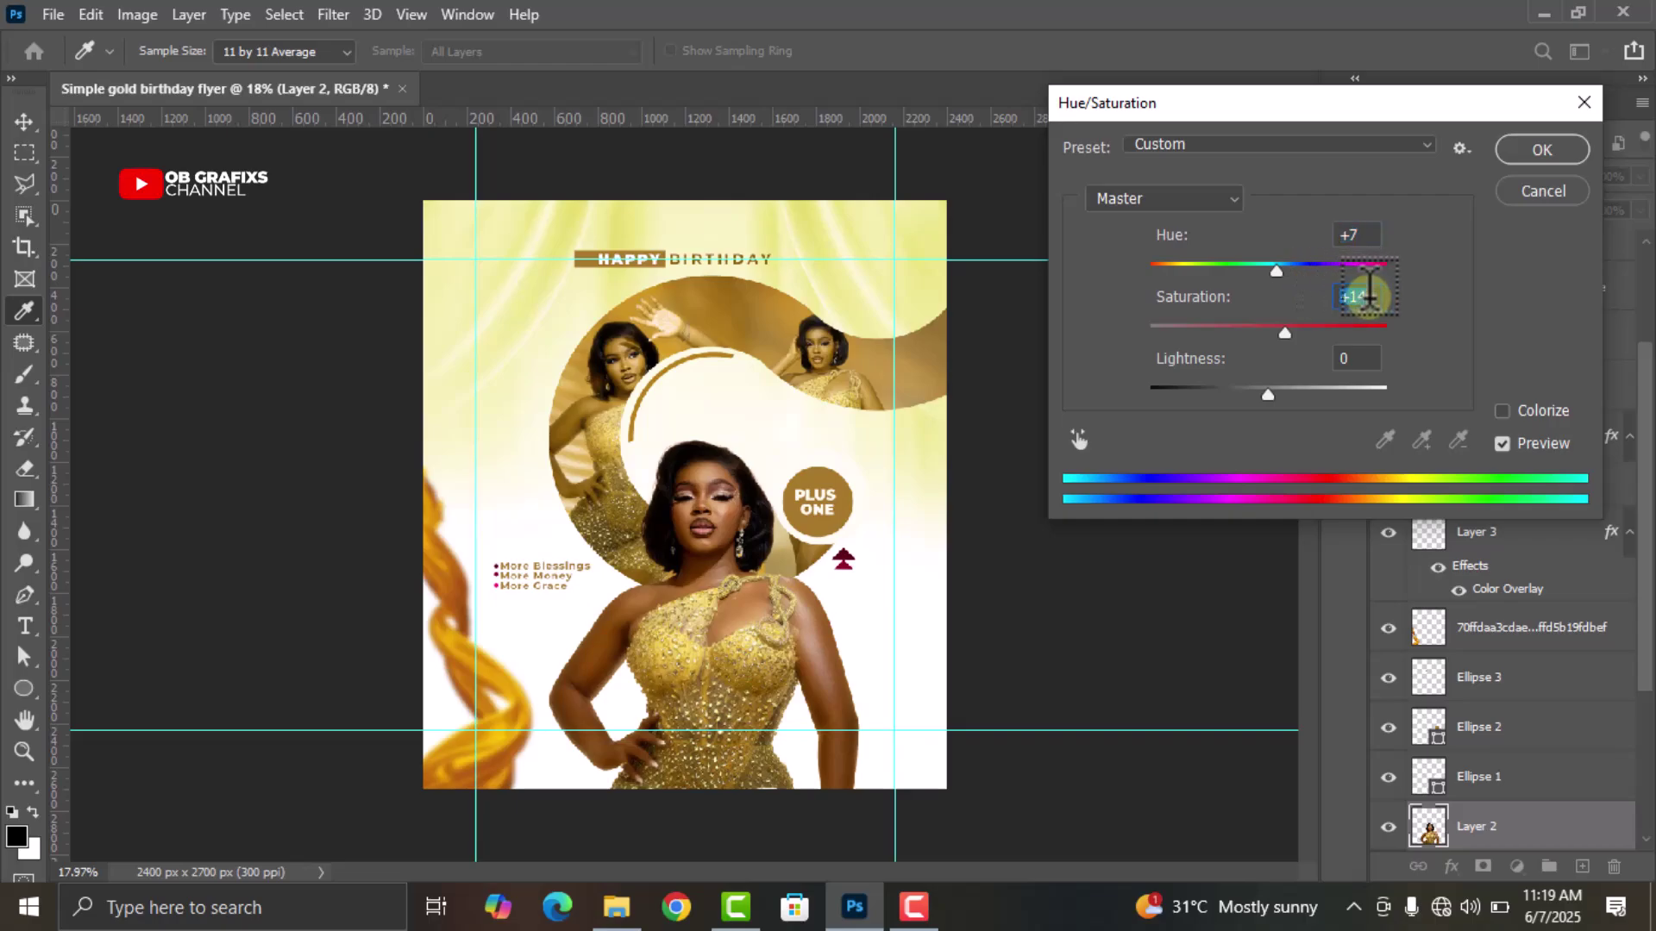
pyautogui.click(1532, 153)
pyautogui.press('v')
pyautogui.click(1104, 433)
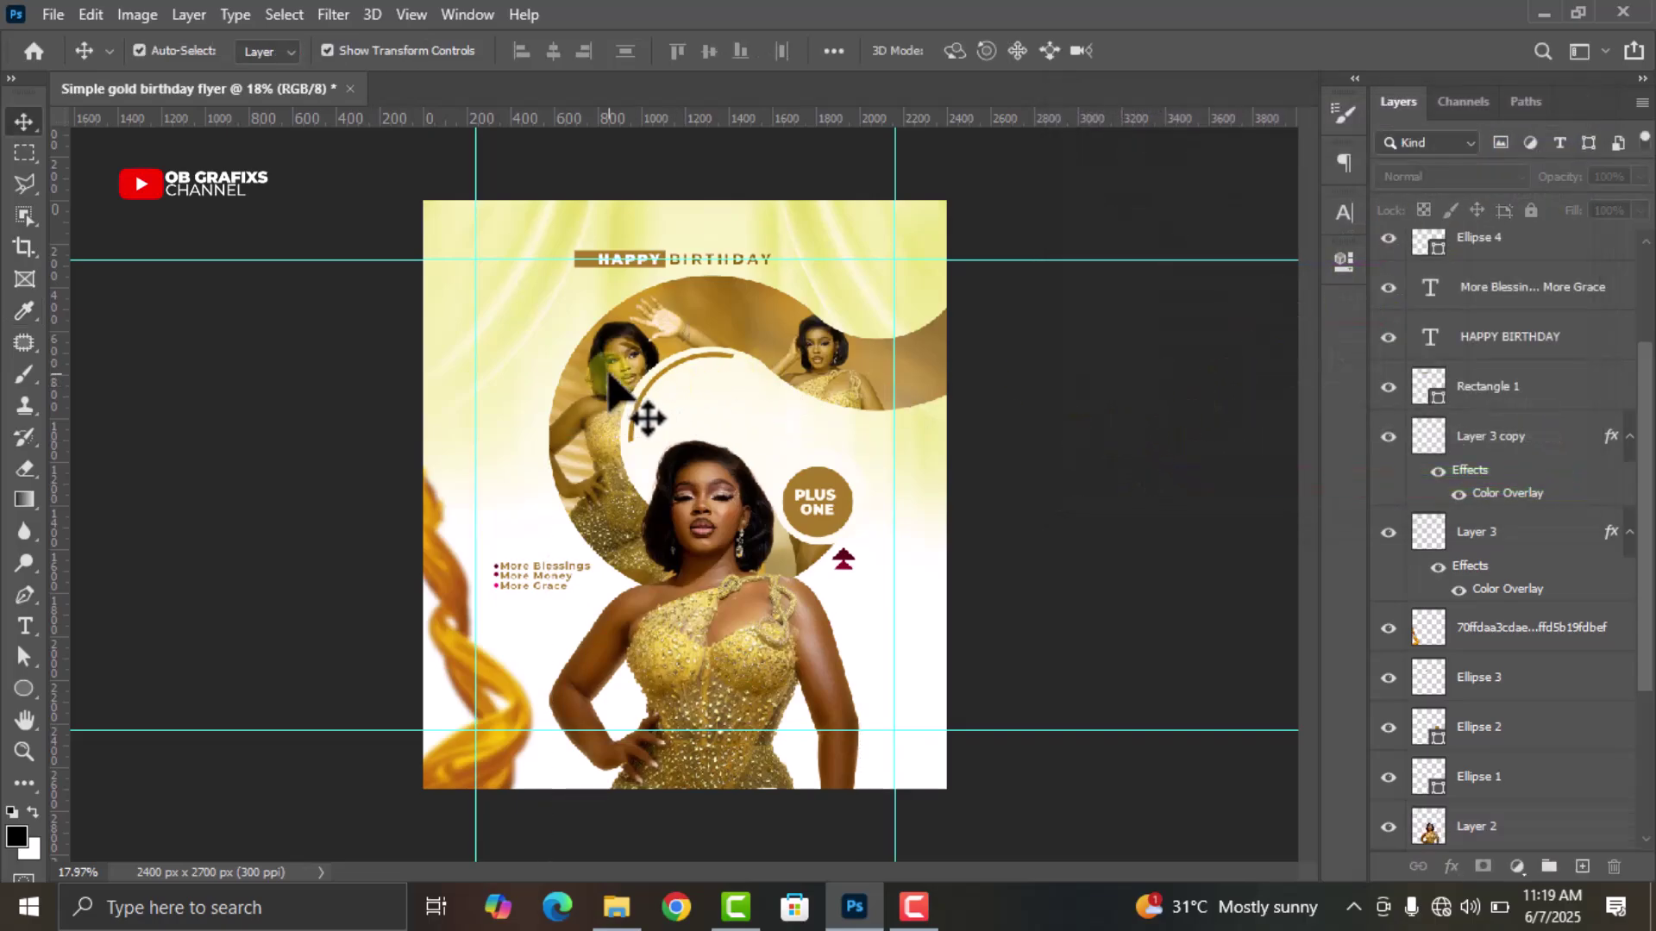
# Raise the saturation of the ring photo with the raised hand to +10
pyautogui.click(609, 388)
pyautogui.click(153, 15)
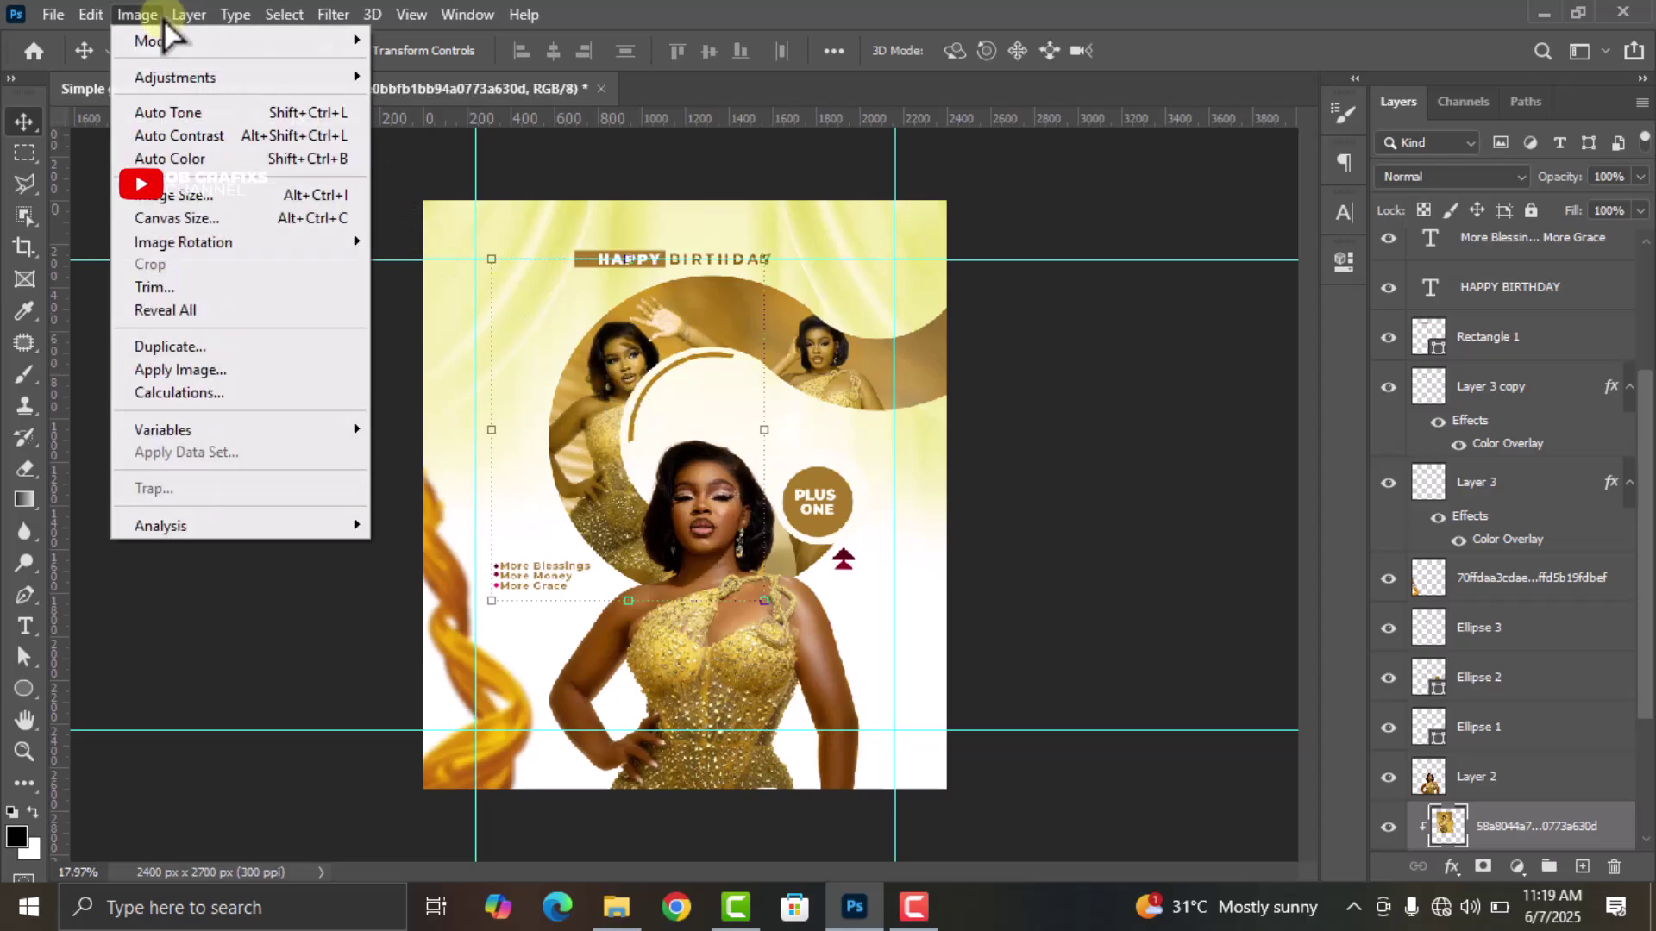
pyautogui.moveTo(173, 77)
pyautogui.click(417, 202)
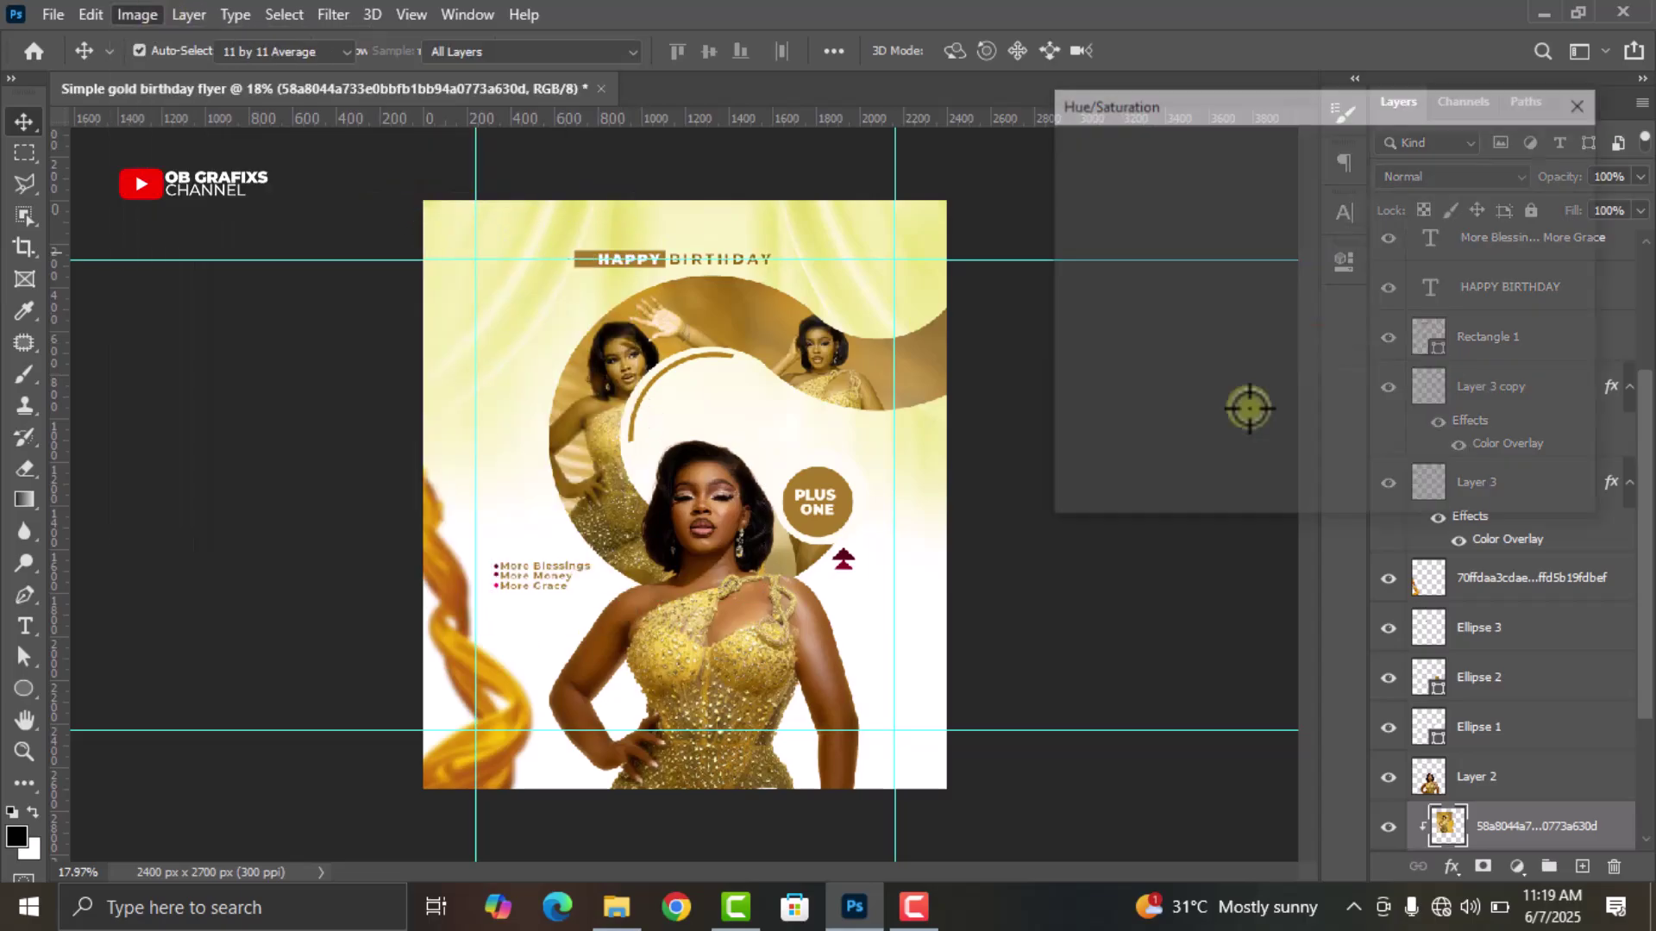
pyautogui.click(1361, 295)
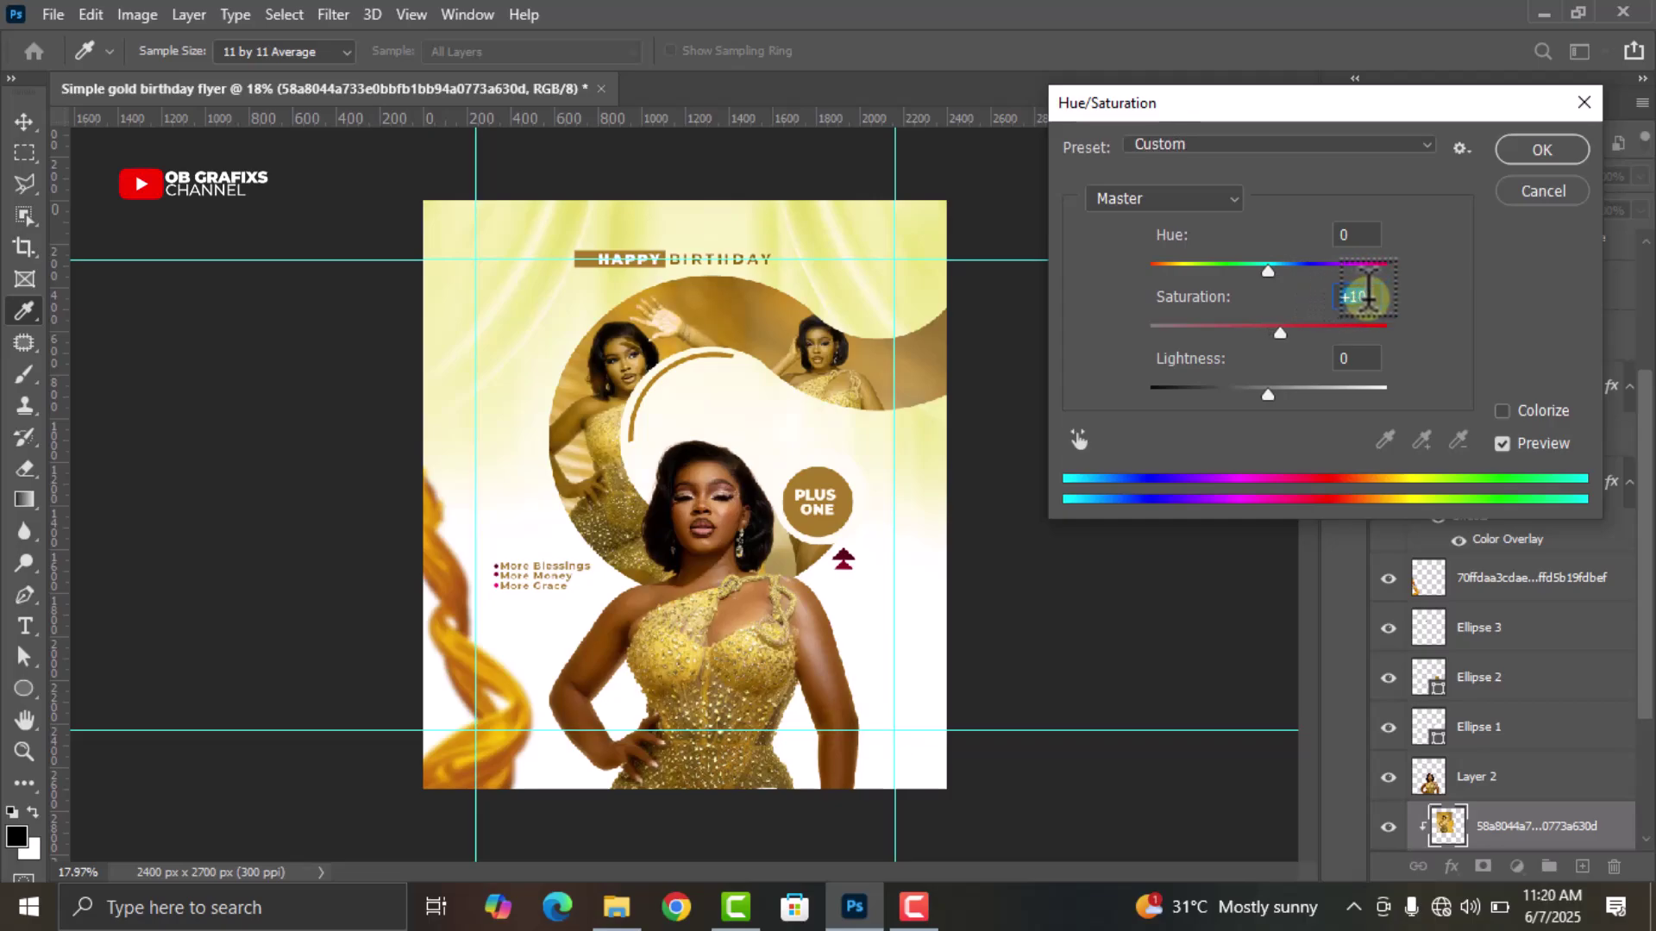
pyautogui.click(1542, 151)
# Raise the saturation of the smaller photo in the ring's curved tail to +10
pyautogui.click(871, 384)
pyautogui.click(148, 17)
pyautogui.moveTo(177, 79)
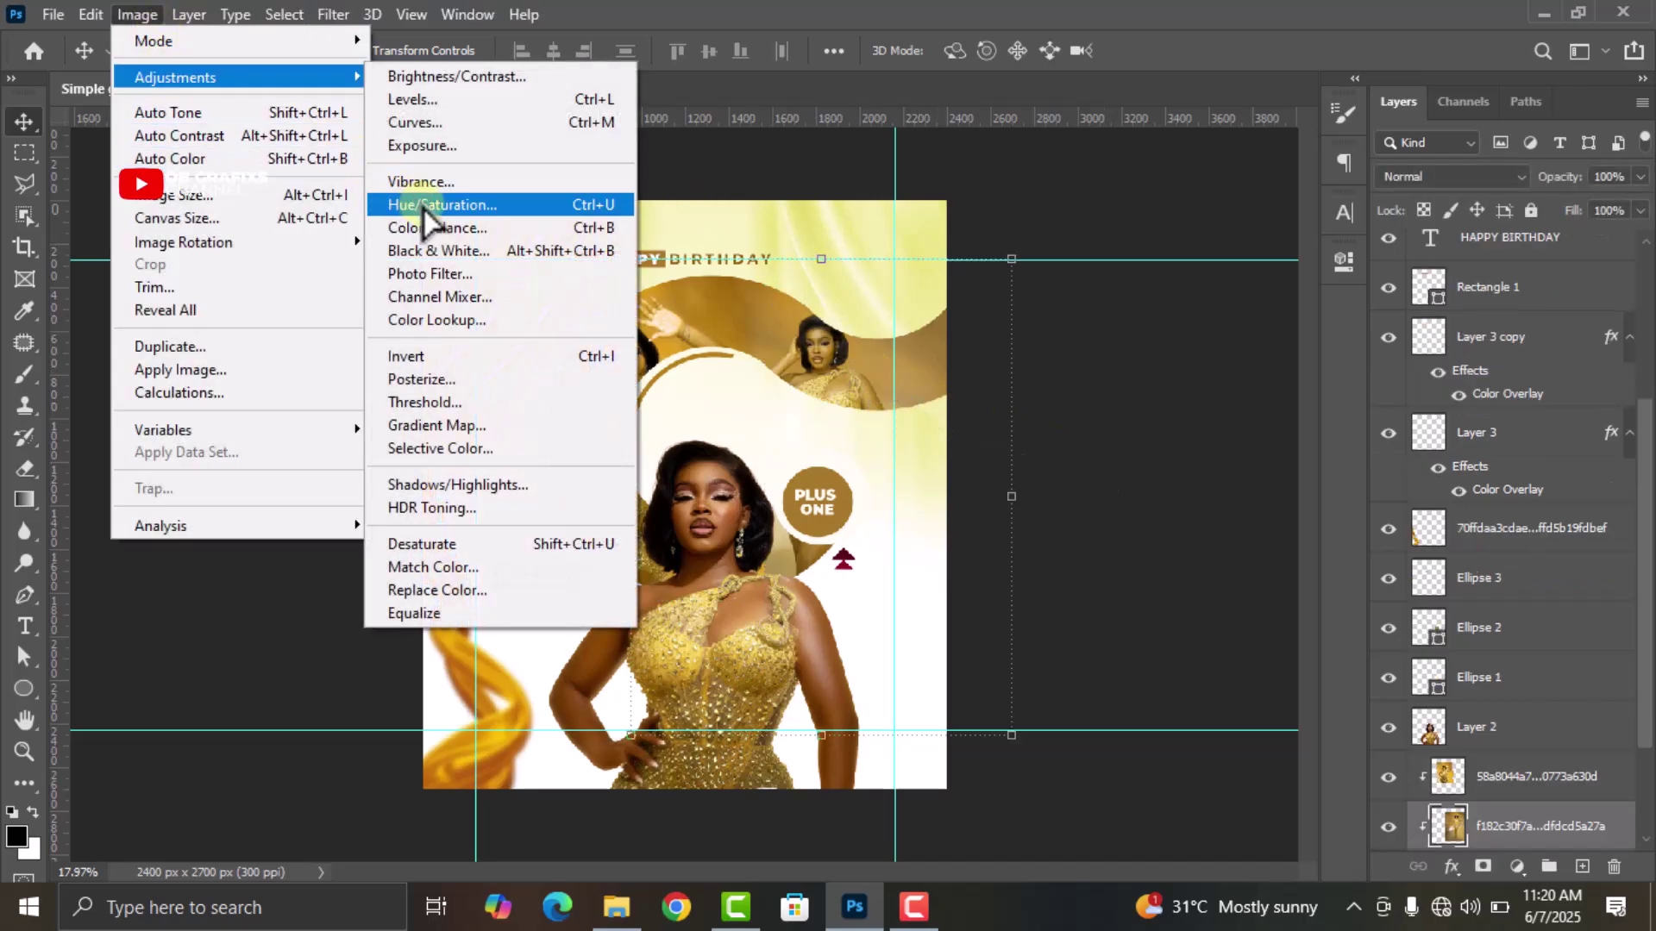
pyautogui.click(425, 207)
pyautogui.click(1335, 297)
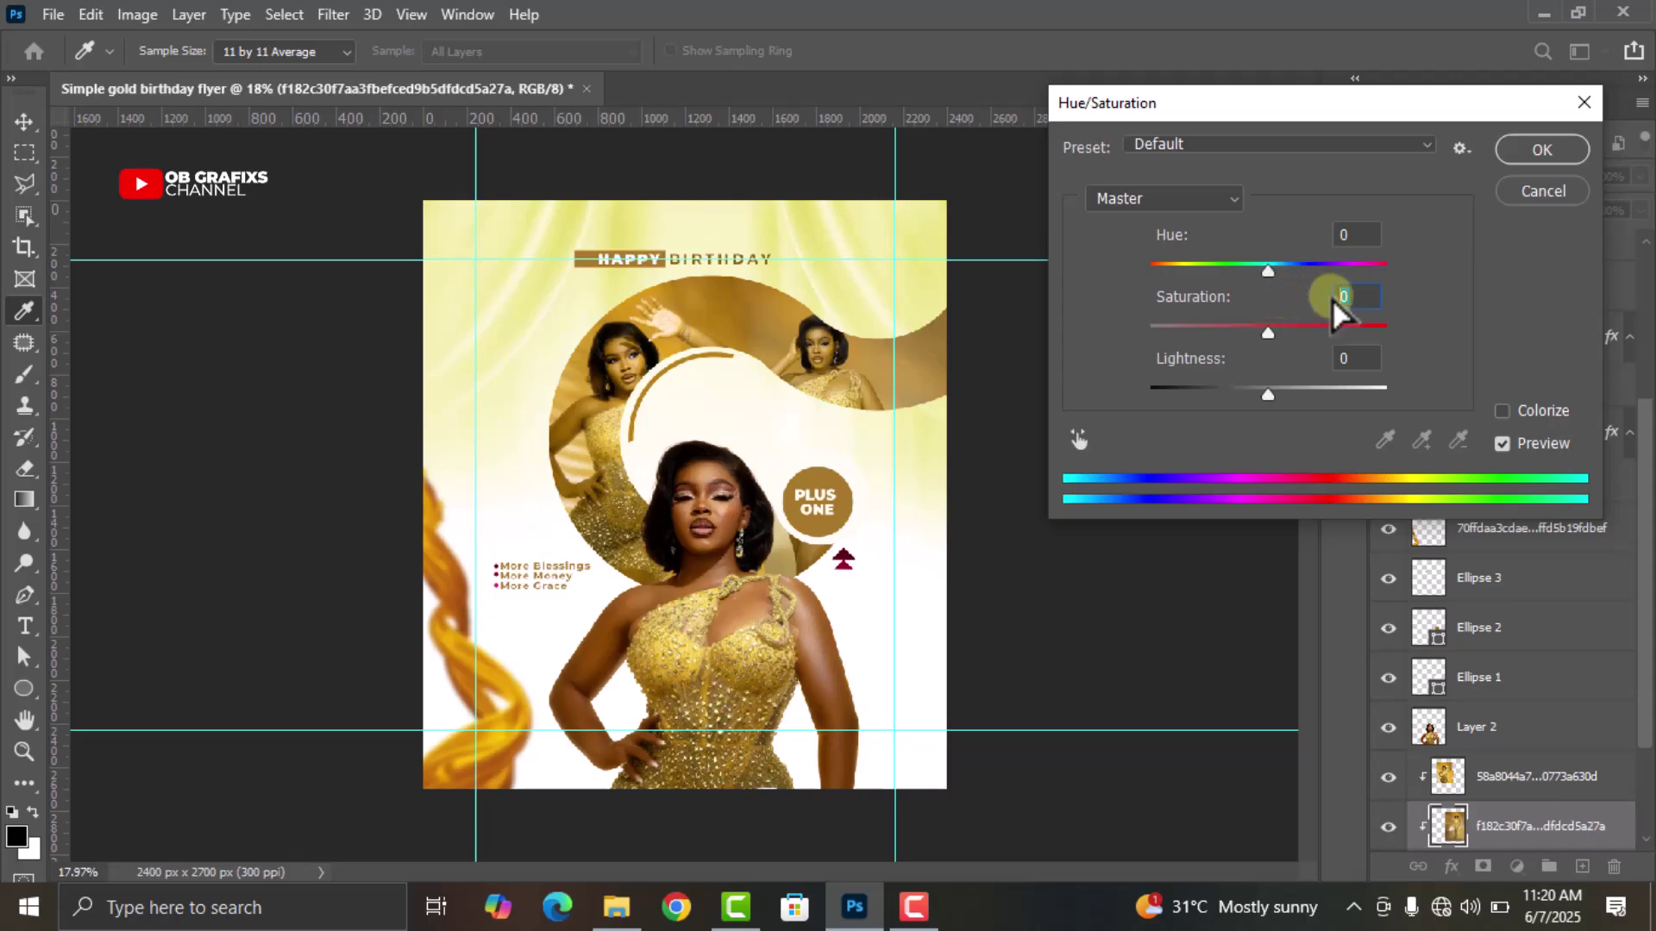
pyautogui.write('5')
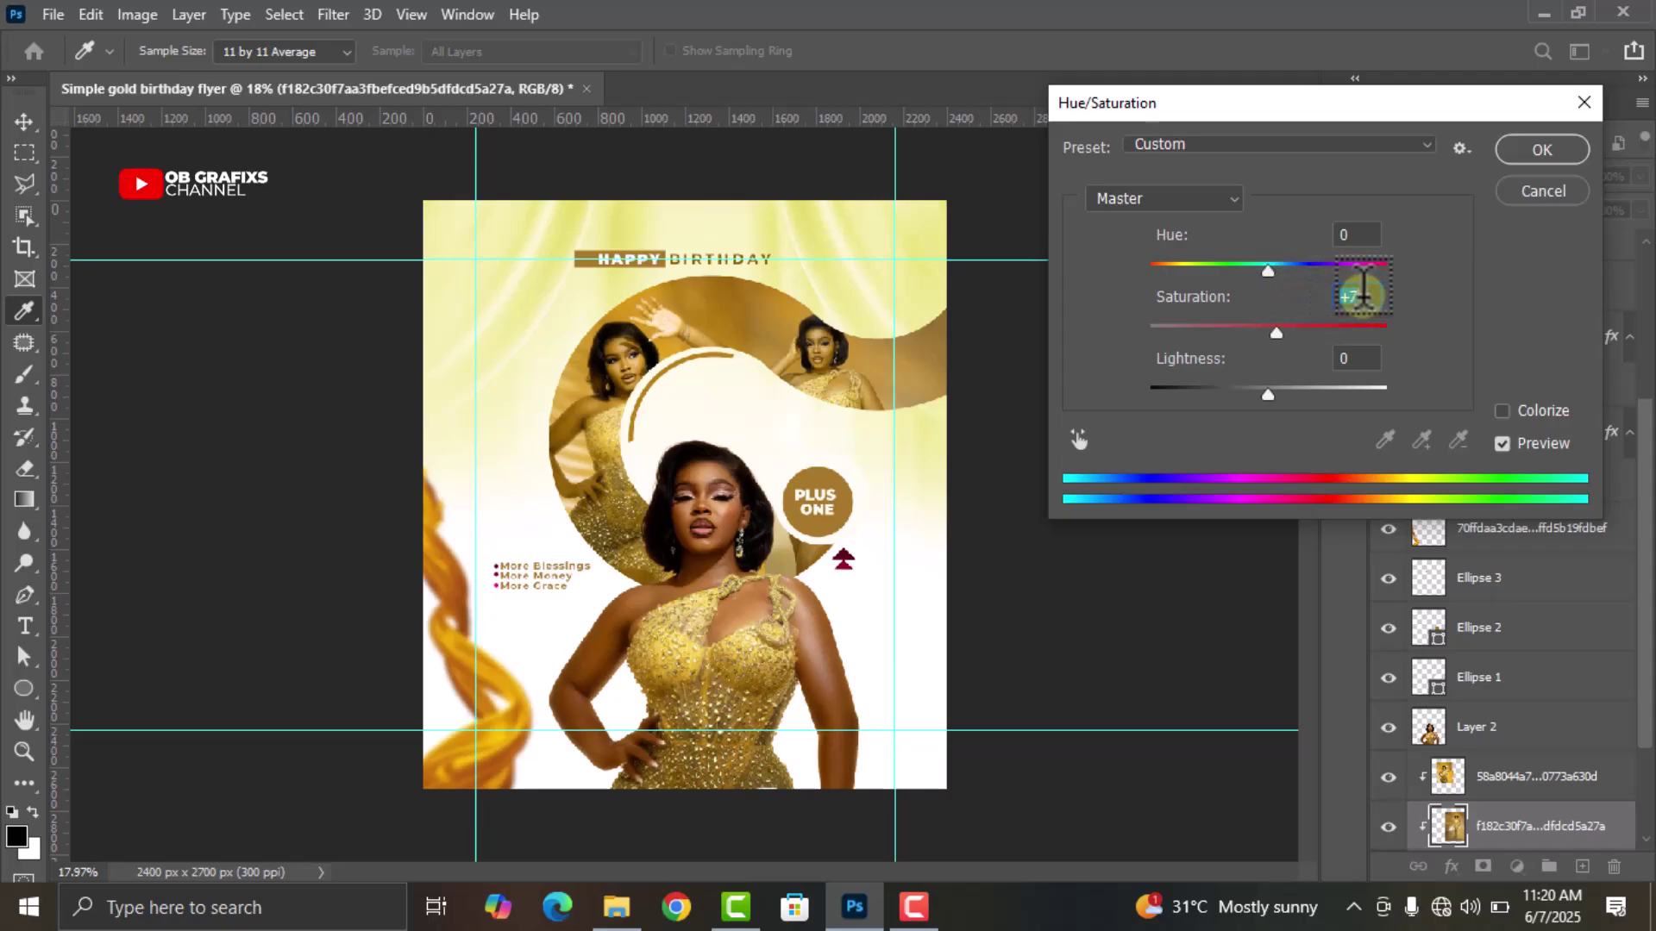
pyautogui.write('0')
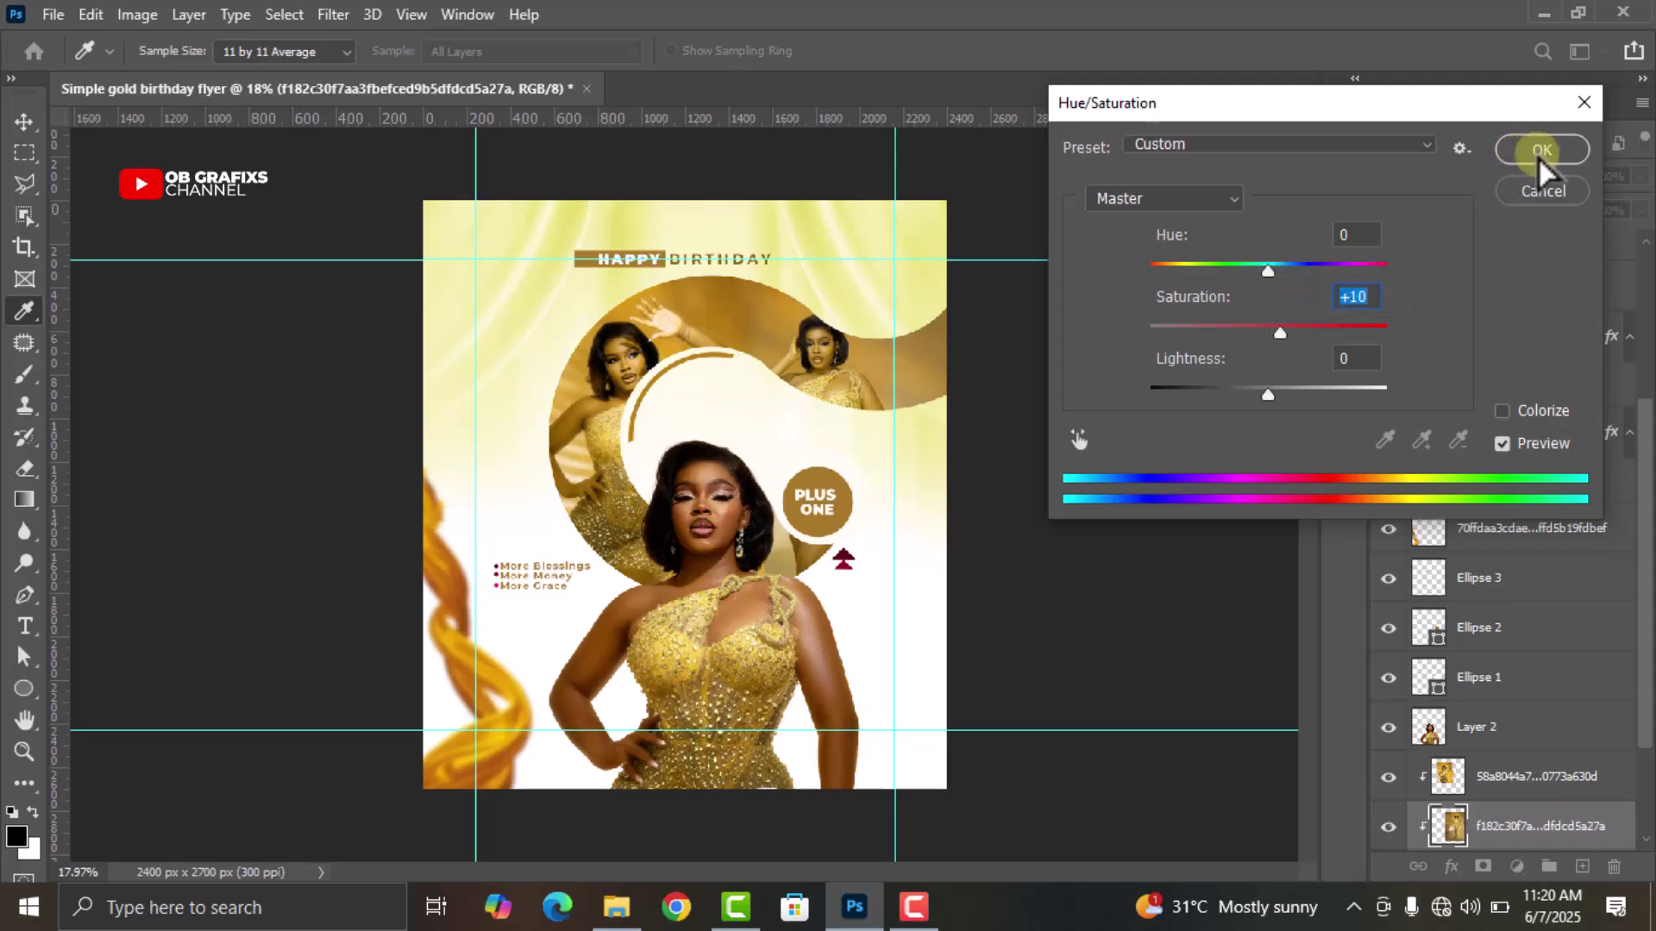
pyautogui.click(1541, 149)
pyautogui.press('v')
pyautogui.click(1009, 341)
pyautogui.scroll(1, 1009, 340)
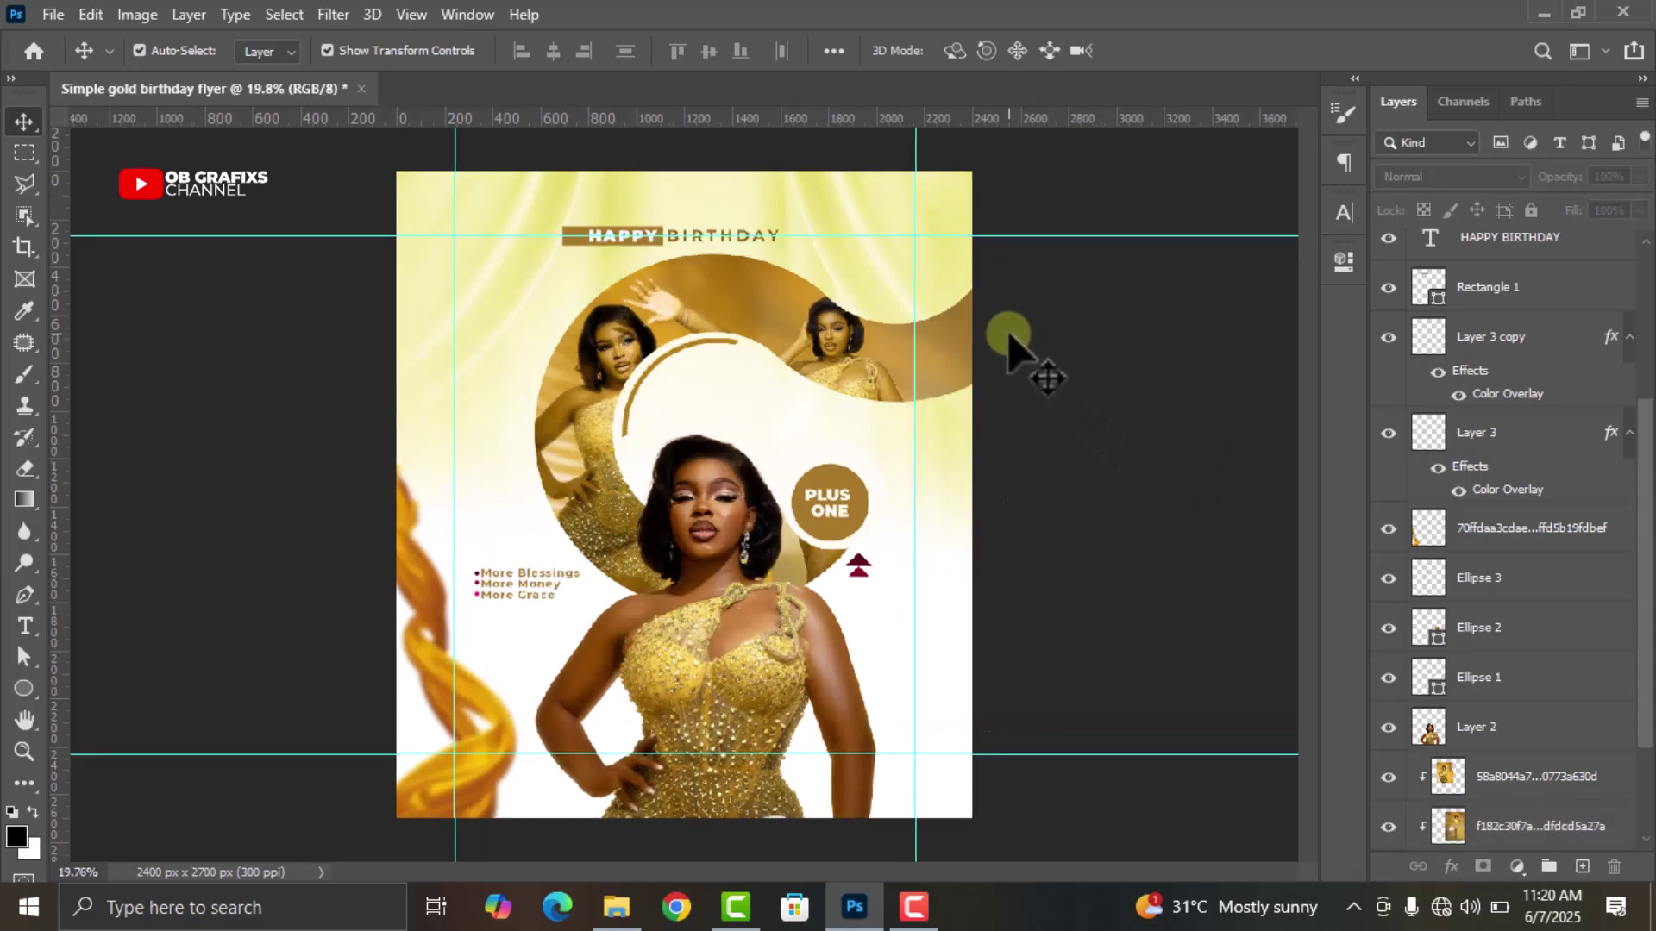